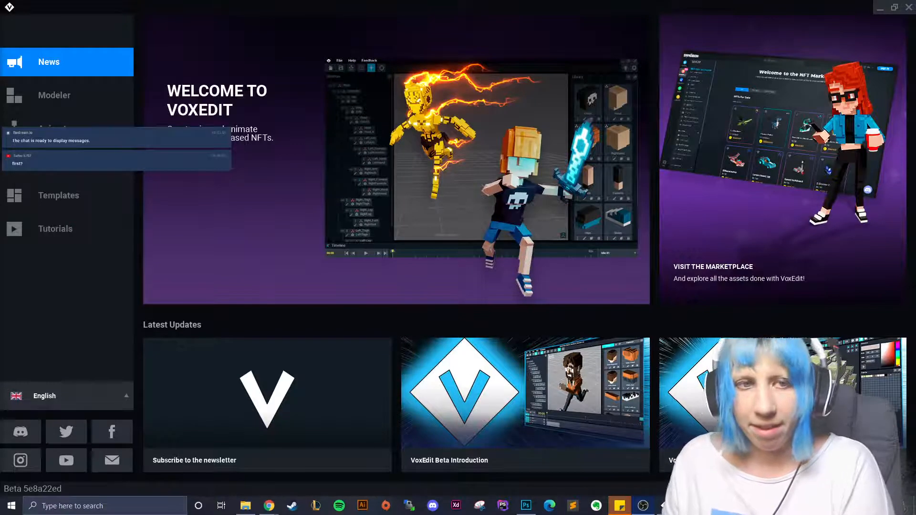
# - Switch from the news page to the Modeler start page listing recent assets
pyautogui.press('XF86AudioLowerVolume')
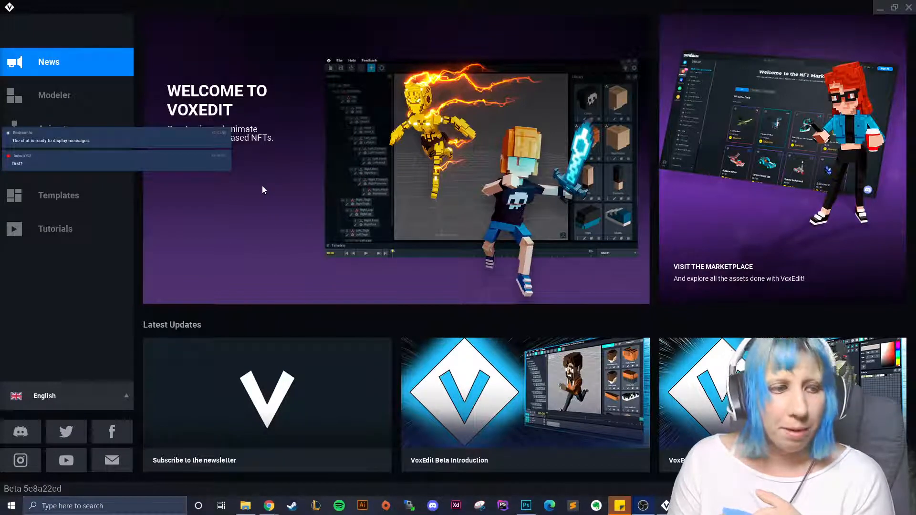
pyautogui.click(86, 91)
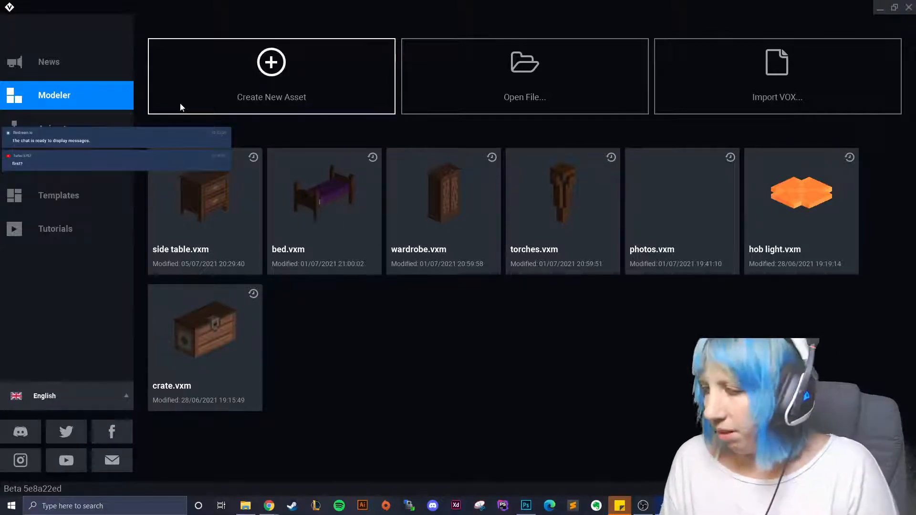
# - For a new asset, create a 'Toilets' folder inside the Sandbox folder and open it
pyautogui.click(251, 75)
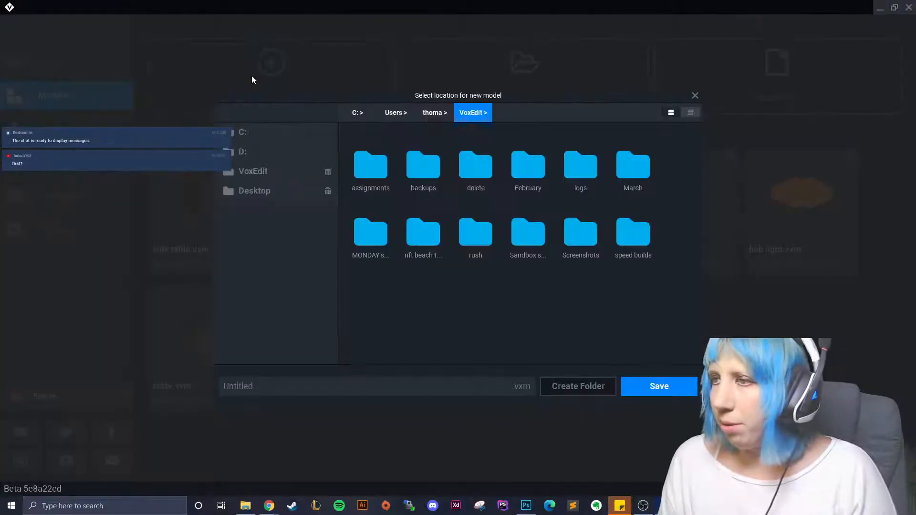
pyautogui.doubleClick(530, 236)
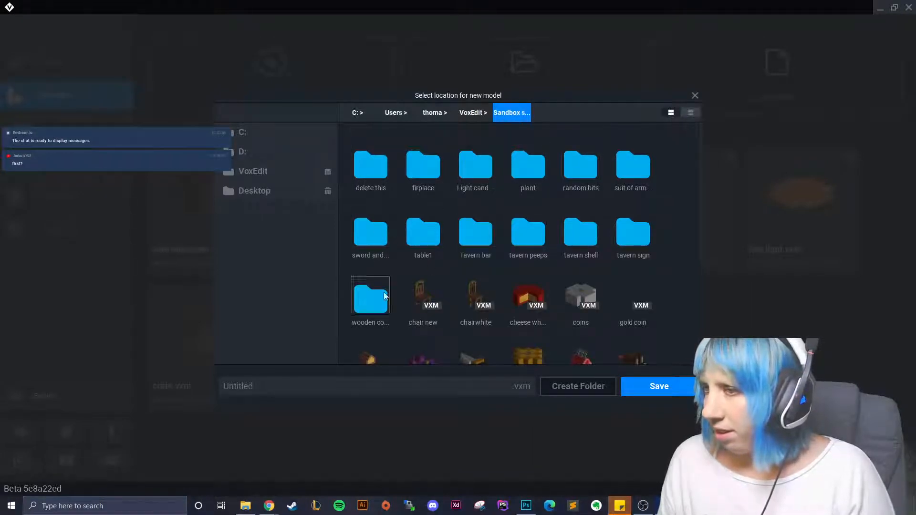
pyautogui.click(575, 389)
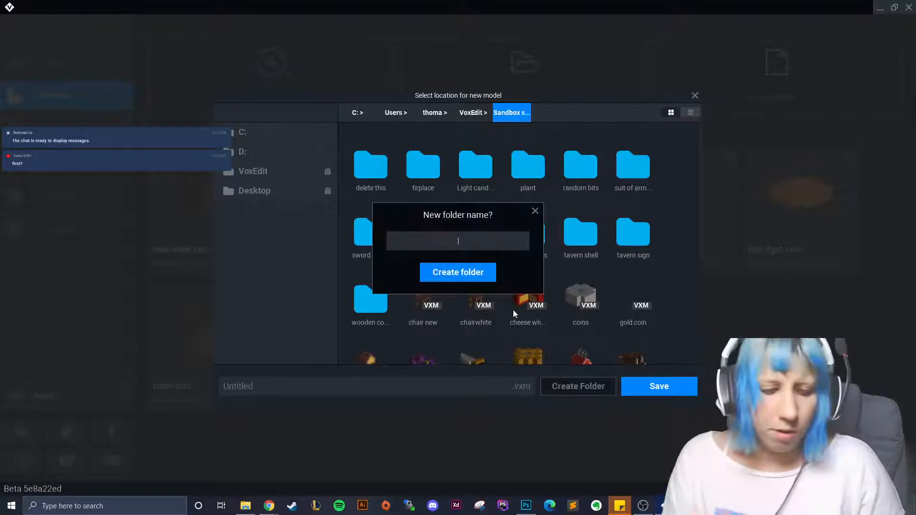
pyautogui.write('Toilets')
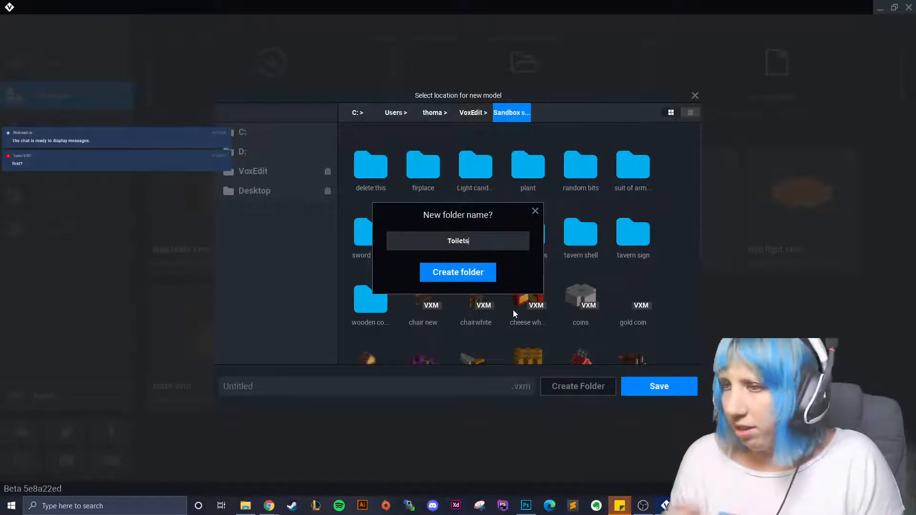
pyautogui.click(467, 272)
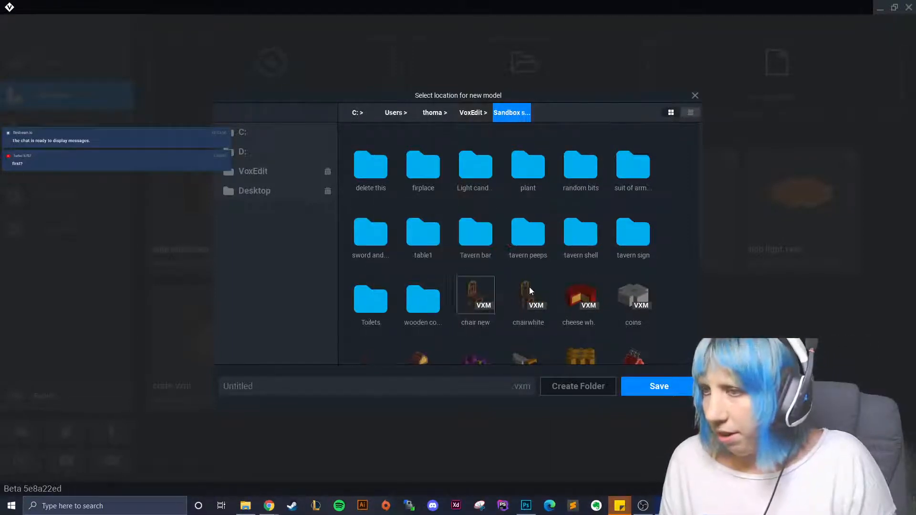
pyautogui.doubleClick(381, 286)
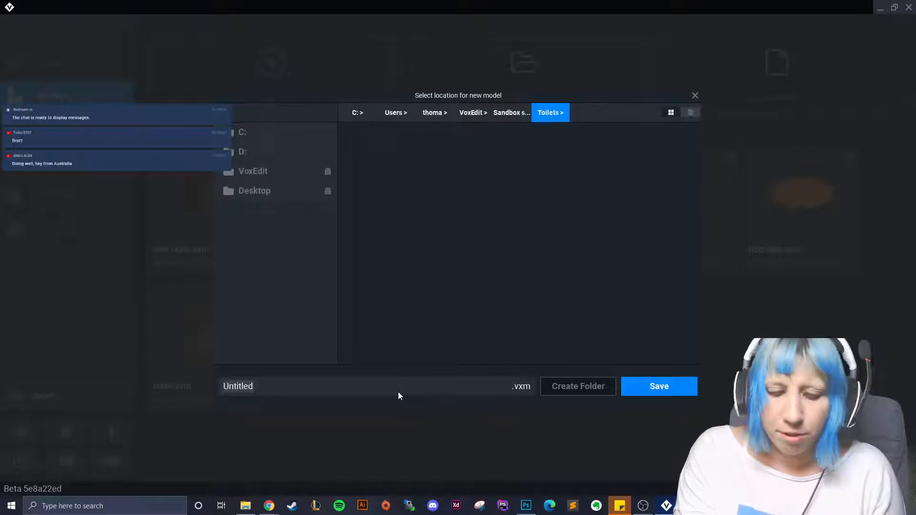
# - Save the new model as 'Main room' and head back to the welcome screen
pyautogui.write('Main ')
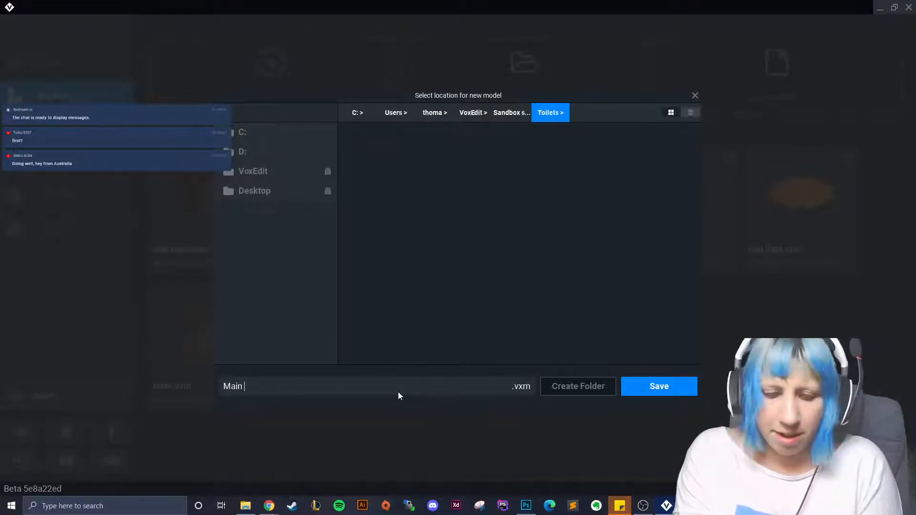
pyautogui.write('room')
pyautogui.click(675, 384)
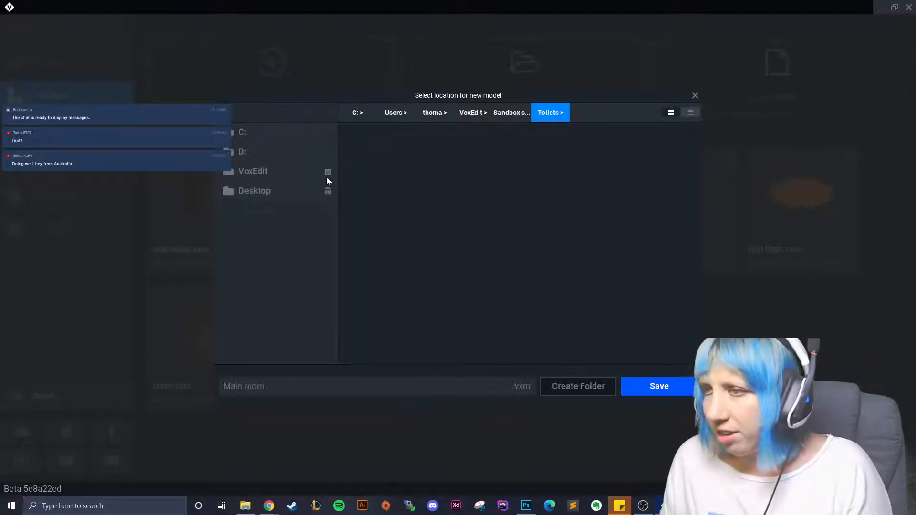
pyautogui.click(650, 393)
pyautogui.click(15, 24)
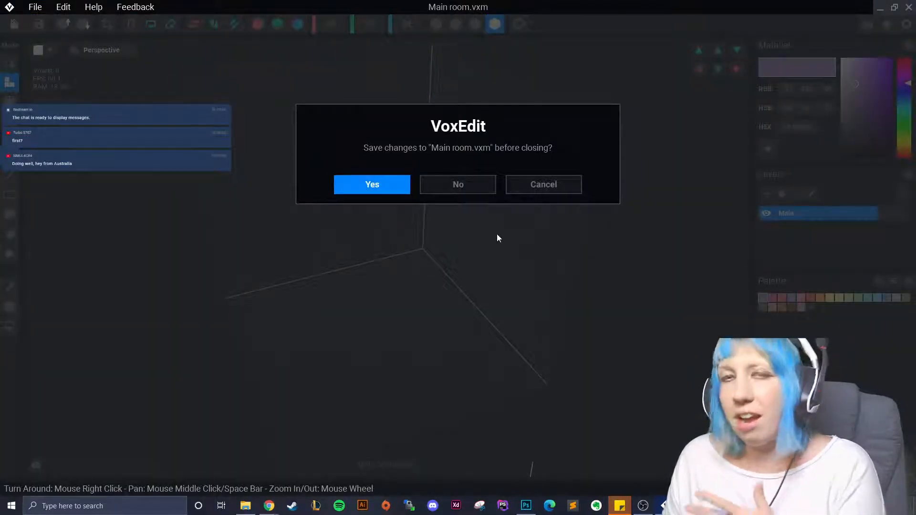
# - Confirm saving Main room, then create and save an empty 'toilets clean' model
pyautogui.click(376, 185)
pyautogui.click(275, 77)
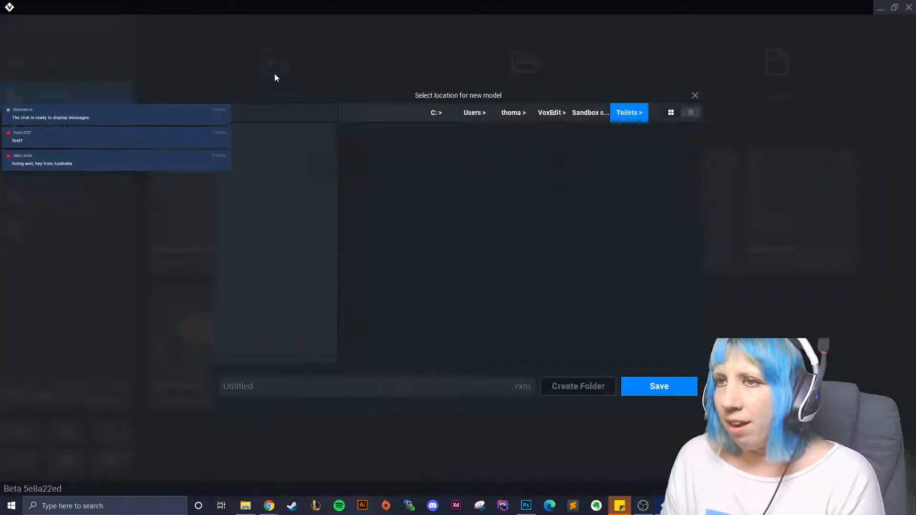
pyautogui.click(341, 390)
pyautogui.write('toile')
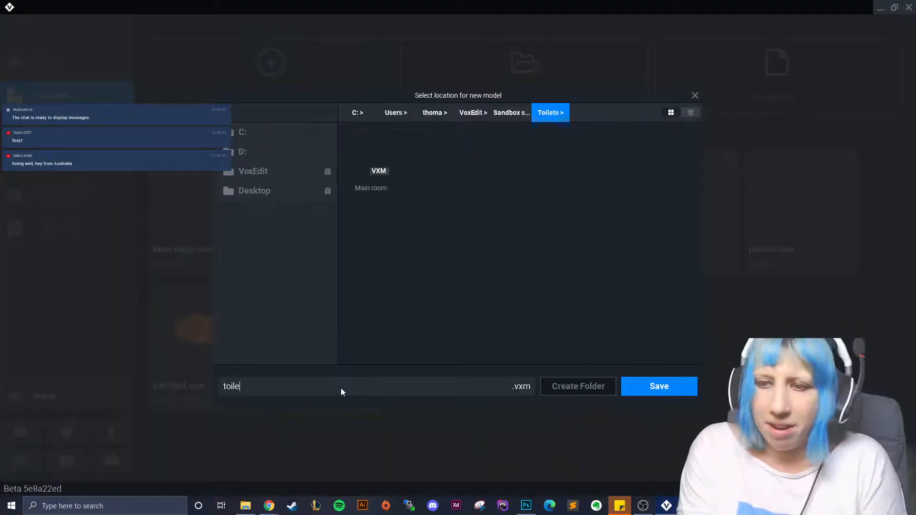
pyautogui.write('ts')
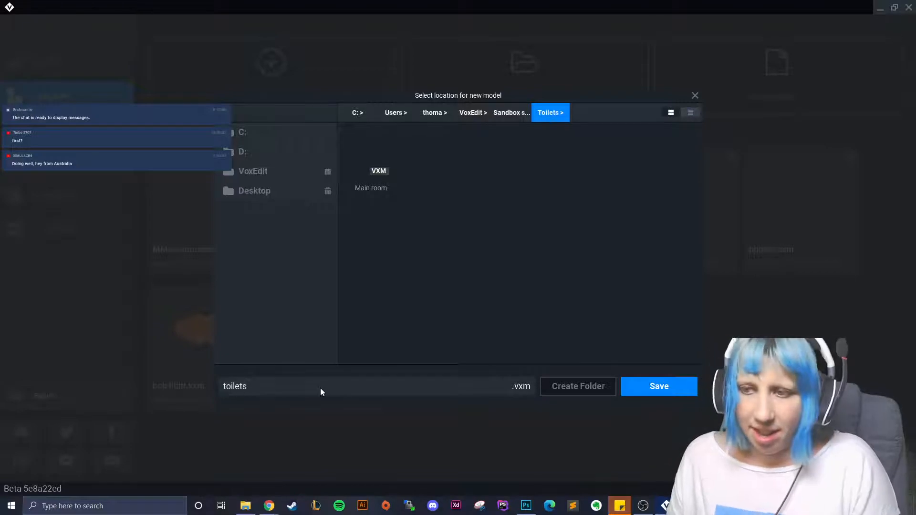
pyautogui.write(' clean')
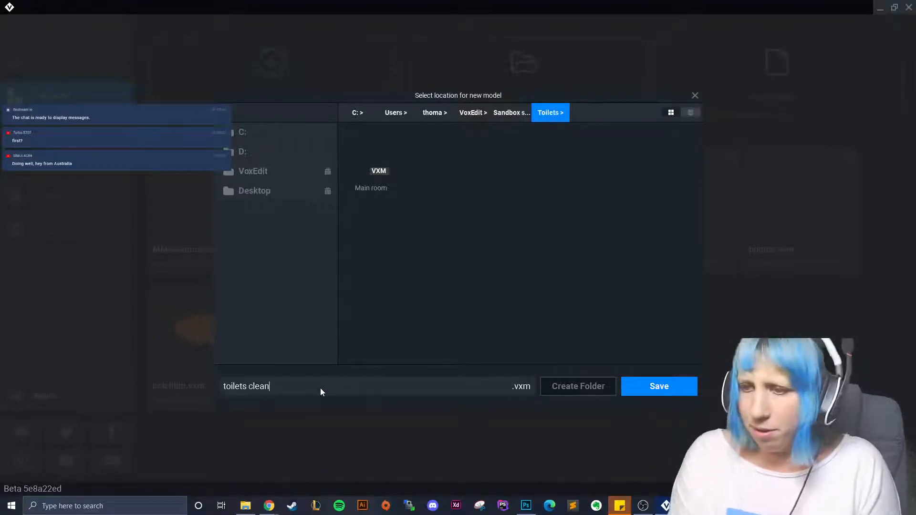
pyautogui.click(656, 385)
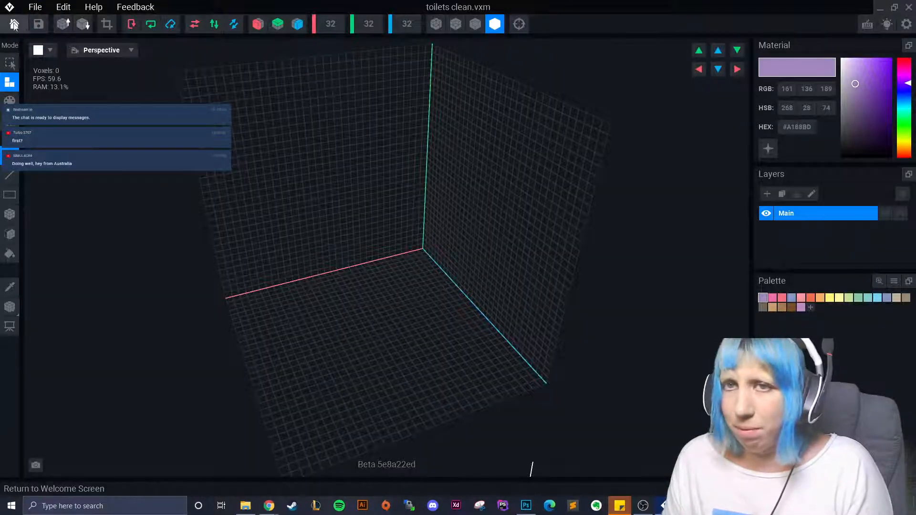
pyautogui.click(14, 25)
pyautogui.click(359, 181)
# - Create and save an empty 'toilet' model in the Toilets folder
pyautogui.click(245, 101)
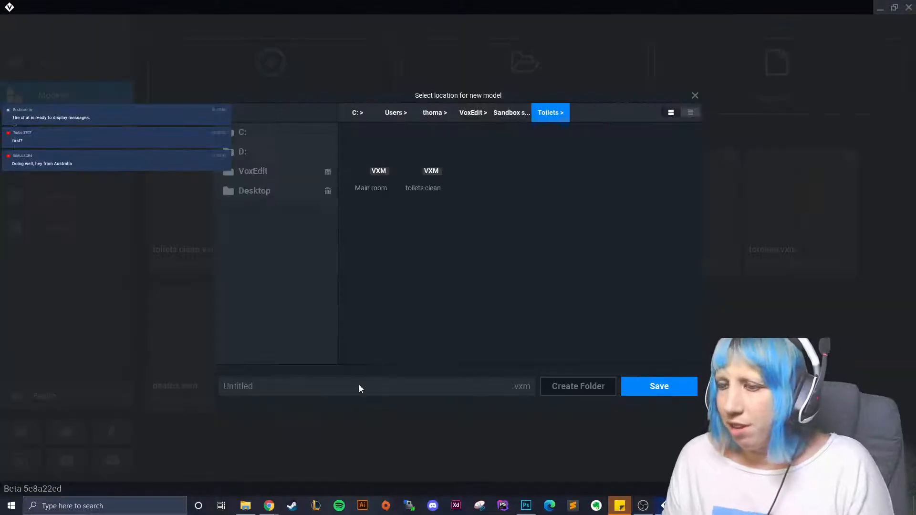
pyautogui.write('toilet')
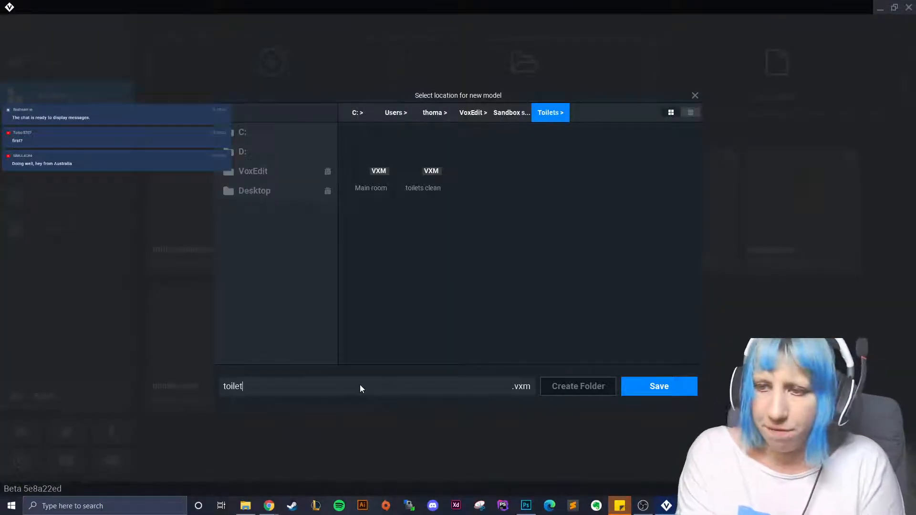
pyautogui.click(657, 386)
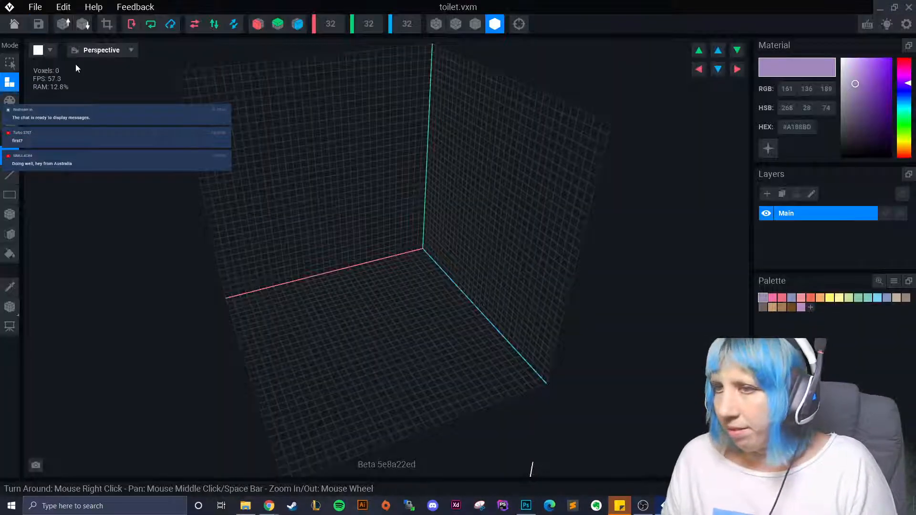
pyautogui.click(14, 24)
pyautogui.click(363, 181)
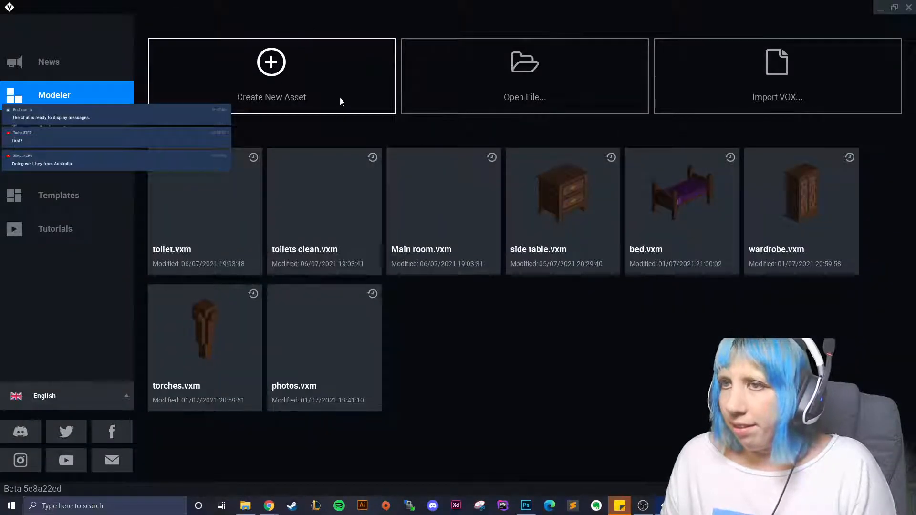
# - Create and save an empty 'sink' model, then reopen Main room.vxm
pyautogui.click(340, 100)
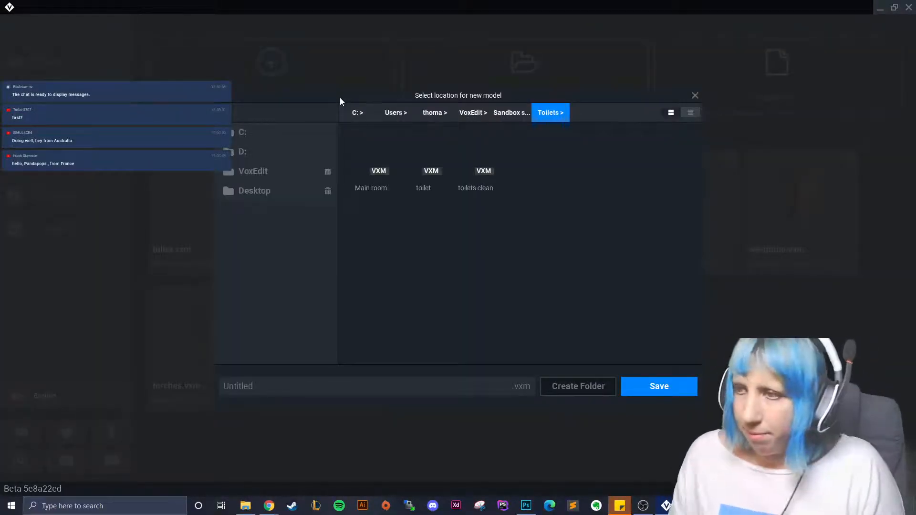
pyautogui.click(327, 380)
pyautogui.write('siu')
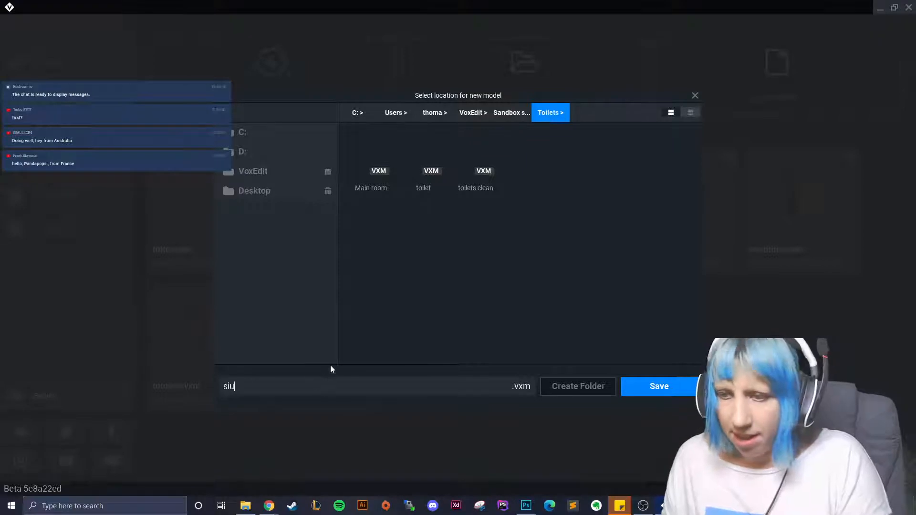
pyautogui.press('BackSpace')
pyautogui.write('nk')
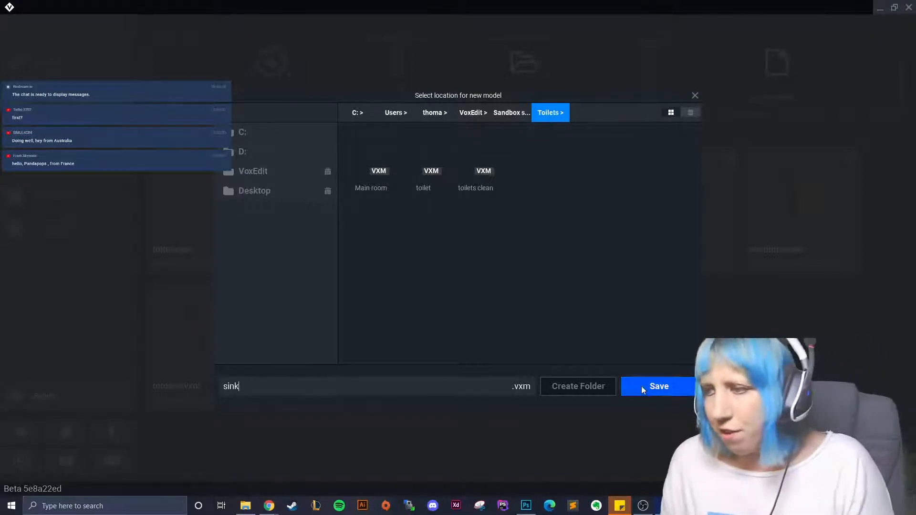
pyautogui.click(641, 385)
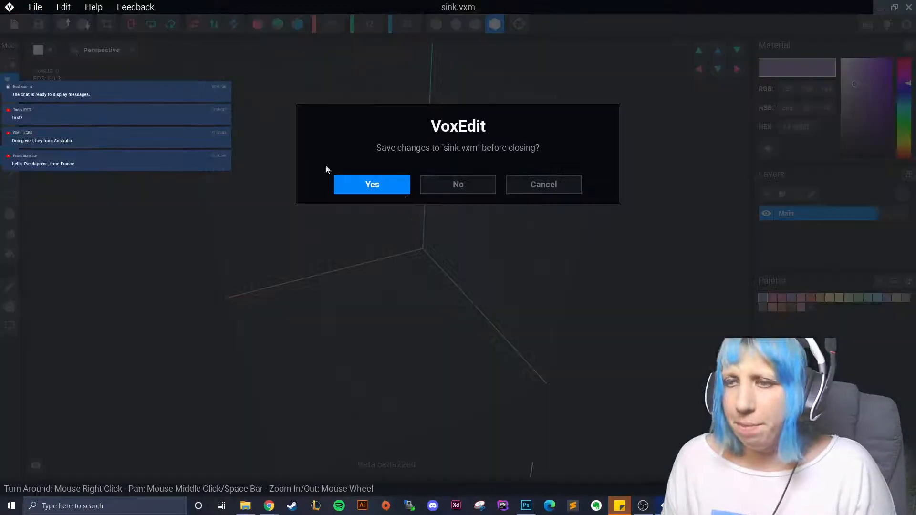
pyautogui.click(371, 189)
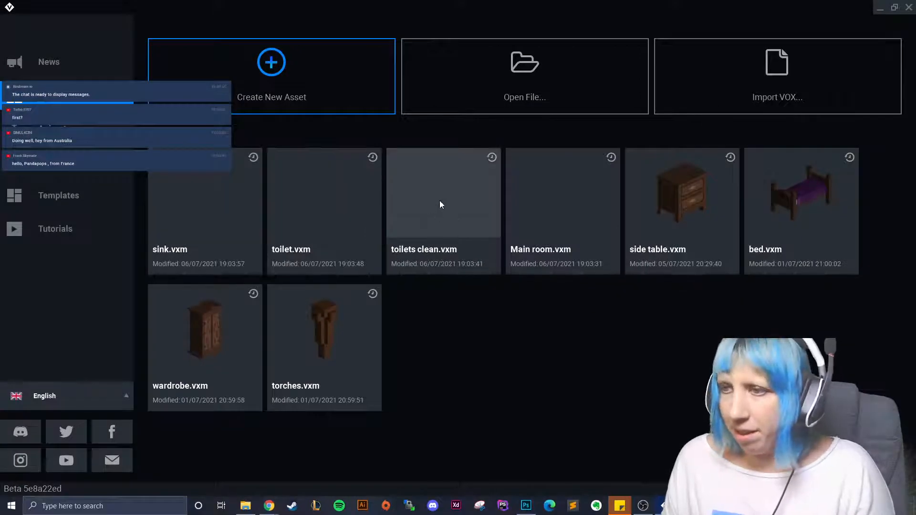
pyautogui.click(552, 202)
pyautogui.click(893, 280)
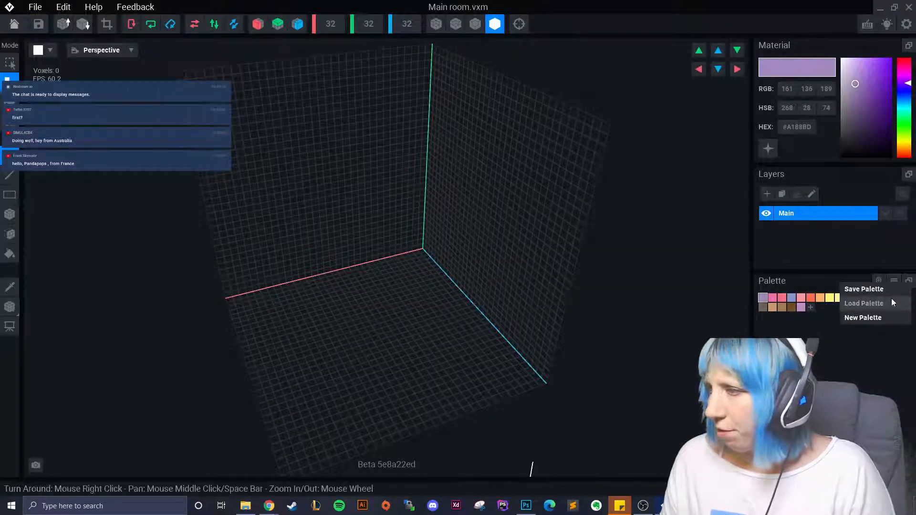
# - Start loading a palette from an image, browsing from the C: drive into the user's VoxEdit folder
pyautogui.click(891, 302)
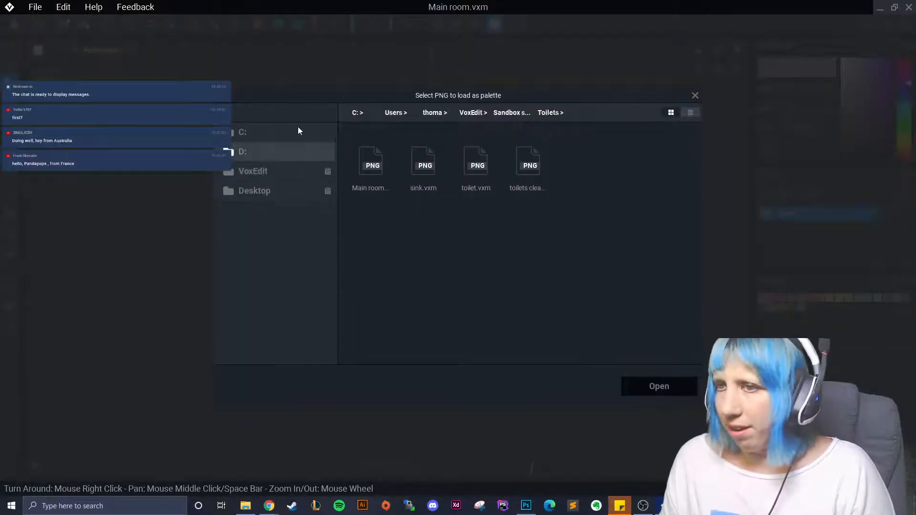
pyautogui.scroll(-2, 462, 306)
pyautogui.scroll(2, 594, 244)
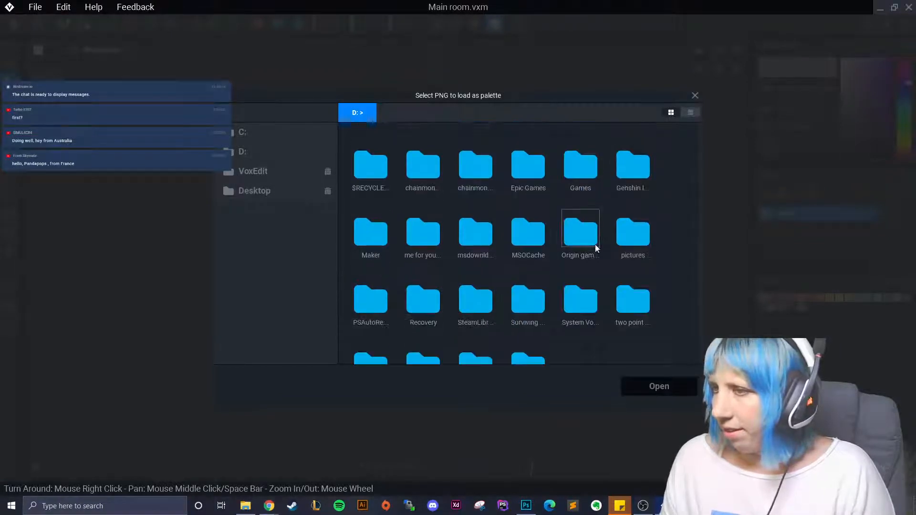
pyautogui.click(266, 130)
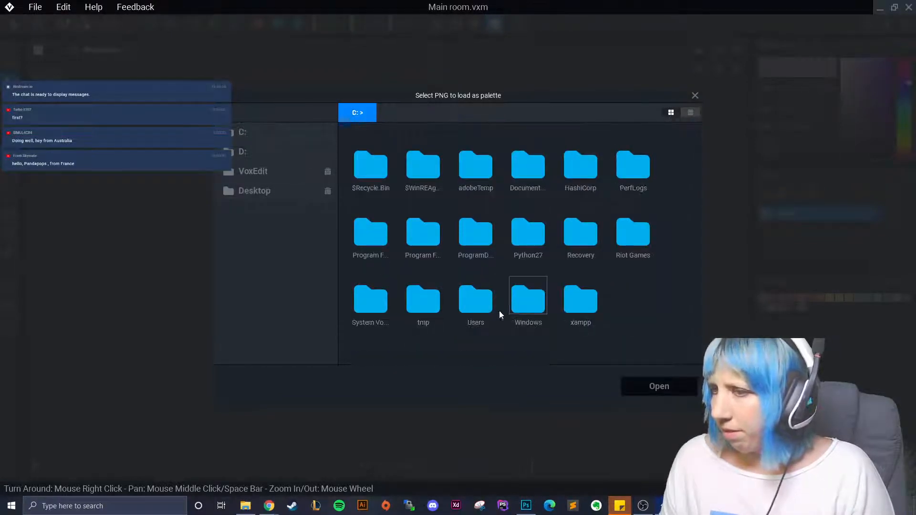
pyautogui.doubleClick(477, 305)
pyautogui.doubleClick(589, 190)
pyautogui.scroll(-4, 506, 253)
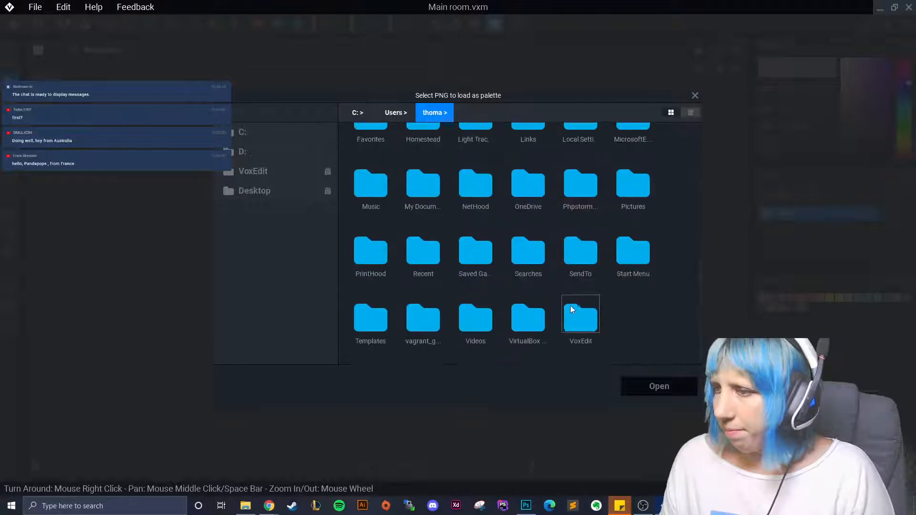
pyautogui.doubleClick(579, 327)
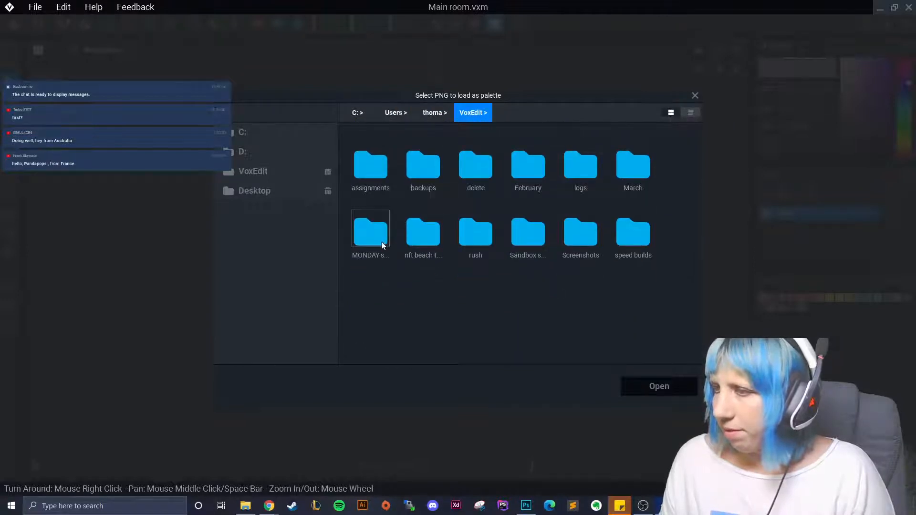
# - Pick the palette PNG in the Downloads folder and load it into Main room
pyautogui.click(429, 112)
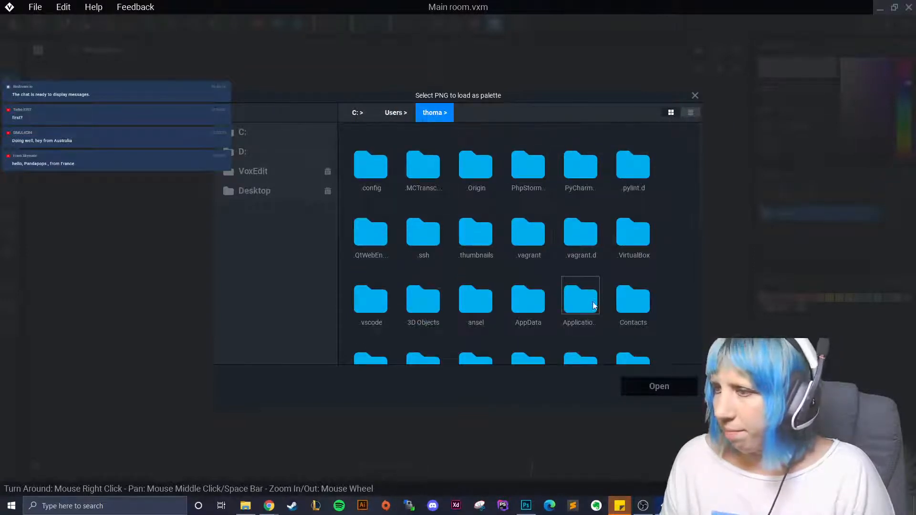
pyautogui.scroll(-2, 586, 286)
pyautogui.doubleClick(581, 266)
pyautogui.scroll(-10, 572, 305)
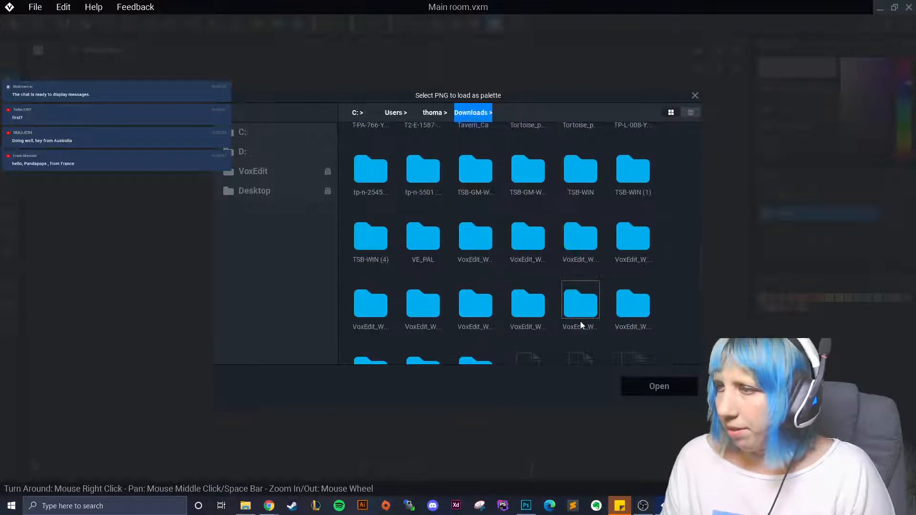
pyautogui.scroll(-5, 592, 332)
pyautogui.click(591, 327)
pyautogui.click(652, 389)
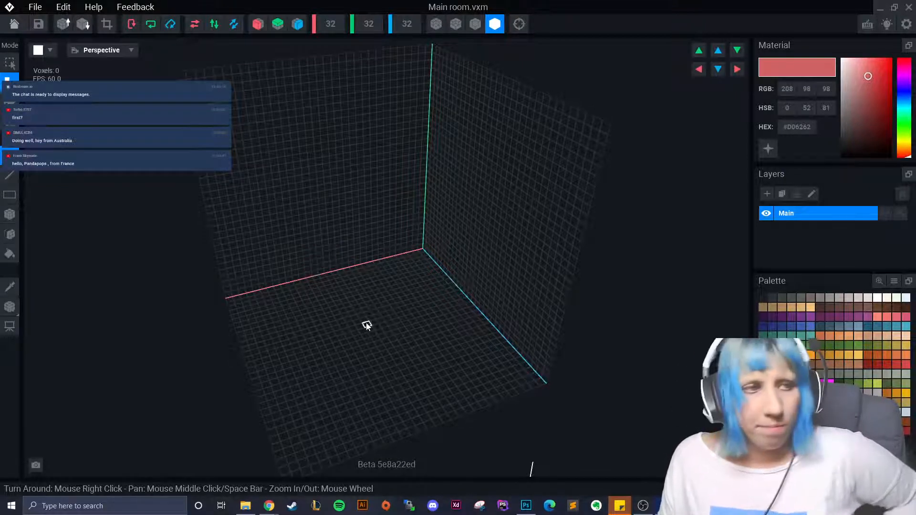
# - Set the Main room volume height to 80 voxels
pyautogui.moveTo(381, 280); pyautogui.dragTo(390, 206, button='right')
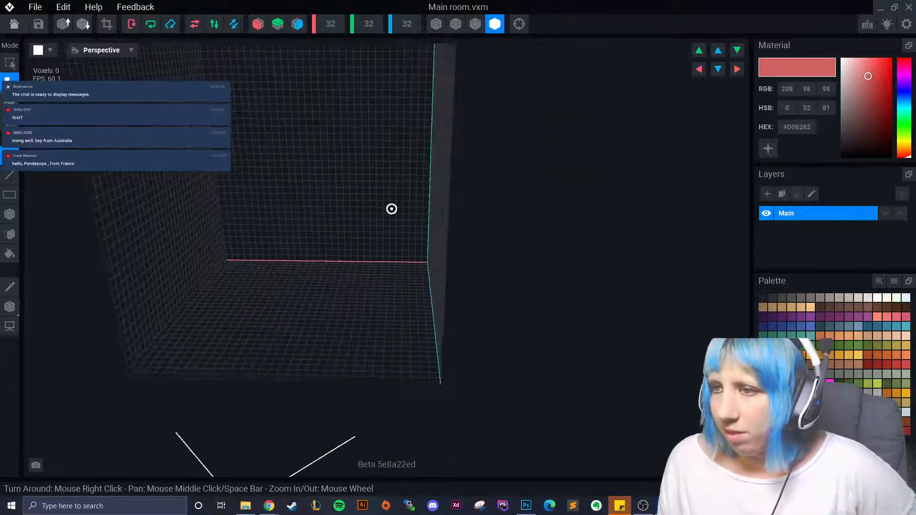
pyautogui.scroll(-5, 482, 312)
pyautogui.moveTo(454, 331); pyautogui.dragTo(442, 321, button='right')
pyautogui.moveTo(442, 322); pyautogui.dragTo(503, 475, button='middle')
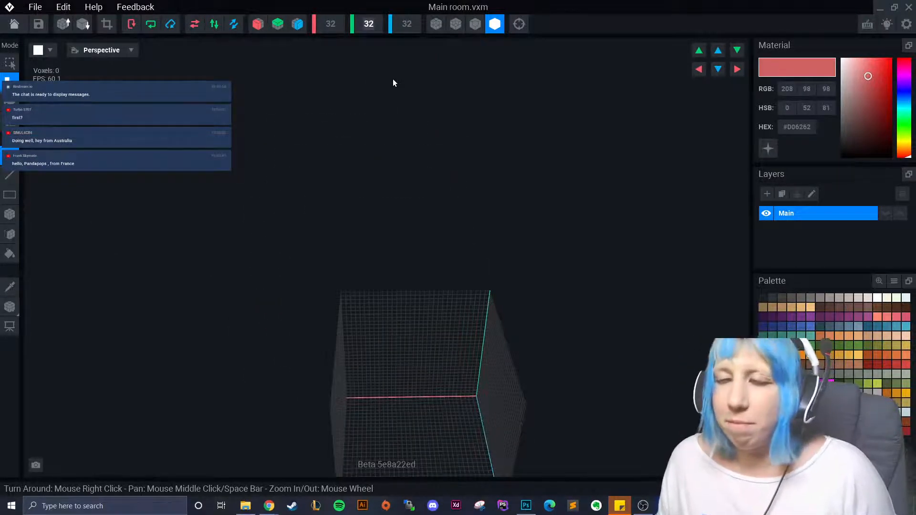
pyautogui.moveTo(397, 176); pyautogui.dragTo(403, 272, button='middle')
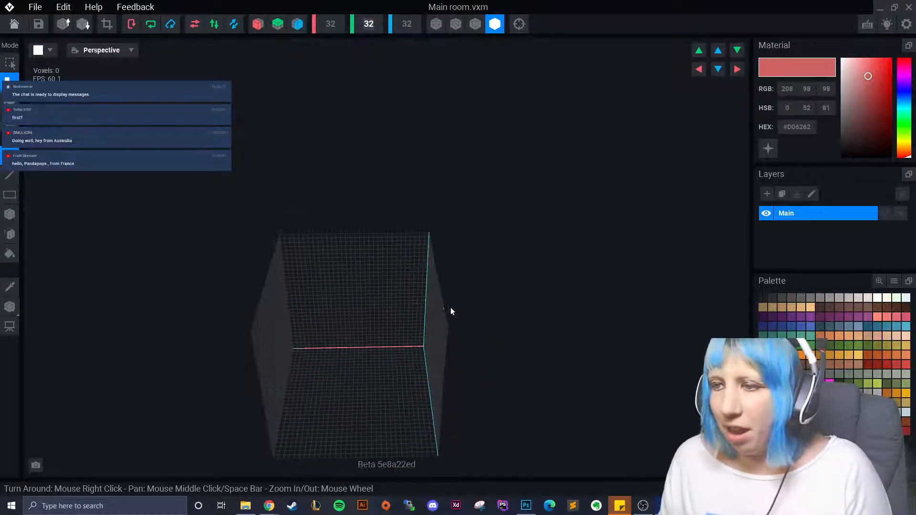
pyautogui.moveTo(449, 311)
pyautogui.mouseDown(button='right')
pyautogui.moveTo(411, 262)
pyautogui.moveTo(462, 305)
pyautogui.mouseUp(button='right')
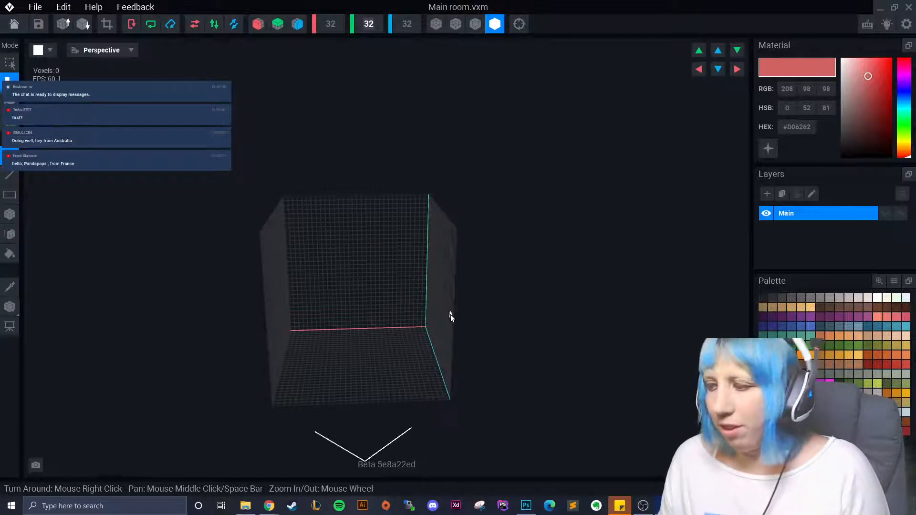
pyautogui.moveTo(419, 172); pyautogui.dragTo(460, 293, button='right')
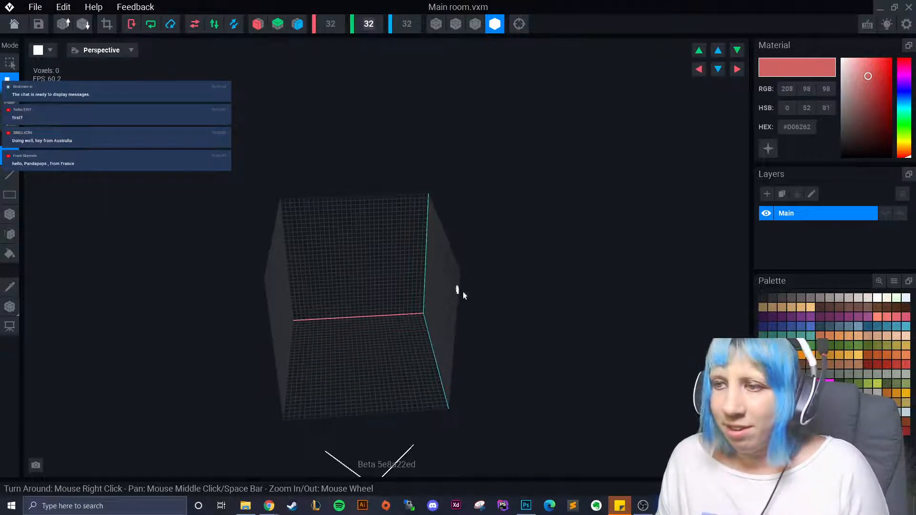
pyautogui.scroll(5, 463, 331)
pyautogui.moveTo(466, 329); pyautogui.dragTo(472, 305, button='right')
pyautogui.scroll(-3, 442, 315)
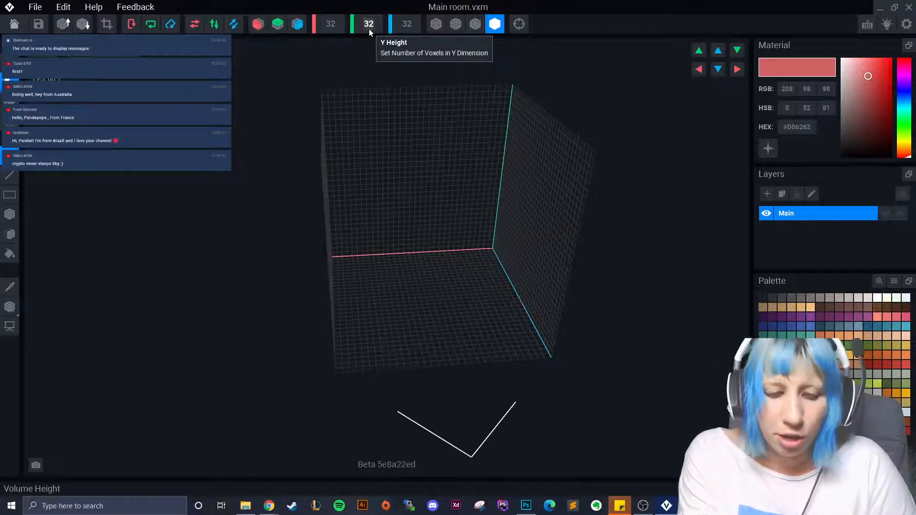
pyautogui.write('80')
pyautogui.press('Return')
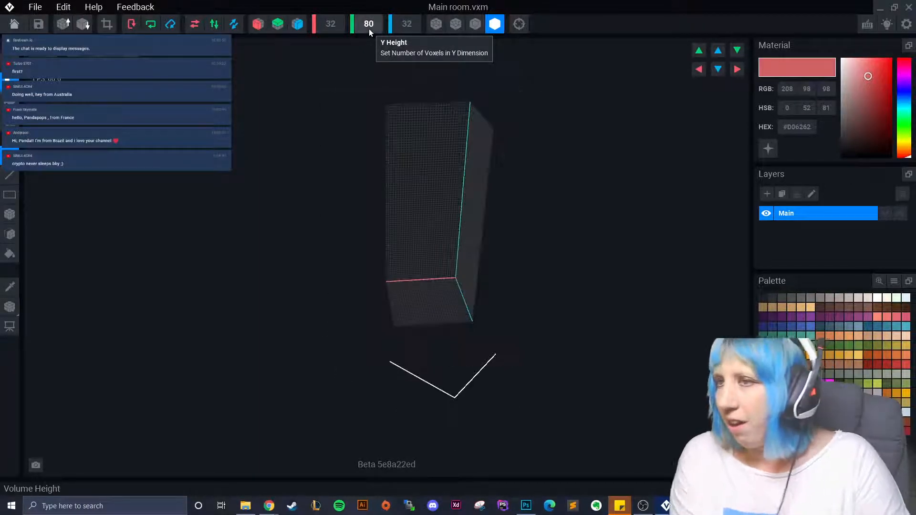
# - Set the volume width to 70 and depth to 60 voxels
pyautogui.scroll(5, 431, 154)
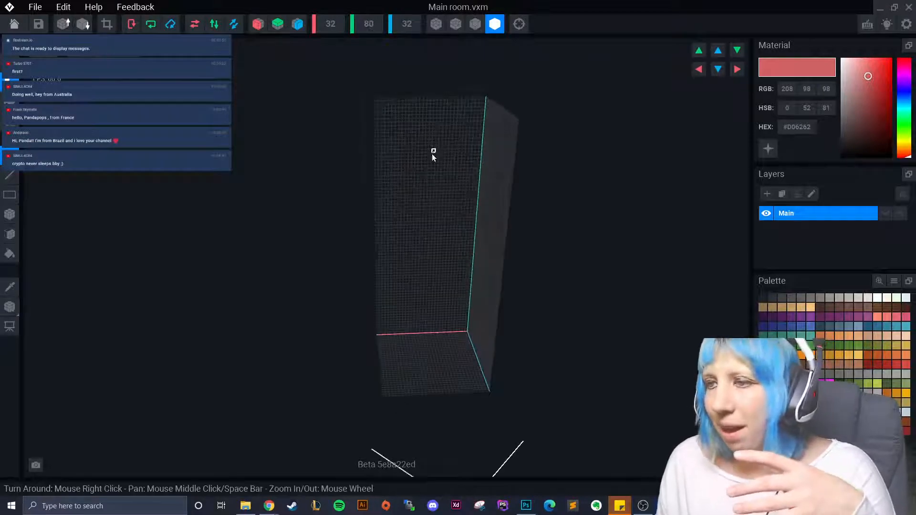
pyautogui.moveTo(387, 120); pyautogui.dragTo(340, 32, button='right')
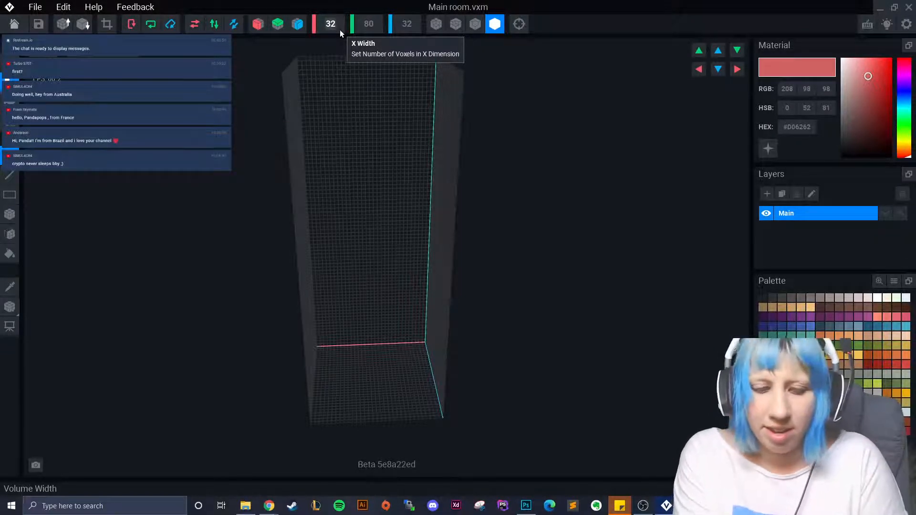
pyautogui.write('70')
pyautogui.press('Return')
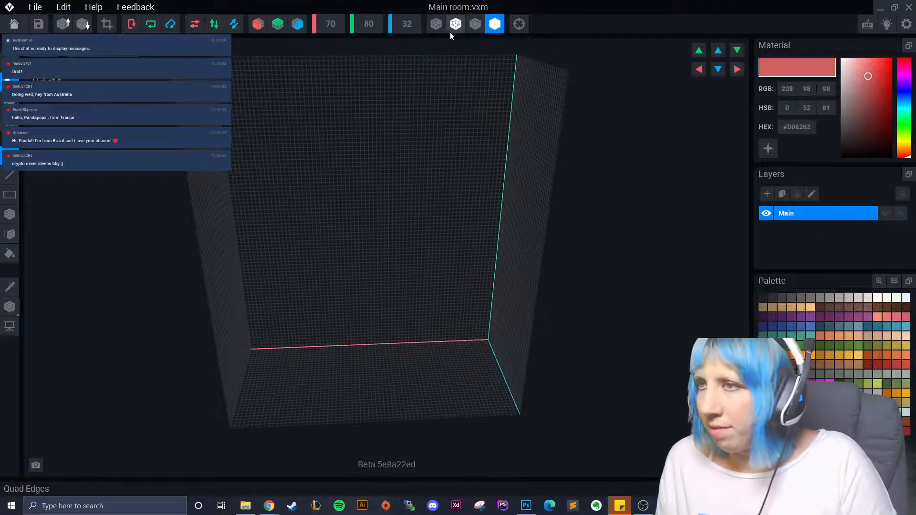
pyautogui.moveTo(444, 91); pyautogui.dragTo(475, 236, button='right')
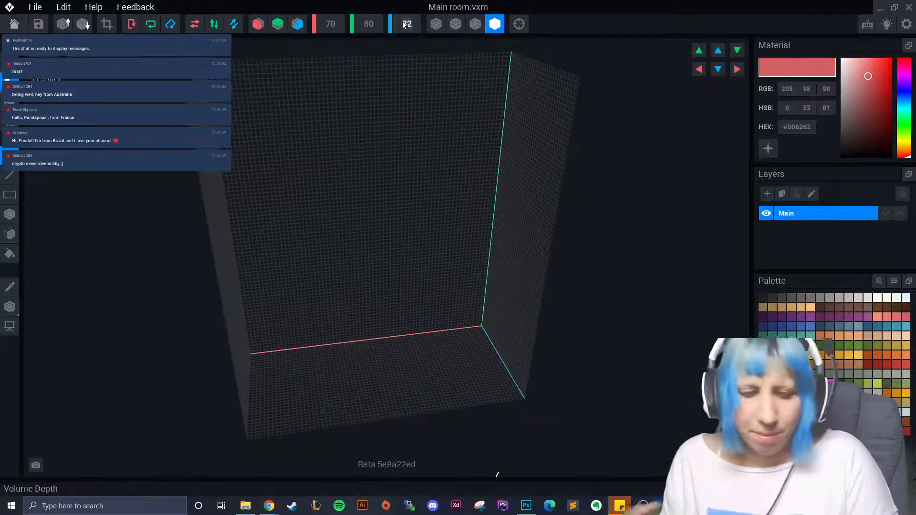
pyautogui.press('Return')
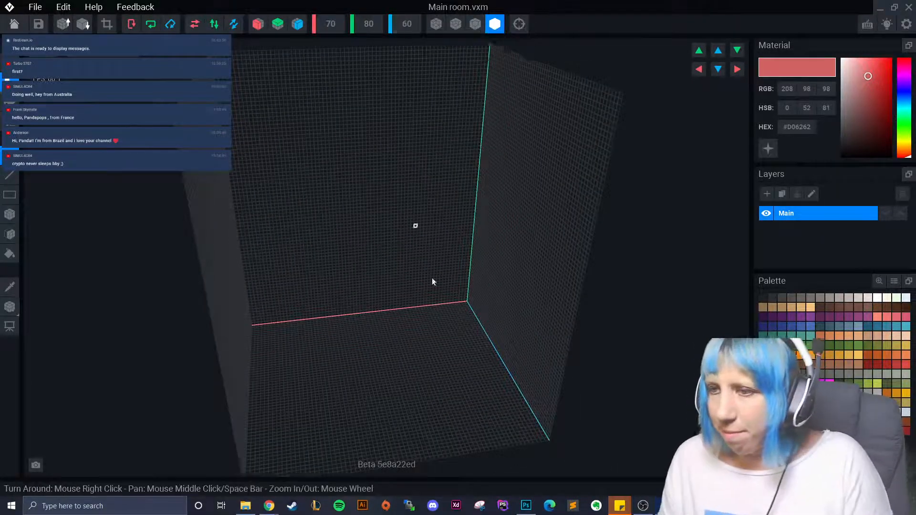
pyautogui.moveTo(431, 279); pyautogui.dragTo(453, 337, button='right')
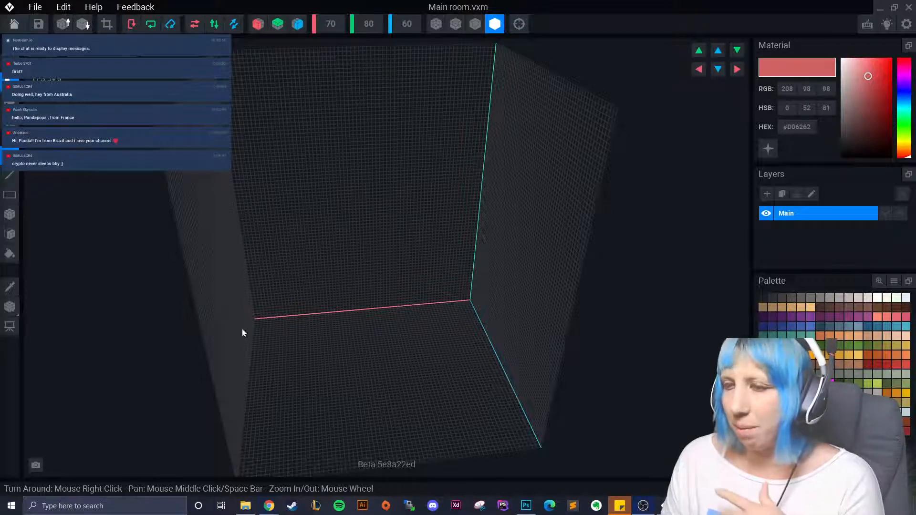
# - Choose the dark brown #725048 palette swatch after briefly trying a lighter brown
pyautogui.moveTo(243, 329); pyautogui.dragTo(574, 398, button='right')
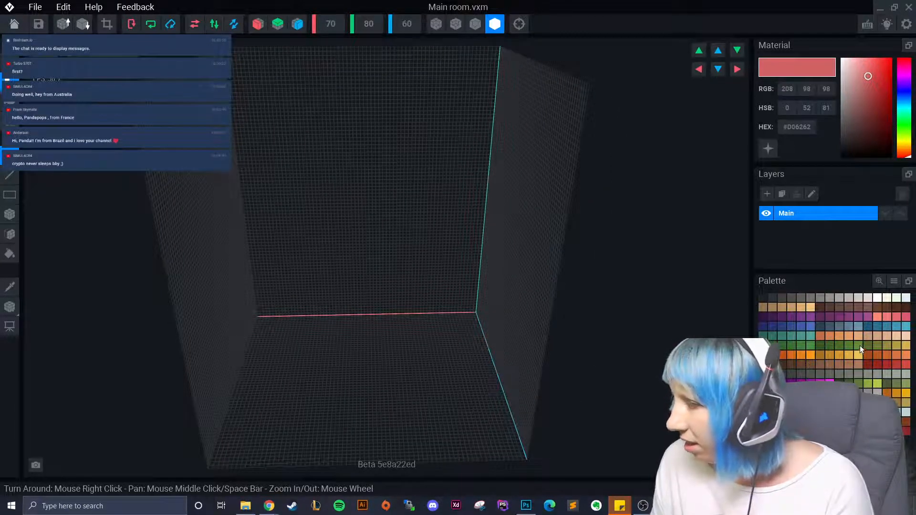
pyautogui.click(848, 308)
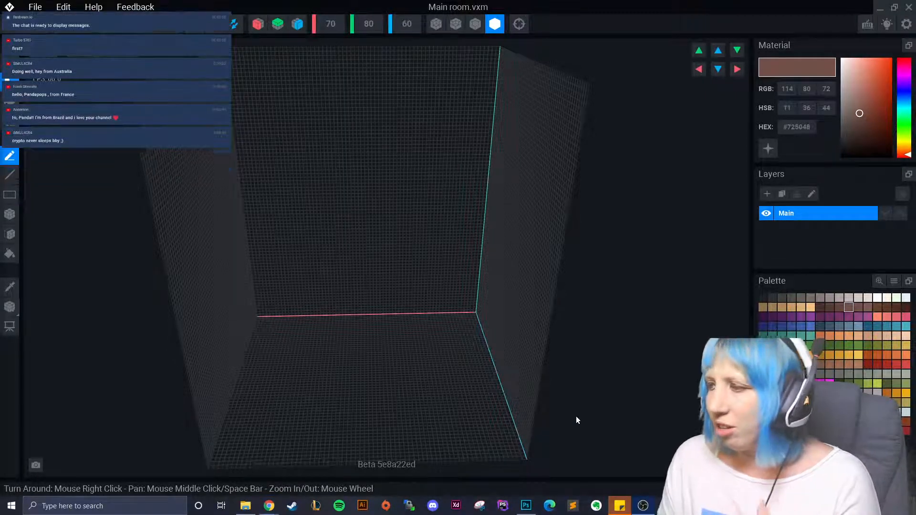
pyautogui.click(828, 366)
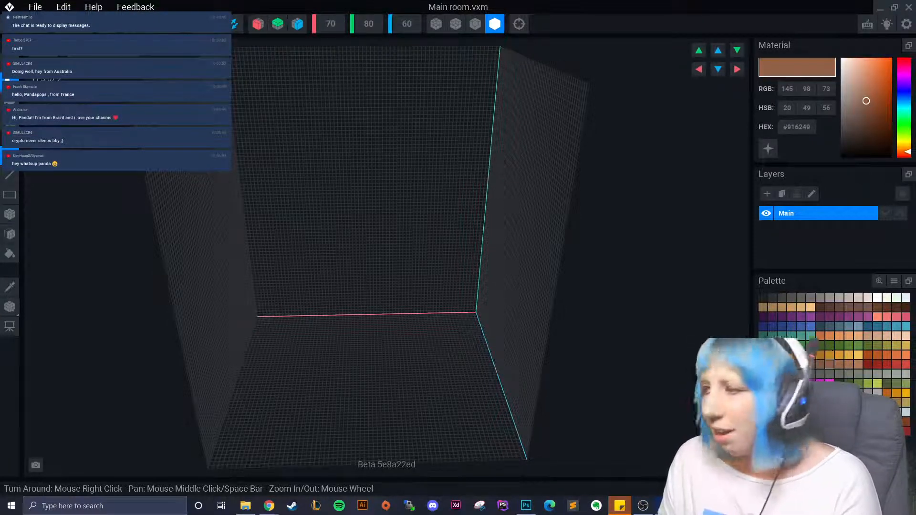
pyautogui.click(848, 308)
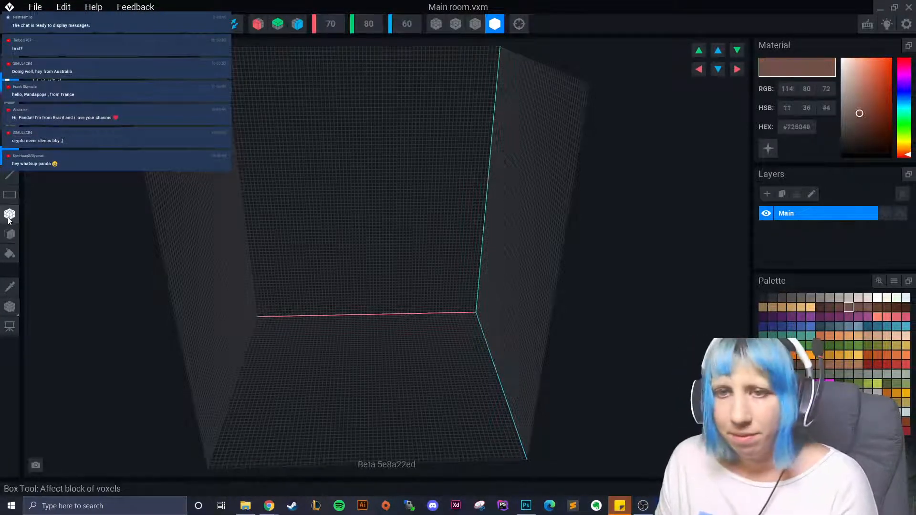
# - Fill the back, left and right walls with dark brown using the Box tool
pyautogui.click(10, 233)
pyautogui.click(372, 229)
pyautogui.moveTo(372, 229); pyautogui.dragTo(253, 258, button='right')
pyautogui.click(215, 274)
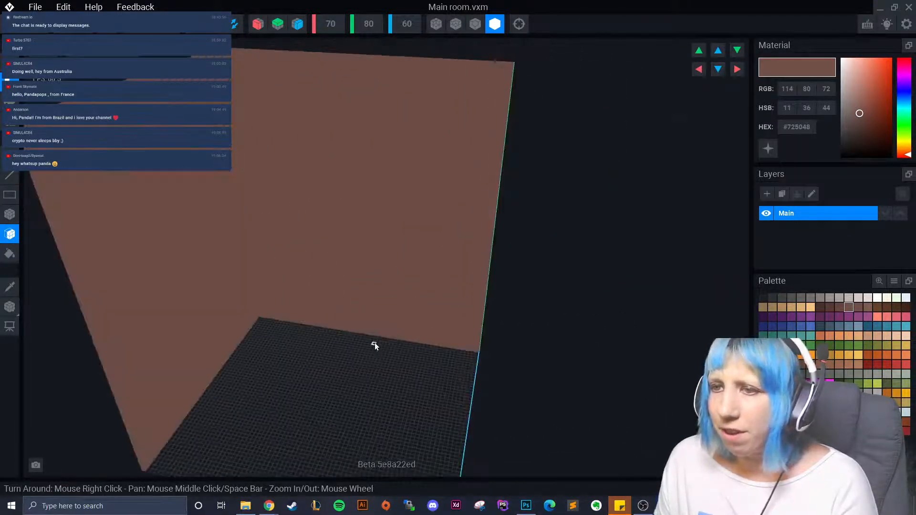
pyautogui.moveTo(374, 342); pyautogui.dragTo(504, 380, button='right')
pyautogui.click(567, 268)
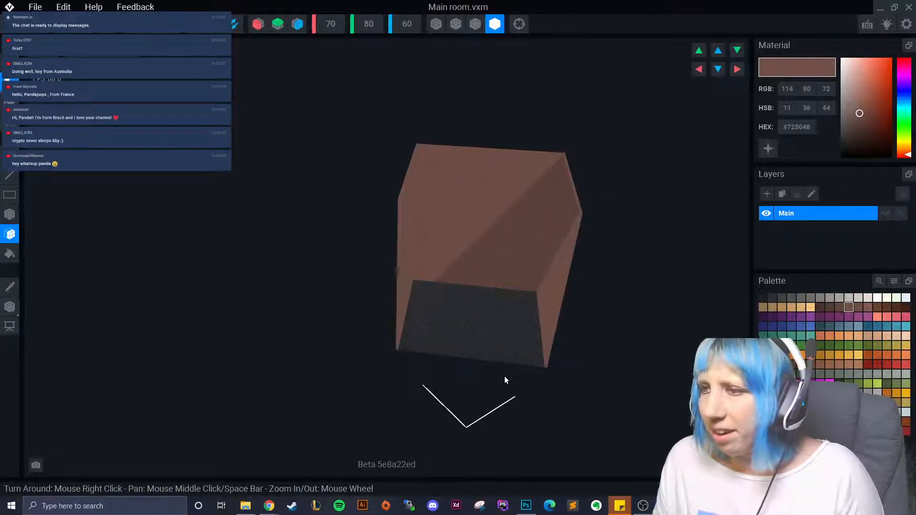
pyautogui.moveTo(496, 339)
pyautogui.mouseDown(button='right')
pyautogui.moveTo(487, 339)
pyautogui.moveTo(502, 356)
pyautogui.mouseUp(button='right')
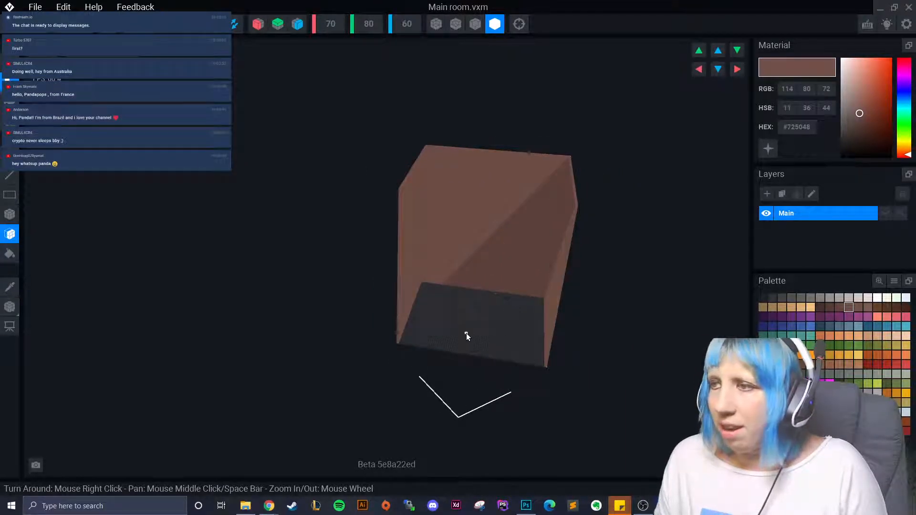
pyautogui.moveTo(467, 336); pyautogui.dragTo(337, 338, button='right')
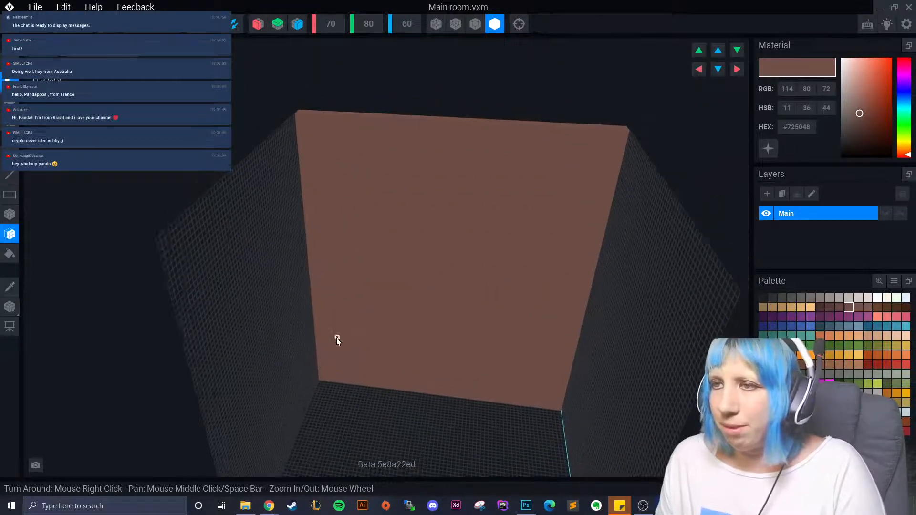
pyautogui.moveTo(343, 211); pyautogui.dragTo(343, 212, button='right')
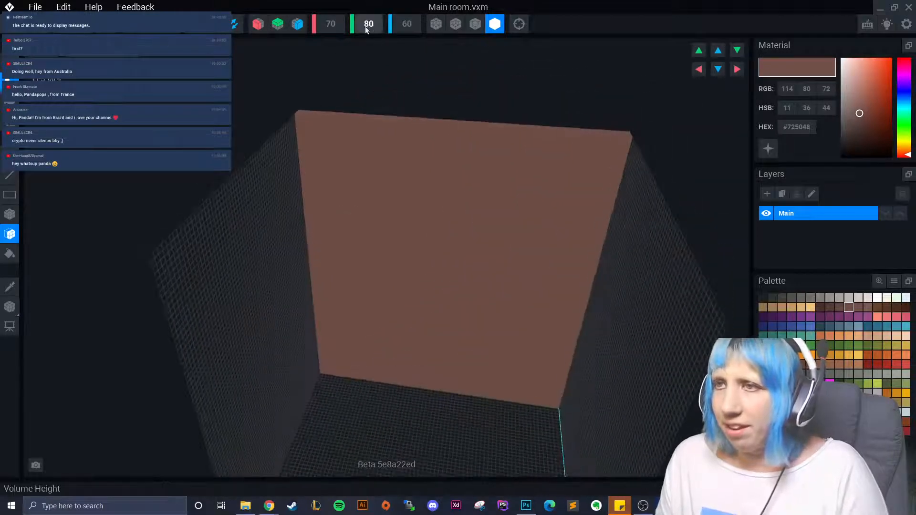
pyautogui.scroll(2, 329, 24)
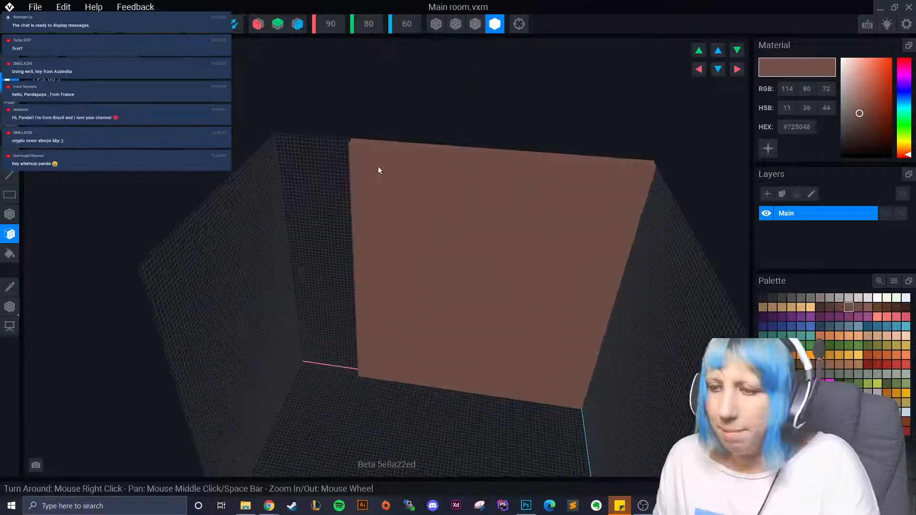
# - Extend the brown wall across the empty left section and trim the volume to it
pyautogui.click(320, 266)
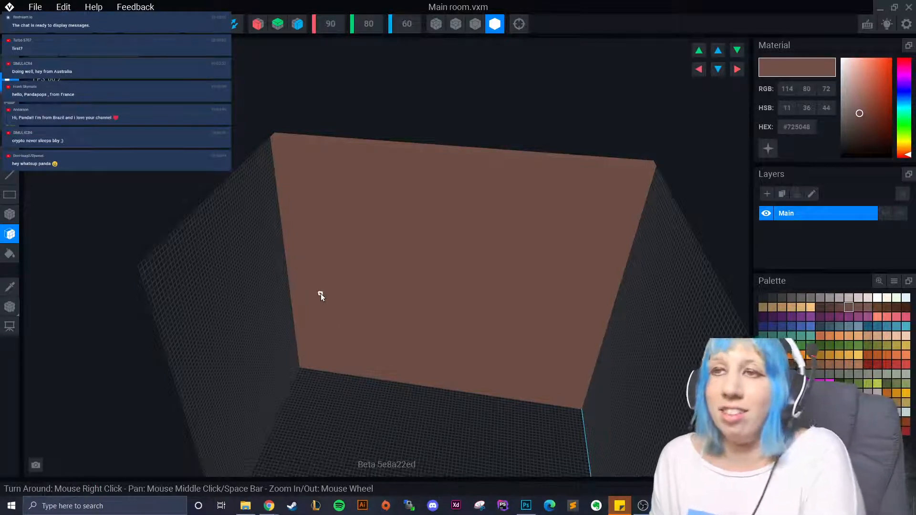
pyautogui.click(106, 29)
pyautogui.scroll(-4, 399, 309)
pyautogui.moveTo(417, 337); pyautogui.dragTo(408, 369, button='right')
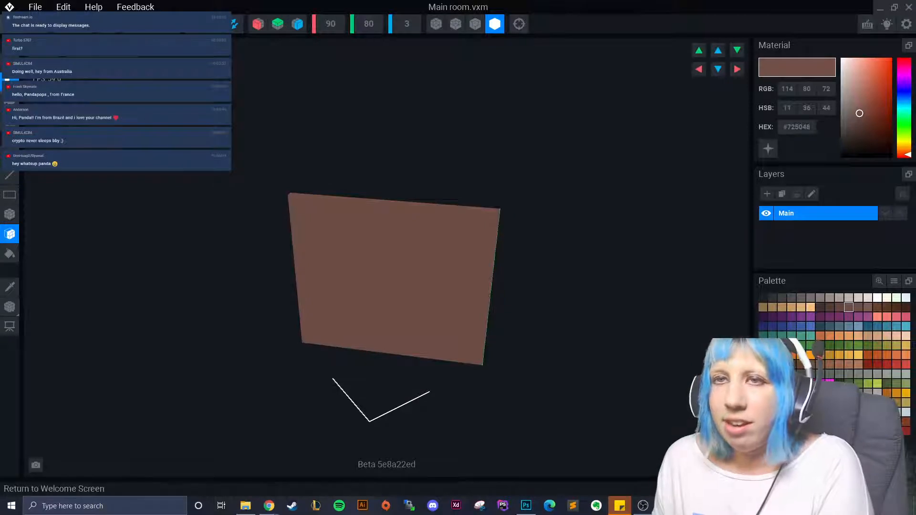
# - Save Main room.vxm, reopen it to check the brown wall, then save and close again
pyautogui.click(10, 7)
pyautogui.click(383, 188)
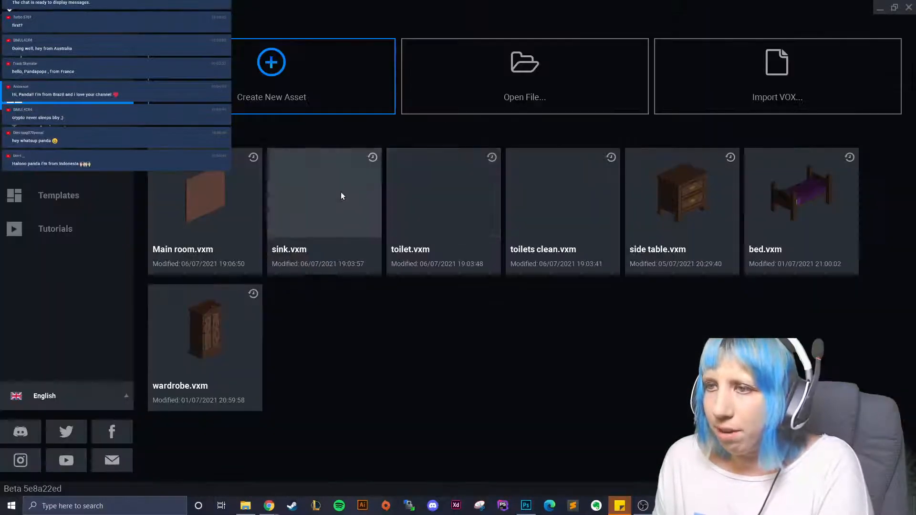
pyautogui.click(212, 204)
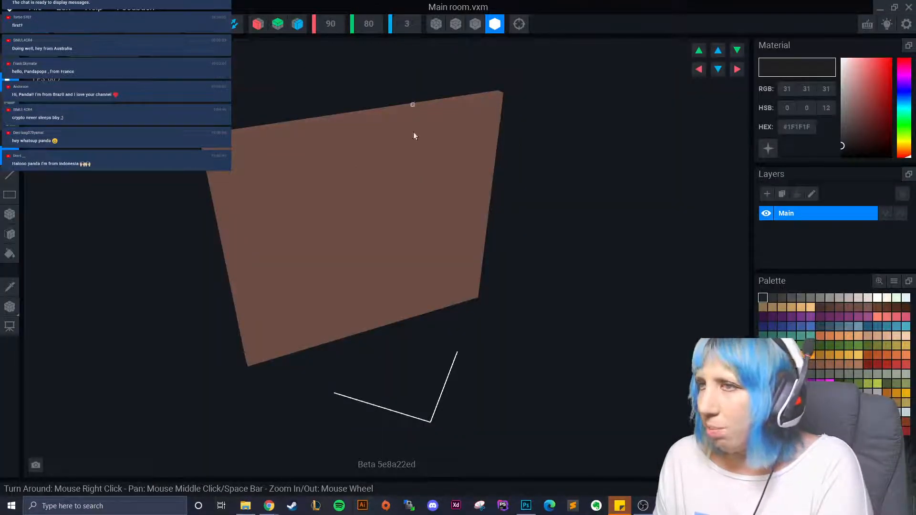
pyautogui.moveTo(414, 134); pyautogui.dragTo(435, 239, button='right')
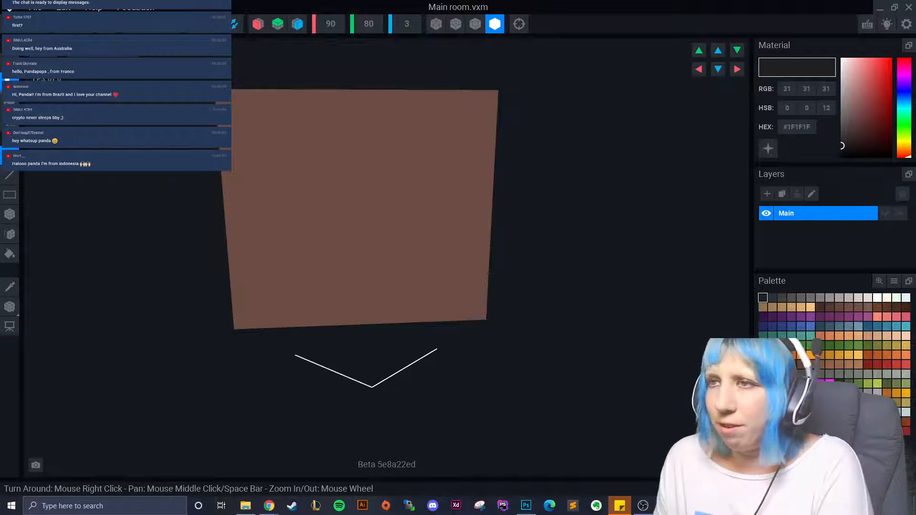
pyautogui.click(9, 24)
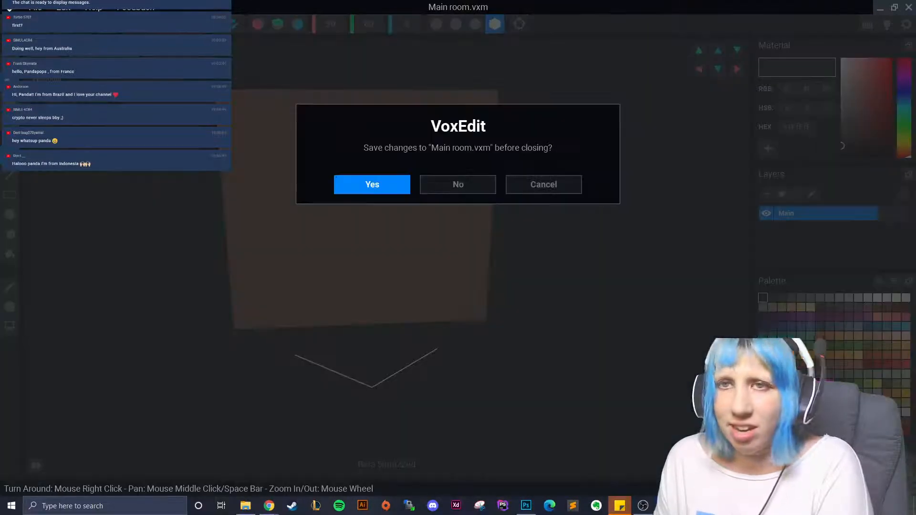
pyautogui.click(347, 185)
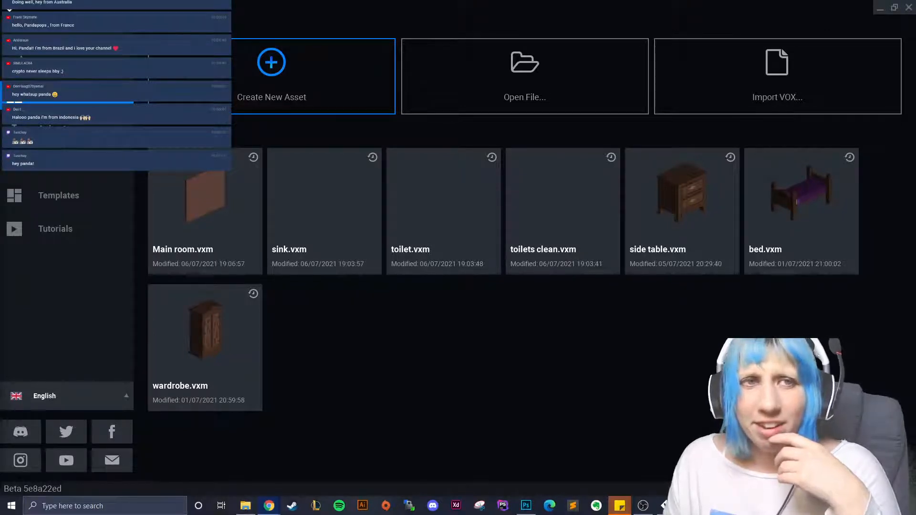
# - Abandon the new-asset dialog and open toilet.vxm from the recent files
pyautogui.click(286, 93)
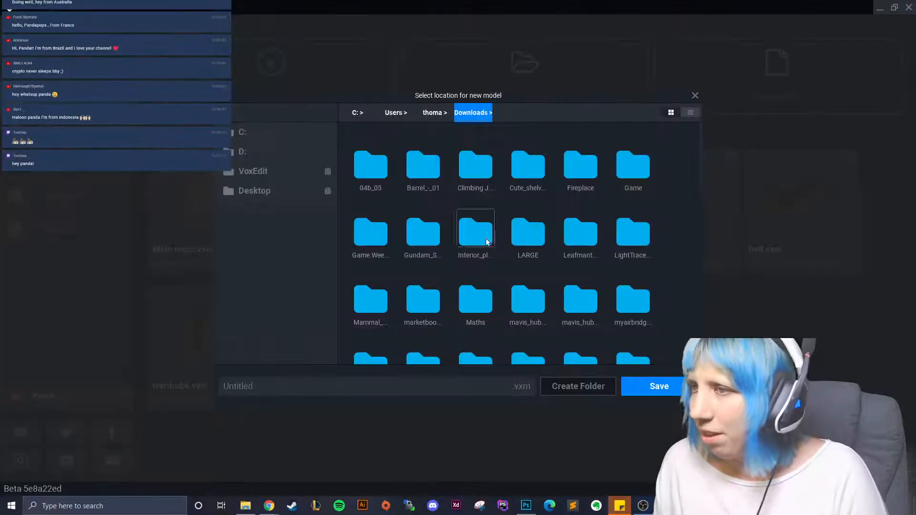
pyautogui.click(695, 95)
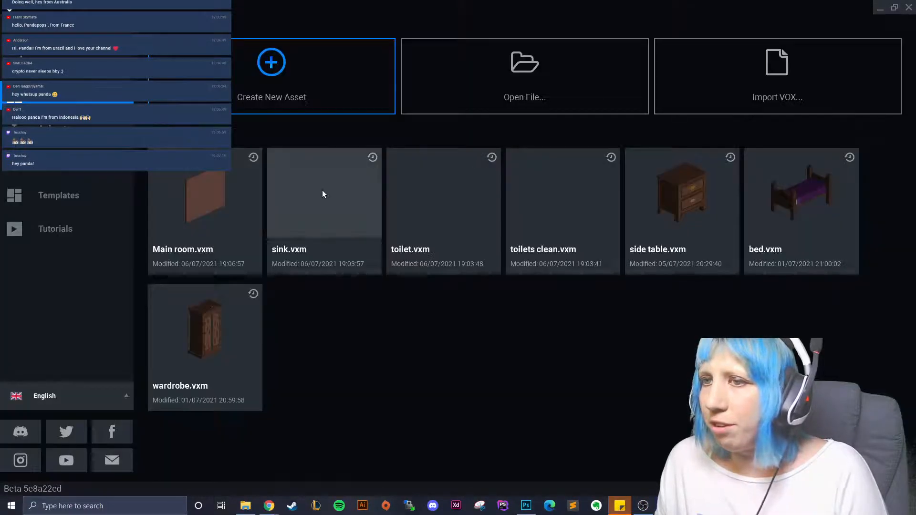
pyautogui.click(437, 224)
# - Load the palette PNG from the Downloads folder into toilet.vxm
pyautogui.click(894, 280)
pyautogui.click(879, 303)
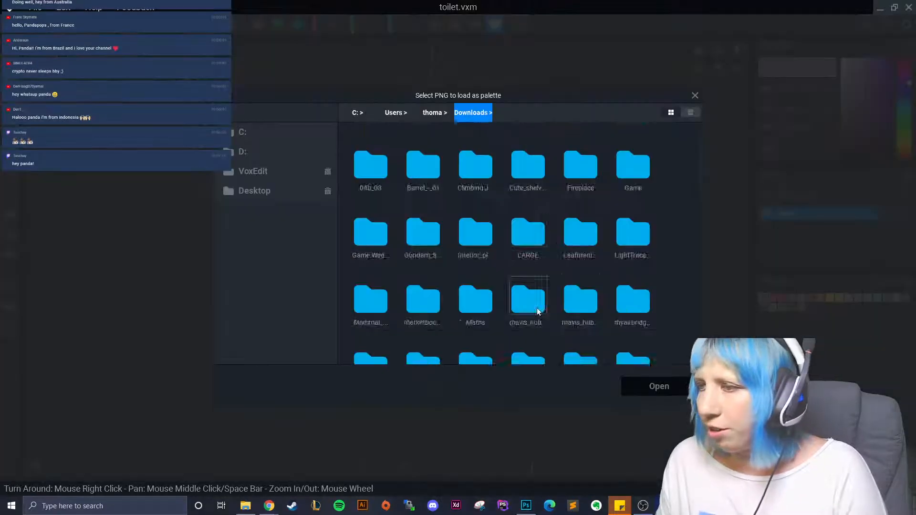
pyautogui.scroll(-10, 597, 278)
pyautogui.click(582, 319)
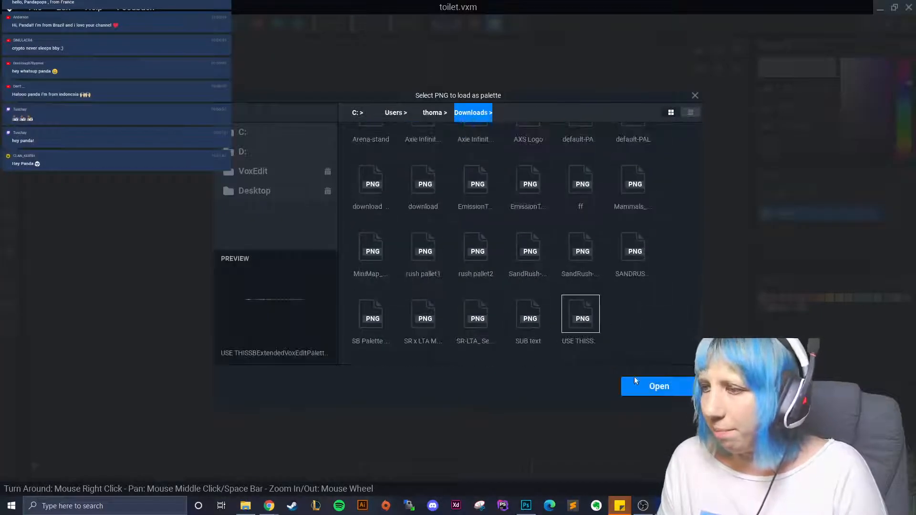
pyautogui.click(659, 386)
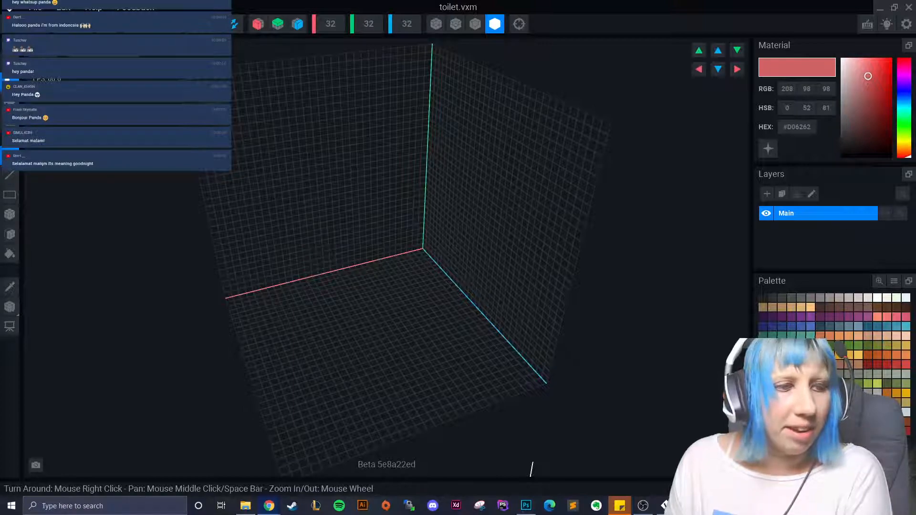
# - Close toilet.vxm with Ctrl+W, saving it first
pyautogui.moveTo(299, 250); pyautogui.dragTo(394, 308, button='right')
pyautogui.click(9, 215)
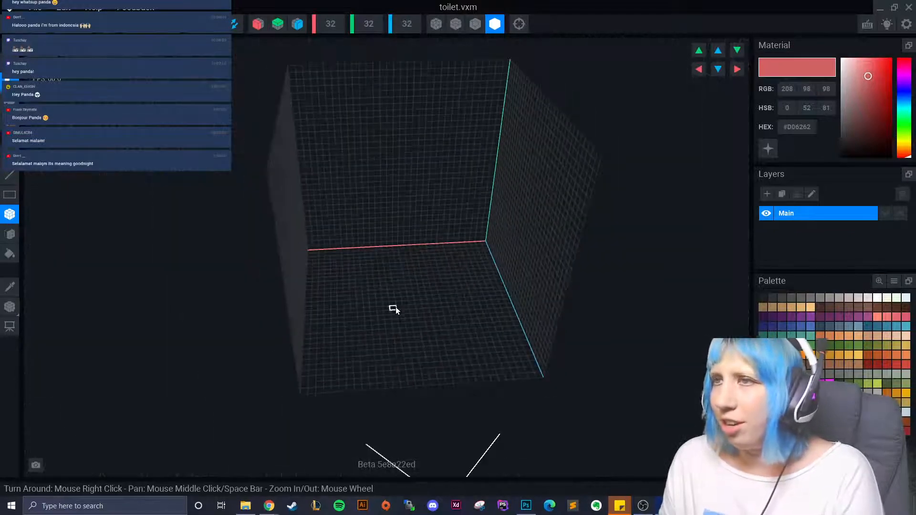
pyautogui.hotkey('ctrl', 'w')
pyautogui.click(372, 184)
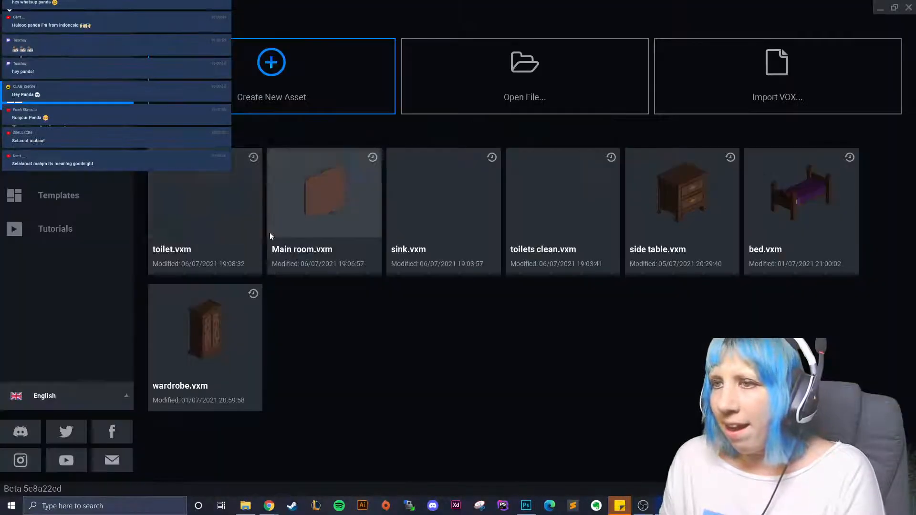
# - Open the Avatar_V2.vxr animation project and select the avatar's Hip bone
pyautogui.click(67, 130)
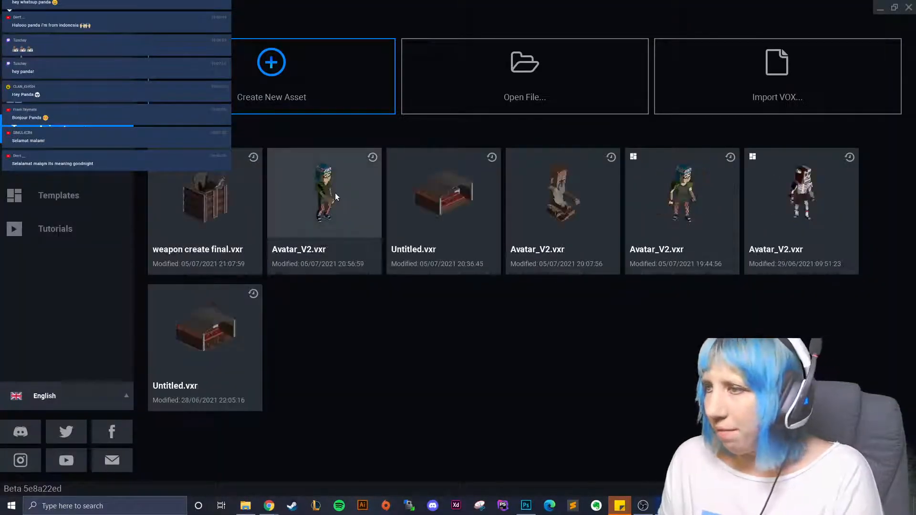
pyautogui.click(335, 192)
pyautogui.moveTo(471, 122); pyautogui.dragTo(548, 165, button='right')
pyautogui.click(549, 164)
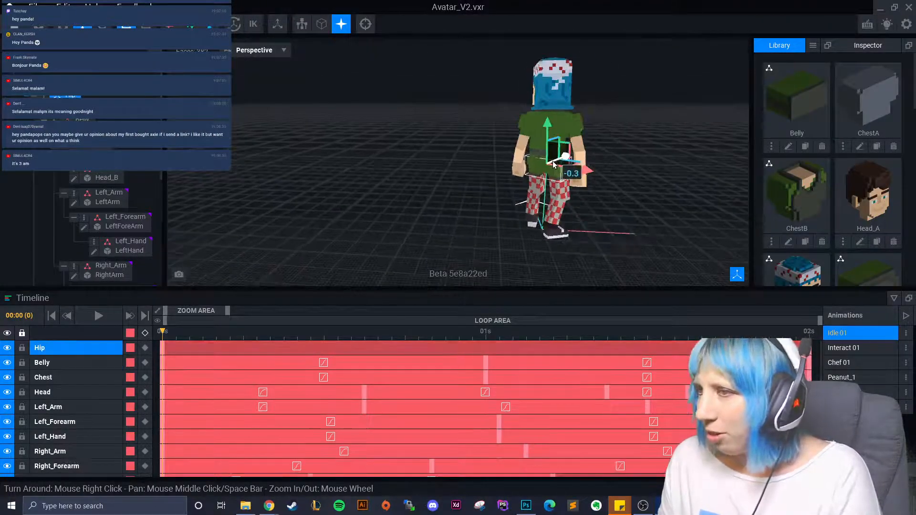
# - Open the Hip part and orbit to a level front view of it
pyautogui.doubleClick(549, 164)
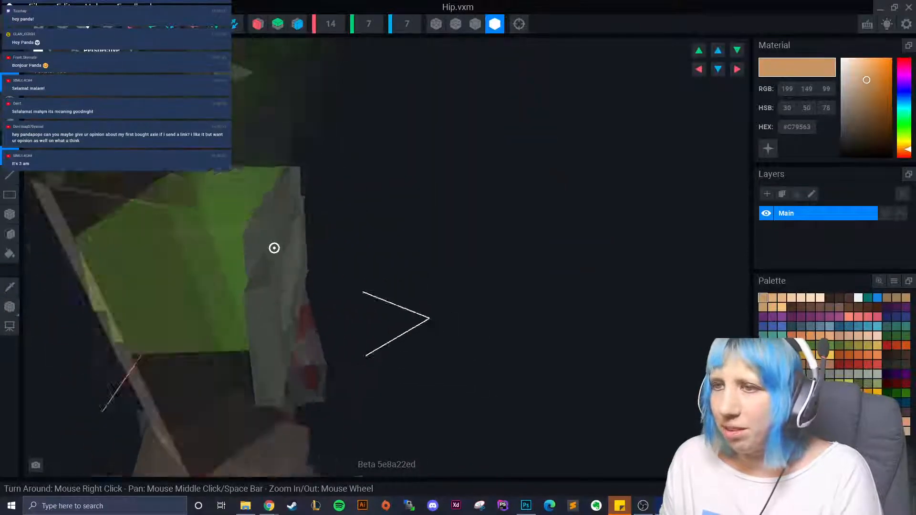
pyautogui.moveTo(275, 248); pyautogui.dragTo(360, 210, button='right')
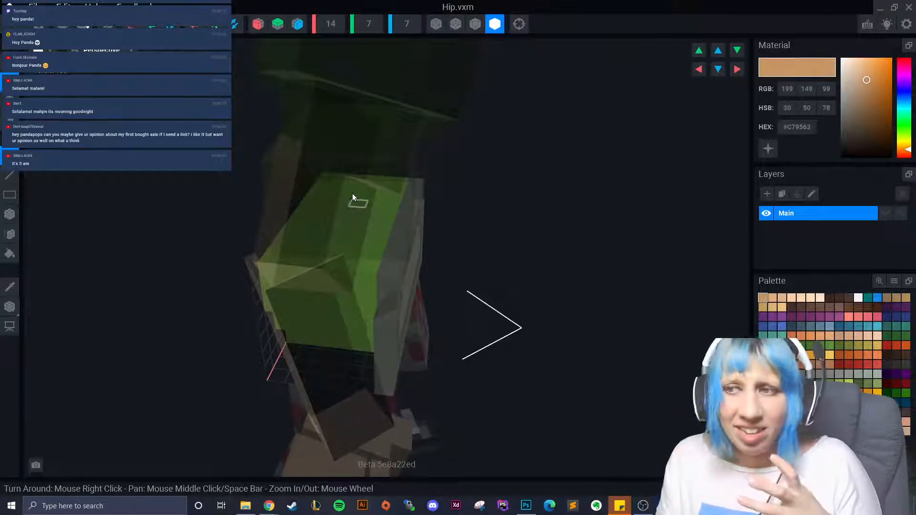
pyautogui.moveTo(352, 193); pyautogui.dragTo(330, 215, button='right')
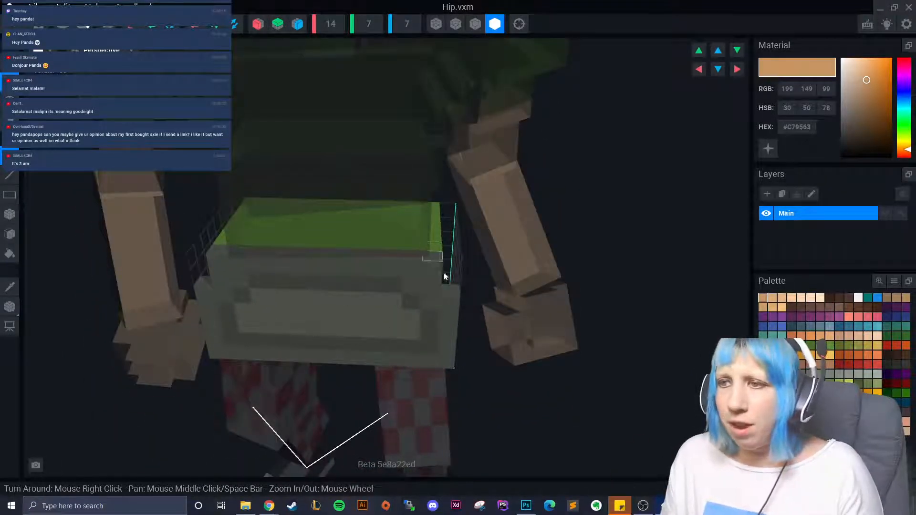
pyautogui.moveTo(444, 273); pyautogui.dragTo(418, 294, button='right')
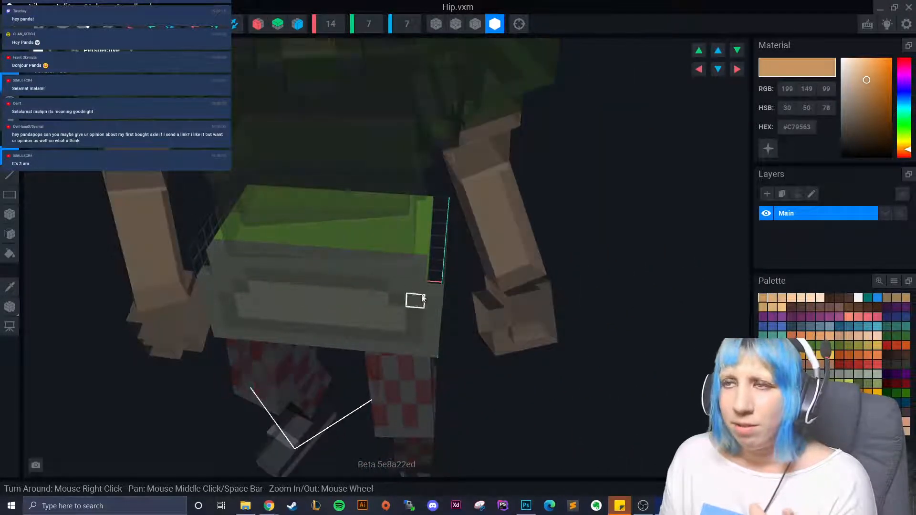
# - Close the Hip part and the Avatar_V2 project without saving either
pyautogui.click(47, 26)
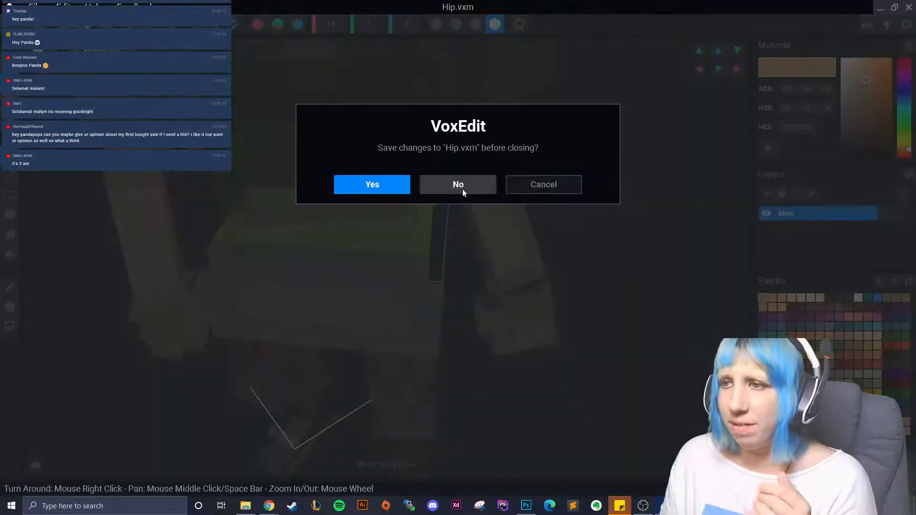
pyautogui.click(462, 189)
pyautogui.click(14, 24)
pyautogui.click(444, 181)
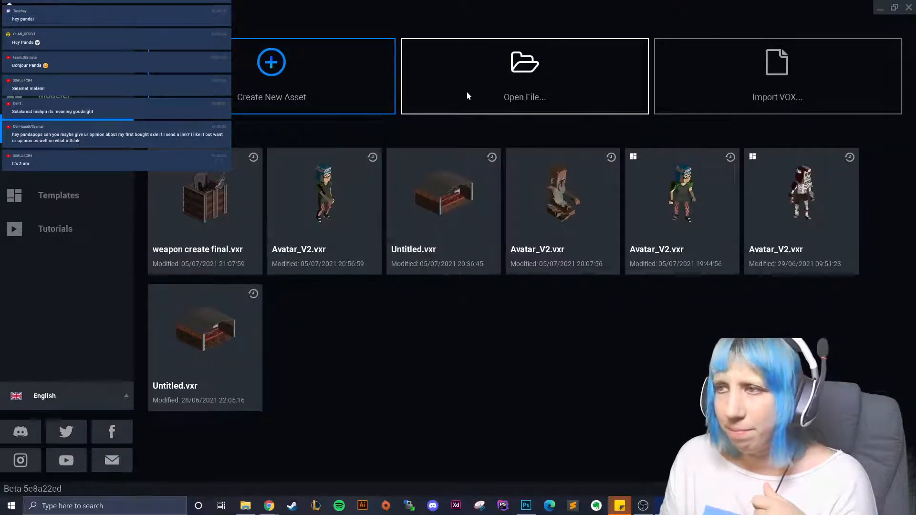
# - Reopen toilet.vxm and set the volume's X width to 20
pyautogui.click(54, 96)
pyautogui.click(229, 271)
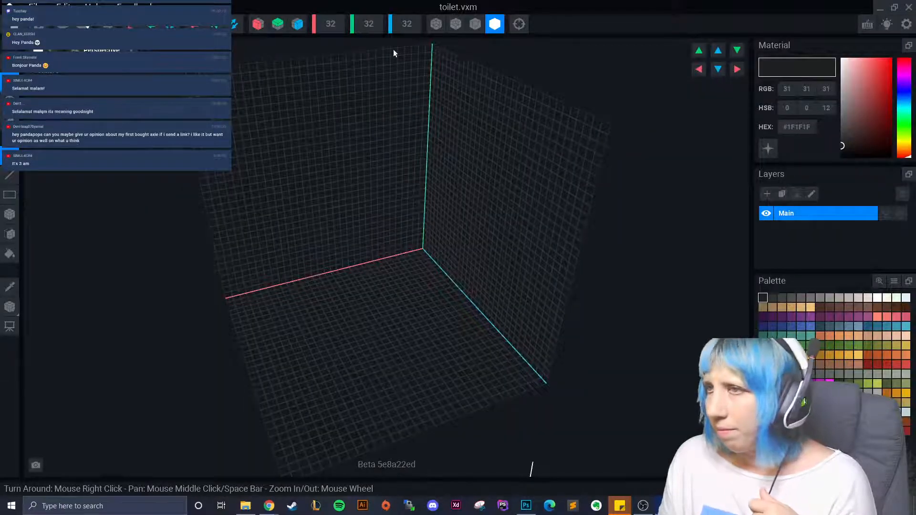
pyautogui.click(340, 30)
pyautogui.write('2')
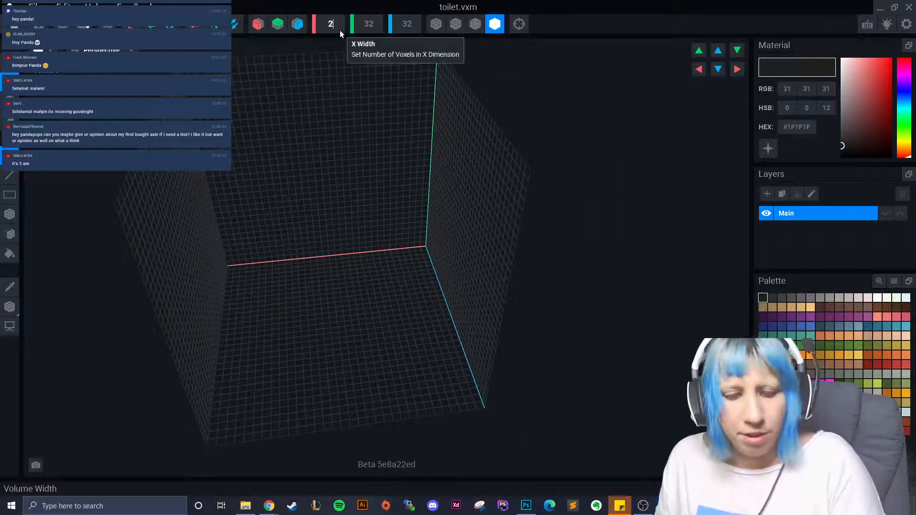
pyautogui.write('0')
pyautogui.press('Return')
# - Orbit the empty volume and choose dark grey #464A44 as the material colour
pyautogui.scroll(5, 375, 273)
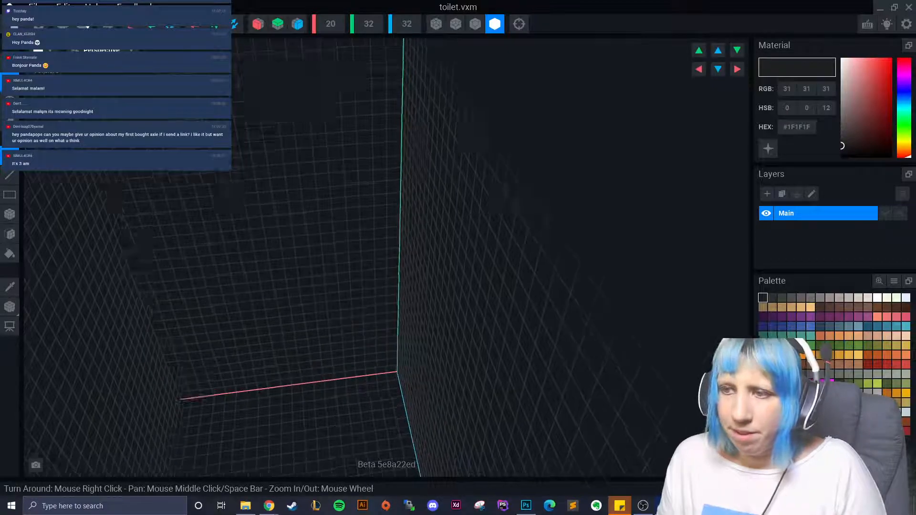
pyautogui.moveTo(352, 317); pyautogui.dragTo(351, 245, button='right')
pyautogui.moveTo(342, 98); pyautogui.dragTo(314, 250, button='right')
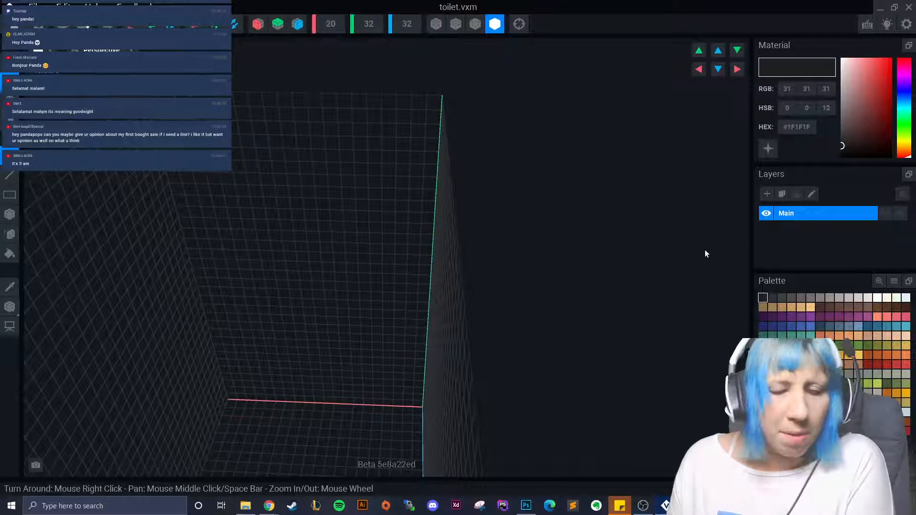
pyautogui.moveTo(705, 253); pyautogui.dragTo(602, 365, button='right')
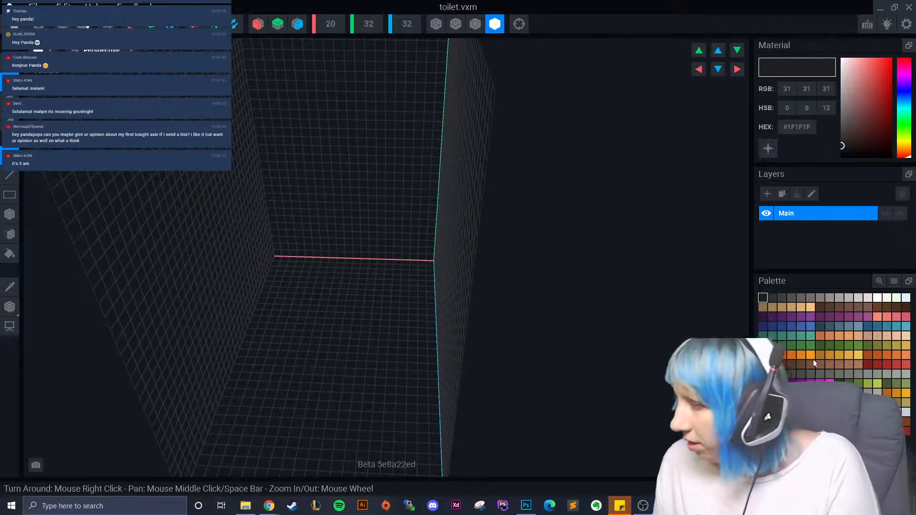
pyautogui.click(813, 359)
pyautogui.moveTo(277, 334); pyautogui.dragTo(321, 274, button='right')
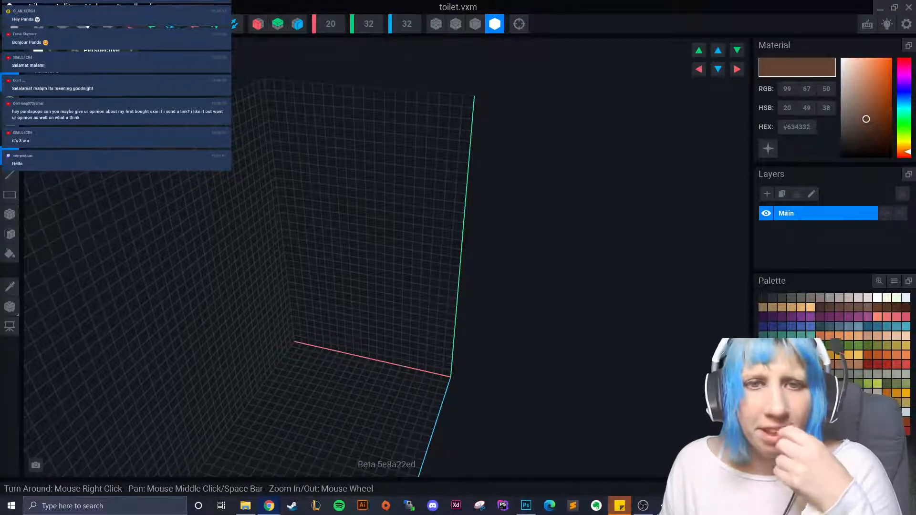
pyautogui.moveTo(324, 330); pyautogui.dragTo(297, 329, button='right')
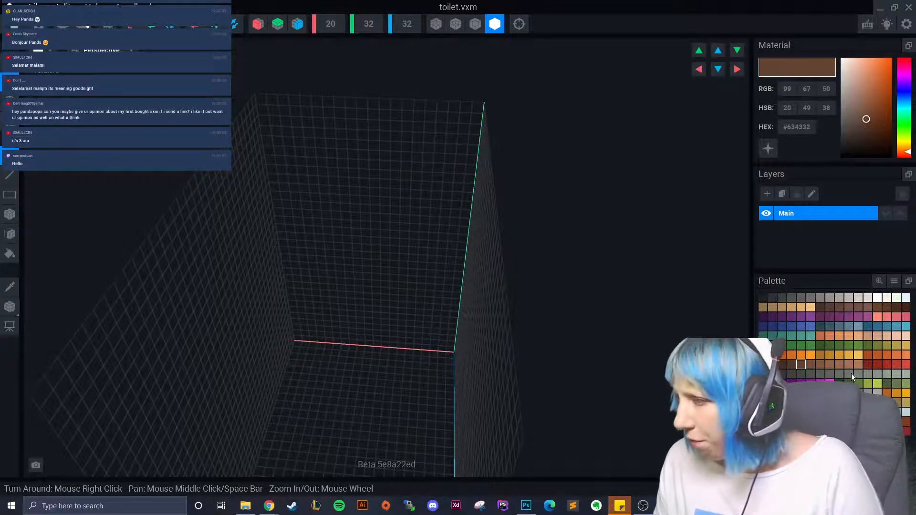
pyautogui.click(799, 375)
pyautogui.moveTo(379, 392); pyautogui.dragTo(376, 306, button='right')
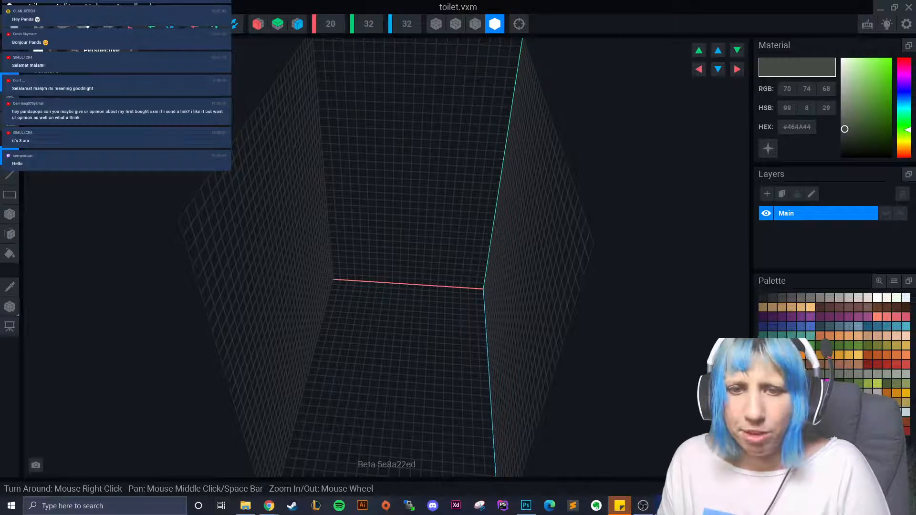
pyautogui.moveTo(233, 309); pyautogui.dragTo(359, 230, button='right')
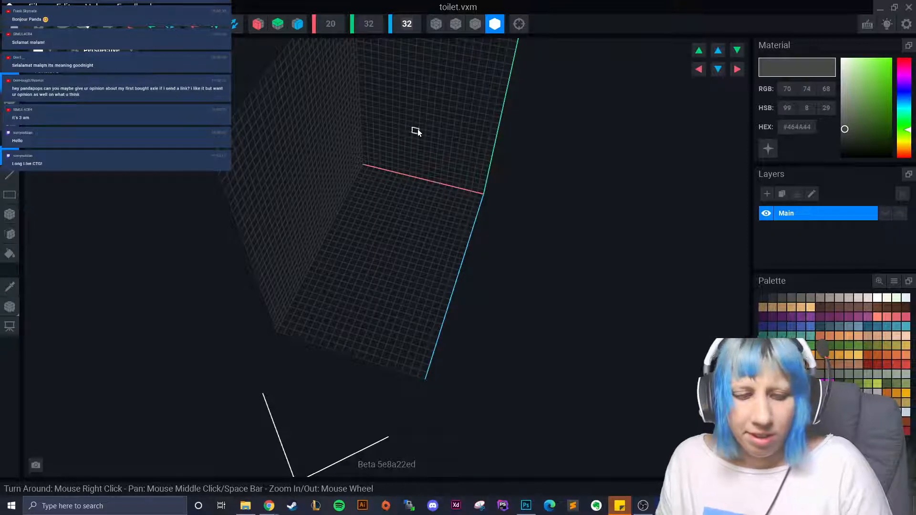
# - Set the volume depth to 16, making it 20 × 32 × 16
pyautogui.write('20')
pyautogui.moveTo(416, 132); pyautogui.dragTo(412, 243, button='right')
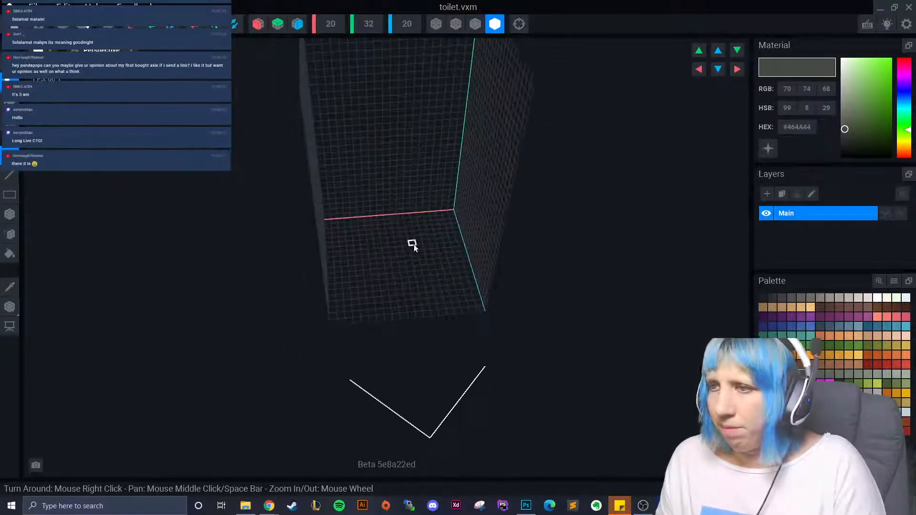
pyautogui.click(414, 27)
pyautogui.write('1')
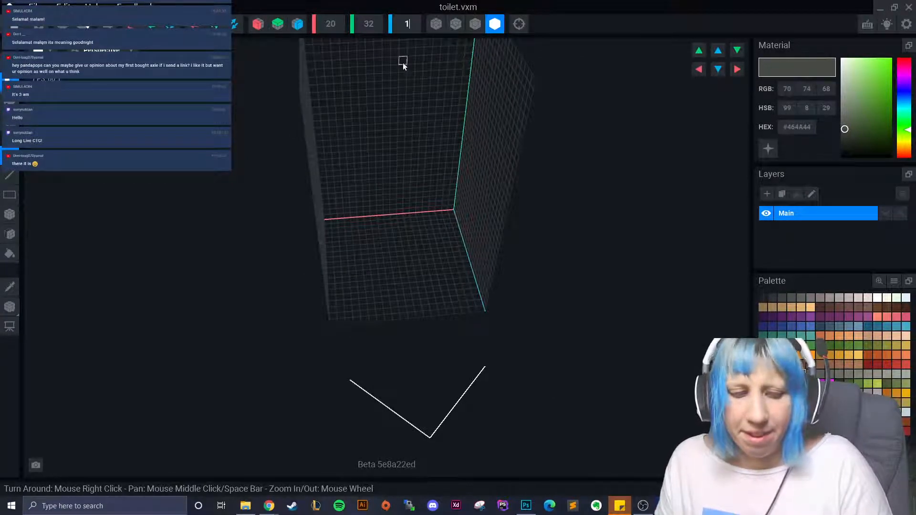
pyautogui.write('6')
pyautogui.press('Return')
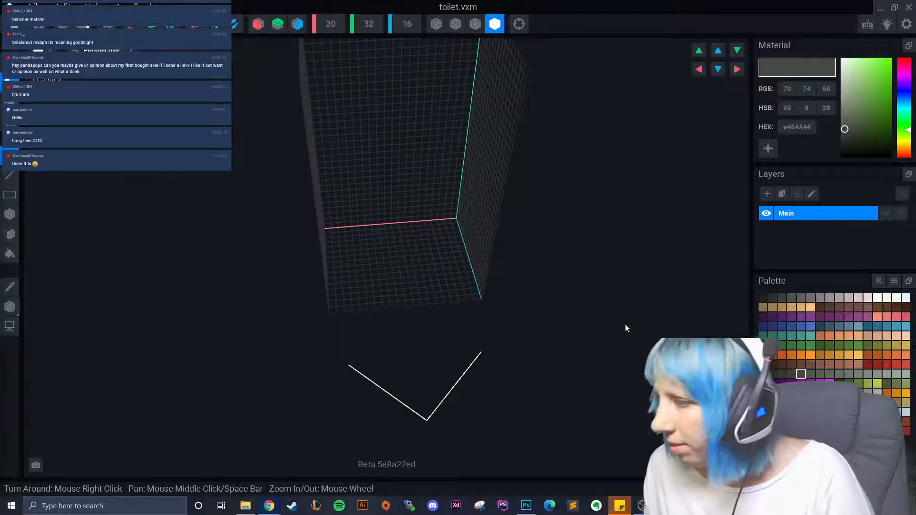
pyautogui.moveTo(677, 300); pyautogui.dragTo(678, 313, button='right')
# - Fill the floor with light grey #686D65 and extrude it into a tall solid block
pyautogui.click(839, 374)
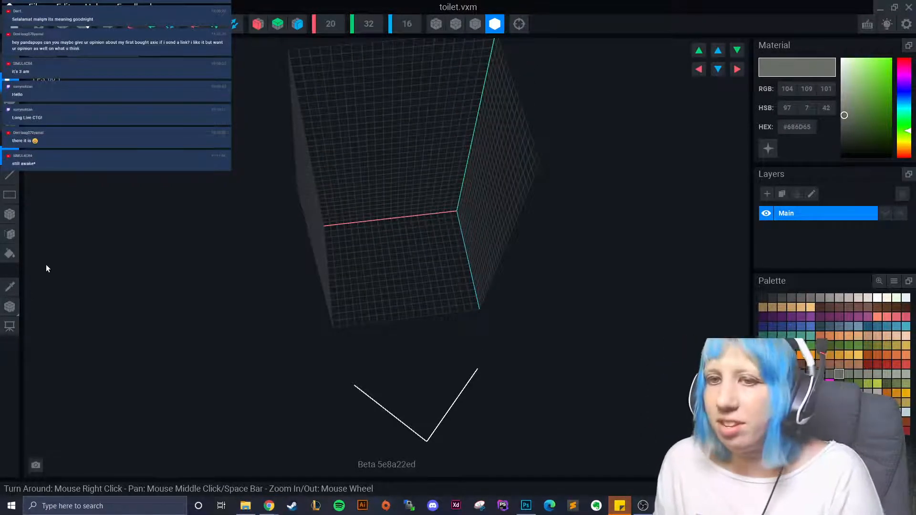
pyautogui.click(9, 233)
pyautogui.click(424, 253)
pyautogui.click(423, 255)
pyautogui.click(421, 257)
pyautogui.click(422, 257)
pyautogui.click(421, 256)
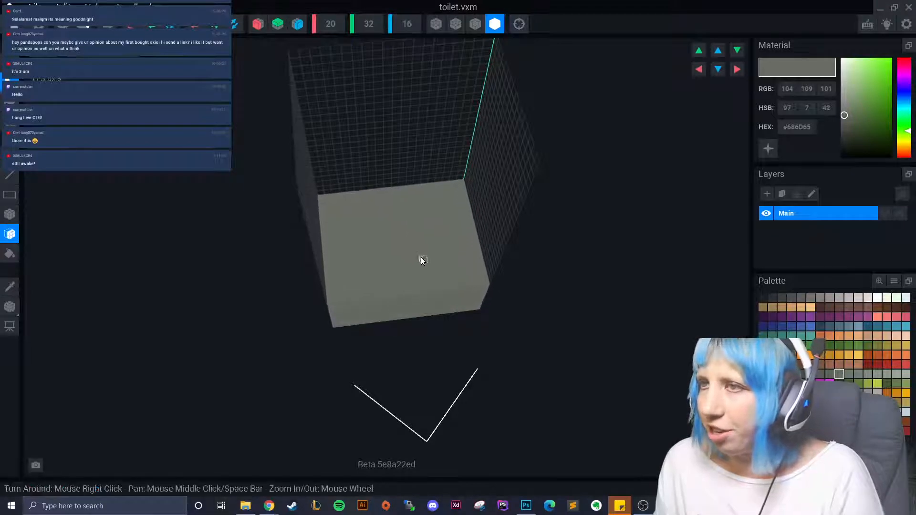
pyautogui.click(420, 257)
pyautogui.moveTo(421, 257); pyautogui.dragTo(417, 253, button='right')
pyautogui.moveTo(417, 253); pyautogui.dragTo(423, 159)
# - Close toilet.vxm and save the changes
pyautogui.moveTo(423, 160); pyautogui.dragTo(405, 144, button='right')
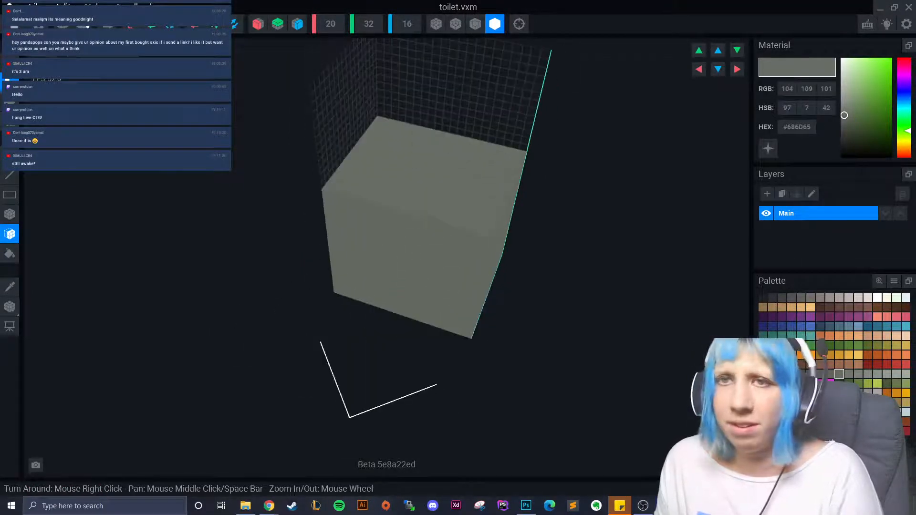
pyautogui.hotkey('alt', 'F4')
pyautogui.click(373, 184)
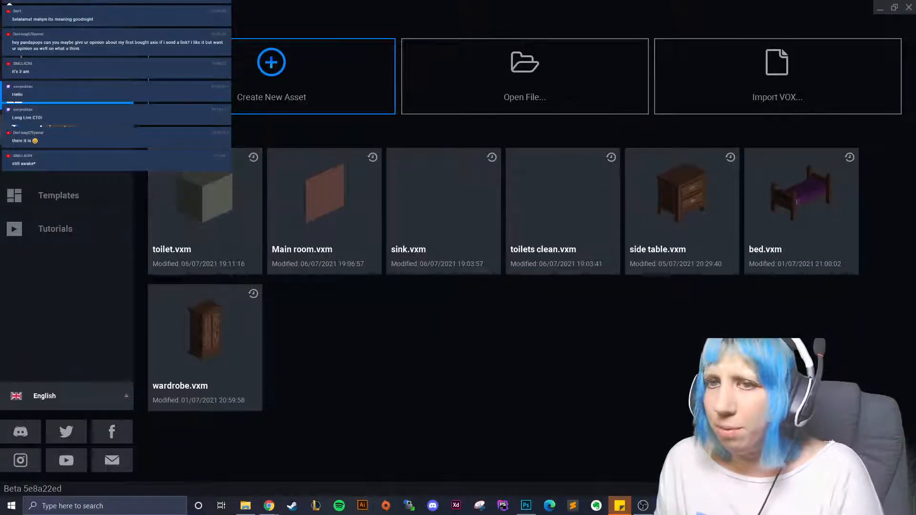
# - Open Avatar_V2.vxr, edit the LeftLeg part and save it back to the project
pyautogui.click(57, 162)
pyautogui.click(305, 204)
pyautogui.scroll(5, 383, 173)
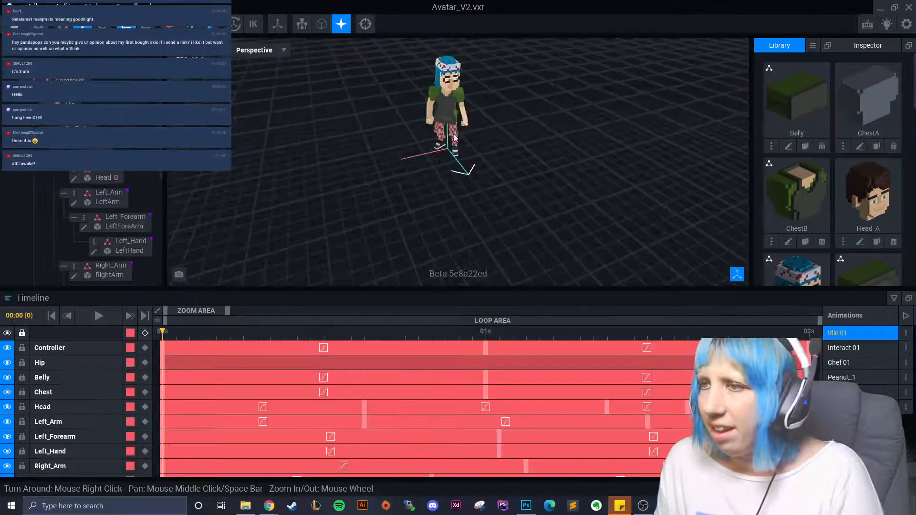
pyautogui.moveTo(383, 174); pyautogui.dragTo(347, 190, button='right')
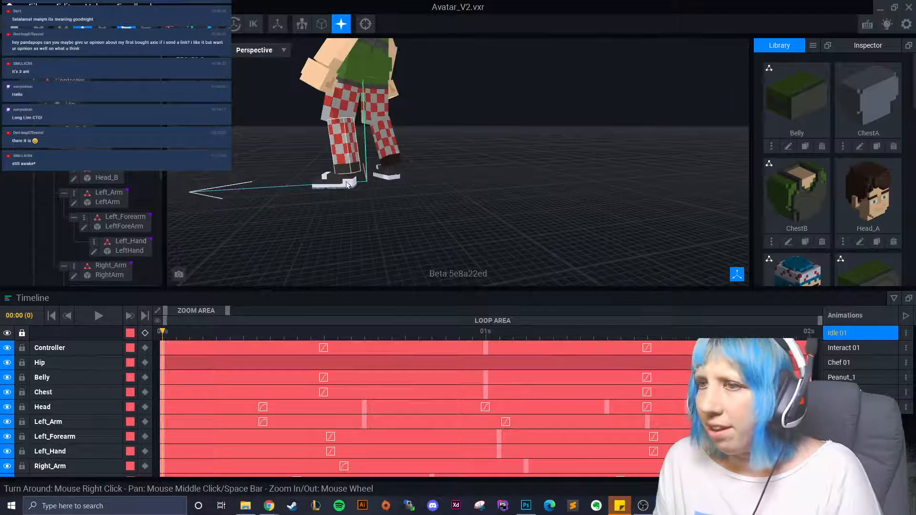
pyautogui.click(344, 153)
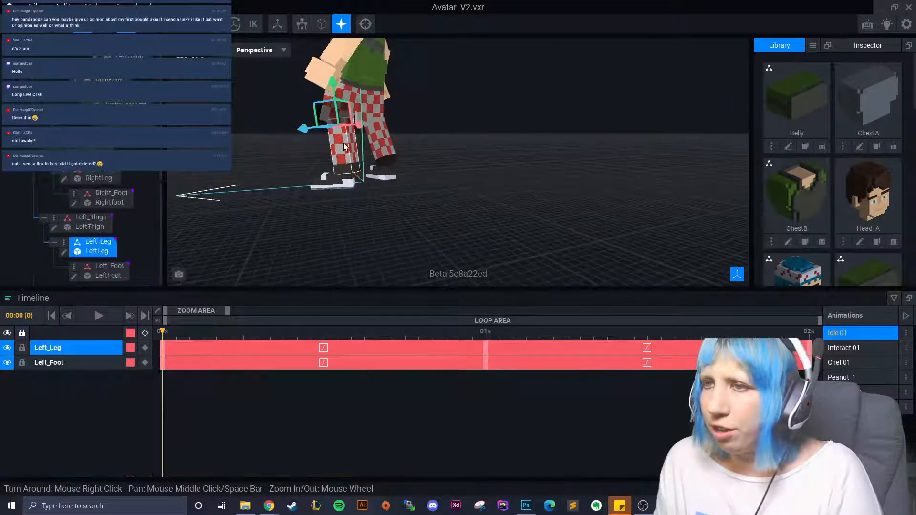
pyautogui.click(64, 253)
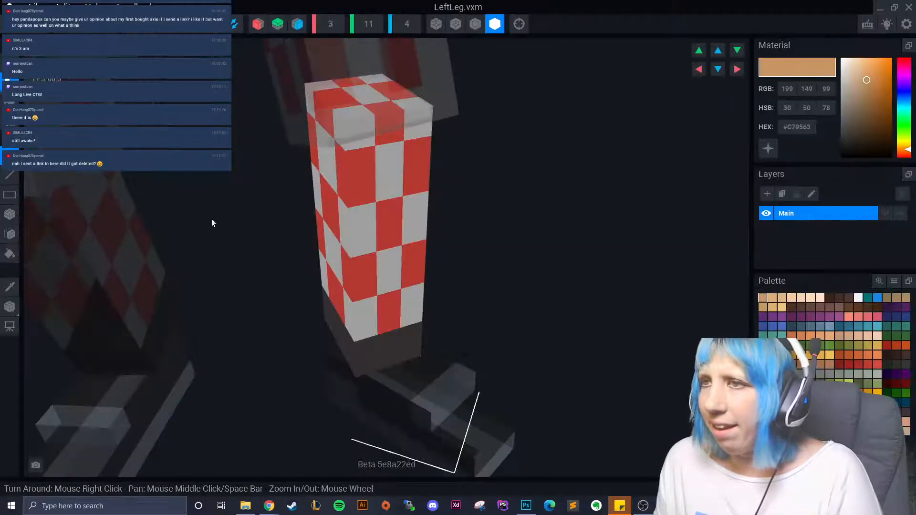
pyautogui.click(234, 24)
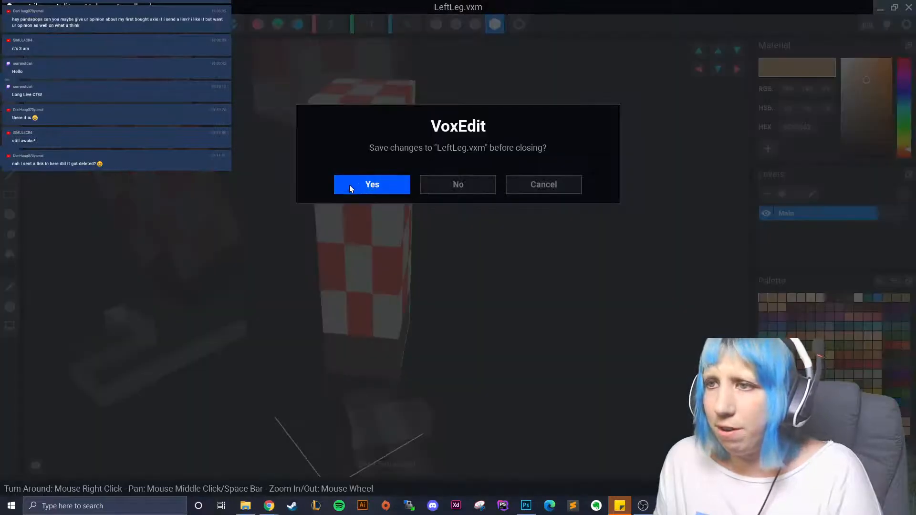
pyautogui.click(349, 185)
# - Edit the LeftThigh part and save it back to the project
pyautogui.scroll(5, 395, 143)
pyautogui.moveTo(396, 143); pyautogui.dragTo(329, 103, button='right')
pyautogui.click(439, 132)
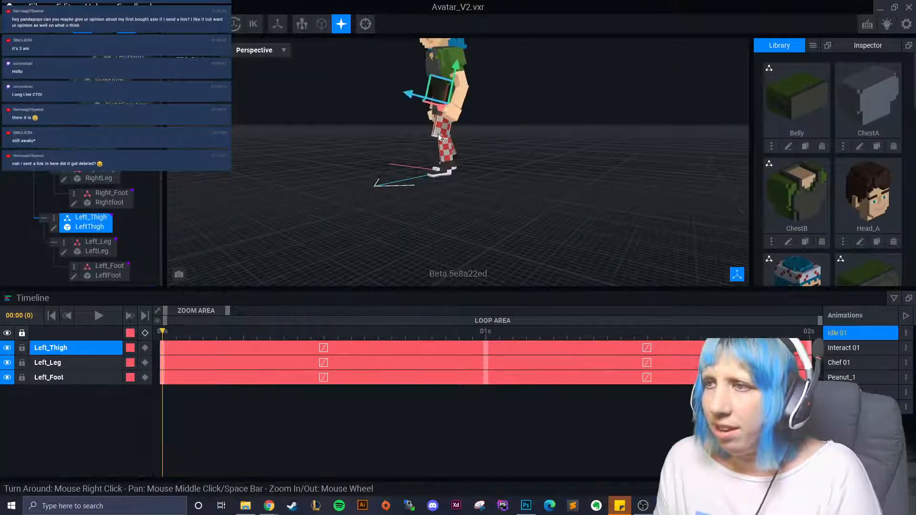
pyautogui.click(55, 229)
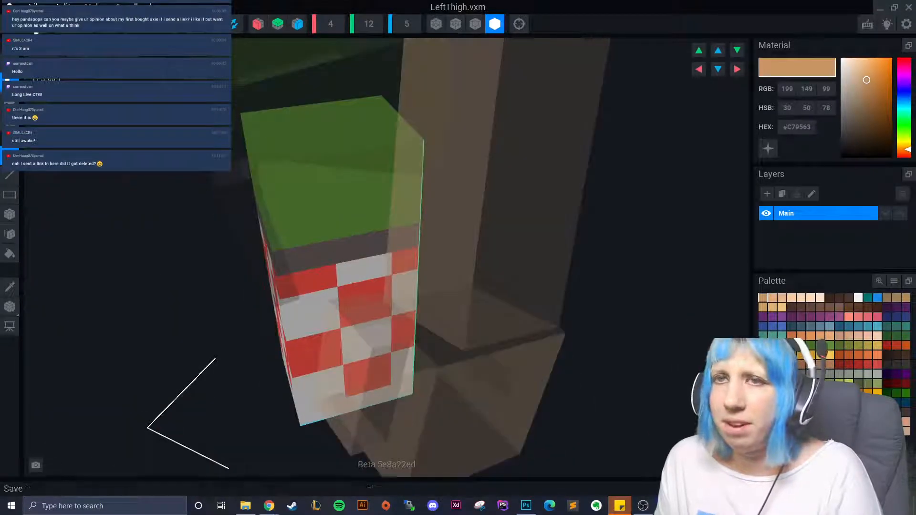
pyautogui.moveTo(329, 242); pyautogui.dragTo(296, 179, button='right')
pyautogui.scroll(-5, 211, 177)
pyautogui.click(233, 24)
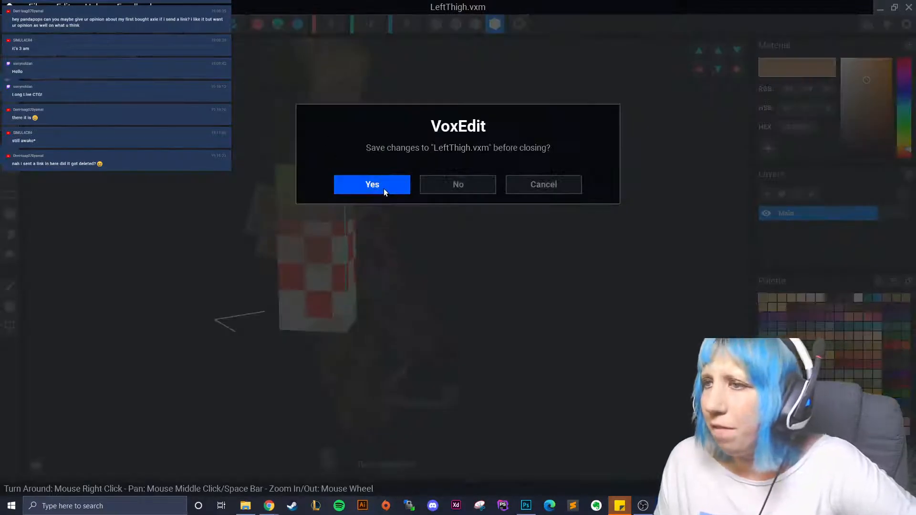
pyautogui.click(383, 188)
# - Close the avatar and weapon projects, then reopen toilet.vxm from recent models
pyautogui.click(234, 23)
pyautogui.click(451, 184)
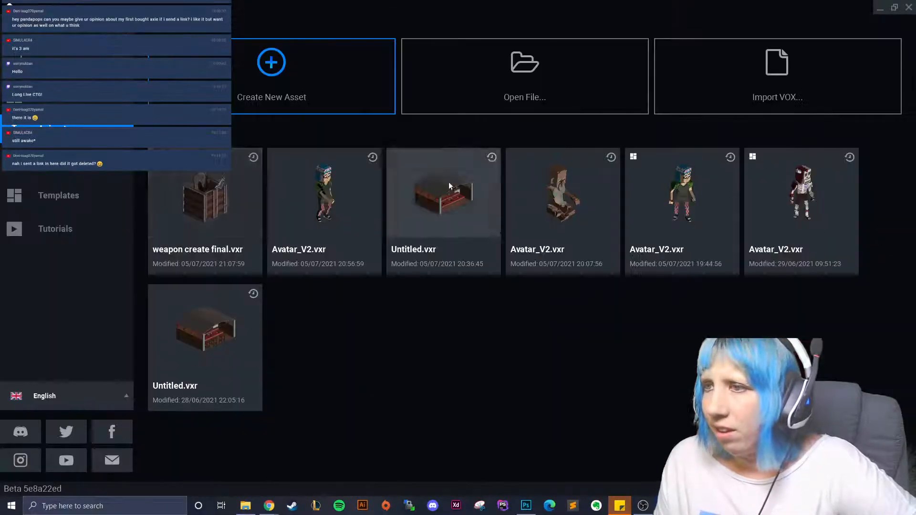
pyautogui.click(242, 157)
pyautogui.click(234, 23)
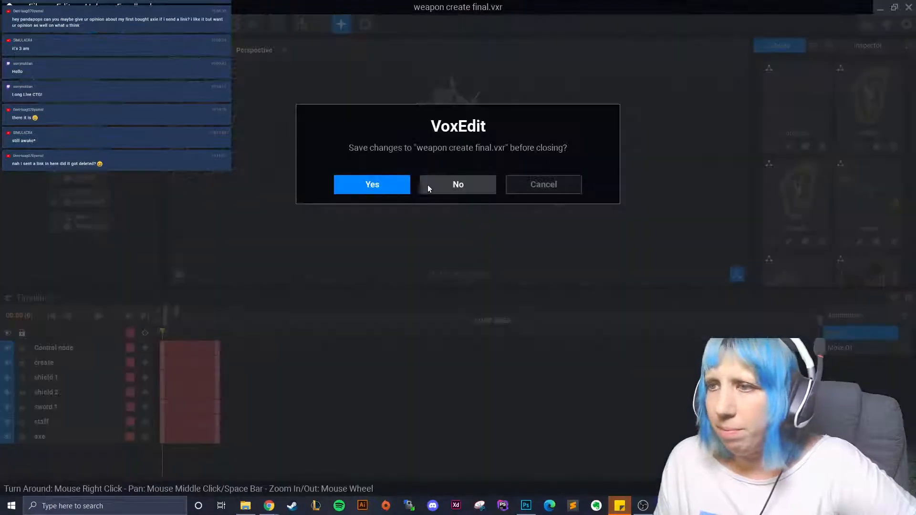
pyautogui.click(427, 184)
pyautogui.click(92, 102)
pyautogui.click(254, 210)
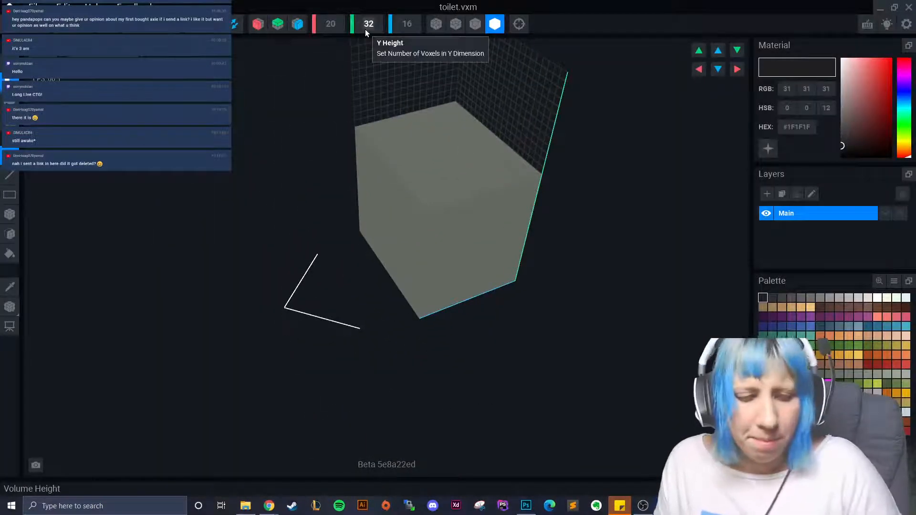
# - Remove the block's top face with the Face tool as a test, then undo it
pyautogui.scroll(-2, 368, 25)
pyautogui.moveTo(429, 167); pyautogui.dragTo(113, 243, button='right')
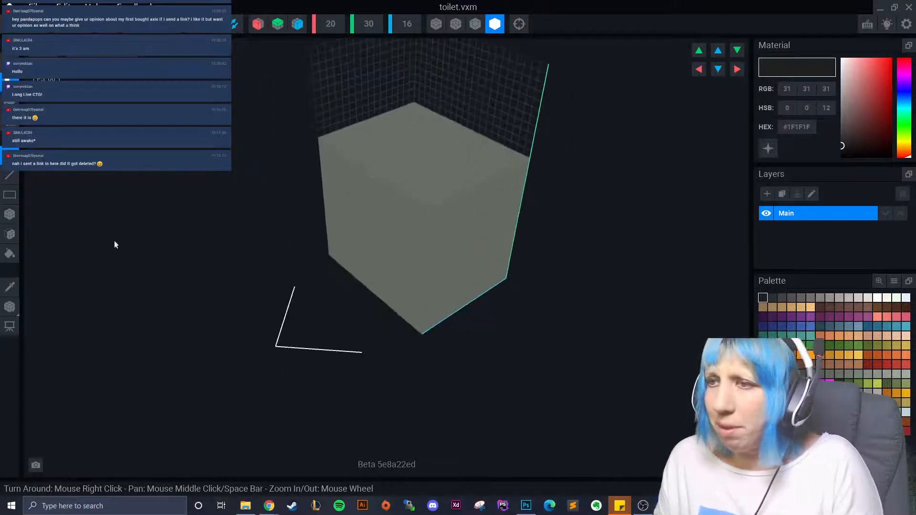
pyautogui.click(10, 234)
pyautogui.click(403, 143)
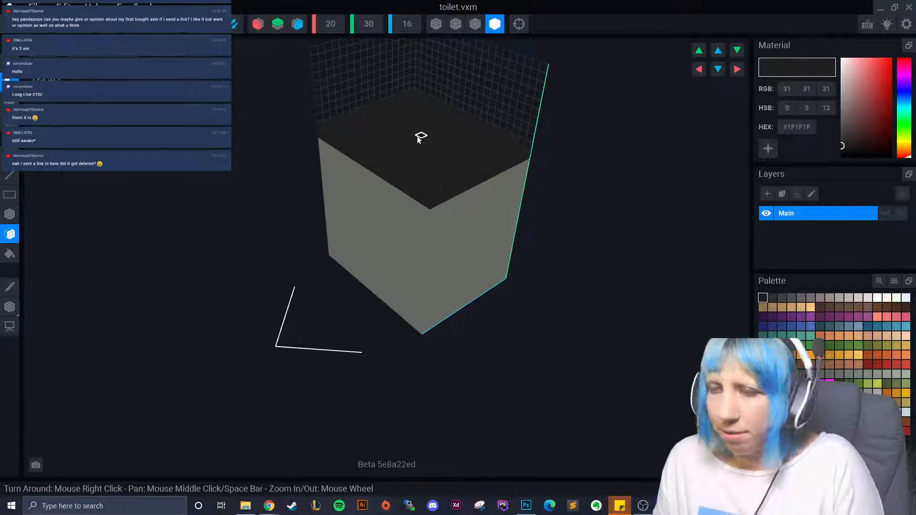
pyautogui.hotkey('ctrl', 'z')
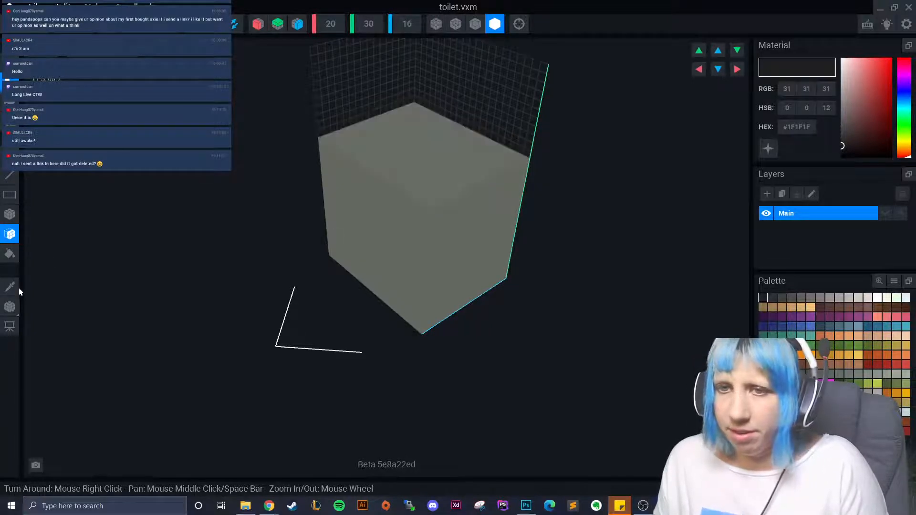
# - Sample the block's grey #686D65 as the active colour and turn on voxel edge outlines
pyautogui.click(18, 287)
pyautogui.click(408, 191)
pyautogui.click(475, 24)
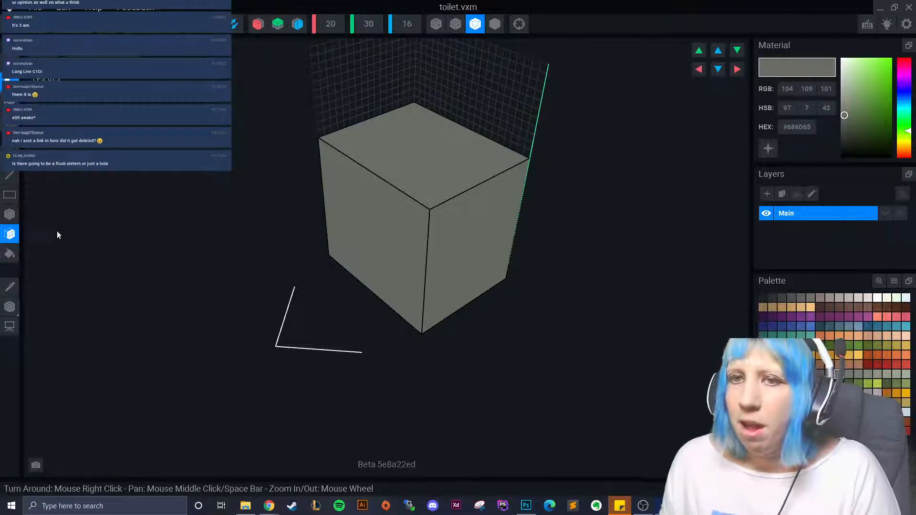
# - Pull the grey block's top face up several layers and orbit to check the taller block
pyautogui.moveTo(438, 157); pyautogui.dragTo(428, 224, button='middle')
pyautogui.moveTo(428, 223); pyautogui.dragTo(413, 203)
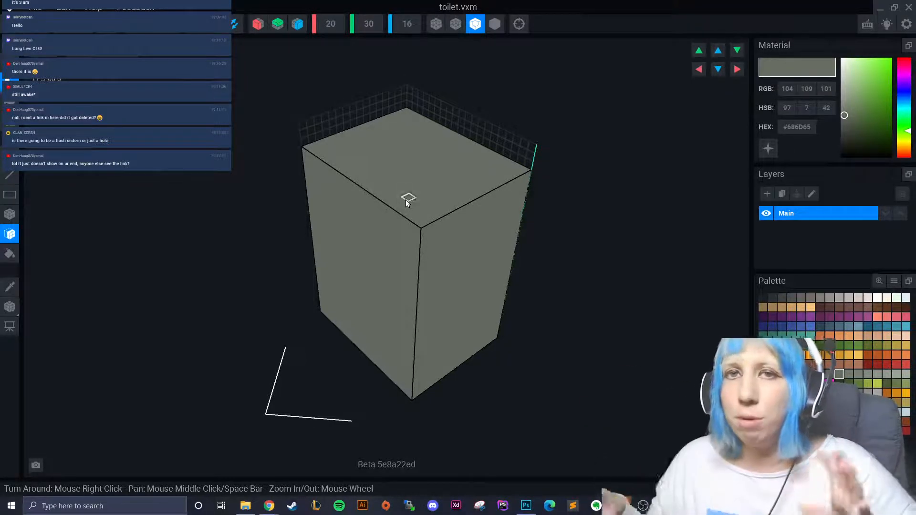
pyautogui.moveTo(341, 221); pyautogui.dragTo(344, 222, button='right')
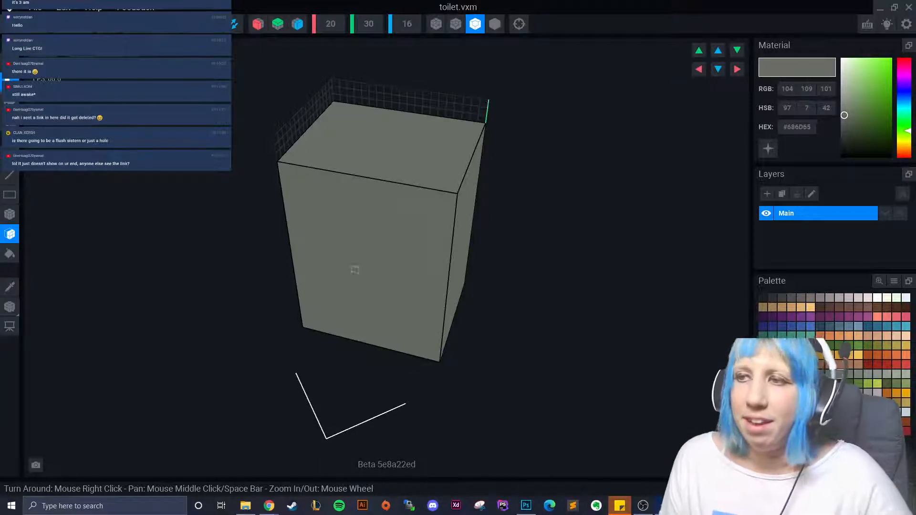
pyautogui.moveTo(353, 268); pyautogui.dragTo(334, 281, button='right')
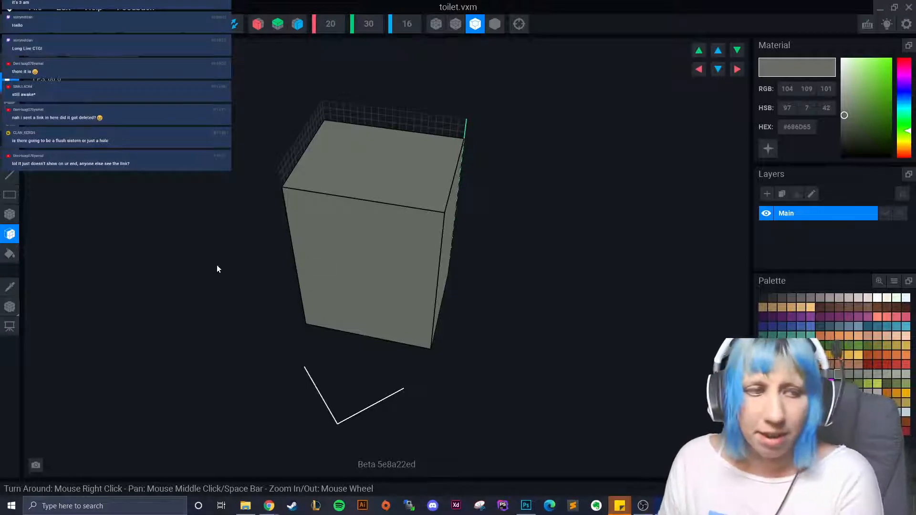
pyautogui.moveTo(395, 180); pyautogui.dragTo(475, 260, button='right')
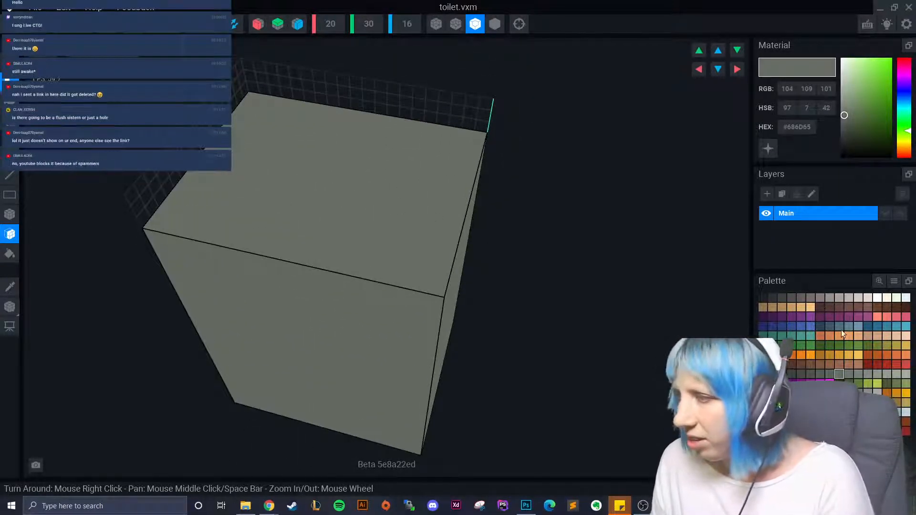
# - Paint the block's top face brown #66463D
pyautogui.click(830, 307)
pyautogui.moveTo(222, 187); pyautogui.dragTo(286, 180)
pyautogui.moveTo(286, 183); pyautogui.dragTo(459, 300, button='right')
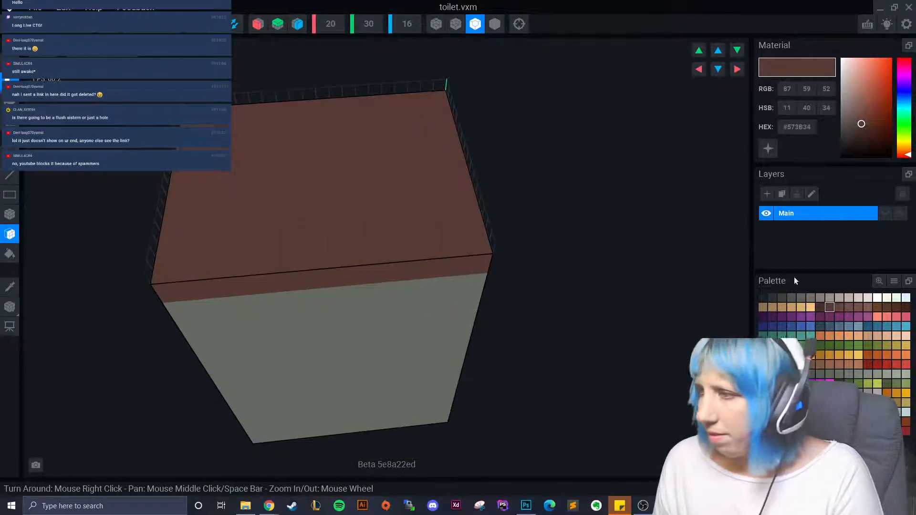
pyautogui.click(839, 306)
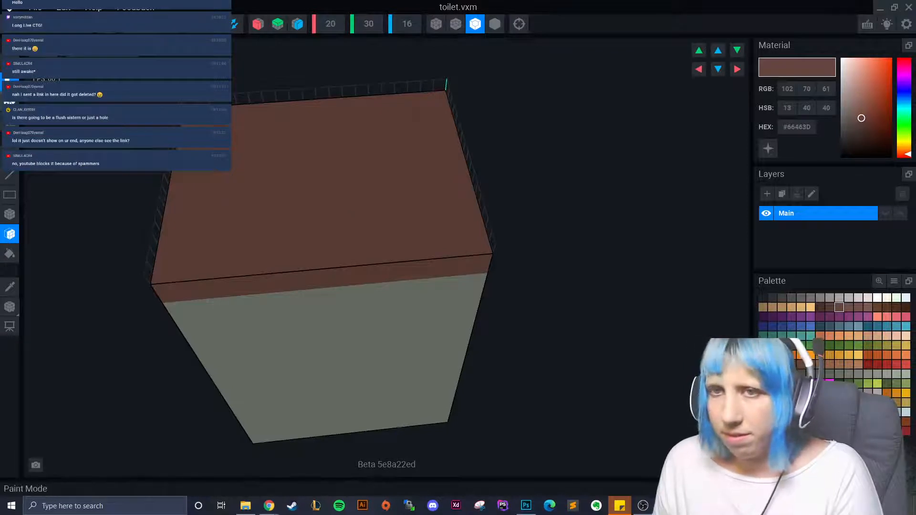
pyautogui.moveTo(310, 213); pyautogui.dragTo(353, 245, button='right')
pyautogui.moveTo(367, 297); pyautogui.dragTo(448, 322, button='right')
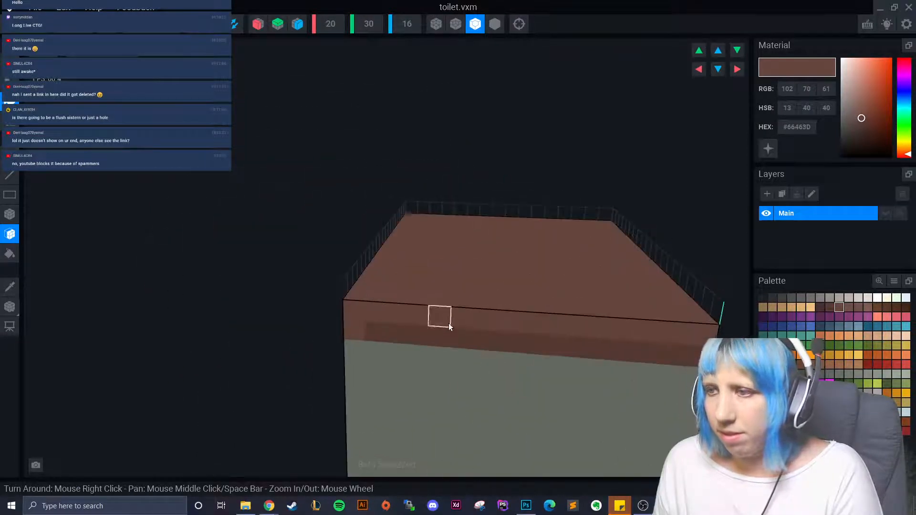
pyautogui.moveTo(153, 310); pyautogui.dragTo(743, 317, button='right')
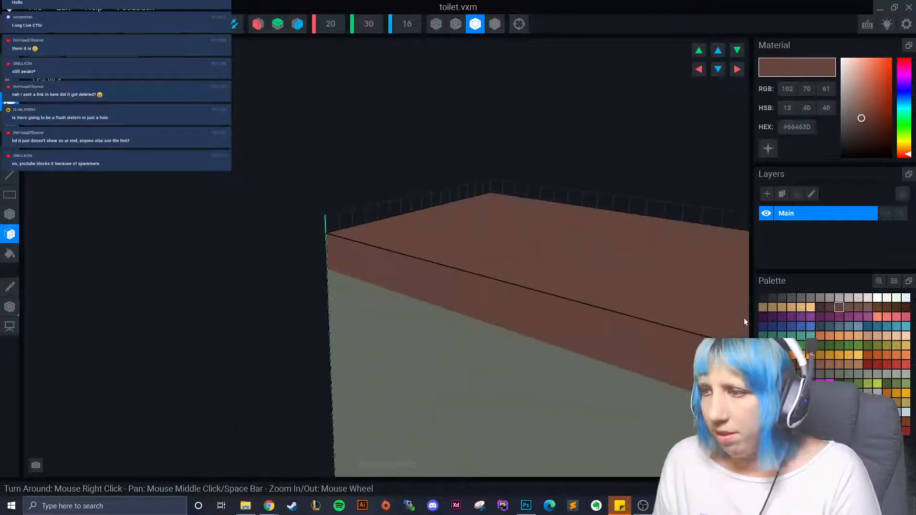
# - Look down on the brown top and pick dark grey #423F3E
pyautogui.scroll(5, 420, 307)
pyautogui.scroll(-4, 230, 232)
pyautogui.moveTo(319, 268); pyautogui.dragTo(385, 263, button='right')
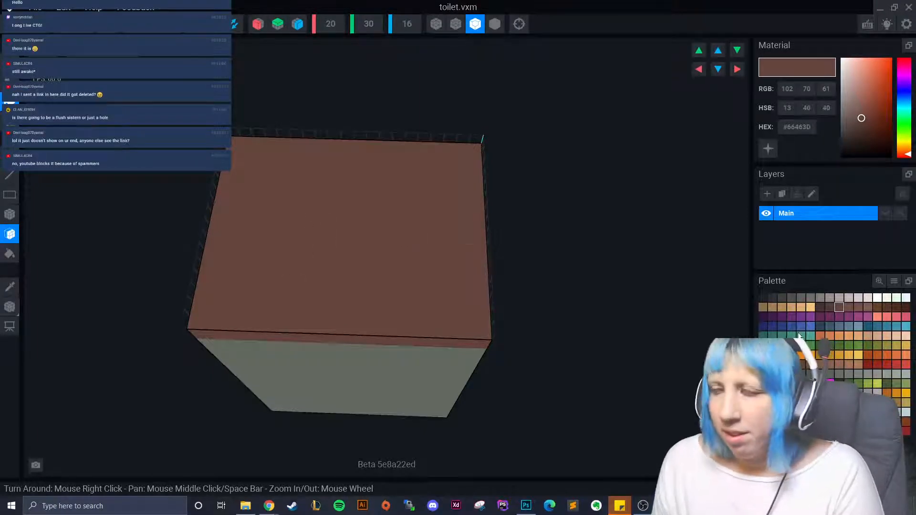
pyautogui.click(781, 298)
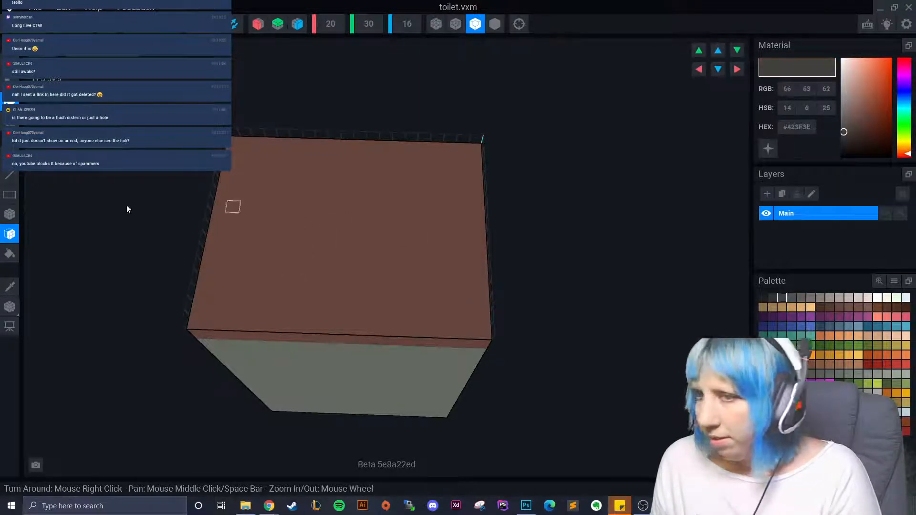
# - Draw a test row of dark grey voxels on the lid, then undo it
pyautogui.click(10, 214)
pyautogui.moveTo(322, 222); pyautogui.dragTo(374, 212)
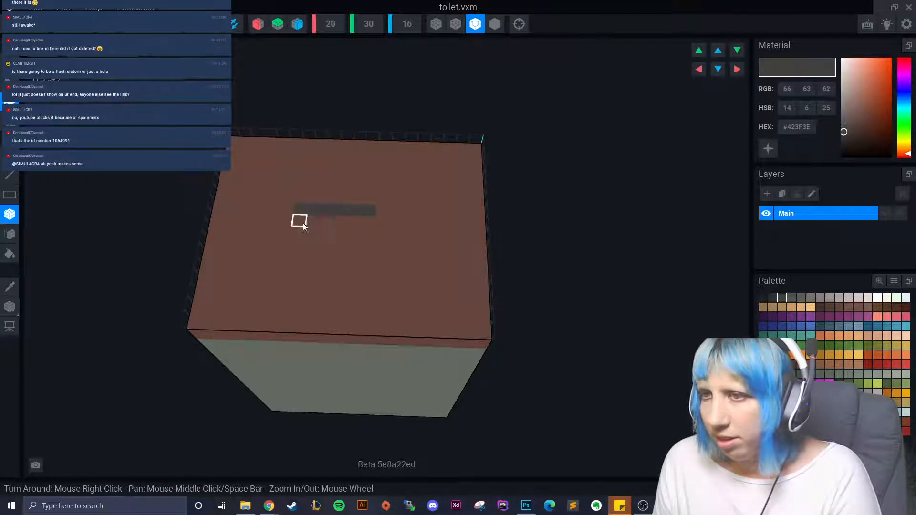
pyautogui.click(310, 221)
pyautogui.hotkey('ctrl', 'z')
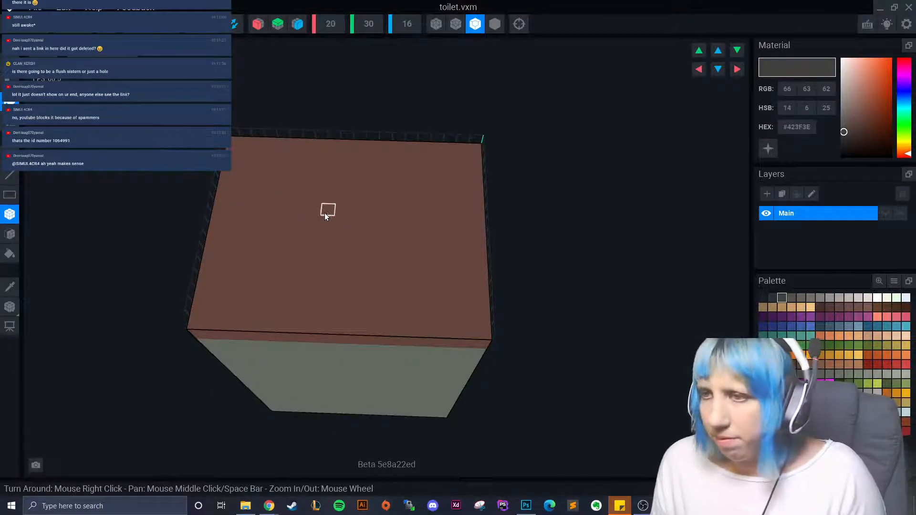
# - Turn on X-axis mirroring and paint a symmetric dark grey diamond patch on the lid
pyautogui.click(257, 24)
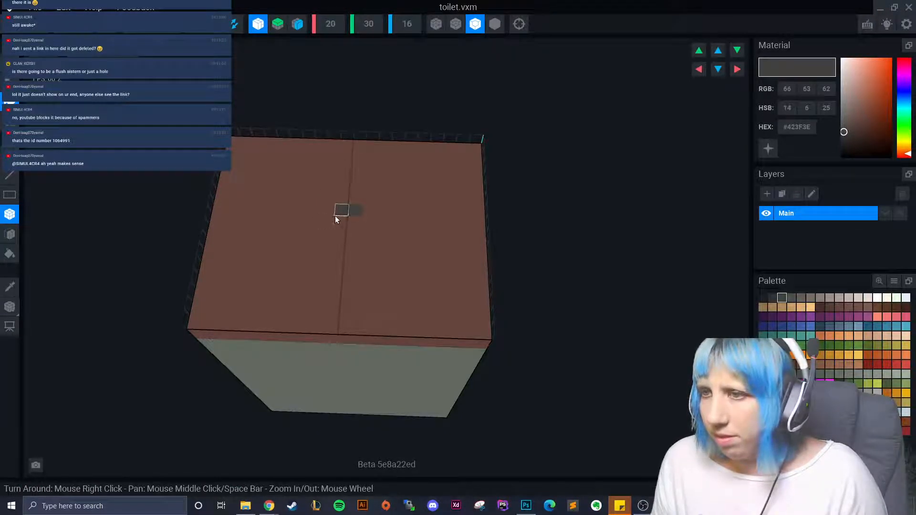
pyautogui.click(333, 220)
pyautogui.click(321, 223)
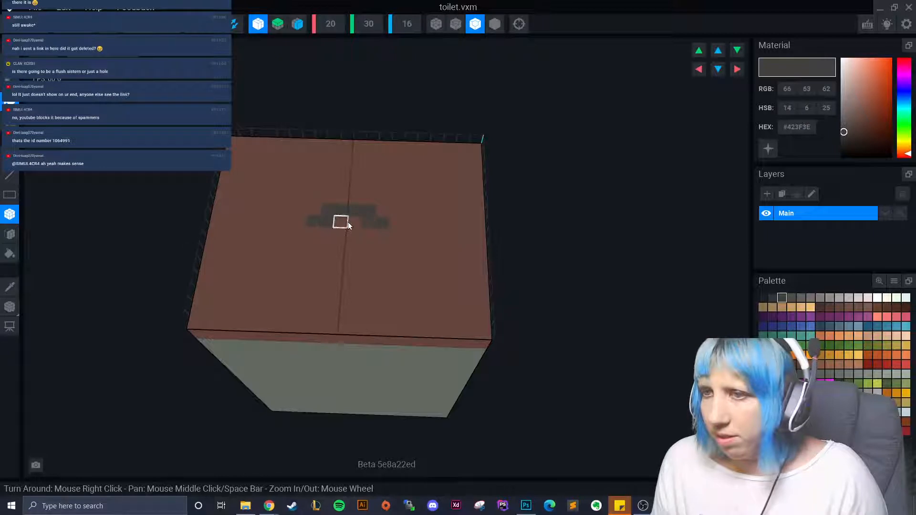
pyautogui.click(348, 222)
pyautogui.click(319, 233)
pyautogui.click(366, 237)
pyautogui.click(326, 250)
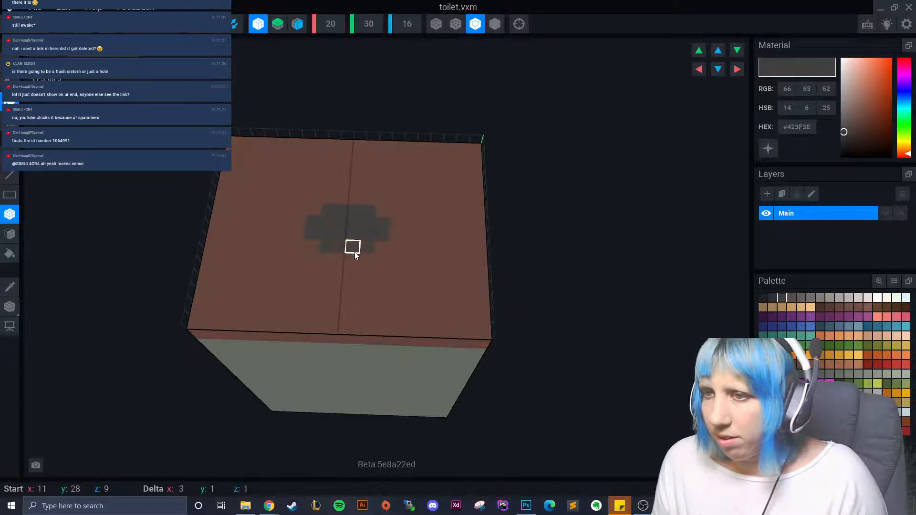
pyautogui.click(354, 251)
pyautogui.click(338, 260)
pyautogui.click(328, 200)
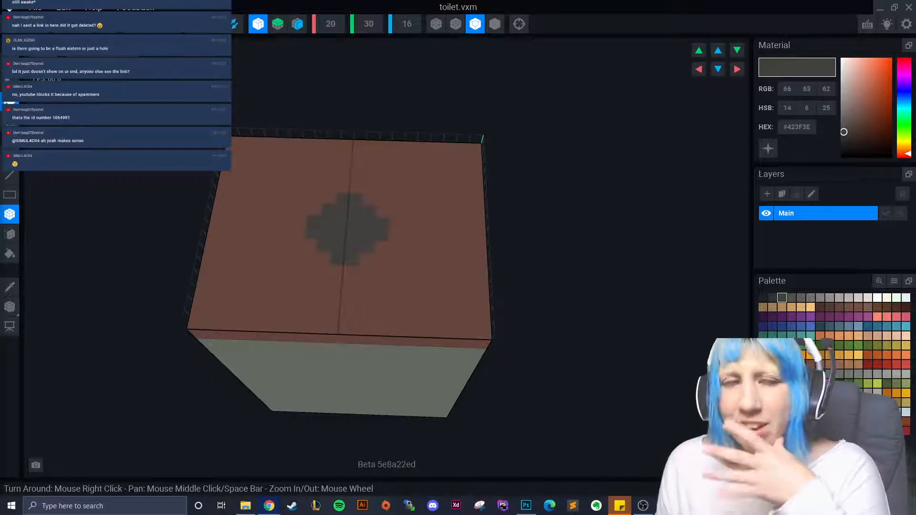
# - Widen the dark patch along its sides and edges, then bring the Axie browser page forward
pyautogui.moveTo(446, 268); pyautogui.dragTo(282, 271, button='right')
pyautogui.click(260, 252)
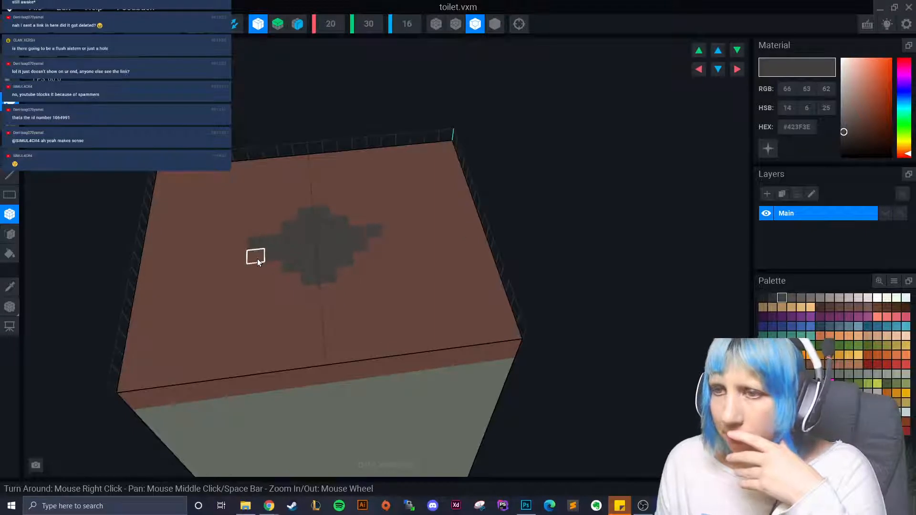
pyautogui.click(257, 259)
pyautogui.click(272, 229)
pyautogui.click(272, 265)
pyautogui.click(292, 281)
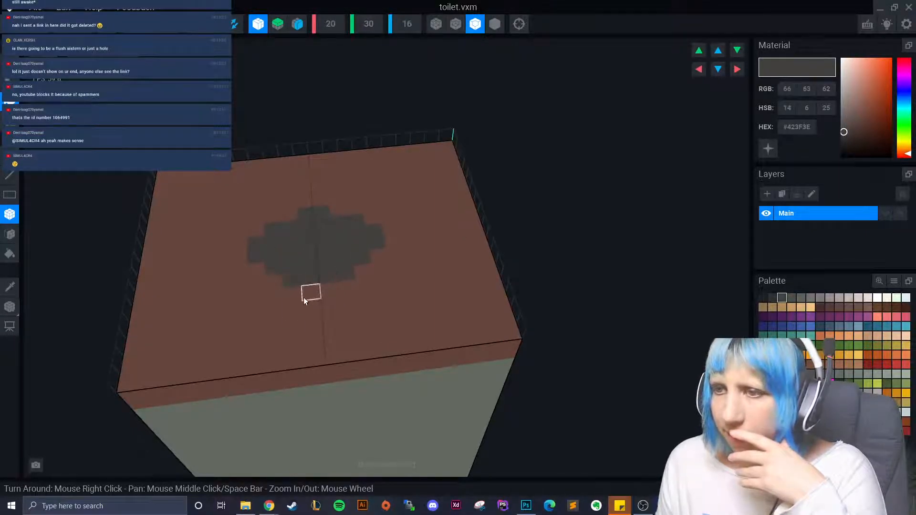
pyautogui.click(288, 213)
pyautogui.click(301, 200)
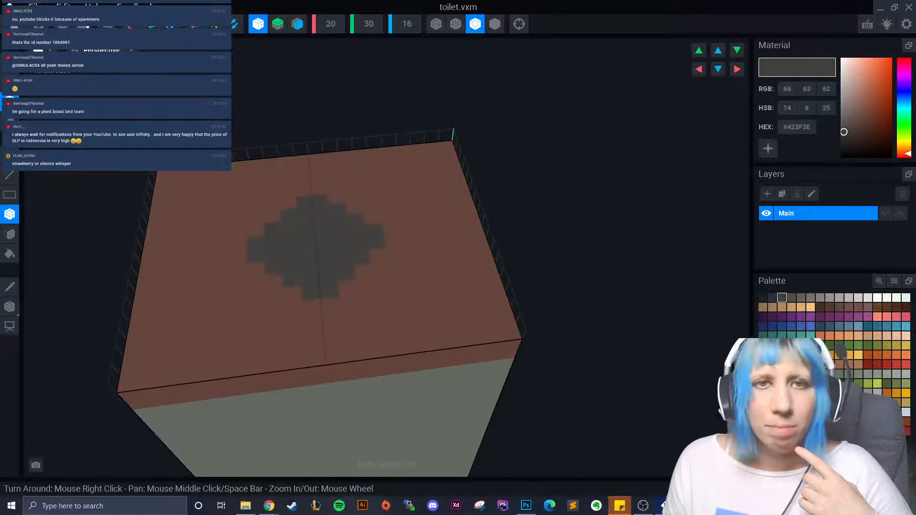
pyautogui.moveTo(0, 143); pyautogui.dragTo(364, 1)
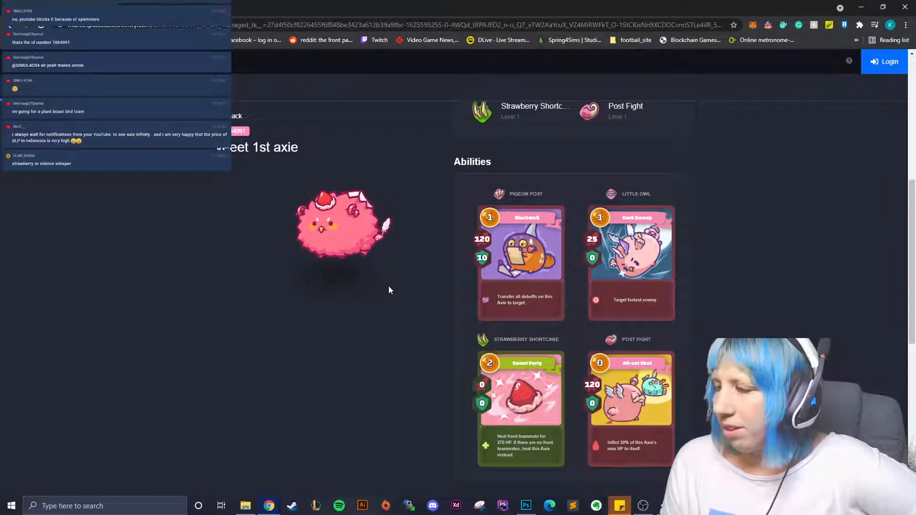
# - Check the axie's D/R1/R2 genes under Stats and select the R1 Eggshell gene name
pyautogui.scroll(4, 400, 316)
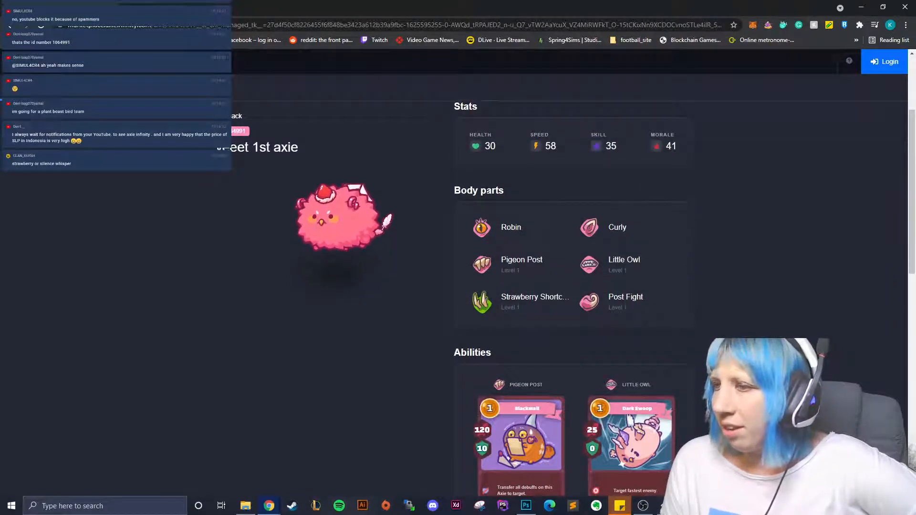
pyautogui.scroll(-3, 477, 324)
pyautogui.scroll(5, 445, 217)
pyautogui.scroll(1, 444, 216)
pyautogui.moveTo(462, 264)
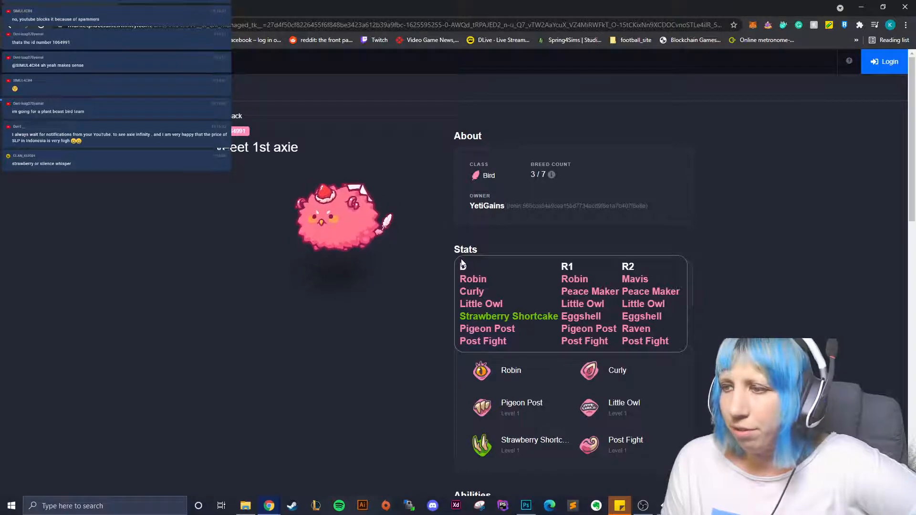
pyautogui.click(571, 315)
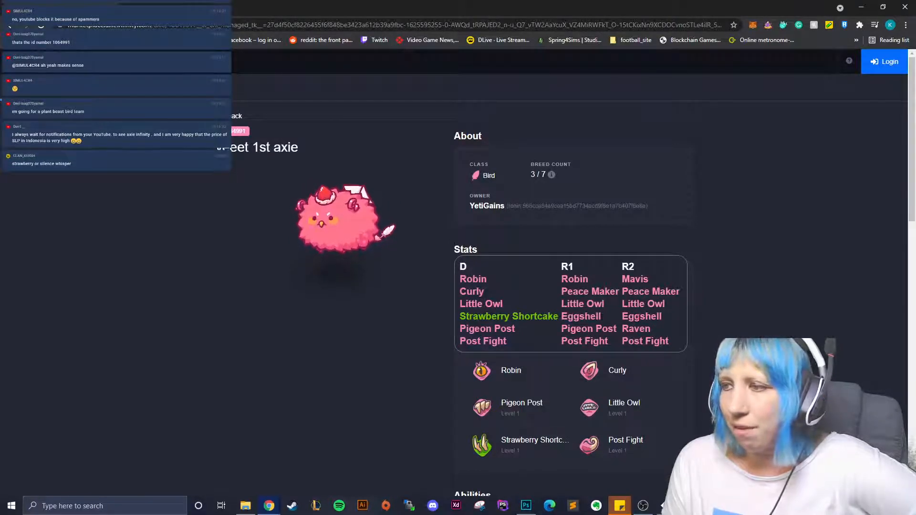
pyautogui.doubleClick(639, 316)
pyautogui.click(639, 317)
pyautogui.doubleClick(580, 317)
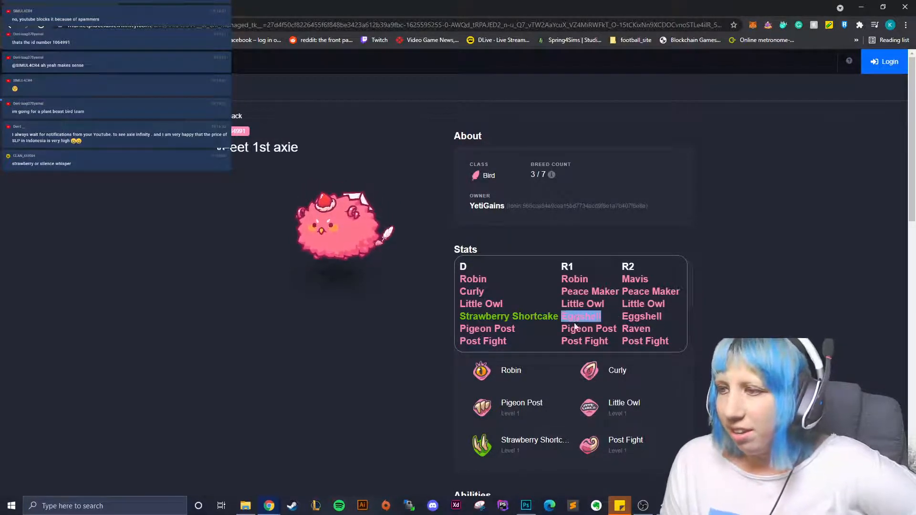
# - Scroll the listing once more and close the browser to return to VoxEdit
pyautogui.scroll(-8, 454, 333)
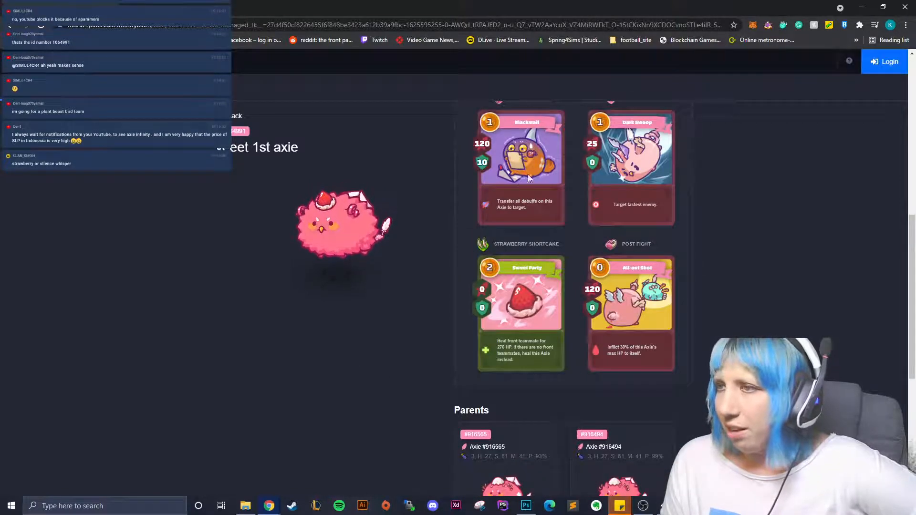
pyautogui.scroll(7, 265, 138)
pyautogui.scroll(-3, 447, 332)
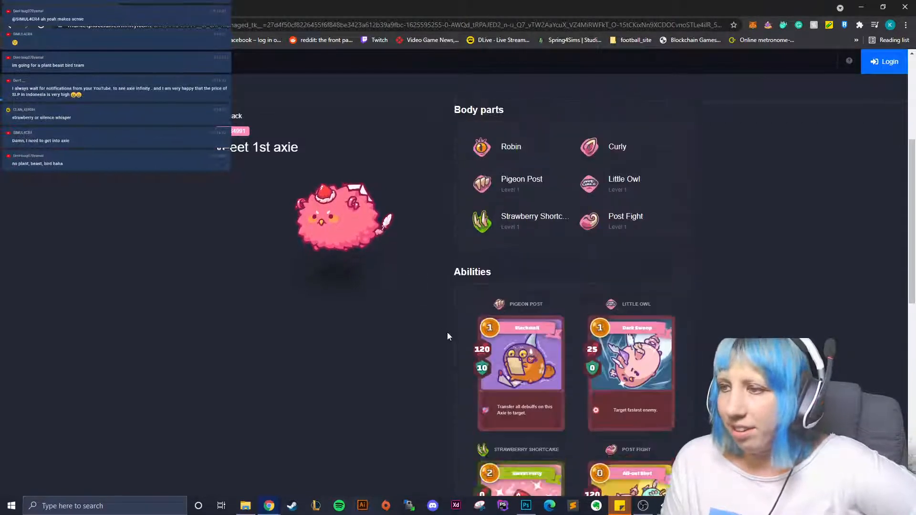
pyautogui.scroll(3, 505, 341)
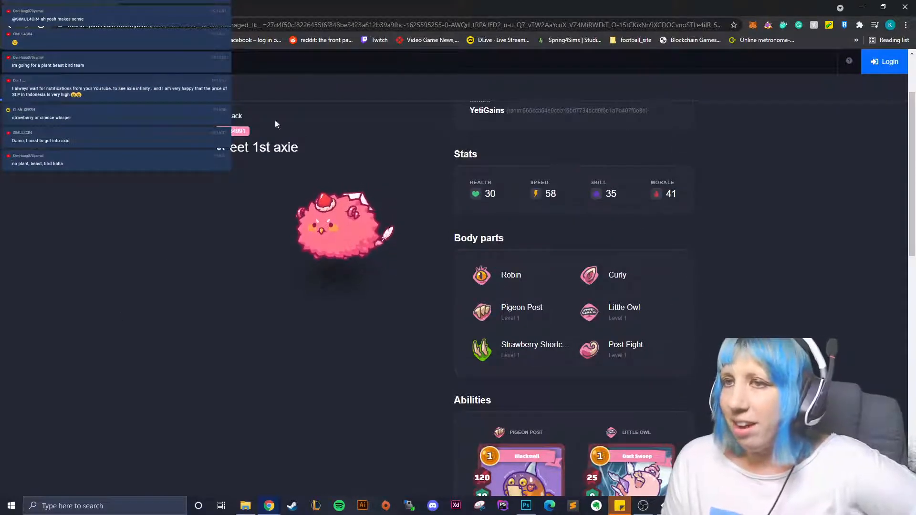
pyautogui.click(905, 7)
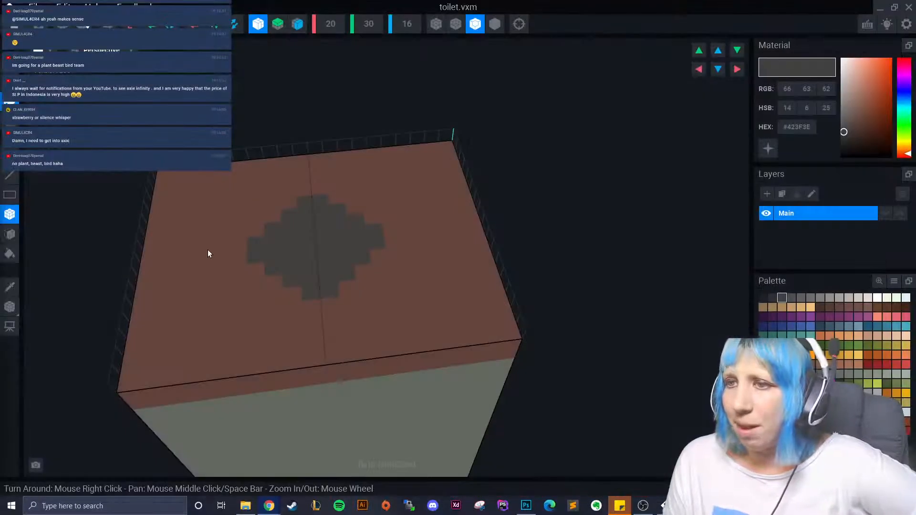
# - Pick the darker grey #302F2F and paint the first dark voxels into the lid patch, undoing the outer ones
pyautogui.moveTo(82, 289); pyautogui.dragTo(110, 286, button='right')
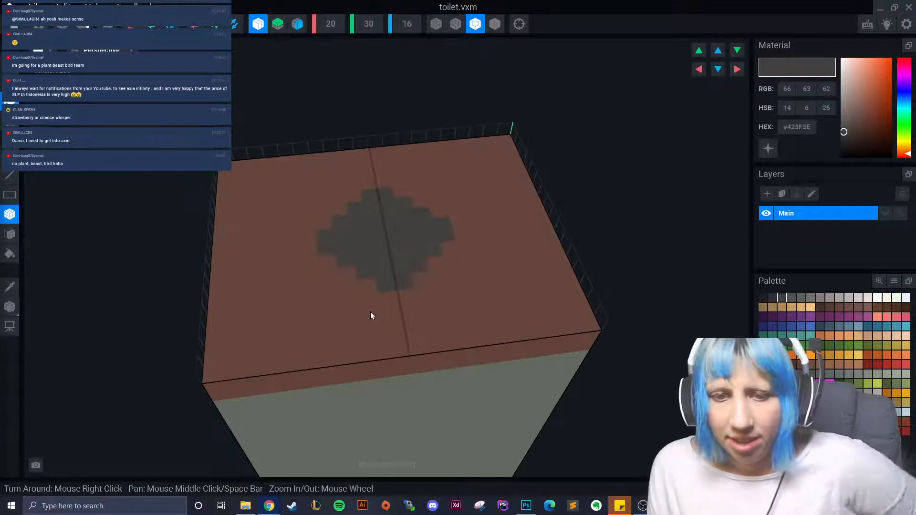
pyautogui.moveTo(383, 306); pyautogui.dragTo(430, 315, button='right')
pyautogui.click(772, 297)
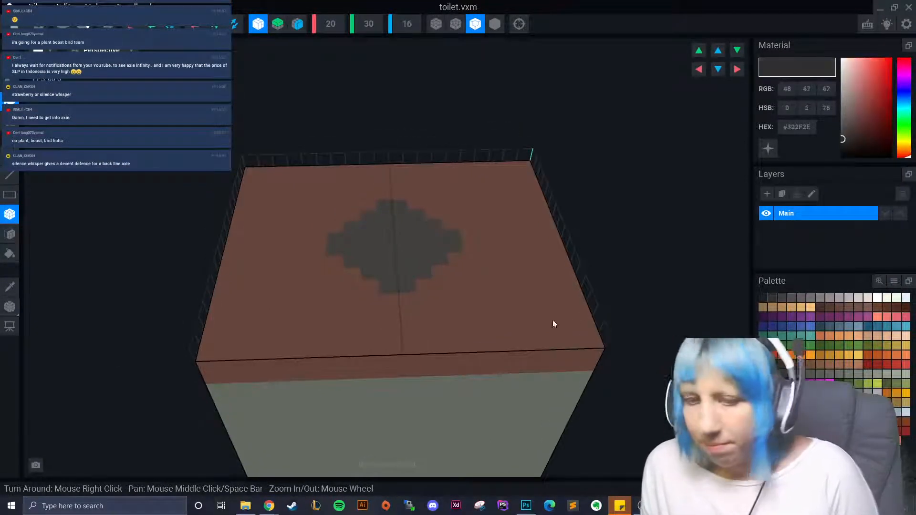
pyautogui.moveTo(293, 330); pyautogui.dragTo(308, 333, button='right')
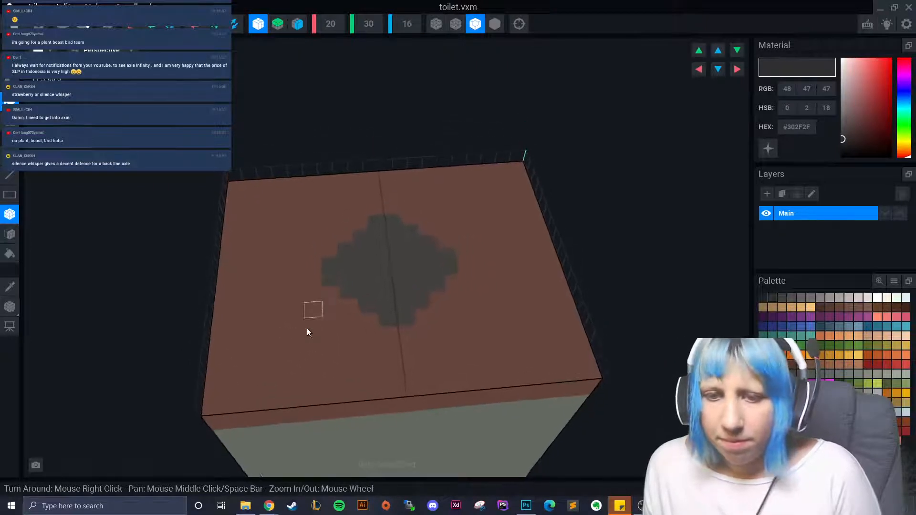
pyautogui.click(353, 253)
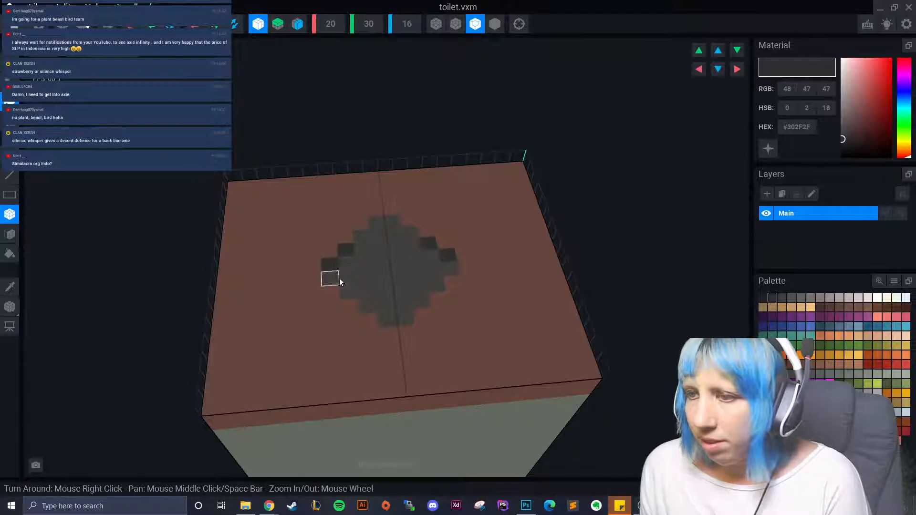
pyautogui.click(344, 268)
pyautogui.hotkey('ctrl', 'z')
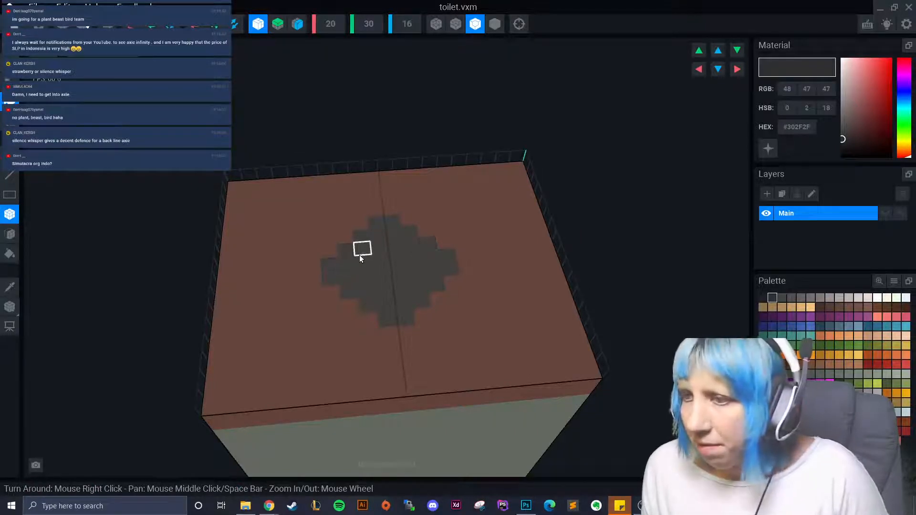
# - Fill the rest of the diamond's centre with dark voxels, then orbit and zoom to inspect it
pyautogui.moveTo(361, 262); pyautogui.dragTo(363, 278)
pyautogui.click(379, 291)
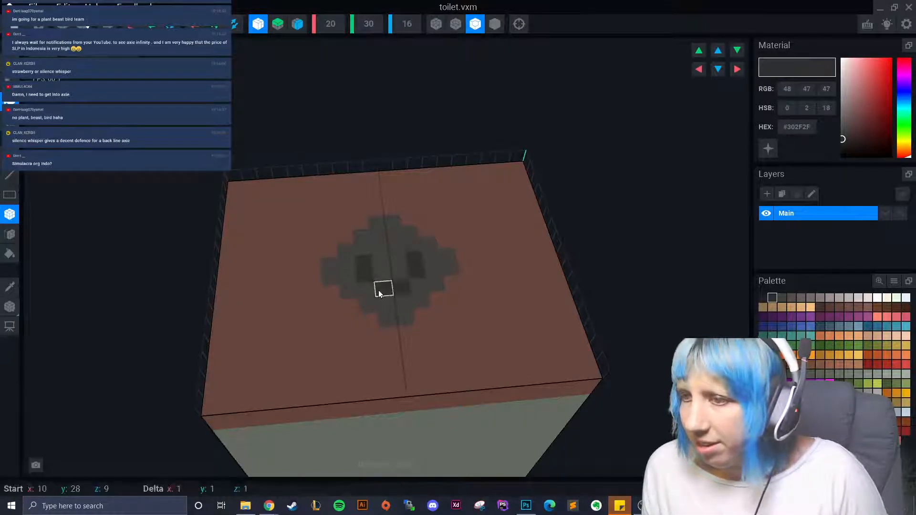
pyautogui.click(383, 236)
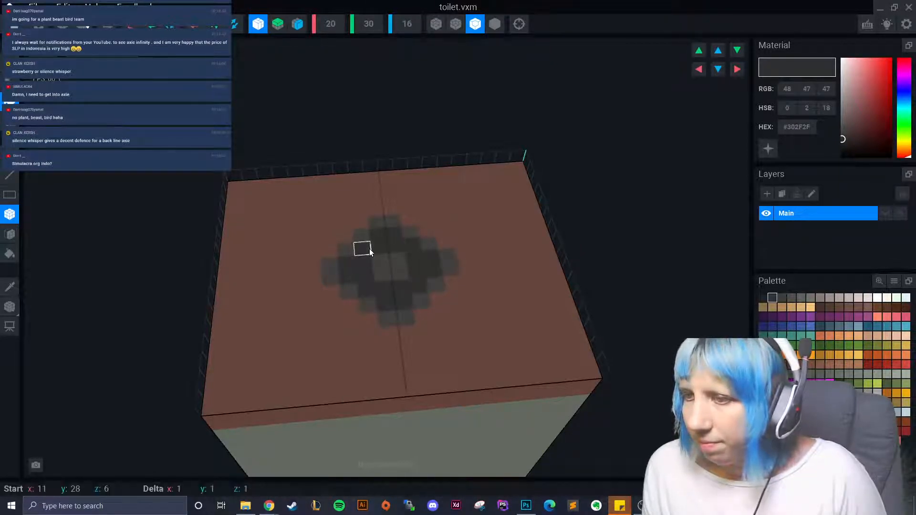
pyautogui.moveTo(382, 262); pyautogui.dragTo(399, 272)
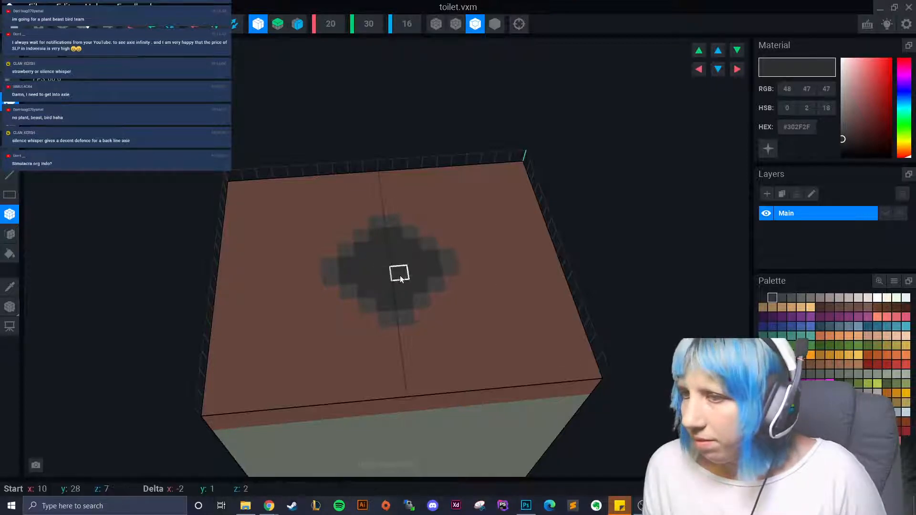
pyautogui.scroll(-6, 460, 395)
pyautogui.moveTo(299, 322); pyautogui.dragTo(298, 323, button='right')
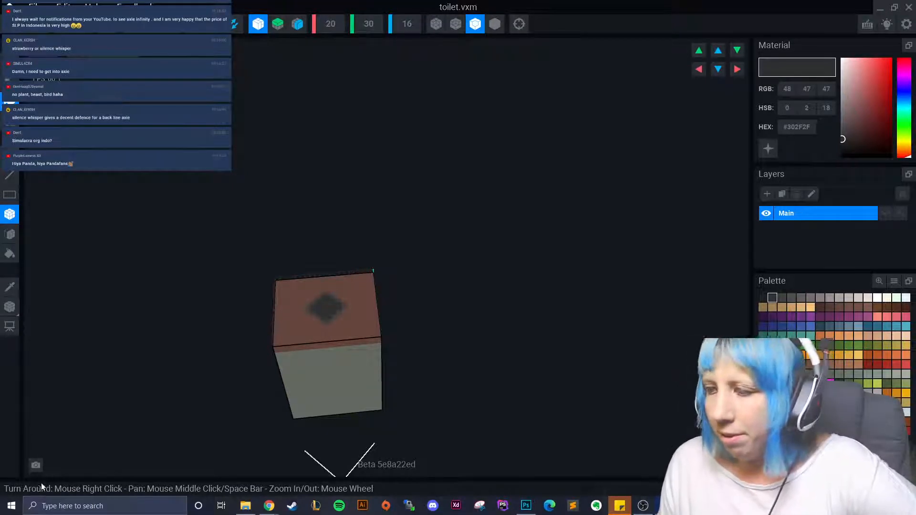
pyautogui.moveTo(199, 399); pyautogui.dragTo(367, 399, button='right')
pyautogui.scroll(3, 380, 409)
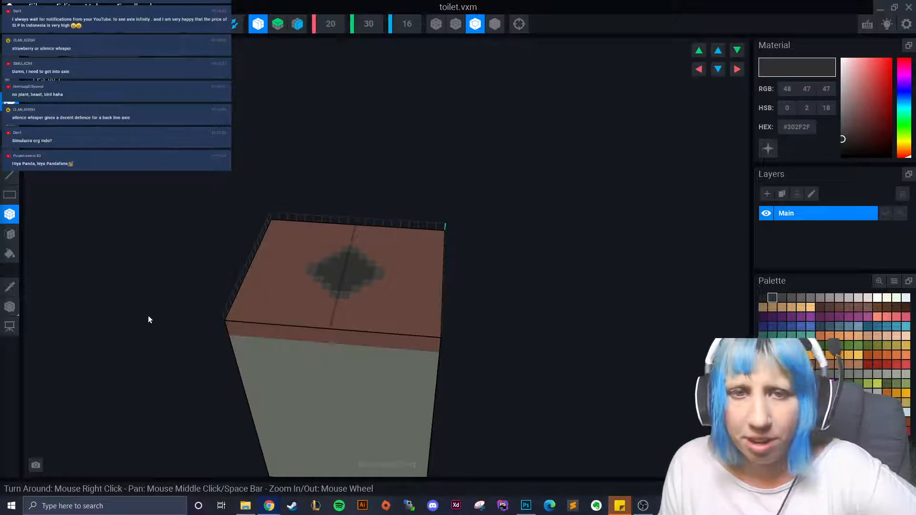
# - Sample the lid's brown, pick a darker brown swatch and paint a first stripe across the lid
pyautogui.click(10, 288)
pyautogui.click(261, 293)
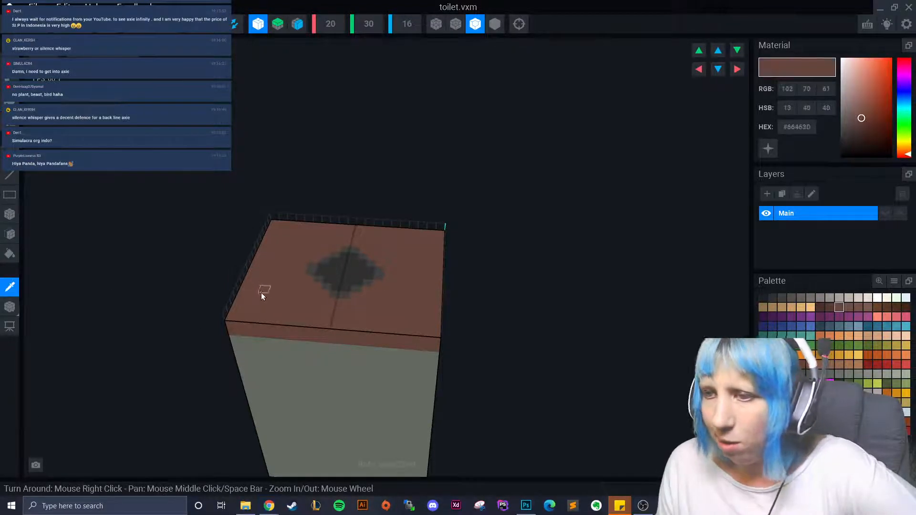
pyautogui.click(830, 306)
pyautogui.moveTo(286, 308); pyautogui.dragTo(325, 327, button='right')
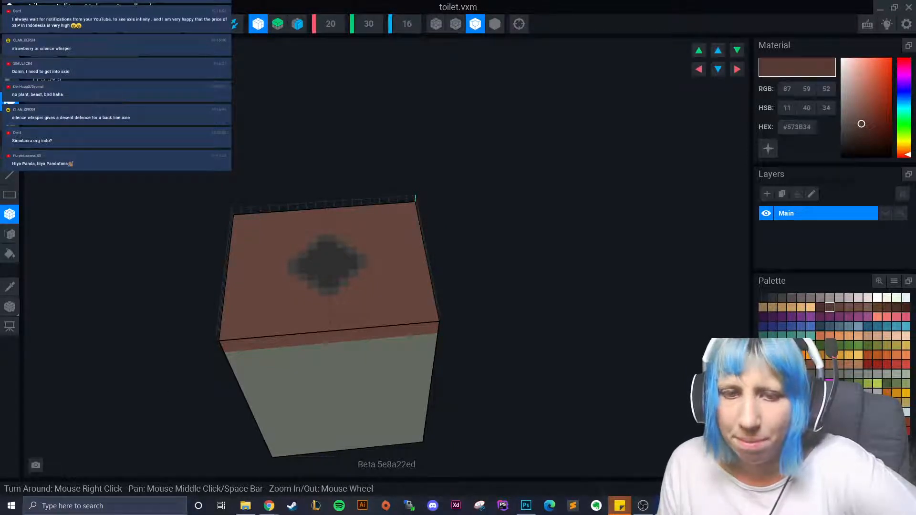
pyautogui.moveTo(239, 272)
pyautogui.mouseDown(button='right')
pyautogui.moveTo(257, 229)
pyautogui.moveTo(236, 257)
pyautogui.mouseUp(button='right')
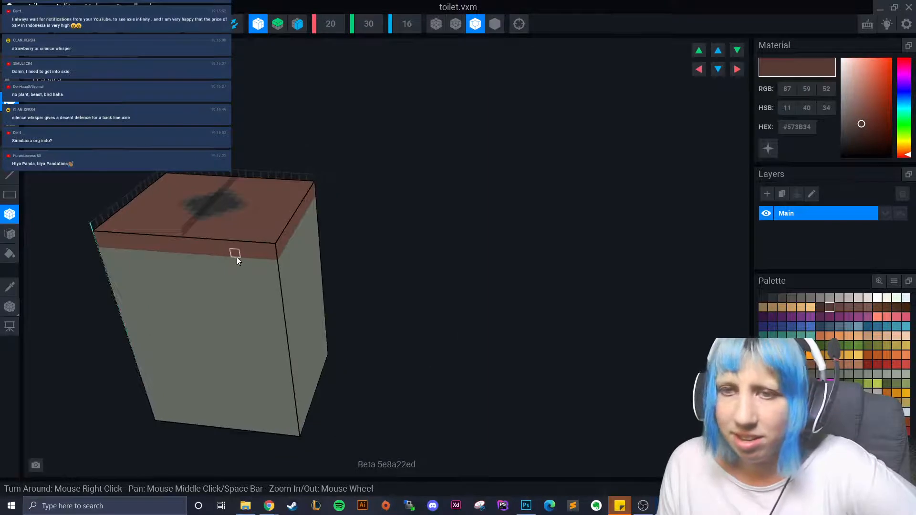
pyautogui.moveTo(230, 247); pyautogui.dragTo(250, 251)
# - Box-paint further darker brown wood-grain stripes across the lid
pyautogui.moveTo(251, 251); pyautogui.dragTo(211, 260, button='right')
pyautogui.moveTo(214, 287); pyautogui.dragTo(253, 366)
pyautogui.moveTo(253, 366); pyautogui.dragTo(241, 339, button='middle')
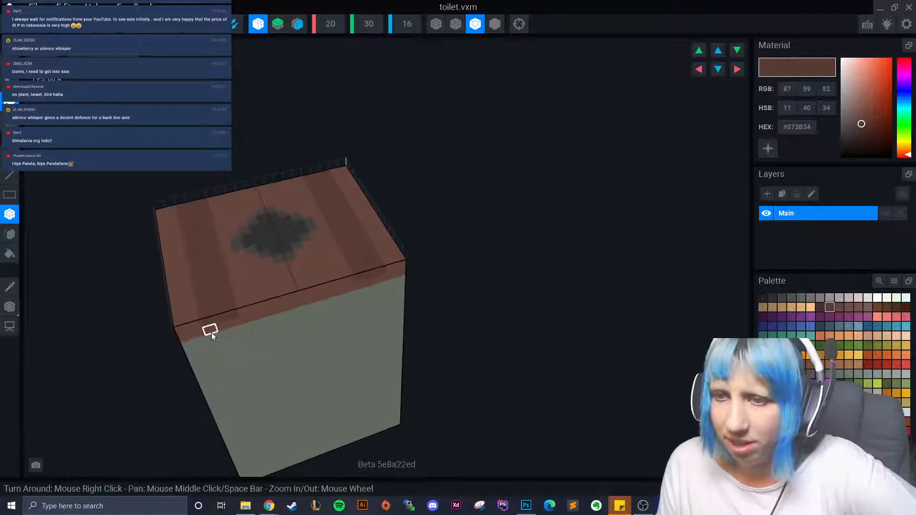
pyautogui.moveTo(245, 325); pyautogui.dragTo(241, 312)
pyautogui.moveTo(240, 313); pyautogui.dragTo(203, 330, button='right')
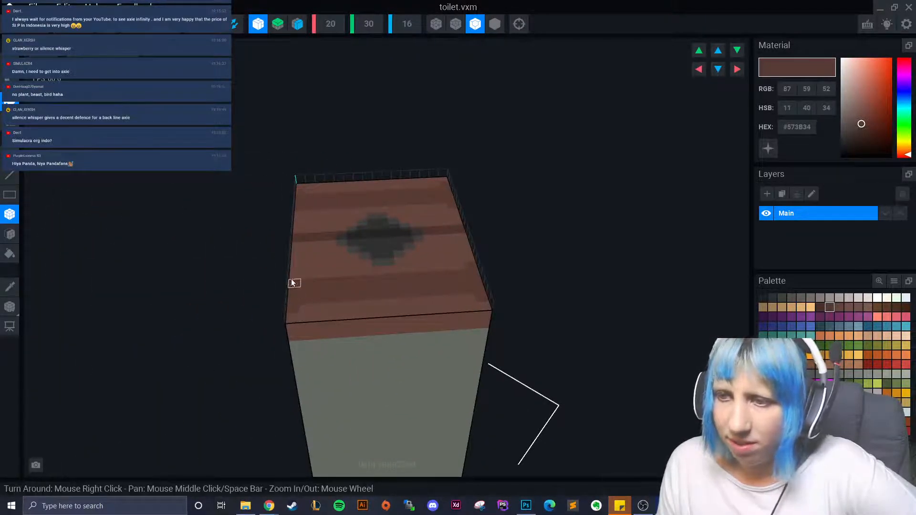
pyautogui.moveTo(290, 316); pyautogui.dragTo(362, 376, button='right')
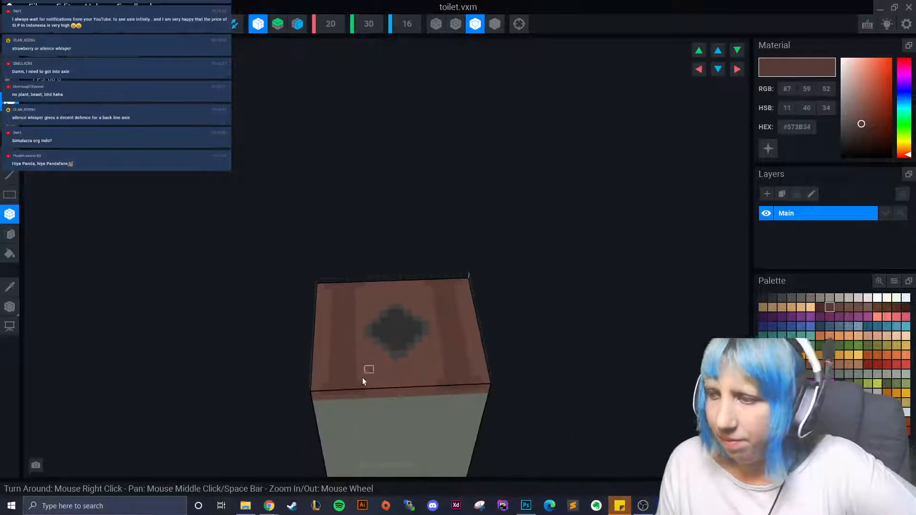
# - Add tan squares at the lid's top corners, then select dark brown #6F4A20
pyautogui.click(898, 402)
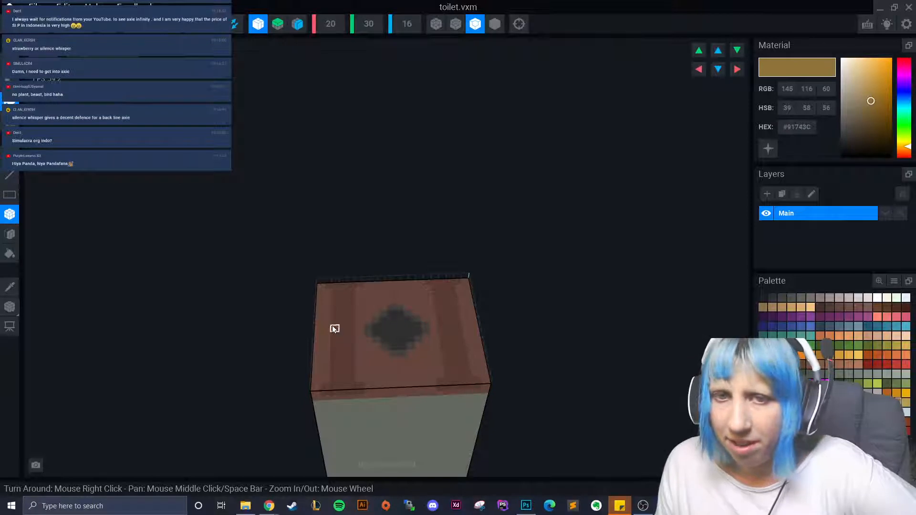
pyautogui.click(329, 287)
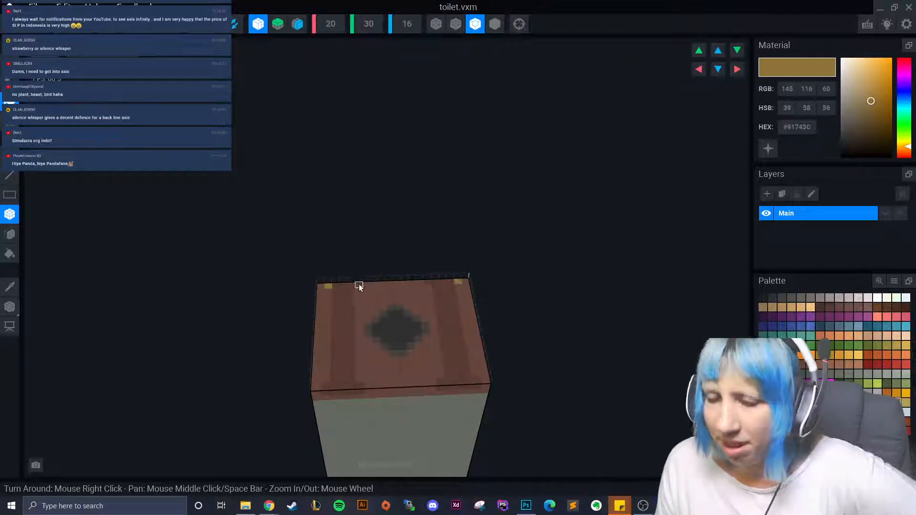
pyautogui.moveTo(368, 347); pyautogui.dragTo(377, 391, button='right')
pyautogui.click(861, 349)
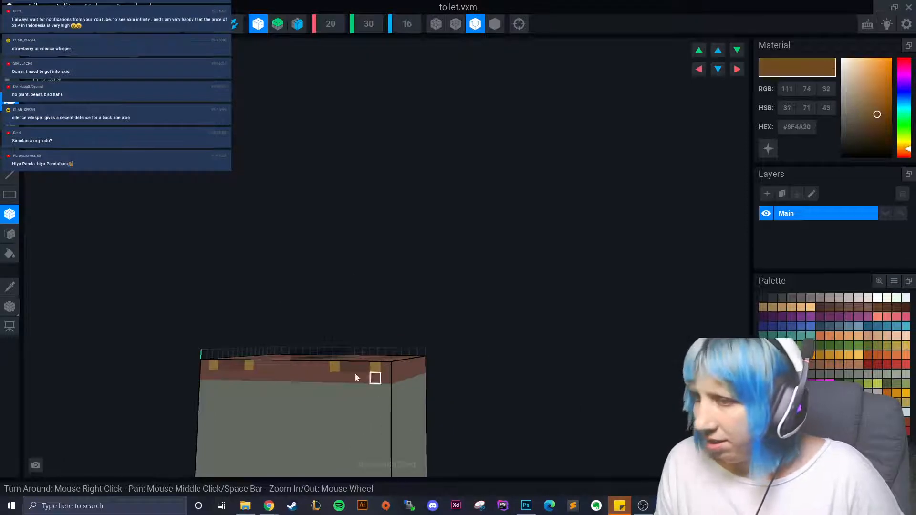
pyautogui.moveTo(376, 368); pyautogui.dragTo(370, 405, button='right')
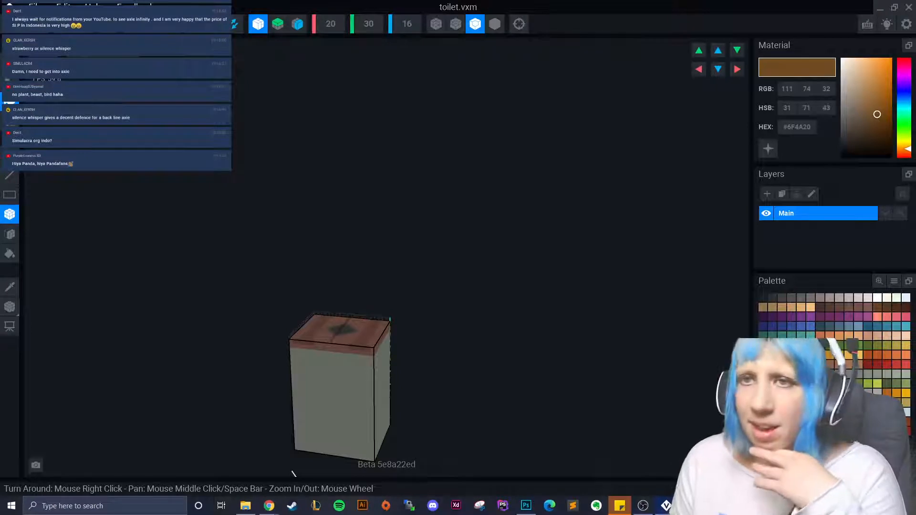
# - Sample the box grey, choose a slightly darker grey swatch and turn off mirror X
pyautogui.click(9, 286)
pyautogui.click(333, 370)
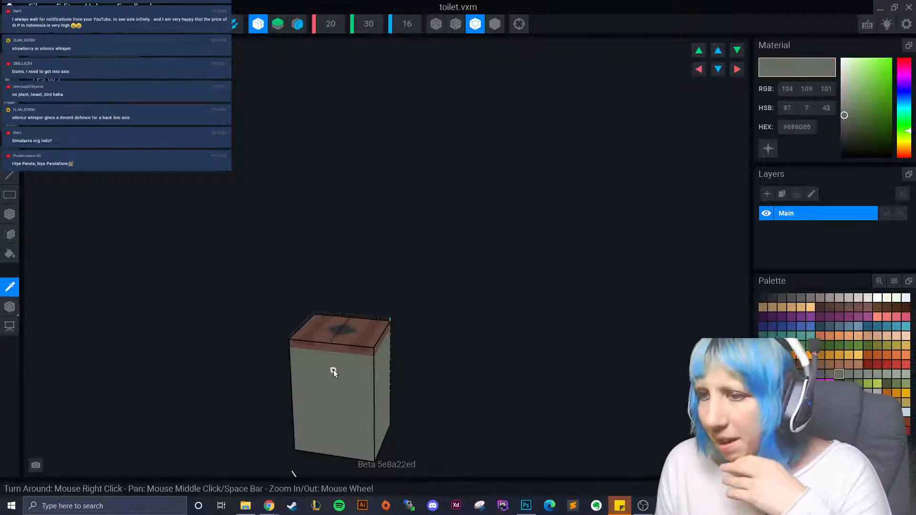
pyautogui.click(829, 374)
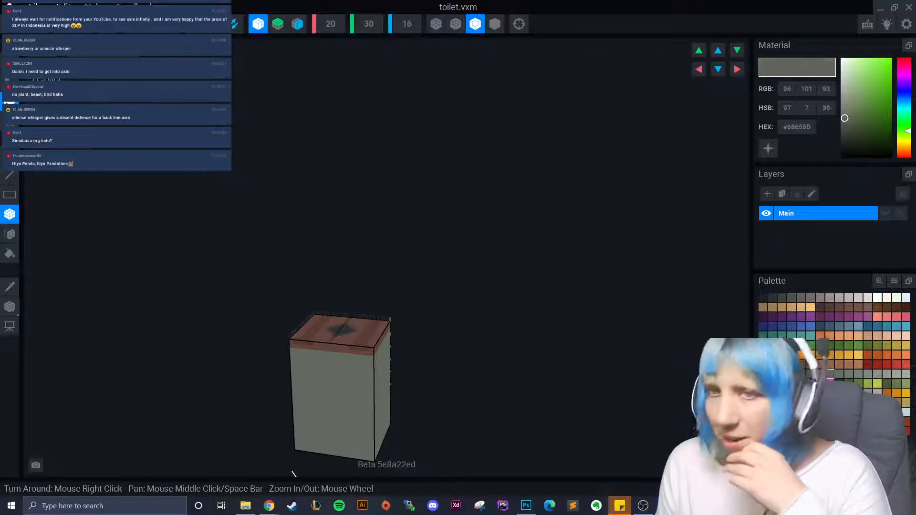
pyautogui.scroll(5, 314, 397)
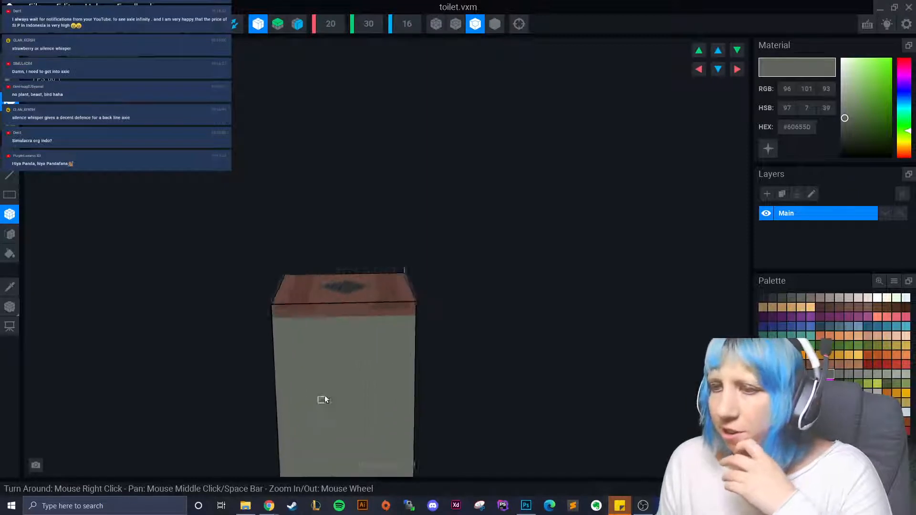
pyautogui.click(258, 26)
# - Box-paint several darker grey rectangles across the side face
pyautogui.moveTo(315, 356)
pyautogui.mouseDown()
pyautogui.moveTo(362, 365)
pyautogui.moveTo(378, 382)
pyautogui.mouseUp()
pyautogui.moveTo(378, 382); pyautogui.dragTo(262, 344, button='middle')
pyautogui.moveTo(219, 335); pyautogui.dragTo(282, 359)
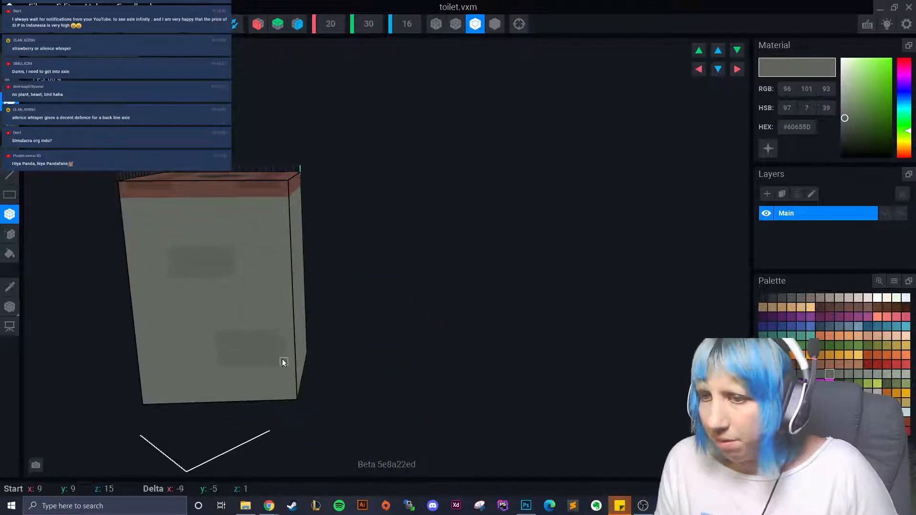
pyautogui.moveTo(282, 359); pyautogui.dragTo(268, 325, button='right')
pyautogui.moveTo(273, 280); pyautogui.dragTo(355, 316)
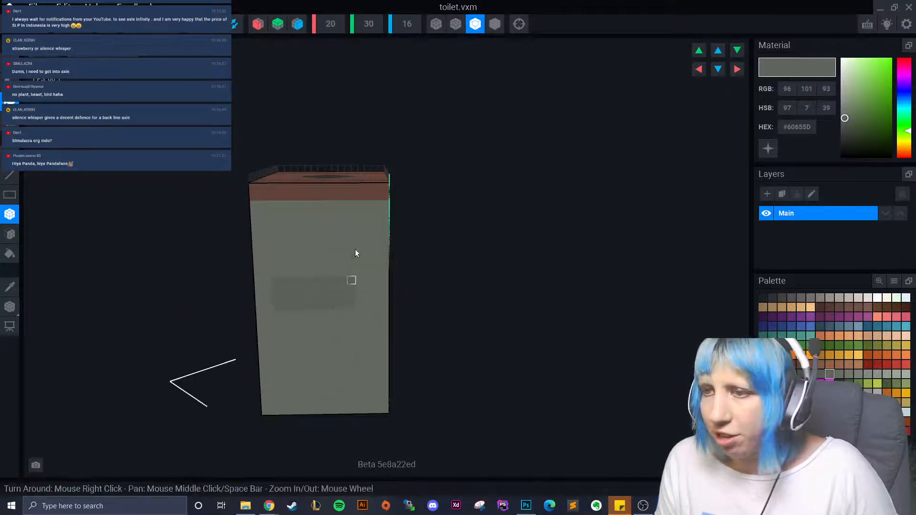
pyautogui.moveTo(339, 221); pyautogui.dragTo(376, 239)
pyautogui.moveTo(376, 239); pyautogui.dragTo(356, 243, button='right')
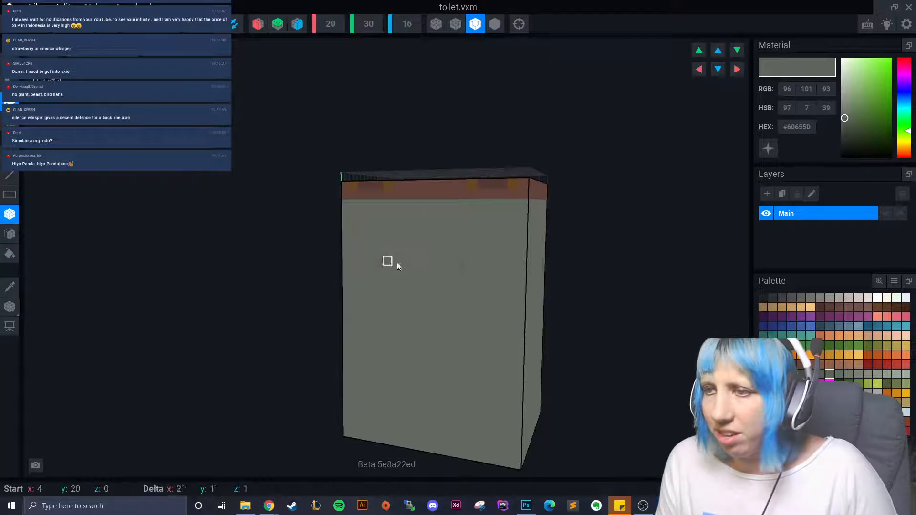
pyautogui.moveTo(476, 288); pyautogui.dragTo(476, 288)
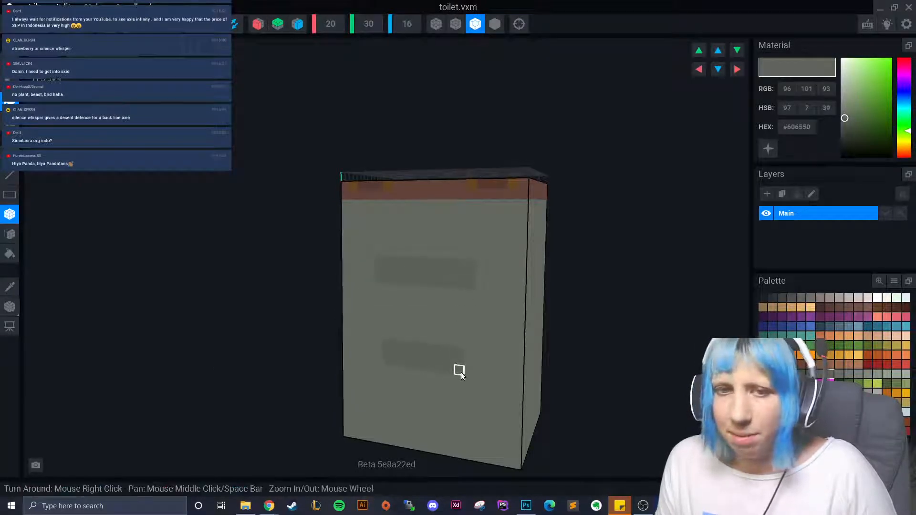
# - Paint a second darker grey rectangle on the box front
pyautogui.moveTo(461, 372); pyautogui.dragTo(447, 379, button='right')
pyautogui.moveTo(584, 287); pyautogui.dragTo(390, 253, button='right')
pyautogui.moveTo(390, 253); pyautogui.dragTo(479, 295)
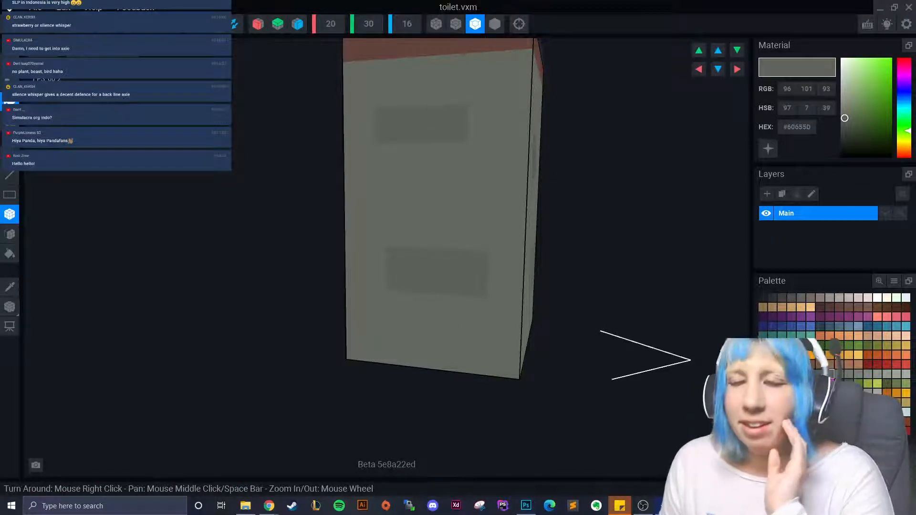
# - Paint a darker grey patch on the box's left face
pyautogui.moveTo(435, 276); pyautogui.dragTo(488, 278, button='right')
pyautogui.scroll(-2, 444, 302)
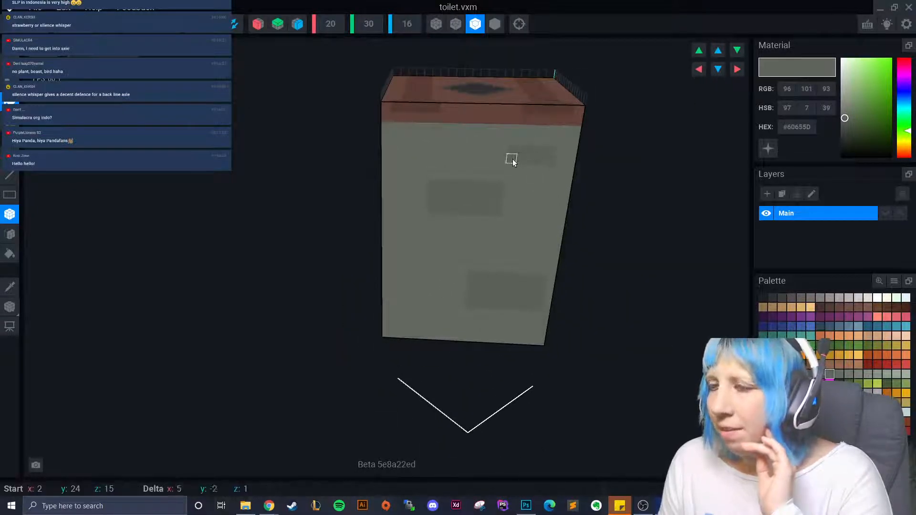
pyautogui.moveTo(419, 280); pyautogui.dragTo(373, 317, button='right')
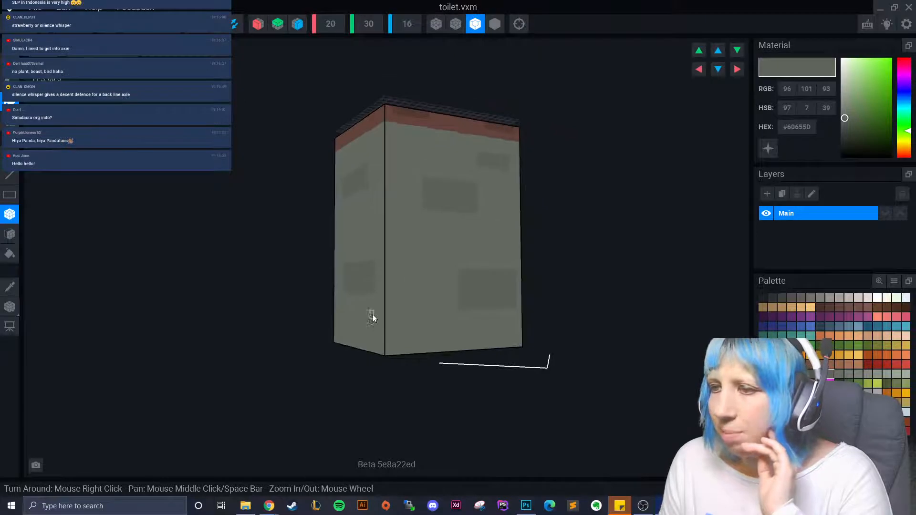
pyautogui.moveTo(419, 333); pyautogui.dragTo(417, 337, button='right')
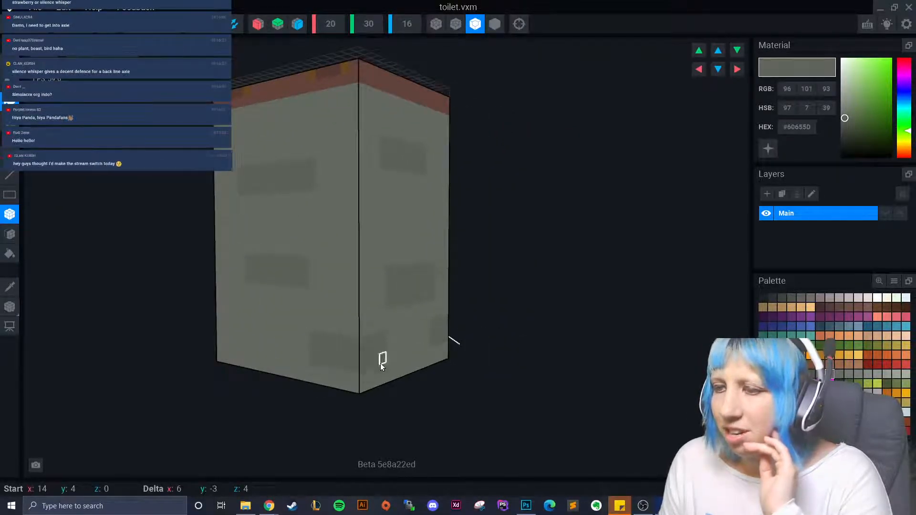
pyautogui.moveTo(378, 364); pyautogui.dragTo(305, 346, button='right')
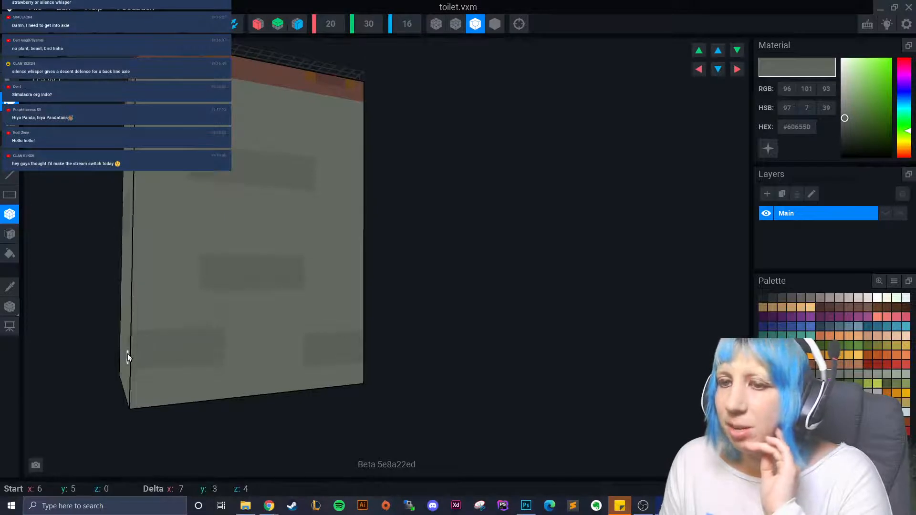
pyautogui.moveTo(127, 354); pyautogui.dragTo(119, 308, button='right')
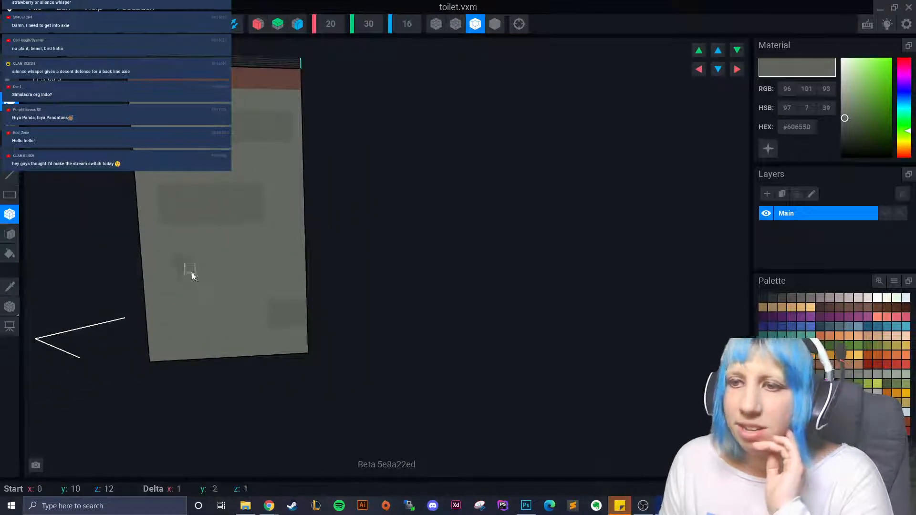
pyautogui.moveTo(231, 276); pyautogui.dragTo(92, 210, button='right')
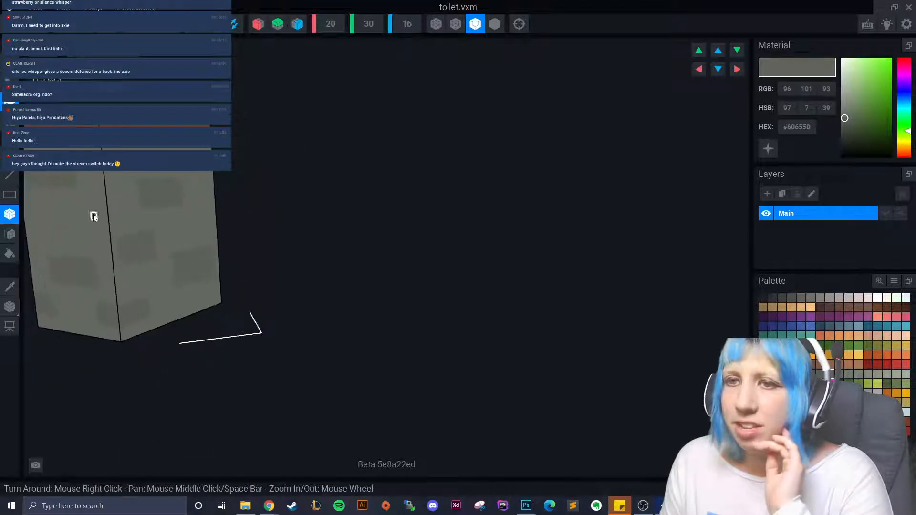
pyautogui.moveTo(82, 212); pyautogui.dragTo(120, 237)
pyautogui.moveTo(121, 238); pyautogui.dragTo(203, 307, button='right')
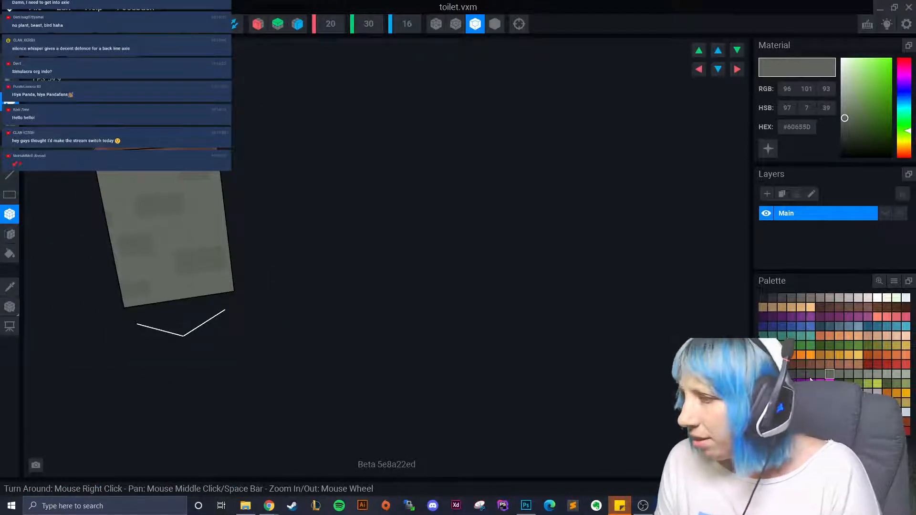
# - Paint a darker #4F534C L-shaped bar on the box face
pyautogui.click(810, 378)
pyautogui.scroll(2, 166, 234)
pyautogui.moveTo(125, 267)
pyautogui.mouseDown()
pyautogui.moveTo(164, 267)
pyautogui.moveTo(167, 236)
pyautogui.mouseUp()
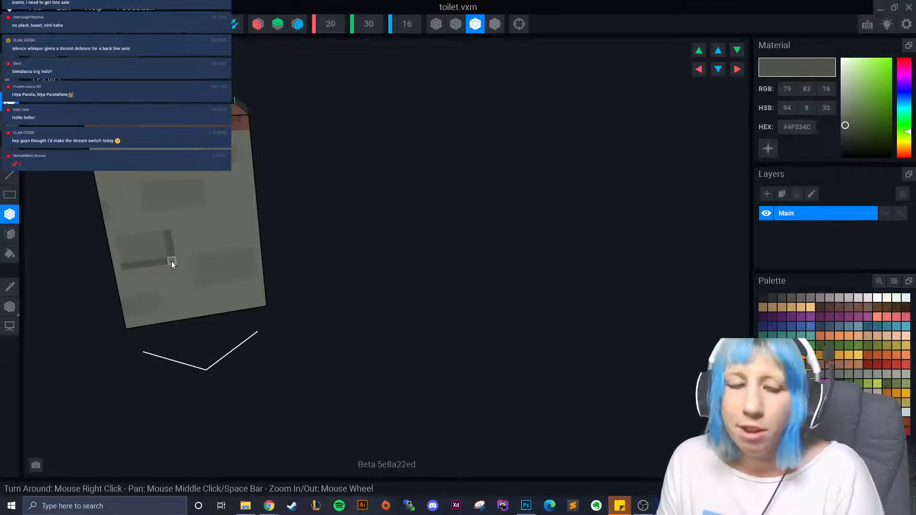
# - Undo the L-shaped bars, then paint a dark square, a spot and an L-shaped patch on the face
pyautogui.hotkey('ctrl', 'z')
pyautogui.hotkey('ctrl', 'z')
pyautogui.moveTo(153, 251); pyautogui.dragTo(182, 262)
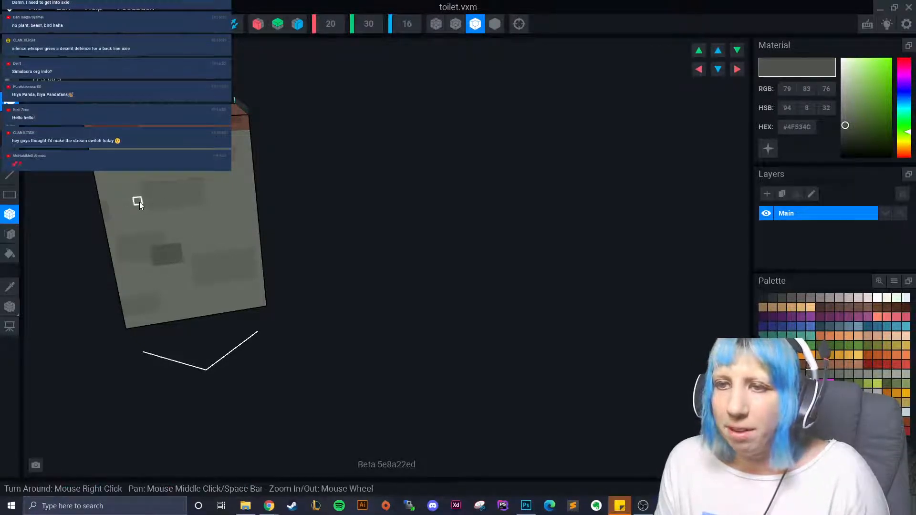
pyautogui.click(139, 205)
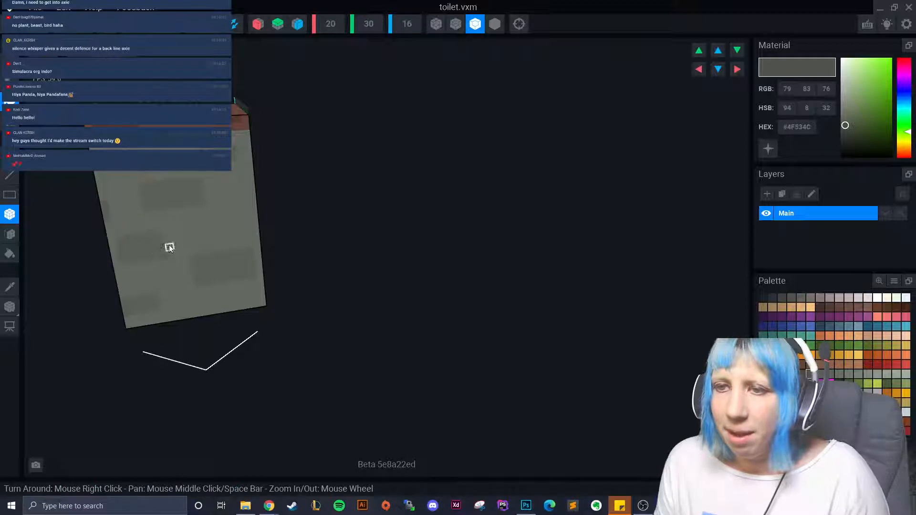
pyautogui.moveTo(169, 248)
pyautogui.mouseDown()
pyautogui.moveTo(179, 260)
pyautogui.moveTo(146, 263)
pyautogui.mouseUp()
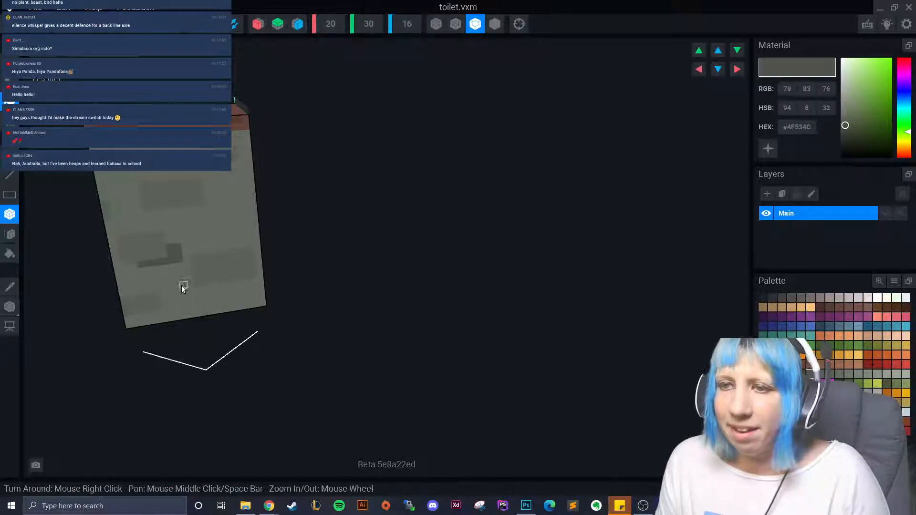
pyautogui.moveTo(167, 304); pyautogui.dragTo(145, 318)
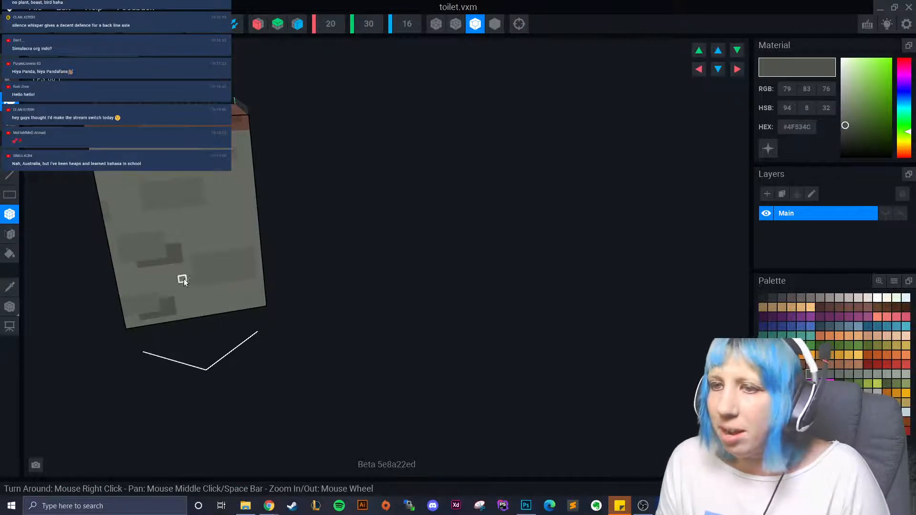
pyautogui.moveTo(192, 291); pyautogui.dragTo(220, 289)
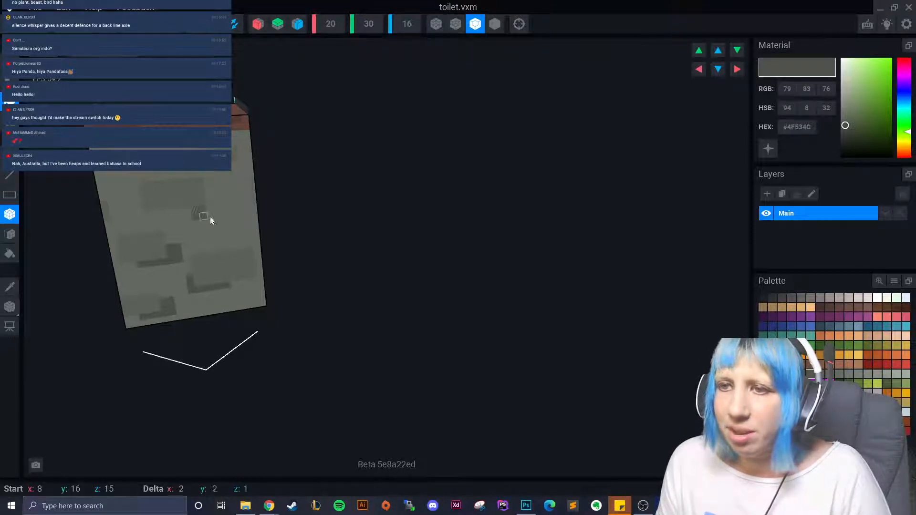
# - Darken a patch and a strip on one face, then two dark strips on the front
pyautogui.moveTo(208, 194); pyautogui.dragTo(231, 233)
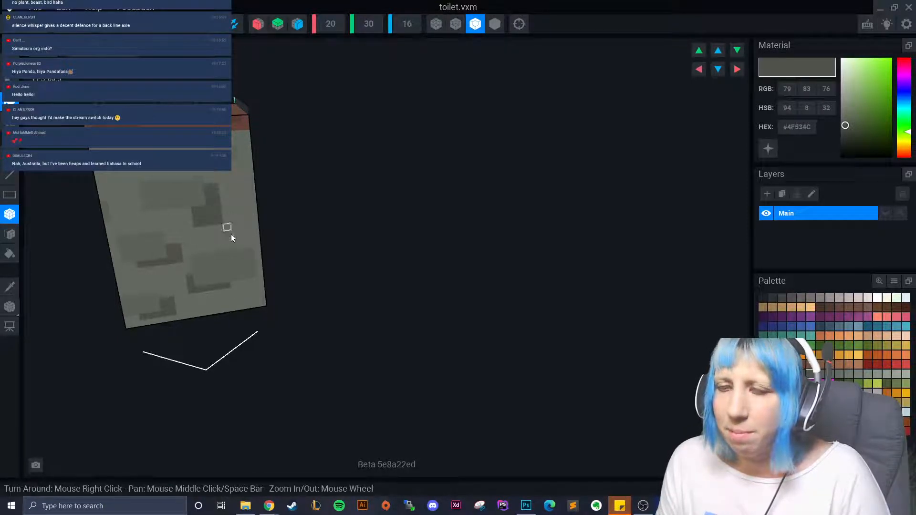
pyautogui.moveTo(231, 233); pyautogui.dragTo(185, 246, button='right')
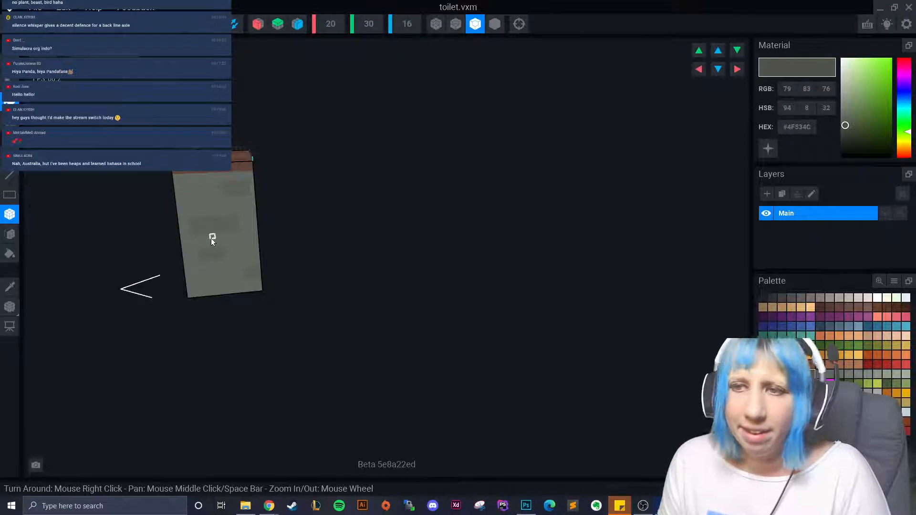
pyautogui.moveTo(211, 239); pyautogui.dragTo(241, 219)
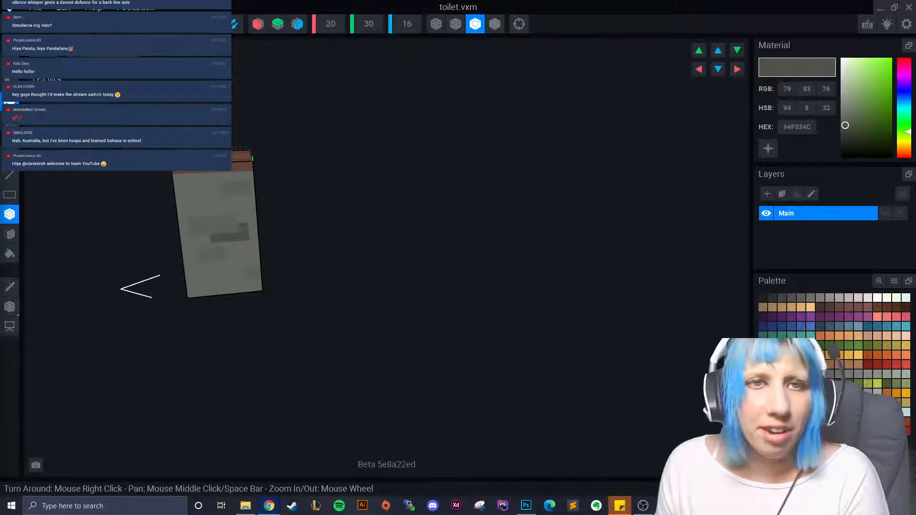
pyautogui.moveTo(180, 231); pyautogui.dragTo(188, 250, button='right')
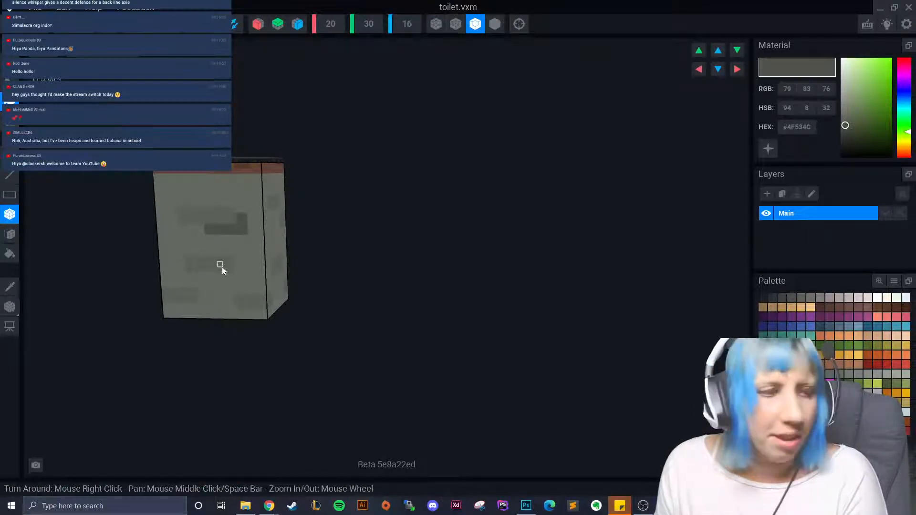
pyautogui.scroll(3, 222, 267)
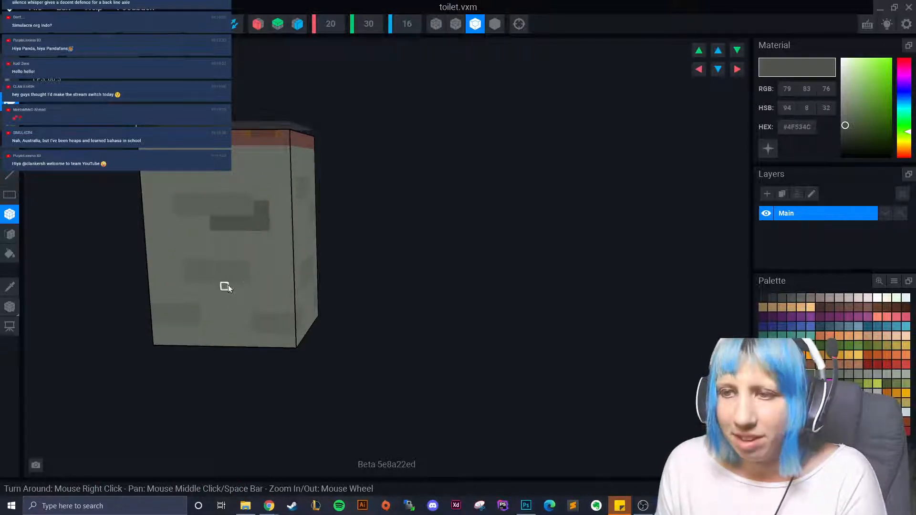
pyautogui.moveTo(228, 286); pyautogui.dragTo(259, 290)
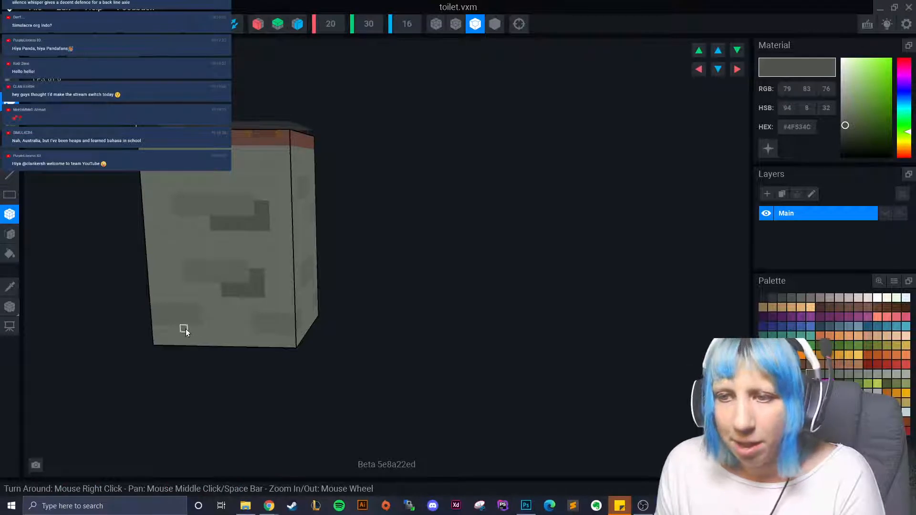
pyautogui.moveTo(185, 329); pyautogui.dragTo(215, 334)
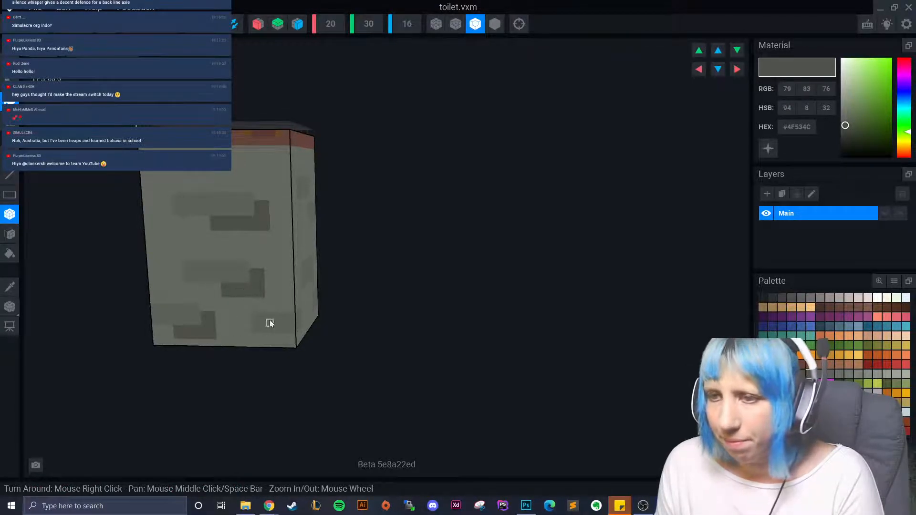
# - Add another dark strip, a small dark area and darker marks on the next face
pyautogui.moveTo(256, 335); pyautogui.dragTo(338, 305, button='right')
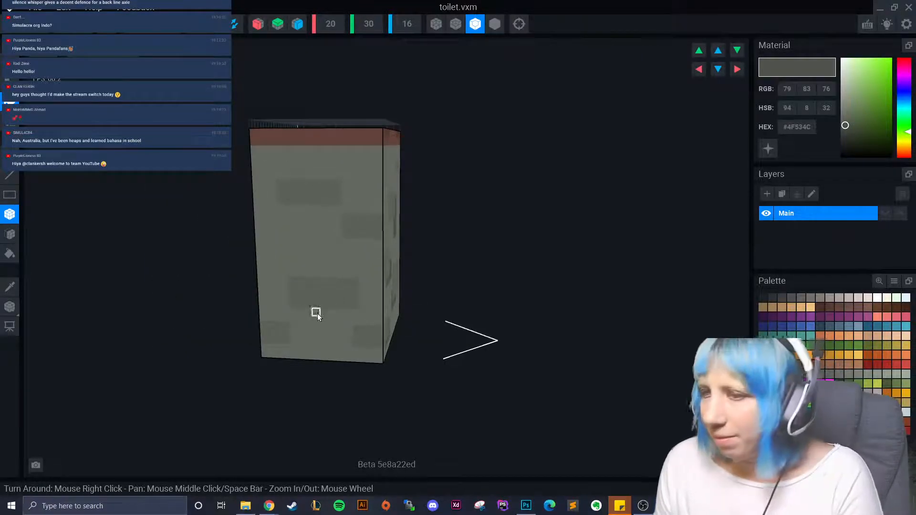
pyautogui.moveTo(317, 315)
pyautogui.mouseDown()
pyautogui.moveTo(357, 319)
pyautogui.moveTo(366, 299)
pyautogui.moveTo(368, 319)
pyautogui.mouseUp()
pyautogui.moveTo(300, 204); pyautogui.dragTo(333, 267)
pyautogui.scroll(-2, 326, 266)
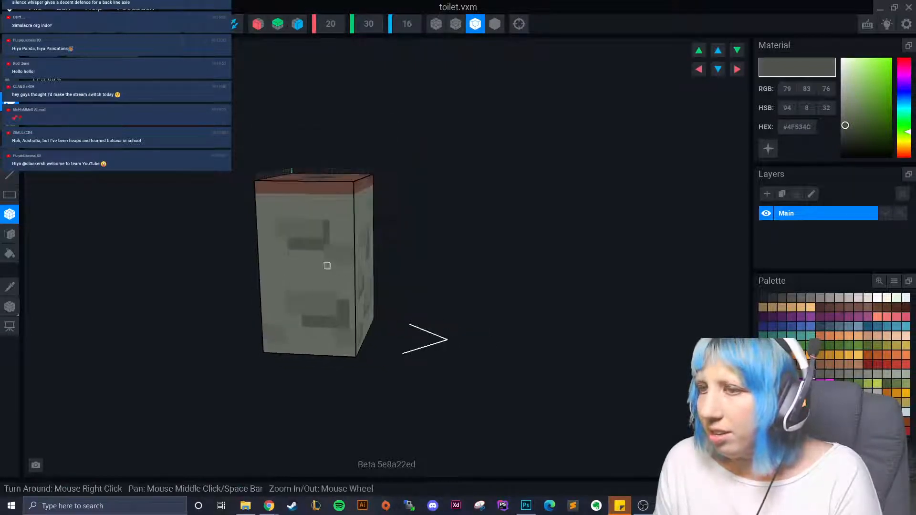
pyautogui.moveTo(327, 266); pyautogui.dragTo(329, 268, button='right')
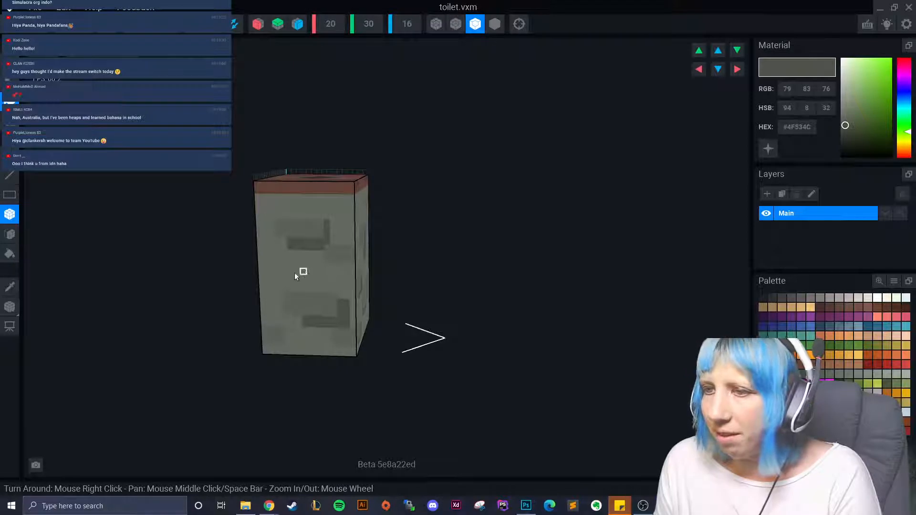
pyautogui.moveTo(294, 273); pyautogui.dragTo(311, 274)
pyautogui.moveTo(310, 274); pyautogui.dragTo(348, 227, button='right')
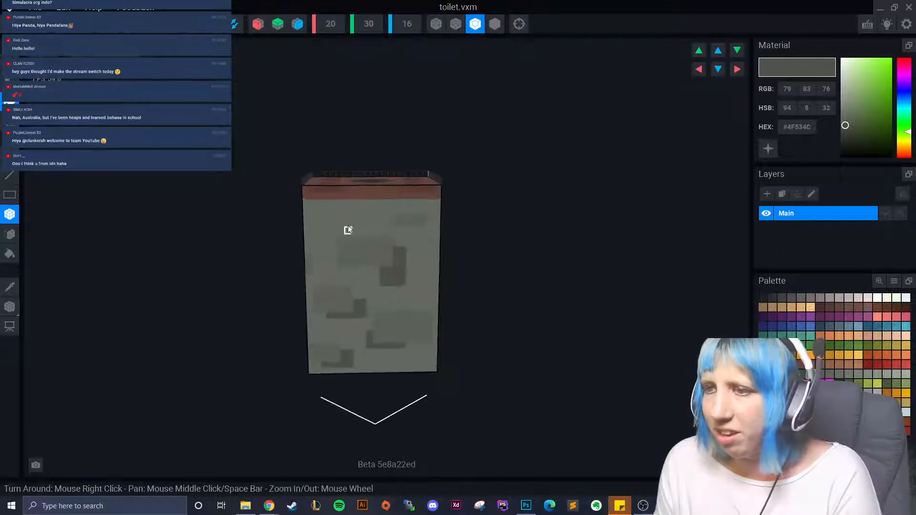
pyautogui.moveTo(402, 232); pyautogui.dragTo(430, 222)
# - Paint darker grey marks and blocks onto the box's front and side faces
pyautogui.scroll(-2, 401, 298)
pyautogui.moveTo(394, 302); pyautogui.dragTo(347, 305, button='right')
pyautogui.moveTo(368, 252)
pyautogui.mouseDown()
pyautogui.moveTo(367, 264)
pyautogui.moveTo(377, 265)
pyautogui.mouseUp()
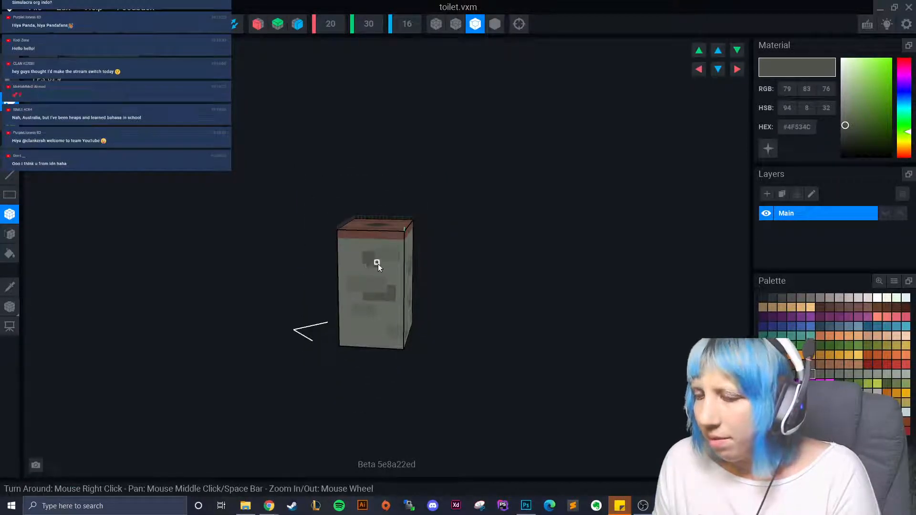
pyautogui.scroll(3, 368, 276)
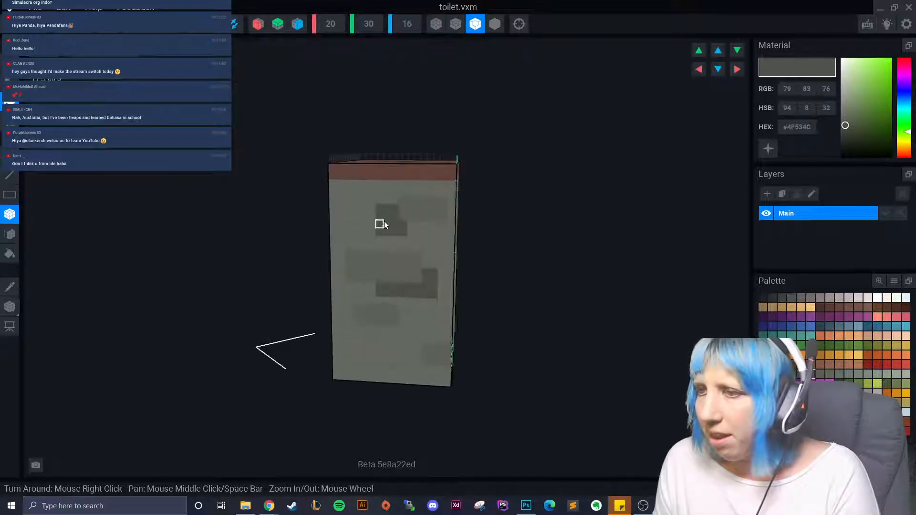
pyautogui.moveTo(405, 233); pyautogui.dragTo(409, 231)
pyautogui.scroll(-4, 399, 330)
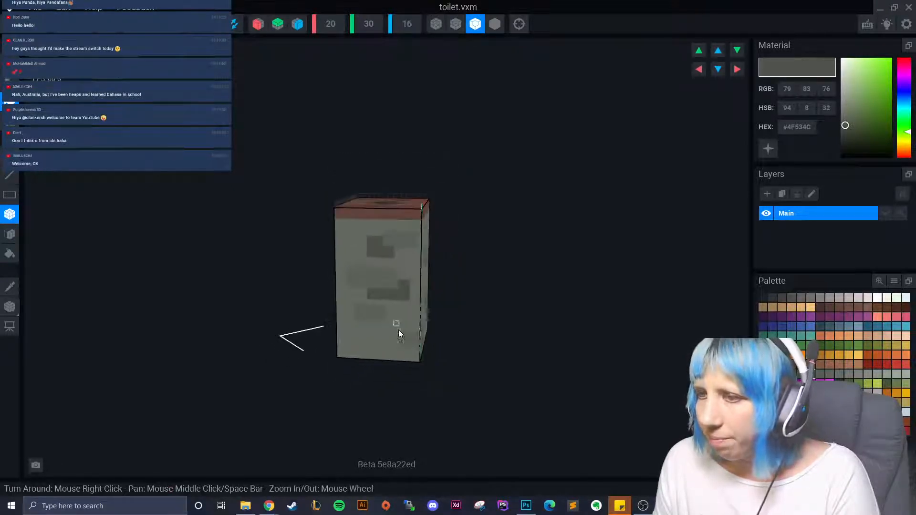
pyautogui.moveTo(376, 326); pyautogui.dragTo(390, 325)
pyautogui.moveTo(375, 344); pyautogui.dragTo(406, 330, button='right')
pyautogui.scroll(2, 405, 330)
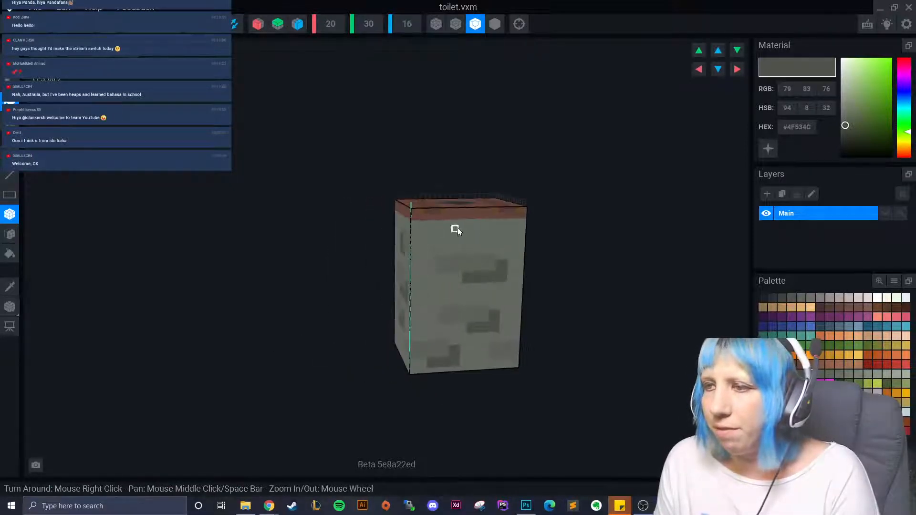
pyautogui.moveTo(457, 228); pyautogui.dragTo(495, 241)
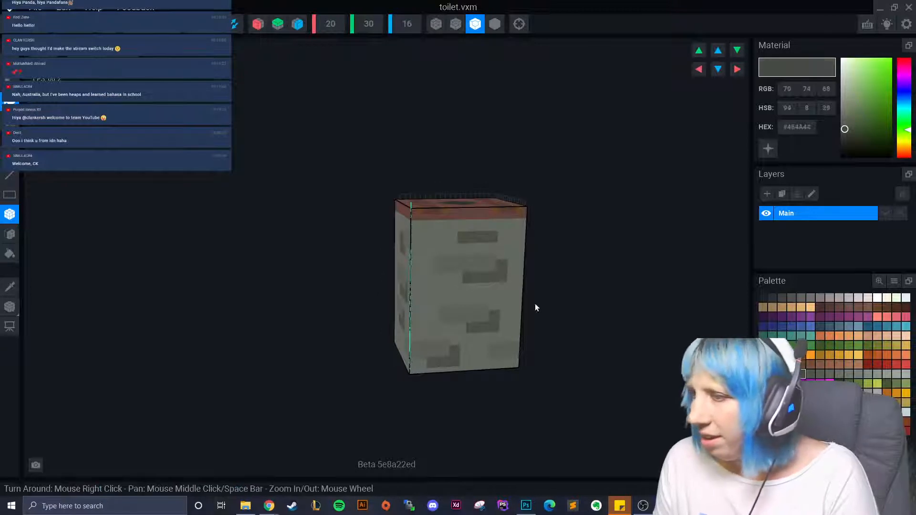
# - Add two dark specks to one face and undo a misplaced speck
pyautogui.click(455, 260)
pyautogui.click(454, 314)
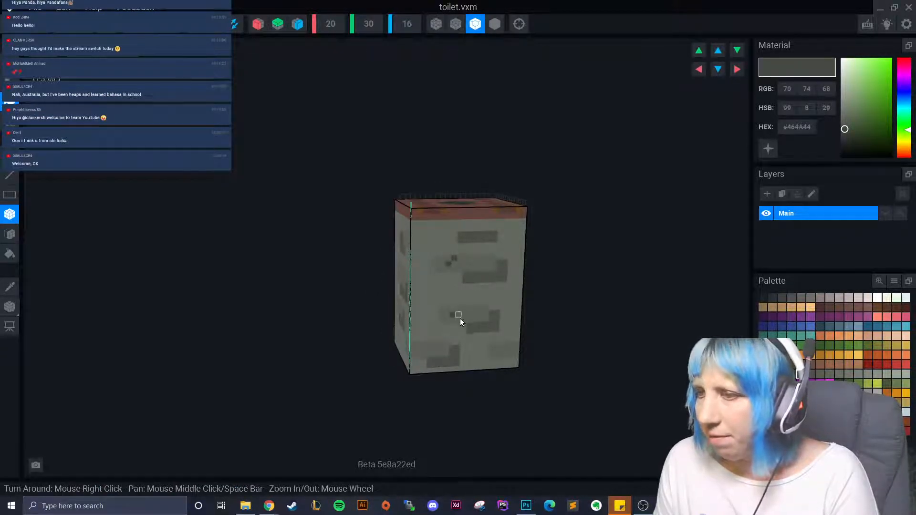
pyautogui.moveTo(434, 350); pyautogui.dragTo(317, 261, button='right')
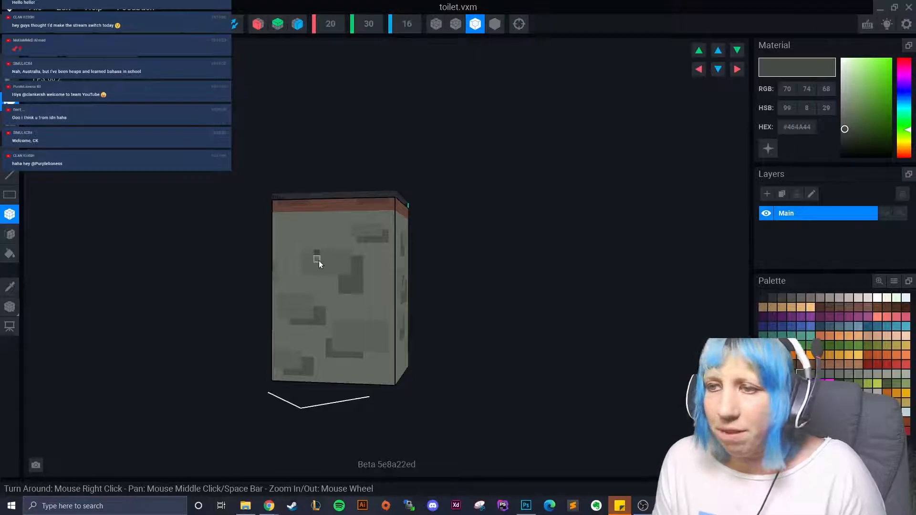
pyautogui.hotkey('ctrl', 'z')
# - Scatter dark specks diagonally and at the lower right and lower left of the face
pyautogui.click(322, 260)
pyautogui.click(328, 266)
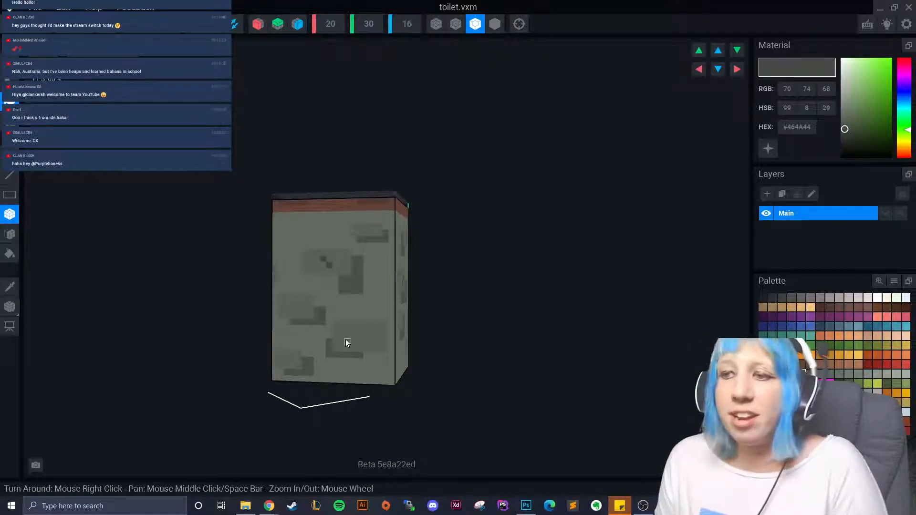
pyautogui.click(373, 329)
pyautogui.click(366, 335)
pyautogui.click(286, 302)
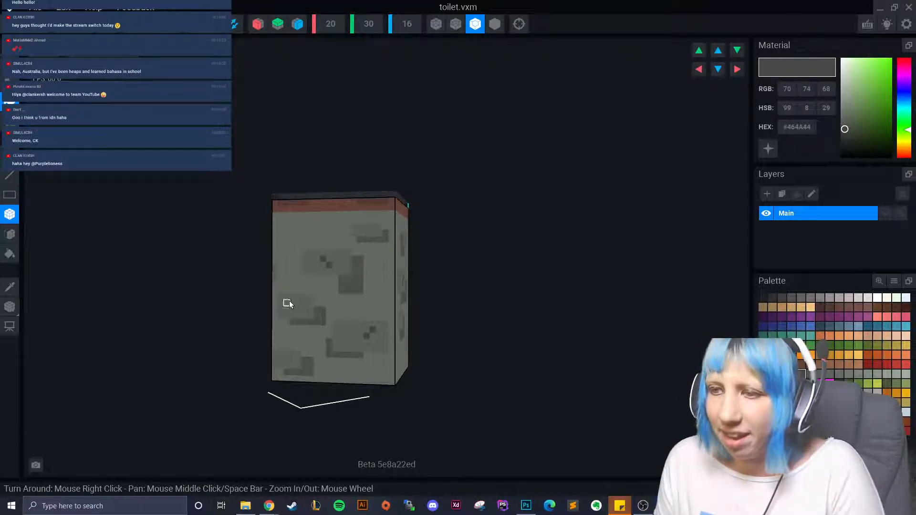
pyautogui.click(292, 308)
pyautogui.click(291, 358)
pyautogui.click(286, 353)
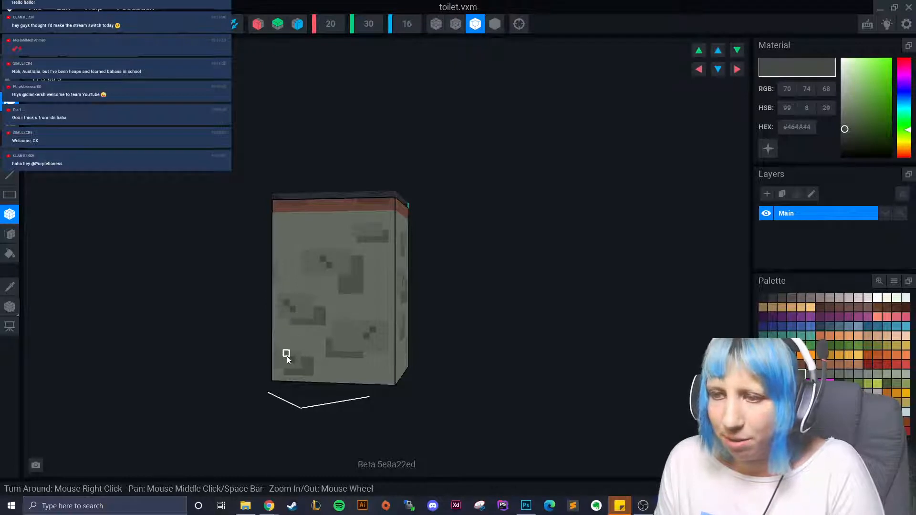
pyautogui.moveTo(274, 365); pyautogui.dragTo(274, 366, button='right')
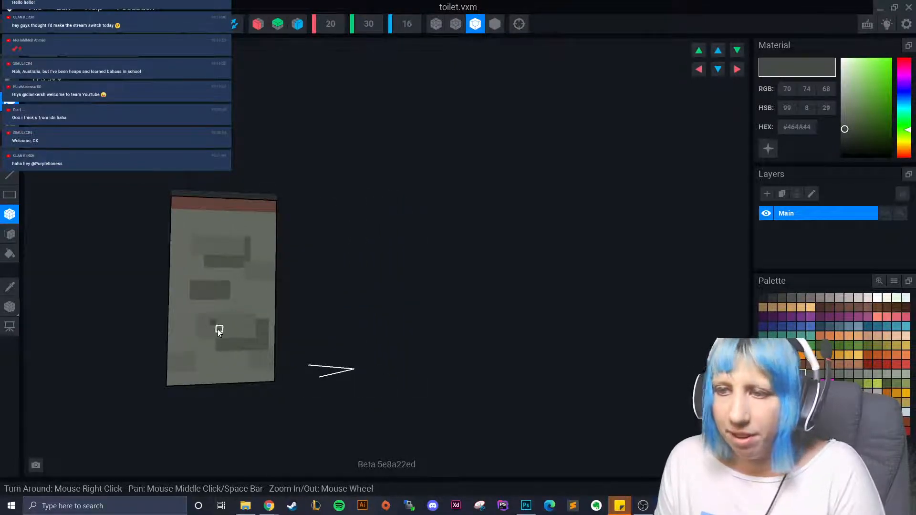
# - Pick lighter grey #60655D and draw a lighter block on a box face
pyautogui.click(830, 373)
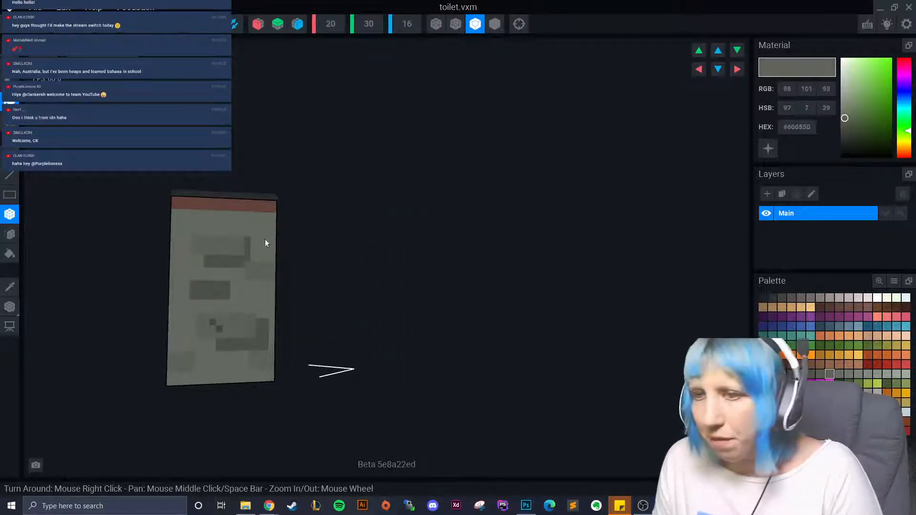
pyautogui.moveTo(195, 233); pyautogui.dragTo(245, 241)
pyautogui.moveTo(254, 330); pyautogui.dragTo(376, 324, button='right')
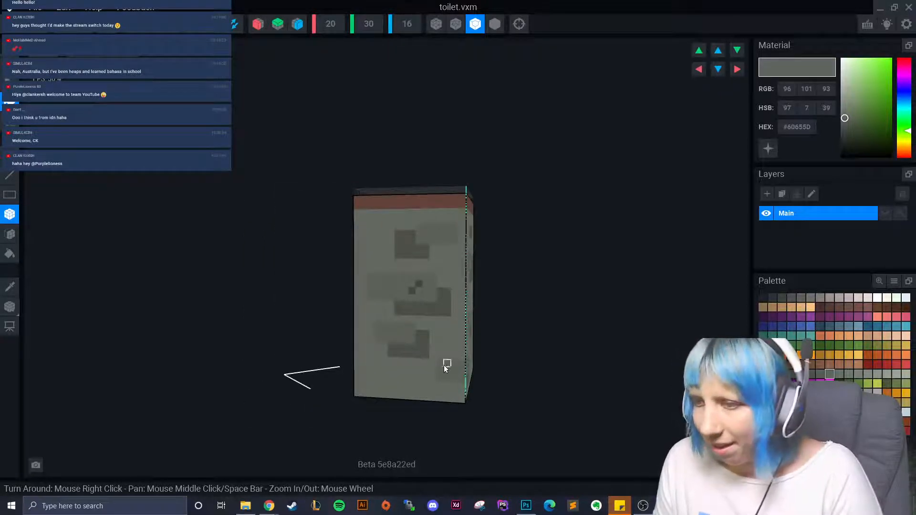
pyautogui.moveTo(434, 377); pyautogui.dragTo(453, 376, button='right')
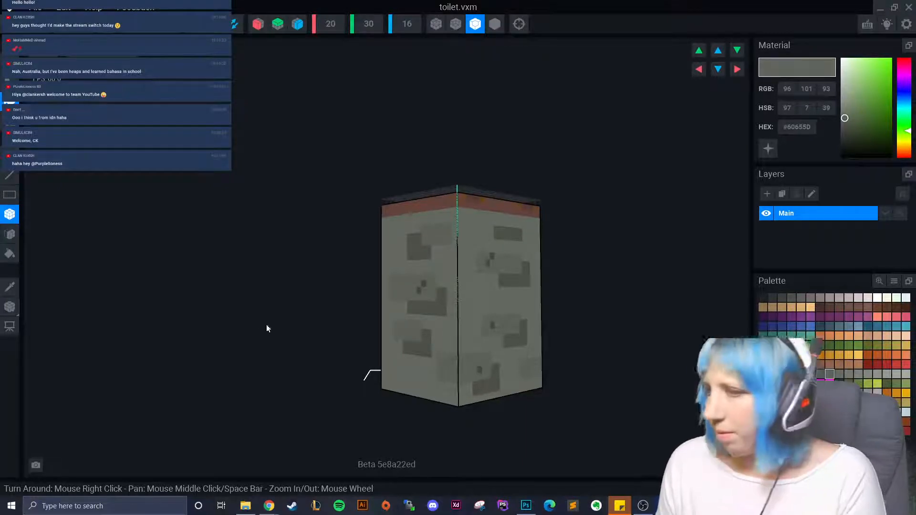
# - Pick lighter greys and paint lighter specks across the box front
pyautogui.moveTo(266, 324); pyautogui.dragTo(345, 350, button='right')
pyautogui.click(839, 374)
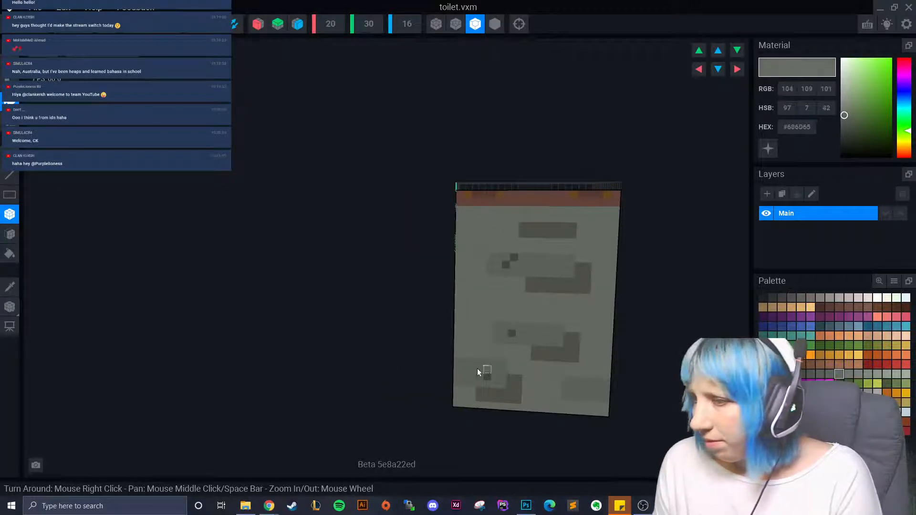
pyautogui.moveTo(476, 404); pyautogui.dragTo(508, 388, button='right')
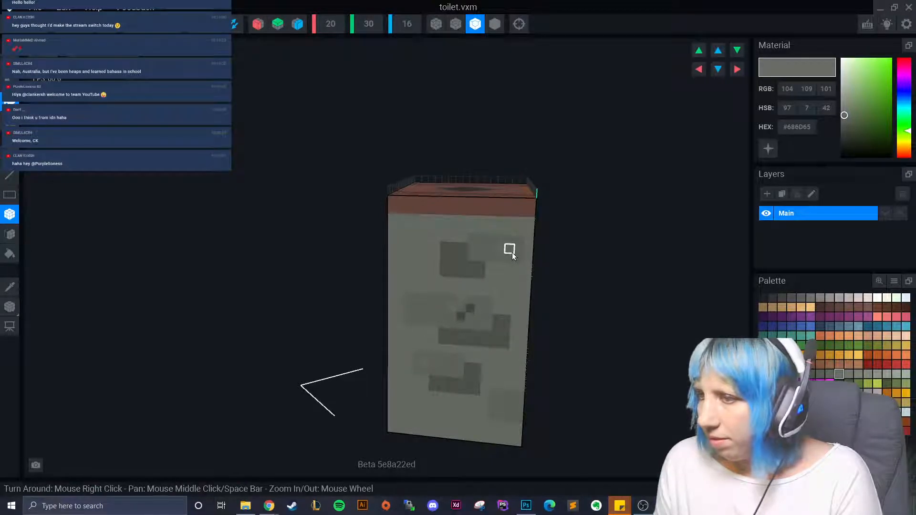
pyautogui.moveTo(400, 291); pyautogui.dragTo(417, 313, button='right')
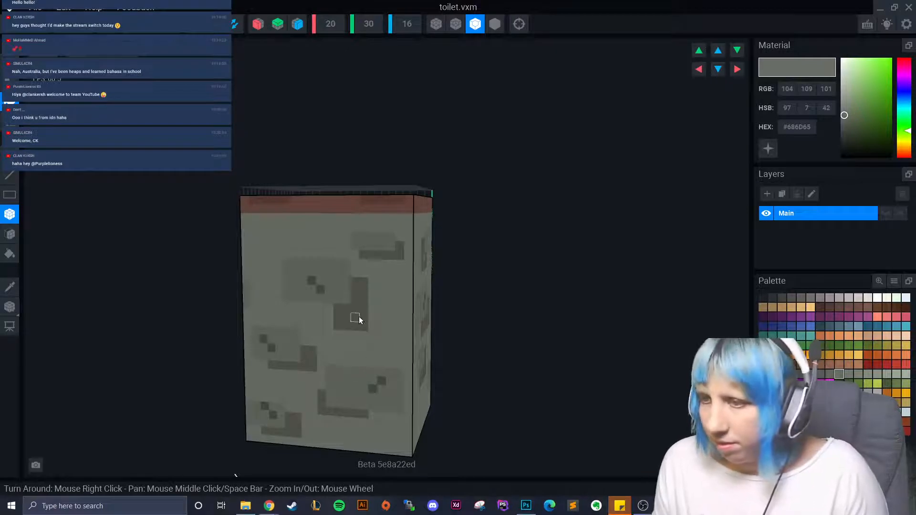
pyautogui.click(848, 374)
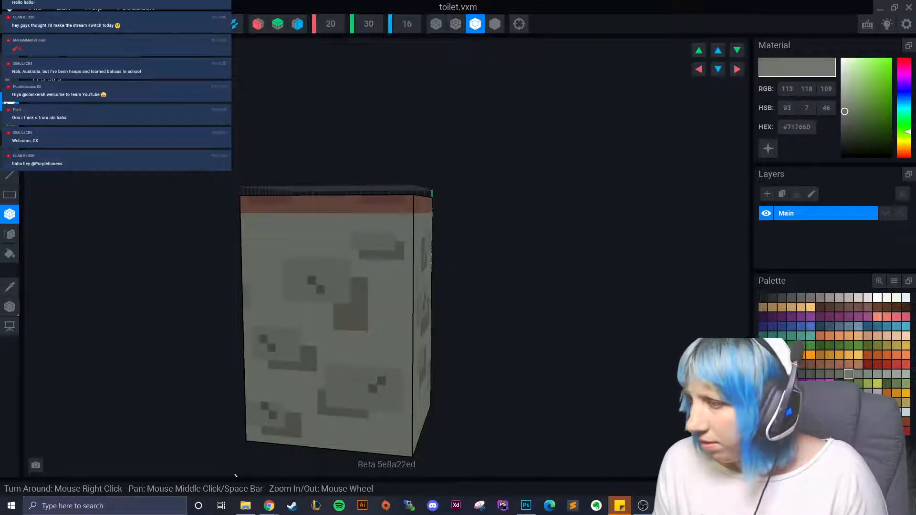
pyautogui.click(356, 318)
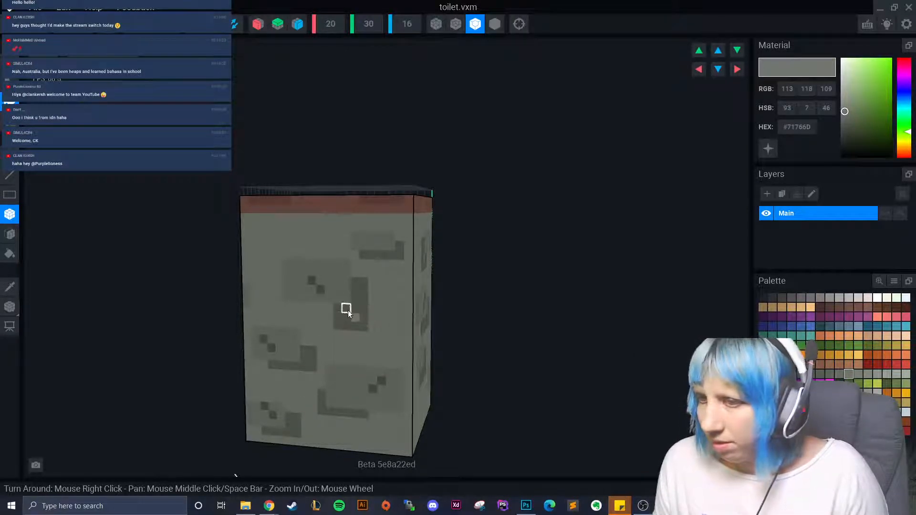
pyautogui.click(348, 309)
pyautogui.click(351, 388)
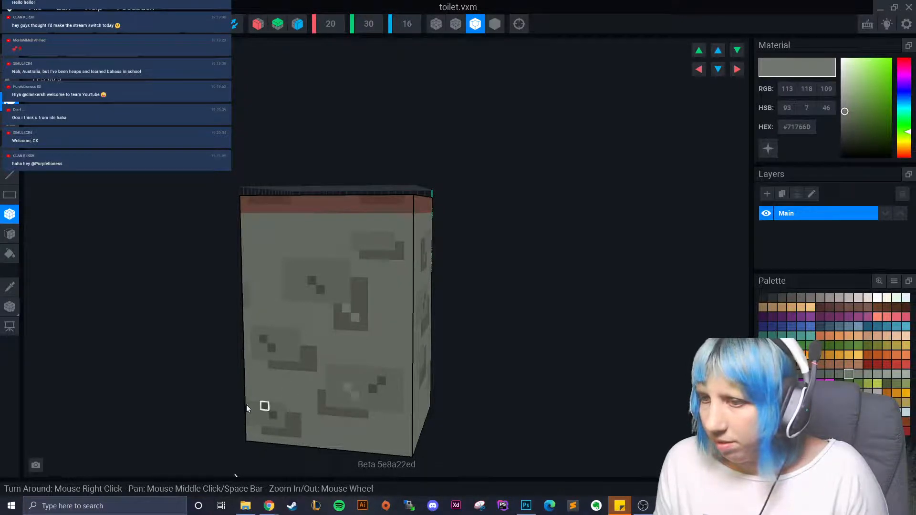
pyautogui.moveTo(276, 245); pyautogui.dragTo(268, 227, button='right')
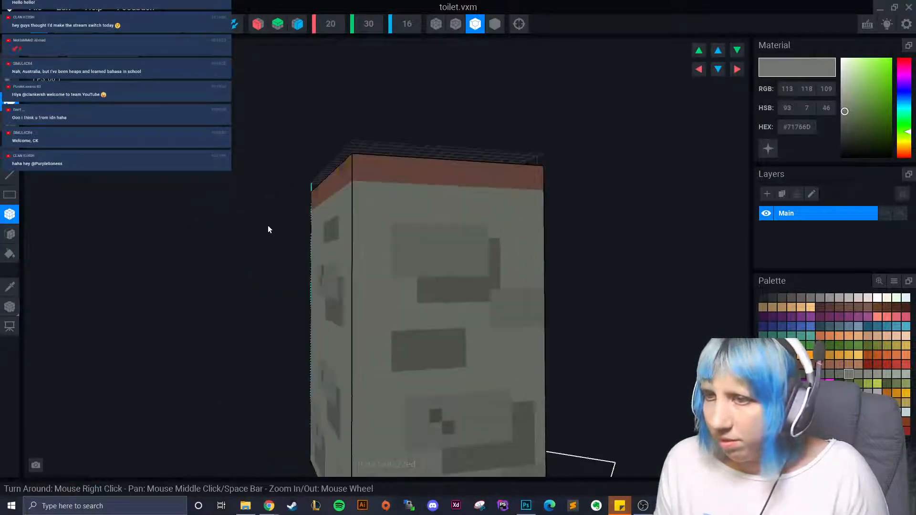
pyautogui.click(423, 244)
pyautogui.click(434, 256)
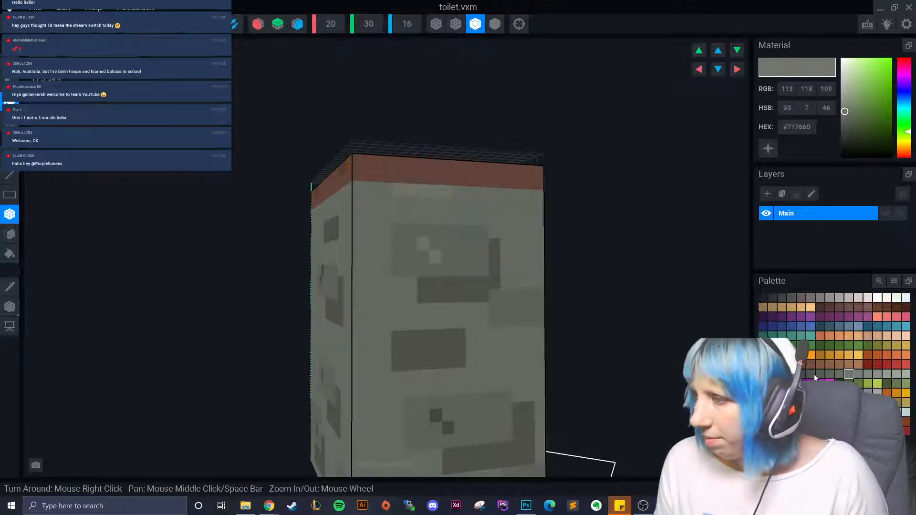
# - Darken the grey row below the red top on the front and right side
pyautogui.click(810, 374)
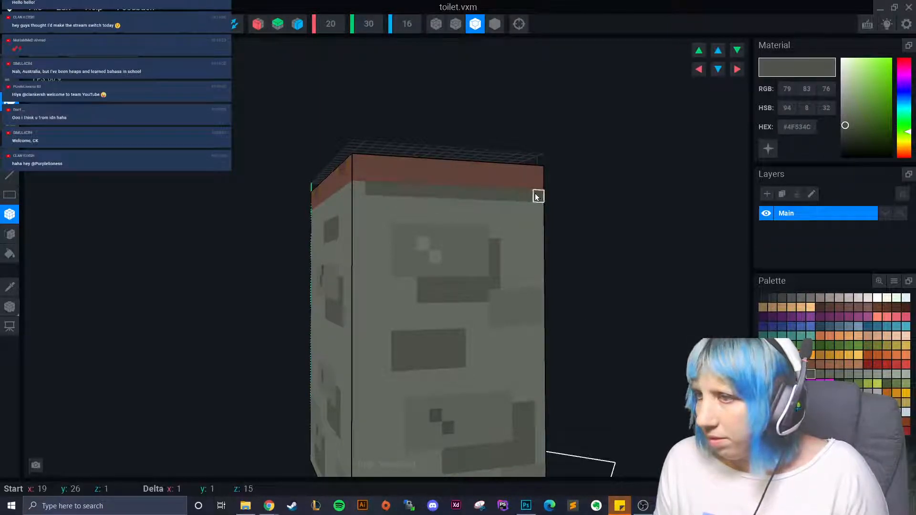
pyautogui.moveTo(537, 196); pyautogui.dragTo(389, 208, button='right')
pyautogui.moveTo(371, 190); pyautogui.dragTo(114, 190)
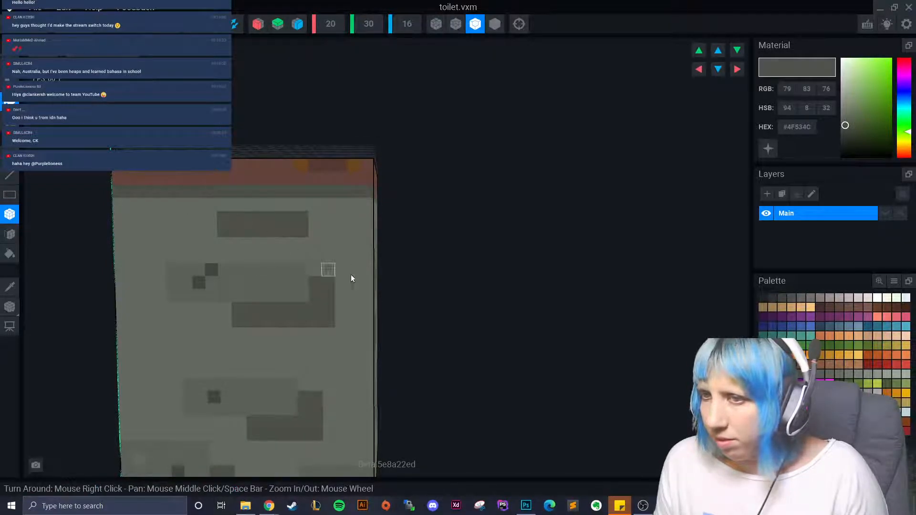
pyautogui.click(801, 374)
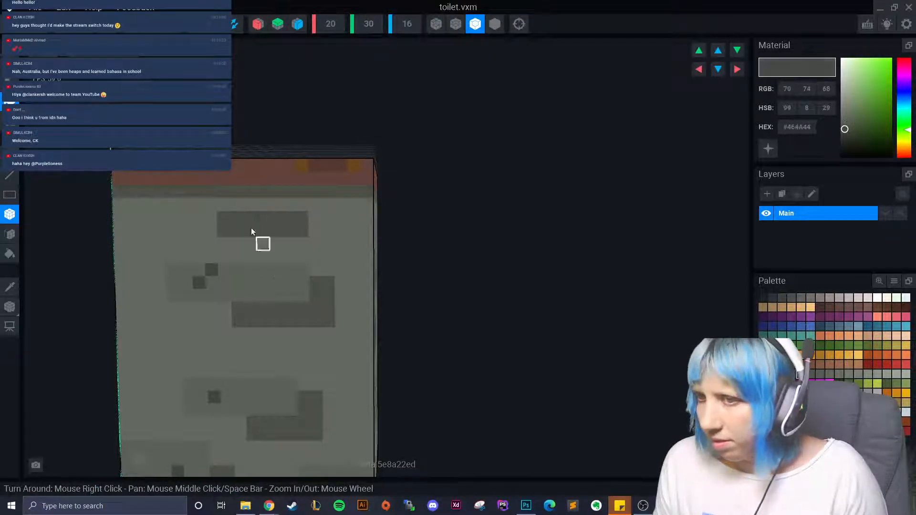
pyautogui.click(10, 234)
pyautogui.click(185, 193)
pyautogui.moveTo(191, 205); pyautogui.dragTo(215, 248, button='right')
pyautogui.click(334, 207)
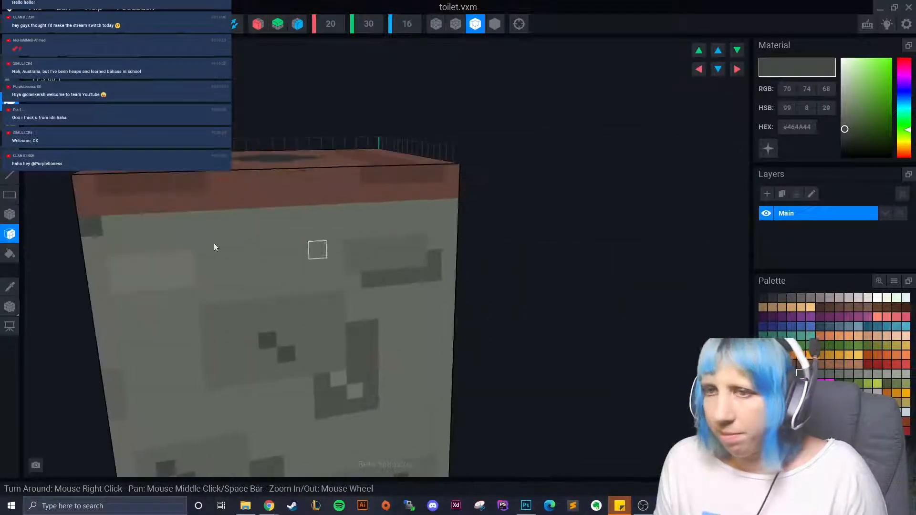
# - Extend the dark row under the red band around the remaining faces, then save toilet.vxm on returning to the start screen
pyautogui.click(9, 214)
pyautogui.moveTo(115, 225); pyautogui.dragTo(453, 208)
pyautogui.moveTo(534, 220); pyautogui.dragTo(446, 237, button='right')
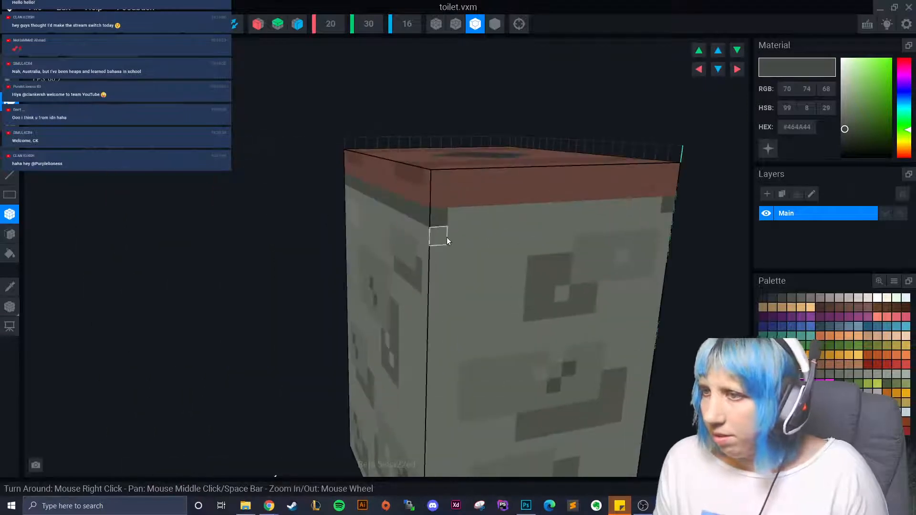
pyautogui.moveTo(440, 218); pyautogui.dragTo(616, 212)
pyautogui.moveTo(690, 207); pyautogui.dragTo(496, 299, button='right')
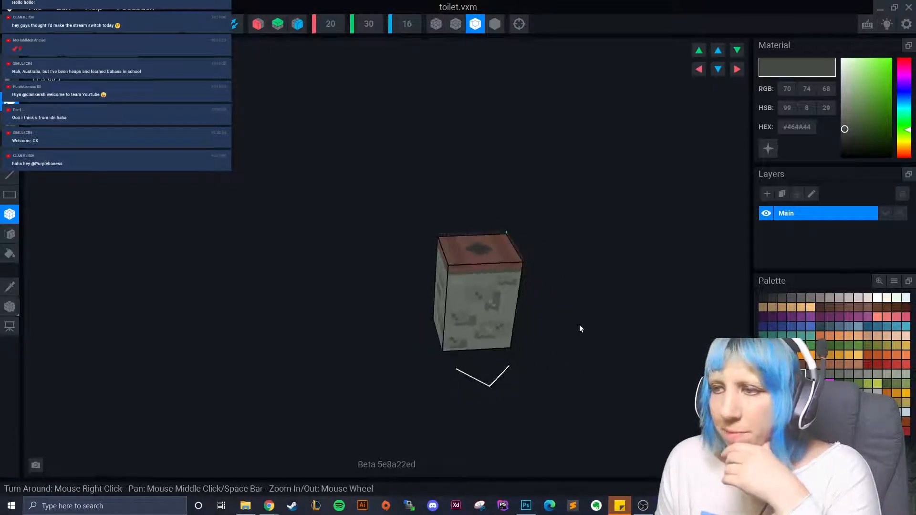
pyautogui.click(12, 26)
pyautogui.click(372, 184)
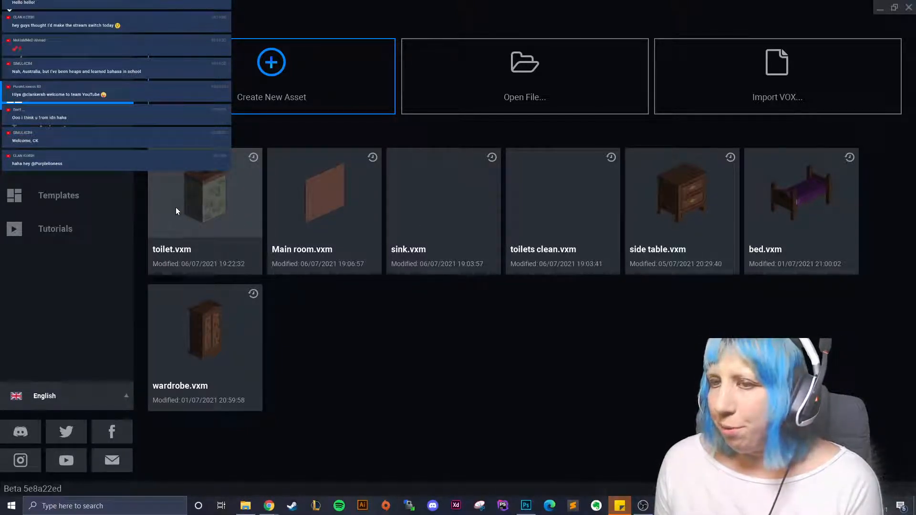
# - Reopen toilet.vxm and push in the box's bottom face, removing the leftover corner block
pyautogui.click(204, 211)
pyautogui.moveTo(382, 317)
pyautogui.mouseDown(button='right')
pyautogui.moveTo(428, 341)
pyautogui.moveTo(382, 317)
pyautogui.mouseUp(button='right')
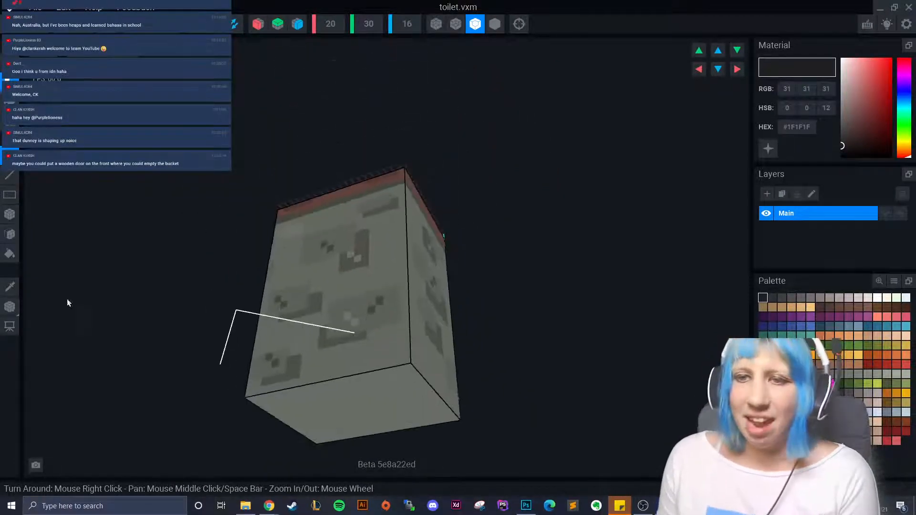
pyautogui.click(9, 234)
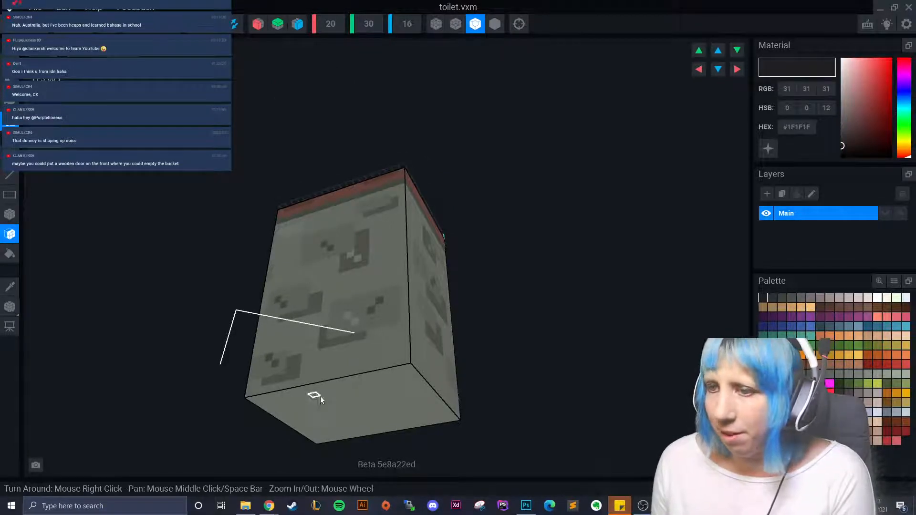
pyautogui.moveTo(319, 396); pyautogui.dragTo(307, 379)
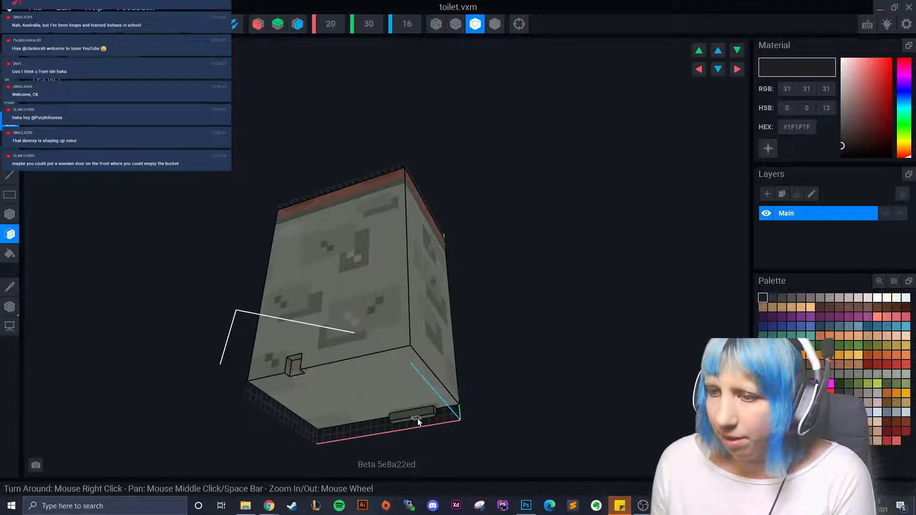
pyautogui.click(339, 396)
pyautogui.click(284, 387)
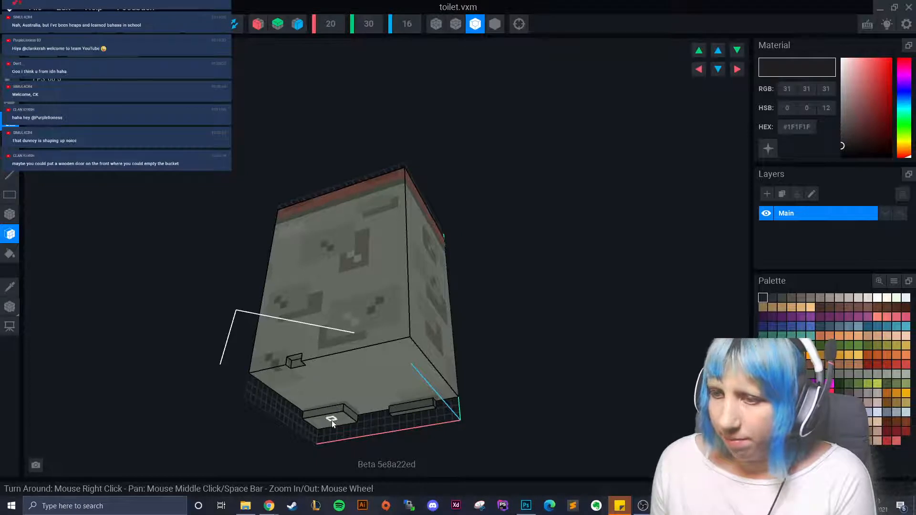
pyautogui.moveTo(360, 391); pyautogui.dragTo(367, 394, button='right')
# - Lower the volume height to 24, erase the protruding strip and blocks, and fill the notch
pyautogui.click(72, 25)
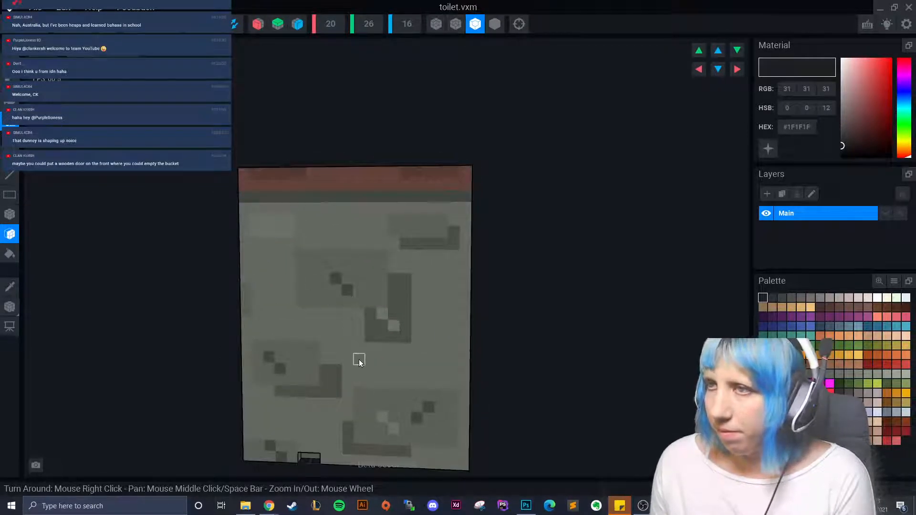
pyautogui.moveTo(358, 361); pyautogui.dragTo(311, 360, button='right')
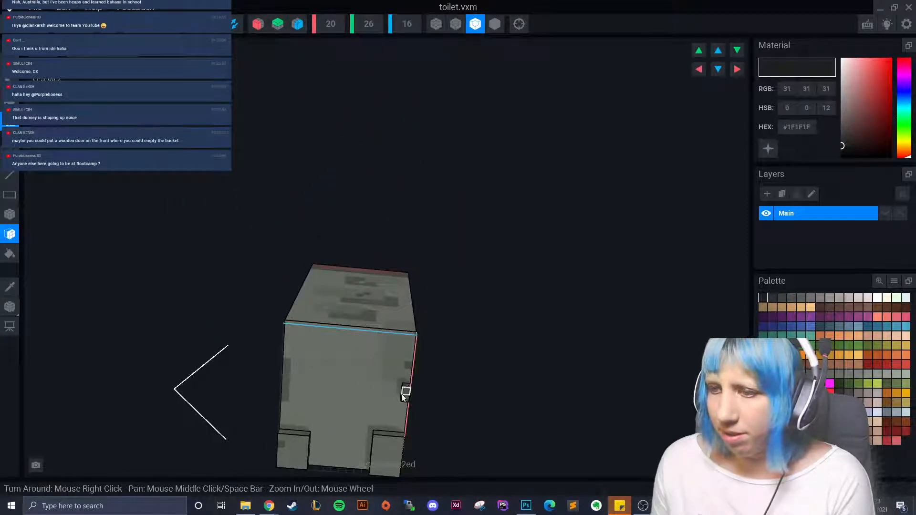
pyautogui.moveTo(289, 458); pyautogui.dragTo(320, 395, button='right')
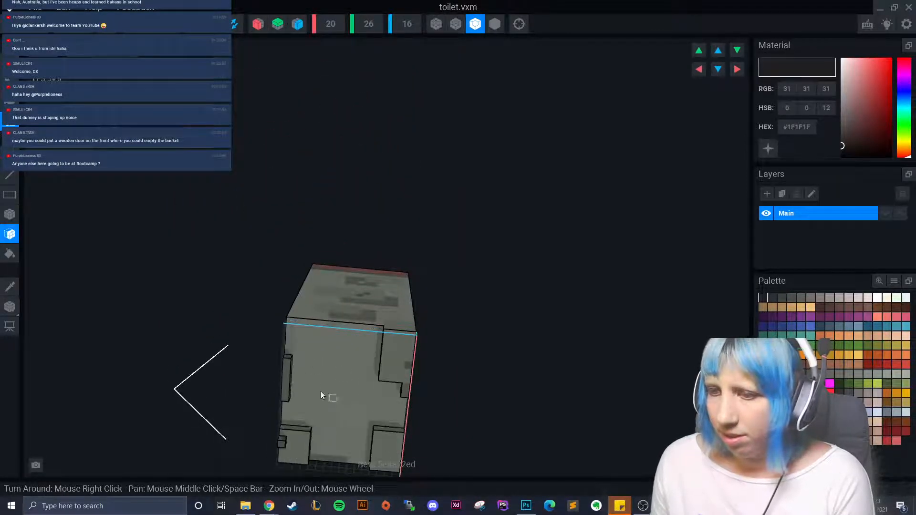
pyautogui.click(287, 383)
pyautogui.click(284, 443)
pyautogui.click(290, 446)
pyautogui.click(387, 448)
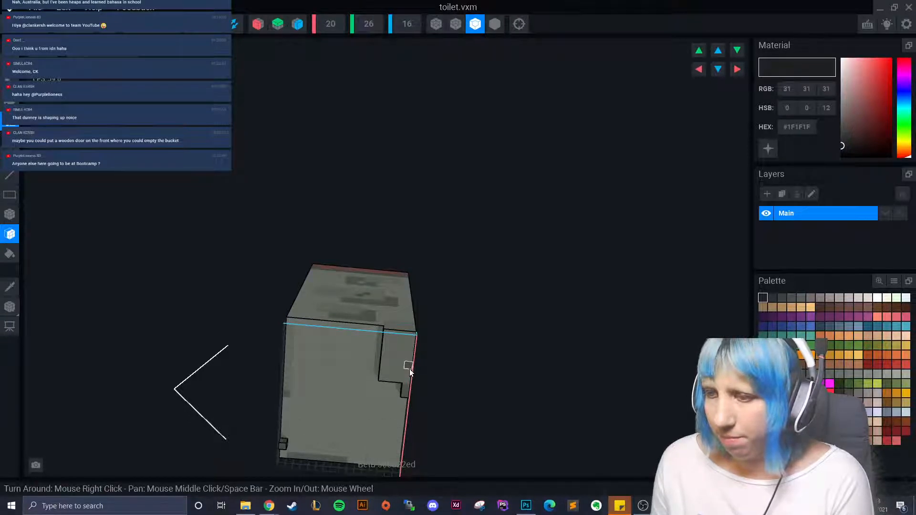
pyautogui.click(407, 382)
pyautogui.moveTo(405, 388); pyautogui.dragTo(303, 415, button='right')
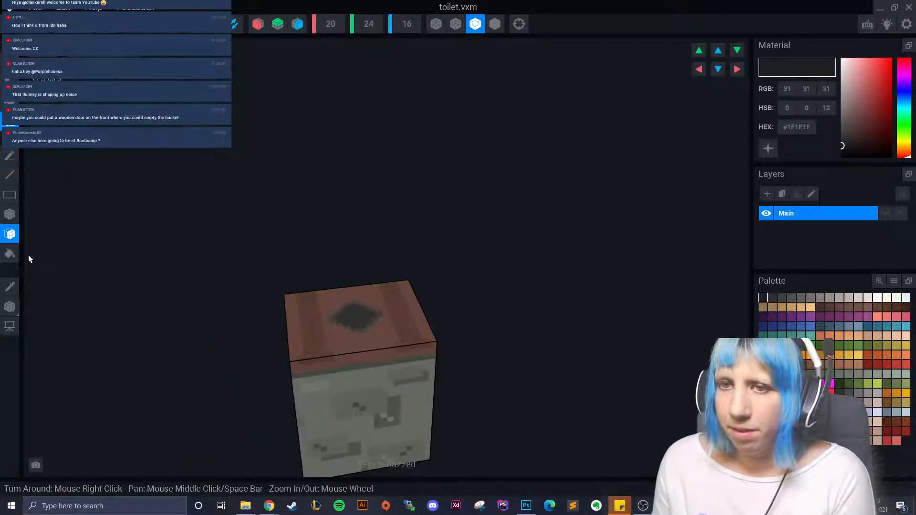
# - Set the toilet model's pivot to the floor
pyautogui.rightClick(10, 308)
pyautogui.click(56, 315)
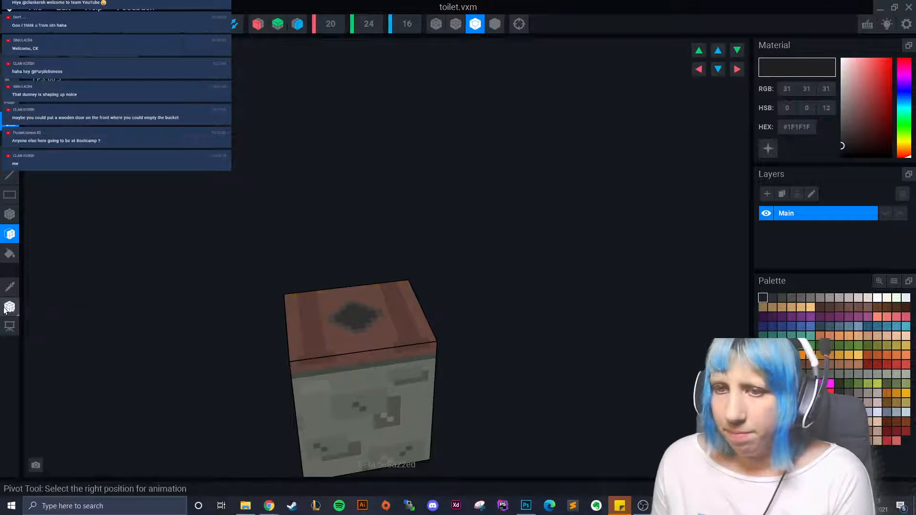
pyautogui.rightClick(9, 308)
pyautogui.click(70, 315)
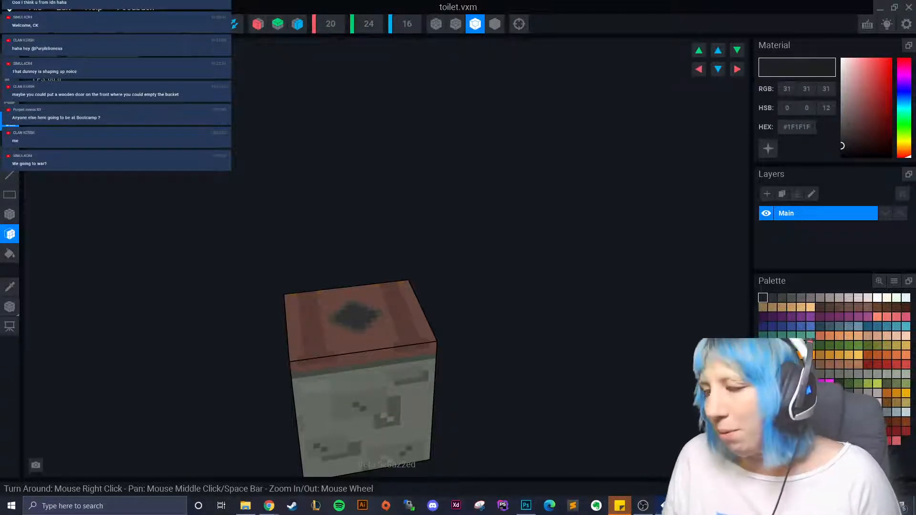
# - Close toilet.vxm with Ctrl+W, bringing up the save-changes prompt
pyautogui.moveTo(468, 379); pyautogui.dragTo(473, 376, button='right')
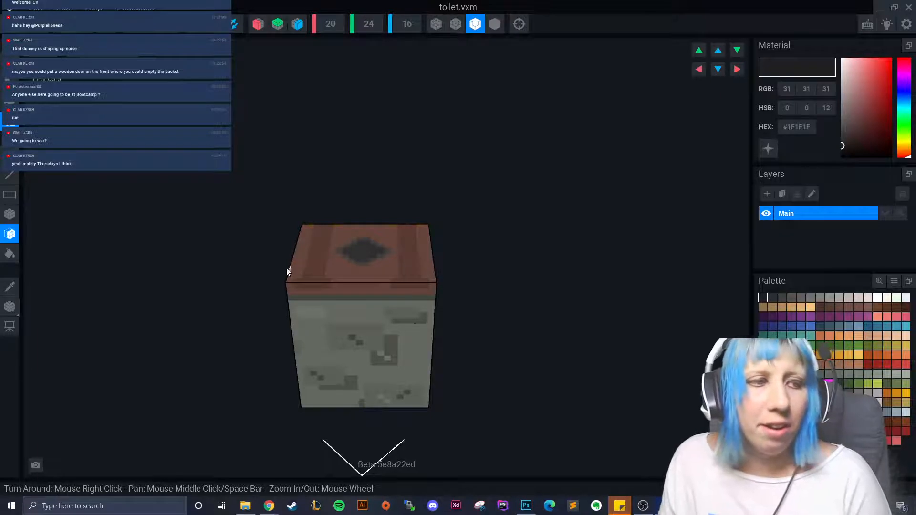
pyautogui.moveTo(149, 371); pyautogui.dragTo(204, 311, button='right')
pyautogui.hotkey('ctrl', 'w')
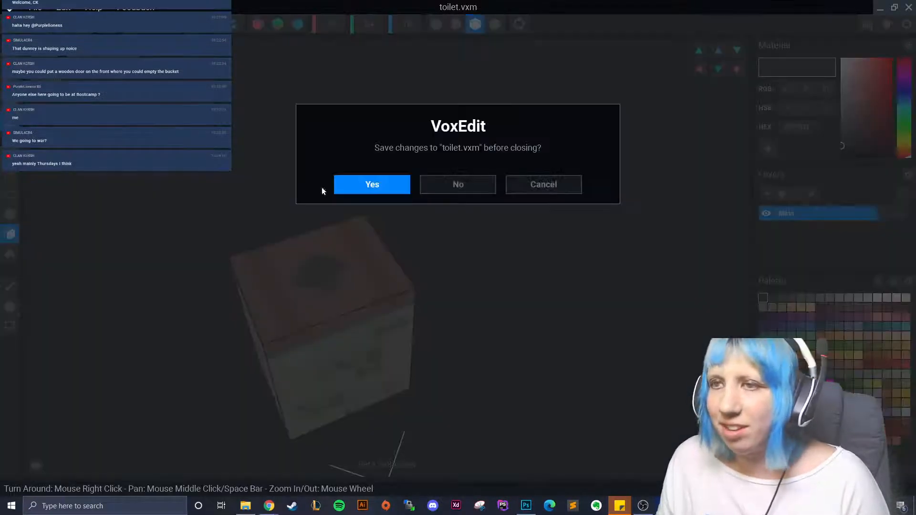
# - Confirm saving toilet.vxm before it closes
pyautogui.click(369, 182)
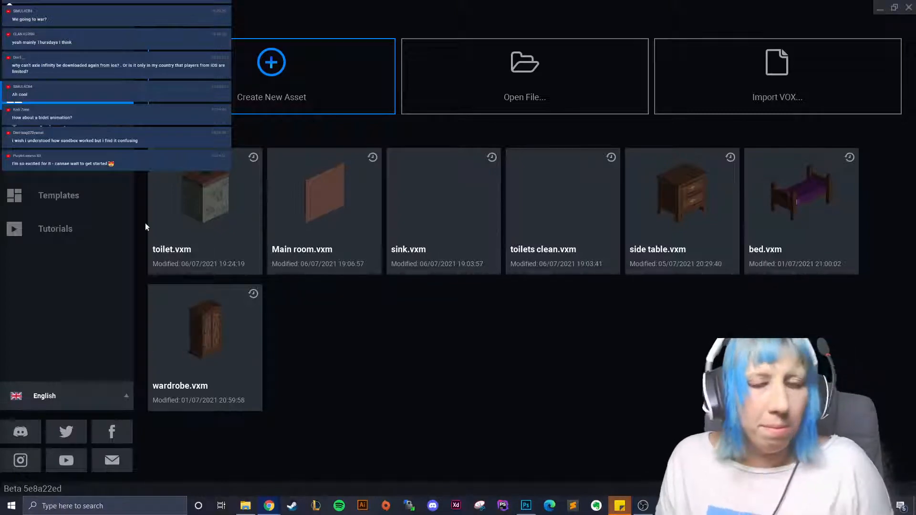
# - Open sink.vxm and load its palette from the PNG image in Downloads
pyautogui.click(456, 199)
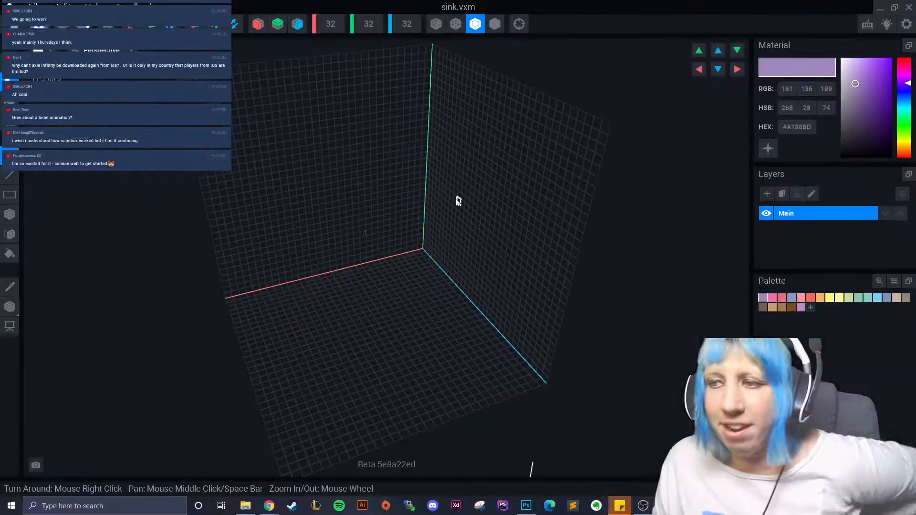
pyautogui.click(892, 280)
pyautogui.click(864, 303)
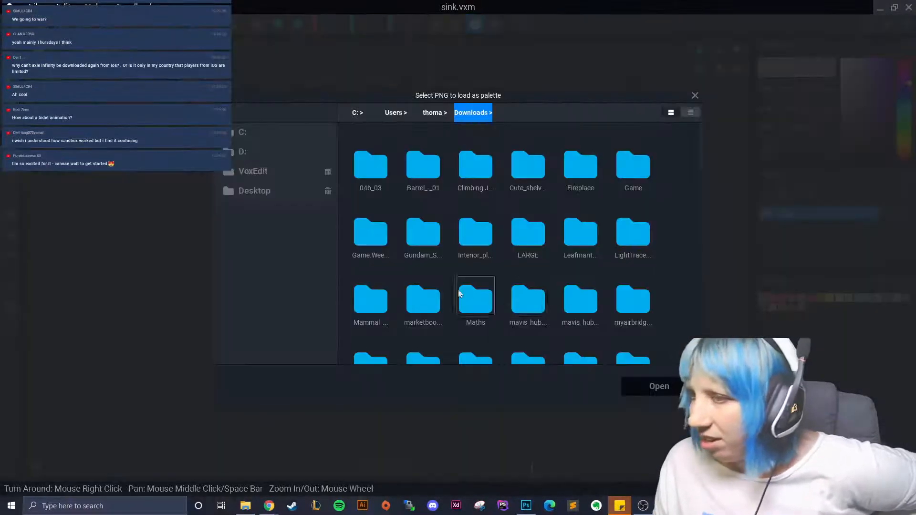
pyautogui.scroll(-10, 577, 238)
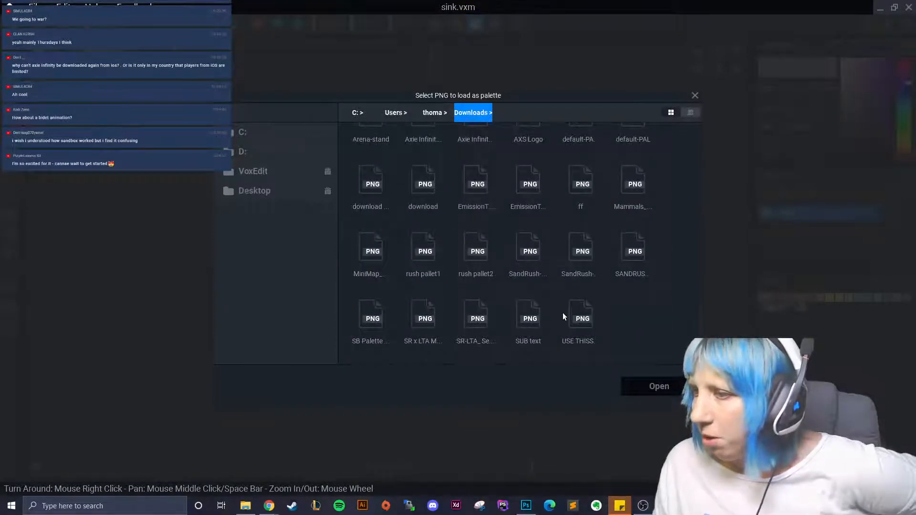
pyautogui.click(572, 317)
pyautogui.click(658, 384)
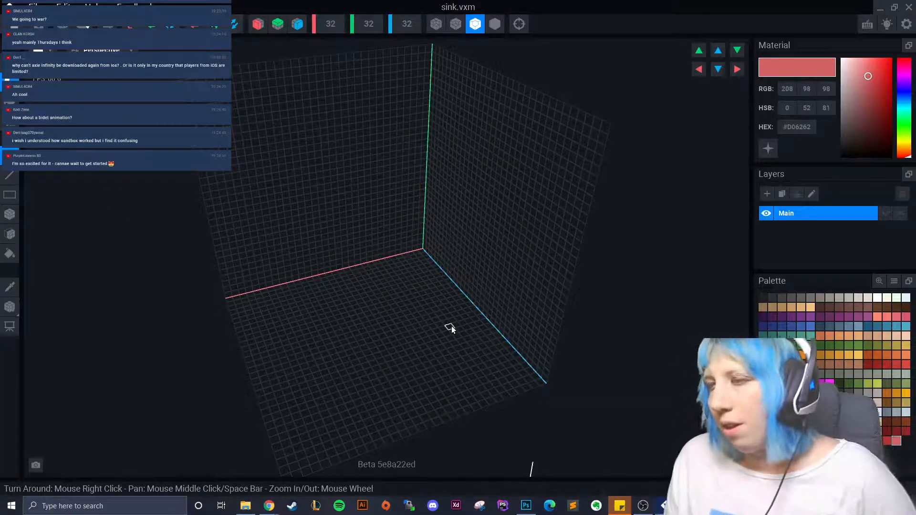
pyautogui.moveTo(438, 329); pyautogui.dragTo(374, 317, button='right')
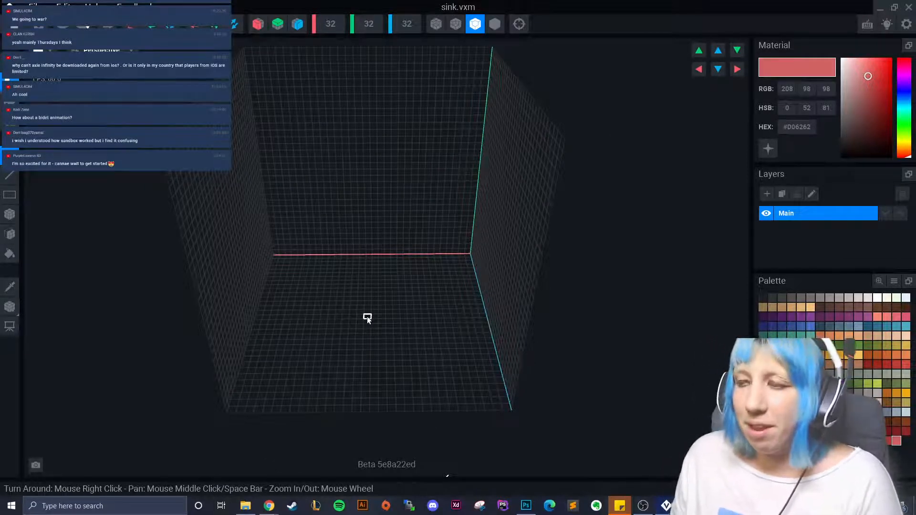
# - Select the Box Tool, then return to the start screen, saving sink.vxm
pyautogui.moveTo(308, 311); pyautogui.dragTo(294, 353, button='right')
pyautogui.click(10, 214)
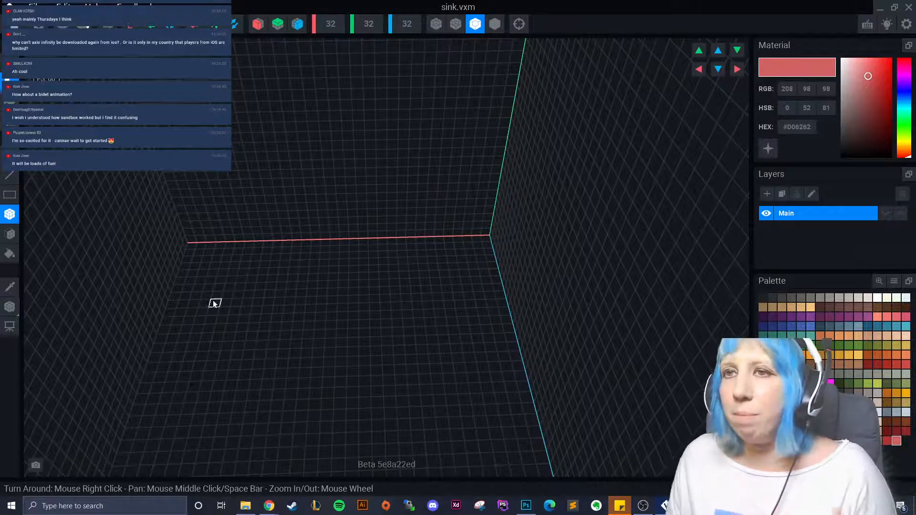
pyautogui.moveTo(215, 304); pyautogui.dragTo(314, 205, button='right')
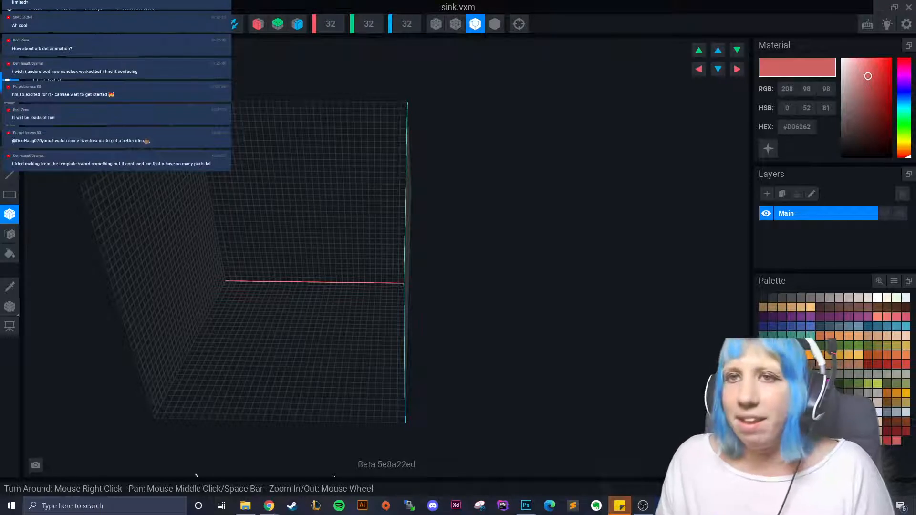
pyautogui.click(10, 23)
pyautogui.click(343, 185)
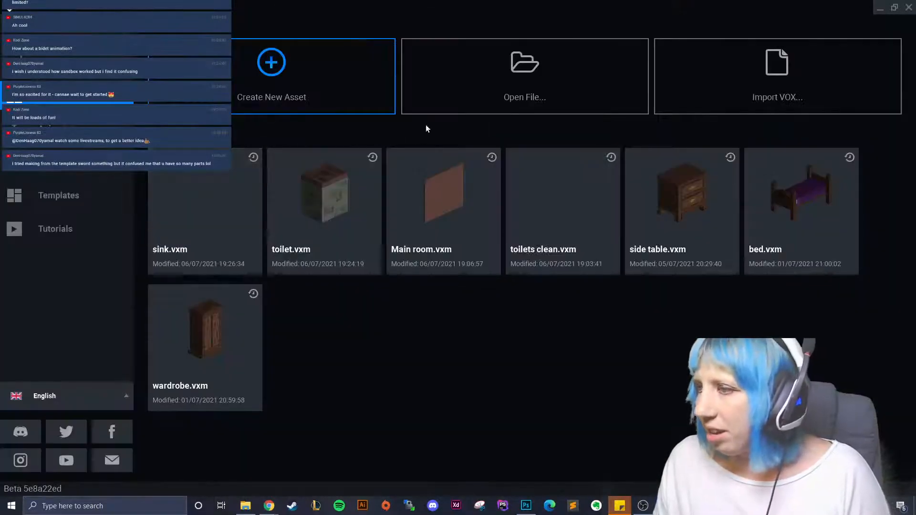
pyautogui.click(464, 86)
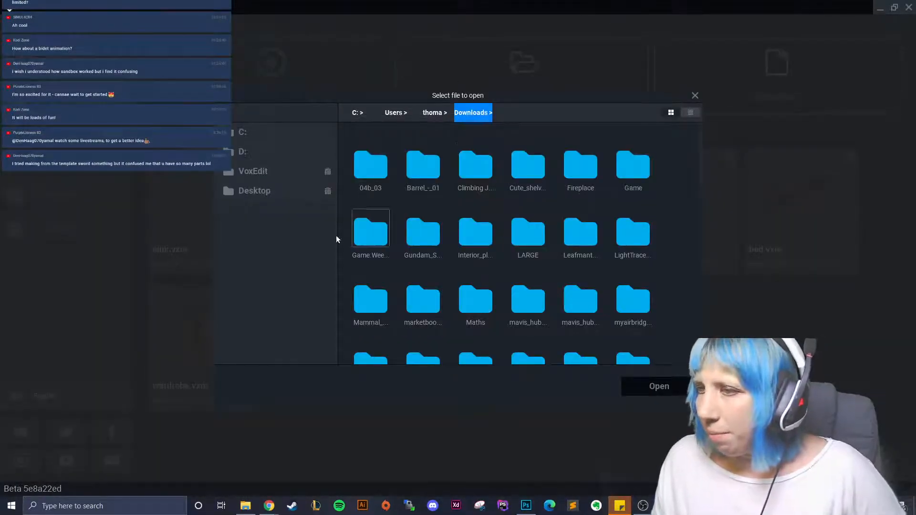
pyautogui.click(695, 96)
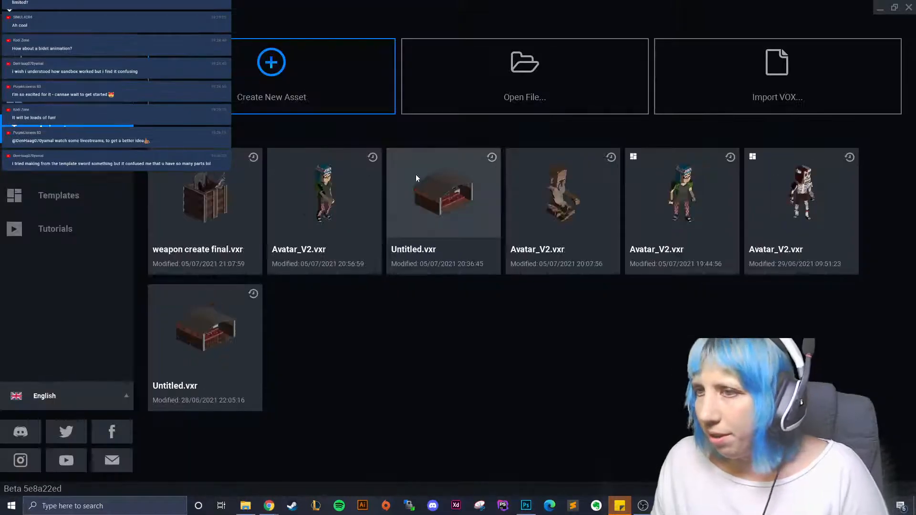
pyautogui.click(410, 221)
pyautogui.moveTo(499, 144); pyautogui.dragTo(499, 213, button='right')
pyautogui.scroll(5, 541, 198)
pyautogui.scroll(-3, 517, 206)
pyautogui.scroll(-2, 460, 243)
pyautogui.scroll(-3, 427, 228)
pyautogui.scroll(2, 444, 227)
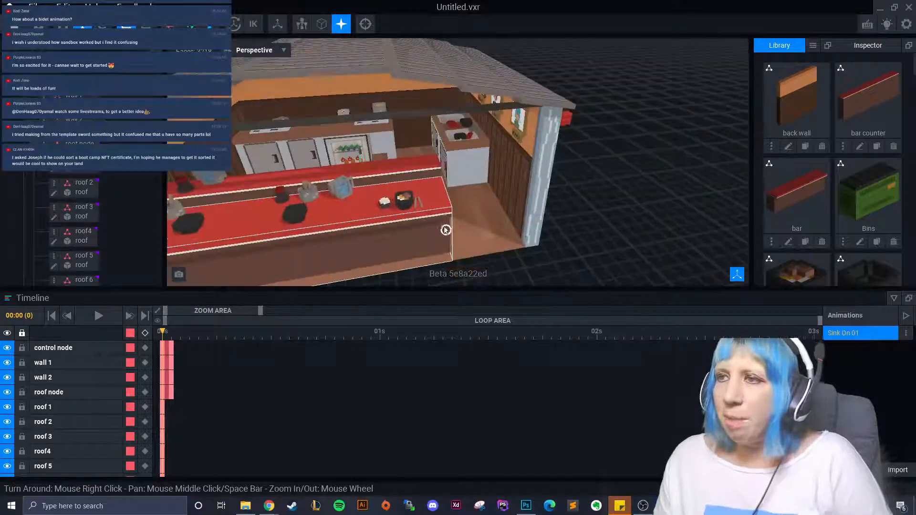
pyautogui.scroll(-3, 464, 225)
pyautogui.scroll(1, 464, 222)
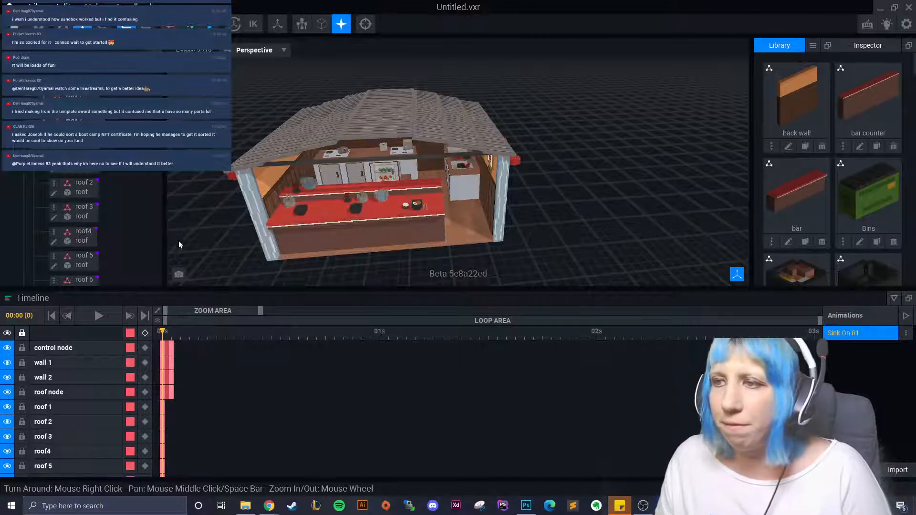
pyautogui.hotkey('alt', 'F4')
pyautogui.click(478, 182)
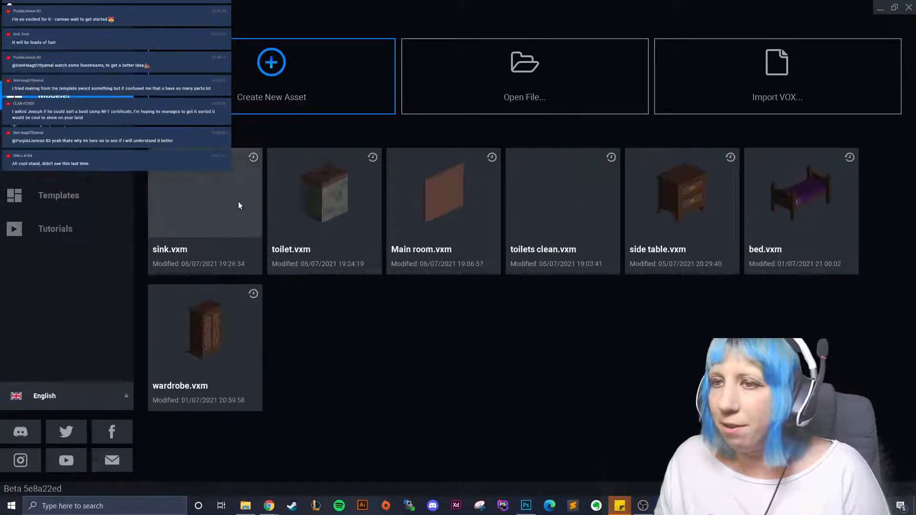
# - Reopen sink.vxm and pick dark brown #634332 as the working colour
pyautogui.click(213, 192)
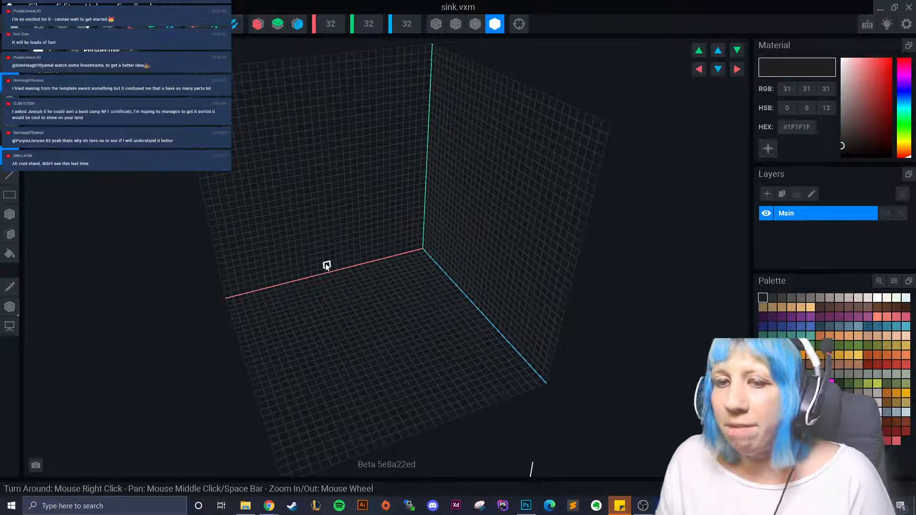
pyautogui.moveTo(320, 260); pyautogui.dragTo(341, 245, button='right')
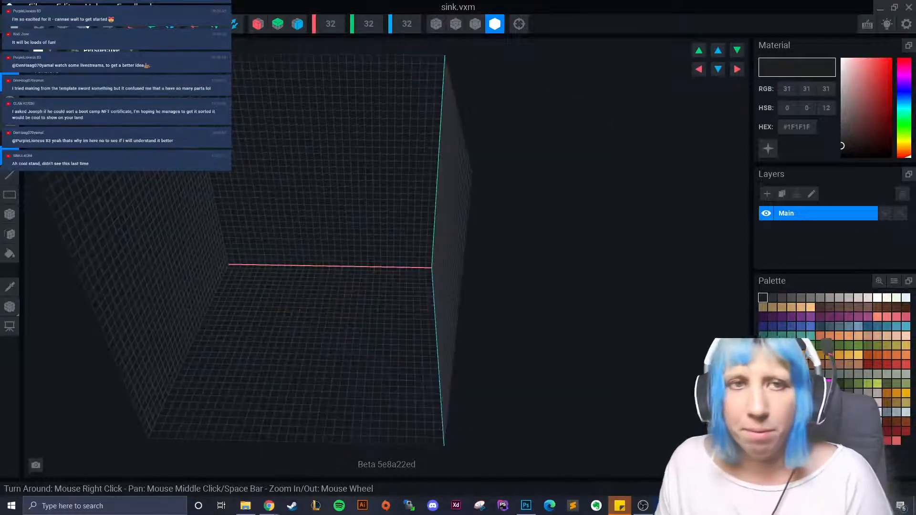
pyautogui.moveTo(319, 306); pyautogui.dragTo(275, 347, button='right')
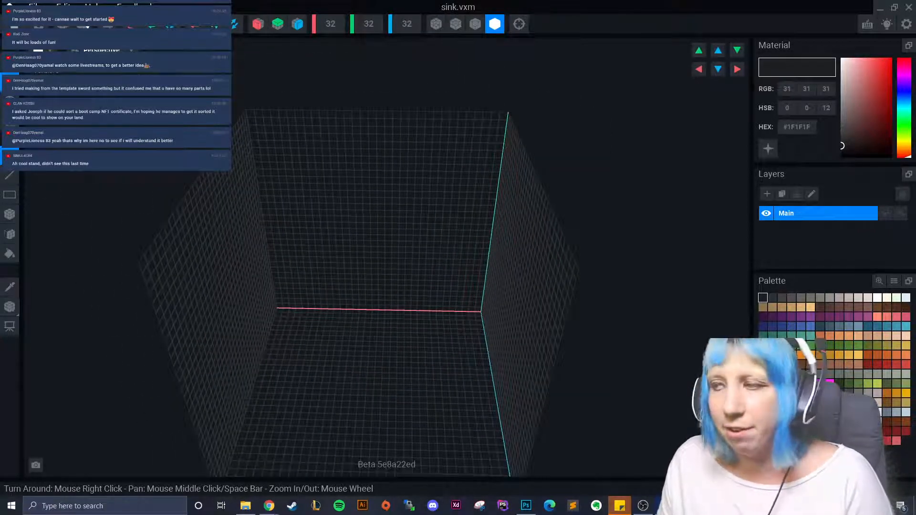
pyautogui.click(839, 374)
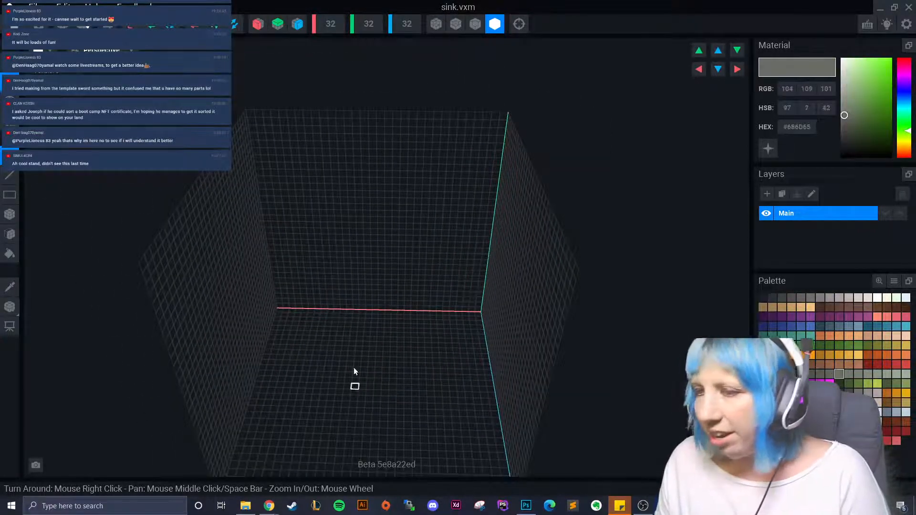
pyautogui.moveTo(354, 369); pyautogui.dragTo(500, 368, button='right')
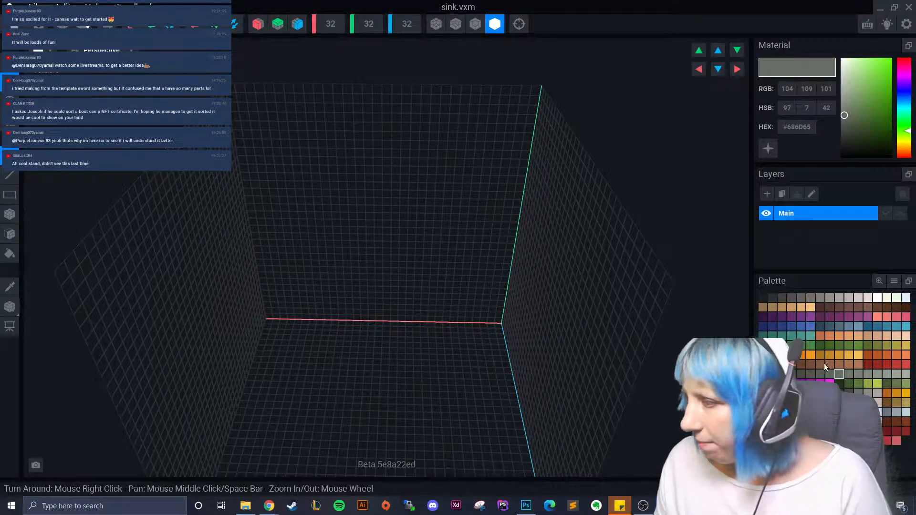
pyautogui.click(821, 365)
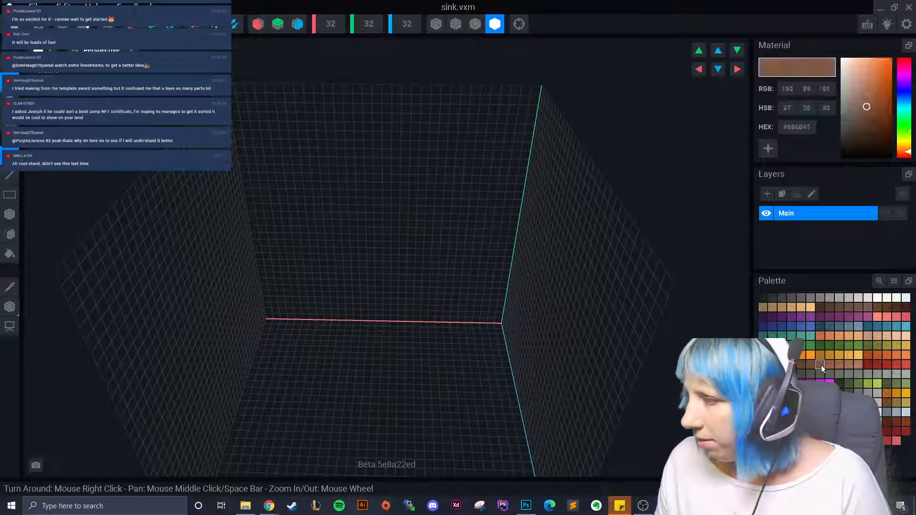
pyautogui.click(807, 365)
# - Select the Box Tool and narrow the volume width from 32 to 25
pyautogui.moveTo(596, 310); pyautogui.dragTo(31, 201, button='right')
pyautogui.click(10, 214)
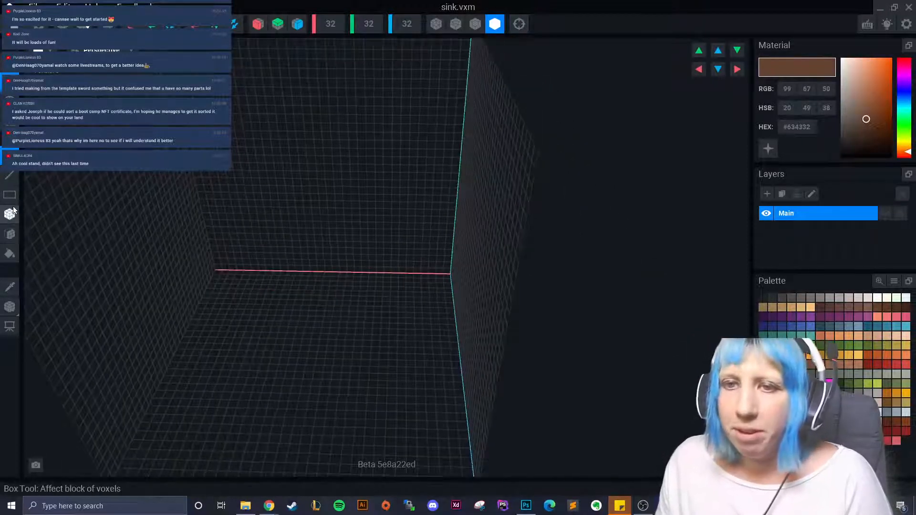
pyautogui.moveTo(191, 276); pyautogui.dragTo(277, 241, button='right')
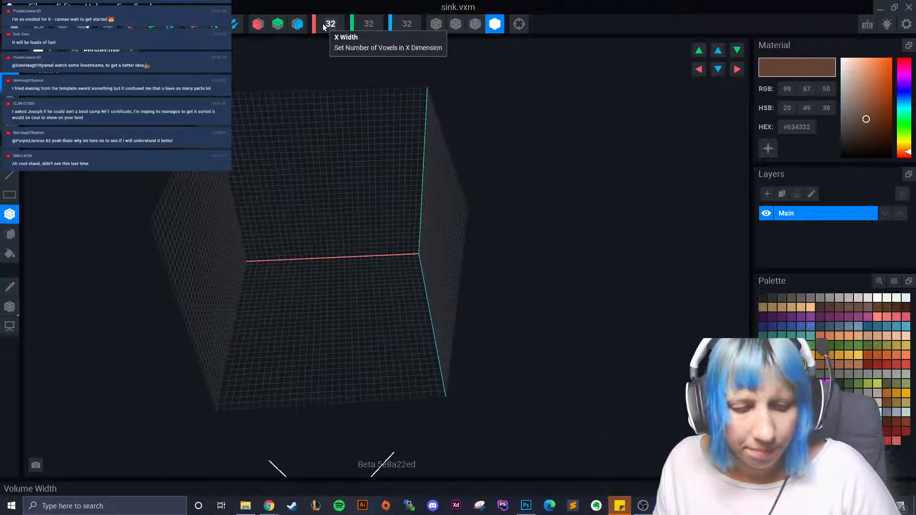
pyautogui.moveTo(323, 24); pyautogui.dragTo(296, 189)
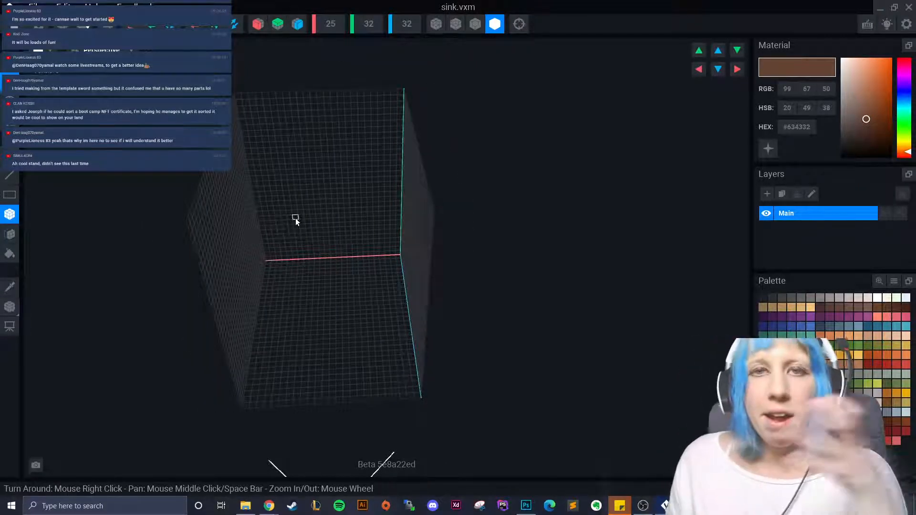
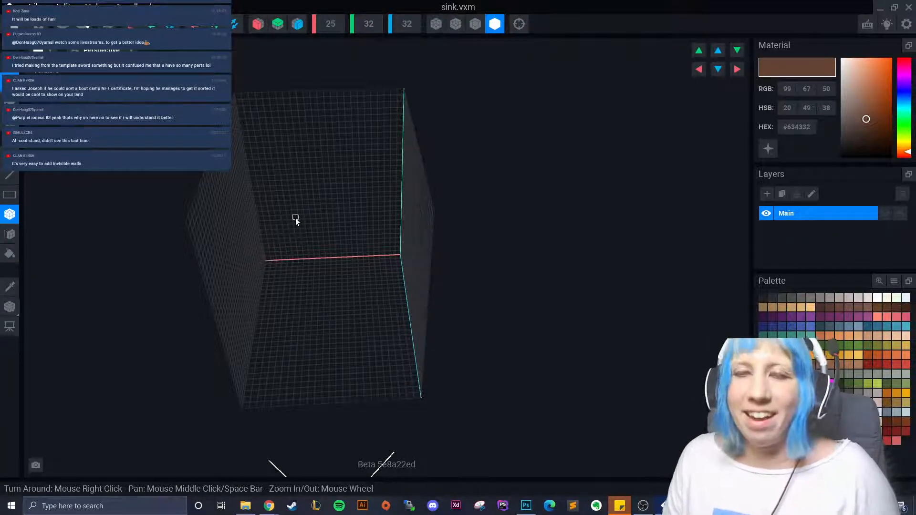
# - Box-drag a dark brown #634332 voxel block across most of the grid and orbit to check it
pyautogui.scroll(5, 296, 218)
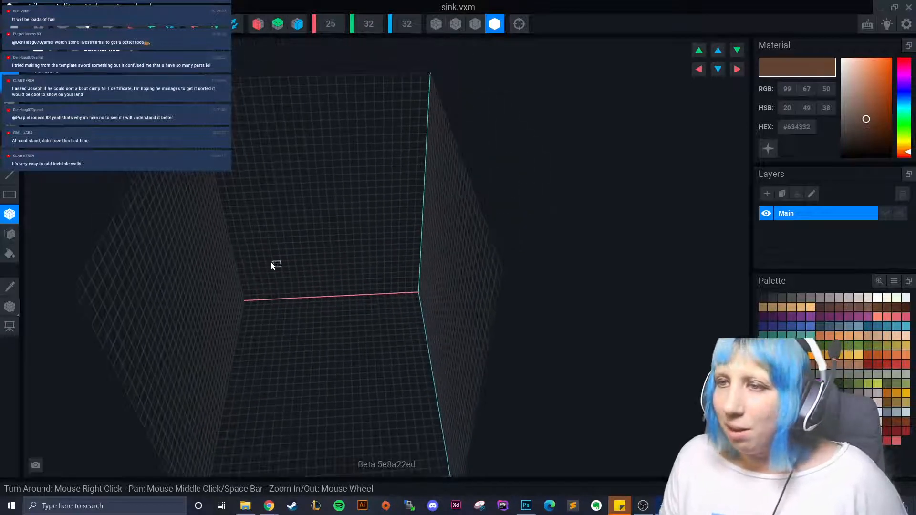
pyautogui.moveTo(224, 200); pyautogui.dragTo(429, 415)
pyautogui.moveTo(429, 415); pyautogui.dragTo(403, 395, button='right')
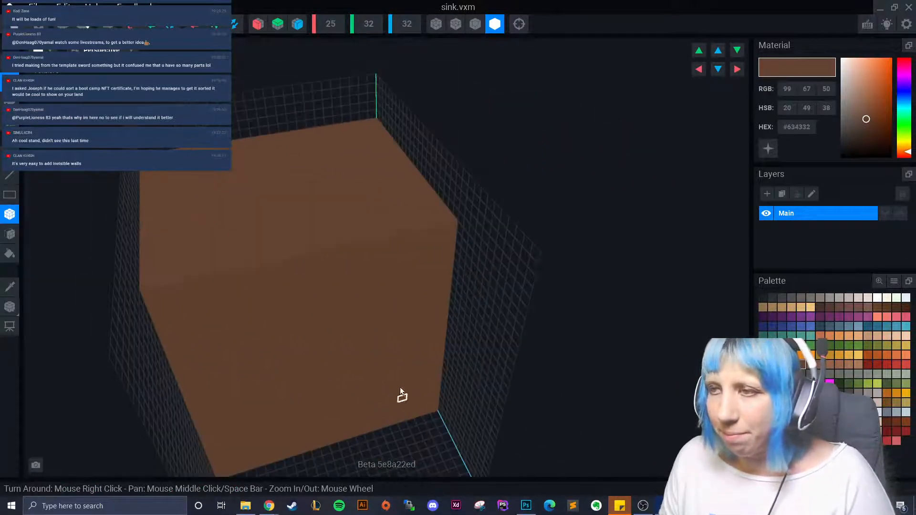
pyautogui.moveTo(382, 191); pyautogui.dragTo(357, 293, button='right')
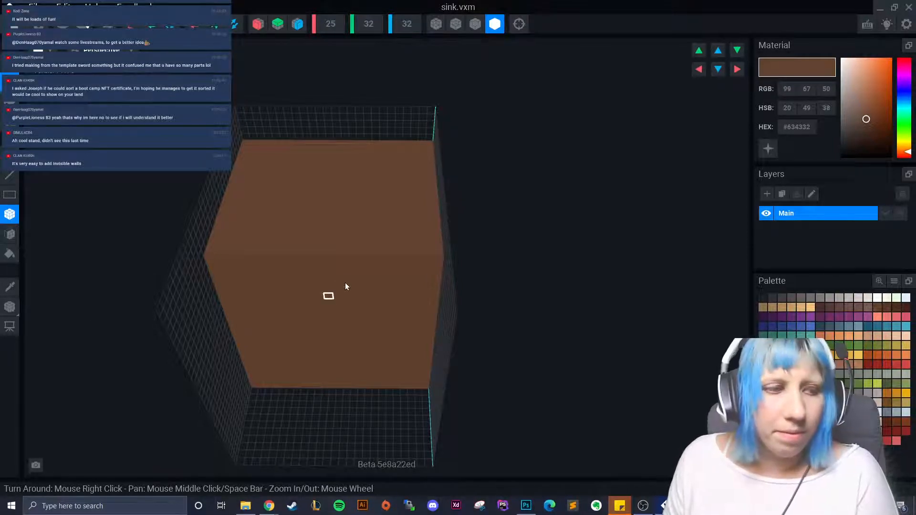
pyautogui.moveTo(373, 309); pyautogui.dragTo(356, 317, button='right')
pyautogui.click(9, 234)
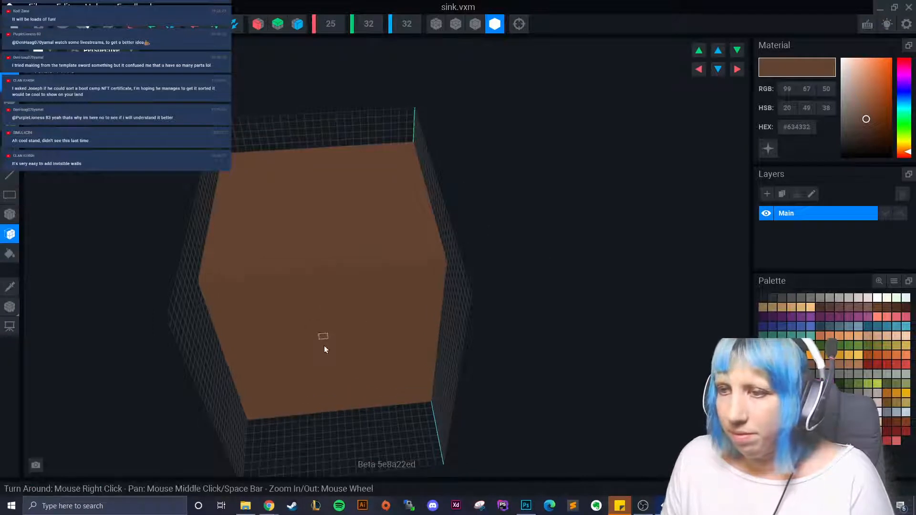
pyautogui.moveTo(324, 346); pyautogui.dragTo(327, 355, button='right')
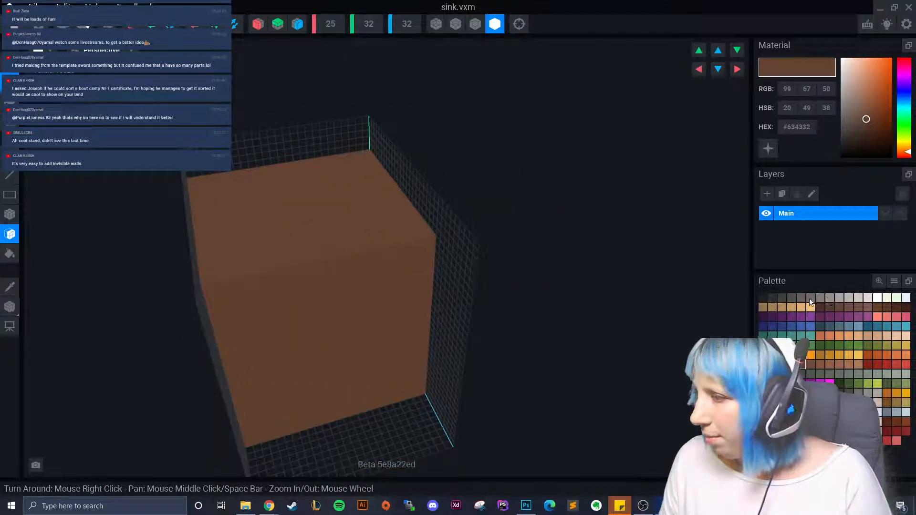
# - Pick a light grey swatch and paint the brown block's top face grey
pyautogui.click(811, 372)
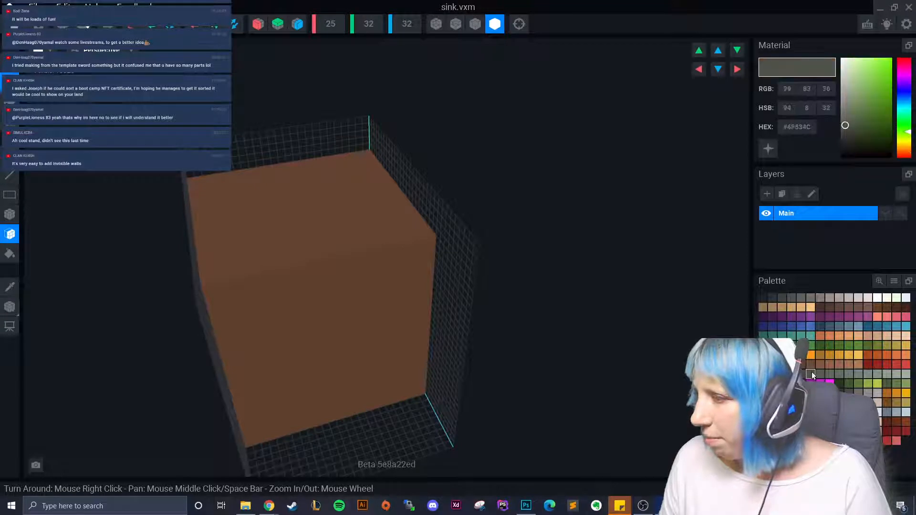
pyautogui.click(817, 296)
pyautogui.click(810, 298)
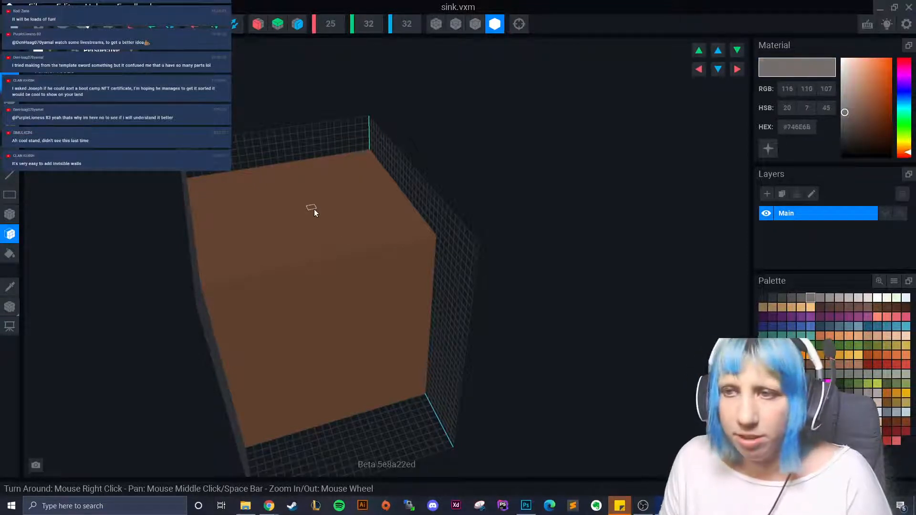
pyautogui.click(314, 224)
pyautogui.moveTo(299, 225); pyautogui.dragTo(299, 220, button='right')
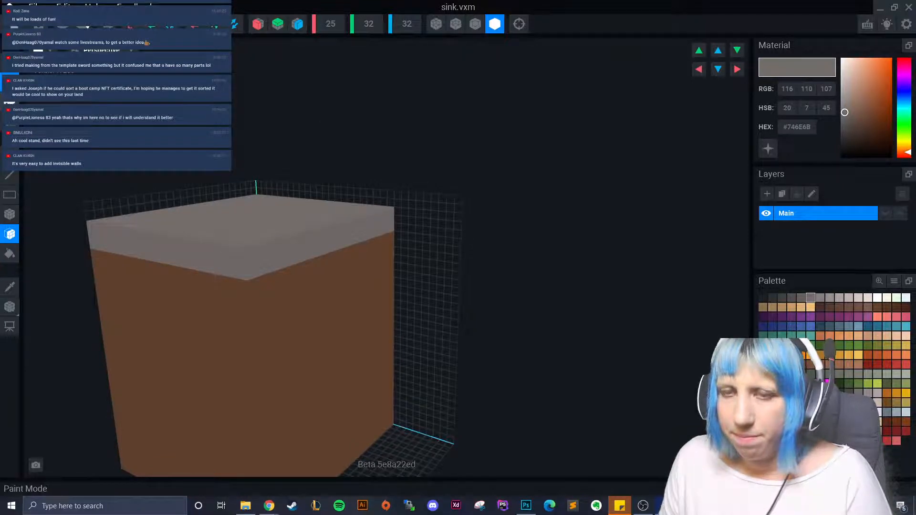
pyautogui.moveTo(200, 257); pyautogui.dragTo(225, 255, button='right')
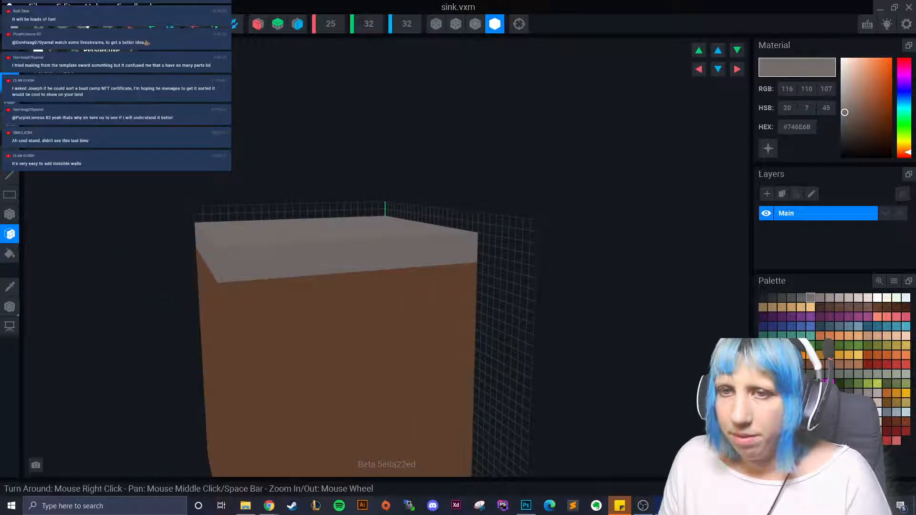
# - Box a grey slab over the top front corner plus a grey strip along the front edge
pyautogui.click(10, 214)
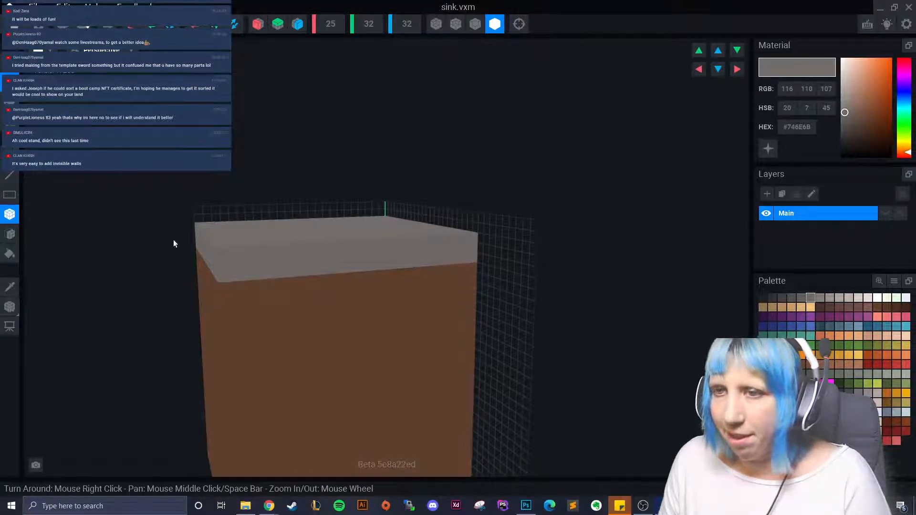
pyautogui.moveTo(220, 256)
pyautogui.mouseDown()
pyautogui.moveTo(436, 327)
pyautogui.moveTo(470, 318)
pyautogui.mouseUp()
pyautogui.moveTo(470, 319); pyautogui.dragTo(276, 380, button='right')
pyautogui.moveTo(230, 350); pyautogui.dragTo(496, 349)
pyautogui.moveTo(496, 348); pyautogui.dragTo(347, 367, button='right')
pyautogui.moveTo(399, 296); pyautogui.dragTo(231, 311, button='right')
# - Extend the grey slab on the front-left side with the Face tool so it overhangs
pyautogui.click(10, 233)
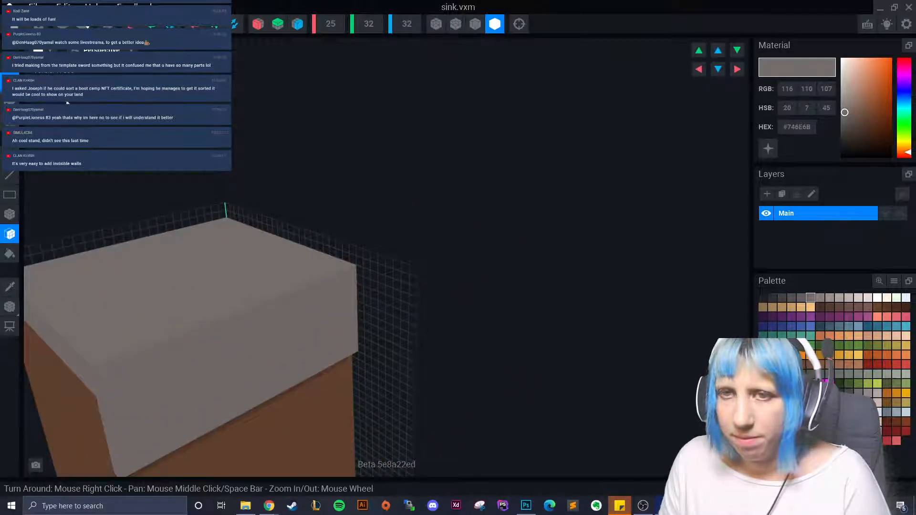
pyautogui.moveTo(80, 282); pyautogui.dragTo(279, 325, button='right')
pyautogui.moveTo(278, 324); pyautogui.dragTo(279, 352)
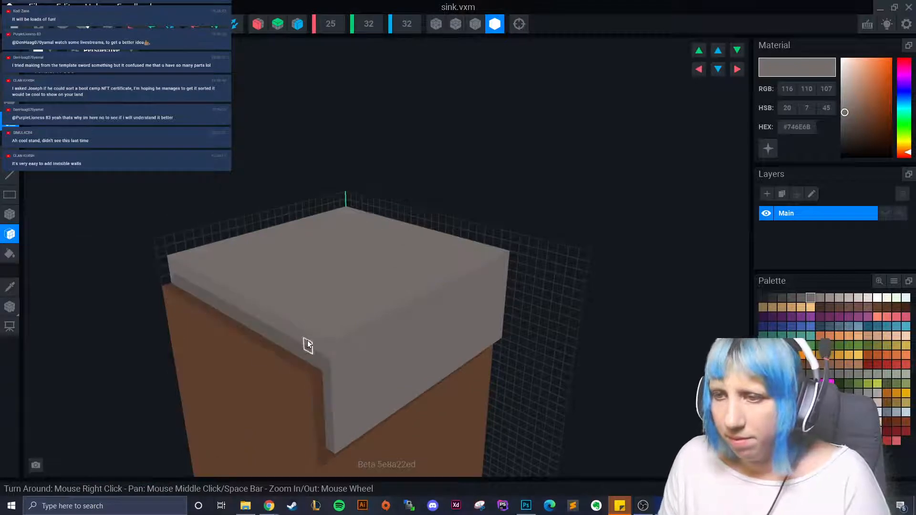
pyautogui.moveTo(308, 344); pyautogui.dragTo(355, 322, button='right')
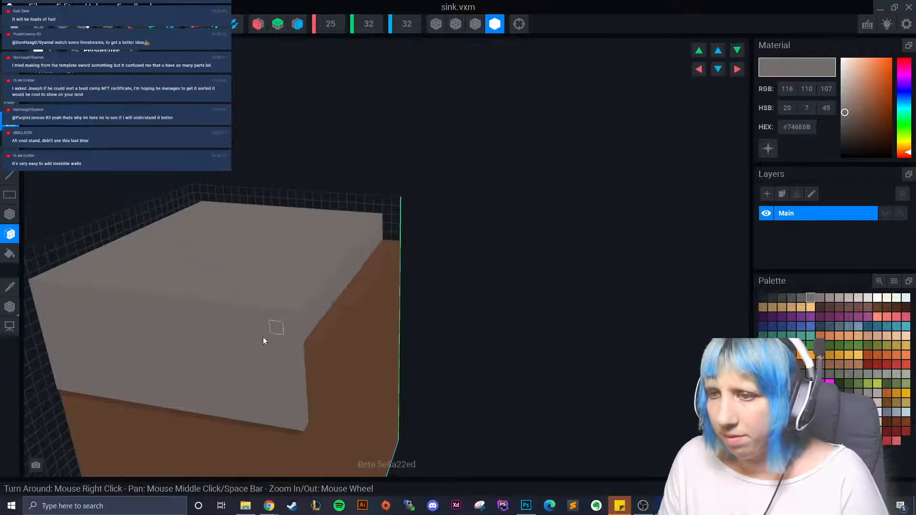
pyautogui.moveTo(266, 333); pyautogui.dragTo(319, 339, button='right')
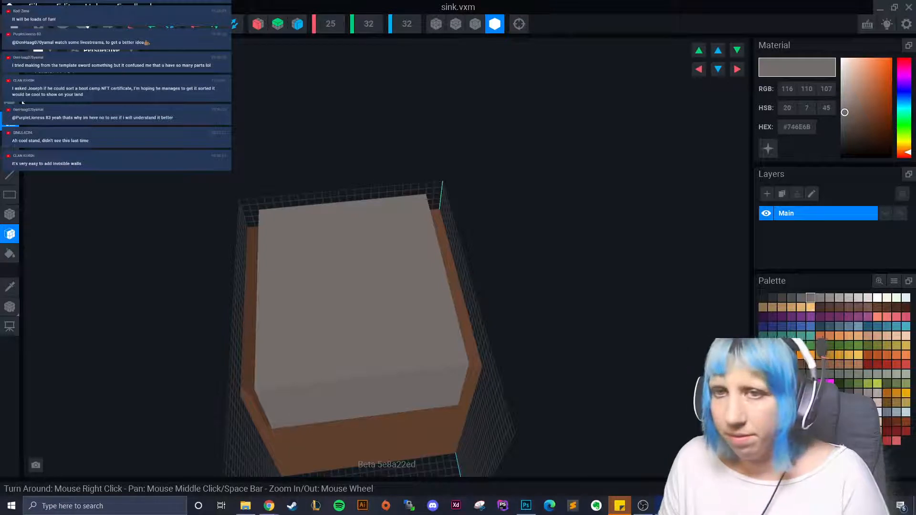
# - Box-drag a rectangular recess into the grey top, widening it toward the left edge
pyautogui.press('b')
pyautogui.moveTo(291, 248); pyautogui.dragTo(430, 339)
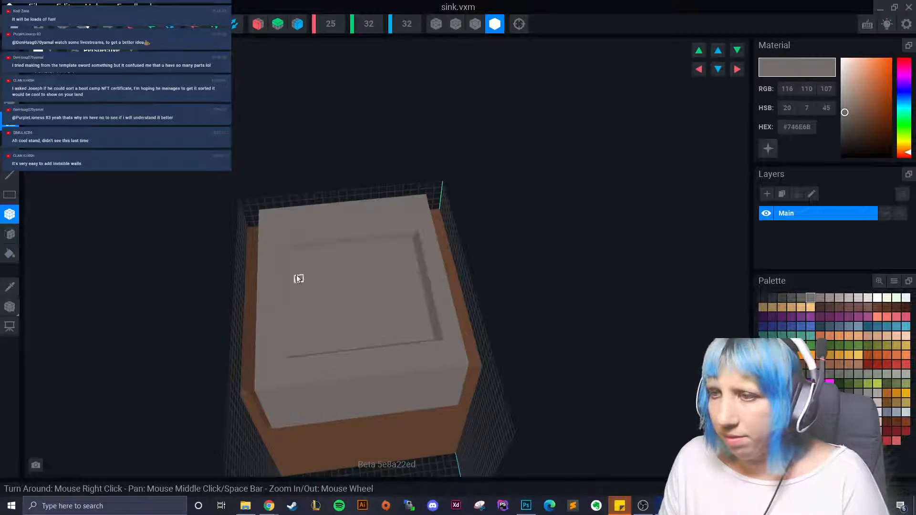
pyautogui.moveTo(280, 247); pyautogui.dragTo(414, 233)
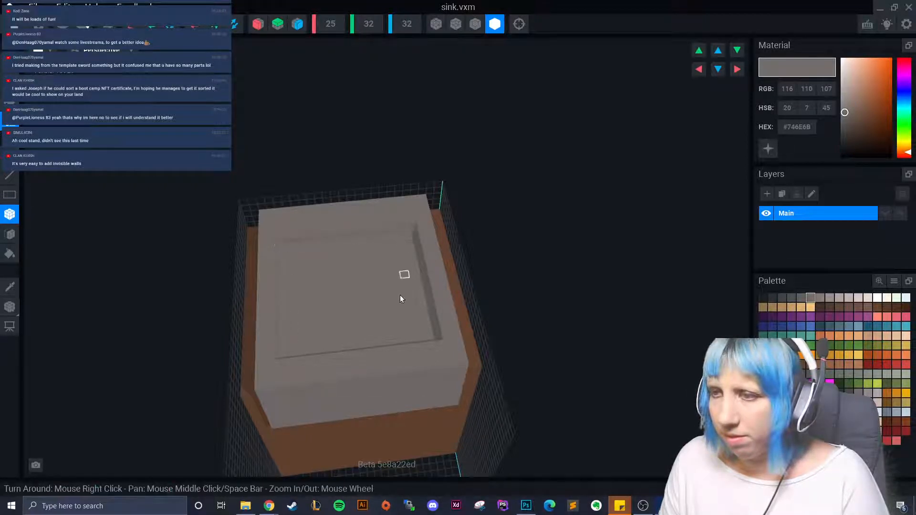
pyautogui.moveTo(389, 334); pyautogui.dragTo(407, 381, button='right')
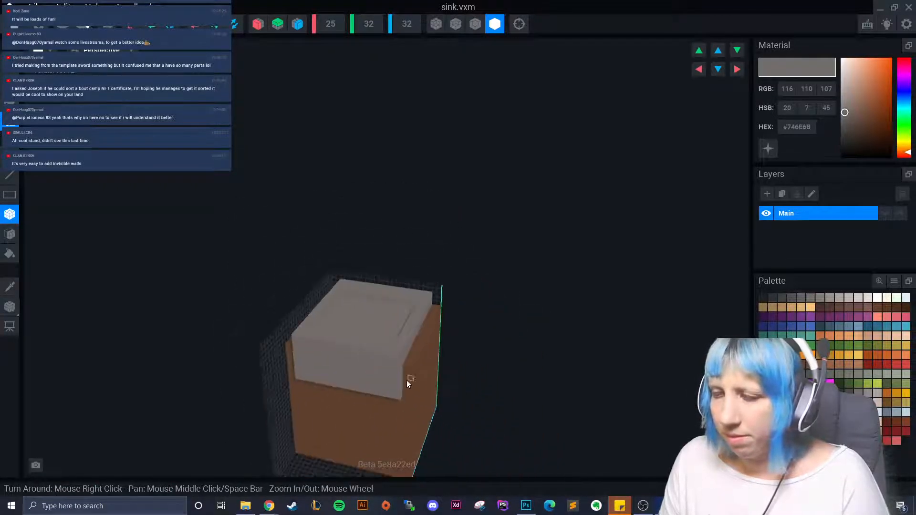
pyautogui.moveTo(334, 385); pyautogui.dragTo(331, 384, button='right')
pyautogui.moveTo(383, 319); pyautogui.dragTo(327, 402, button='right')
# - Trim the volume to 25×30×24 and carve the basin into the grey top
pyautogui.click(108, 24)
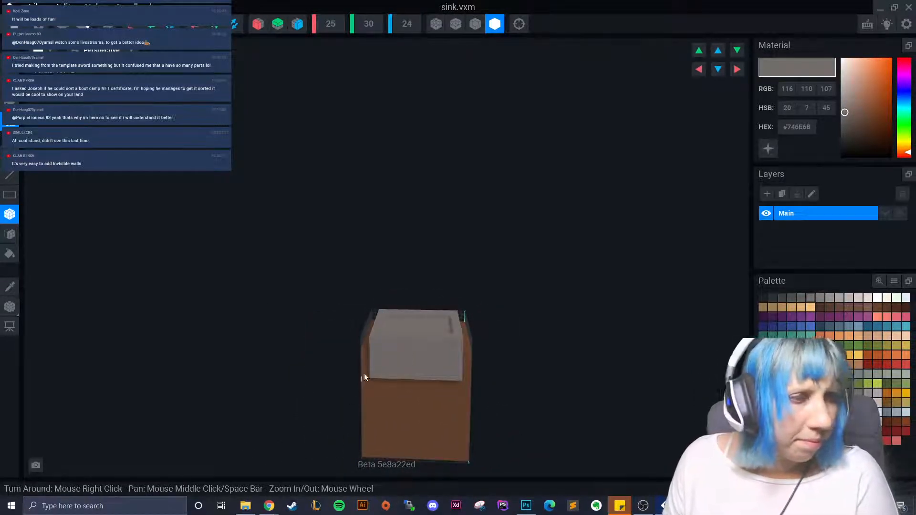
pyautogui.moveTo(364, 373); pyautogui.dragTo(364, 350, button='right')
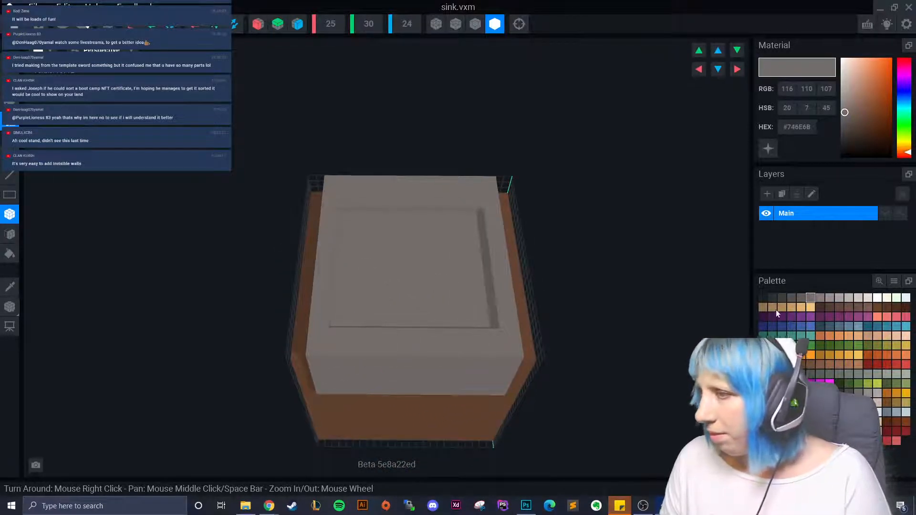
pyautogui.click(801, 298)
pyautogui.moveTo(500, 325); pyautogui.dragTo(441, 272, button='right')
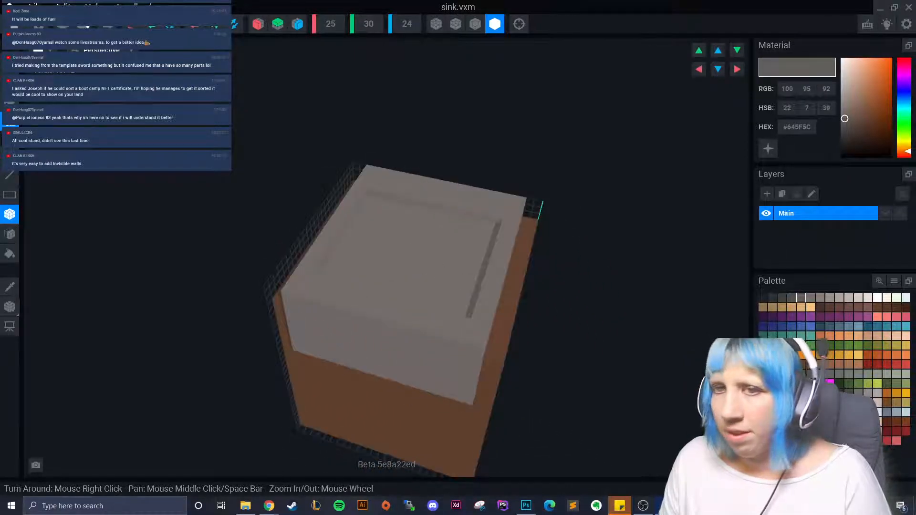
pyautogui.click(10, 234)
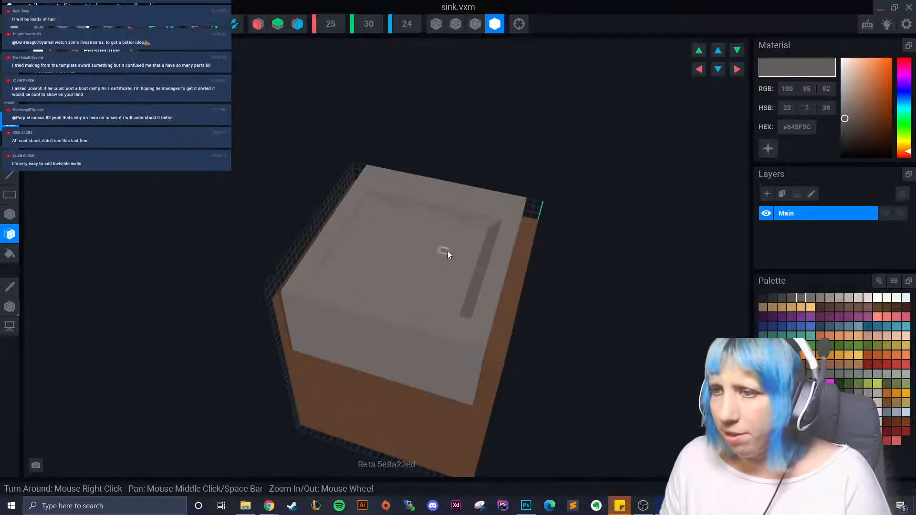
pyautogui.click(441, 265)
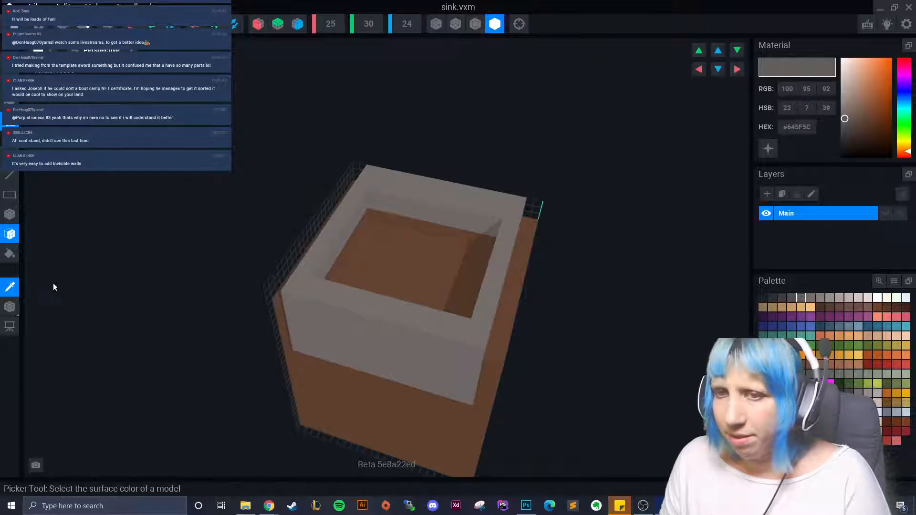
# - Line the basin floor and inner walls with darker grey, undoing an accidental bucket fill
pyautogui.keyDown('alt'); pyautogui.click(416, 198); pyautogui.keyUp('alt')
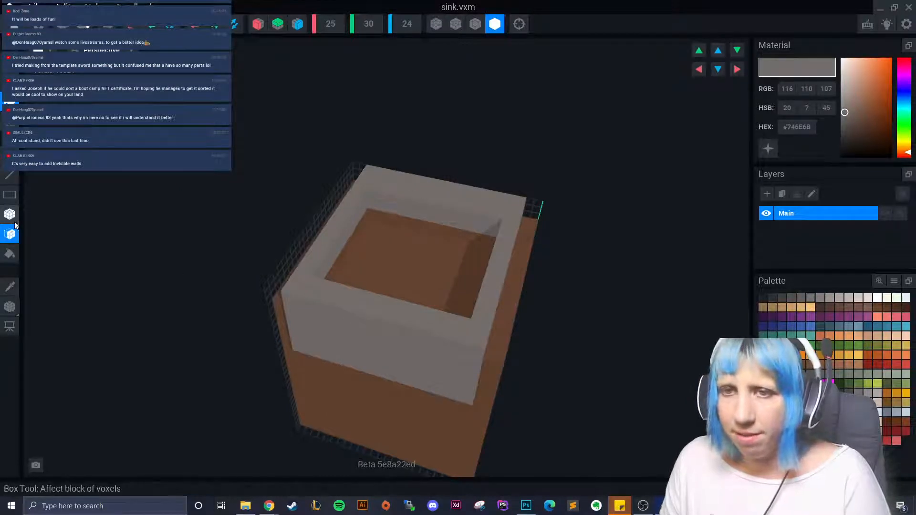
pyautogui.click(11, 253)
pyautogui.click(405, 241)
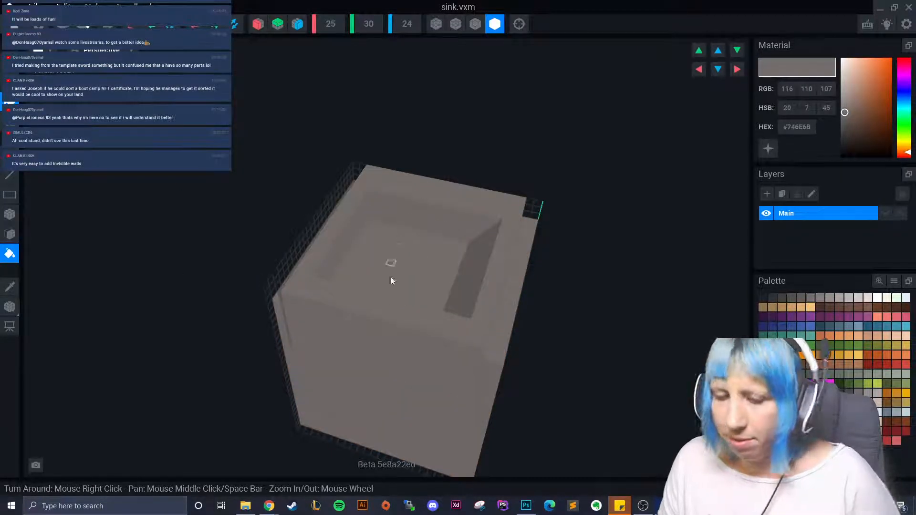
pyautogui.hotkey('ctrl', 'z')
pyautogui.click(10, 233)
pyautogui.click(387, 249)
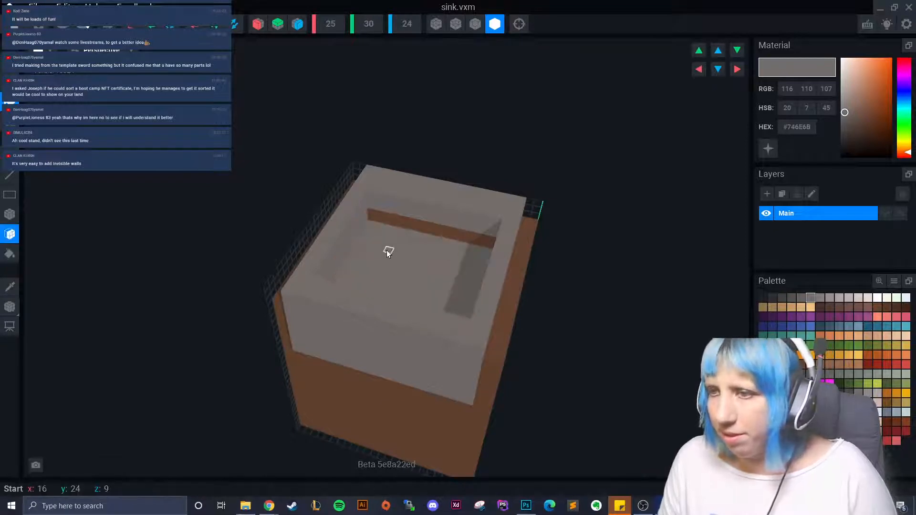
pyautogui.click(413, 229)
pyautogui.moveTo(428, 257); pyautogui.dragTo(878, 349, button='right')
pyautogui.click(794, 299)
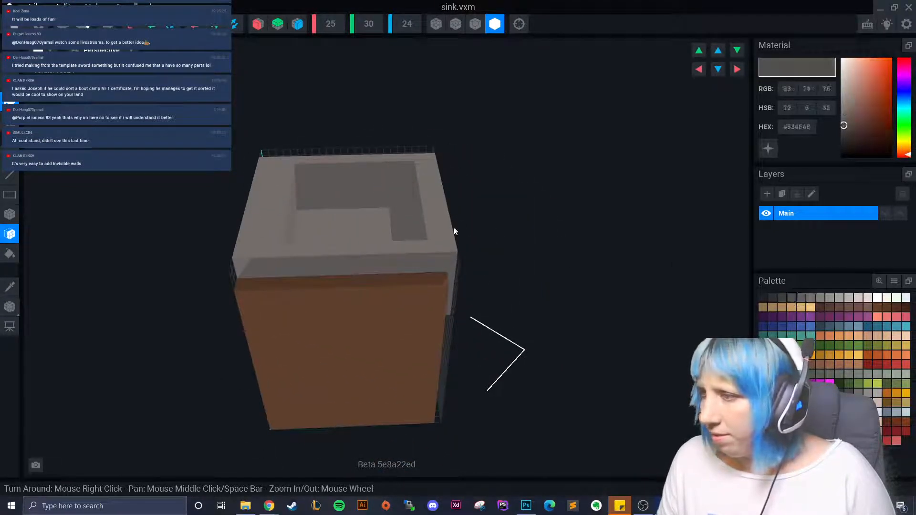
pyautogui.moveTo(454, 227); pyautogui.dragTo(325, 256, button='right')
pyautogui.scroll(3, 412, 286)
pyautogui.moveTo(412, 285); pyautogui.dragTo(466, 321, button='right')
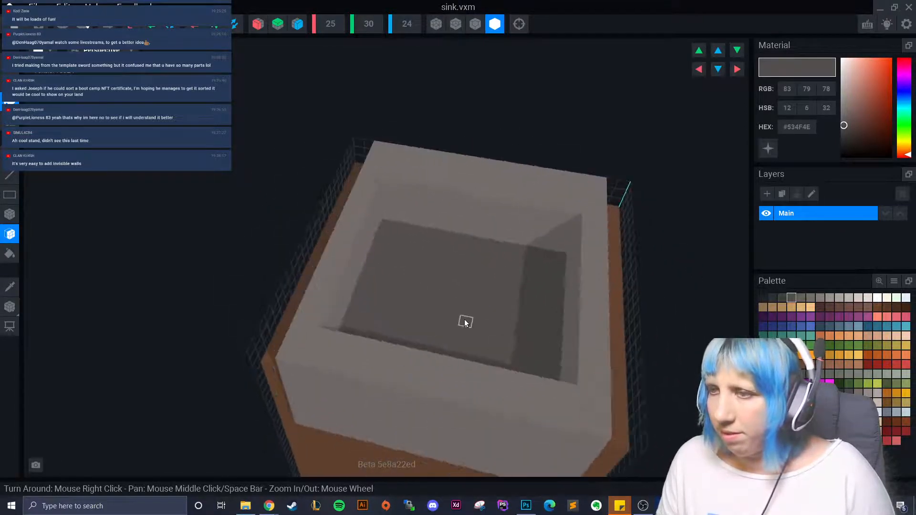
# - Draw a dark grey cross-shaped drain on the basin floor
pyautogui.click(773, 298)
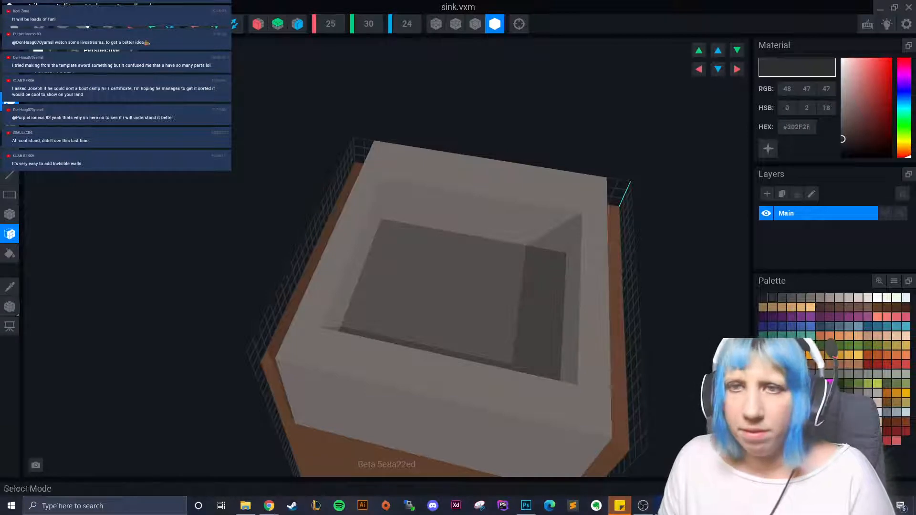
pyautogui.click(9, 215)
pyautogui.moveTo(465, 286); pyautogui.dragTo(462, 260, button='right')
pyautogui.moveTo(462, 260); pyautogui.dragTo(412, 245, button='middle')
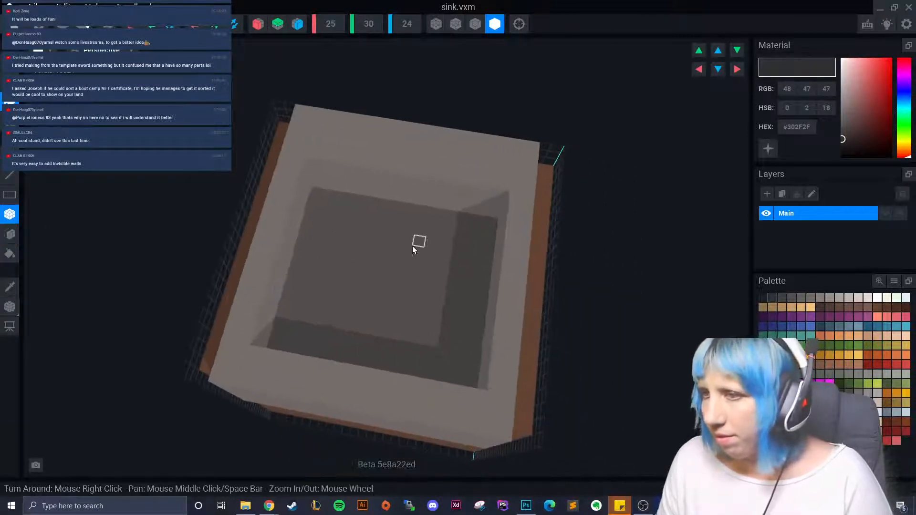
pyautogui.moveTo(385, 238); pyautogui.dragTo(403, 271)
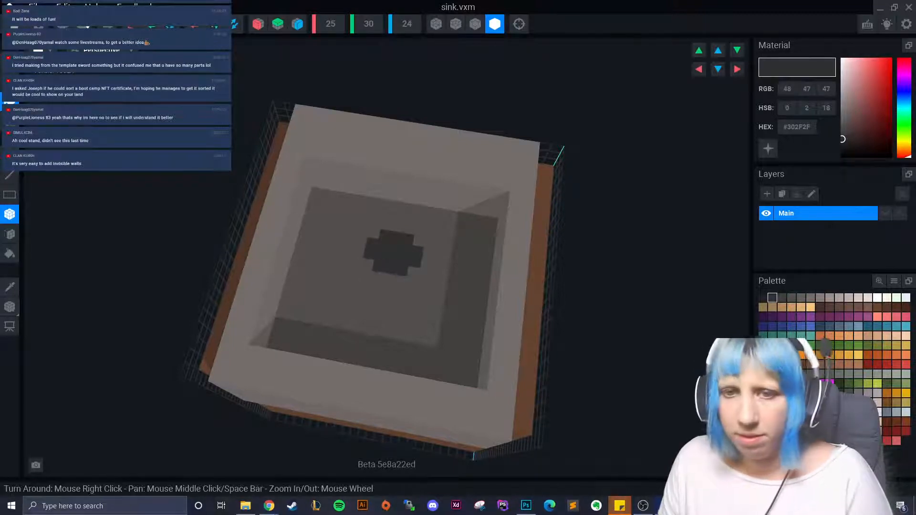
# - Add a near-black #1F1F1F centre to the drain and inspect it from above
pyautogui.click(762, 298)
pyautogui.moveTo(382, 253); pyautogui.dragTo(400, 253)
pyautogui.moveTo(401, 253); pyautogui.dragTo(317, 342, button='right')
pyautogui.scroll(-5, 357, 313)
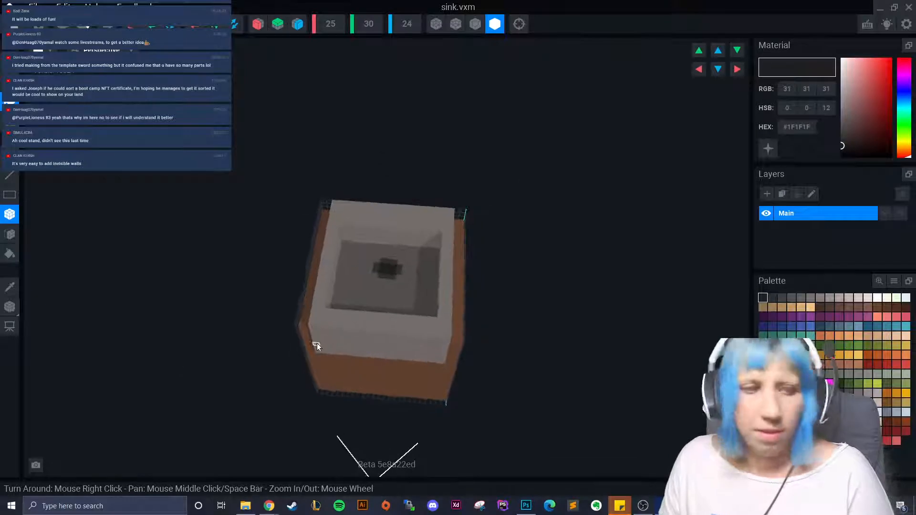
pyautogui.scroll(3, 422, 295)
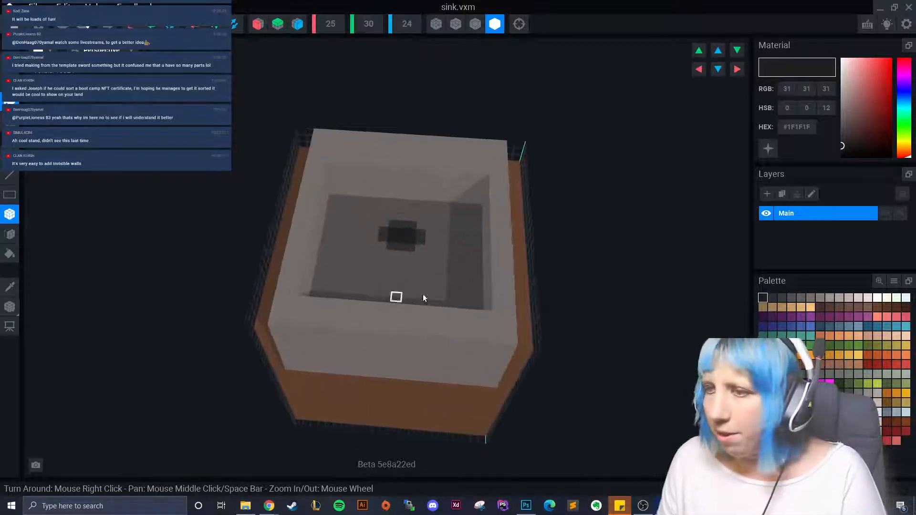
pyautogui.moveTo(423, 294)
pyautogui.mouseDown(button='right')
pyautogui.moveTo(412, 282)
pyautogui.moveTo(416, 289)
pyautogui.mouseUp(button='right')
pyautogui.scroll(3, 415, 284)
pyautogui.scroll(2, 419, 282)
pyautogui.scroll(-4, 417, 298)
pyautogui.moveTo(419, 323); pyautogui.dragTo(409, 337, button='right')
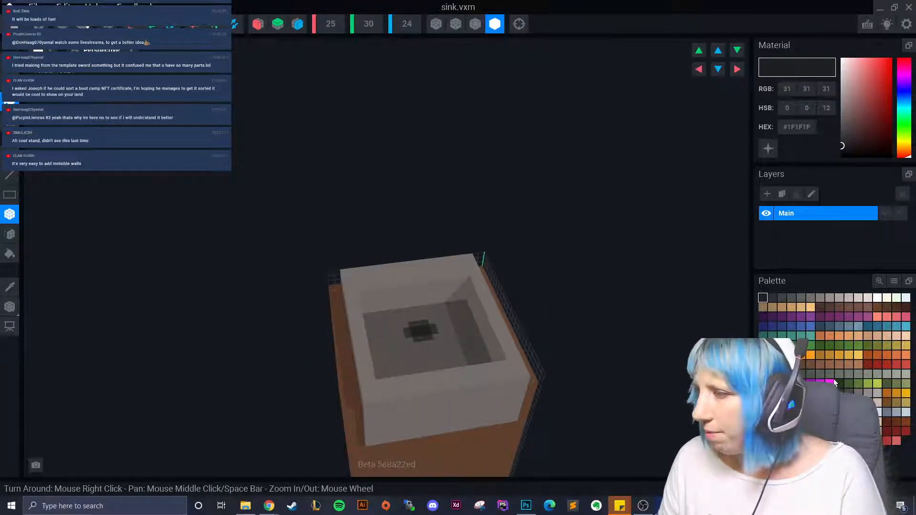
# - Place a light grey box on the sink's back rim
pyautogui.click(886, 373)
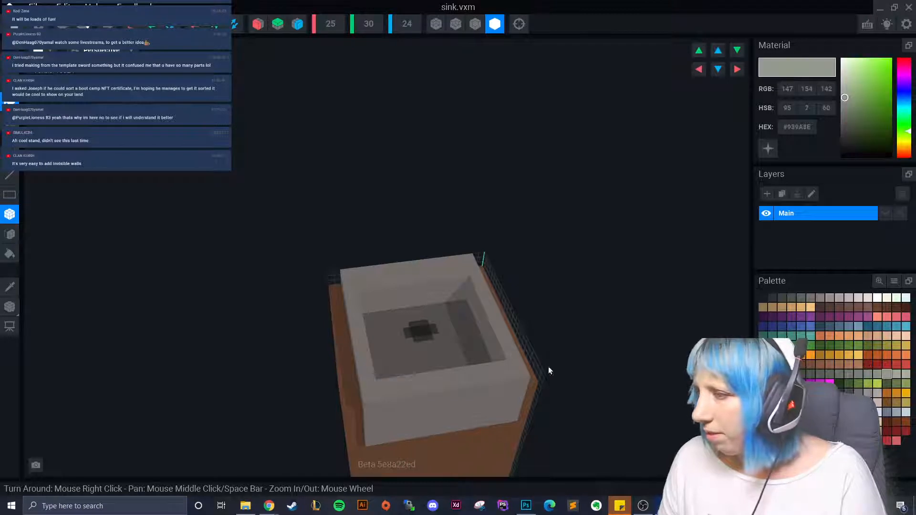
pyautogui.moveTo(548, 367); pyautogui.dragTo(437, 365, button='right')
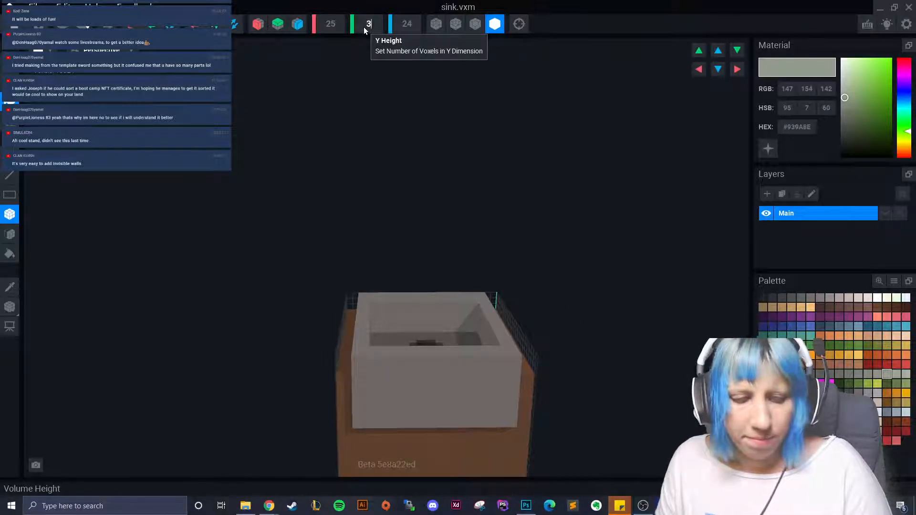
pyautogui.scroll(1, 363, 26)
pyautogui.scroll(5, 410, 328)
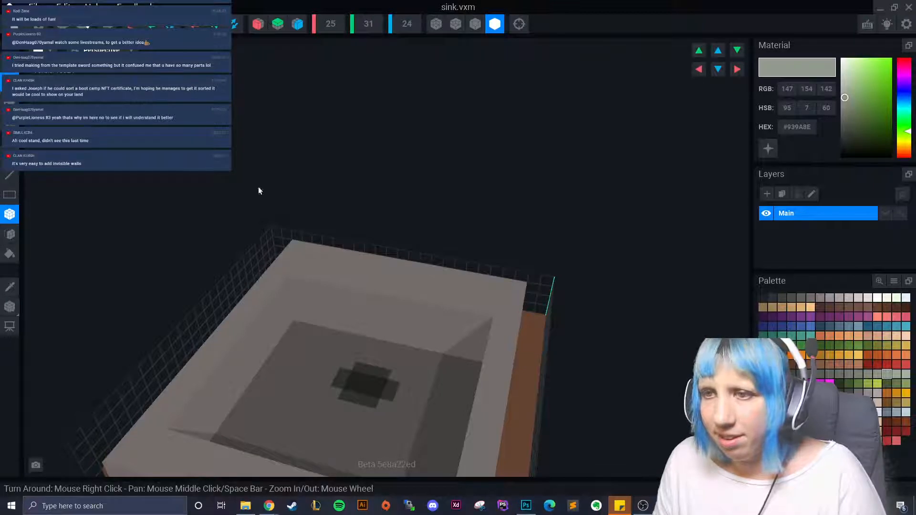
pyautogui.moveTo(312, 254); pyautogui.dragTo(345, 274)
pyautogui.moveTo(346, 273); pyautogui.dragTo(346, 281, button='right')
pyautogui.scroll(3, 344, 286)
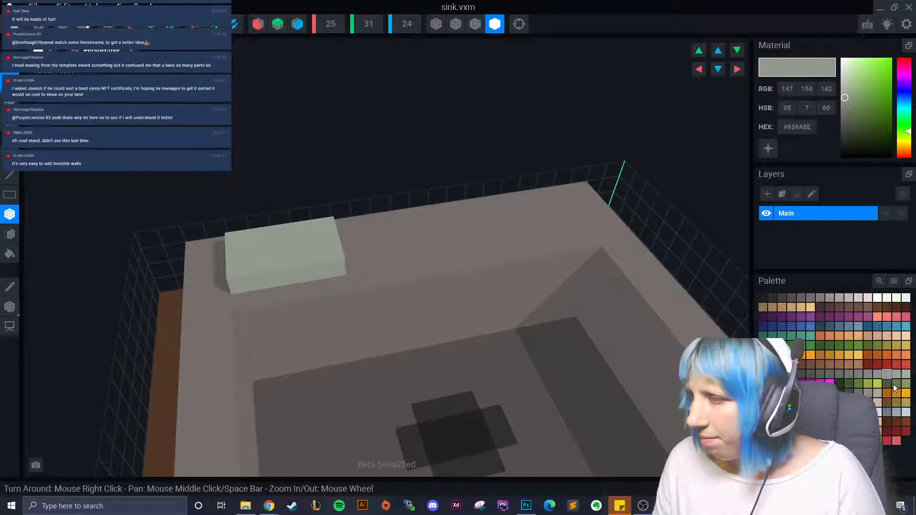
# - Paint olive and dark-green patches on the light block, then select a mid grey
pyautogui.click(905, 383)
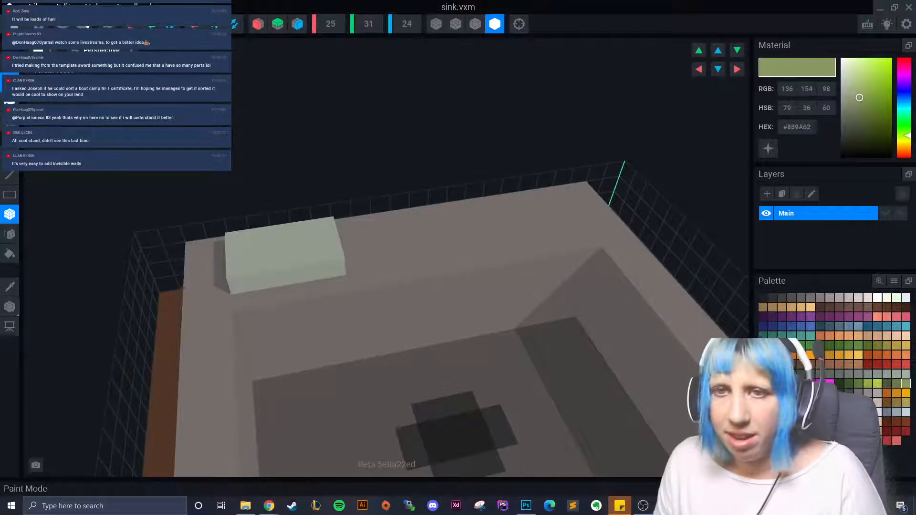
pyautogui.click(330, 241)
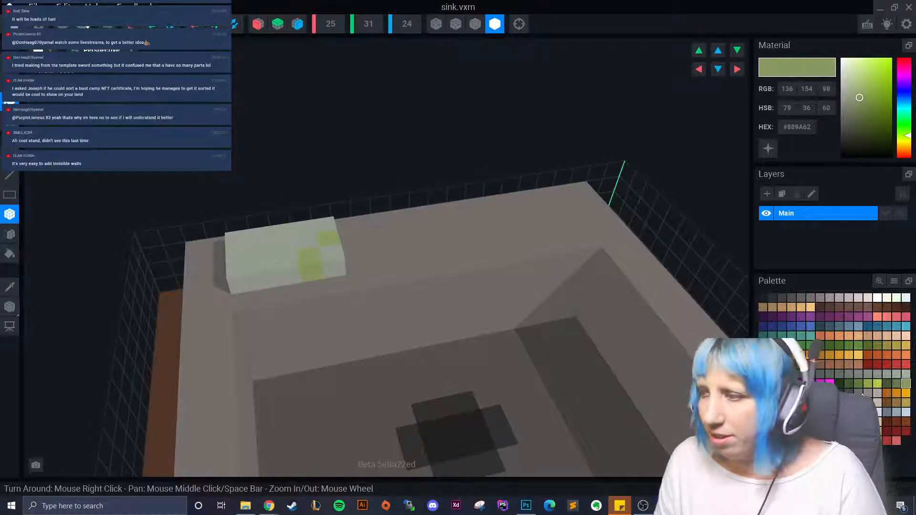
pyautogui.click(896, 383)
pyautogui.click(311, 257)
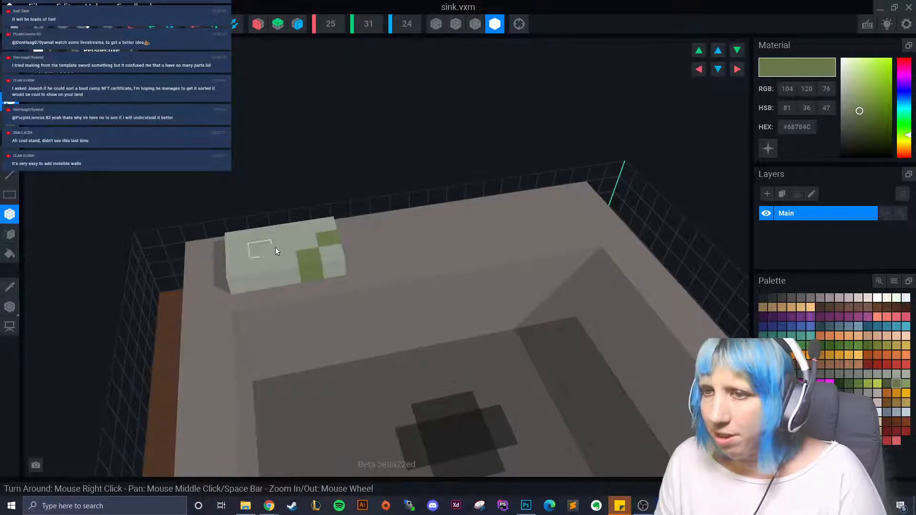
pyautogui.click(256, 253)
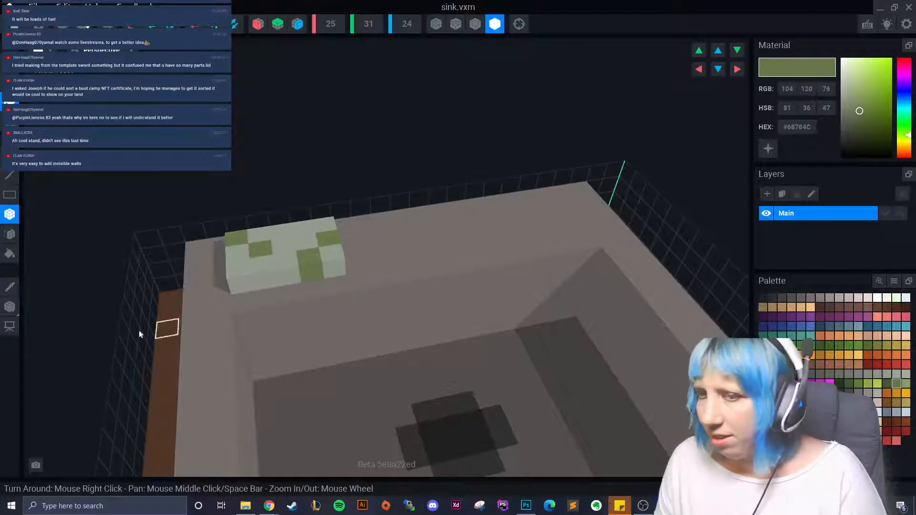
pyautogui.click(10, 286)
pyautogui.click(272, 264)
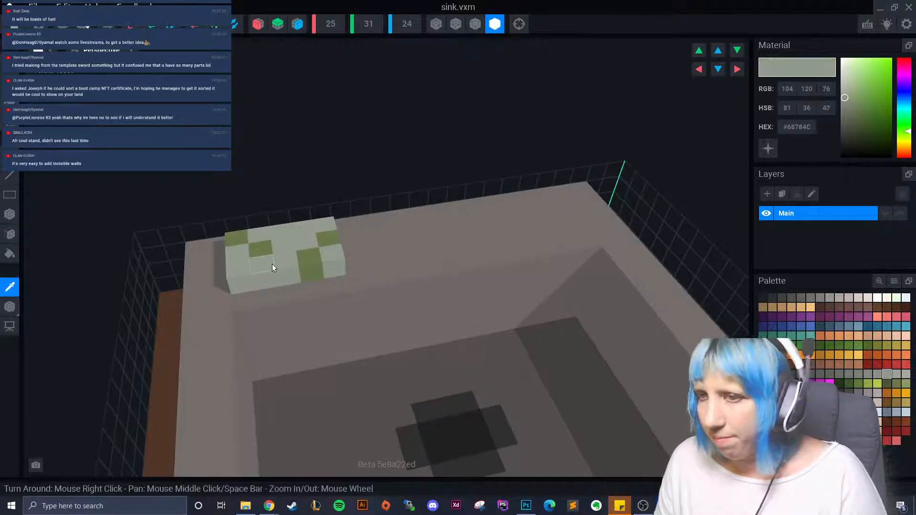
pyautogui.click(868, 376)
pyautogui.click(10, 234)
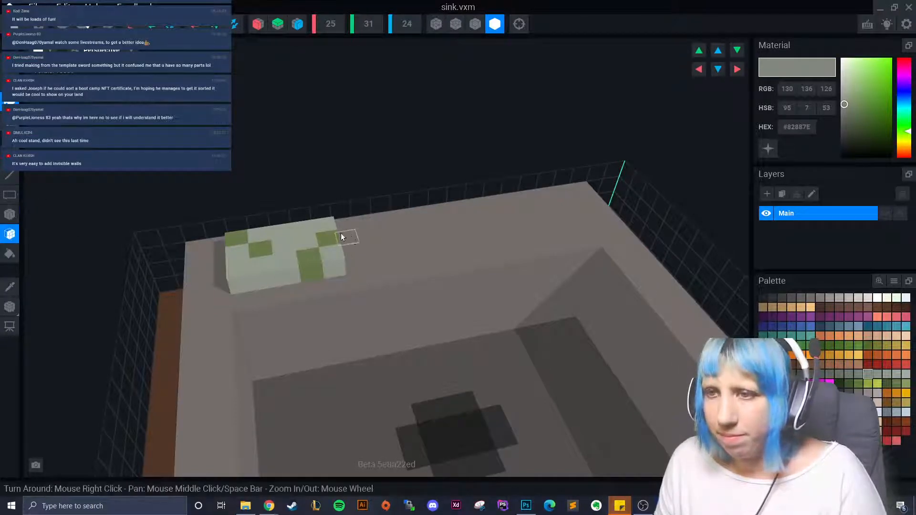
pyautogui.moveTo(311, 267); pyautogui.dragTo(272, 403, button='right')
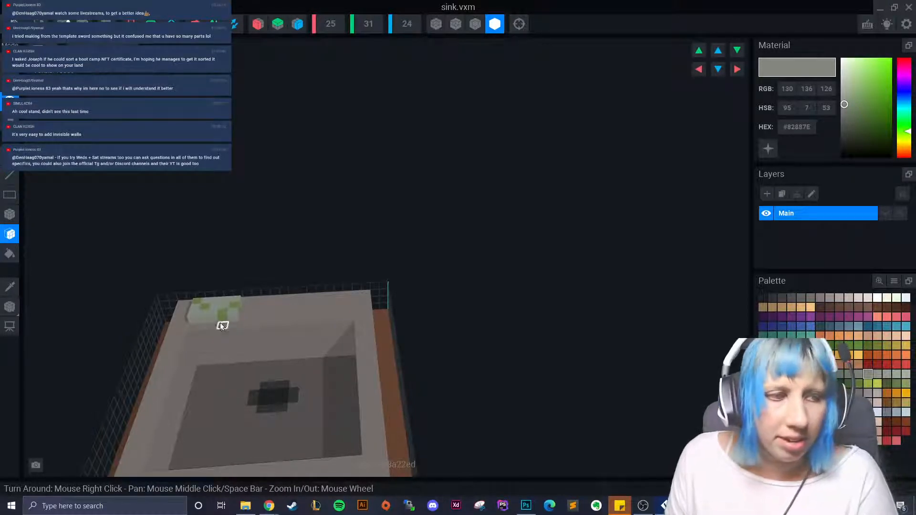
pyautogui.moveTo(76, 362); pyautogui.dragTo(237, 390, button='right')
pyautogui.scroll(5, 237, 370)
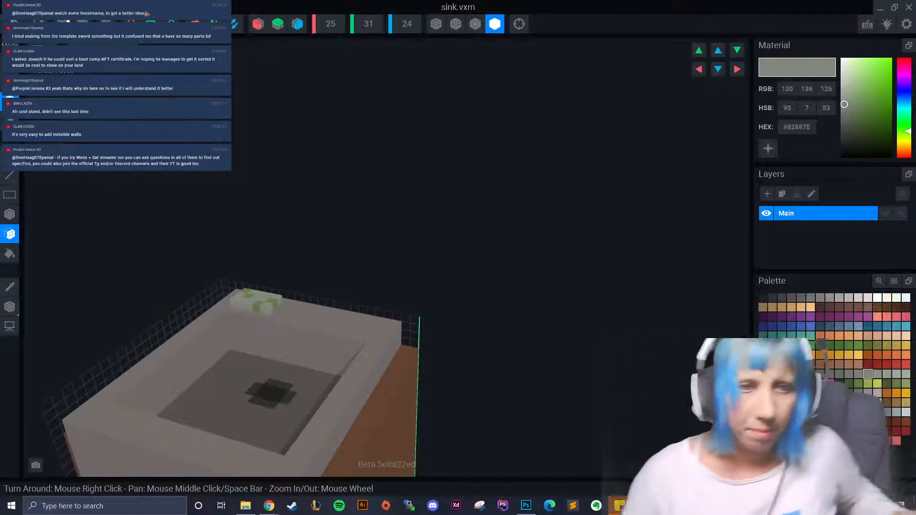
pyautogui.moveTo(121, 480); pyautogui.dragTo(200, 350, button='right')
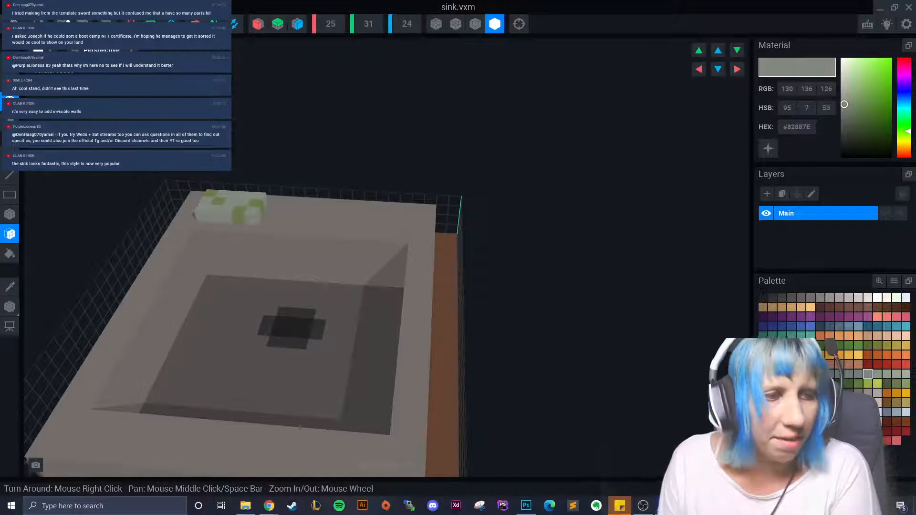
pyautogui.moveTo(318, 392); pyautogui.dragTo(269, 368, button='right')
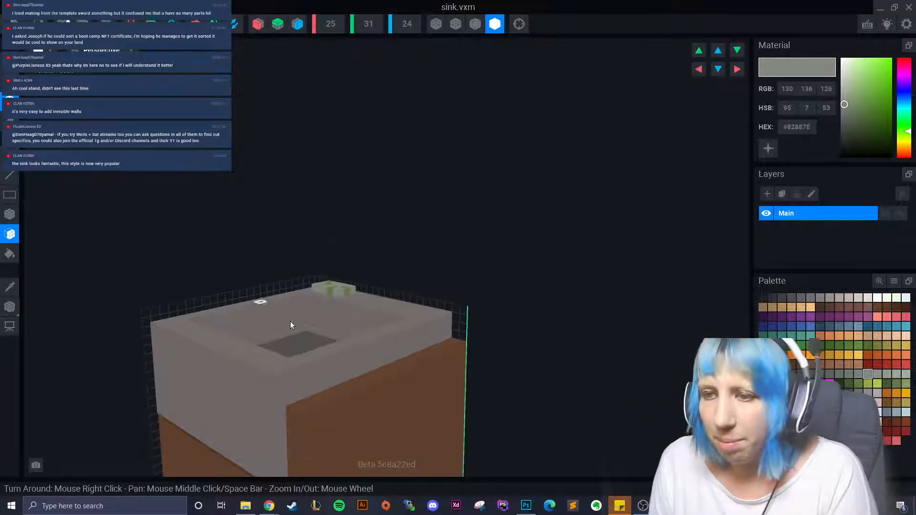
pyautogui.moveTo(290, 322); pyautogui.dragTo(173, 370, button='right')
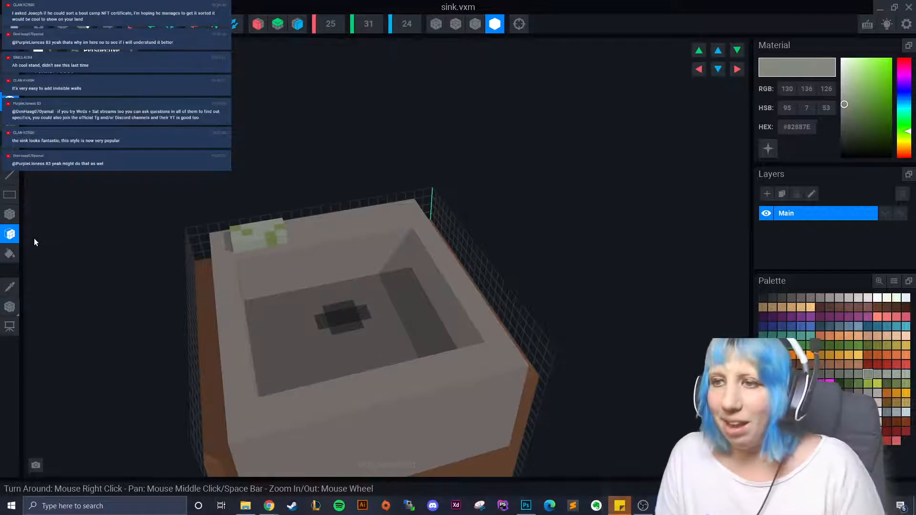
pyautogui.moveTo(70, 249); pyautogui.dragTo(242, 305, button='right')
pyautogui.click(9, 214)
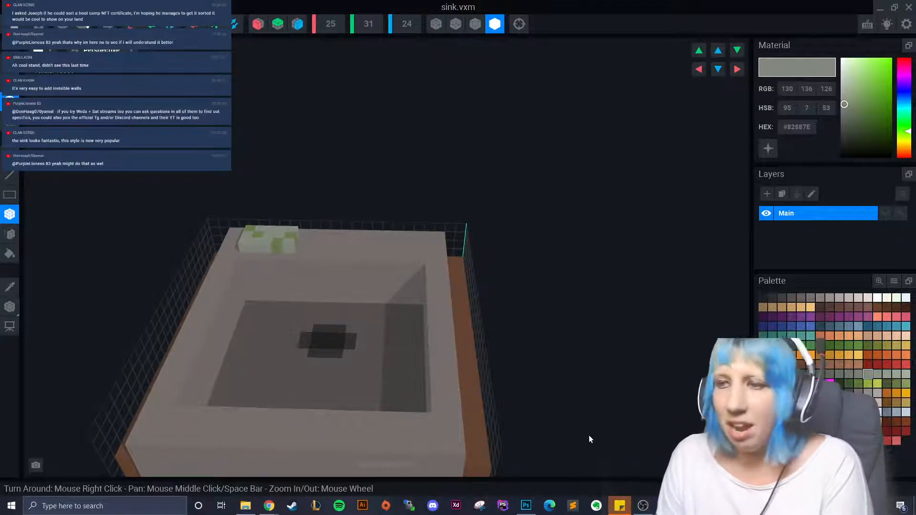
pyautogui.scroll(4, 449, 400)
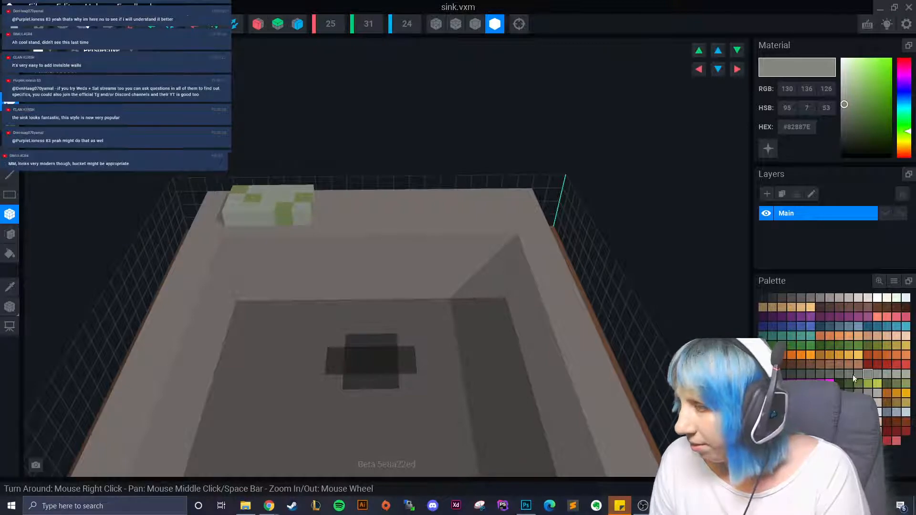
# - Paint dark and light olive moss down the basin's inner left wall and floor
pyautogui.click(887, 384)
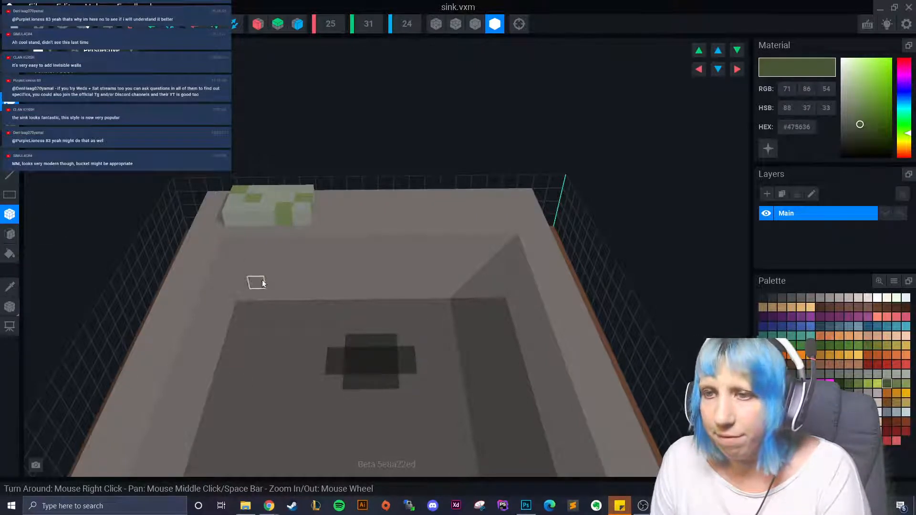
pyautogui.moveTo(256, 282)
pyautogui.mouseDown()
pyautogui.moveTo(257, 311)
pyautogui.moveTo(243, 313)
pyautogui.moveTo(283, 334)
pyautogui.moveTo(252, 335)
pyautogui.mouseUp()
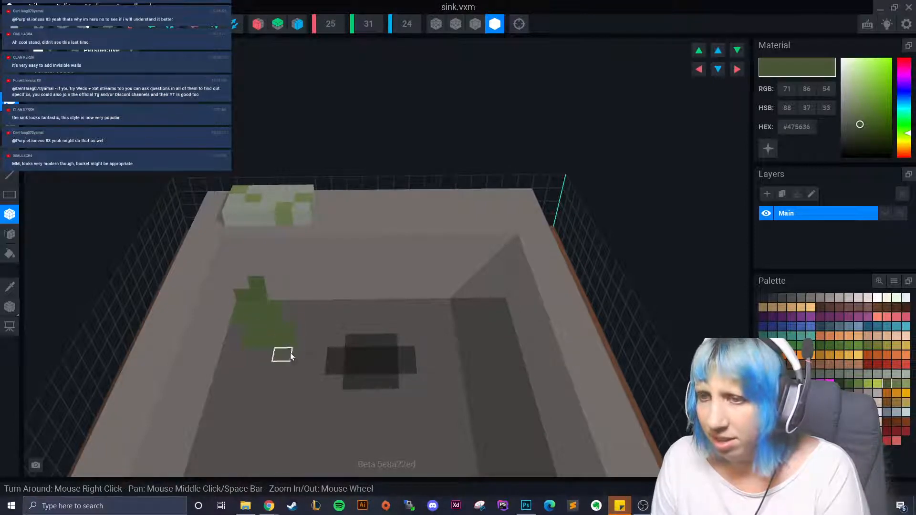
pyautogui.scroll(-3, 290, 418)
pyautogui.scroll(4, 305, 422)
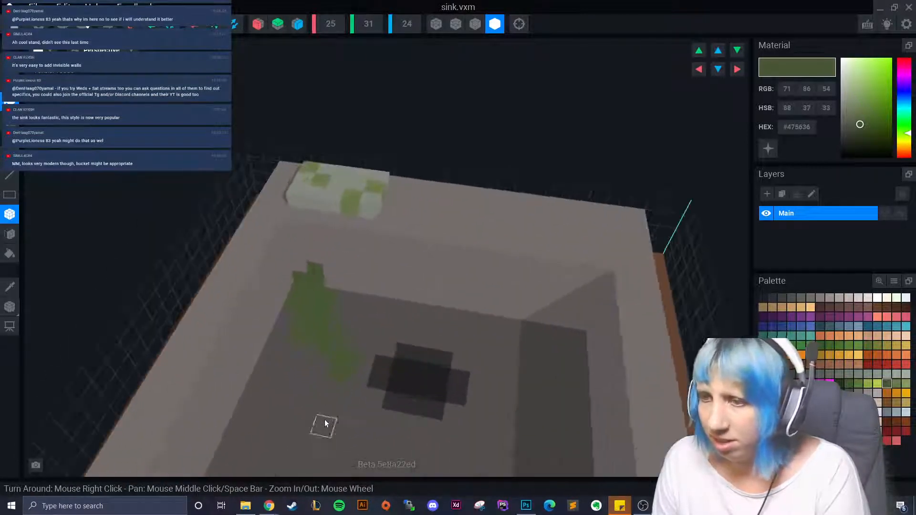
pyautogui.moveTo(290, 292); pyautogui.dragTo(295, 341)
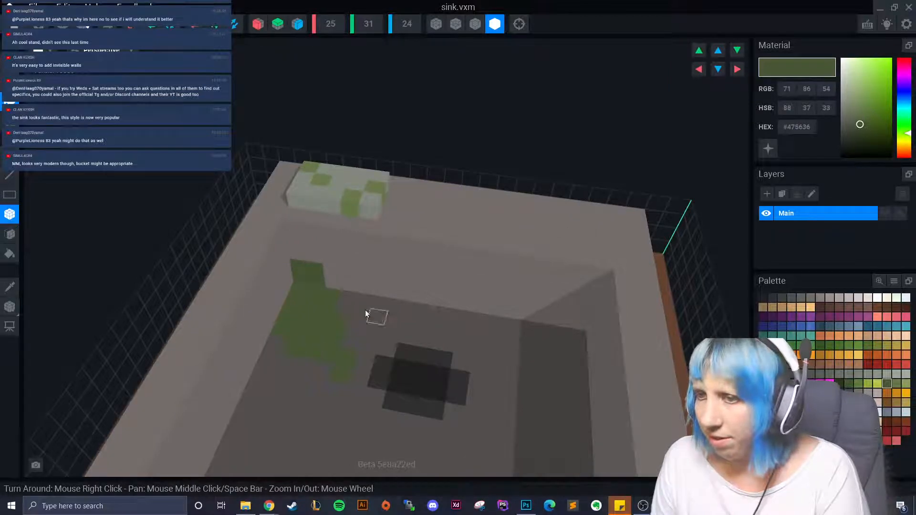
pyautogui.click(896, 383)
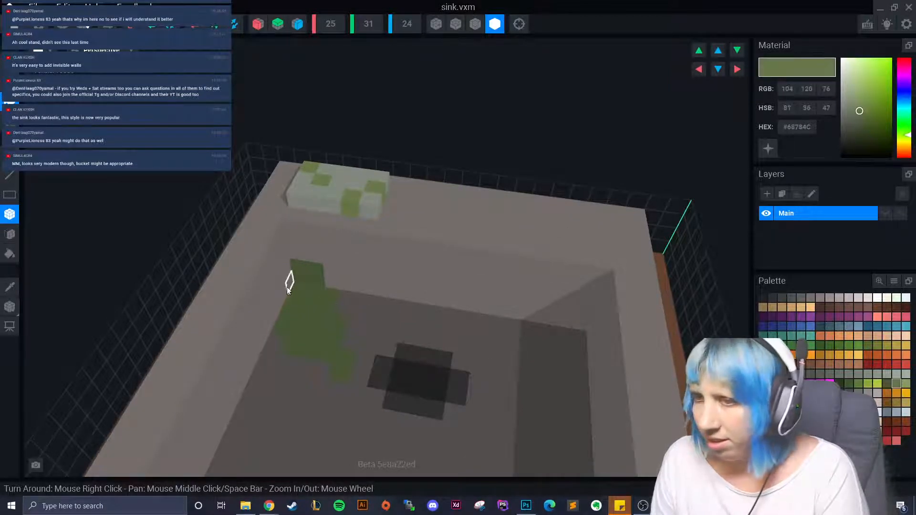
pyautogui.moveTo(287, 288); pyautogui.dragTo(285, 308)
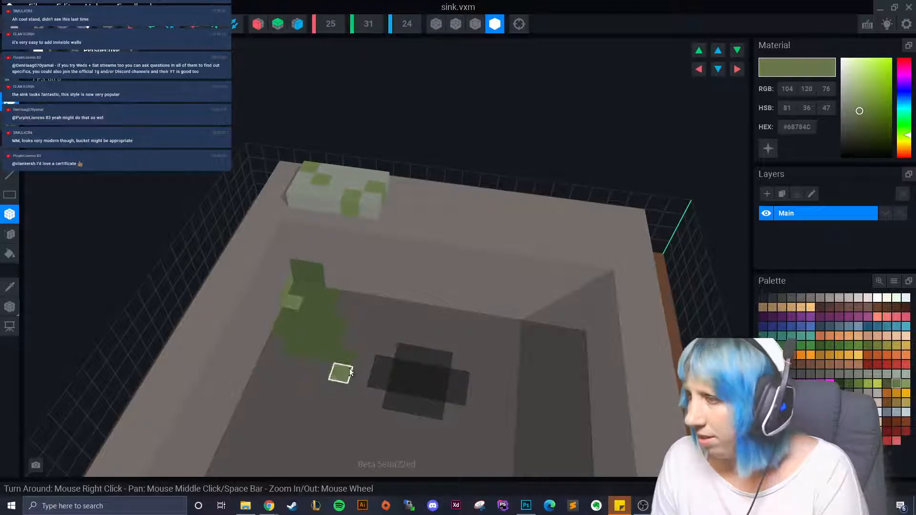
pyautogui.click(856, 384)
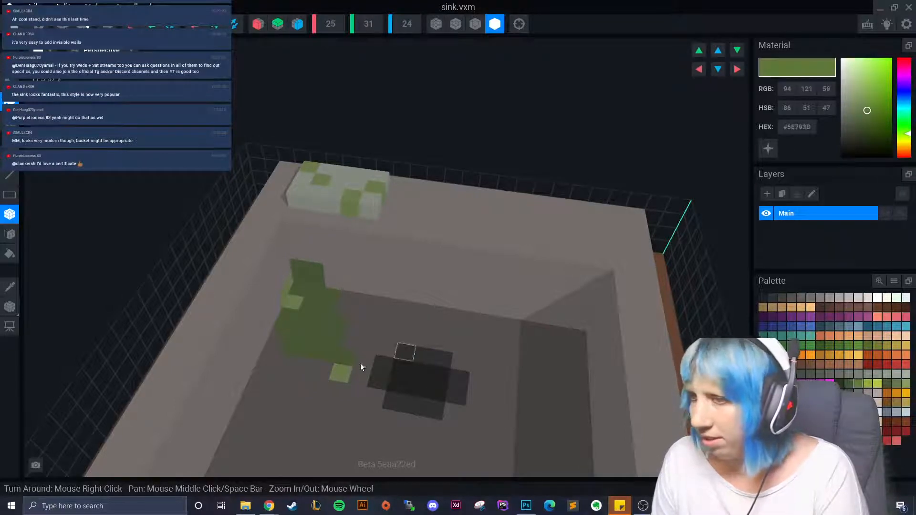
pyautogui.click(314, 370)
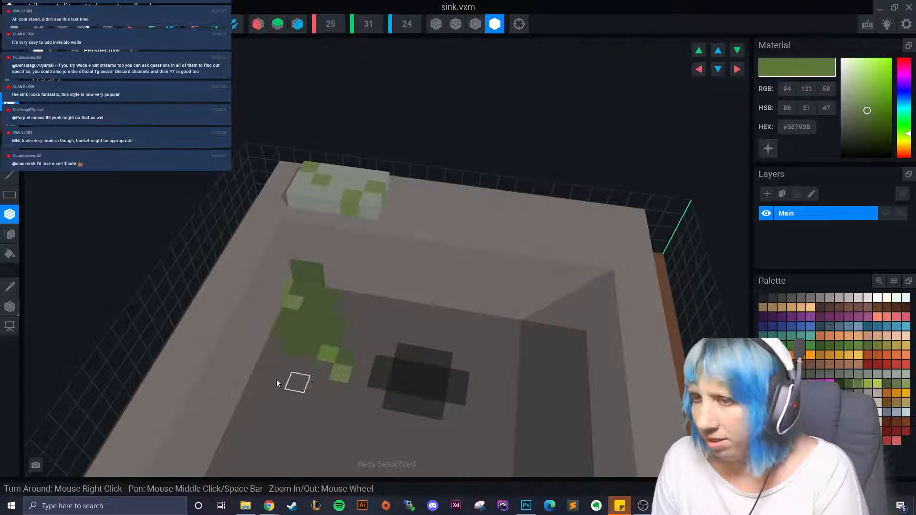
# - Switch to darker moss green #3C562D and orbit around the sink to inspect it
pyautogui.click(849, 384)
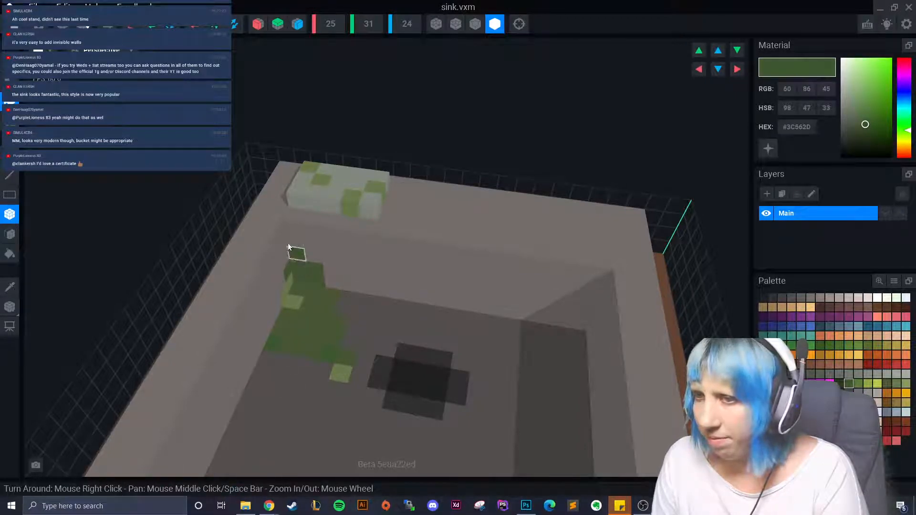
pyautogui.moveTo(325, 285); pyautogui.dragTo(317, 311, button='right')
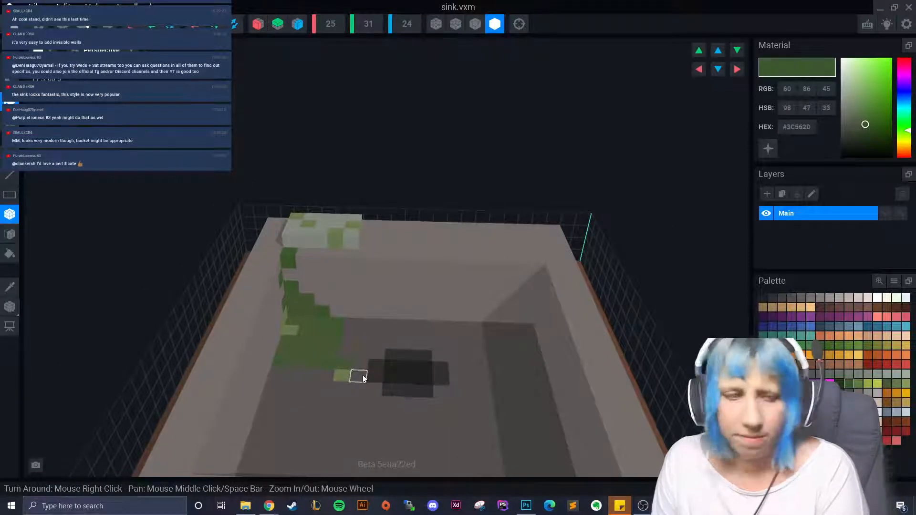
pyautogui.scroll(-4, 349, 363)
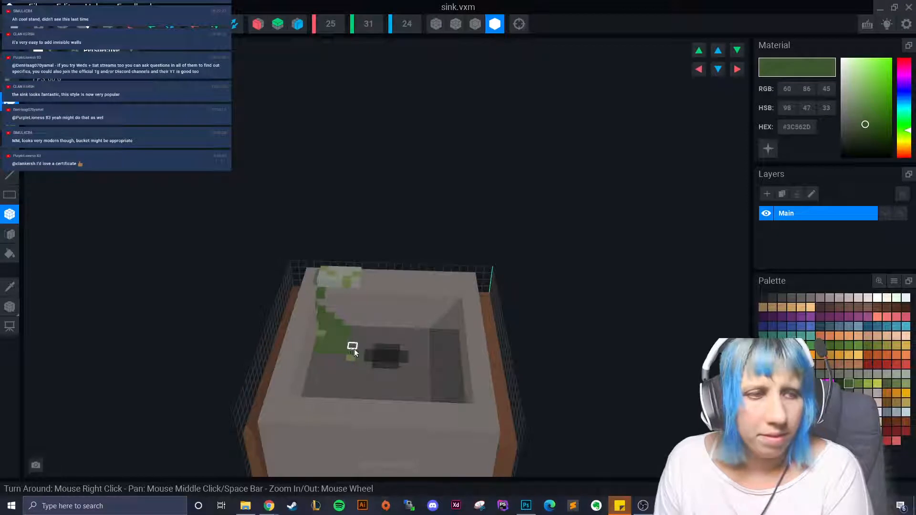
pyautogui.moveTo(384, 382); pyautogui.dragTo(330, 380, button='right')
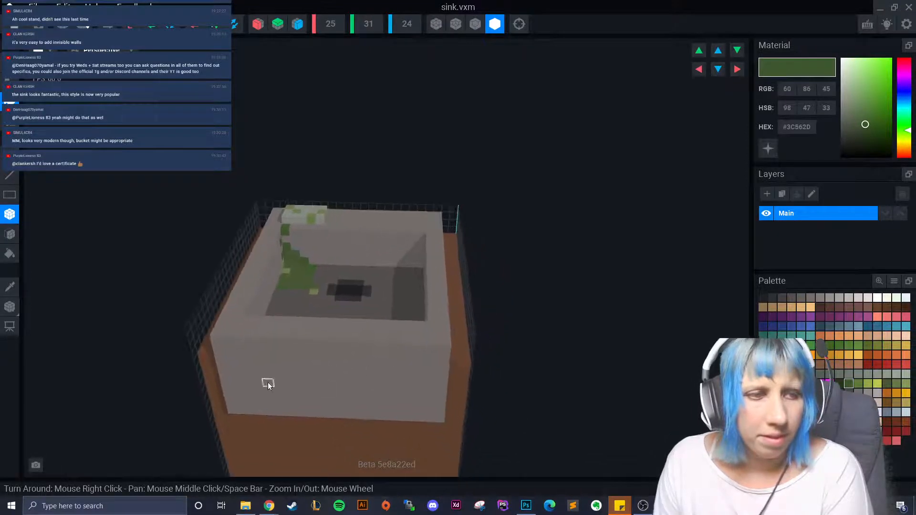
pyautogui.moveTo(268, 384); pyautogui.dragTo(315, 411, button='right')
pyautogui.scroll(5, 321, 416)
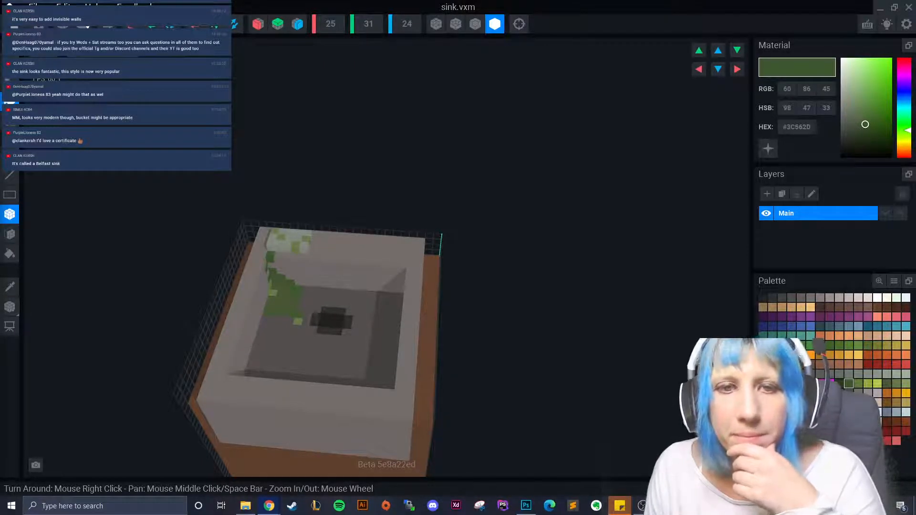
pyautogui.moveTo(295, 405); pyautogui.dragTo(297, 350, button='right')
pyautogui.moveTo(297, 350); pyautogui.dragTo(269, 309, button='middle')
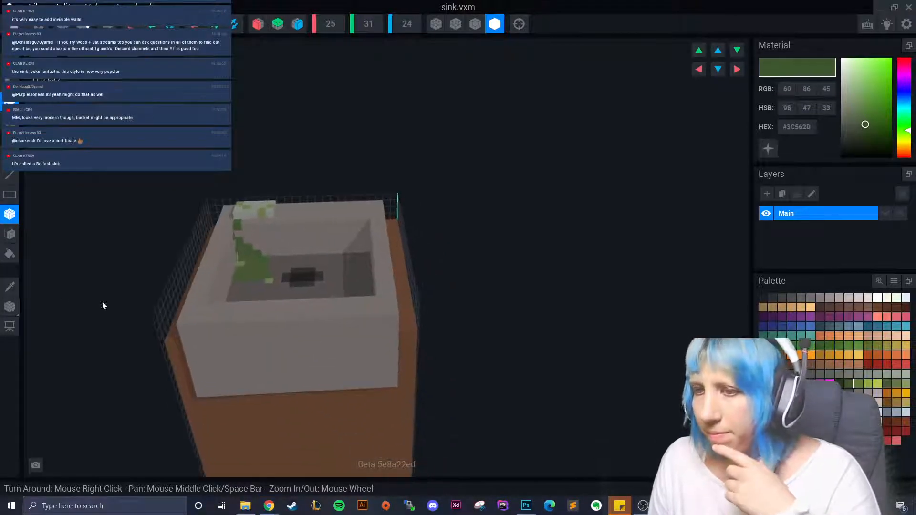
# - Sample the sink's grey and paint a darker grey diagonal staircase across its front
pyautogui.click(10, 287)
pyautogui.click(285, 389)
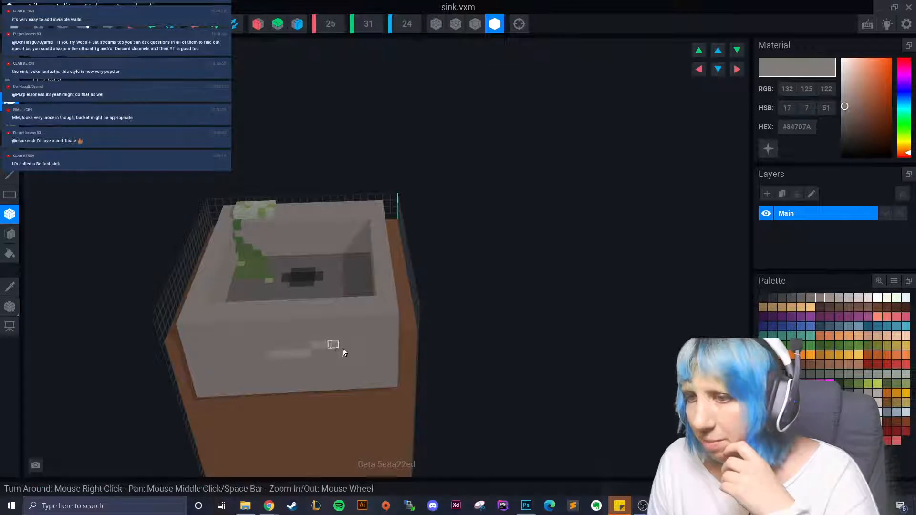
pyautogui.moveTo(342, 348); pyautogui.dragTo(347, 405, button='right')
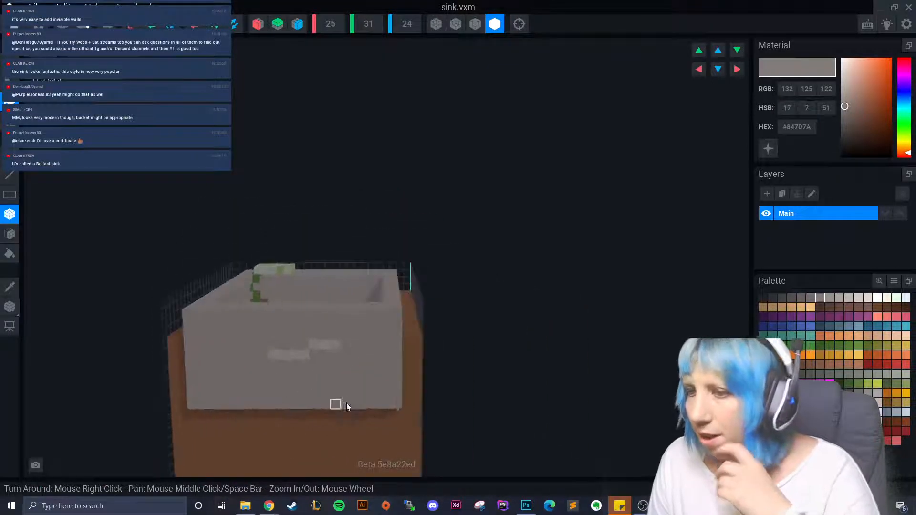
pyautogui.click(792, 299)
pyautogui.moveTo(282, 374); pyautogui.dragTo(208, 370, button='right')
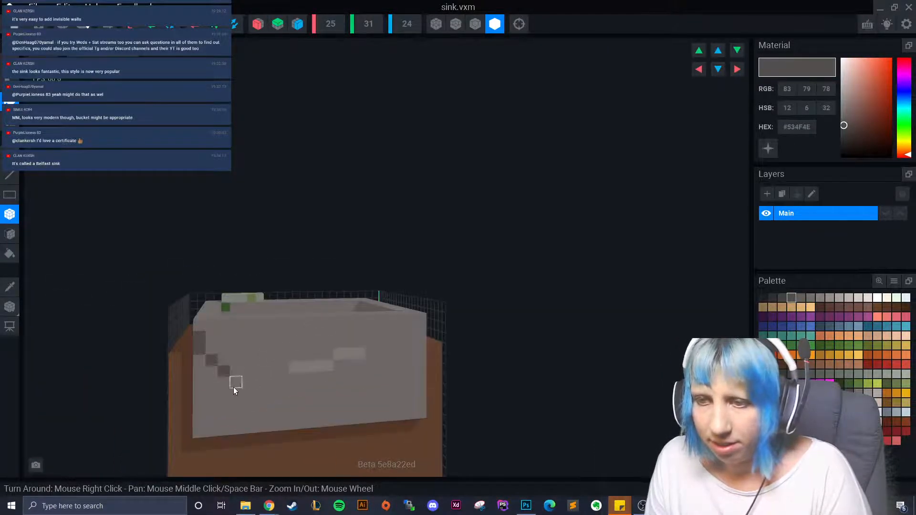
pyautogui.moveTo(233, 408)
pyautogui.mouseDown(button='right')
pyautogui.moveTo(196, 358)
pyautogui.moveTo(211, 378)
pyautogui.moveTo(316, 415)
pyautogui.moveTo(265, 390)
pyautogui.moveTo(268, 341)
pyautogui.mouseUp(button='right')
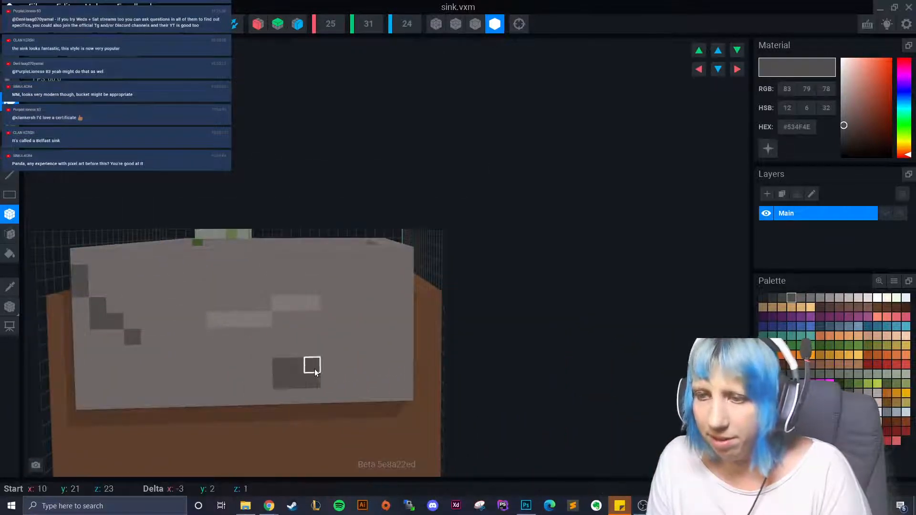
pyautogui.moveTo(315, 362); pyautogui.dragTo(359, 326)
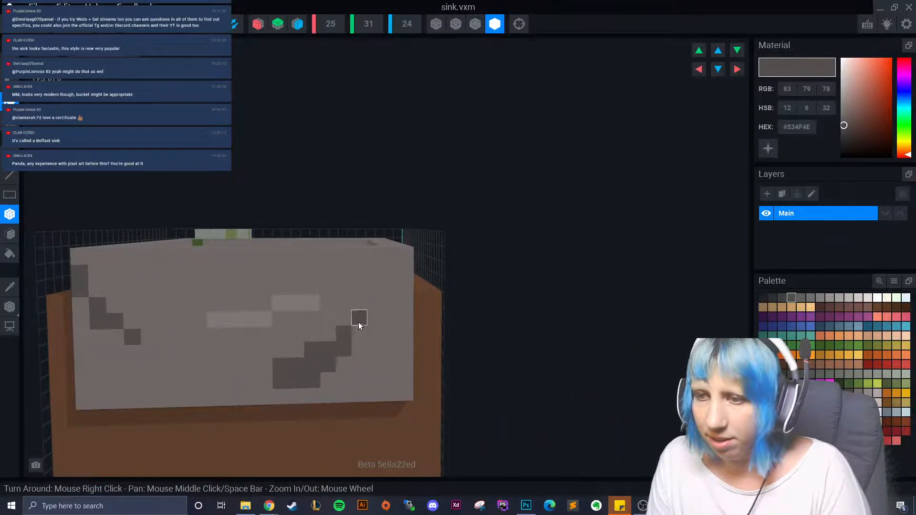
# - Darken the staircase's lower end with grey #423F3E
pyautogui.click(782, 298)
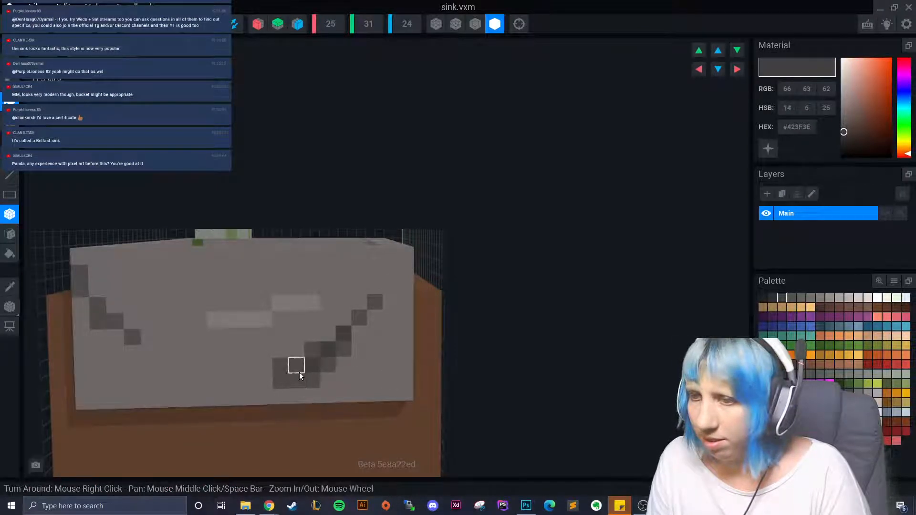
pyautogui.moveTo(292, 378); pyautogui.dragTo(288, 373)
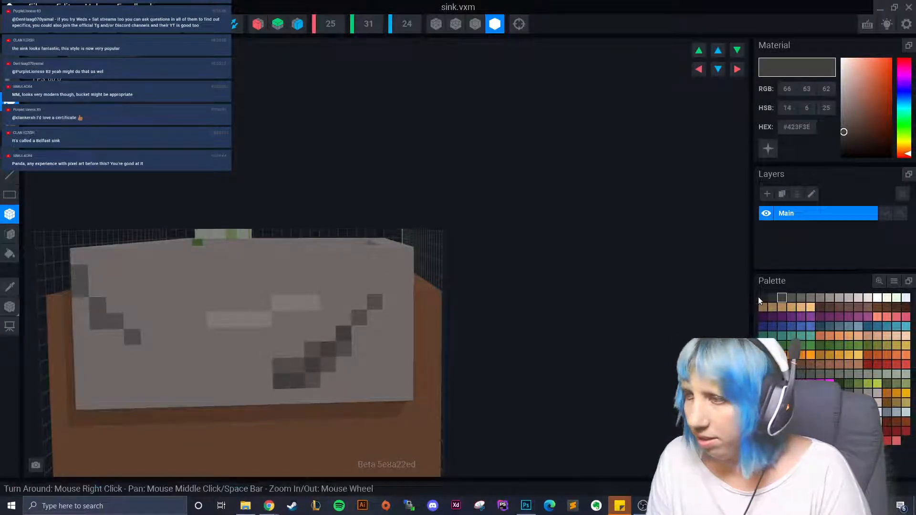
pyautogui.click(772, 298)
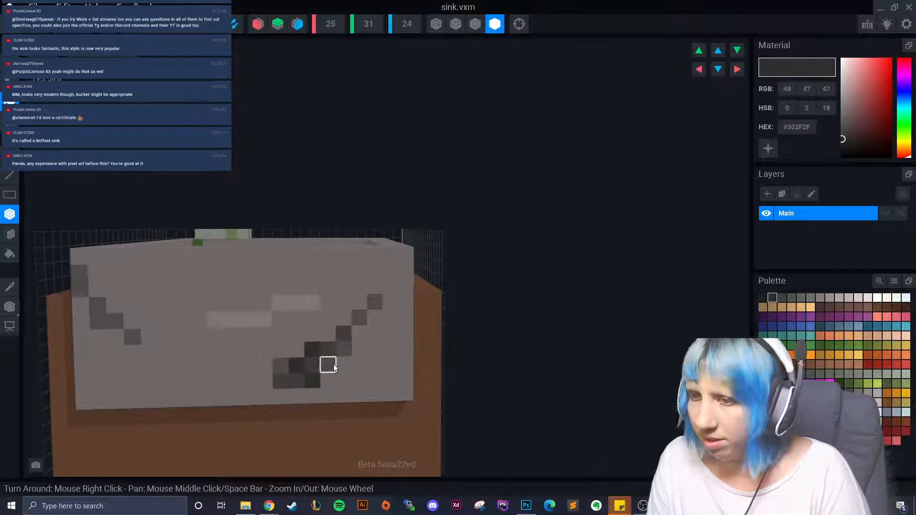
pyautogui.scroll(-6, 334, 367)
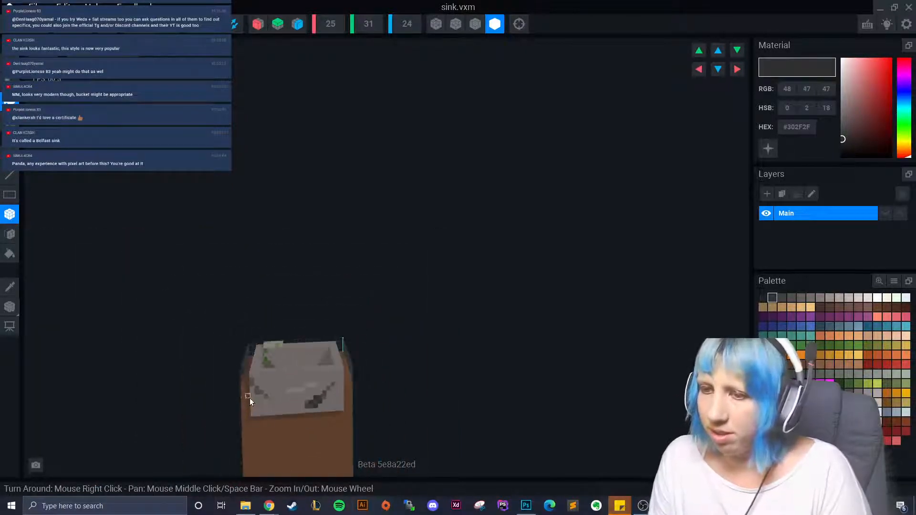
pyautogui.scroll(5, 248, 398)
pyautogui.click(782, 297)
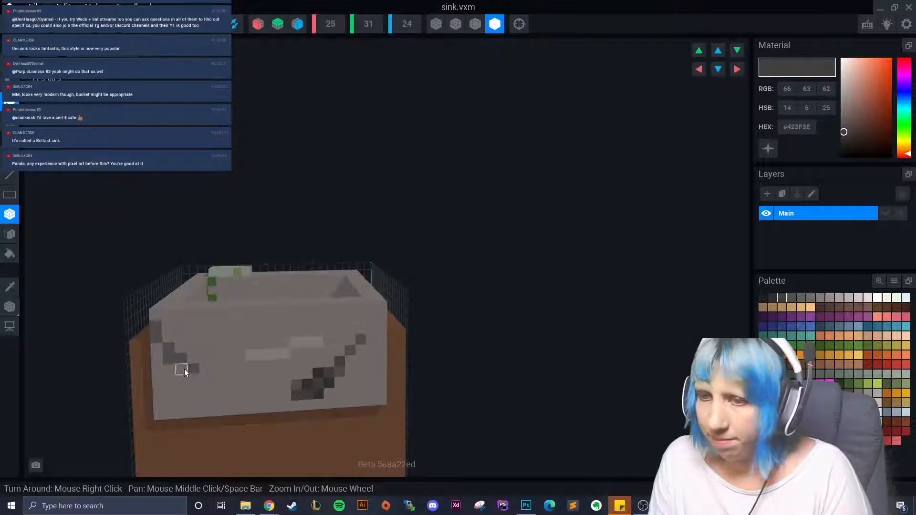
# - Paint a second diagonal streak on the front's left, shading it with #423F3E, #534F4E and #302F2F
pyautogui.moveTo(156, 351)
pyautogui.mouseDown()
pyautogui.moveTo(164, 340)
pyautogui.moveTo(194, 369)
pyautogui.mouseUp()
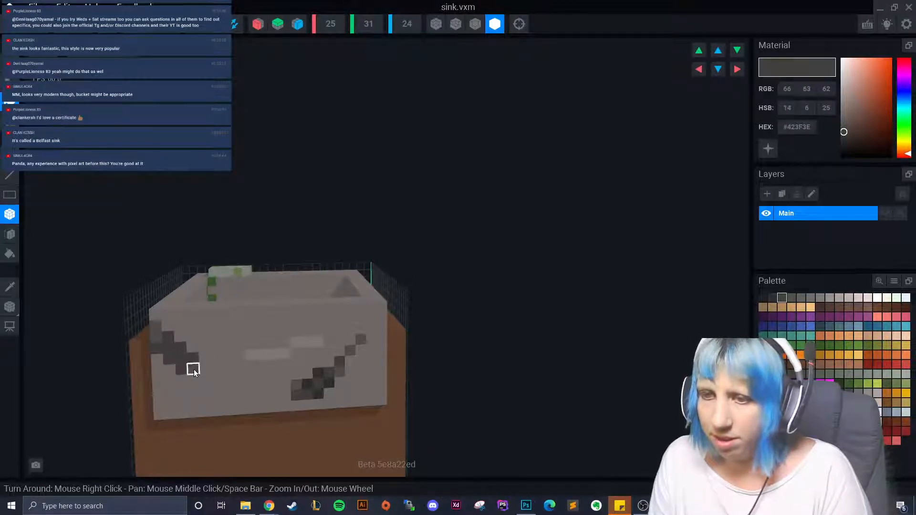
pyautogui.click(157, 362)
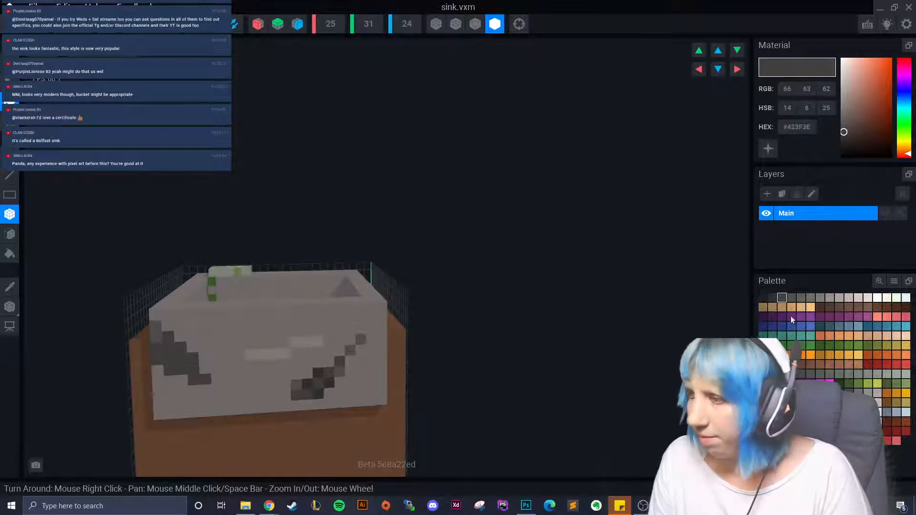
pyautogui.click(791, 298)
pyautogui.click(184, 350)
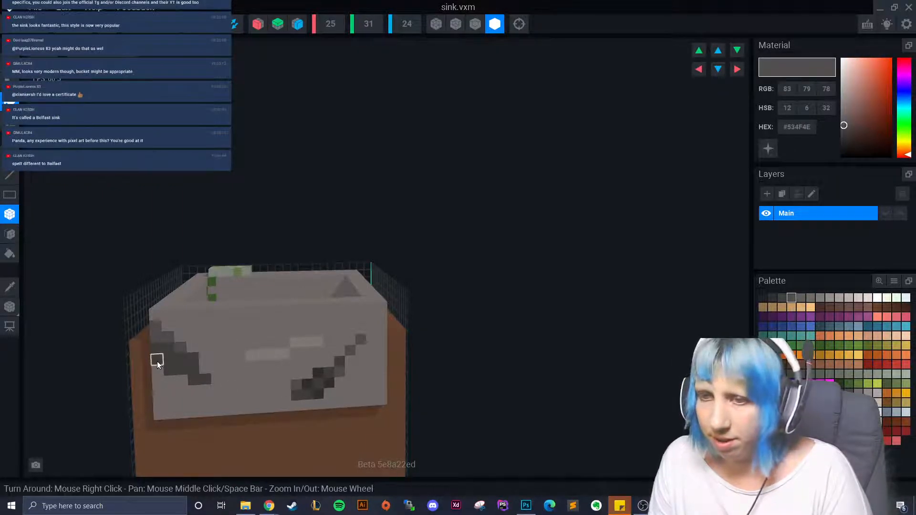
pyautogui.click(205, 368)
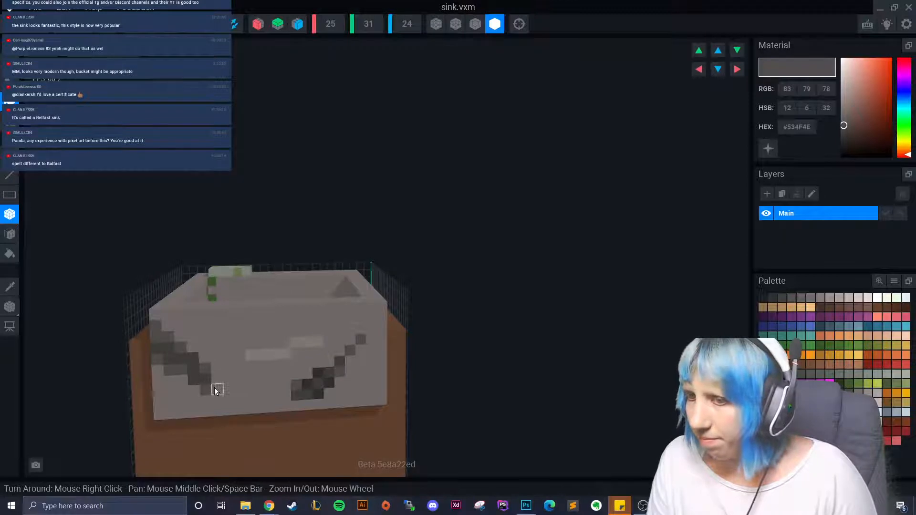
pyautogui.click(214, 387)
pyautogui.click(772, 298)
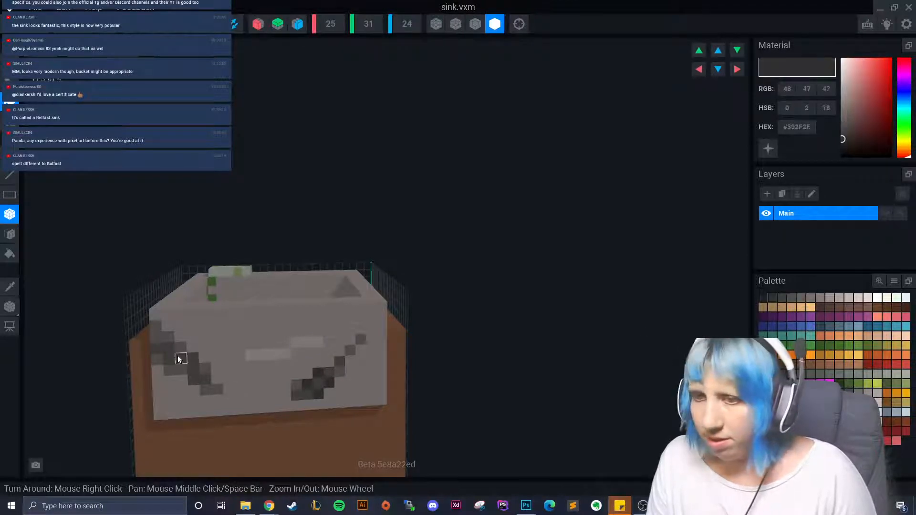
pyautogui.moveTo(180, 362); pyautogui.dragTo(203, 377)
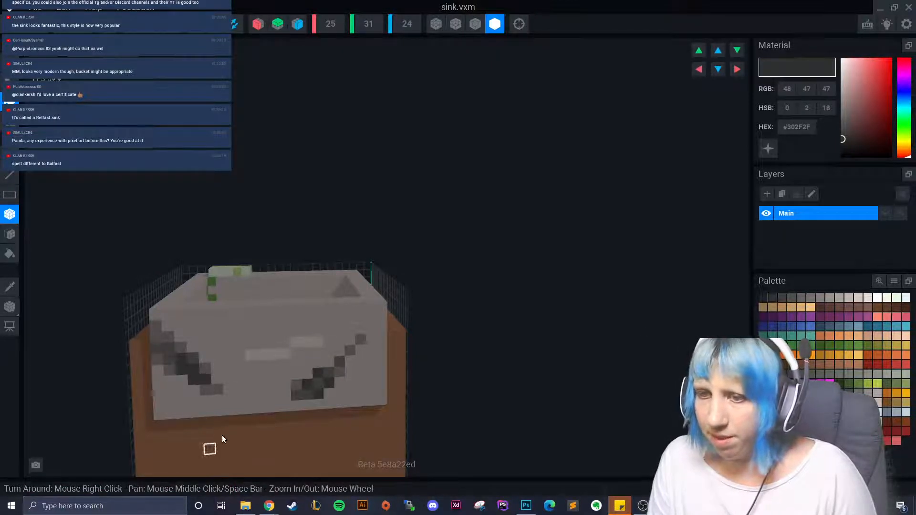
pyautogui.scroll(-3, 210, 441)
pyautogui.moveTo(256, 433); pyautogui.dragTo(243, 398, button='right')
# - Turn the sink to a side view, then bring up File Explorer and move it aside
pyautogui.click(239, 377)
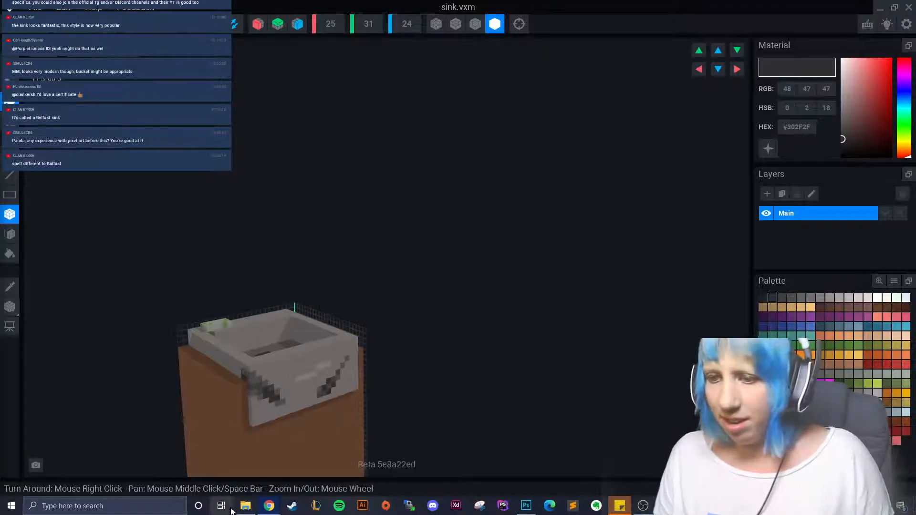
pyautogui.click(245, 506)
pyautogui.moveTo(286, 49); pyautogui.dragTo(0, 32)
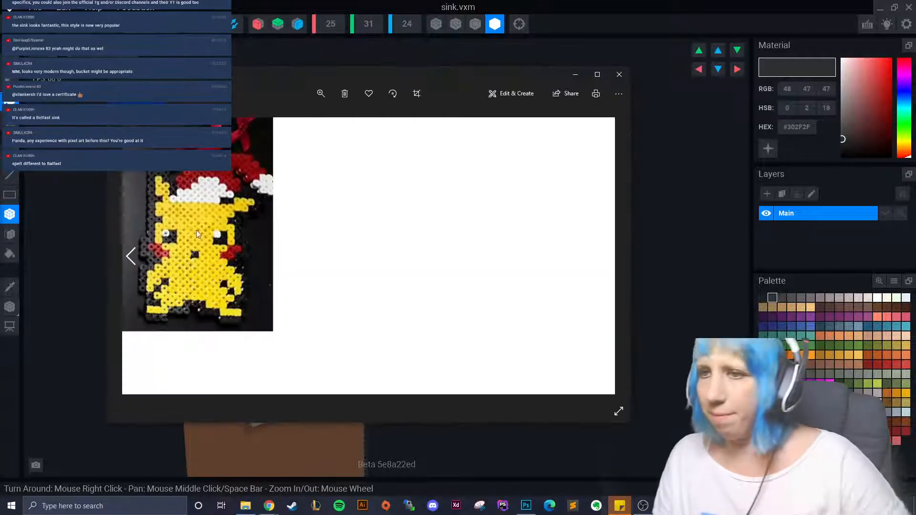
# - Return to the Pikachu bead-art photo, pan around its hat, then close the viewer
pyautogui.press('Right')
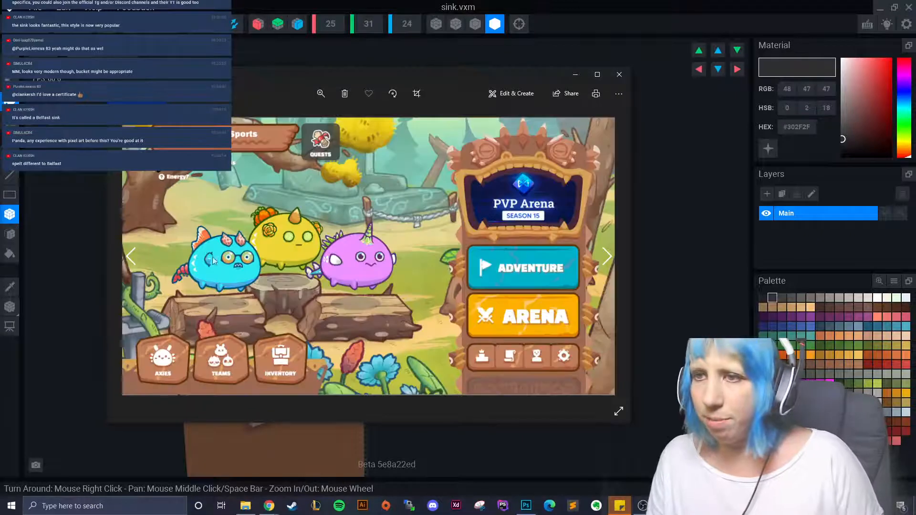
pyautogui.press('Right')
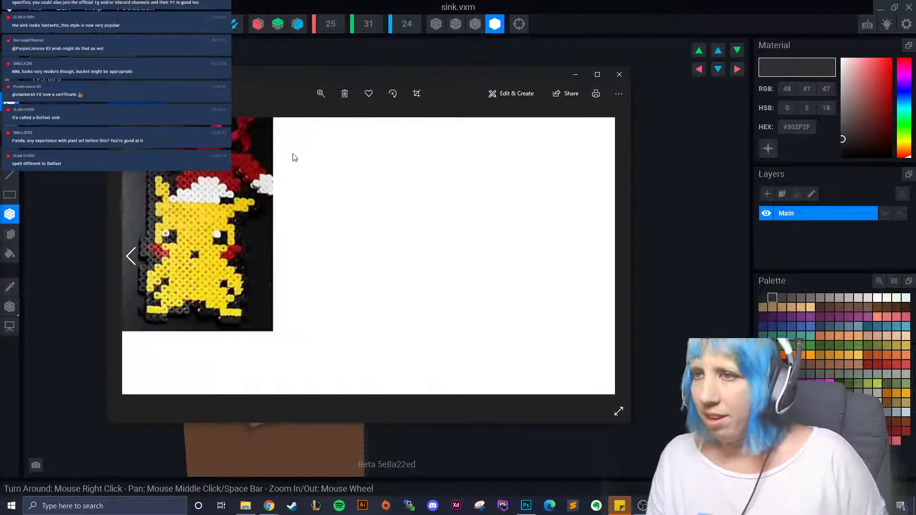
pyautogui.scroll(-1, 296, 144)
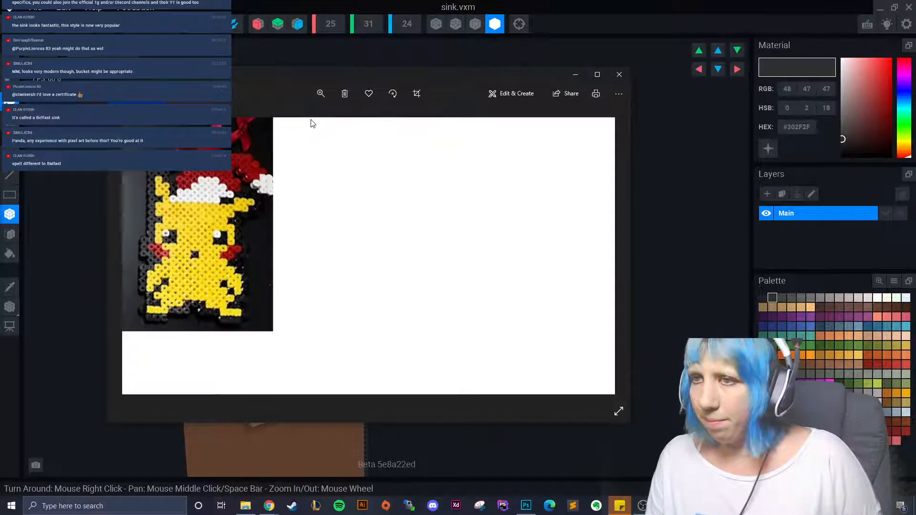
pyautogui.scroll(2, 267, 171)
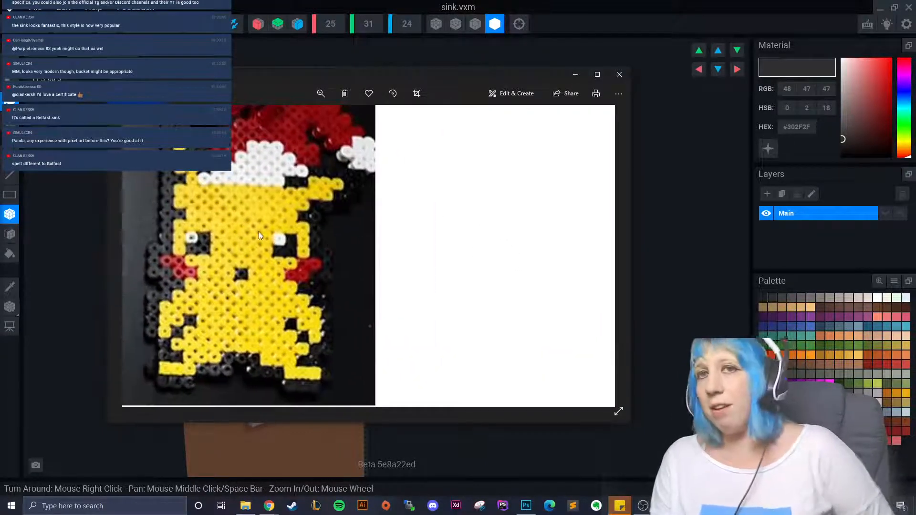
pyautogui.moveTo(264, 258); pyautogui.dragTo(242, 222)
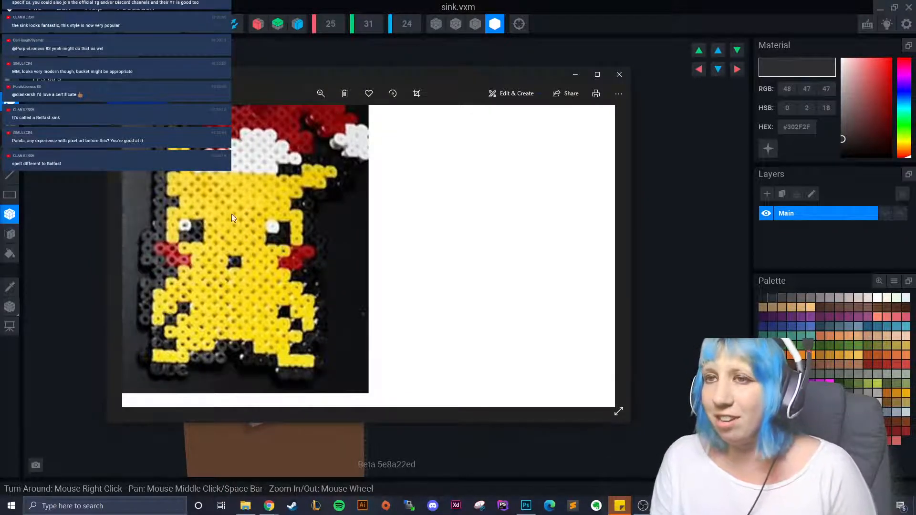
pyautogui.moveTo(281, 247); pyautogui.dragTo(265, 265)
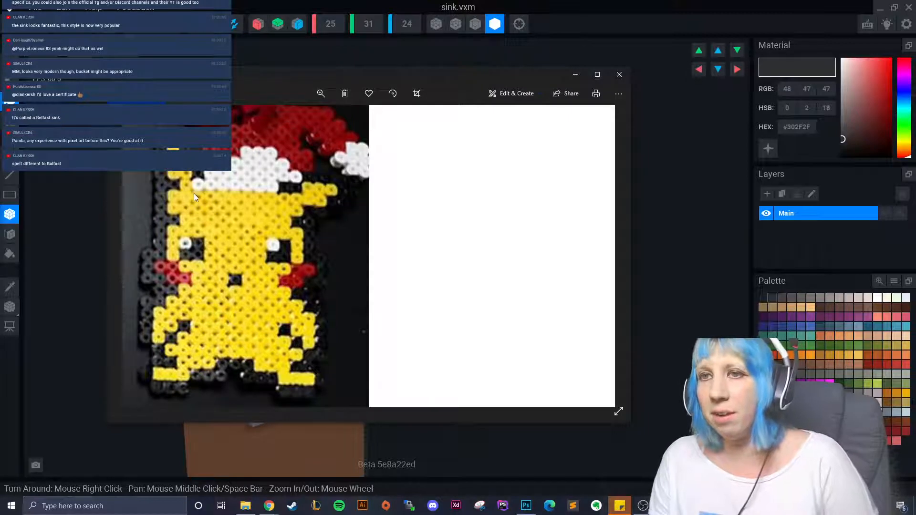
pyautogui.moveTo(276, 172); pyautogui.dragTo(256, 216)
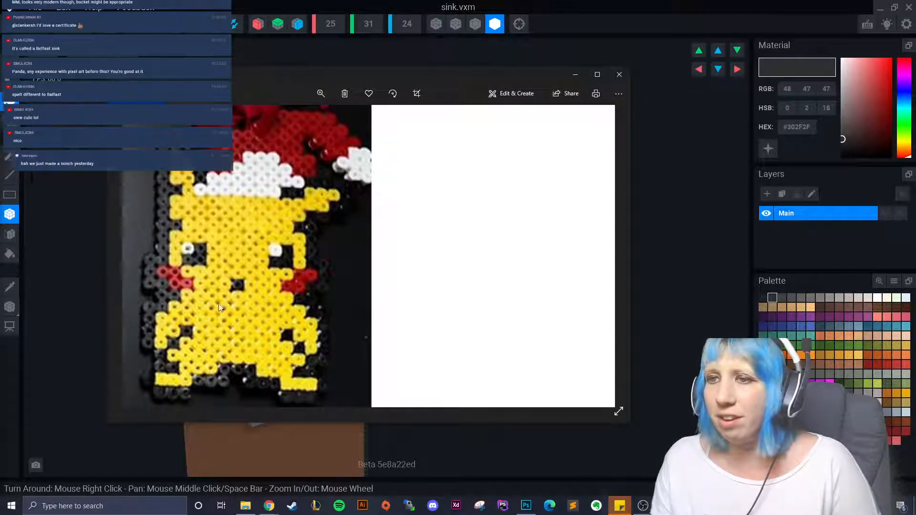
pyautogui.click(622, 75)
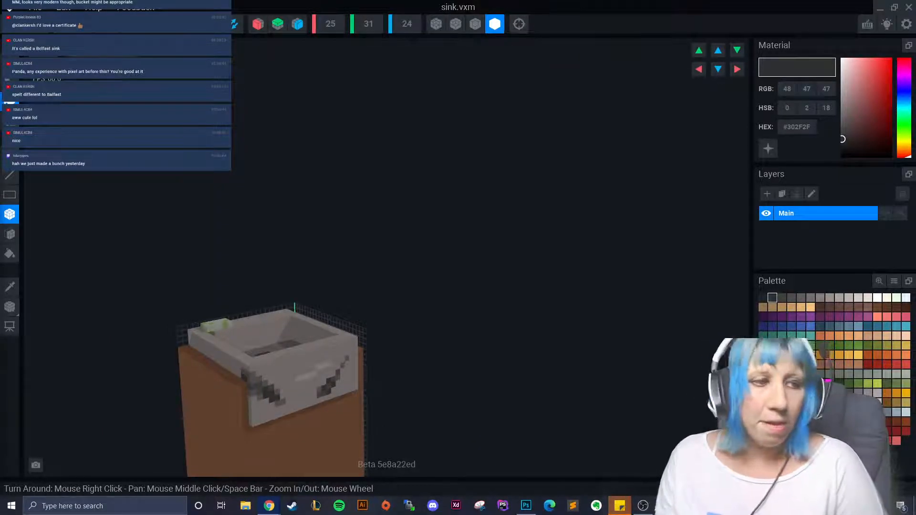
# - Orbit and zoom to look down on the basin and drain, then select the Picker tool
pyautogui.moveTo(286, 344); pyautogui.dragTo(298, 370, button='right')
pyautogui.scroll(6, 334, 367)
pyautogui.scroll(3, 322, 377)
pyautogui.click(11, 288)
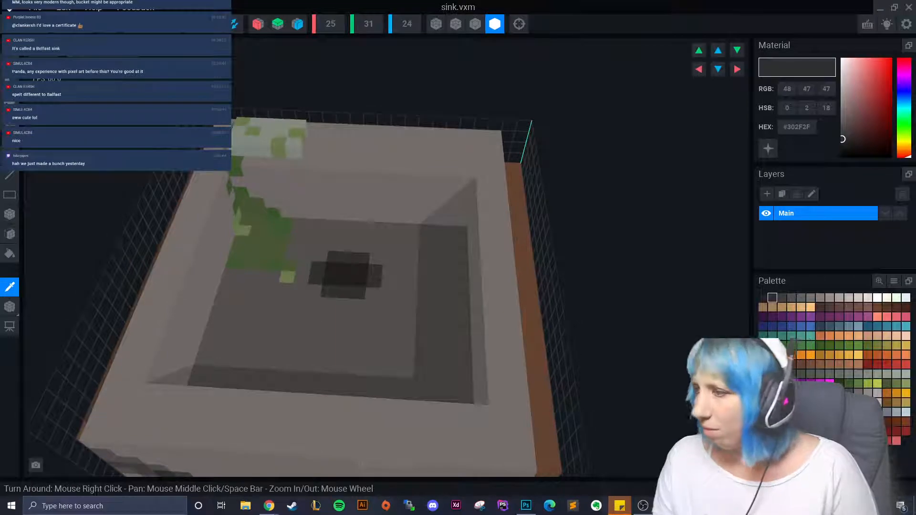
# - Place pale lavender-blue voxels in an L-shape beside the basin drain
pyautogui.click(849, 326)
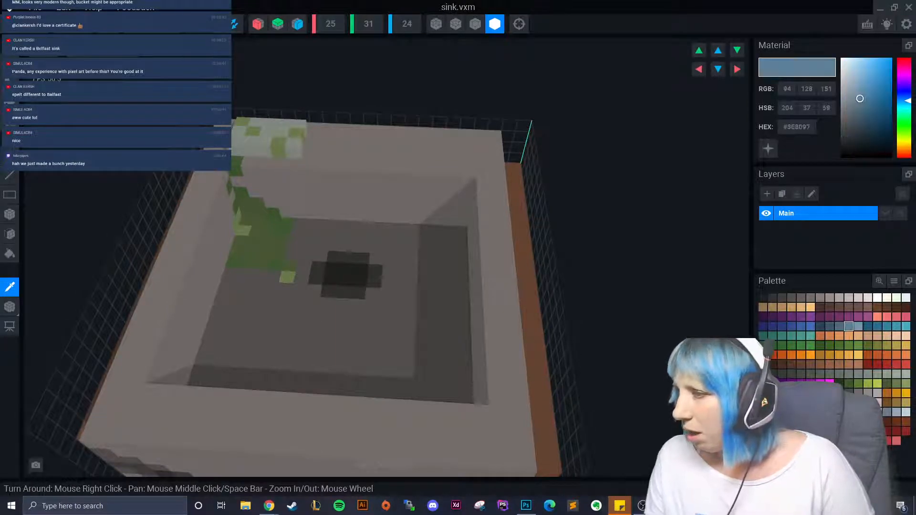
pyautogui.click(528, 373)
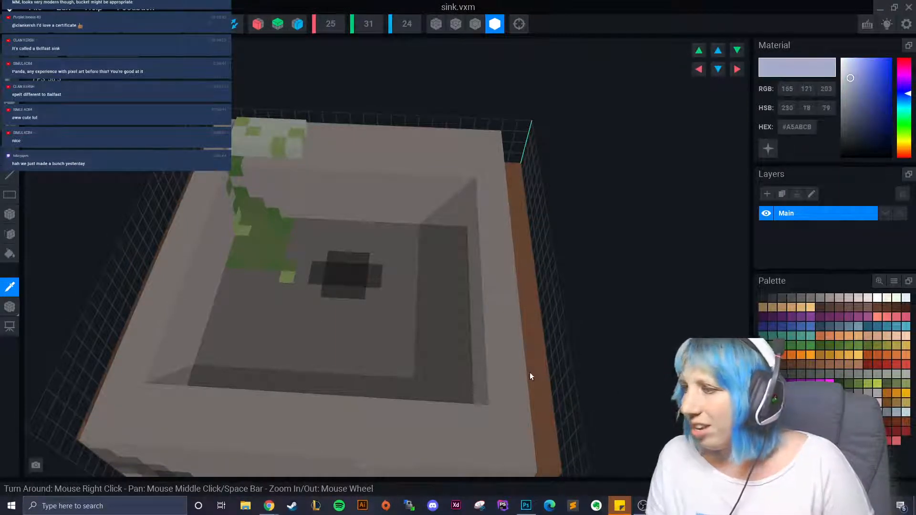
pyautogui.click(10, 214)
pyautogui.click(358, 293)
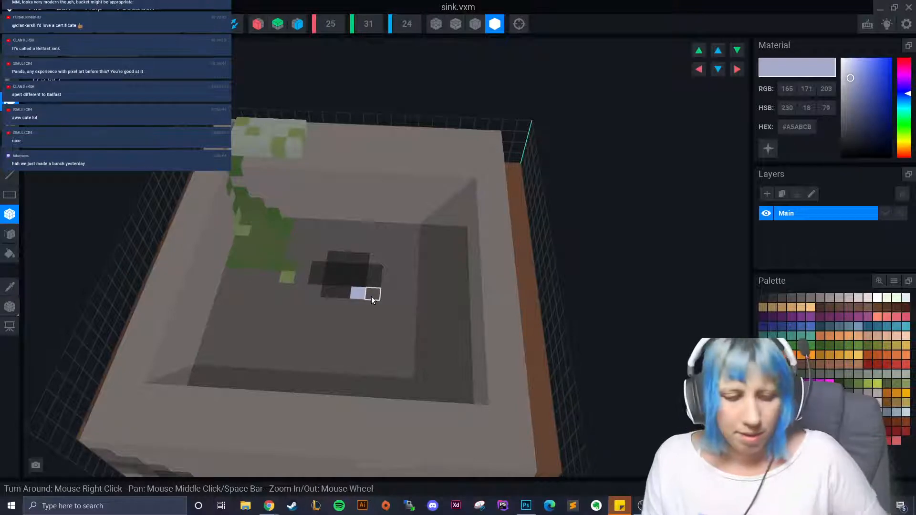
pyautogui.moveTo(371, 297); pyautogui.dragTo(394, 223, button='right')
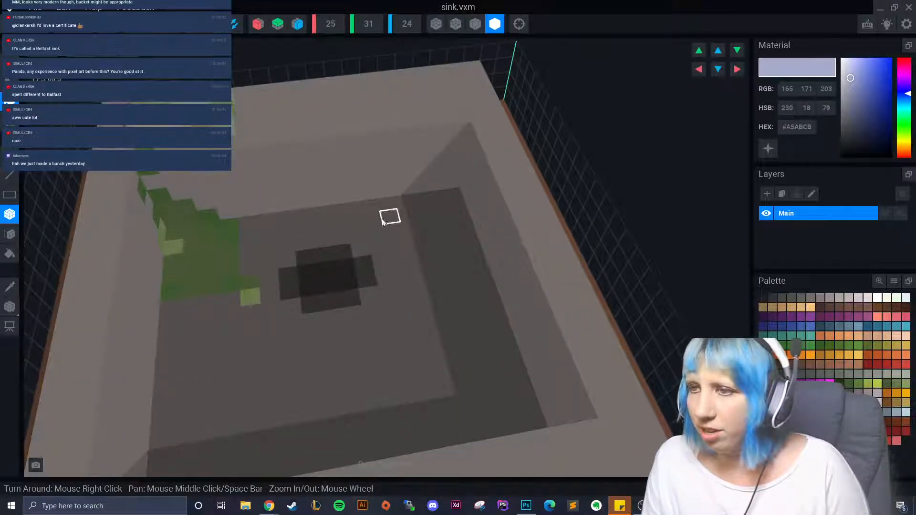
pyautogui.moveTo(382, 219); pyautogui.dragTo(374, 248)
pyautogui.click(386, 277)
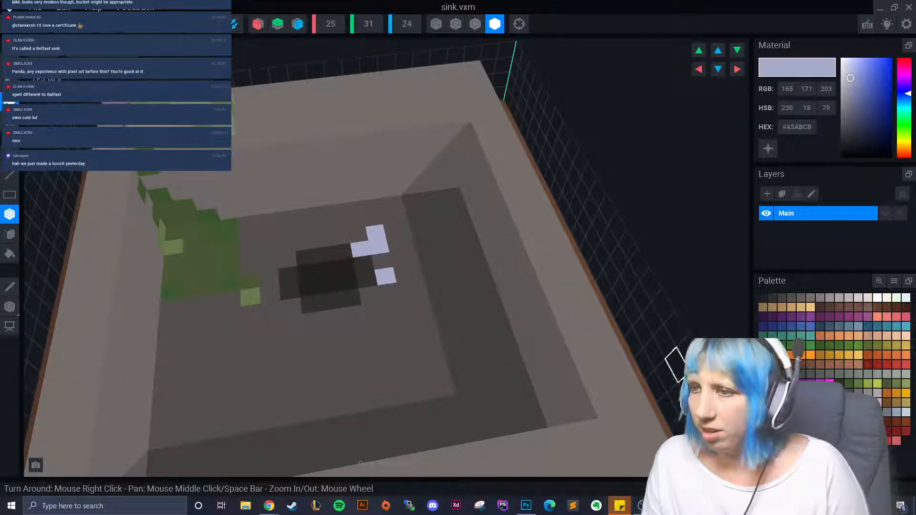
# - Recolour the pale voxels grey-blue and add a two-voxel blue strip below the drain
pyautogui.click(858, 327)
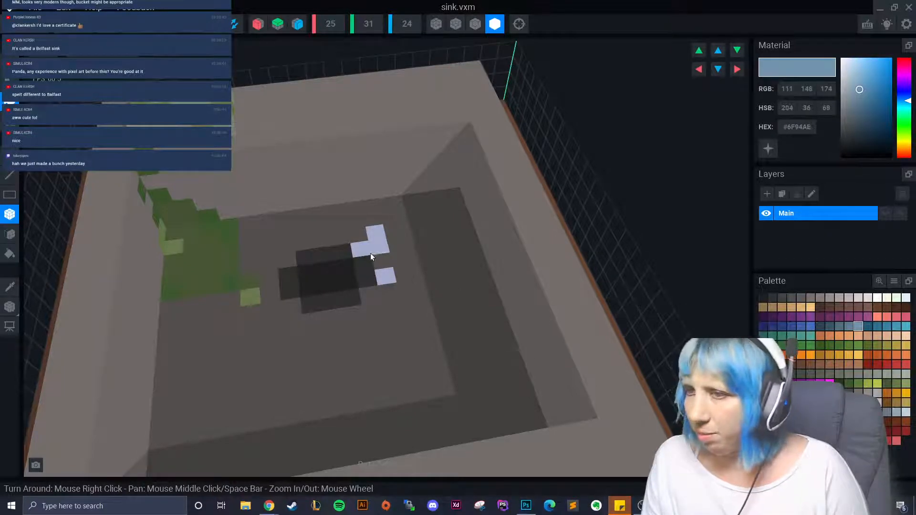
pyautogui.moveTo(369, 251); pyautogui.dragTo(378, 246)
pyautogui.click(377, 233)
pyautogui.click(393, 291)
pyautogui.click(385, 280)
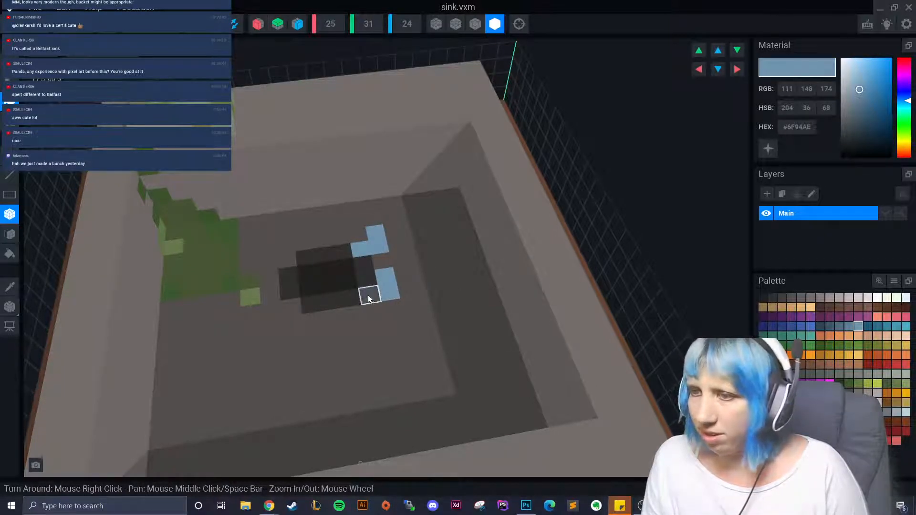
pyautogui.click(314, 338)
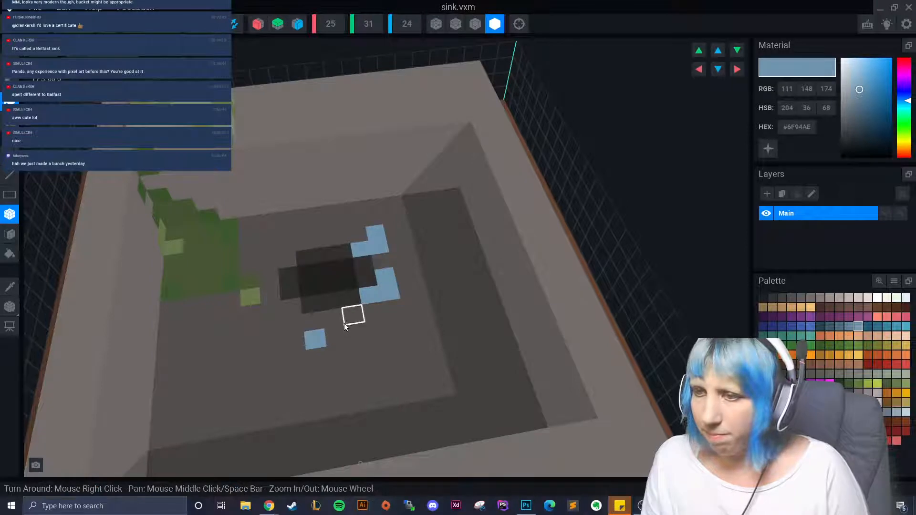
pyautogui.click(336, 334)
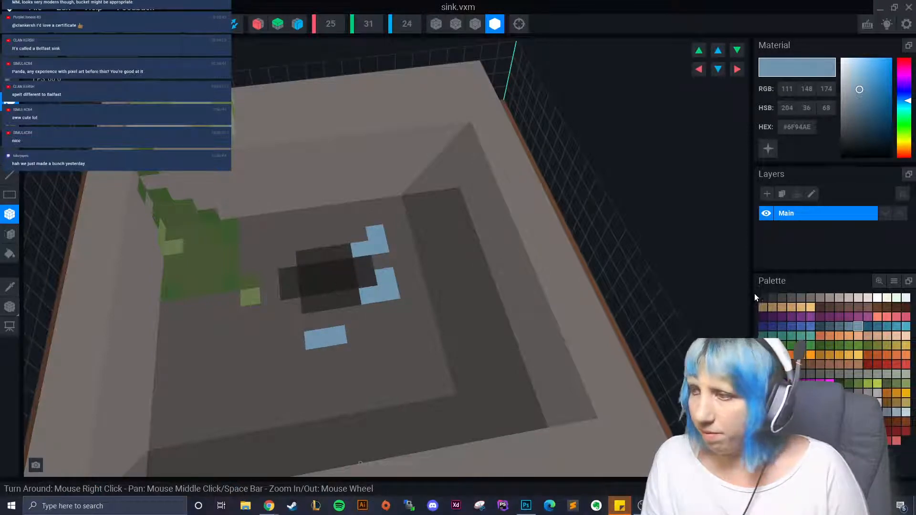
# - Add a darker #5E8097 blue voxel next to the drain
pyautogui.click(848, 326)
pyautogui.click(348, 281)
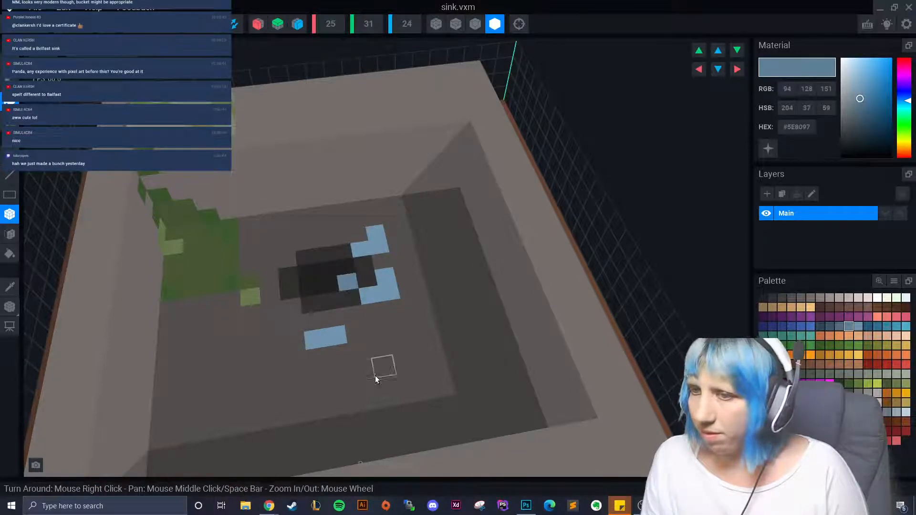
pyautogui.scroll(-5, 376, 365)
pyautogui.scroll(5, 376, 362)
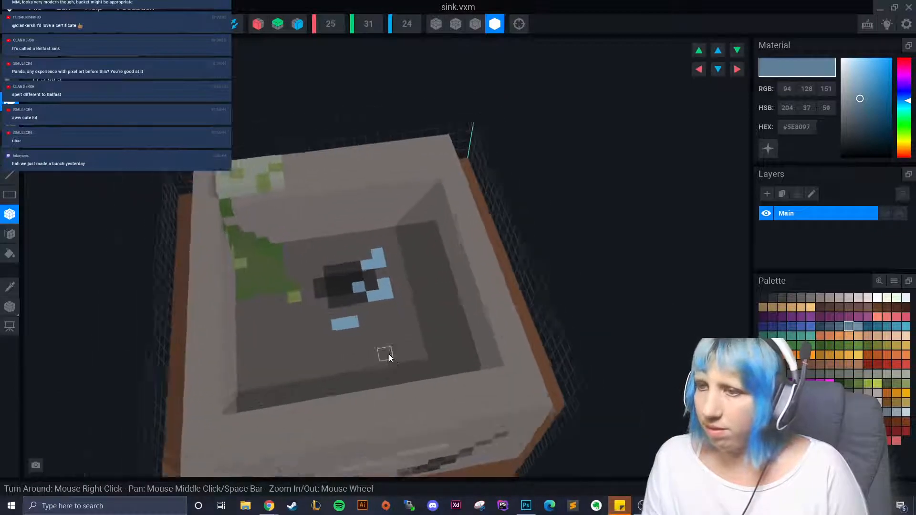
pyautogui.click(839, 326)
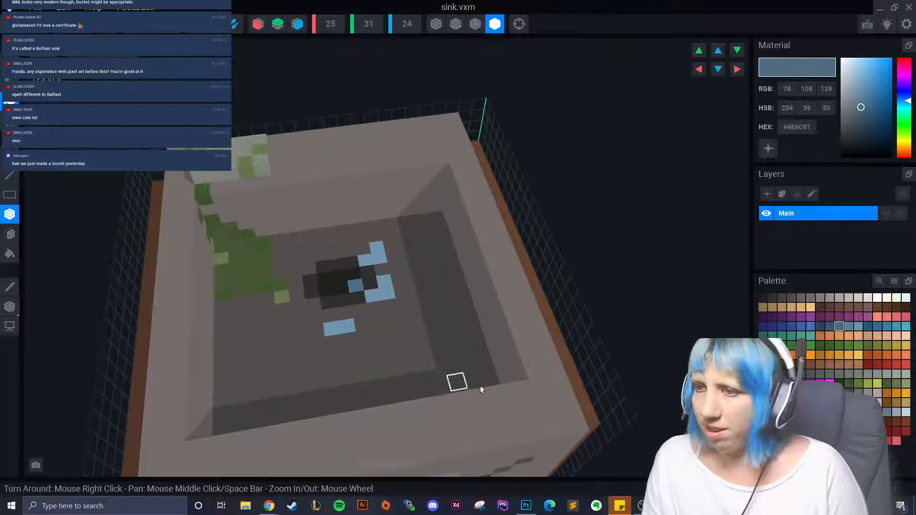
pyautogui.scroll(-8, 481, 389)
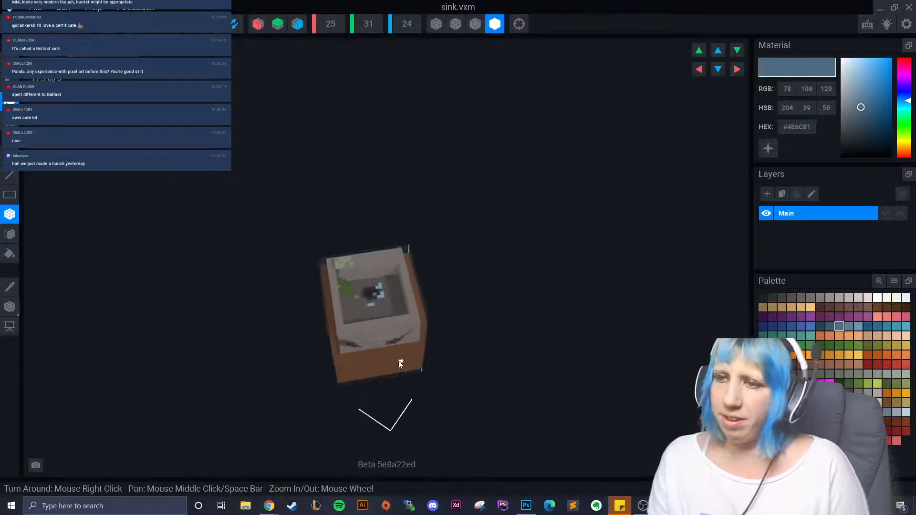
pyautogui.scroll(10, 400, 363)
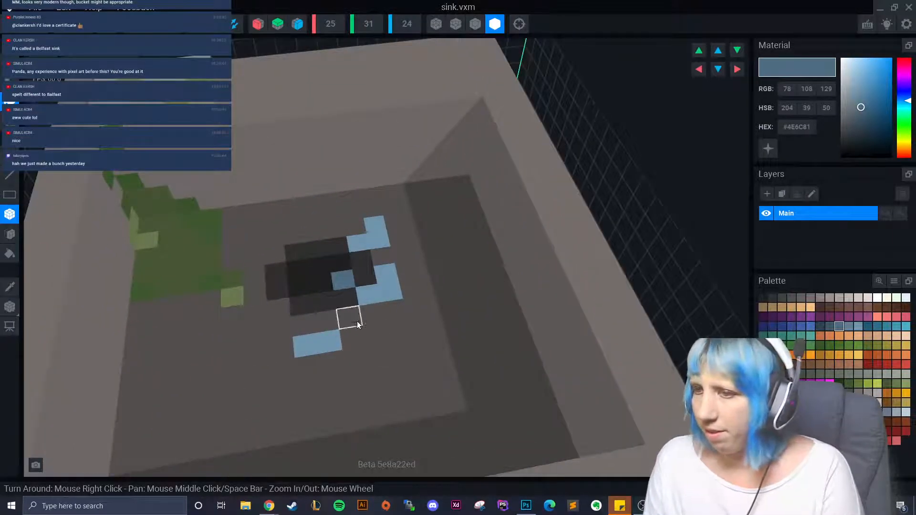
pyautogui.scroll(-6, 364, 360)
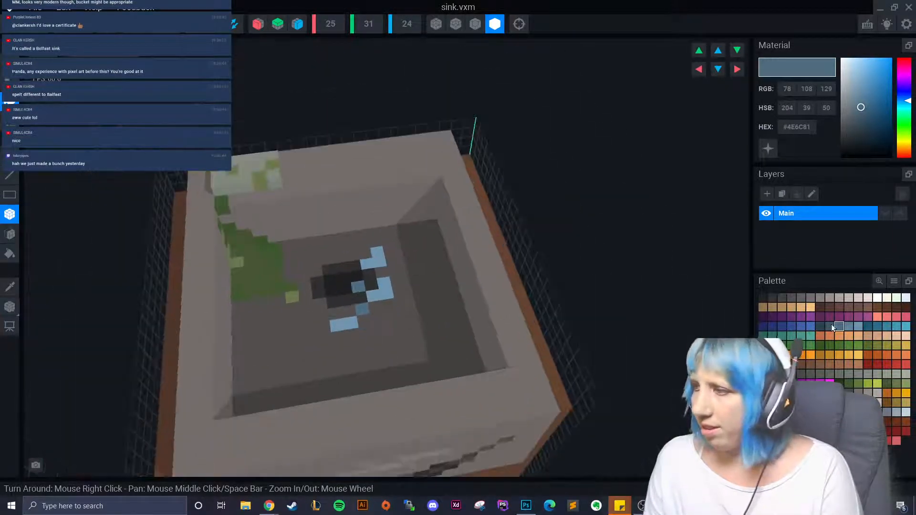
# - Paint #5E8097 and light-blue voxels beside the green plant
pyautogui.click(848, 326)
pyautogui.click(293, 278)
pyautogui.click(306, 286)
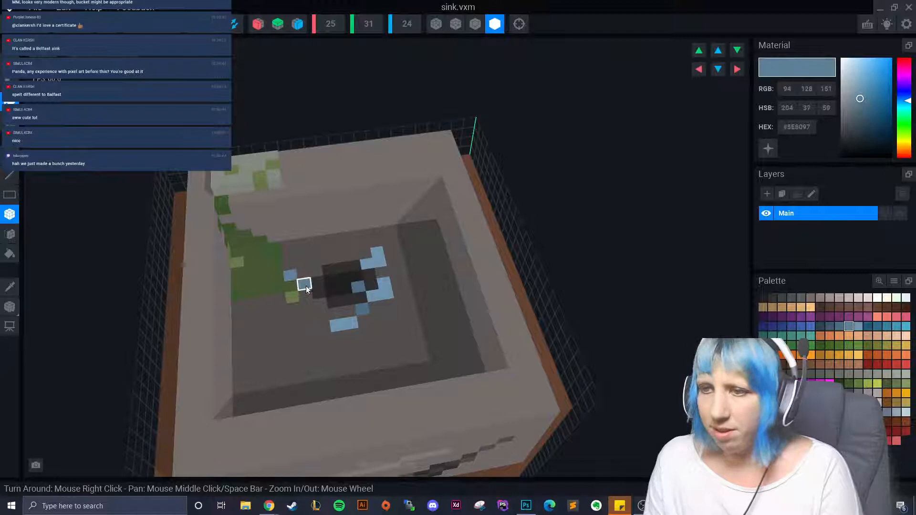
pyautogui.click(290, 263)
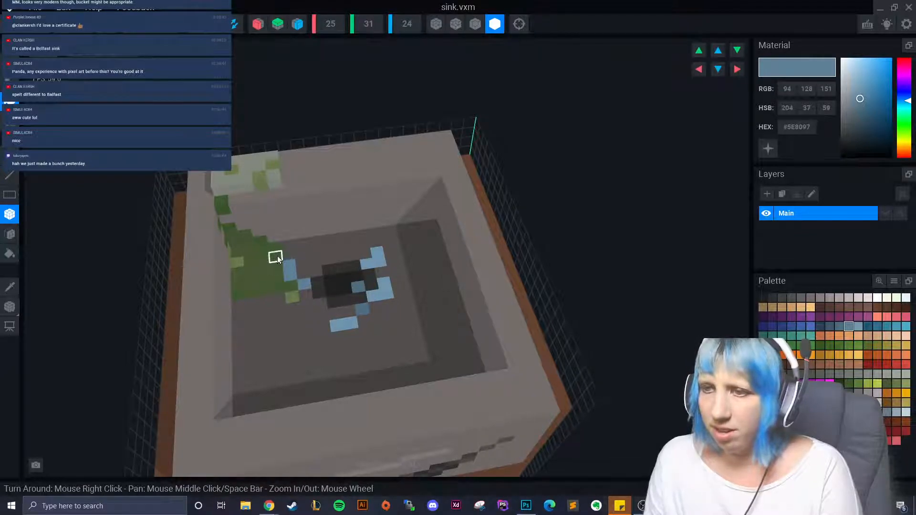
pyautogui.scroll(-5, 356, 376)
pyautogui.scroll(3, 353, 376)
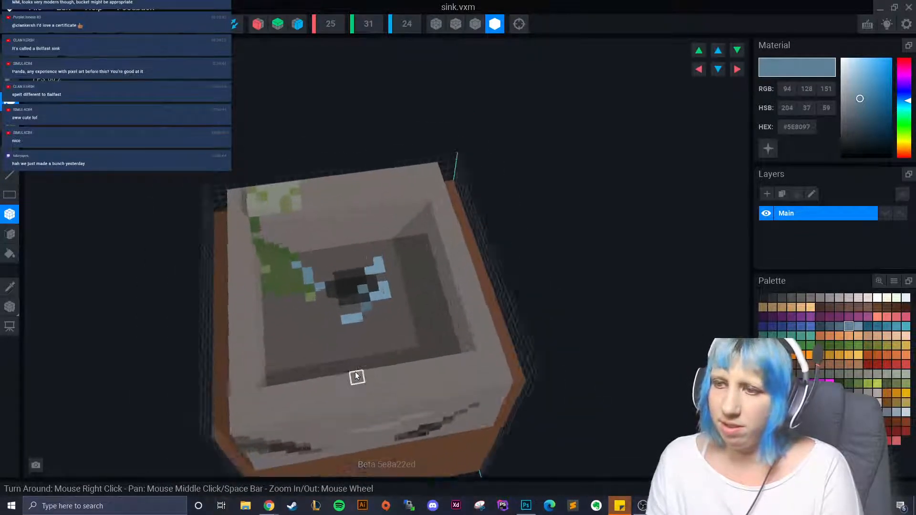
pyautogui.scroll(-3, 347, 373)
pyautogui.scroll(6, 372, 315)
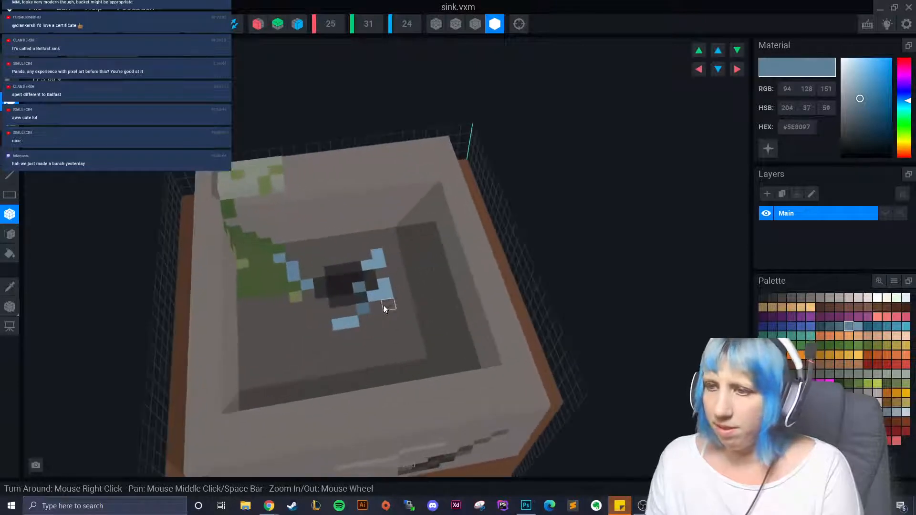
pyautogui.scroll(2, 431, 312)
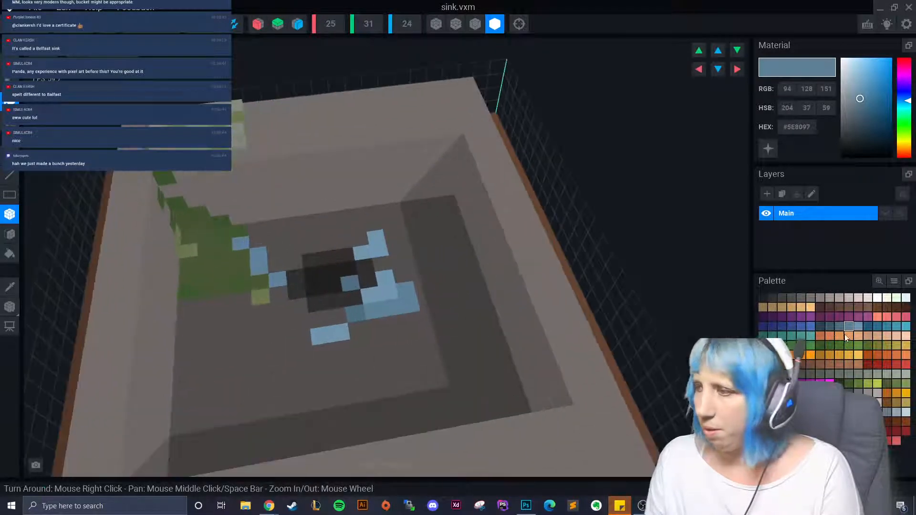
# - Add a dark #4E6C81 voxel and another blue voxel by the drain, ending on #6F94AE
pyautogui.click(856, 328)
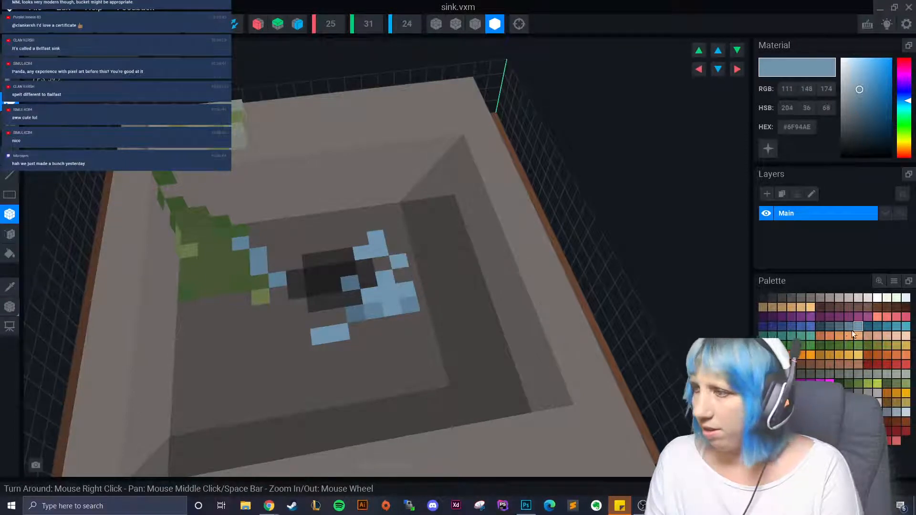
pyautogui.click(840, 327)
pyautogui.click(381, 264)
pyautogui.scroll(-5, 368, 355)
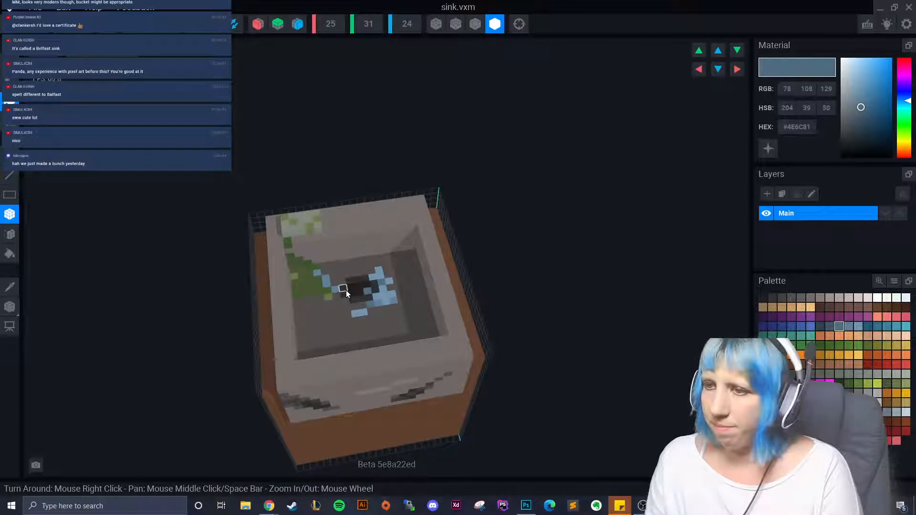
pyautogui.click(349, 288)
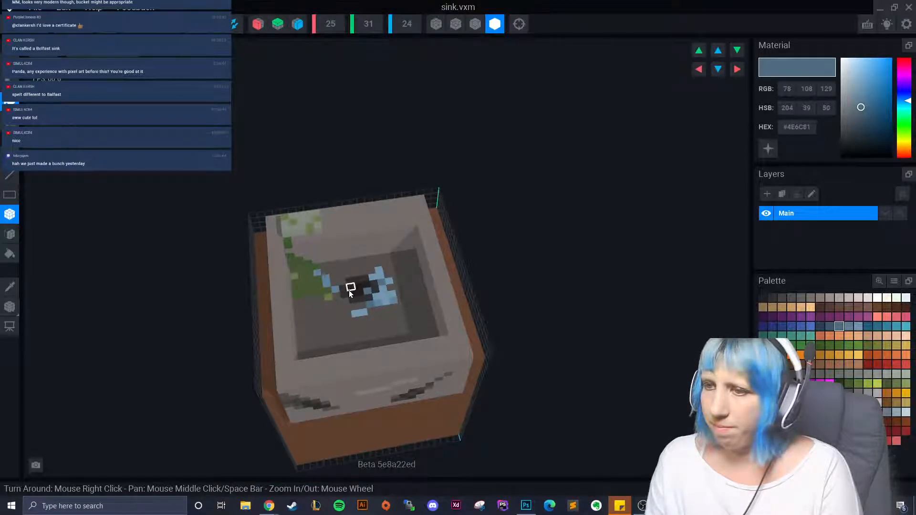
pyautogui.click(849, 327)
pyautogui.scroll(4, 376, 349)
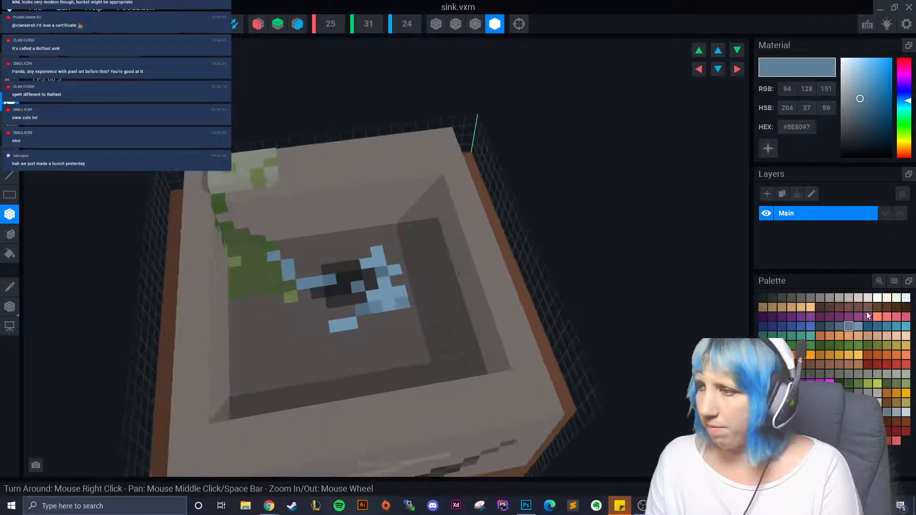
pyautogui.click(858, 327)
pyautogui.scroll(-5, 362, 373)
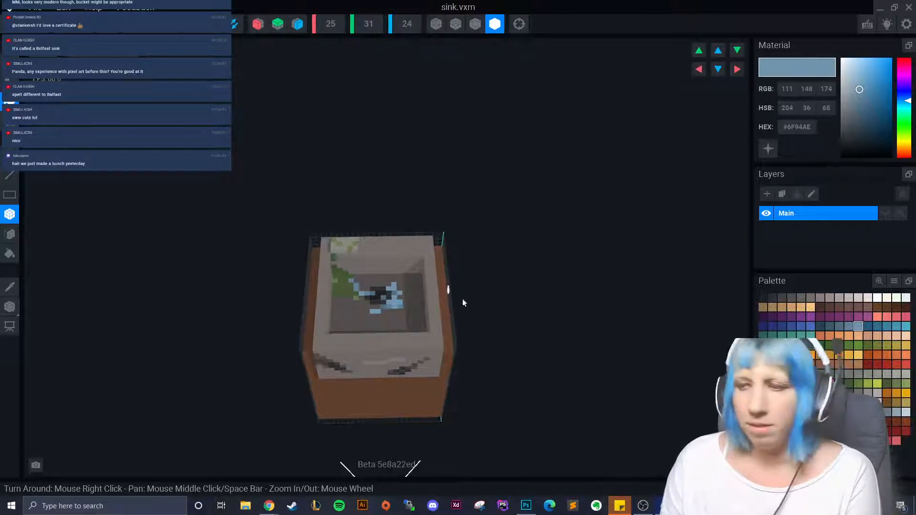
pyautogui.moveTo(462, 299); pyautogui.dragTo(372, 334, button='right')
pyautogui.scroll(5, 410, 339)
pyautogui.scroll(-3, 365, 346)
pyautogui.scroll(5, 363, 333)
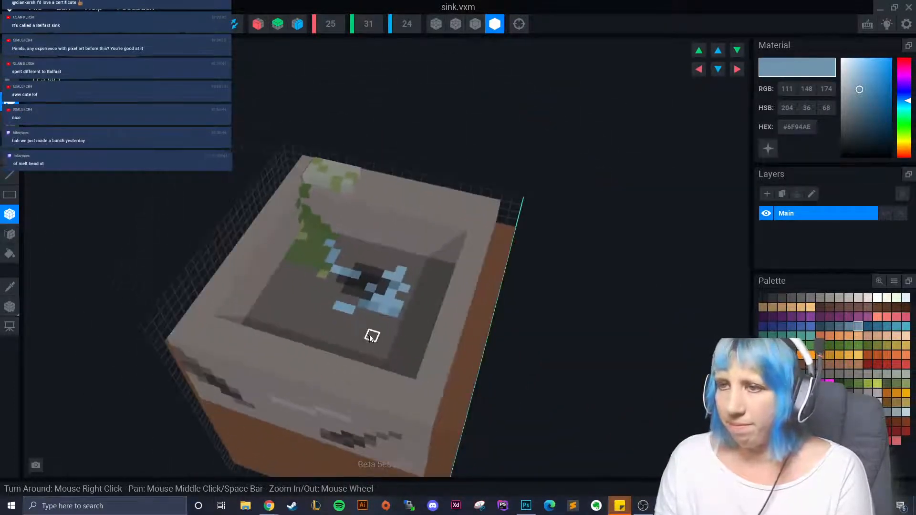
pyautogui.scroll(3, 341, 337)
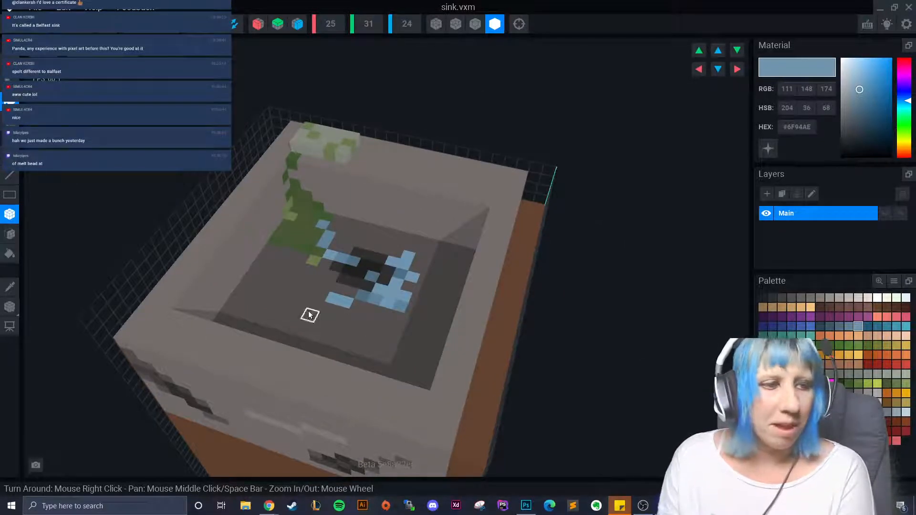
pyautogui.scroll(5, 310, 314)
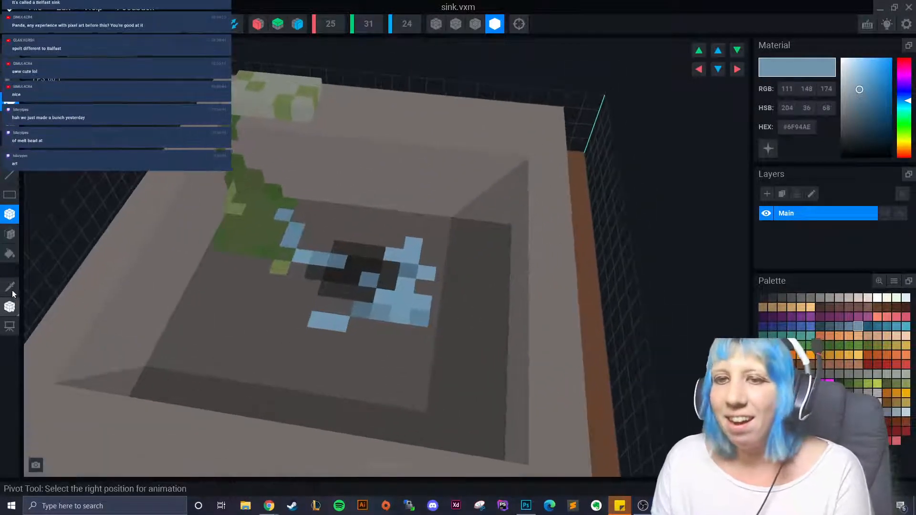
# - Darken a basin-floor voxel with dark grey, then set the working colour to #645F5C
pyautogui.click(792, 298)
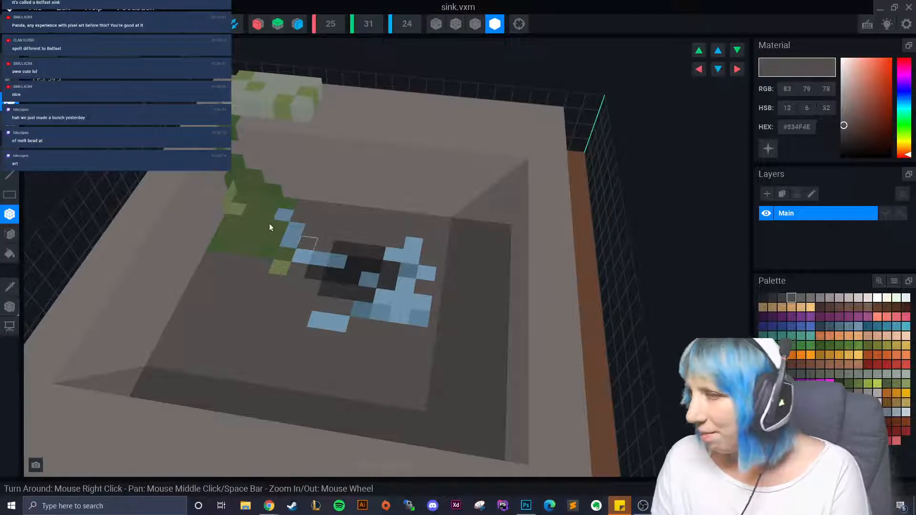
pyautogui.click(782, 298)
pyautogui.click(318, 229)
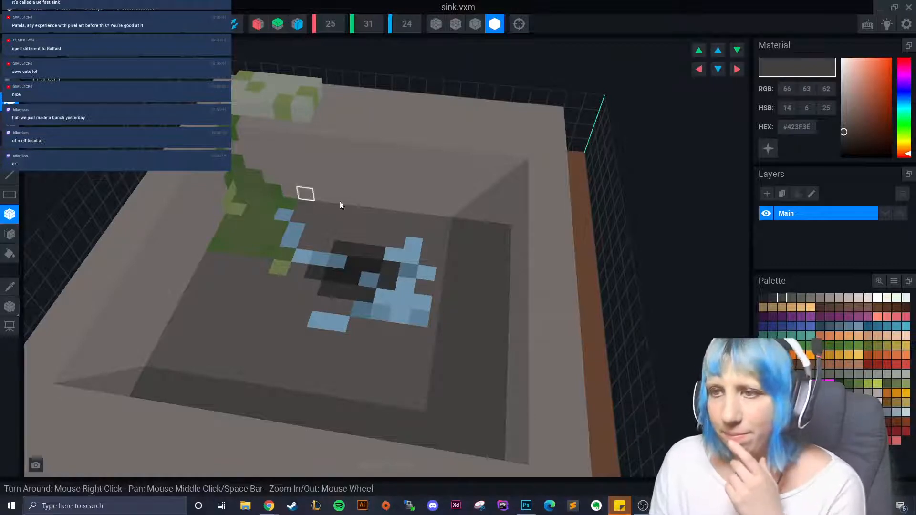
pyautogui.click(800, 298)
# - Switch to the Screen Rect tool and orbit to a corner view of the sink
pyautogui.click(10, 193)
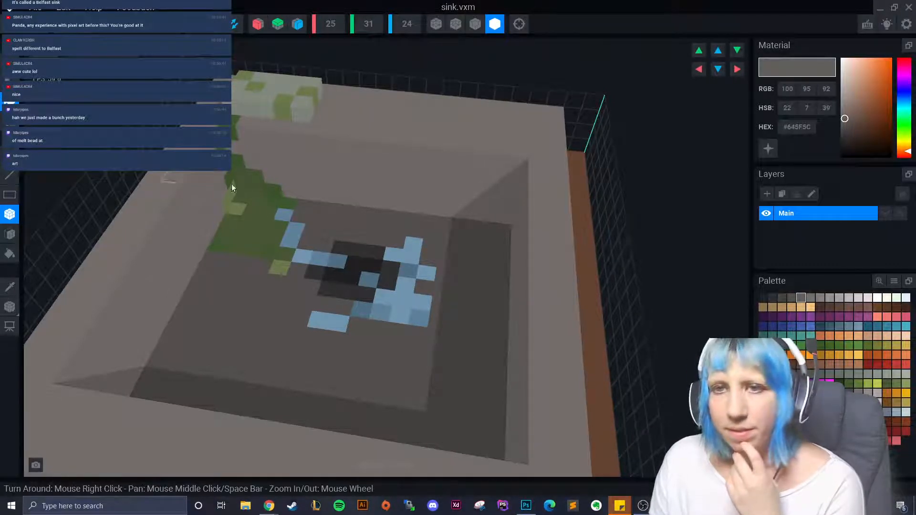
pyautogui.moveTo(508, 208); pyautogui.dragTo(448, 178, button='right')
pyautogui.moveTo(718, 241); pyautogui.dragTo(320, 242, button='right')
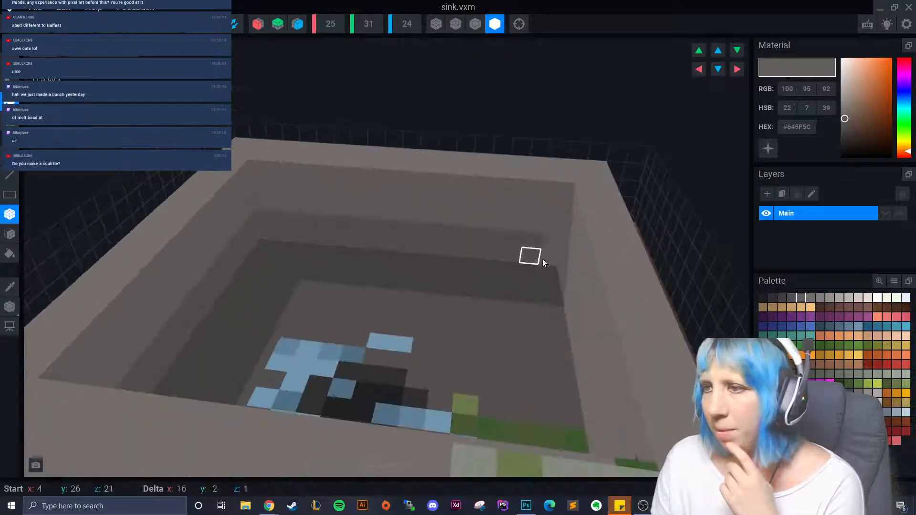
pyautogui.moveTo(544, 260); pyautogui.dragTo(350, 241, button='right')
pyautogui.scroll(3, 350, 239)
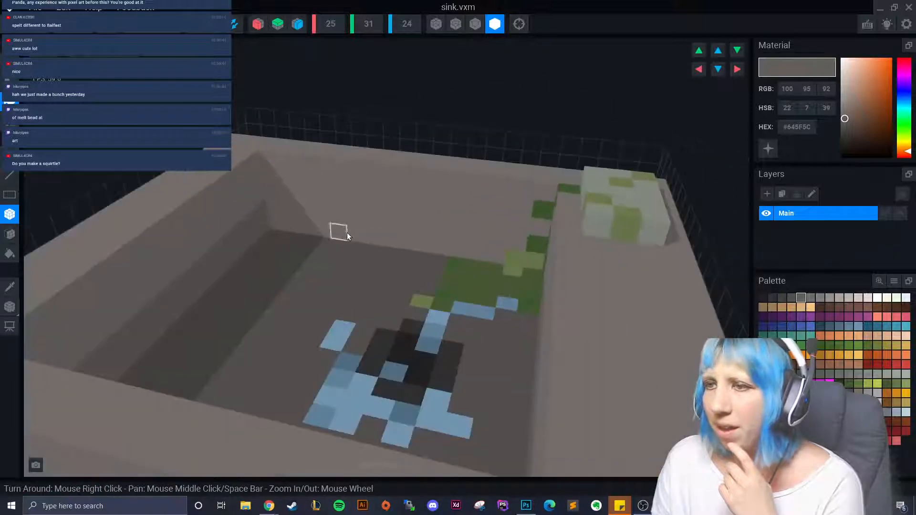
pyautogui.scroll(-3, 488, 247)
pyautogui.moveTo(511, 239); pyautogui.dragTo(402, 176, button='right')
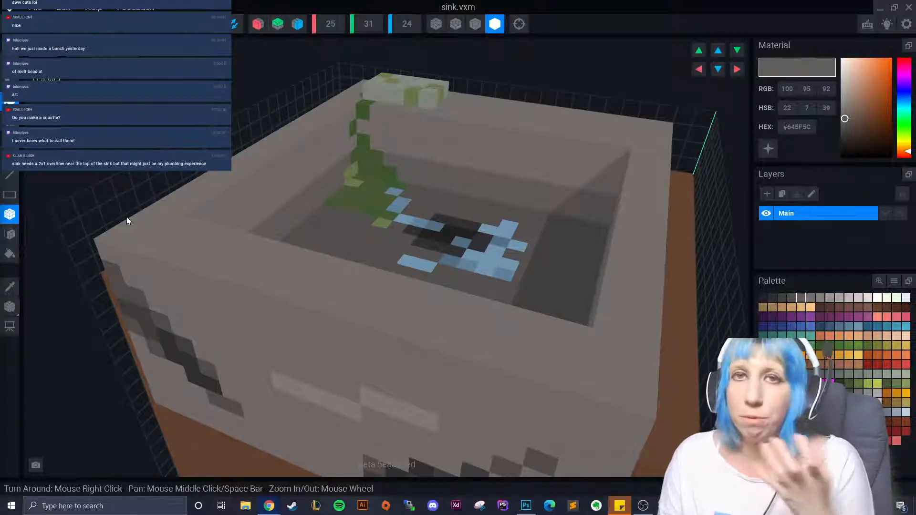
# - Sample the drain's dark colour and place a dark overflow voxel on the back rim
pyautogui.scroll(-3, 127, 216)
pyautogui.moveTo(127, 217); pyautogui.dragTo(308, 262, button='right')
pyautogui.scroll(-3, 258, 248)
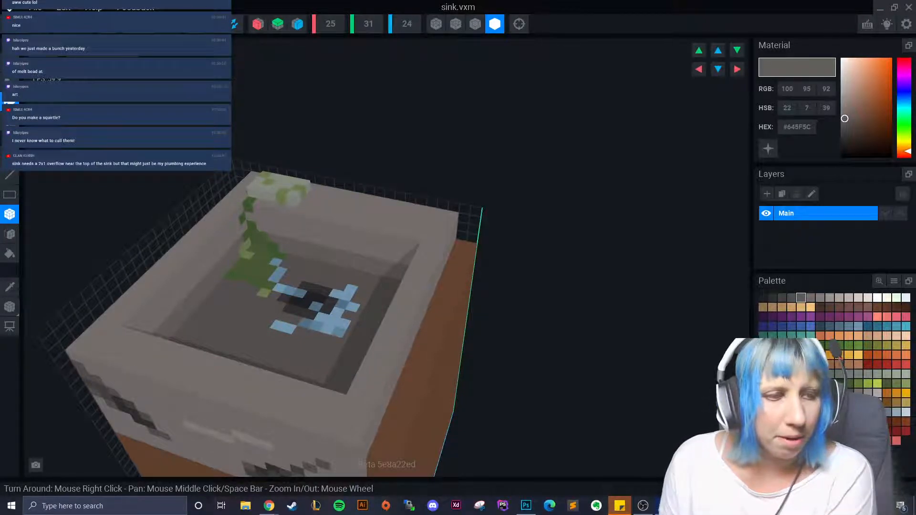
pyautogui.moveTo(287, 296); pyautogui.dragTo(213, 302, button='right')
pyautogui.scroll(3, 242, 288)
pyautogui.scroll(3, 213, 302)
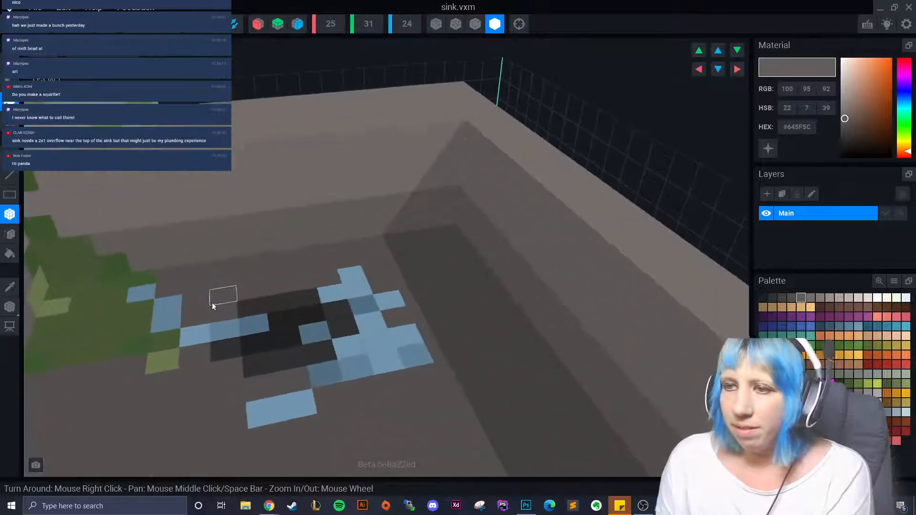
pyautogui.click(9, 289)
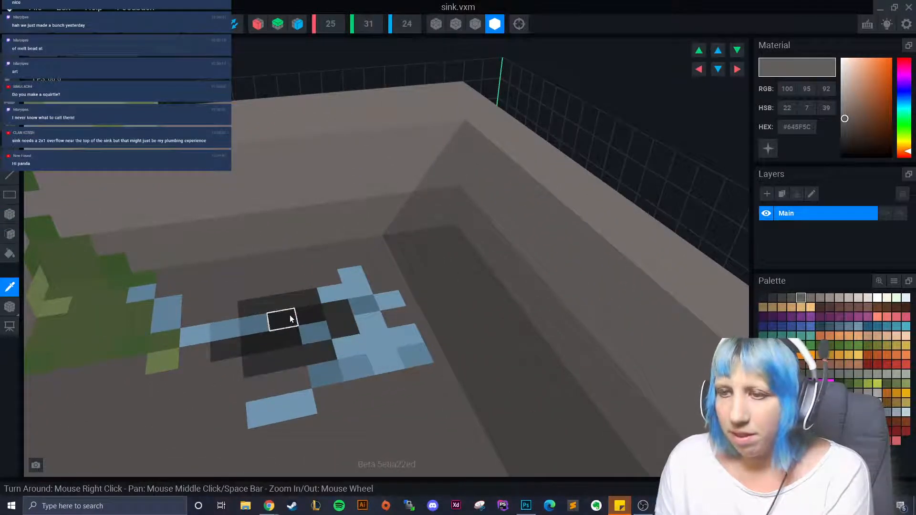
pyautogui.click(290, 316)
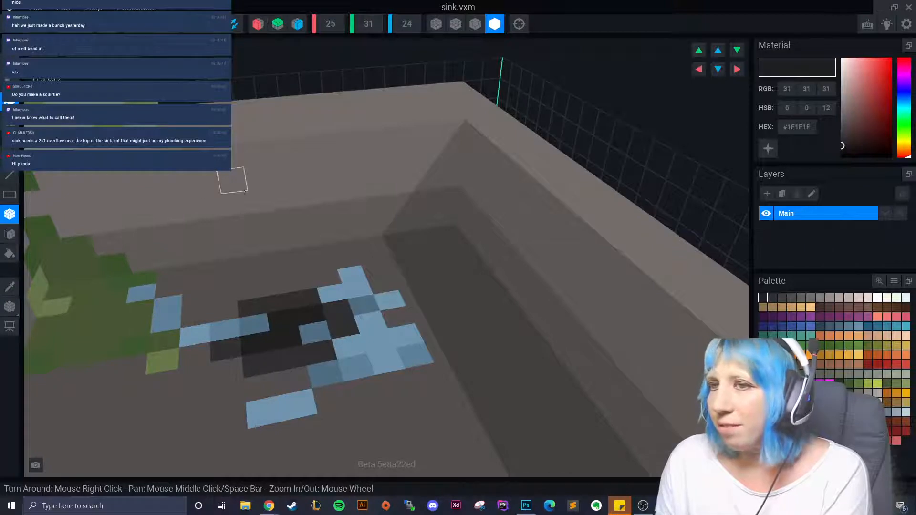
pyautogui.moveTo(231, 182)
pyautogui.mouseDown(button='right')
pyautogui.moveTo(231, 311)
pyautogui.moveTo(219, 323)
pyautogui.moveTo(227, 322)
pyautogui.moveTo(234, 187)
pyautogui.mouseUp(button='right')
pyautogui.click(230, 184)
# - Tilt the view into the basin and resample the dark grey #302F2F
pyautogui.scroll(-5, 231, 265)
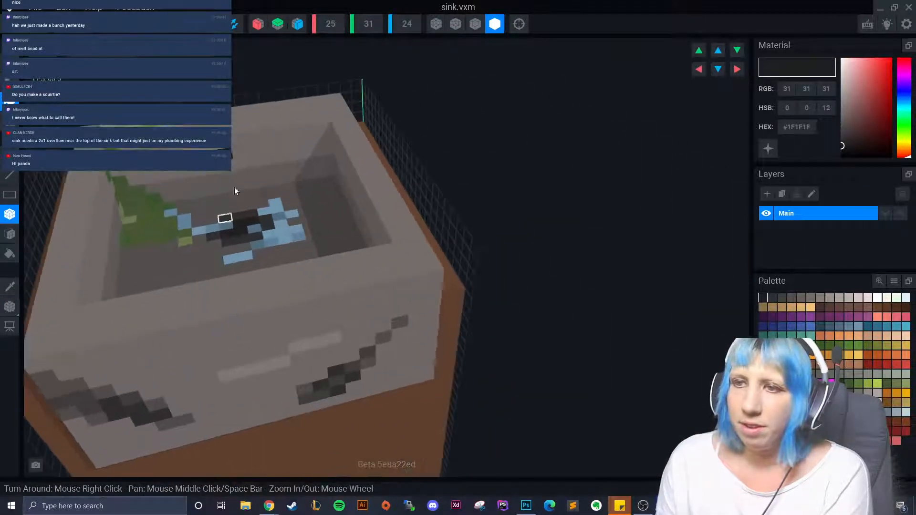
pyautogui.scroll(3, 212, 251)
pyautogui.moveTo(213, 251); pyautogui.dragTo(89, 220, button='right')
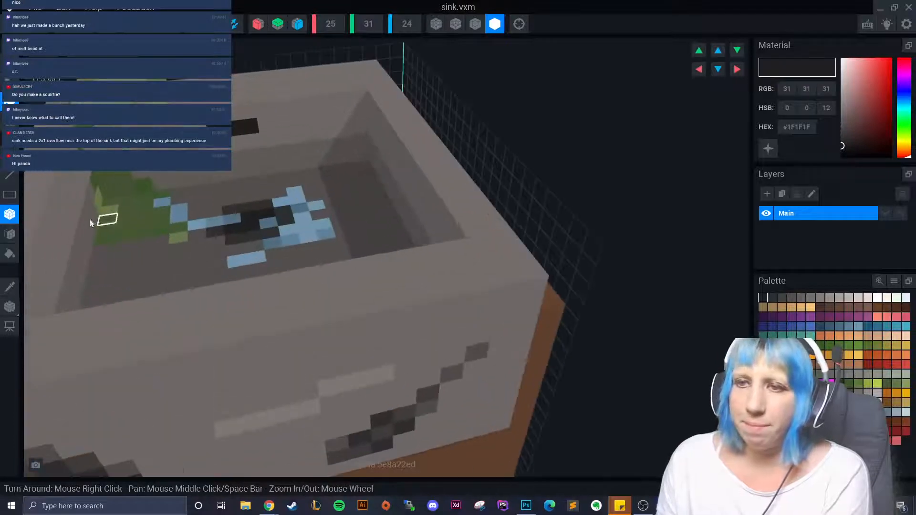
pyautogui.click(9, 286)
pyautogui.click(249, 126)
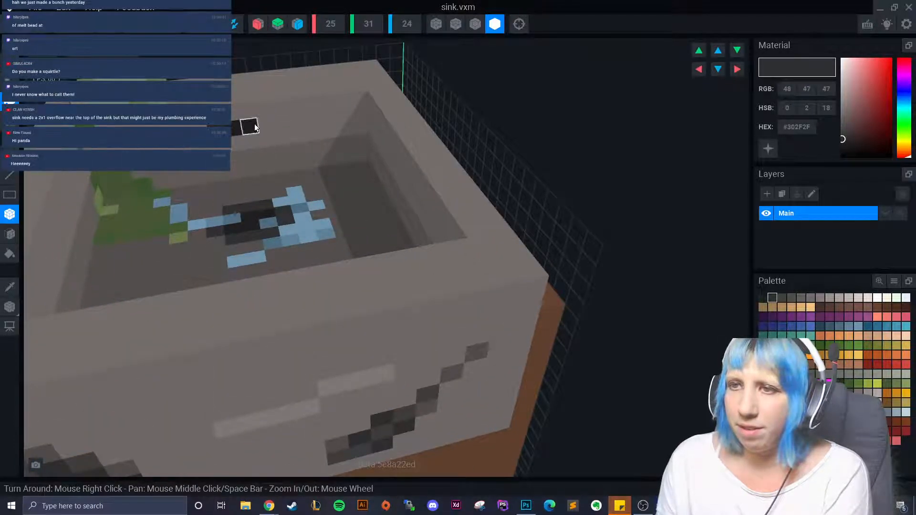
pyautogui.scroll(-5, 229, 238)
pyautogui.moveTo(242, 265); pyautogui.dragTo(228, 285, button='right')
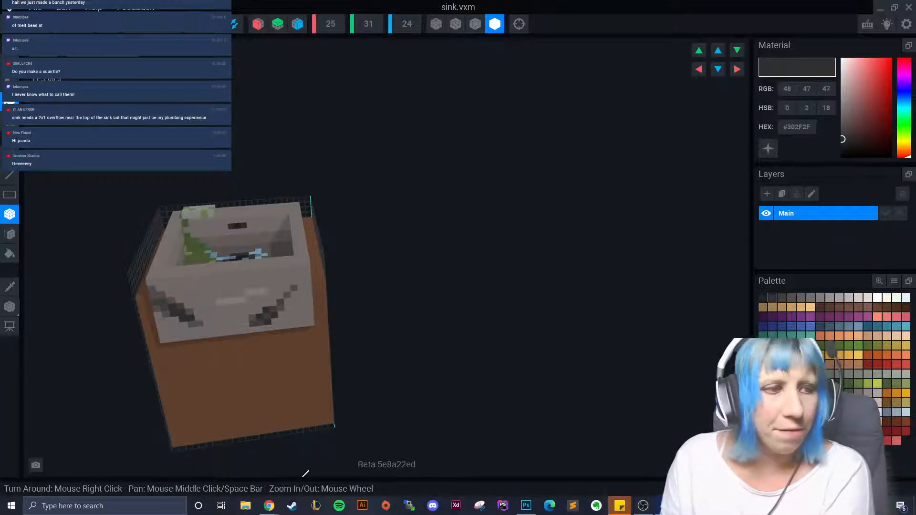
# - Orbit to the sink's left side and sample the plant's green
pyautogui.moveTo(208, 309); pyautogui.dragTo(302, 259, button='right')
pyautogui.scroll(4, 233, 337)
pyautogui.scroll(-4, 278, 344)
pyautogui.scroll(2, 218, 344)
pyautogui.scroll(3, 301, 259)
pyautogui.moveTo(239, 262); pyautogui.dragTo(293, 347, button='right')
pyautogui.scroll(4, 289, 310)
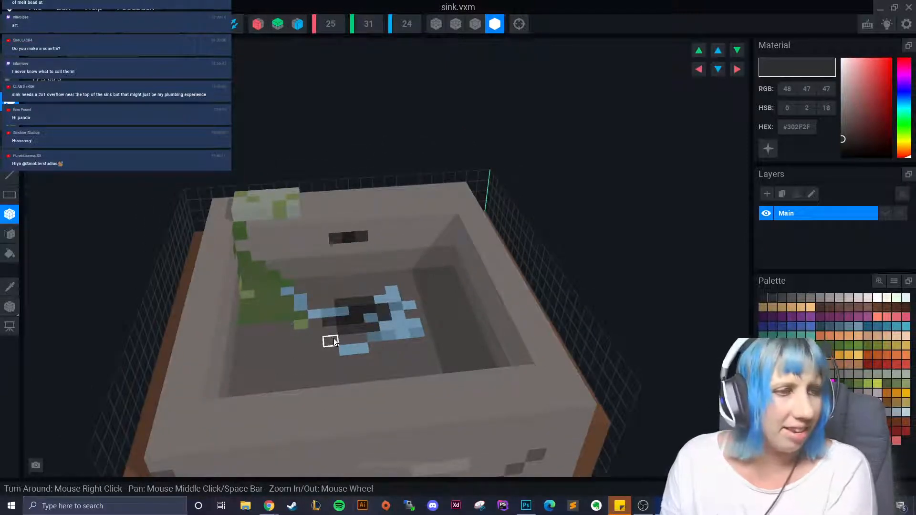
pyautogui.moveTo(432, 340); pyautogui.dragTo(274, 350, button='right')
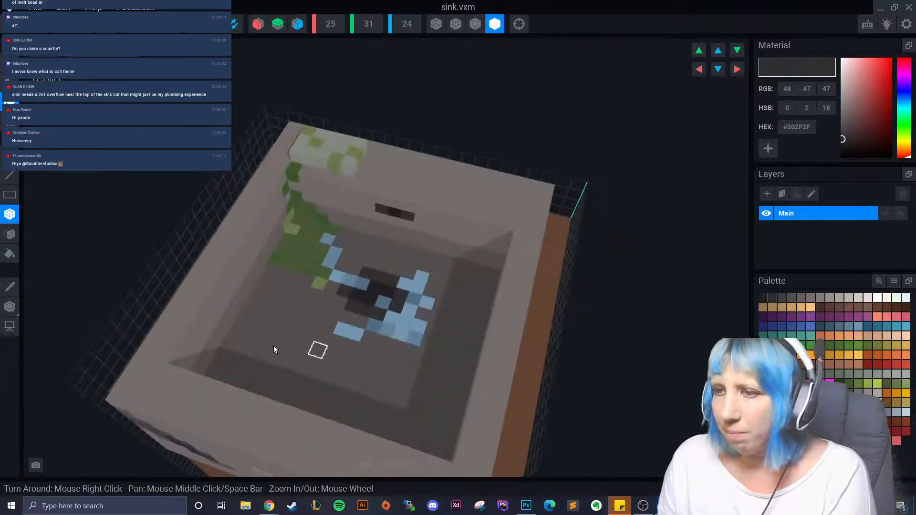
pyautogui.keyDown('alt'); pyautogui.click(298, 259); pyautogui.keyUp('alt')
pyautogui.moveTo(298, 259); pyautogui.dragTo(47, 290, button='right')
# - Paint a green patch down the basin's left wall, reverting a stray cell to grey
pyautogui.moveTo(47, 290); pyautogui.dragTo(179, 265, button='middle')
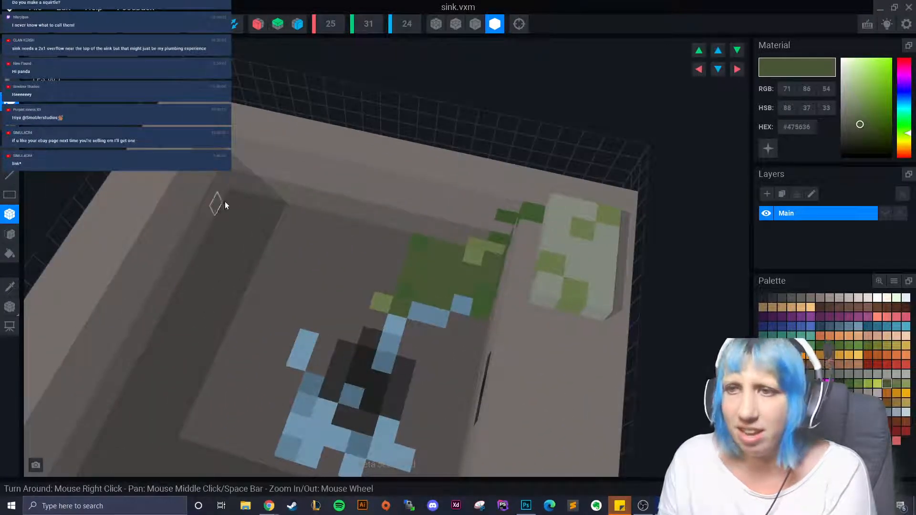
pyautogui.moveTo(224, 202); pyautogui.dragTo(219, 258)
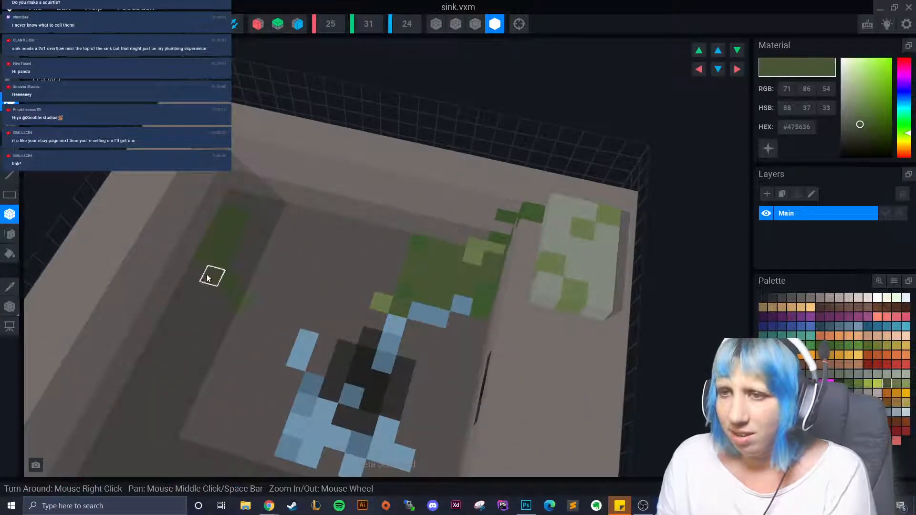
pyautogui.moveTo(217, 190); pyautogui.dragTo(213, 229)
pyautogui.moveTo(212, 229); pyautogui.dragTo(200, 224, button='right')
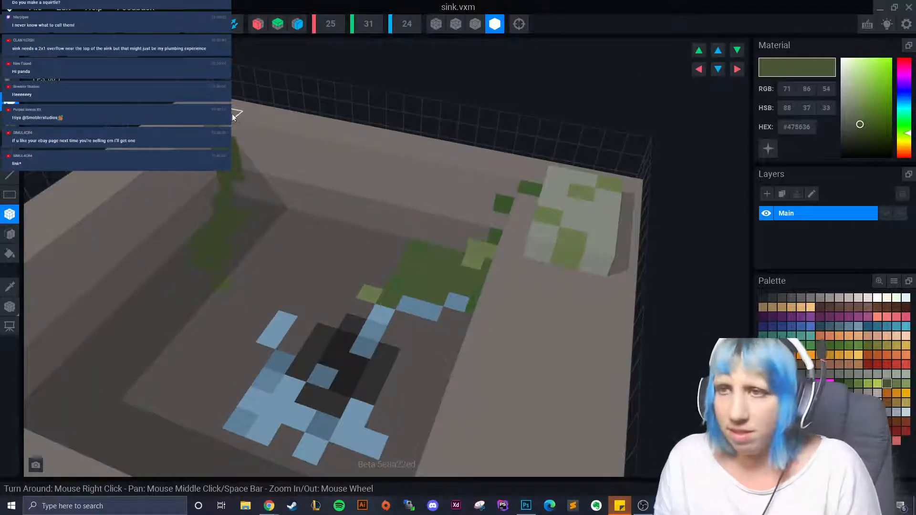
pyautogui.click(246, 219)
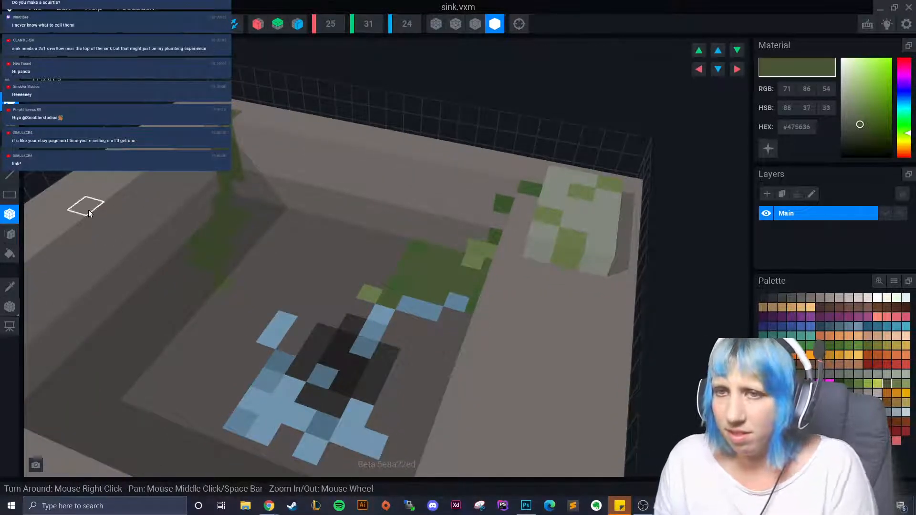
pyautogui.click(13, 289)
pyautogui.click(238, 143)
pyautogui.click(233, 144)
# - Add more green to the hanging stem and sample a darker plant green
pyautogui.click(11, 287)
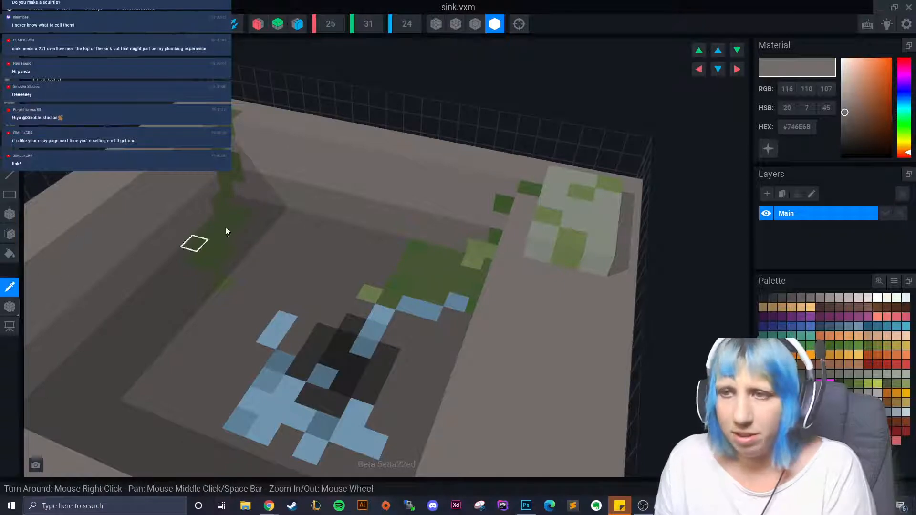
pyautogui.click(213, 246)
pyautogui.click(205, 215)
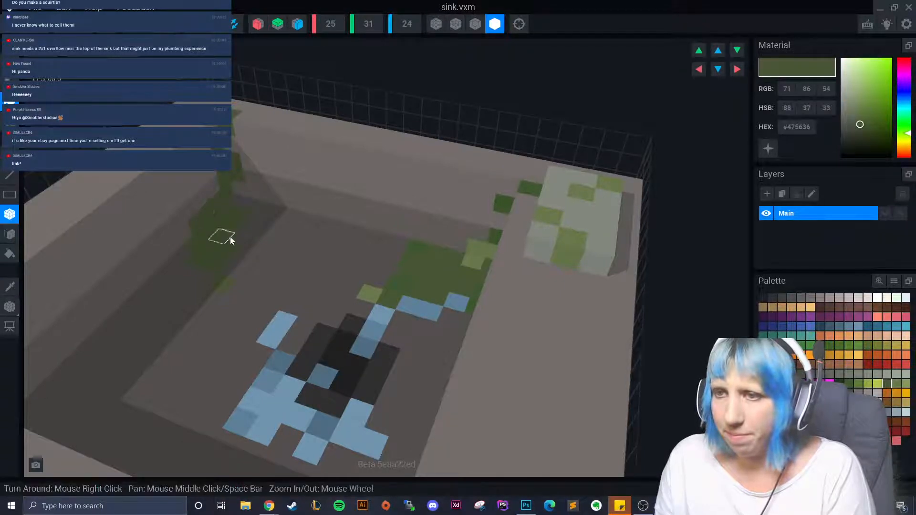
pyautogui.click(196, 260)
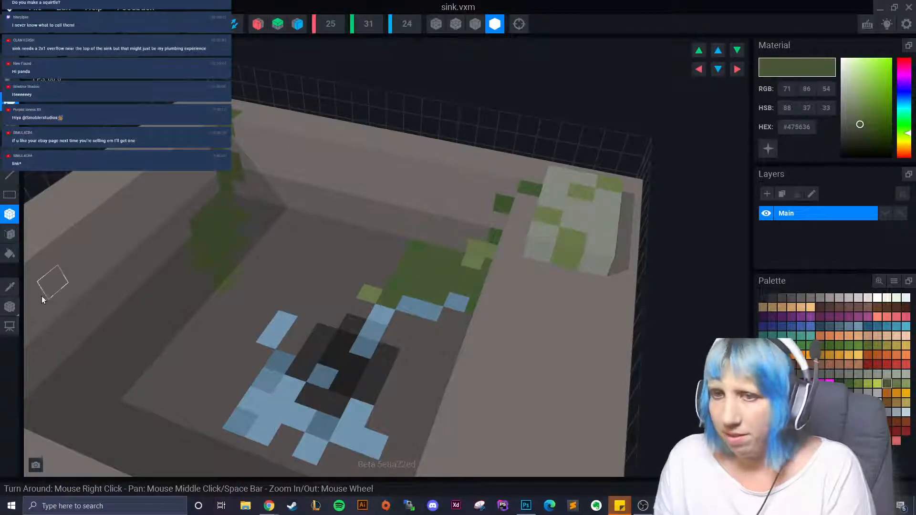
pyautogui.click(9, 287)
pyautogui.click(387, 288)
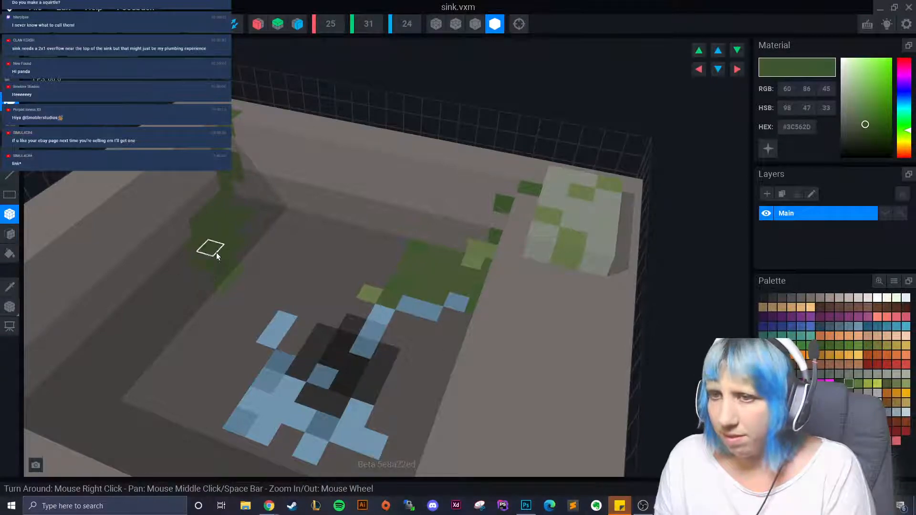
pyautogui.moveTo(267, 301); pyautogui.dragTo(182, 213, button='right')
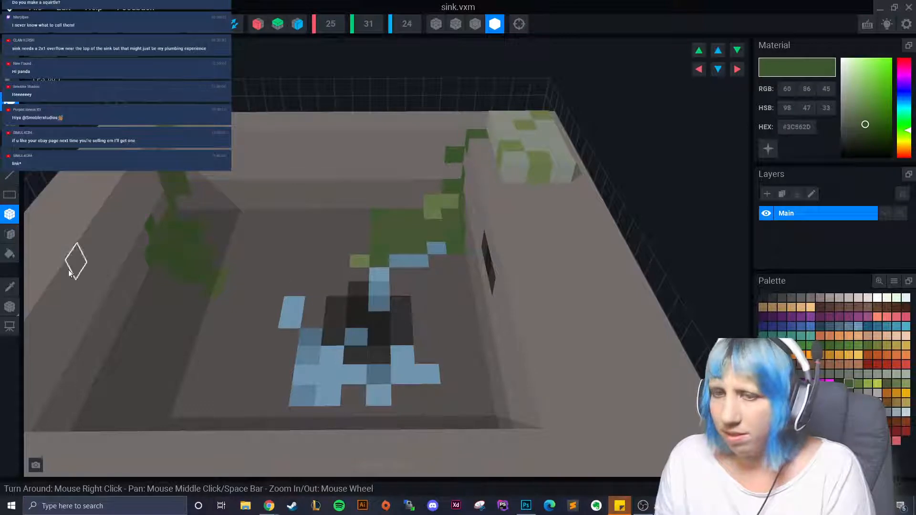
# - Add light-green and dark #24351B green moss voxels to the left ledge
pyautogui.click(9, 286)
pyautogui.click(187, 230)
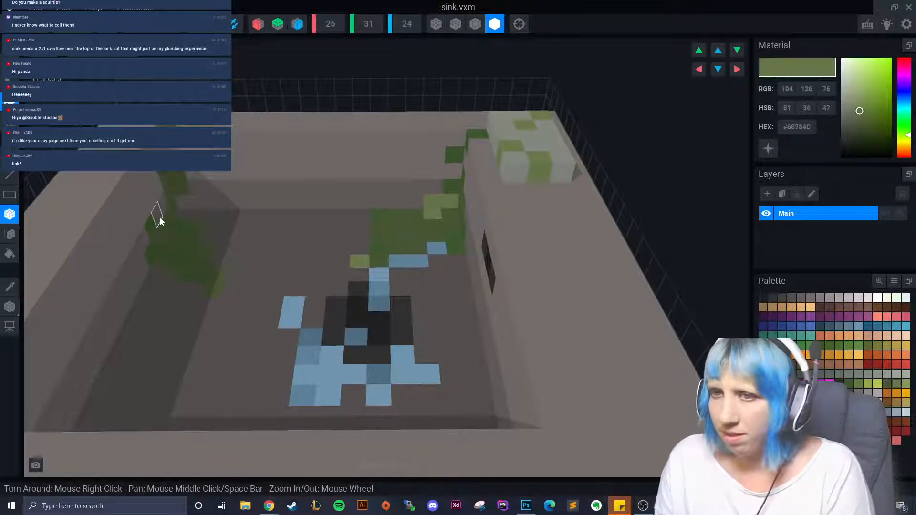
pyautogui.click(196, 281)
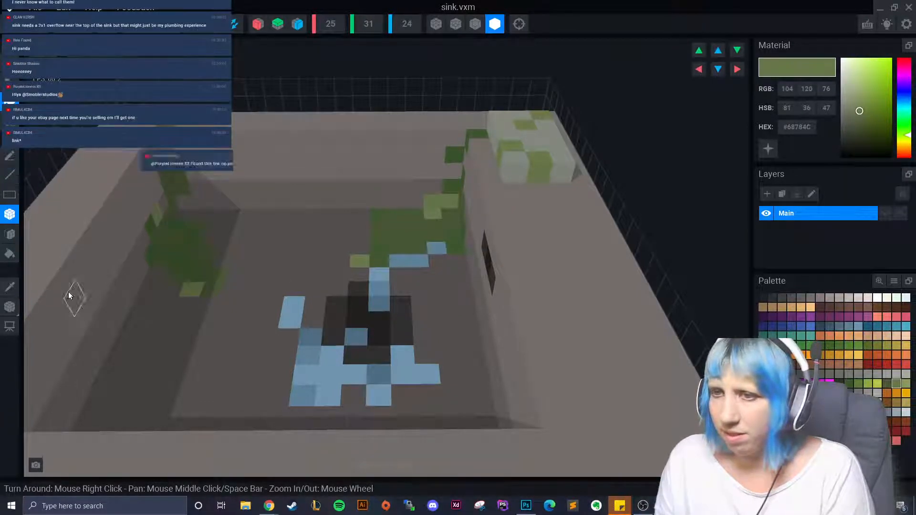
pyautogui.click(9, 287)
pyautogui.click(179, 262)
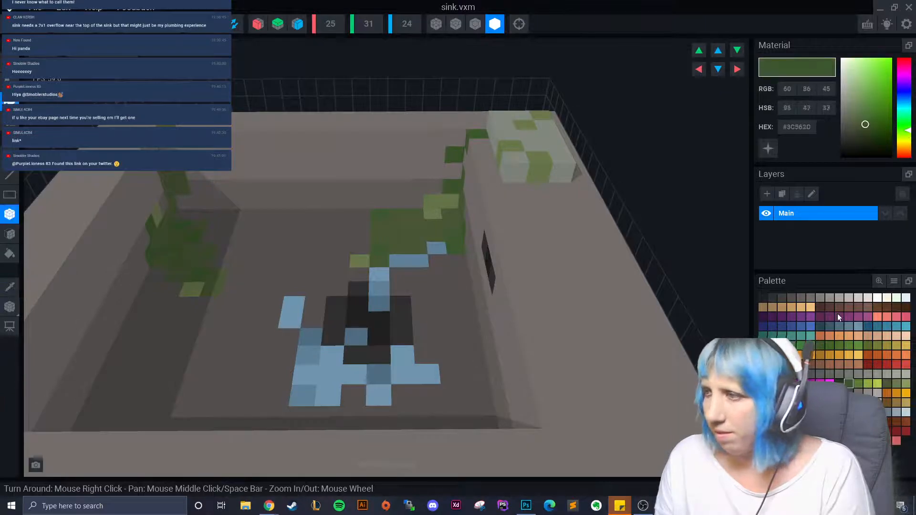
pyautogui.scroll(3, 178, 274)
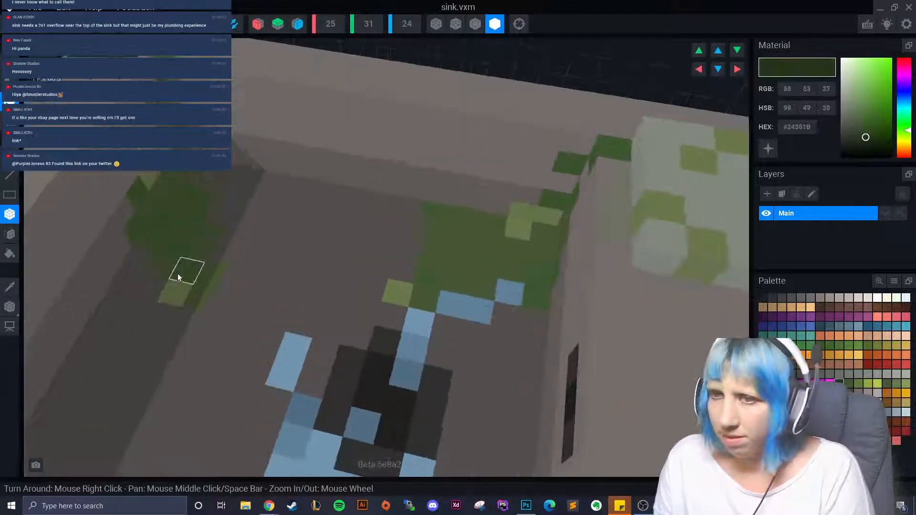
pyautogui.click(177, 226)
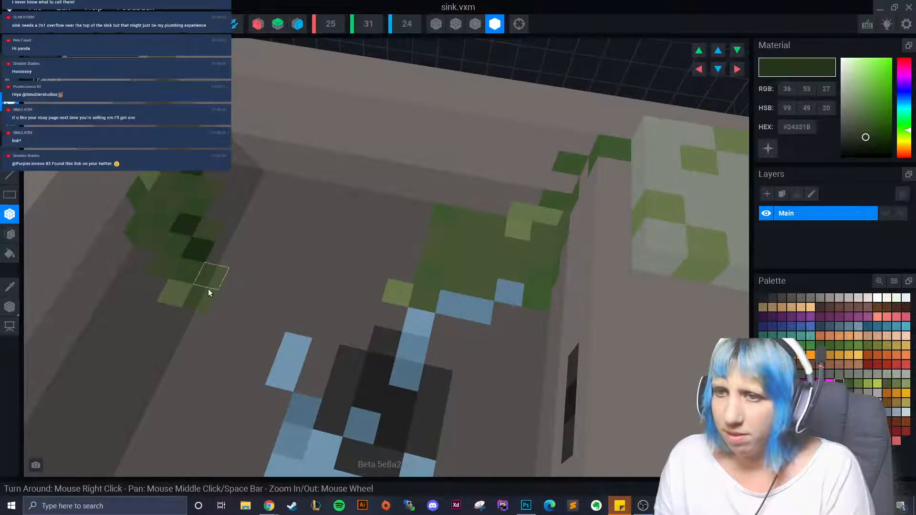
pyautogui.scroll(-5, 208, 291)
pyautogui.moveTo(207, 302); pyautogui.dragTo(186, 304, button='right')
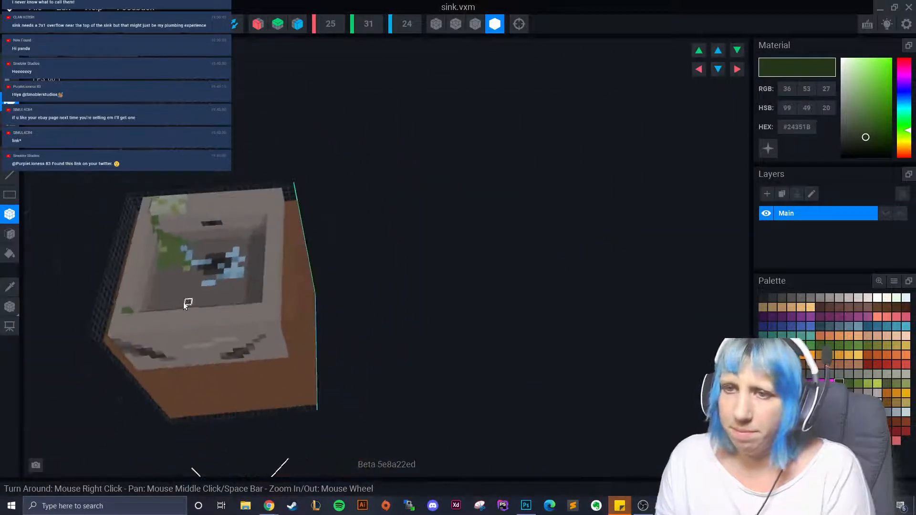
# - Orbit to a front-facing top view and sample the sink's grey #746E6B
pyautogui.scroll(5, 186, 304)
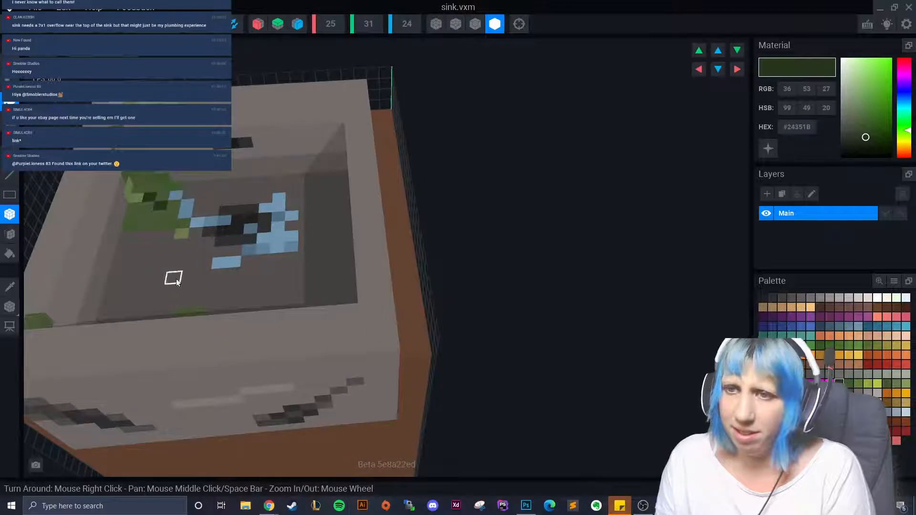
pyautogui.scroll(-4, 177, 282)
pyautogui.moveTo(205, 279); pyautogui.dragTo(296, 281, button='right')
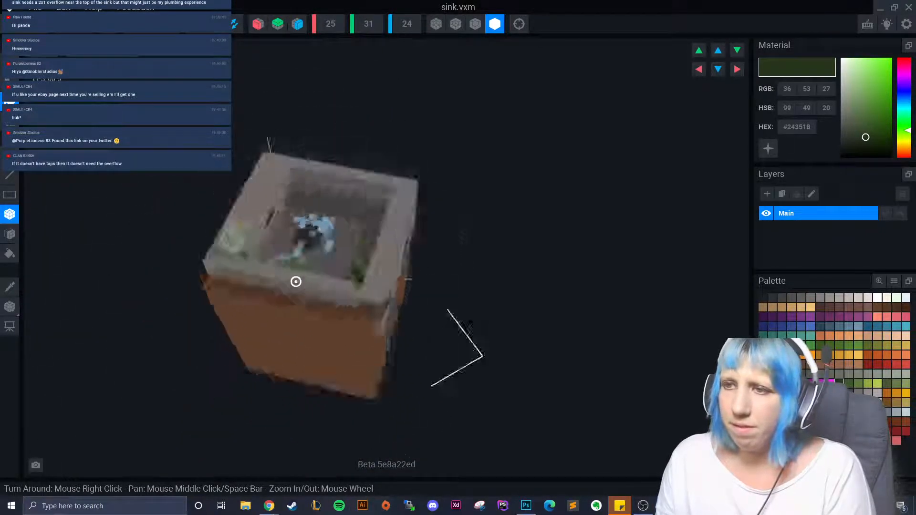
pyautogui.scroll(3, 295, 282)
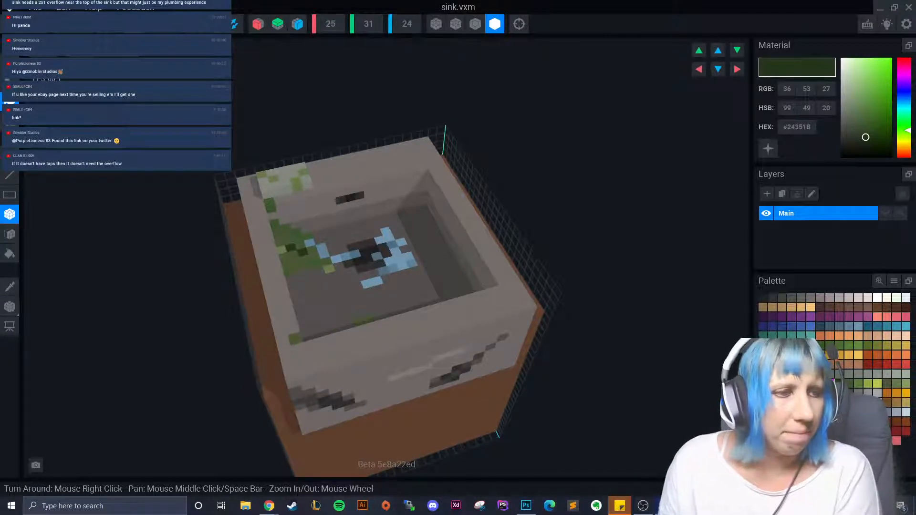
pyautogui.moveTo(294, 282); pyautogui.dragTo(333, 244, button='right')
pyautogui.scroll(3, 331, 256)
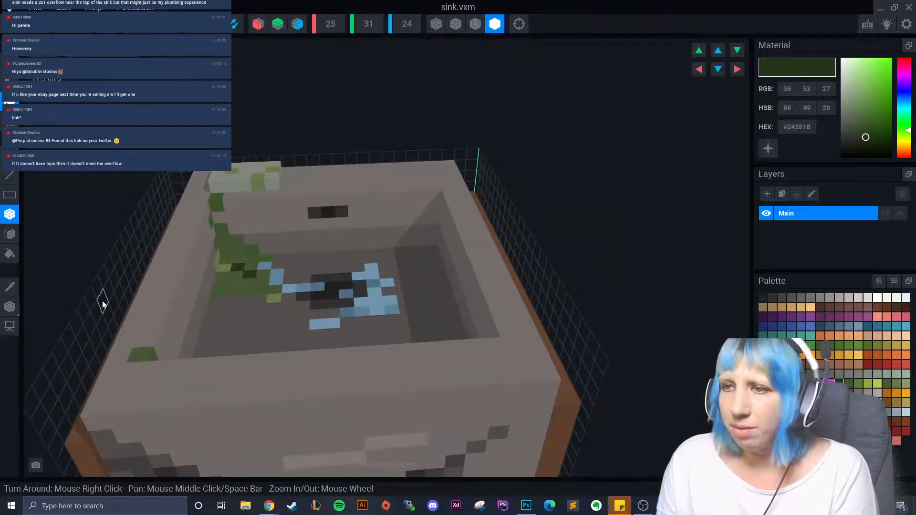
pyautogui.click(12, 289)
pyautogui.click(344, 221)
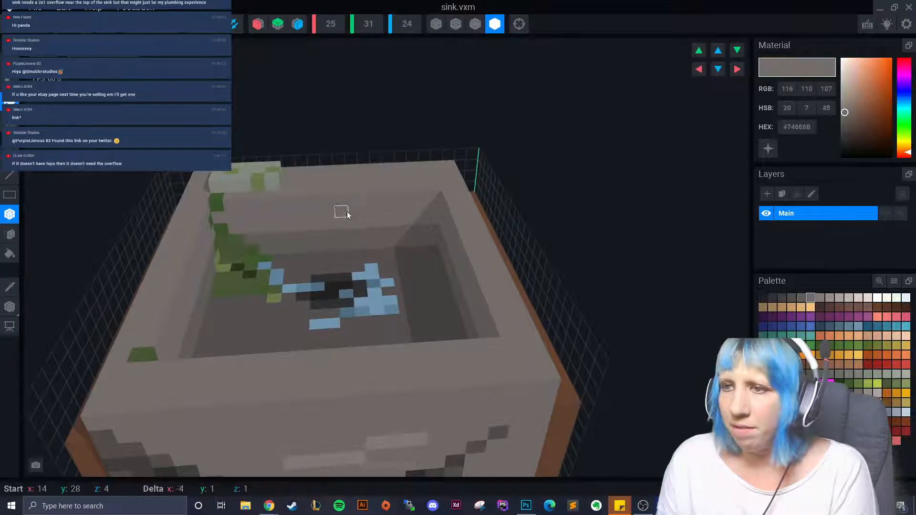
pyautogui.moveTo(382, 300); pyautogui.dragTo(23, 281, button='right')
pyautogui.scroll(-3, 346, 313)
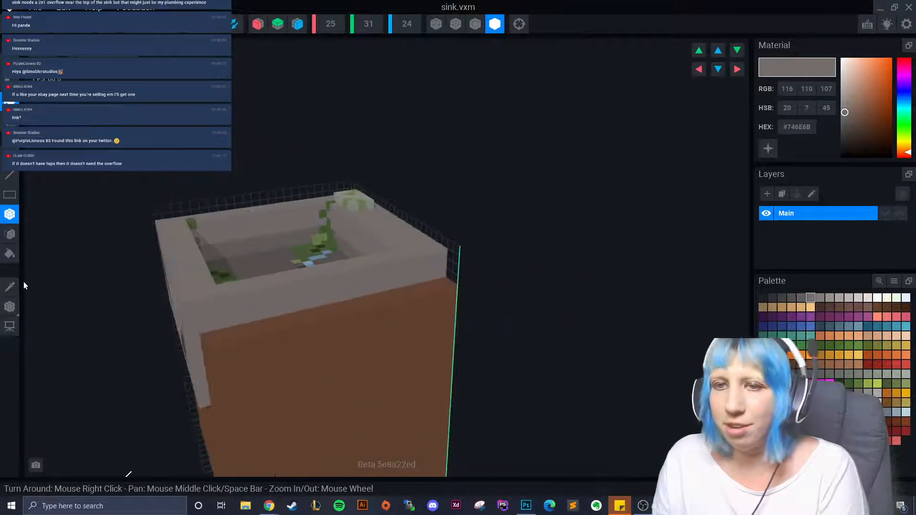
# - Sample dark grey #423F3E and add a dark voxel on the sink's front rim
pyautogui.click(10, 287)
pyautogui.moveTo(173, 300); pyautogui.dragTo(221, 334, button='right')
pyautogui.click(205, 334)
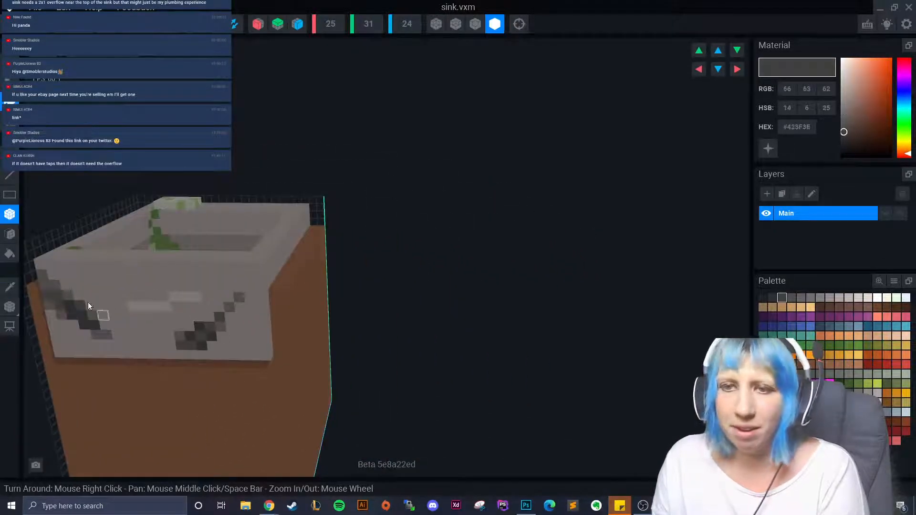
pyautogui.moveTo(88, 302); pyautogui.dragTo(274, 299, button='right')
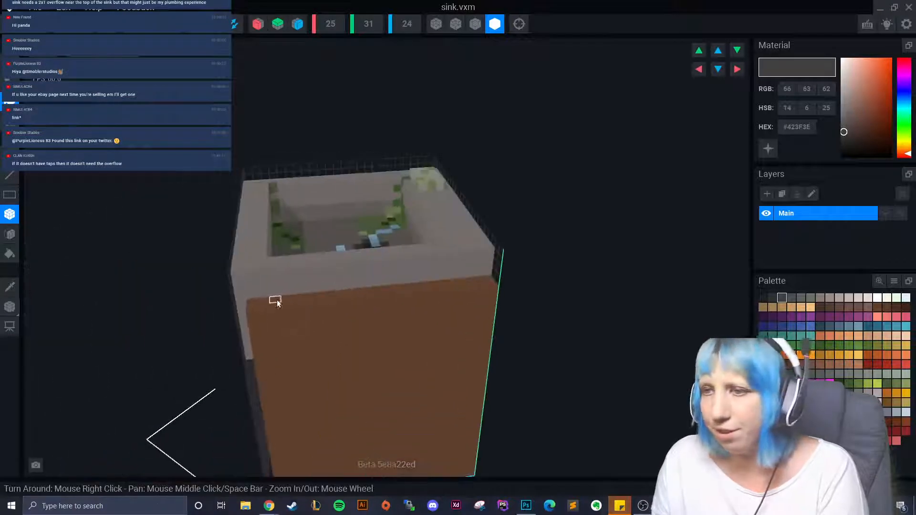
pyautogui.click(360, 268)
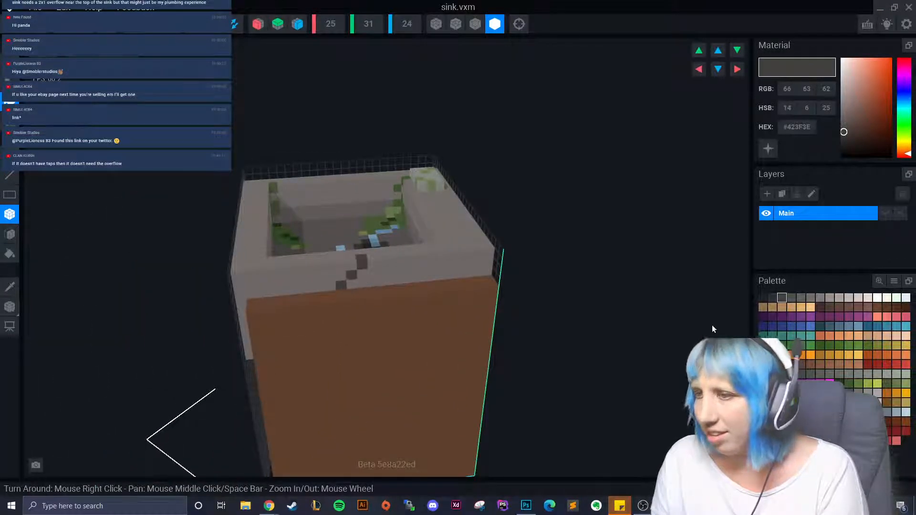
# - Set the working colour to near-black #1F1F1F from the palette's darkest greys
pyautogui.click(772, 298)
pyautogui.moveTo(303, 370); pyautogui.dragTo(375, 360, button='right')
pyautogui.scroll(-2, 375, 360)
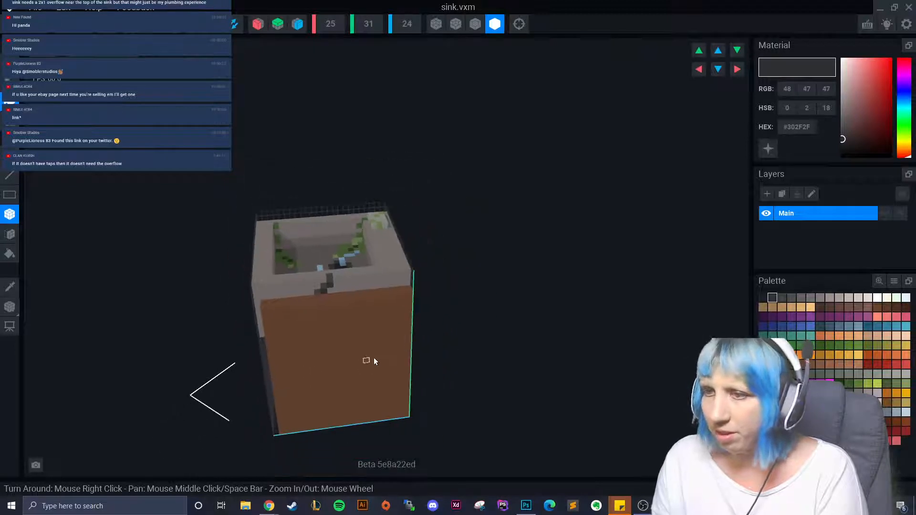
pyautogui.click(762, 298)
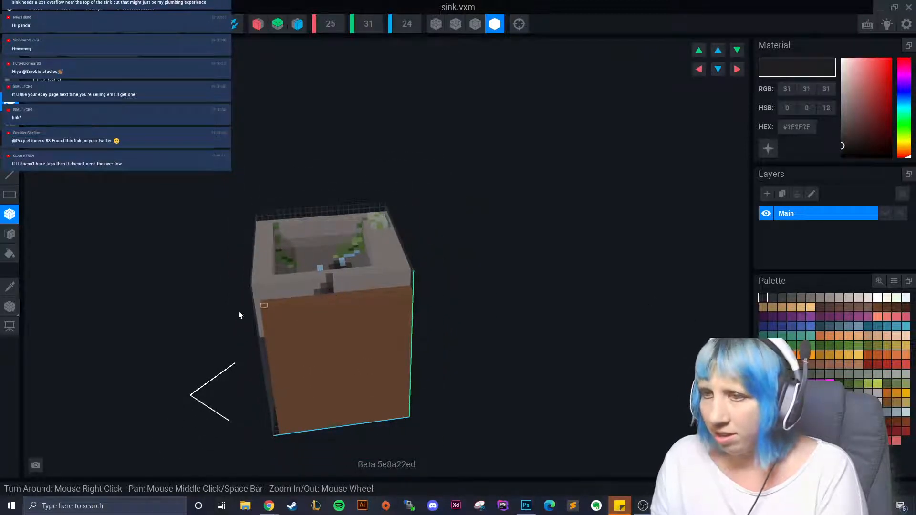
pyautogui.scroll(2, 285, 337)
pyautogui.scroll(-2, 286, 337)
pyautogui.moveTo(341, 331); pyautogui.dragTo(294, 339, button='right')
pyautogui.scroll(-2, 288, 382)
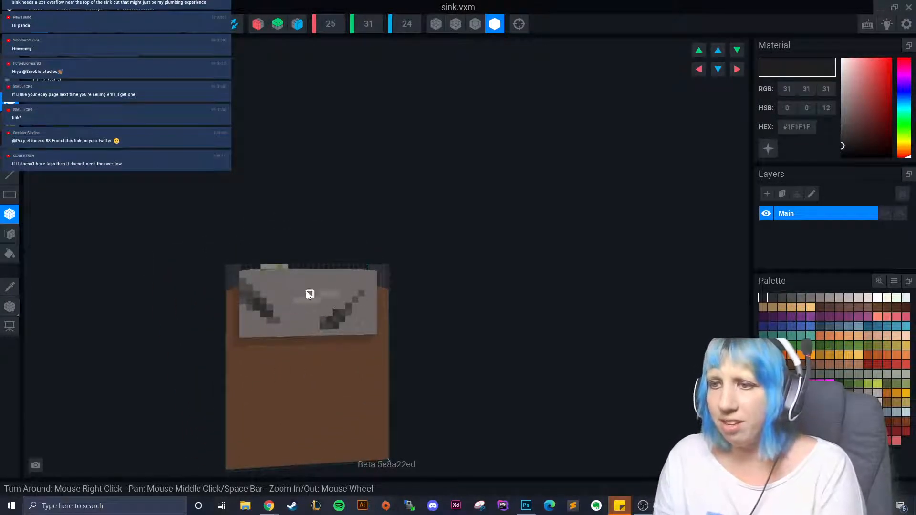
# - Sample the cabinet brown #634332 and darken it to #452E22
pyautogui.moveTo(307, 378); pyautogui.dragTo(262, 351, button='right')
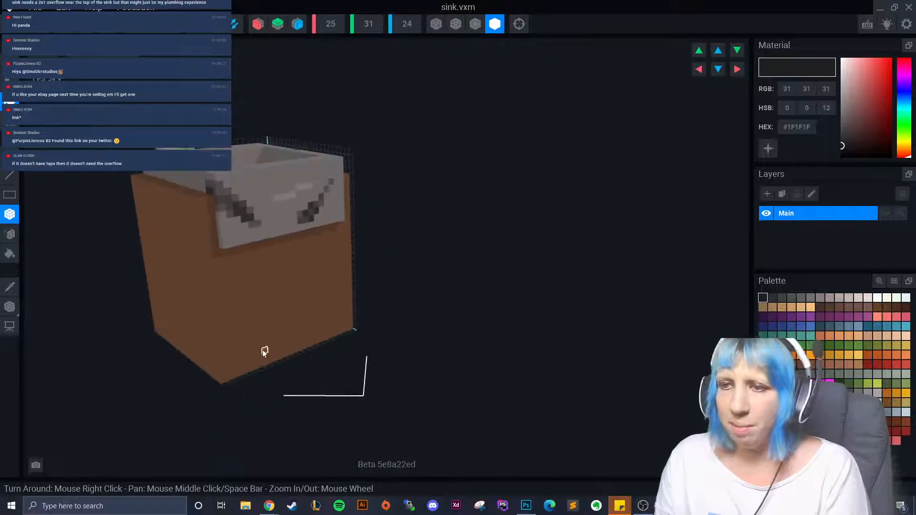
pyautogui.click(10, 288)
pyautogui.click(239, 285)
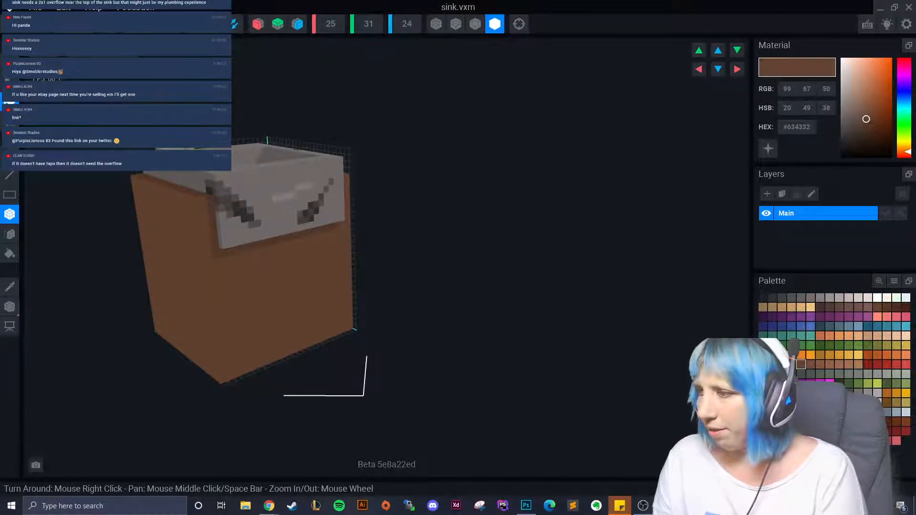
pyautogui.moveTo(295, 384); pyautogui.dragTo(281, 358, button='right')
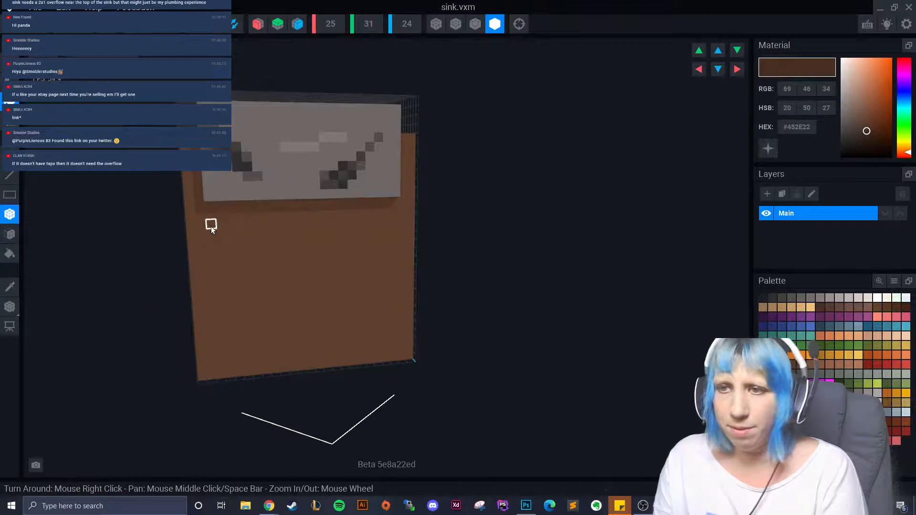
# - Paint #452E22 stripes along all four cabinet front edges and fill the inner panel
pyautogui.moveTo(211, 226); pyautogui.dragTo(222, 371)
pyautogui.moveTo(210, 221); pyautogui.dragTo(384, 219)
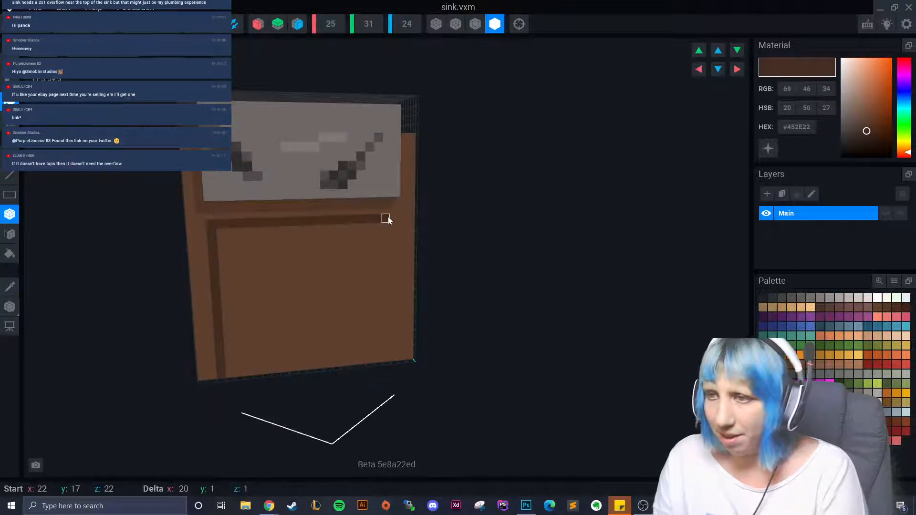
pyautogui.moveTo(388, 217)
pyautogui.mouseDown(button='right')
pyautogui.moveTo(388, 246)
pyautogui.moveTo(387, 225)
pyautogui.mouseUp(button='right')
pyautogui.moveTo(387, 225); pyautogui.dragTo(384, 368)
pyautogui.moveTo(205, 370)
pyautogui.mouseDown()
pyautogui.moveTo(397, 372)
pyautogui.moveTo(385, 374)
pyautogui.mouseUp()
pyautogui.moveTo(224, 229)
pyautogui.mouseDown()
pyautogui.moveTo(331, 333)
pyautogui.moveTo(384, 366)
pyautogui.mouseUp()
pyautogui.moveTo(634, 393)
pyautogui.mouseDown(button='right')
pyautogui.moveTo(298, 351)
pyautogui.moveTo(632, 376)
pyautogui.mouseUp(button='right')
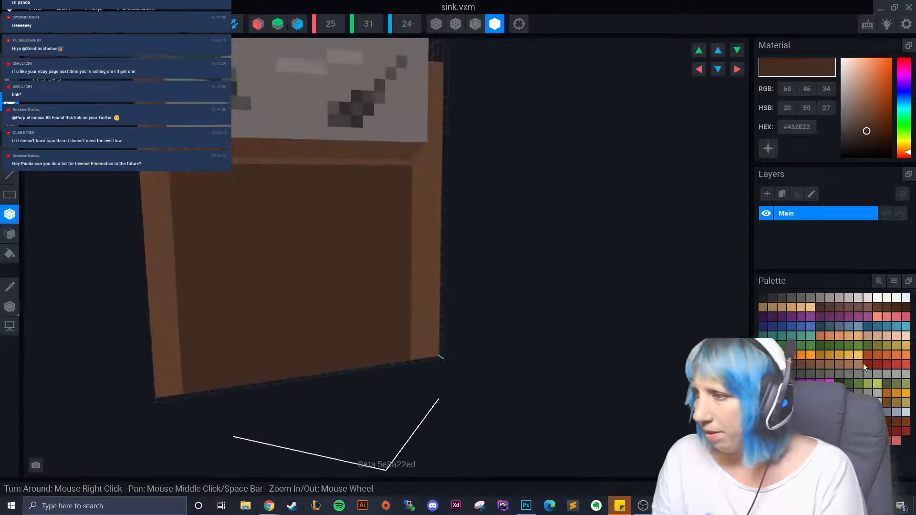
pyautogui.click(894, 402)
# - Place tan #91743C voxels down the door's left edge to shape the top, middle and lower hinges
pyautogui.moveTo(162, 196)
pyautogui.mouseDown()
pyautogui.moveTo(167, 214)
pyautogui.moveTo(181, 197)
pyautogui.mouseUp()
pyautogui.click(205, 184)
pyautogui.click(206, 210)
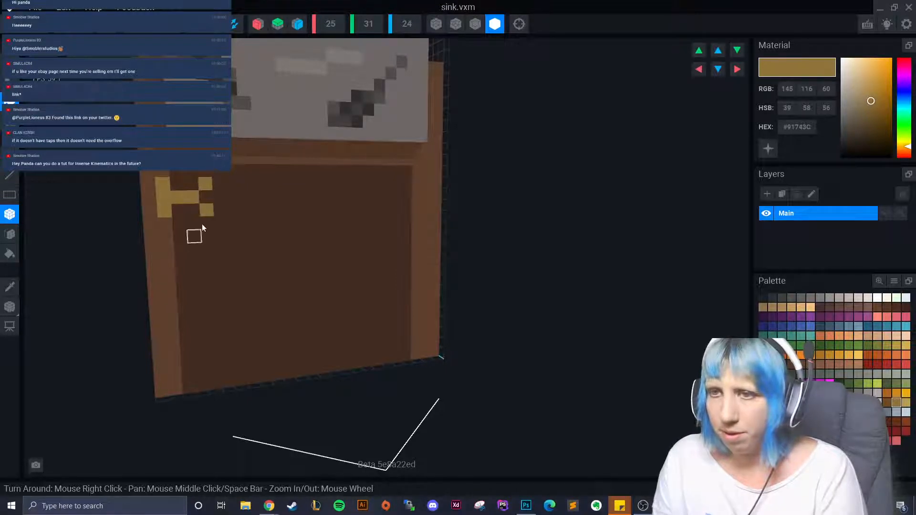
pyautogui.moveTo(169, 286); pyautogui.dragTo(199, 299)
pyautogui.click(210, 286)
pyautogui.click(211, 311)
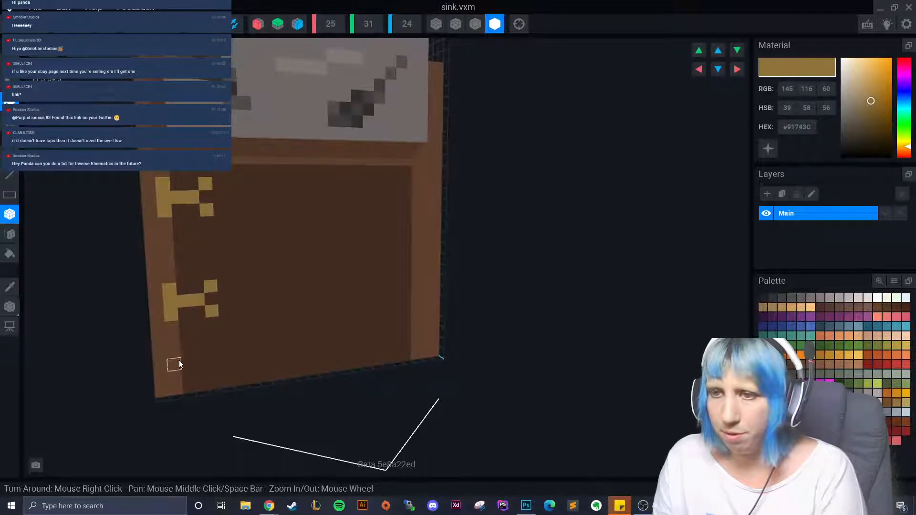
pyautogui.moveTo(176, 378); pyautogui.dragTo(202, 362)
pyautogui.click(216, 355)
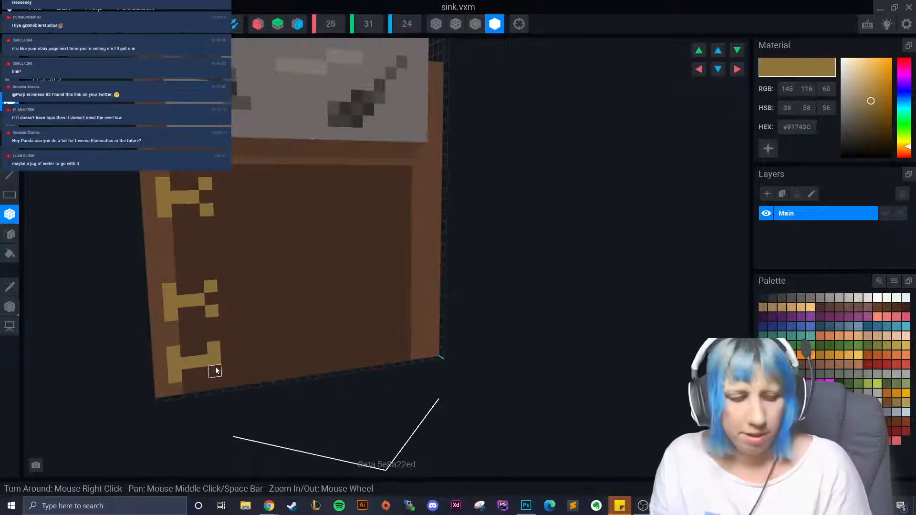
pyautogui.click(215, 366)
# - Repaint the middle hinge and left frame with colours sampled from the model, then undo the last hinge voxels
pyautogui.click(10, 287)
pyautogui.click(212, 254)
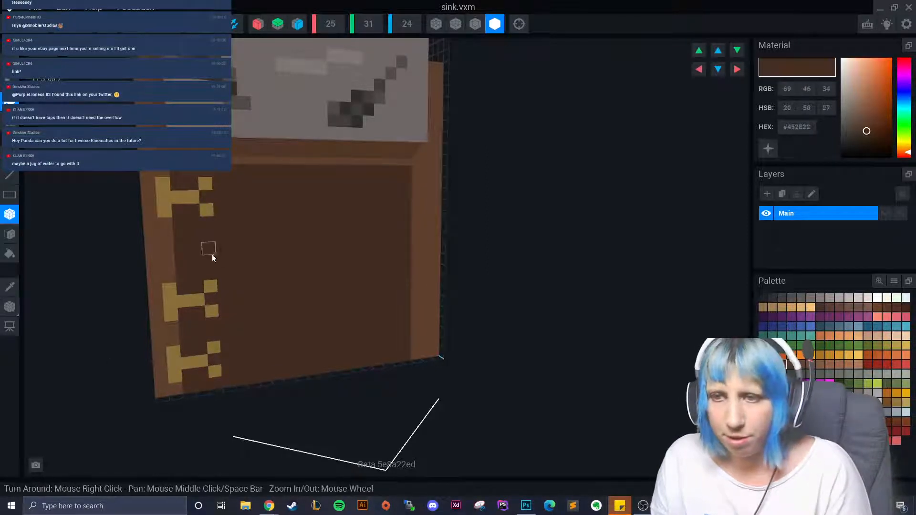
pyautogui.moveTo(211, 286)
pyautogui.mouseDown()
pyautogui.moveTo(207, 310)
pyautogui.moveTo(167, 311)
pyautogui.mouseUp()
pyautogui.click(10, 287)
pyautogui.click(158, 271)
pyautogui.click(10, 287)
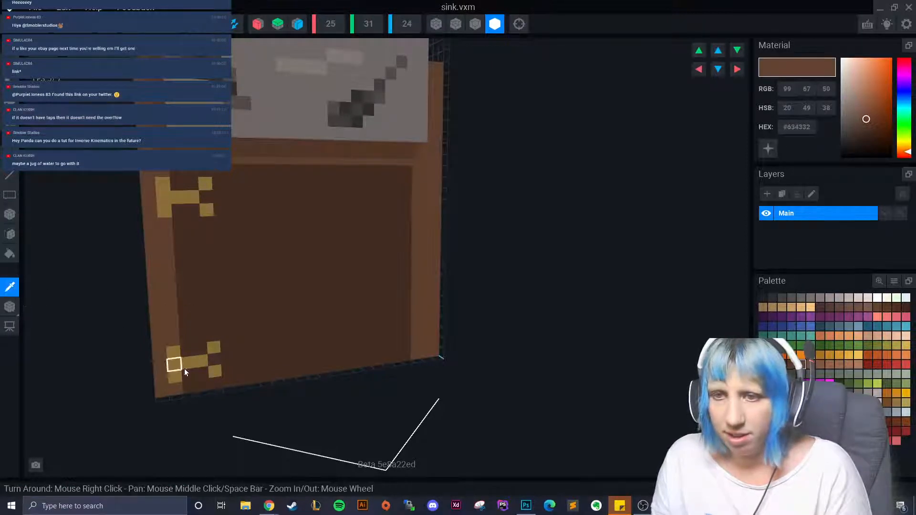
pyautogui.click(180, 367)
pyautogui.click(168, 275)
pyautogui.moveTo(166, 332); pyautogui.dragTo(165, 332, button='right')
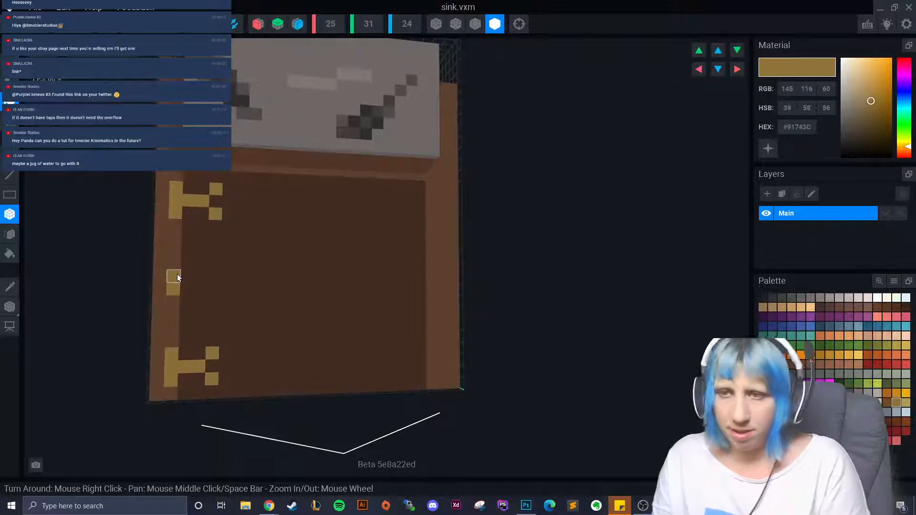
pyautogui.moveTo(177, 278); pyautogui.dragTo(178, 269)
pyautogui.moveTo(177, 269)
pyautogui.mouseDown(button='right')
pyautogui.moveTo(185, 351)
pyautogui.moveTo(177, 306)
pyautogui.moveTo(189, 324)
pyautogui.mouseUp(button='right')
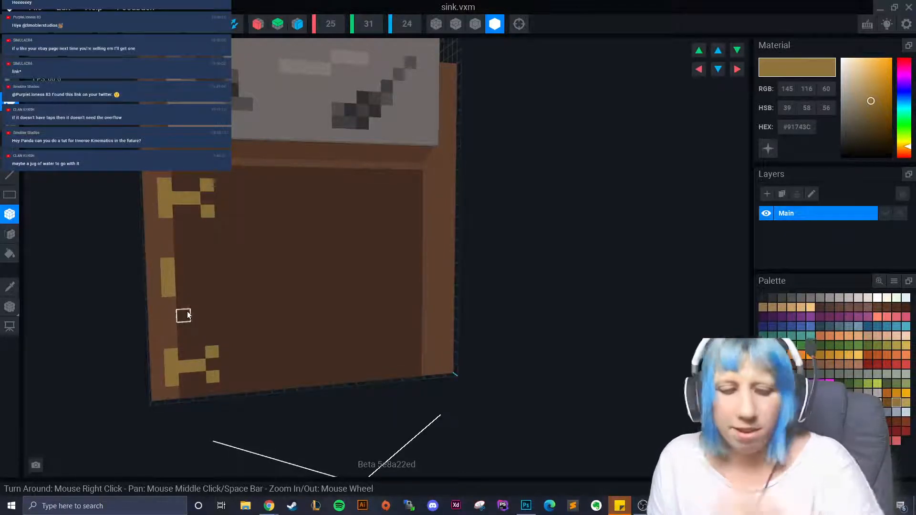
pyautogui.hotkey('ctrl', 'z')
pyautogui.hotkey('ctrl', 'z')
# - Extend the middle hinge into a vertical bar and fill the lower hinge's crossbar with gold
pyautogui.click(168, 290)
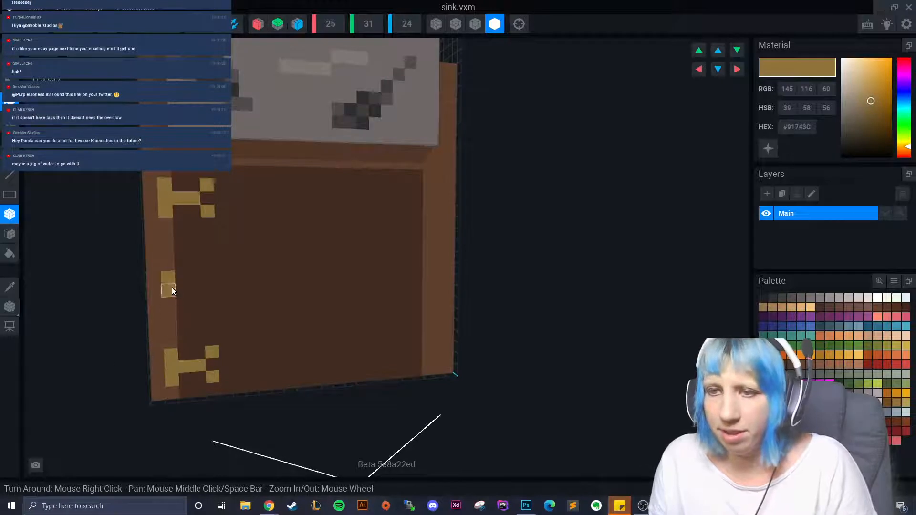
pyautogui.click(167, 265)
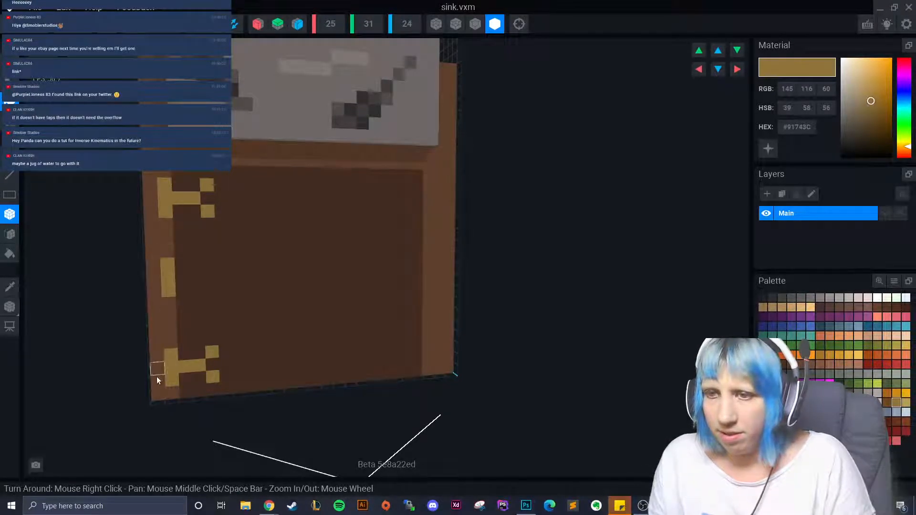
pyautogui.click(169, 342)
pyautogui.click(185, 355)
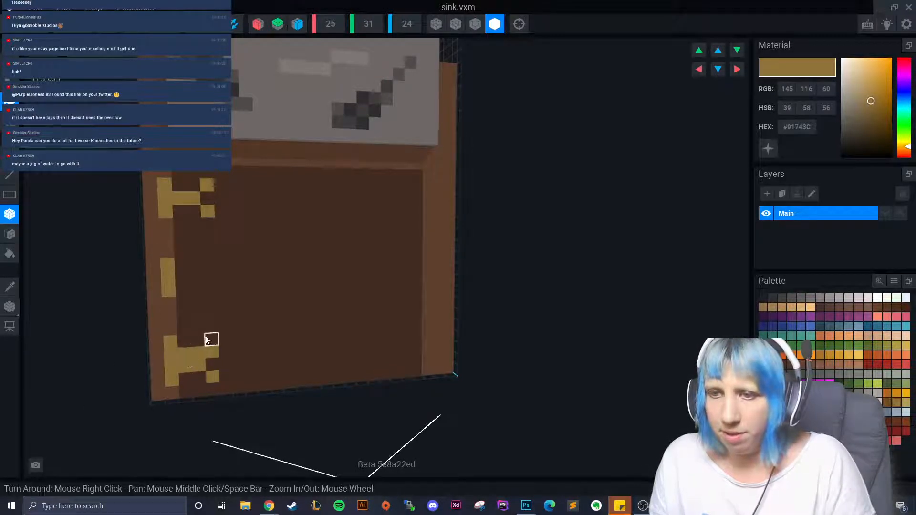
pyautogui.click(212, 340)
pyautogui.click(199, 368)
pyautogui.click(207, 370)
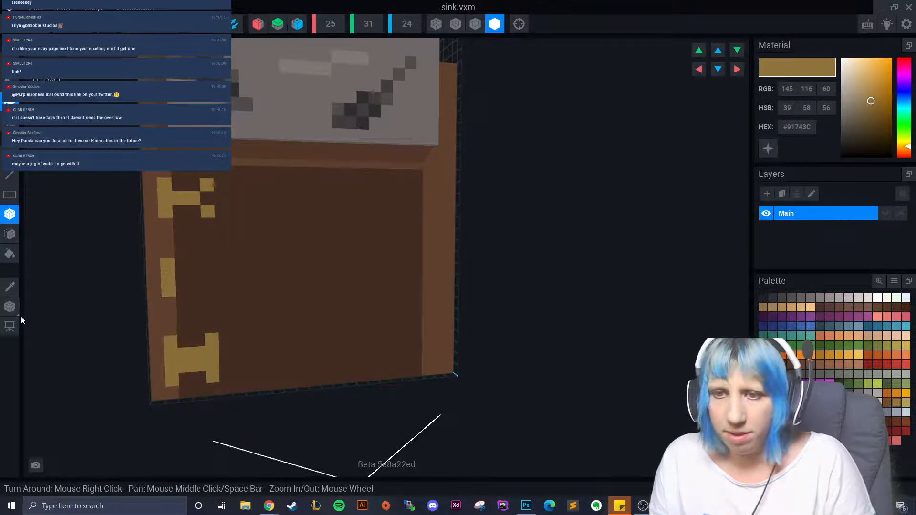
# - Turn the lower hinge's corner voxel brown and draw a dark brown line along the cabinet's bottom edge
pyautogui.click(10, 286)
pyautogui.click(240, 319)
pyautogui.click(171, 381)
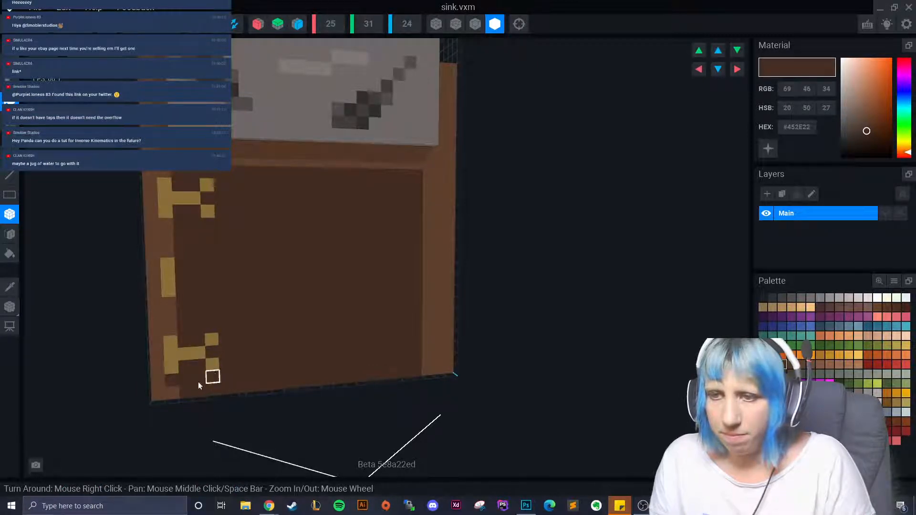
pyautogui.click(9, 286)
pyautogui.click(162, 333)
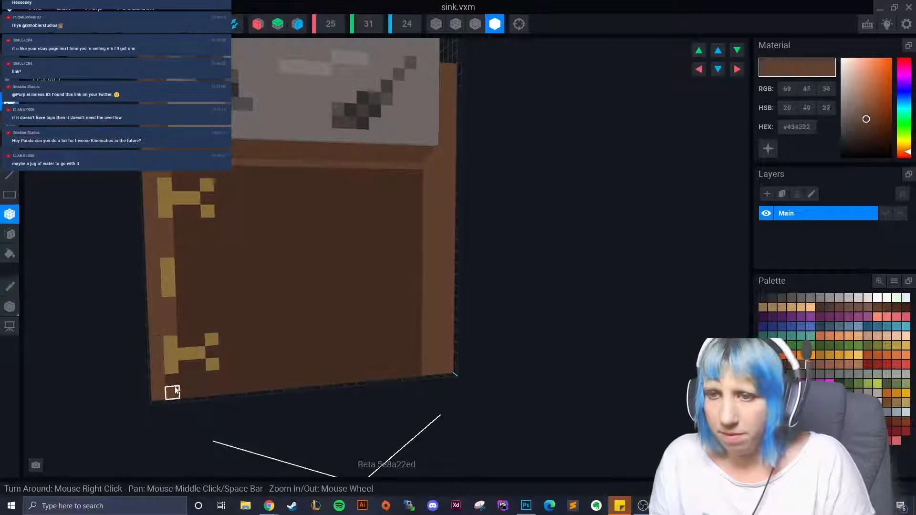
pyautogui.click(10, 287)
pyautogui.click(325, 319)
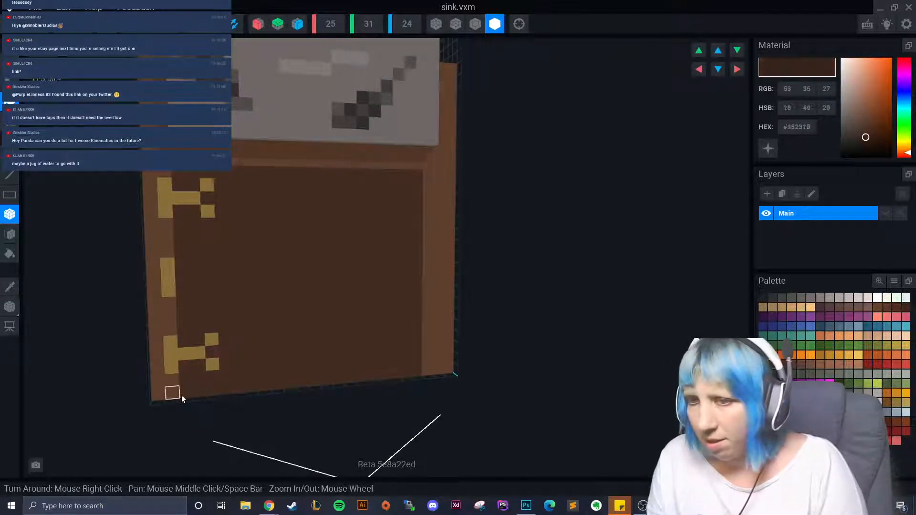
pyautogui.moveTo(181, 395); pyautogui.dragTo(419, 374)
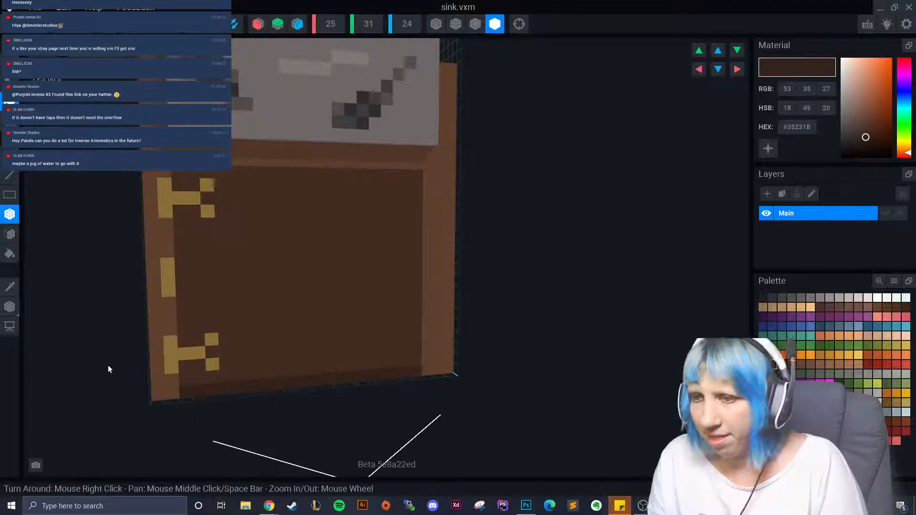
# - Sample the gold hinge colour, add voxels beside the middle hinge bar, and choose a brown palette swatch
pyautogui.click(11, 286)
pyautogui.click(169, 277)
pyautogui.moveTo(178, 275); pyautogui.dragTo(202, 276)
pyautogui.scroll(-3, 226, 317)
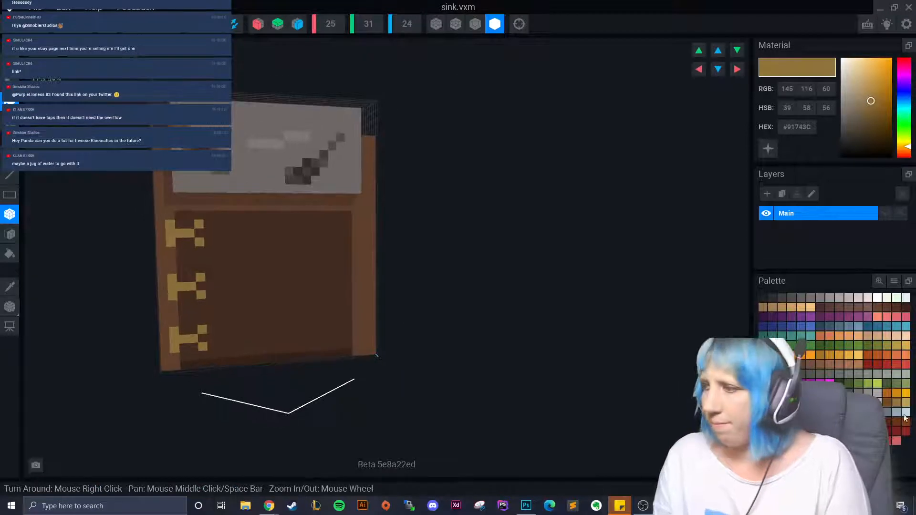
pyautogui.click(886, 403)
# - Paint the stray inner gold voxels of the middle, top and bottom hinges brown, then orbit to view the basin
pyautogui.moveTo(202, 292); pyautogui.dragTo(202, 279)
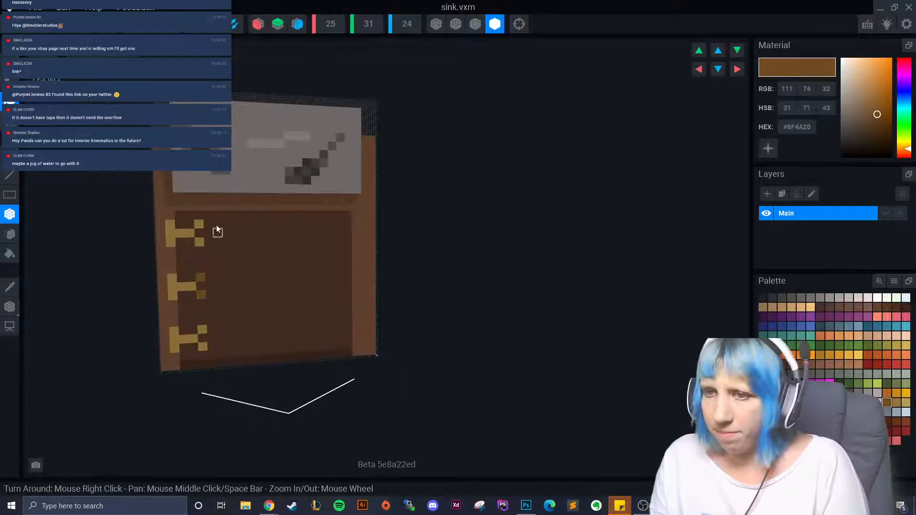
pyautogui.moveTo(200, 226); pyautogui.dragTo(199, 241)
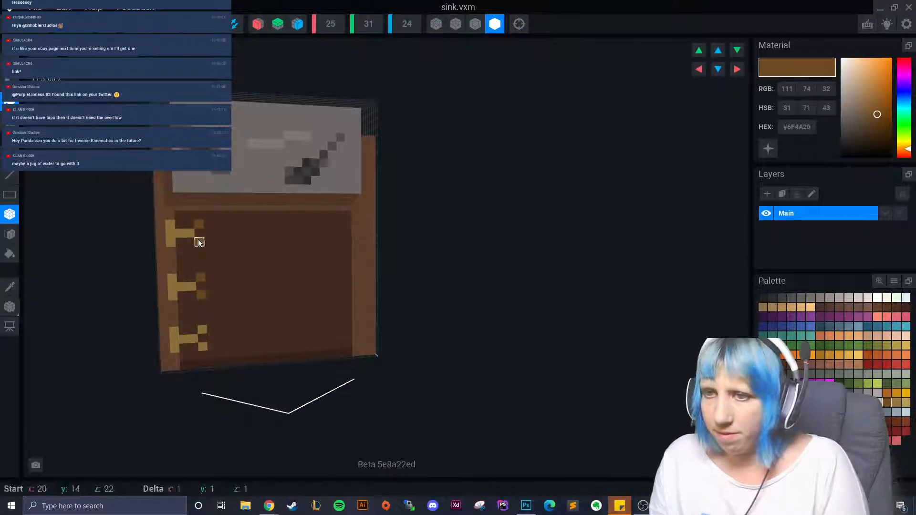
pyautogui.click(202, 345)
pyautogui.moveTo(207, 388); pyautogui.dragTo(180, 307, button='right')
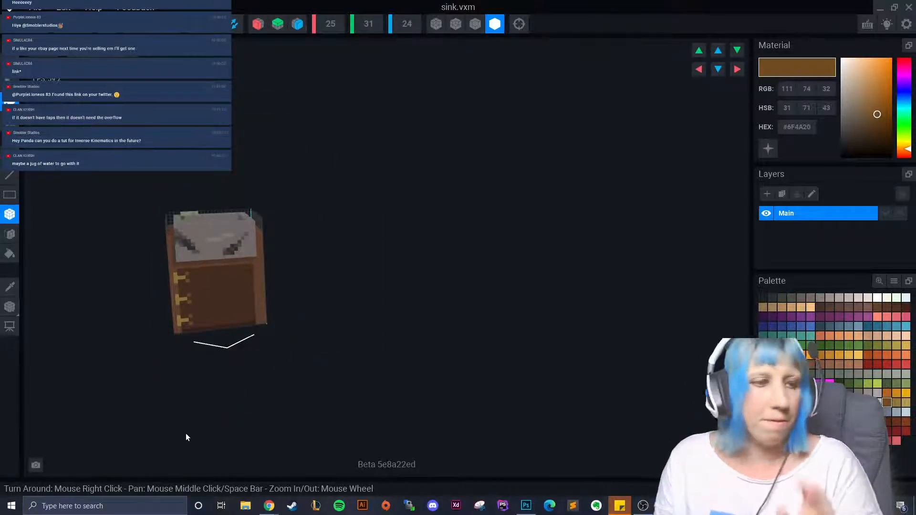
pyautogui.moveTo(161, 372)
pyautogui.mouseDown(button='right')
pyautogui.moveTo(180, 306)
pyautogui.moveTo(159, 372)
pyautogui.mouseUp(button='right')
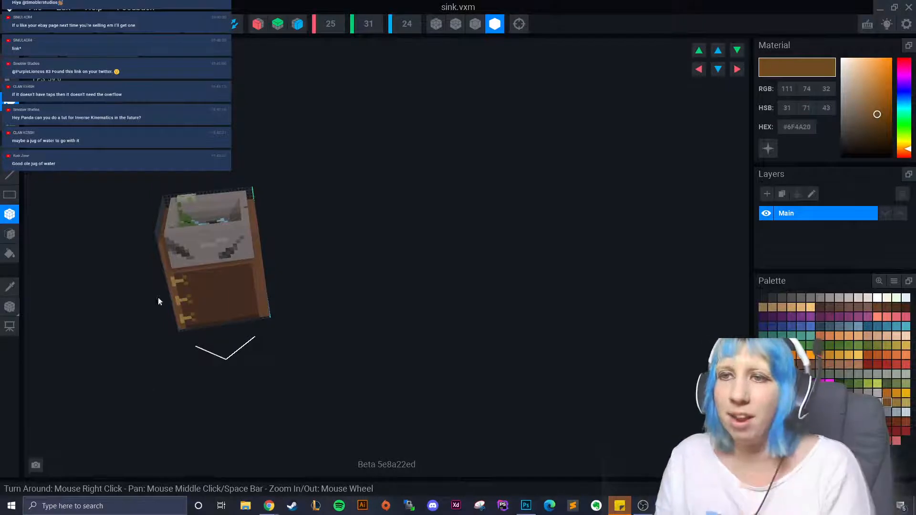
pyautogui.moveTo(159, 300); pyautogui.dragTo(249, 225, button='right')
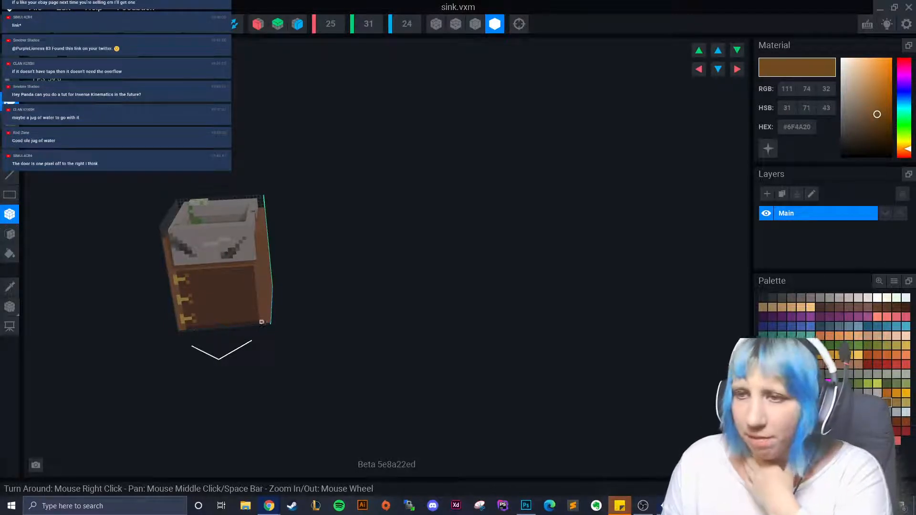
# - Sample dark brown #35231B from the cabinet and line the basin's right inner edge with it
pyautogui.moveTo(267, 329); pyautogui.dragTo(214, 345, button='right')
pyautogui.scroll(5, 202, 323)
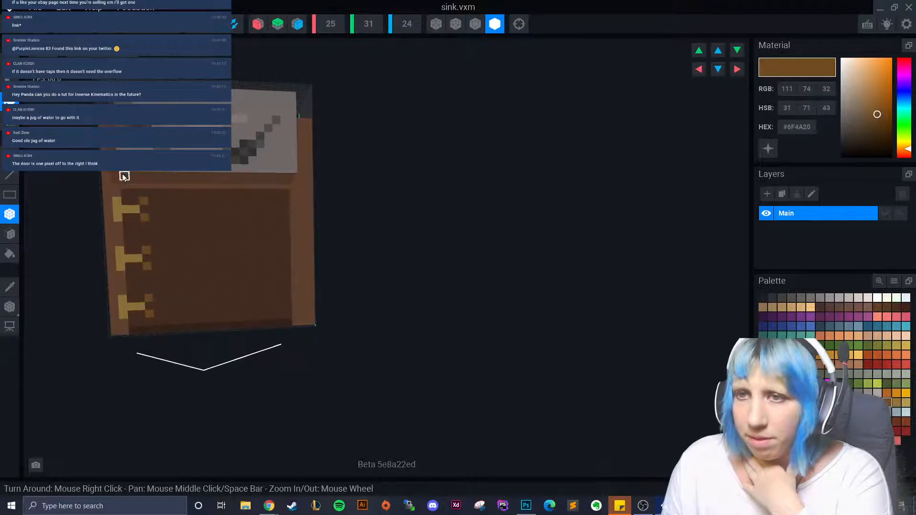
pyautogui.moveTo(123, 176); pyautogui.dragTo(144, 173, button='right')
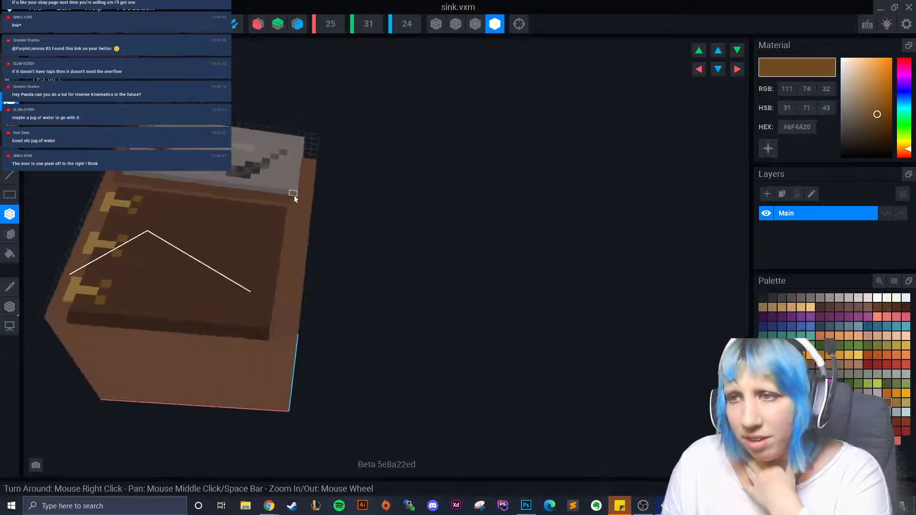
pyautogui.click(9, 287)
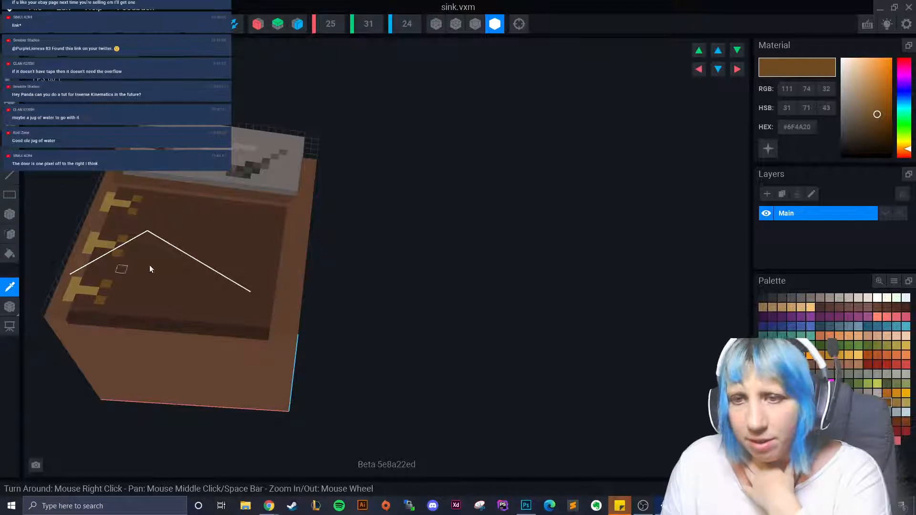
pyautogui.click(211, 322)
pyautogui.moveTo(291, 208); pyautogui.dragTo(276, 334)
# - Draw dark brown voxels along the cabinet's top edge, then zoom and pan to check the result
pyautogui.moveTo(276, 333); pyautogui.dragTo(196, 274, button='right')
pyautogui.moveTo(256, 228); pyautogui.dragTo(105, 225)
pyautogui.moveTo(166, 308); pyautogui.dragTo(233, 362, button='right')
pyautogui.scroll(2, 202, 395)
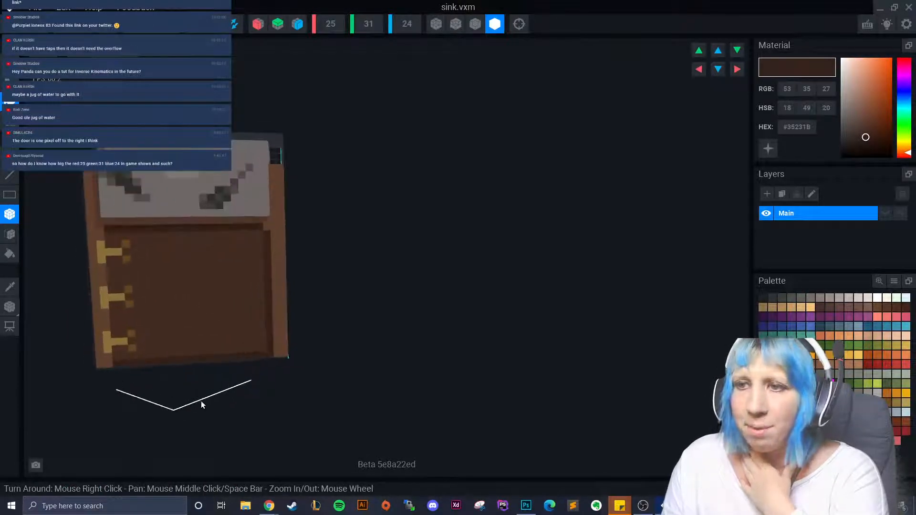
pyautogui.scroll(2, 260, 351)
pyautogui.scroll(-2, 175, 392)
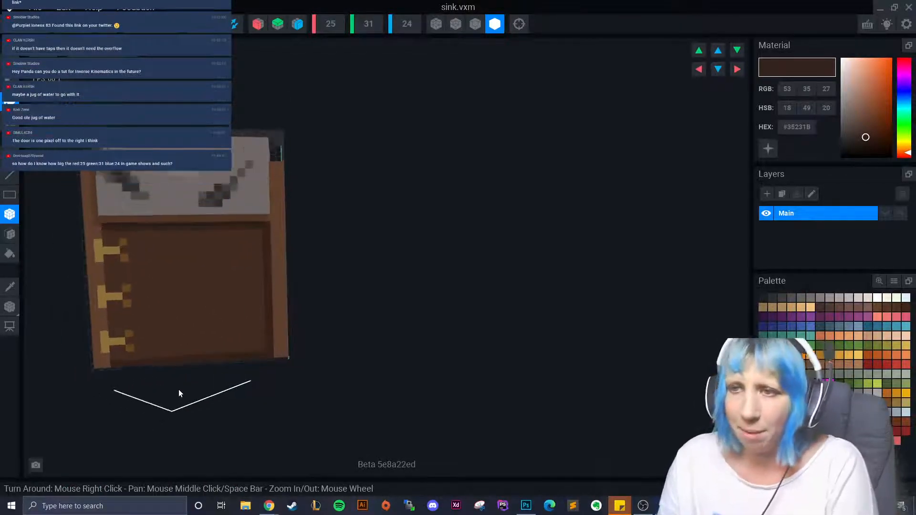
pyautogui.scroll(2, 193, 392)
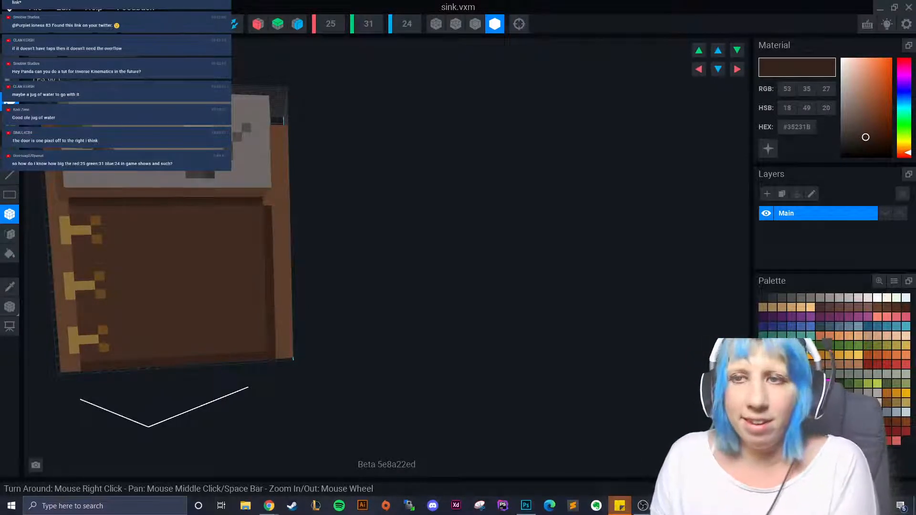
pyautogui.moveTo(194, 264); pyautogui.dragTo(249, 279, button='middle')
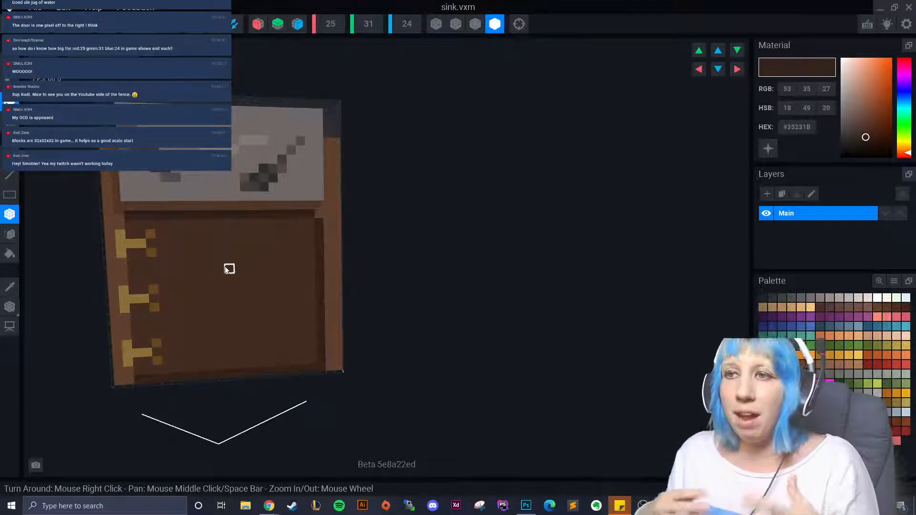
# - Save and close sink.vxm, then open Avatar_V2.vxr from recent files and inspect the character
pyautogui.click(15, 33)
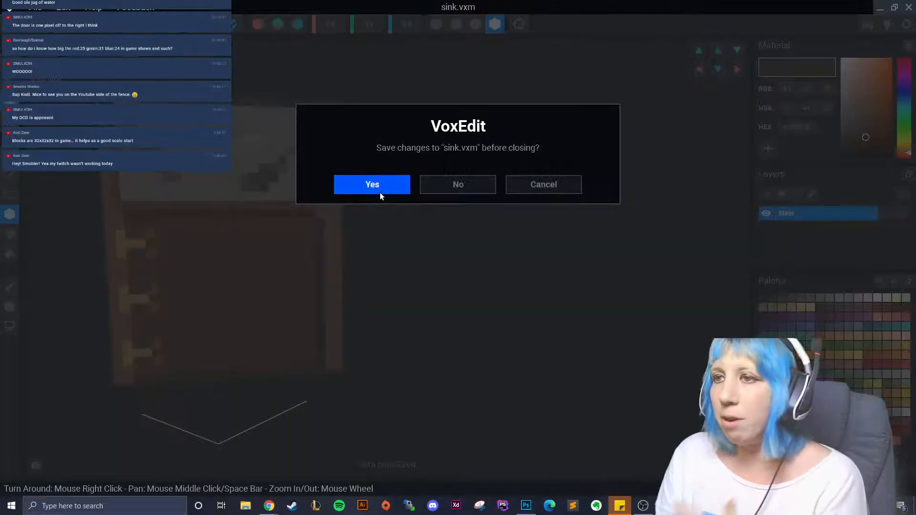
pyautogui.click(380, 192)
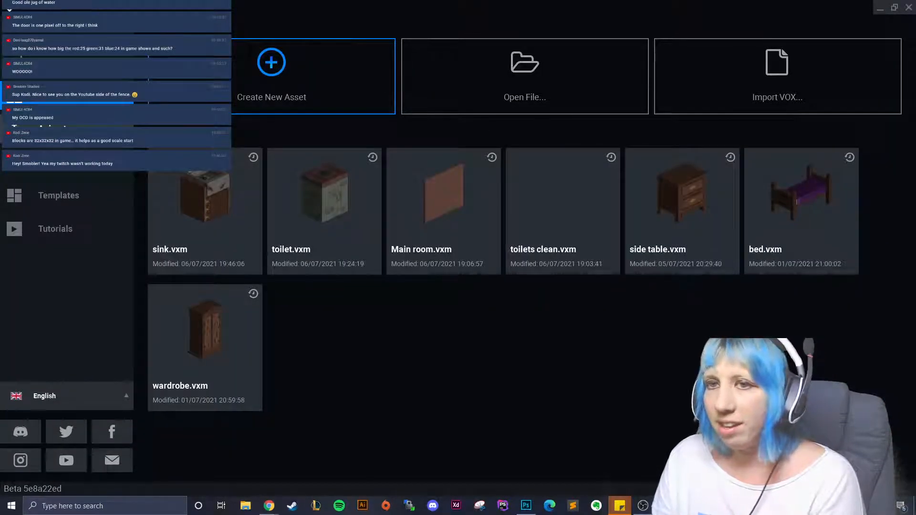
pyautogui.click(70, 198)
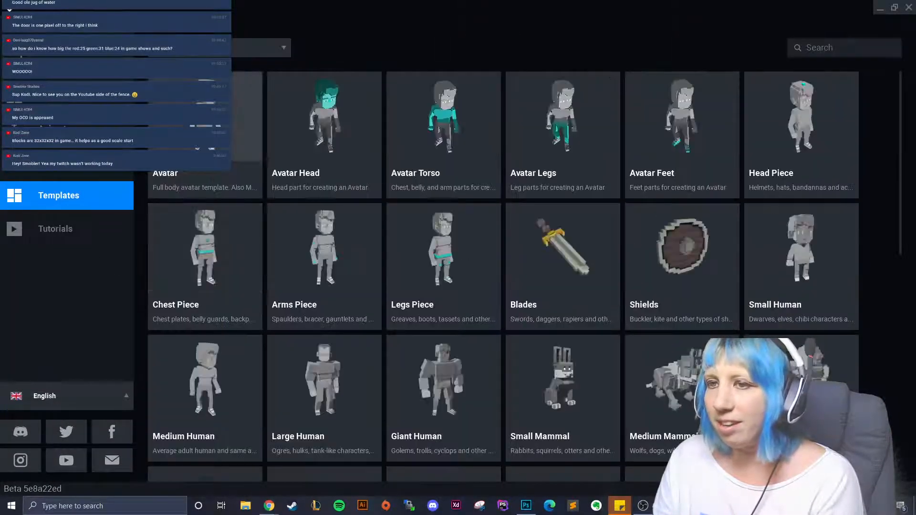
pyautogui.click(67, 129)
pyautogui.click(364, 210)
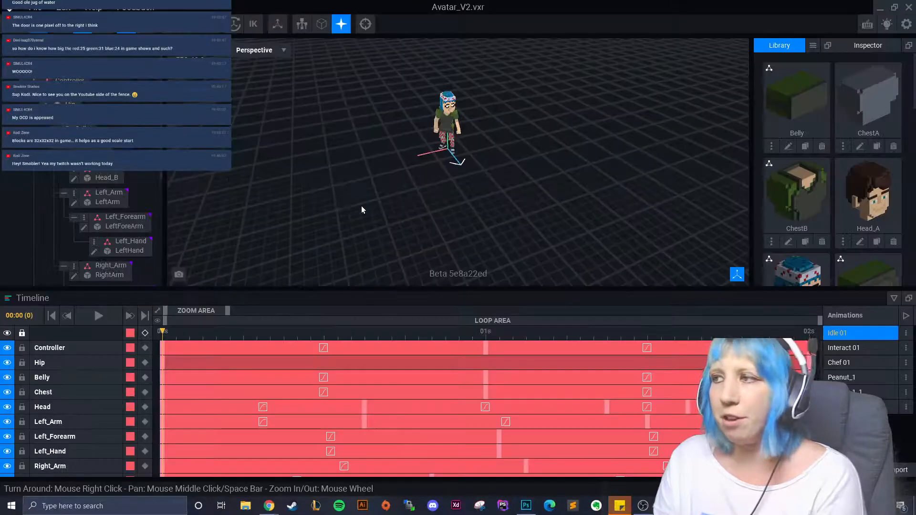
pyautogui.scroll(5, 425, 167)
pyautogui.moveTo(426, 169); pyautogui.dragTo(391, 151, button='right')
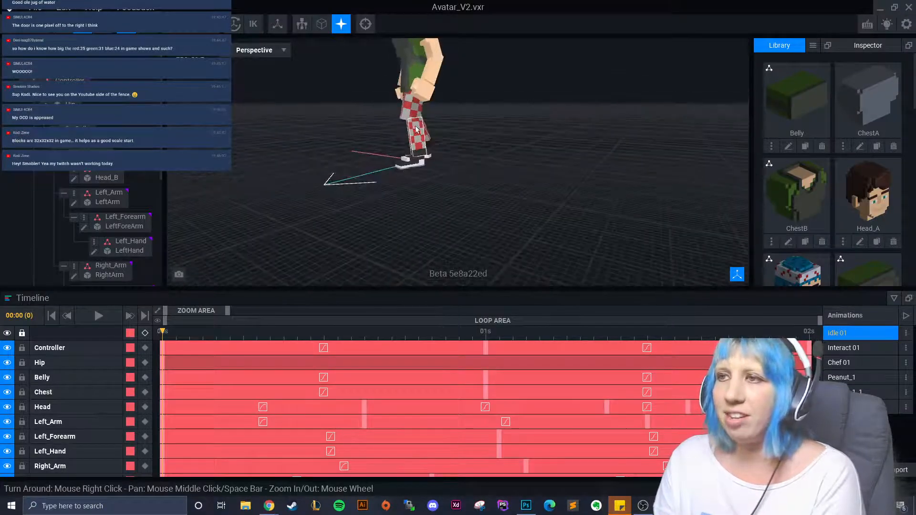
pyautogui.moveTo(391, 152); pyautogui.dragTo(409, 224, button='middle')
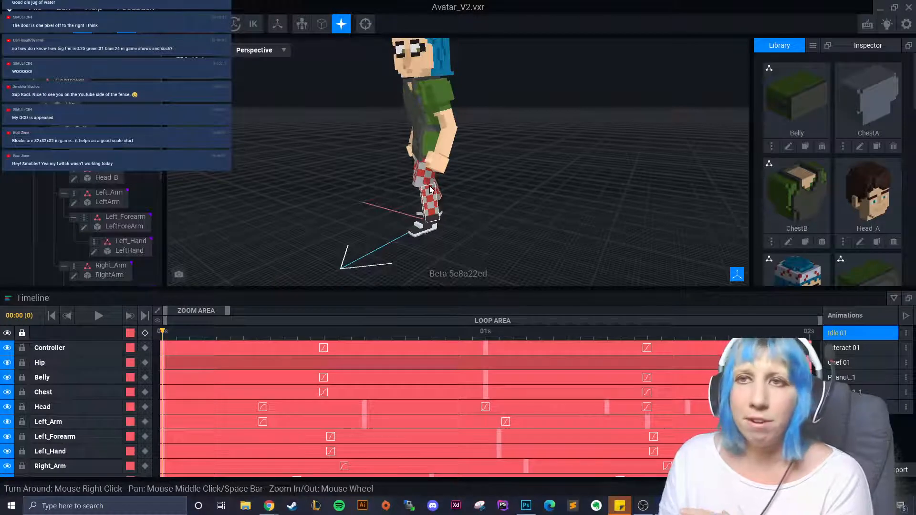
# - Select the Hip bone, leave the avatar without saving, and reopen sink.vxm from recent files
pyautogui.click(10, 8)
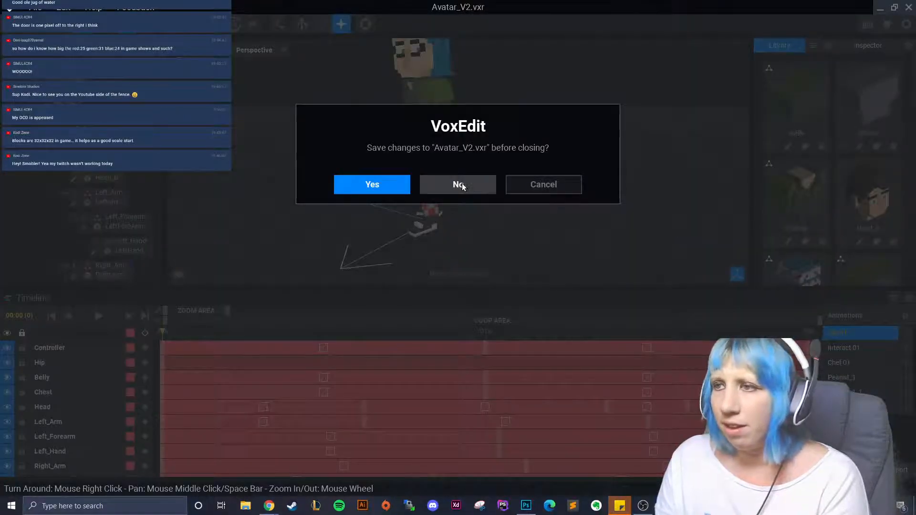
pyautogui.click(567, 185)
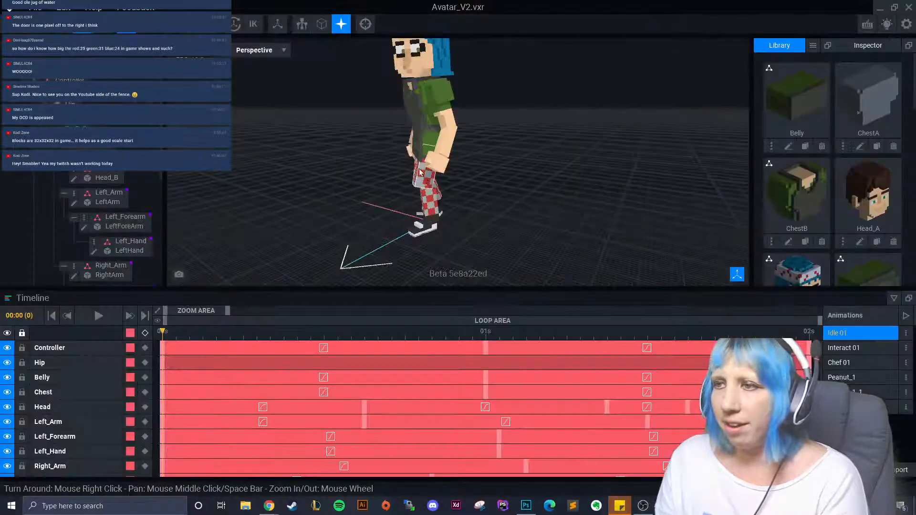
pyautogui.moveTo(417, 128); pyautogui.dragTo(362, 131, button='right')
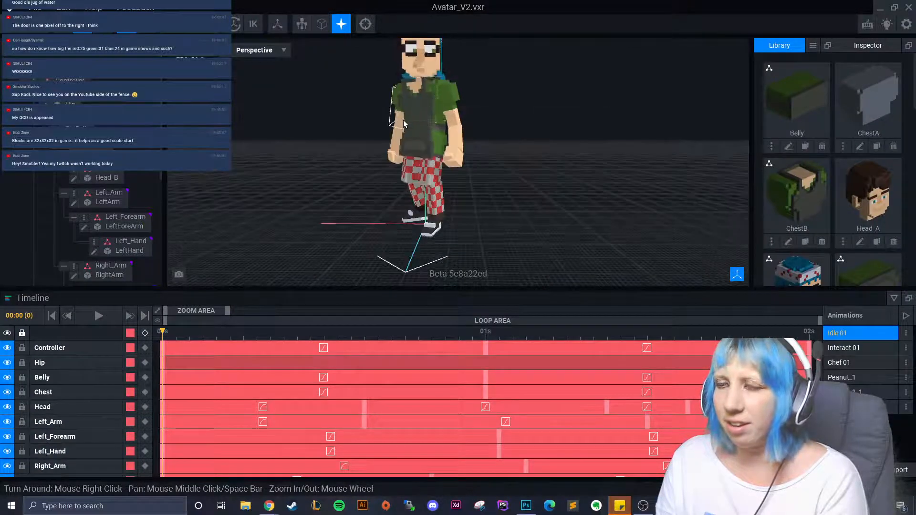
pyautogui.click(417, 133)
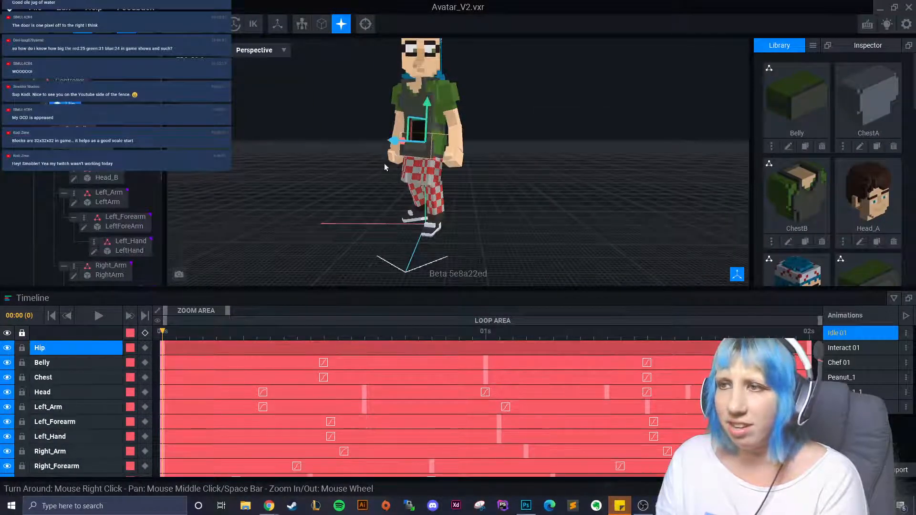
pyautogui.moveTo(385, 166); pyautogui.dragTo(339, 99, button='right')
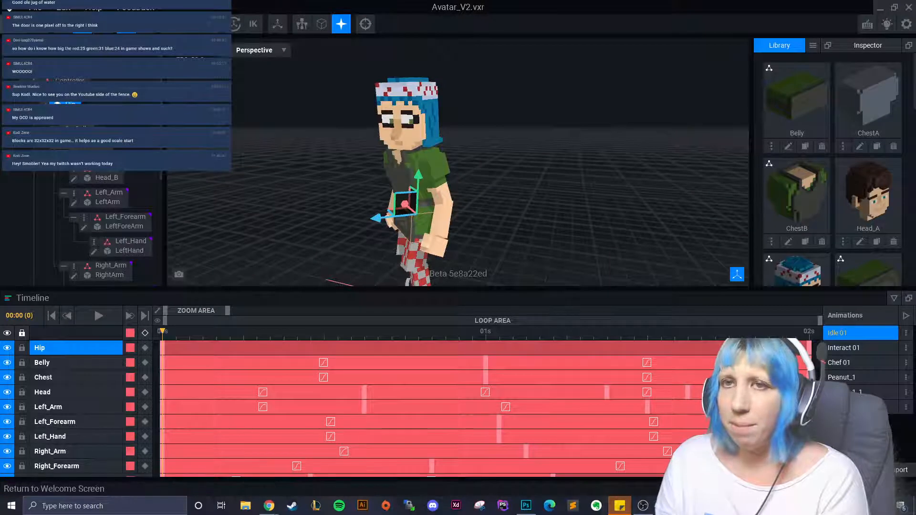
pyautogui.click(15, 24)
pyautogui.click(445, 181)
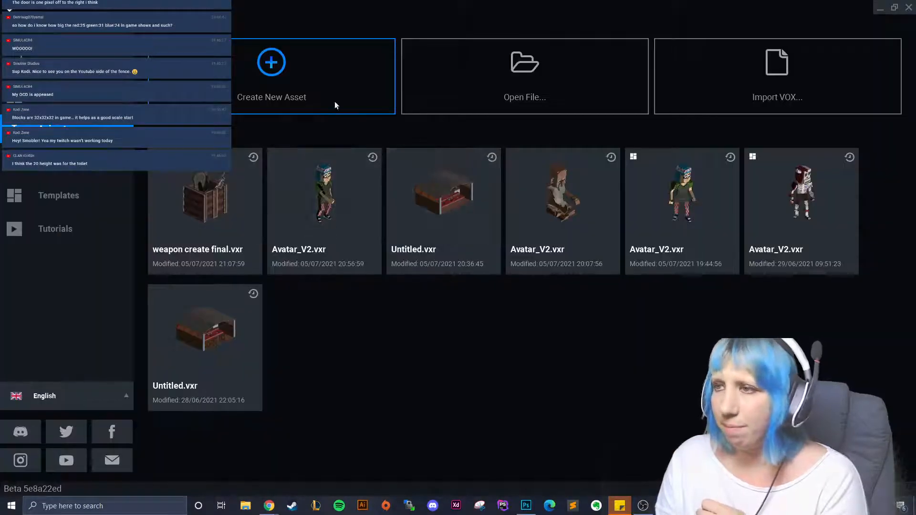
pyautogui.click(232, 203)
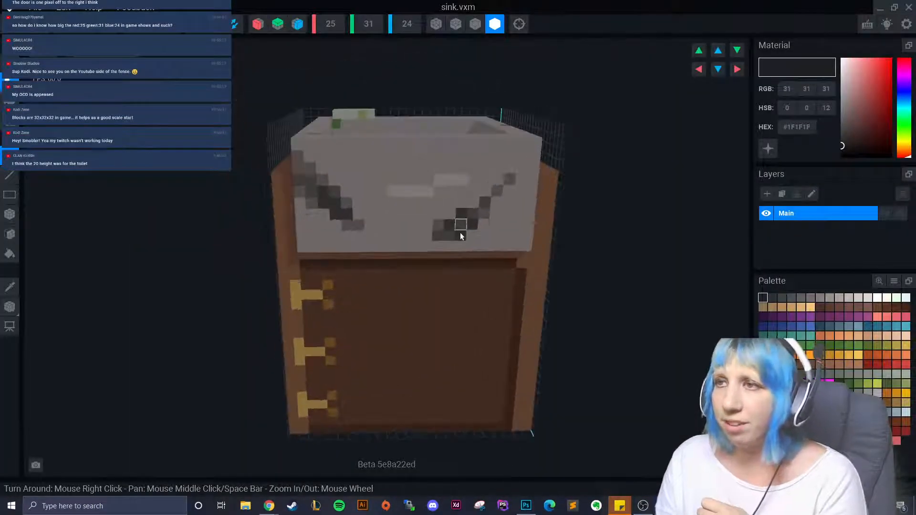
# - Bring the sink to a front view and sample the cabinet's brown #6F4A20 with the Picker
pyautogui.moveTo(462, 279); pyautogui.dragTo(379, 237, button='right')
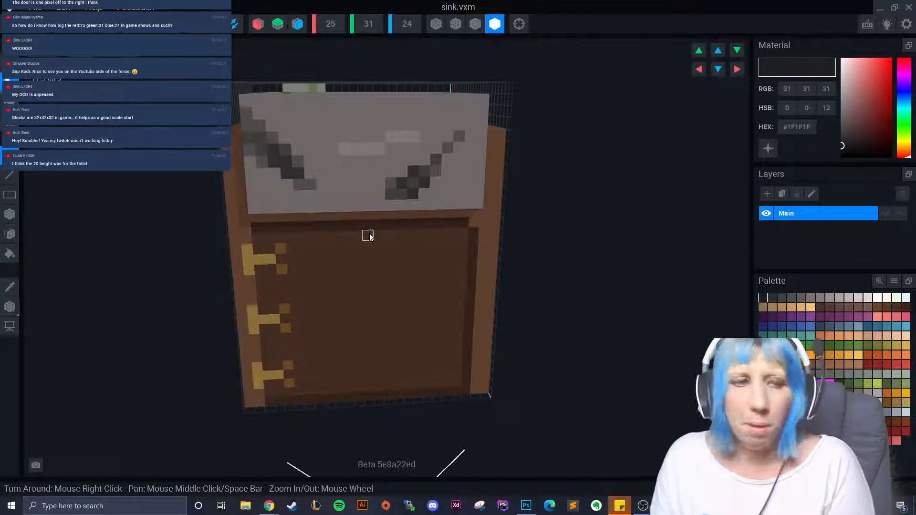
pyautogui.moveTo(408, 323); pyautogui.dragTo(440, 313, button='right')
pyautogui.scroll(-6, 406, 341)
pyautogui.scroll(3, 398, 341)
pyautogui.scroll(3, 439, 313)
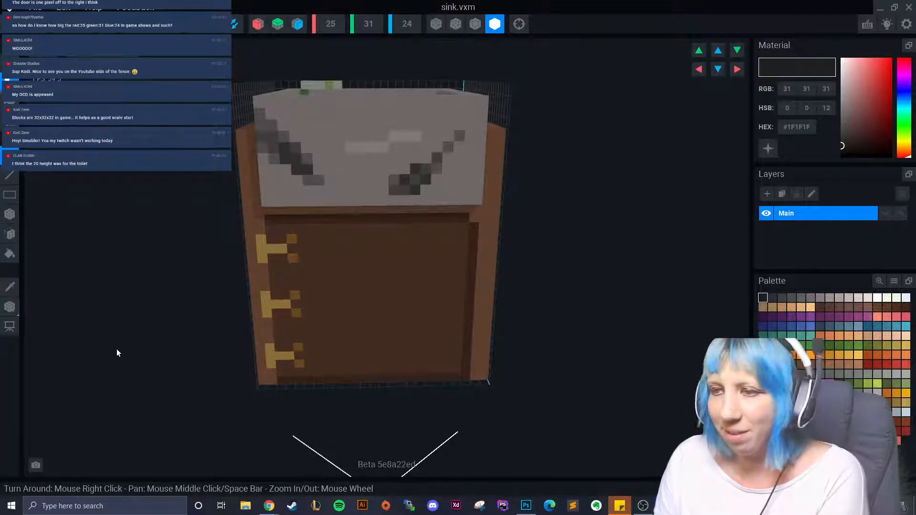
pyautogui.click(9, 286)
pyautogui.click(294, 262)
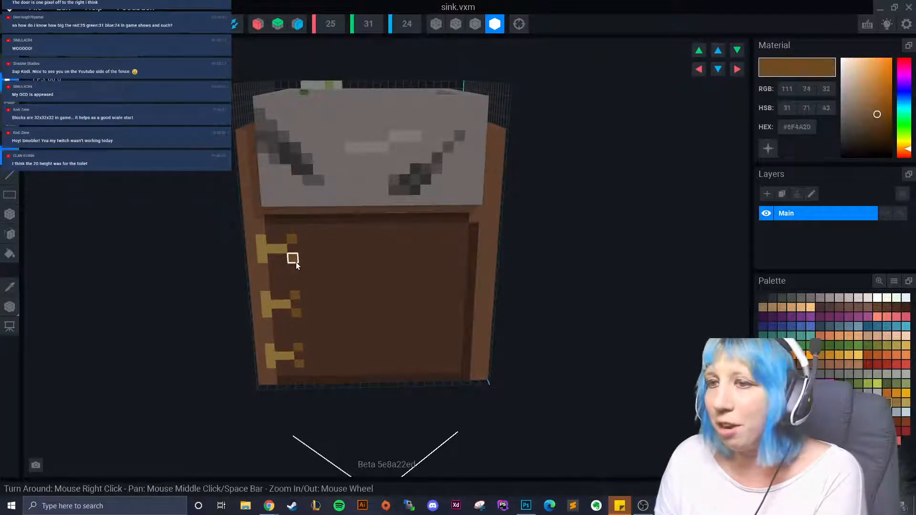
# - Erase the brown knob voxel from the door and start a gold handle bar, trimming its bottom voxels
pyautogui.moveTo(295, 262); pyautogui.dragTo(439, 252, button='right')
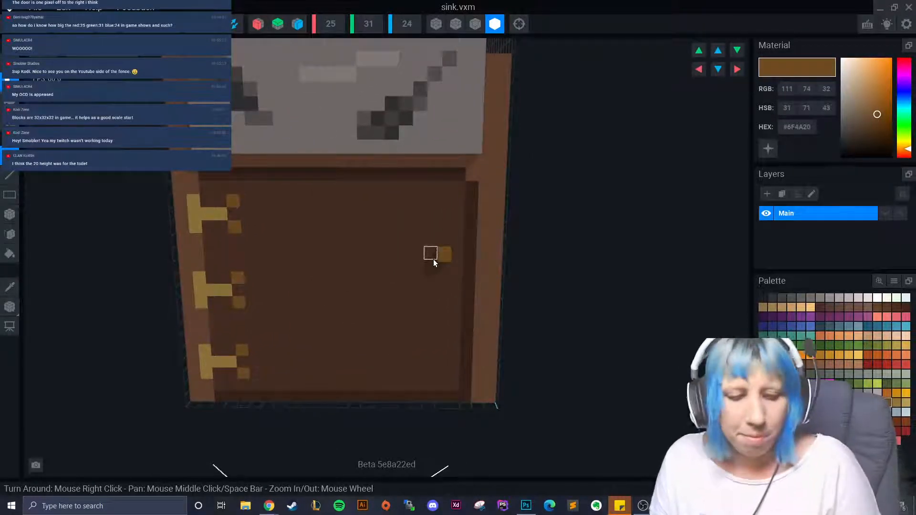
pyautogui.hotkey('ctrl', 'z')
pyautogui.click(9, 102)
pyautogui.moveTo(439, 258)
pyautogui.mouseDown()
pyautogui.moveTo(427, 259)
pyautogui.moveTo(443, 284)
pyautogui.moveTo(438, 310)
pyautogui.mouseUp()
pyautogui.moveTo(423, 348); pyautogui.dragTo(410, 355, button='right')
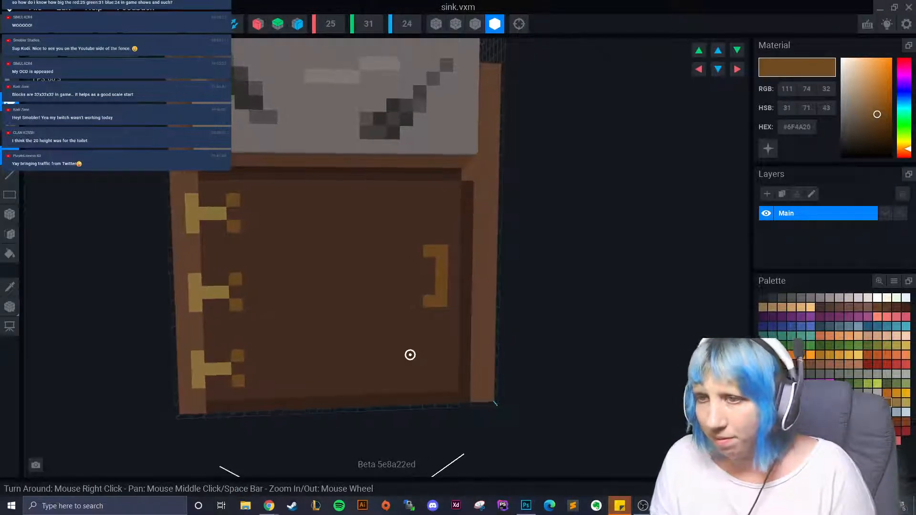
pyautogui.hotkey('ctrl', 'z')
pyautogui.hotkey('ctrl', 'z')
pyautogui.hotkey('ctrl', 'z')
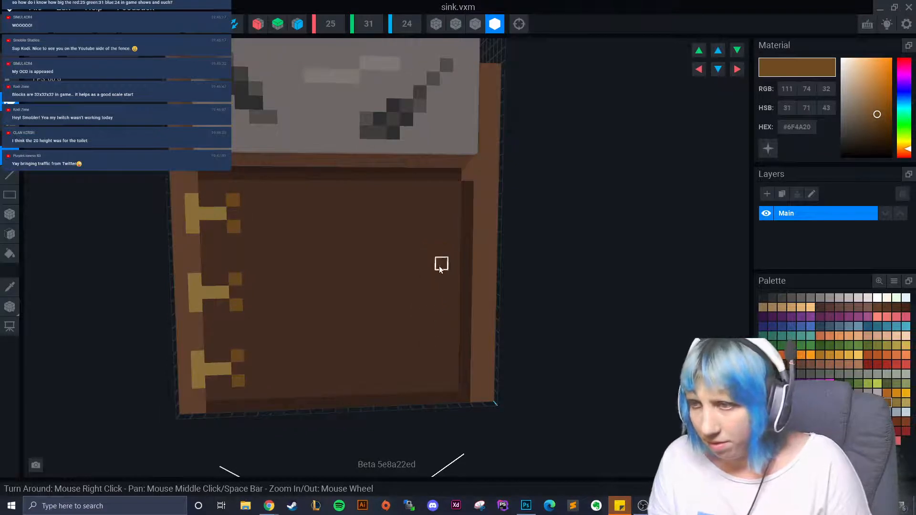
pyautogui.scroll(3, 439, 261)
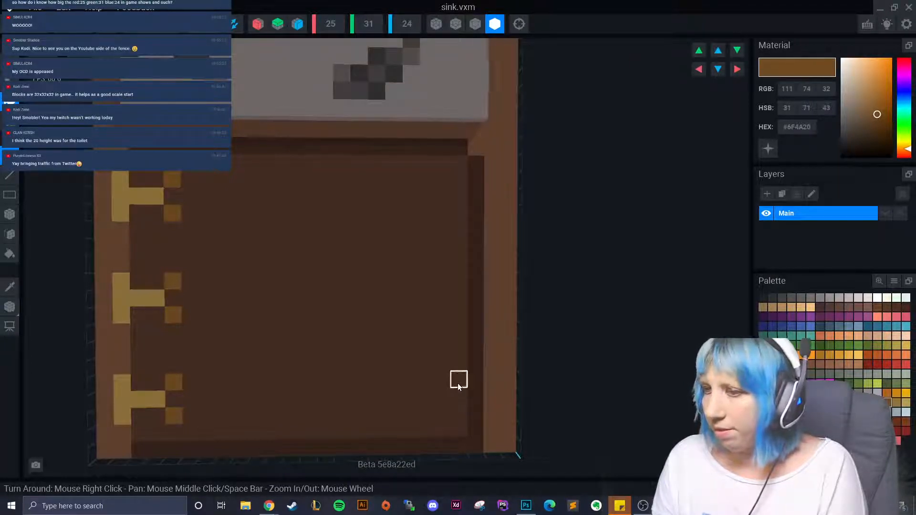
# - Draw a vertical gold strip with voxels at its top-left and bottom-left, forming a ] handle
pyautogui.moveTo(459, 318); pyautogui.dragTo(460, 286)
pyautogui.moveTo(463, 336); pyautogui.dragTo(461, 351)
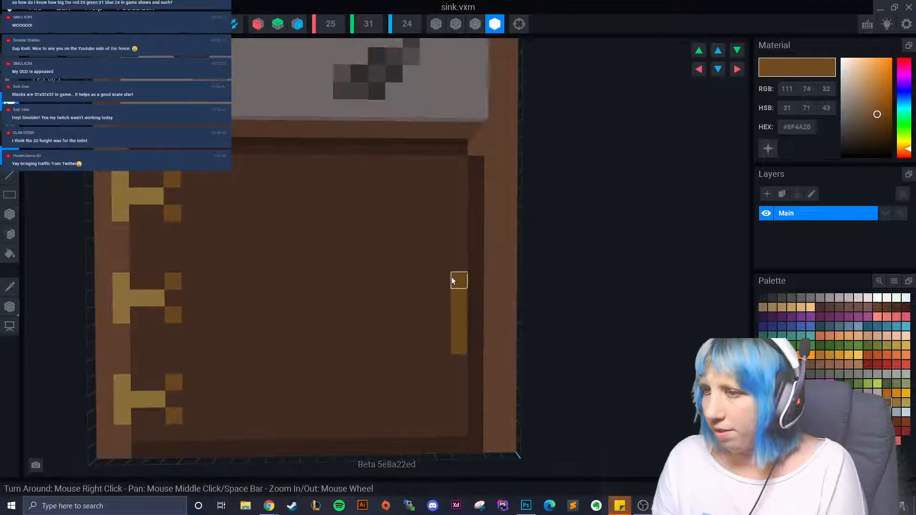
pyautogui.click(443, 284)
pyautogui.hotkey('ctrl', 'z')
pyautogui.hotkey('ctrl', 'z')
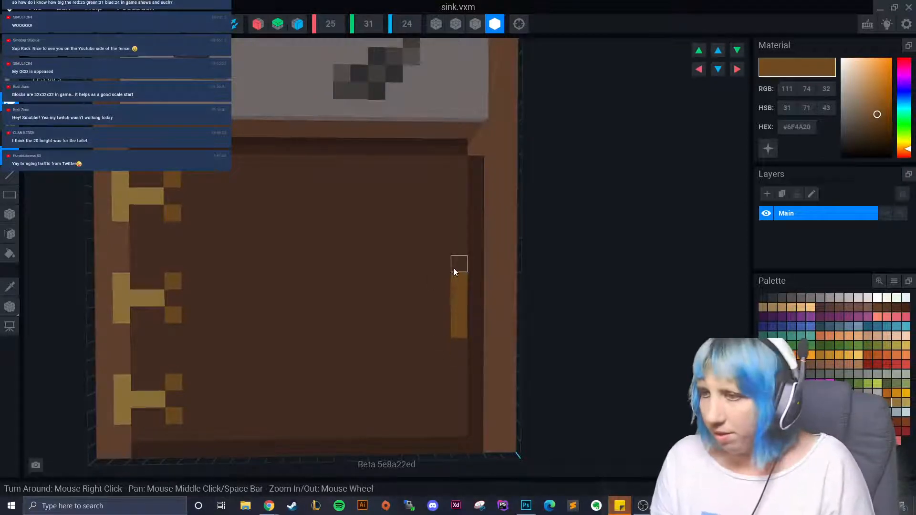
pyautogui.click(458, 264)
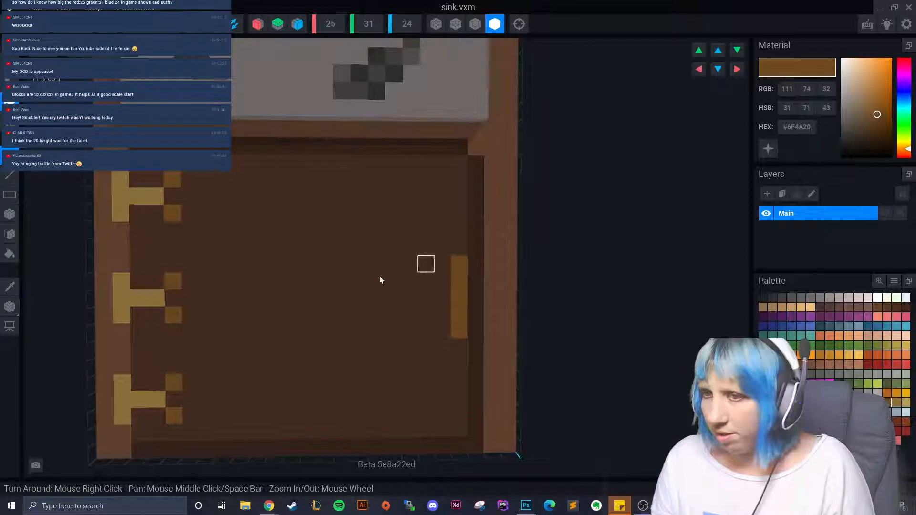
pyautogui.click(439, 264)
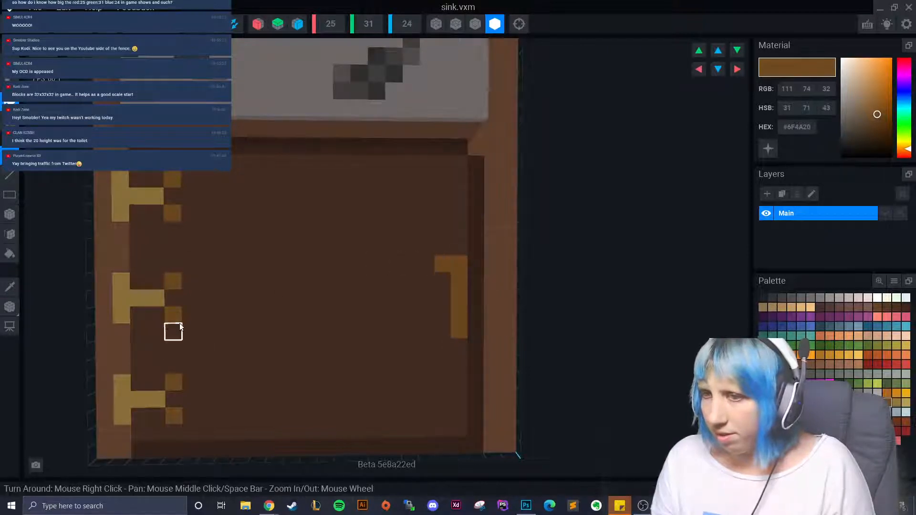
pyautogui.click(441, 331)
pyautogui.moveTo(441, 331); pyautogui.dragTo(362, 383, button='right')
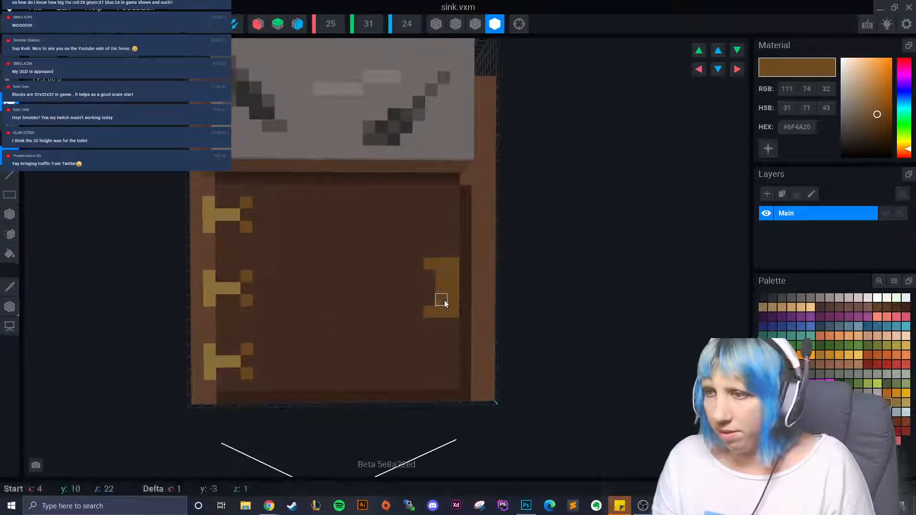
# - Shade the handle's right column with the door's dark brown #452E22
pyautogui.click(9, 286)
pyautogui.click(363, 310)
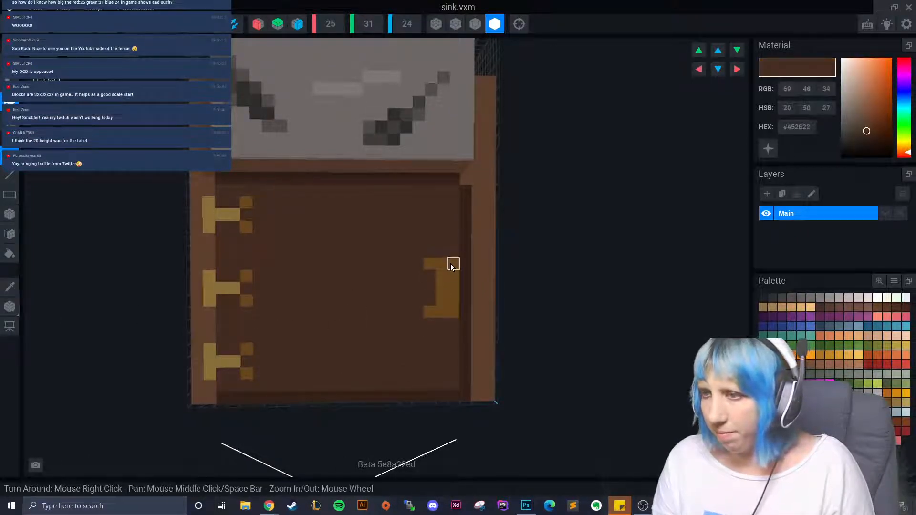
pyautogui.moveTo(450, 263); pyautogui.dragTo(454, 322)
pyautogui.hotkey('ctrl', 'z')
pyautogui.moveTo(450, 285); pyautogui.dragTo(450, 315)
# - Return to adding voxels, pick the handle's gold #6F4A20, and inspect the cabinet top and side
pyautogui.click(9, 214)
pyautogui.scroll(-5, 421, 352)
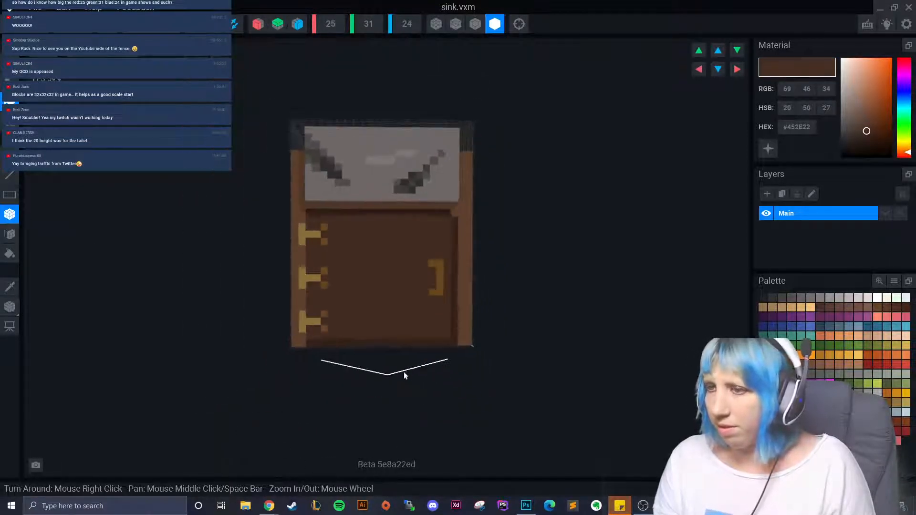
pyautogui.moveTo(403, 371); pyautogui.dragTo(400, 327, button='right')
pyautogui.scroll(5, 334, 305)
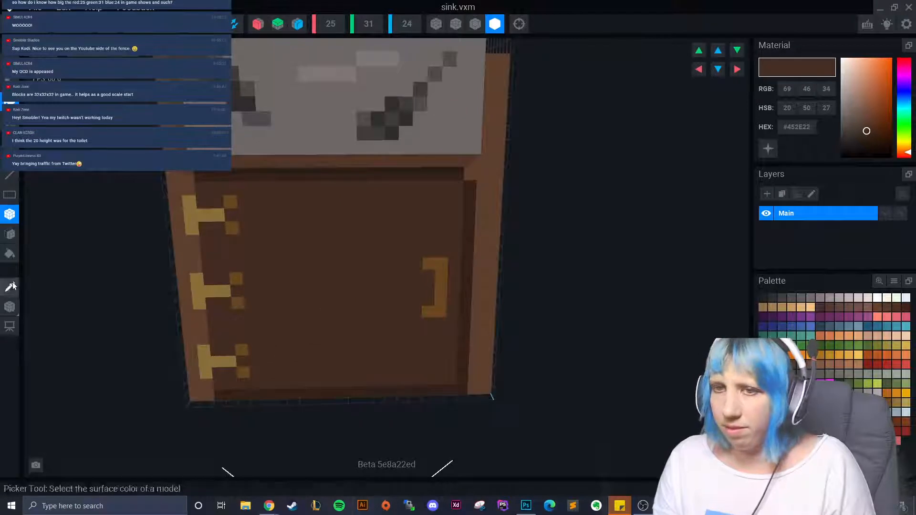
pyautogui.keyDown('alt'); pyautogui.click(428, 262); pyautogui.keyUp('alt')
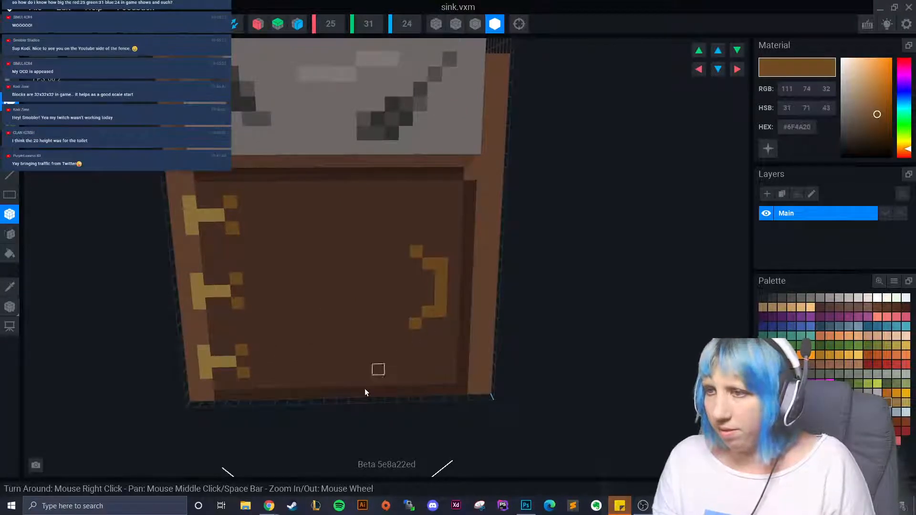
pyautogui.scroll(-5, 366, 392)
pyautogui.moveTo(388, 363); pyautogui.dragTo(430, 308, button='right')
pyautogui.scroll(3, 431, 307)
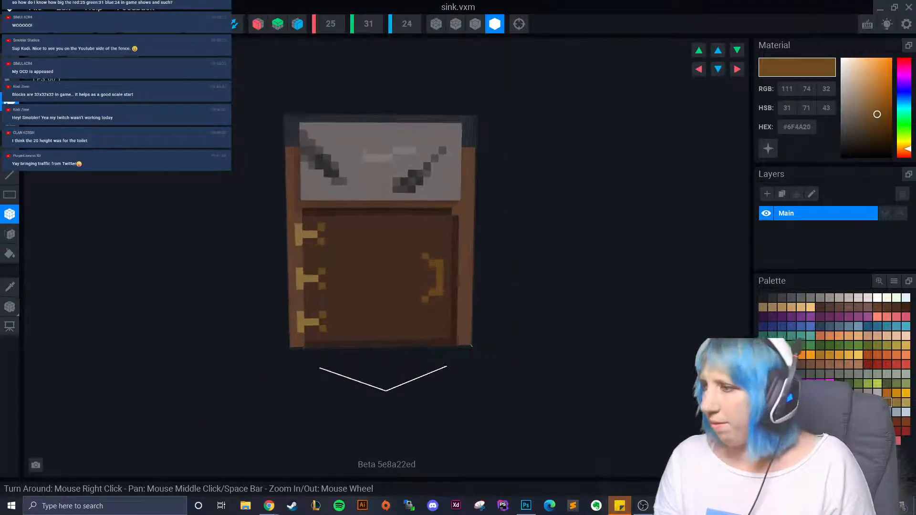
# - Try lighter gold #91743C voxels on the handle, undo them, and check the sink's right side
pyautogui.click(896, 403)
pyautogui.click(426, 292)
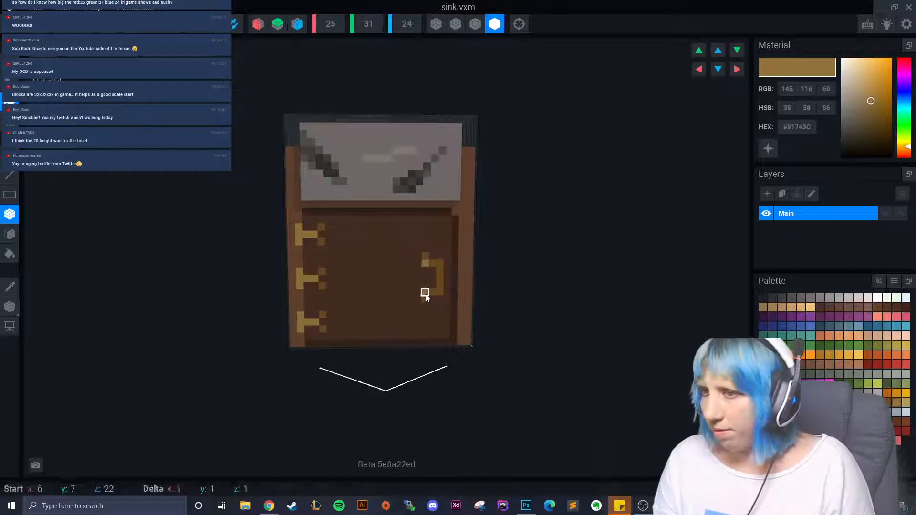
pyautogui.moveTo(431, 272); pyautogui.dragTo(433, 284)
pyautogui.scroll(-1, 434, 287)
pyautogui.scroll(-2, 423, 358)
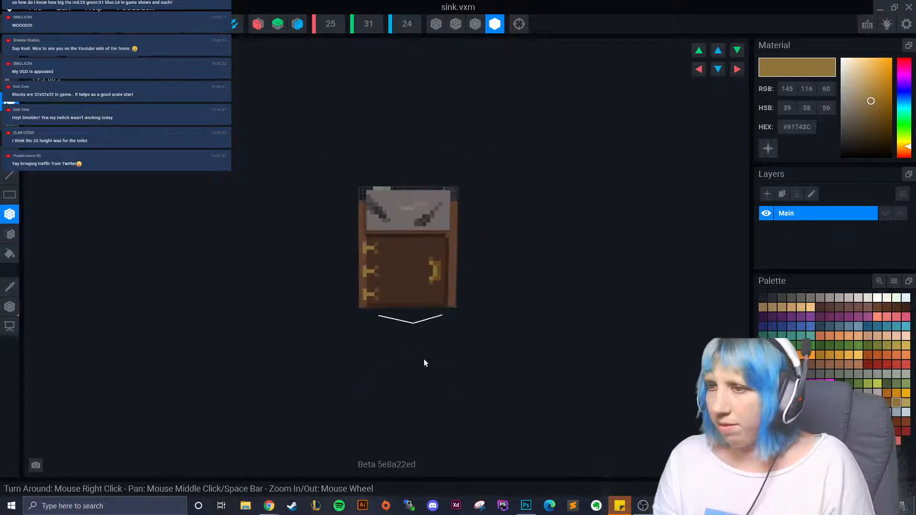
pyautogui.scroll(3, 429, 339)
pyautogui.hotkey('ctrl', 'z')
pyautogui.hotkey('ctrl', 'z')
pyautogui.hotkey('ctrl', 'z')
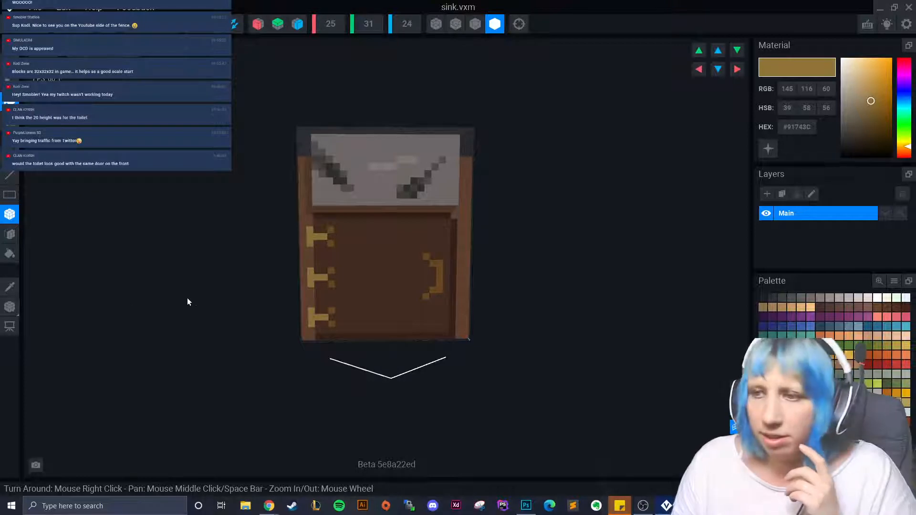
pyautogui.moveTo(390, 321); pyautogui.dragTo(386, 324, button='right')
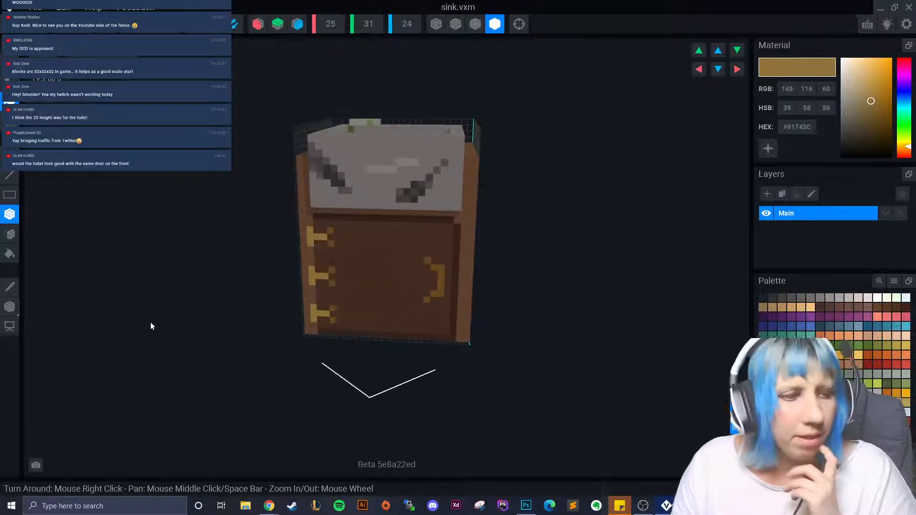
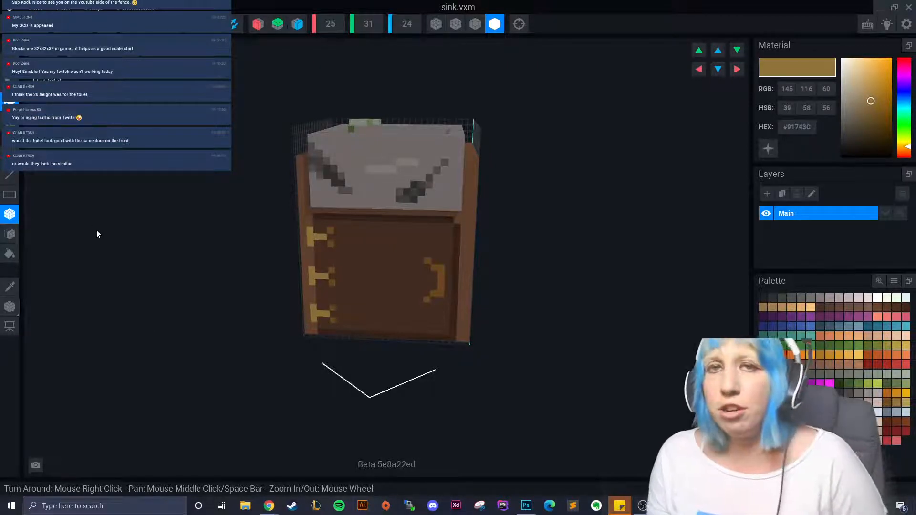
# - Try a volume height of 3 on the sink, undo it, then save and close sink.vxm
pyautogui.moveTo(268, 292)
pyautogui.mouseDown(button='right')
pyautogui.moveTo(277, 292)
pyautogui.moveTo(273, 265)
pyautogui.moveTo(377, 310)
pyautogui.mouseUp(button='right')
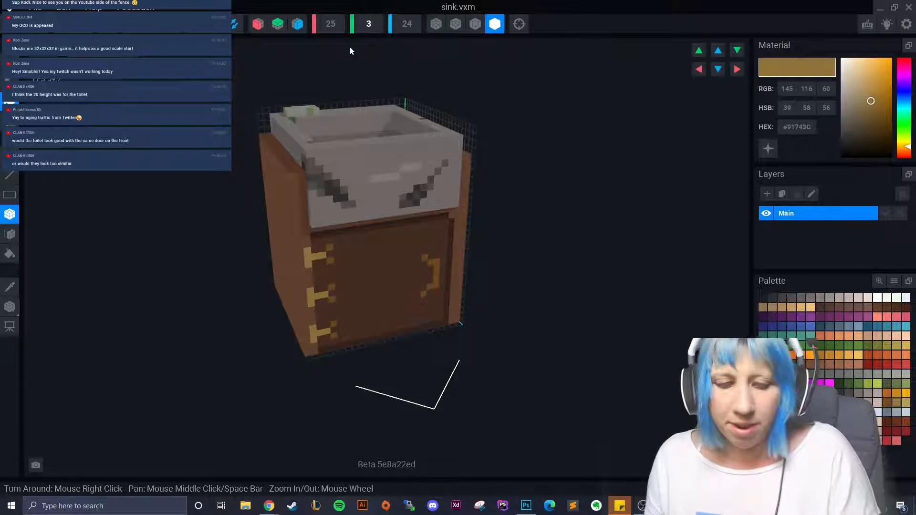
pyautogui.press('Return')
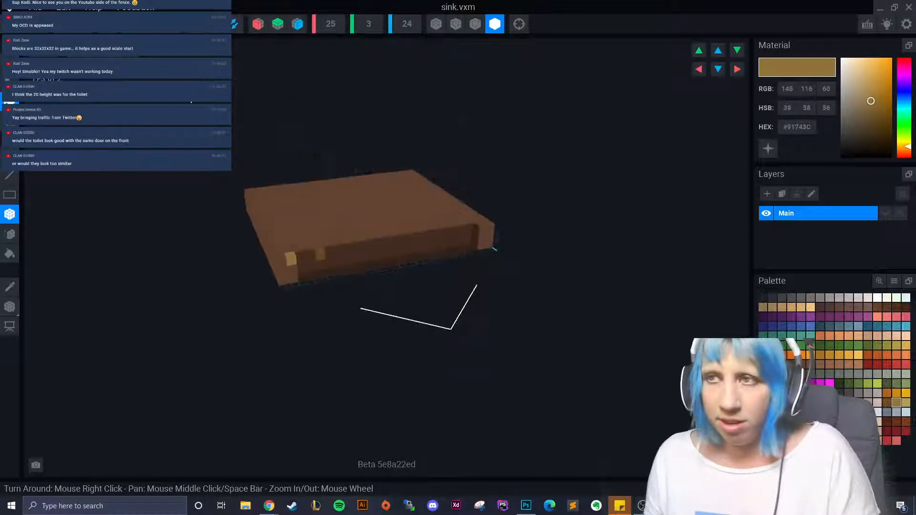
pyautogui.hotkey('ctrl', 'z')
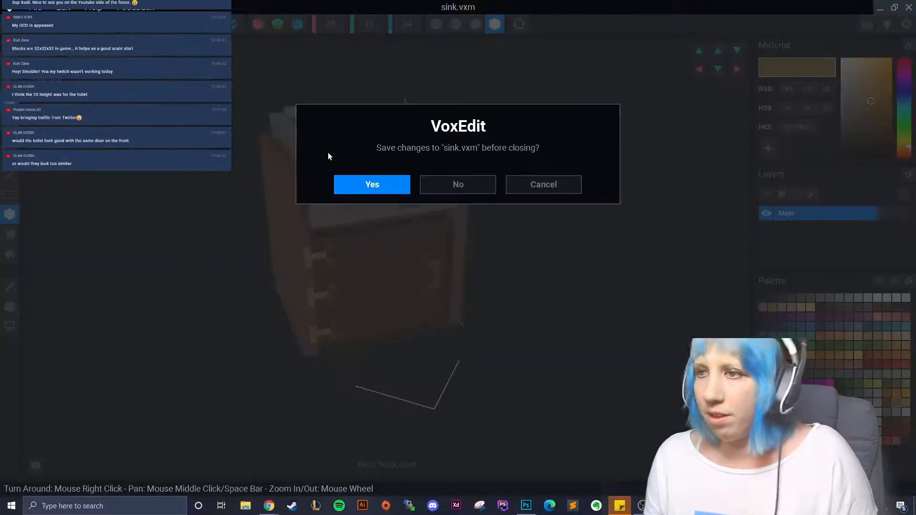
pyautogui.click(368, 182)
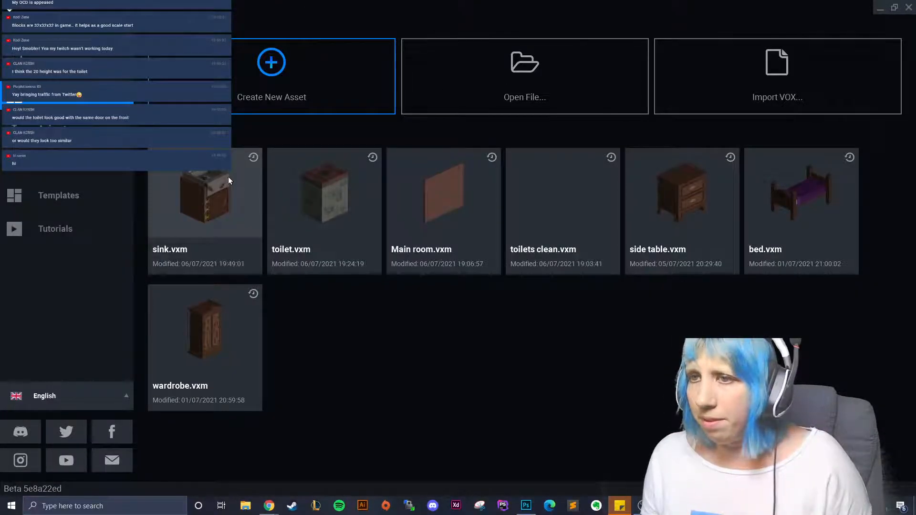
# - Open the Untitled.vxr animation and load its Cooking counter model for editing
pyautogui.click(58, 128)
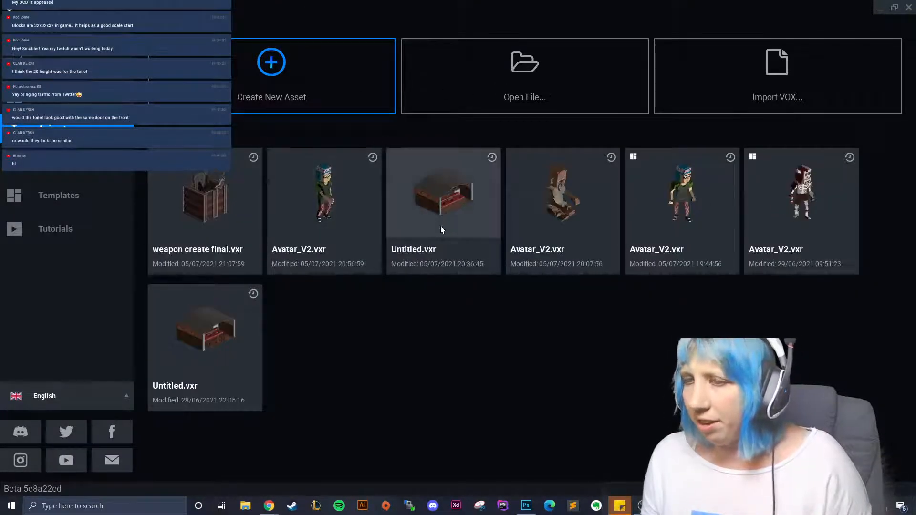
pyautogui.click(440, 225)
pyautogui.moveTo(395, 162); pyautogui.dragTo(386, 122, button='right')
pyautogui.click(386, 122)
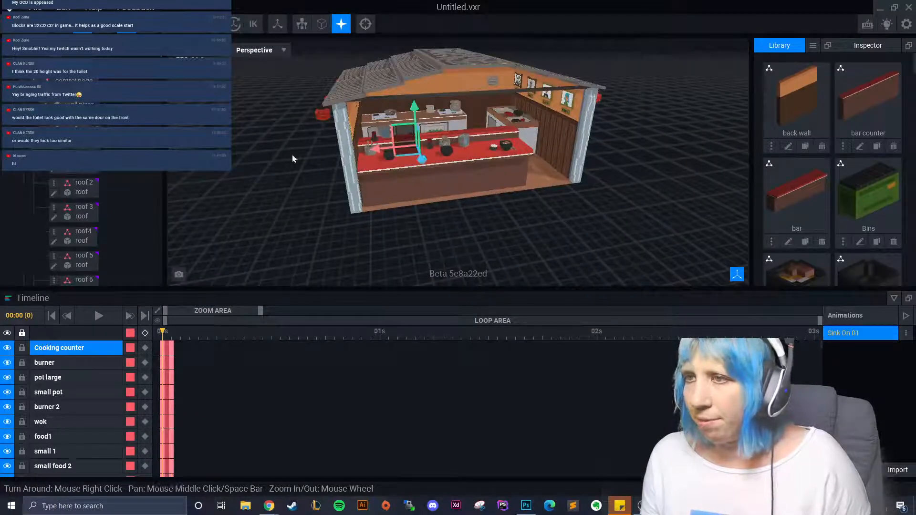
pyautogui.click(43, 184)
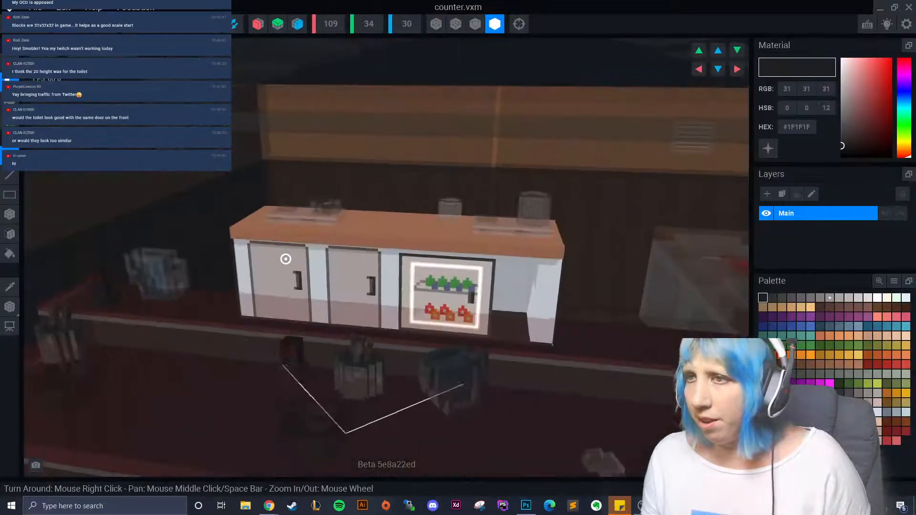
# - Close counter.vxm and Untitled.vxr without saving, back to the welcome screen
pyautogui.click(10, 24)
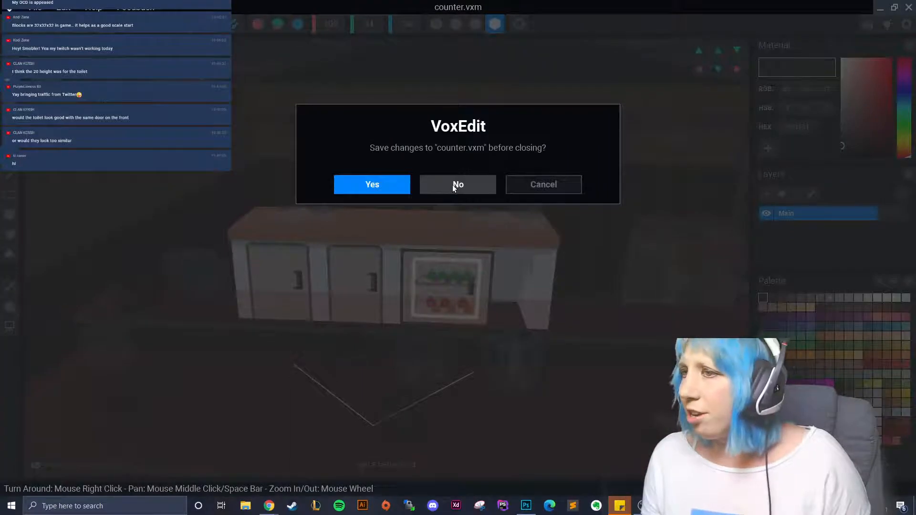
pyautogui.click(452, 184)
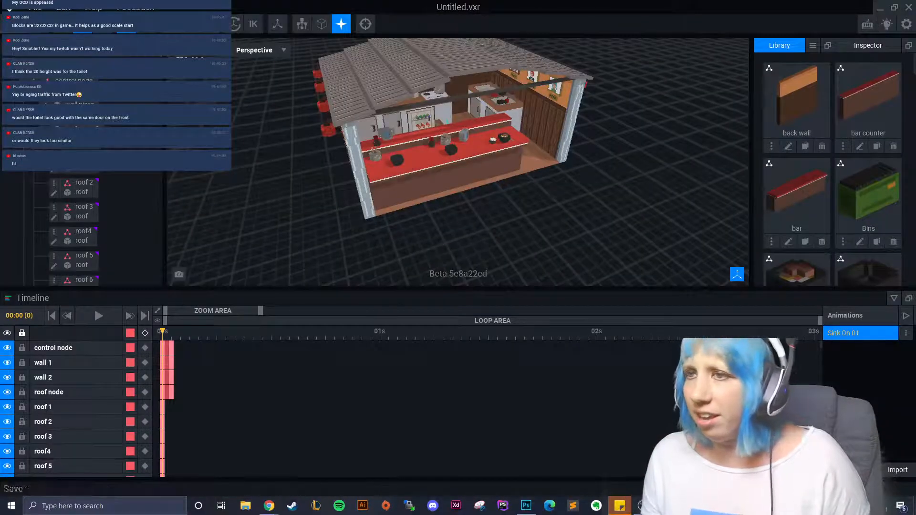
pyautogui.click(10, 23)
pyautogui.click(452, 185)
# - Reopen sink.vxm from the recent model files
pyautogui.click(66, 96)
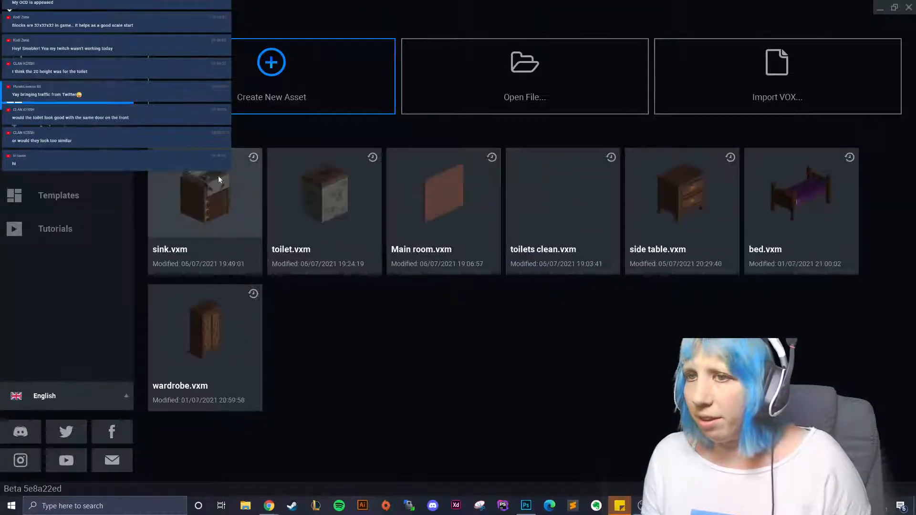
pyautogui.click(227, 192)
pyautogui.click(365, 27)
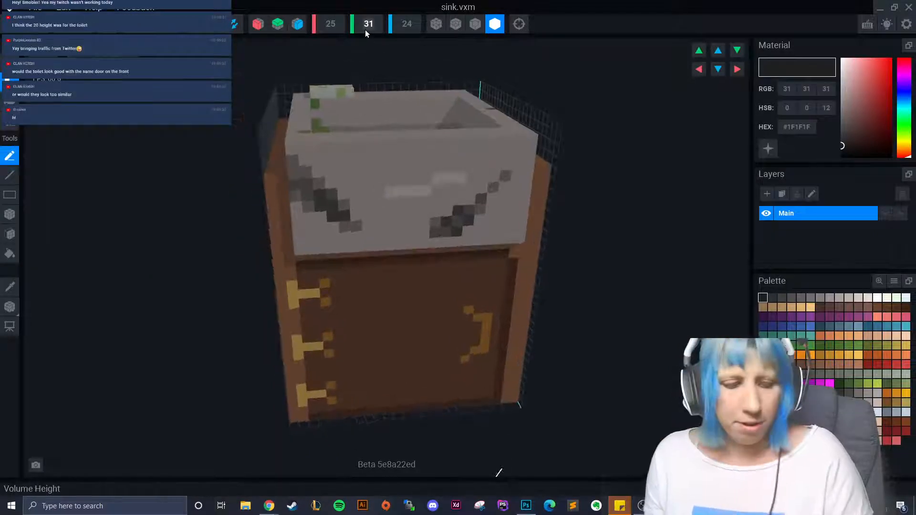
# - Raise the volume height to 34 and rotate the view to the front
pyautogui.write('34')
pyautogui.press('Return')
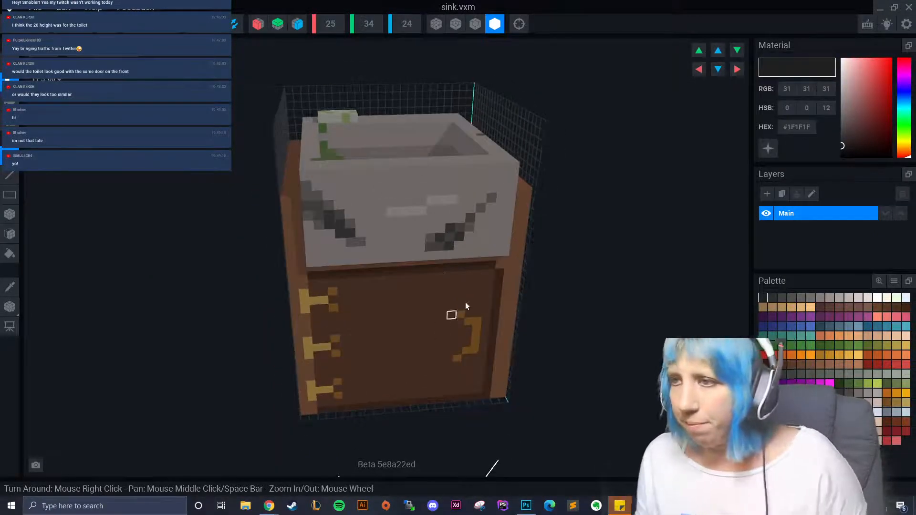
pyautogui.click(699, 49)
pyautogui.click(698, 50)
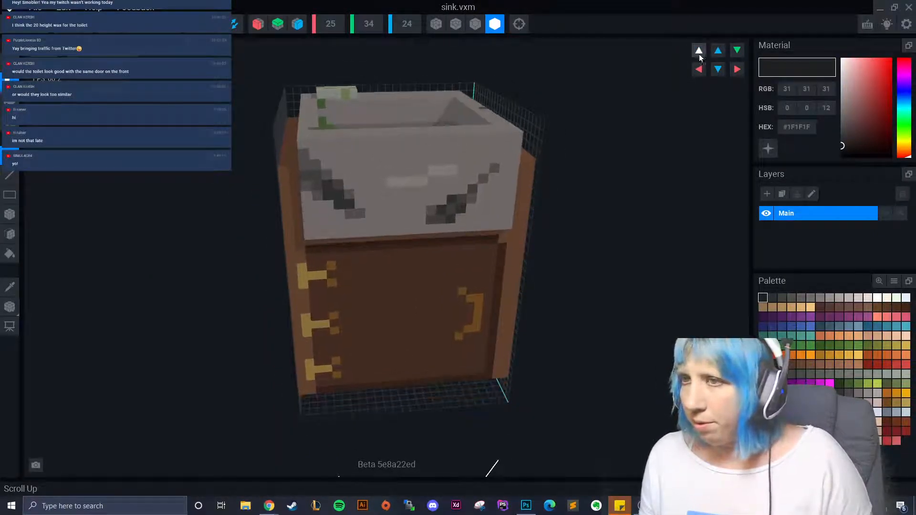
pyautogui.click(698, 52)
# - Sample the cabinet's brown #634332 as the current paint colour
pyautogui.moveTo(493, 296); pyautogui.dragTo(260, 310, button='right')
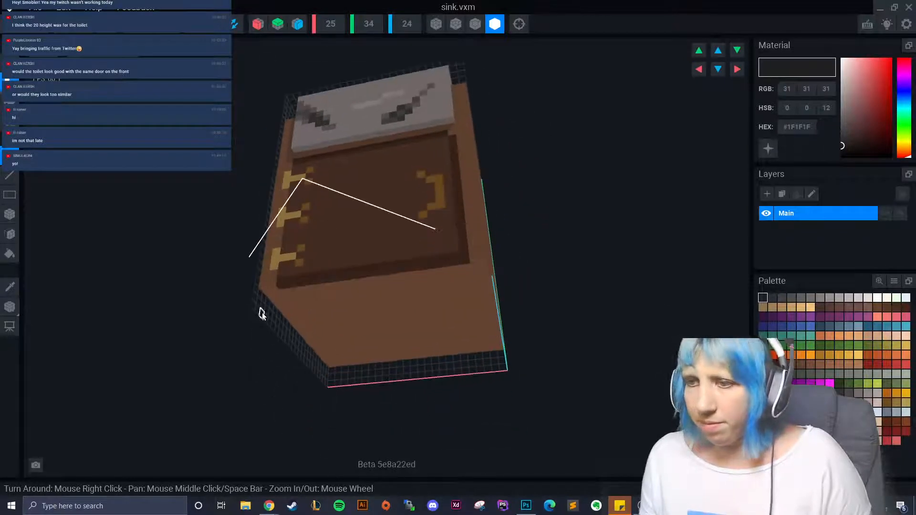
pyautogui.click(10, 286)
pyautogui.click(398, 330)
pyautogui.click(9, 233)
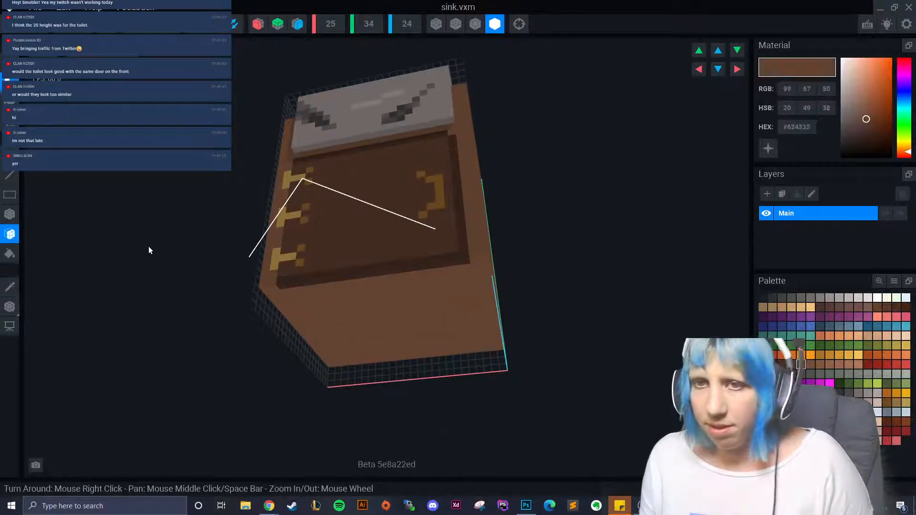
# - Reframe the view to face the sink front, shifted toward the left
pyautogui.moveTo(373, 323)
pyautogui.mouseDown(button='right')
pyautogui.moveTo(416, 363)
pyautogui.moveTo(368, 343)
pyautogui.moveTo(368, 327)
pyautogui.mouseUp(button='right')
pyautogui.scroll(-3, 380, 341)
pyautogui.scroll(3, 373, 348)
pyautogui.scroll(-2, 325, 353)
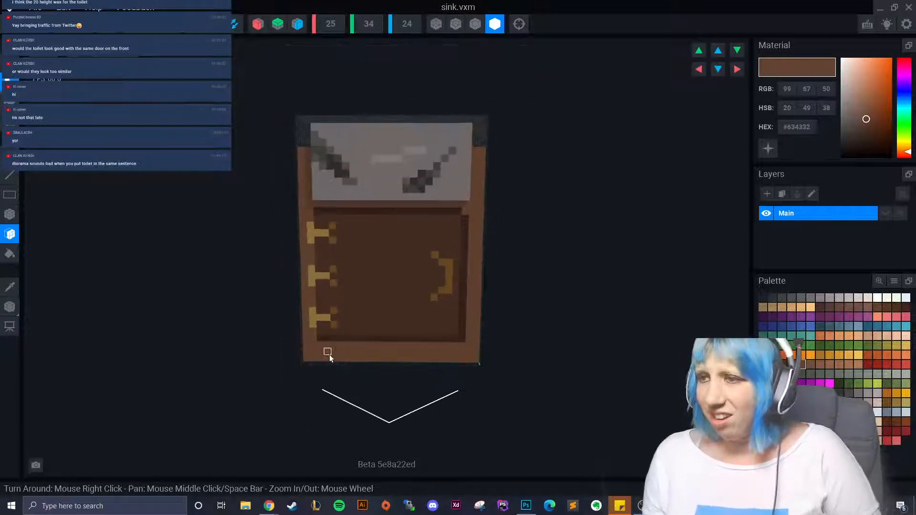
pyautogui.moveTo(325, 353)
pyautogui.mouseDown(button='right')
pyautogui.moveTo(353, 360)
pyautogui.moveTo(329, 355)
pyautogui.mouseUp(button='right')
pyautogui.scroll(2, 372, 371)
pyautogui.scroll(1, 370, 367)
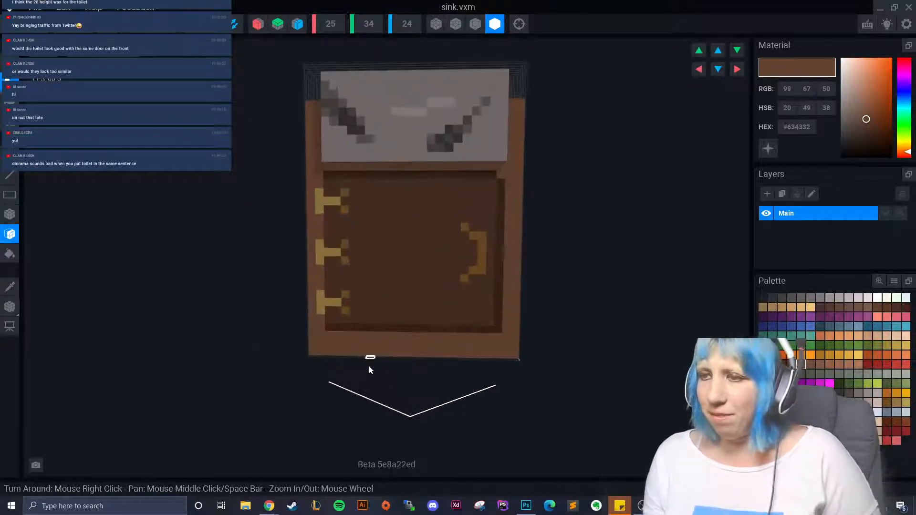
pyautogui.moveTo(369, 366); pyautogui.dragTo(266, 348, button='middle')
pyautogui.click(10, 286)
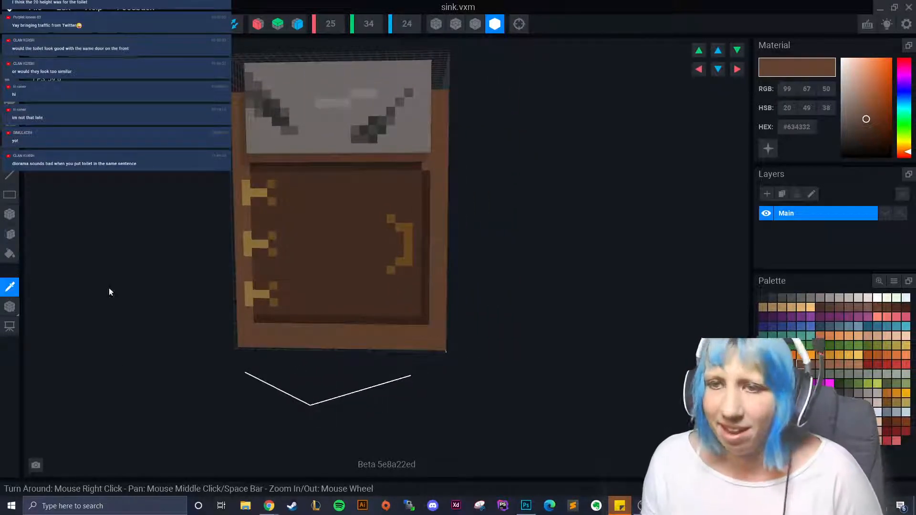
# - Sample the door panel's dark brown and box-paint the panel's bottom row
pyautogui.click(296, 324)
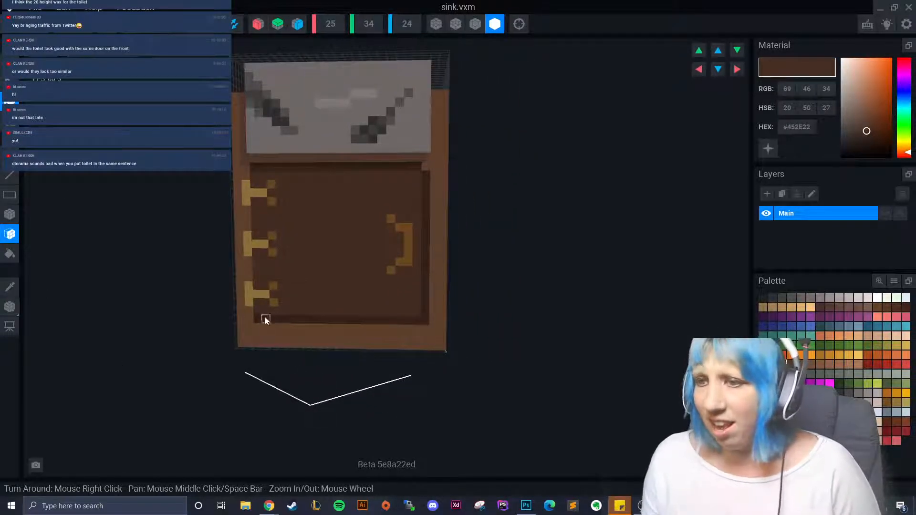
pyautogui.moveTo(291, 319); pyautogui.dragTo(380, 315)
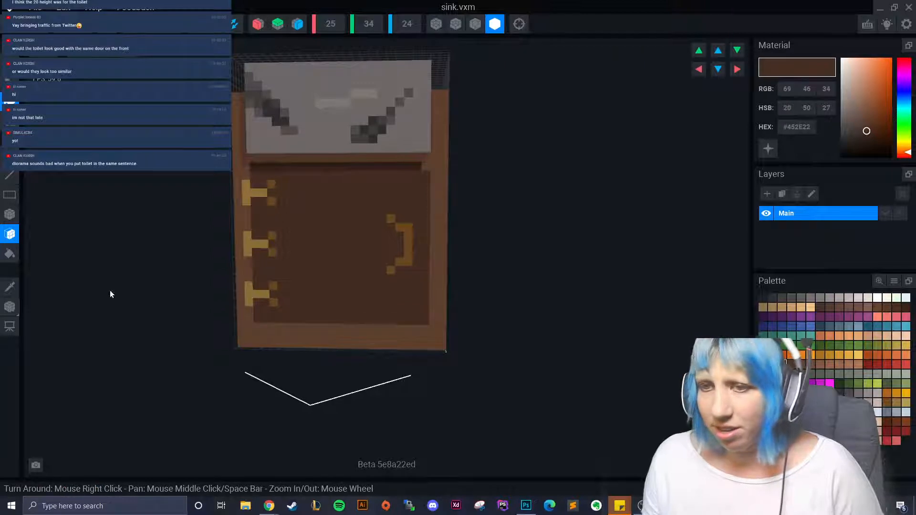
pyautogui.click(10, 214)
pyautogui.moveTo(256, 328); pyautogui.dragTo(420, 338)
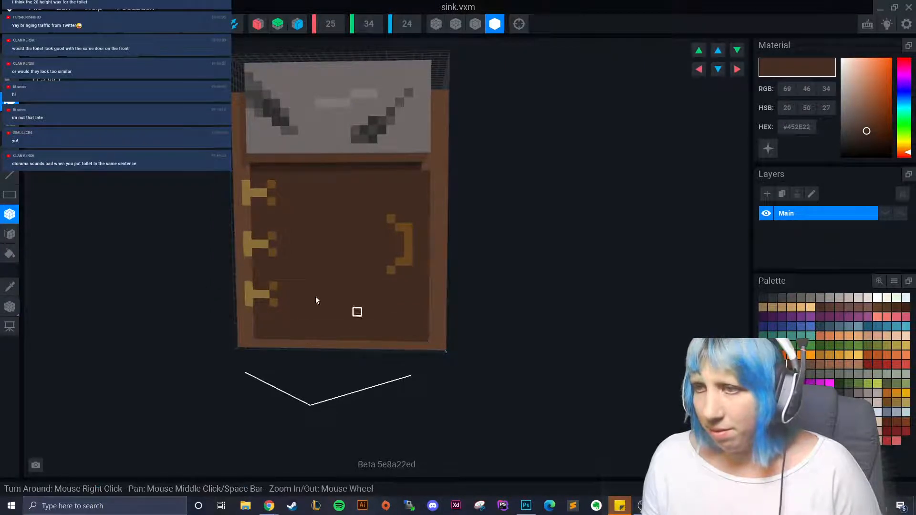
# - Paint a box in a darker sampled brown and try recolouring the door's bottom border
pyautogui.keyDown('alt'); pyautogui.click(348, 172); pyautogui.keyUp('alt')
pyautogui.moveTo(429, 176); pyautogui.dragTo(438, 286)
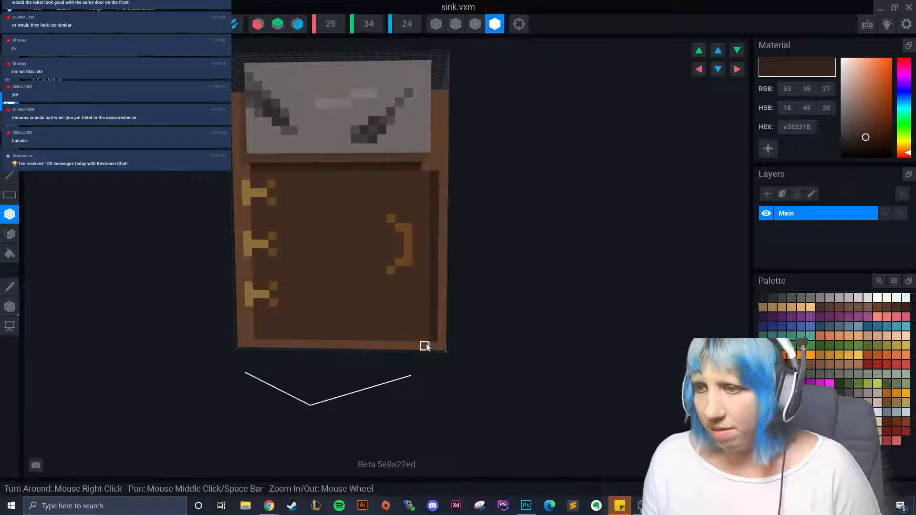
pyautogui.click(405, 343)
pyautogui.hotkey('ctrl', 'z')
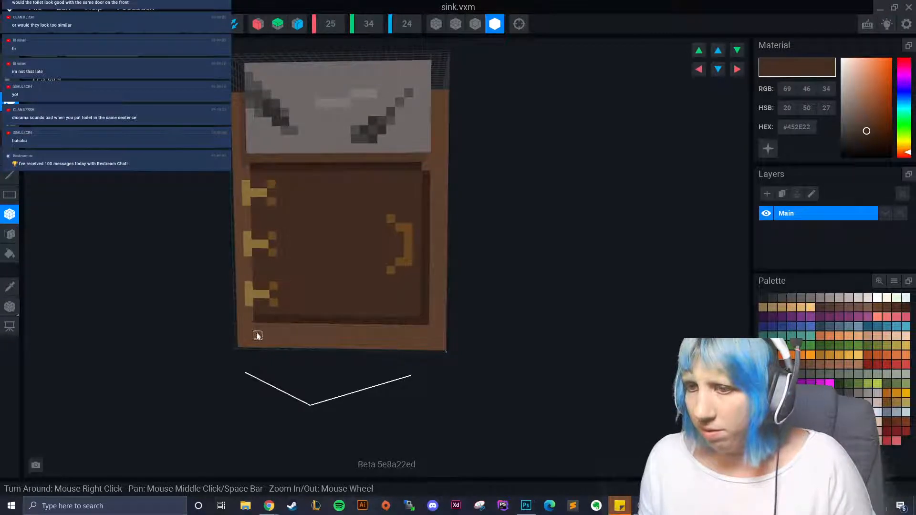
pyautogui.moveTo(257, 337)
pyautogui.mouseDown()
pyautogui.moveTo(411, 339)
pyautogui.moveTo(173, 330)
pyautogui.mouseUp()
# - Repaint the door's bottom row in #35231B, then in brown #452E22
pyautogui.press('i')
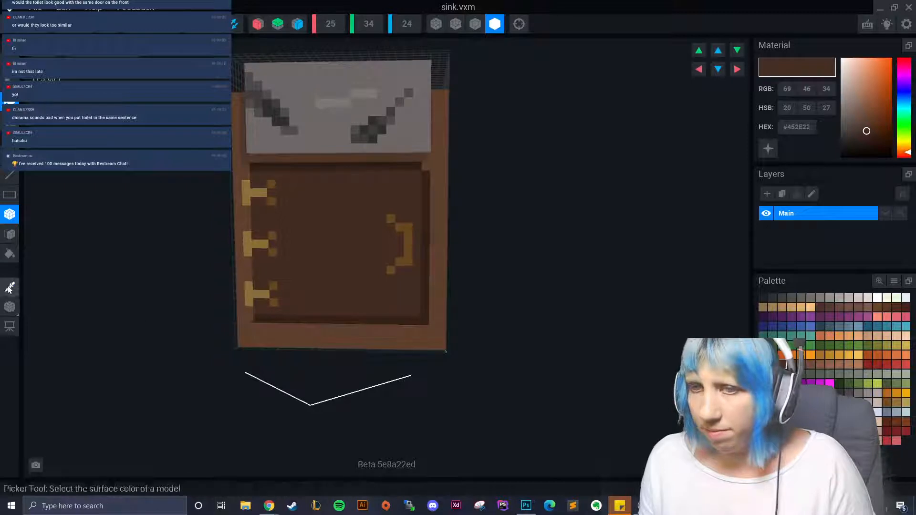
pyautogui.click(288, 323)
pyautogui.moveTo(257, 341)
pyautogui.mouseDown()
pyautogui.moveTo(407, 350)
pyautogui.moveTo(425, 341)
pyautogui.moveTo(424, 349)
pyautogui.mouseUp()
pyautogui.click(10, 286)
pyautogui.click(288, 292)
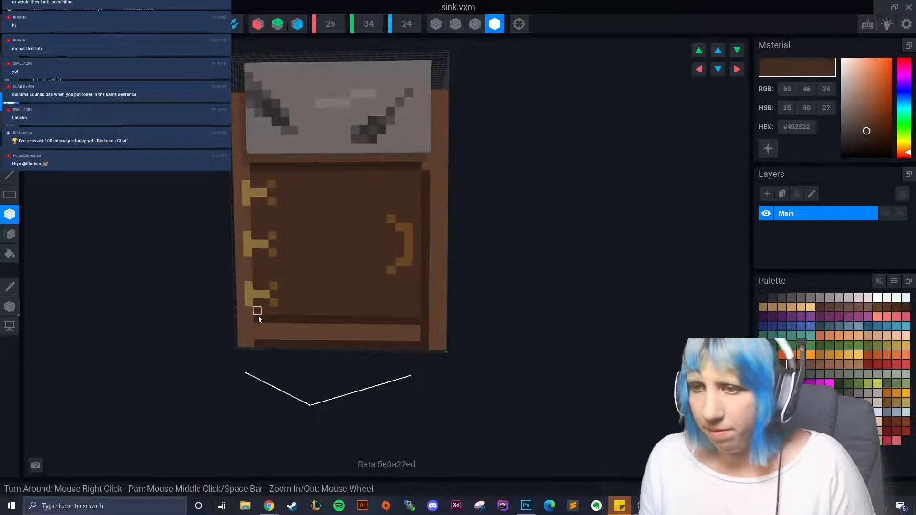
pyautogui.moveTo(259, 316); pyautogui.dragTo(416, 338)
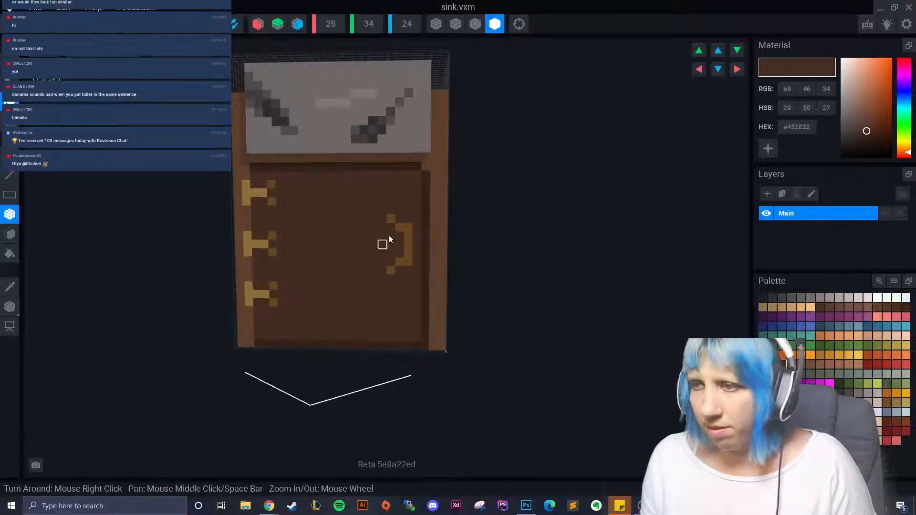
# - Paint over the right yellow handle and the bottom and middle hinges in brown
pyautogui.moveTo(395, 221); pyautogui.dragTo(400, 289)
pyautogui.moveTo(399, 285); pyautogui.dragTo(270, 293, button='right')
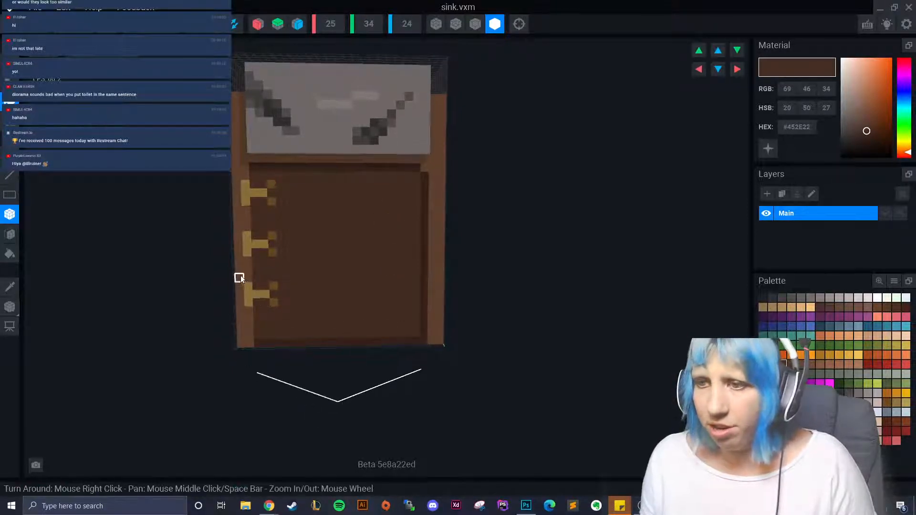
pyautogui.moveTo(256, 286); pyautogui.dragTo(278, 310)
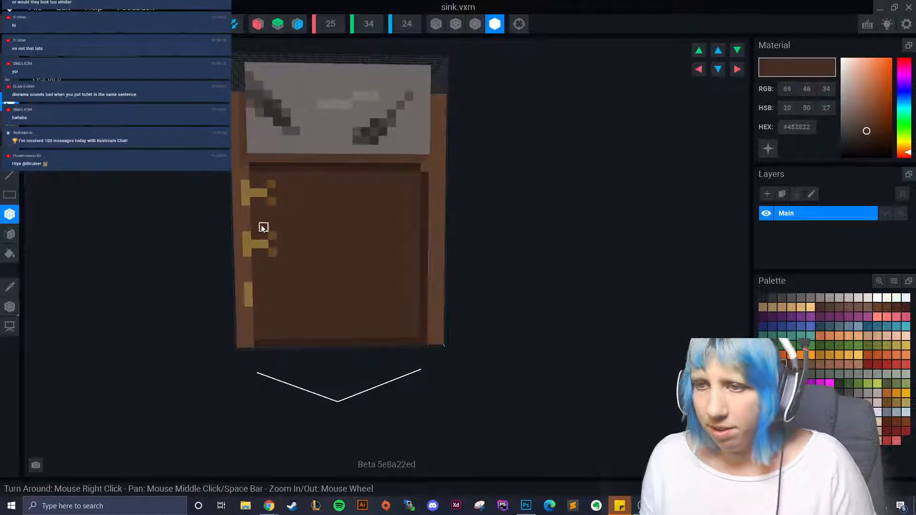
pyautogui.moveTo(262, 227)
pyautogui.mouseDown()
pyautogui.moveTo(282, 268)
pyautogui.moveTo(262, 243)
pyautogui.moveTo(239, 309)
pyautogui.mouseUp()
# - Sample the frame brown #634332, then the yellow hinge colour
pyautogui.click(12, 285)
pyautogui.click(243, 225)
pyautogui.click(9, 286)
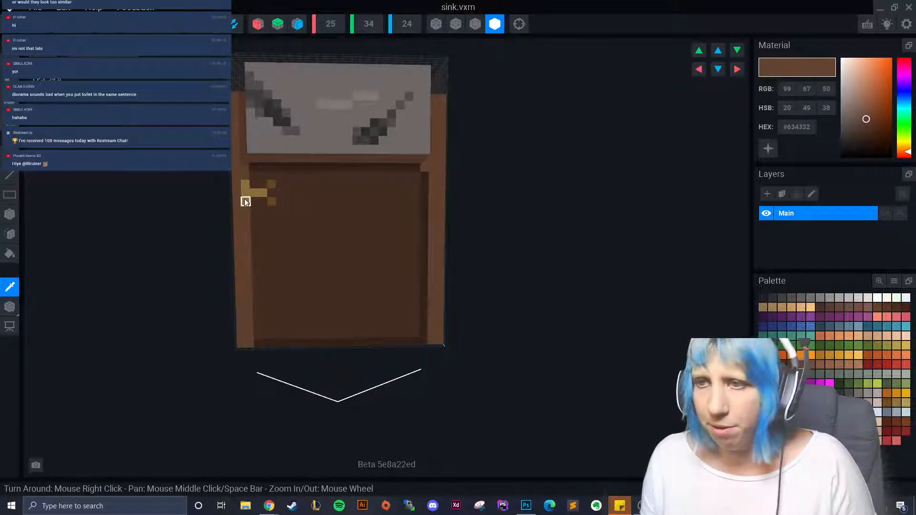
pyautogui.click(244, 198)
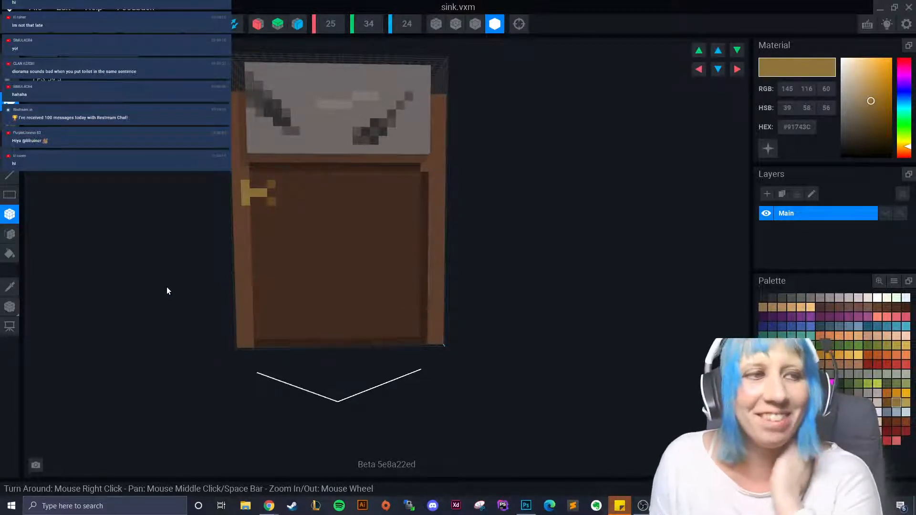
# - Build a yellow T-shaped hinge at the door's lower-left edge
pyautogui.scroll(3, 252, 331)
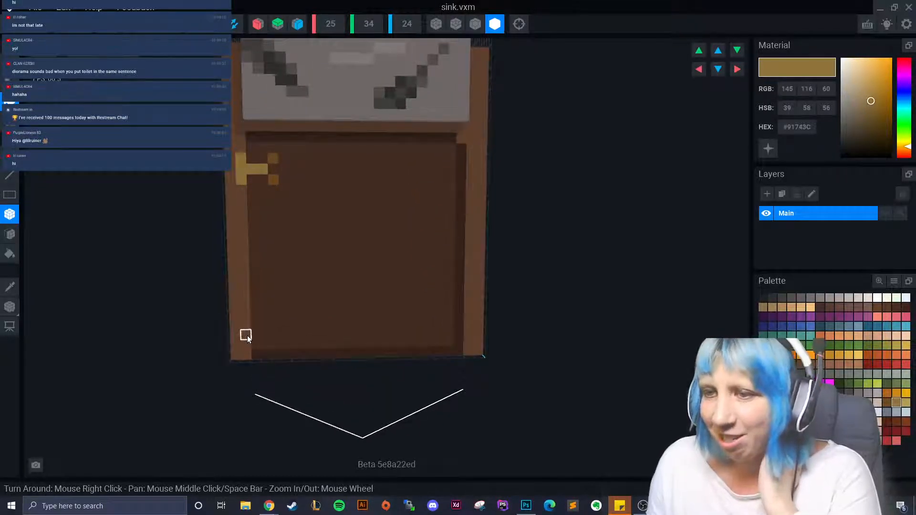
pyautogui.click(247, 335)
pyautogui.moveTo(247, 316); pyautogui.dragTo(274, 320)
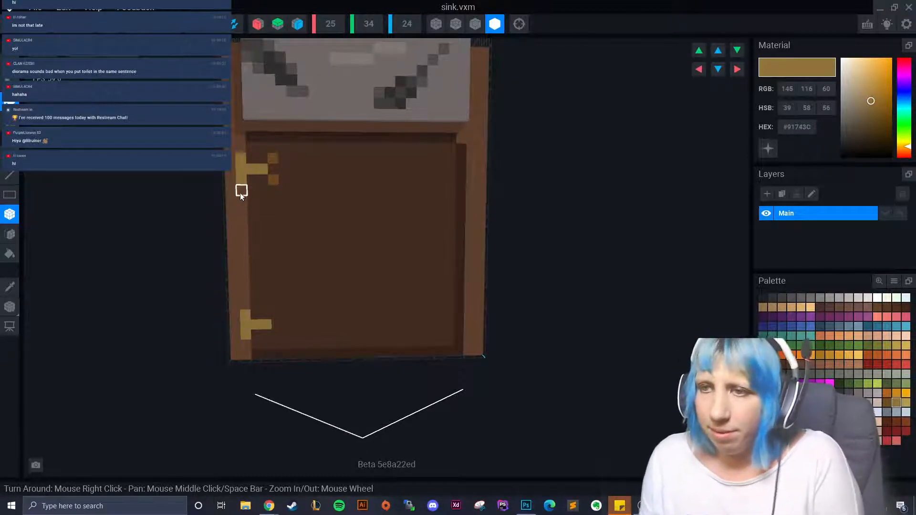
# - Add a tall yellow middle bar along the door's left edge
pyautogui.click(244, 244)
pyautogui.click(243, 253)
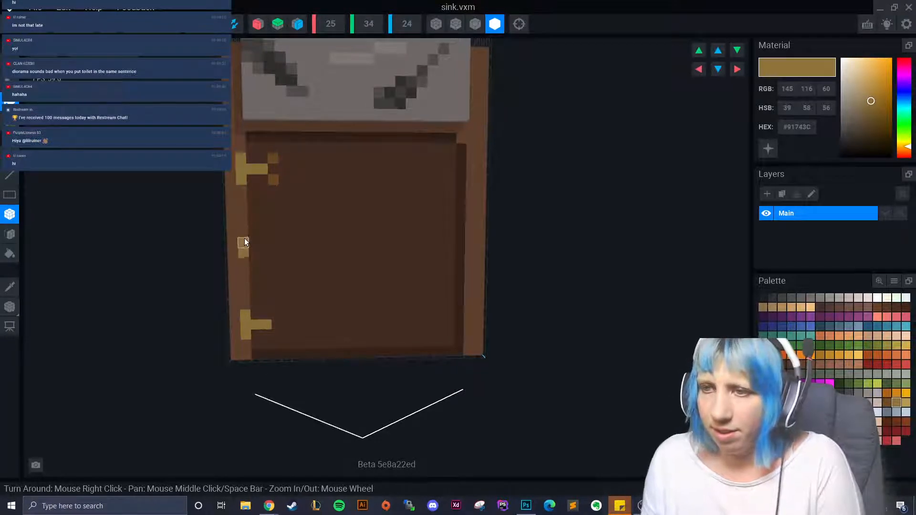
pyautogui.click(244, 239)
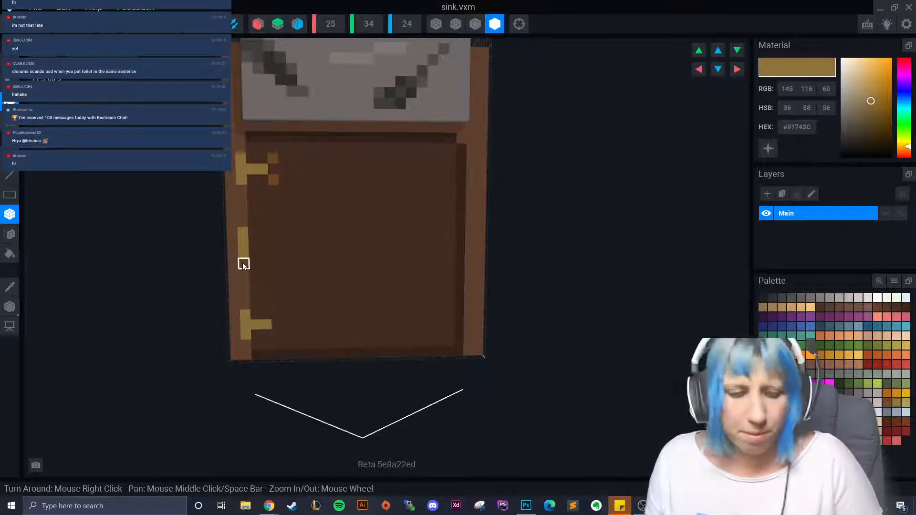
pyautogui.hotkey('ctrl', 'z')
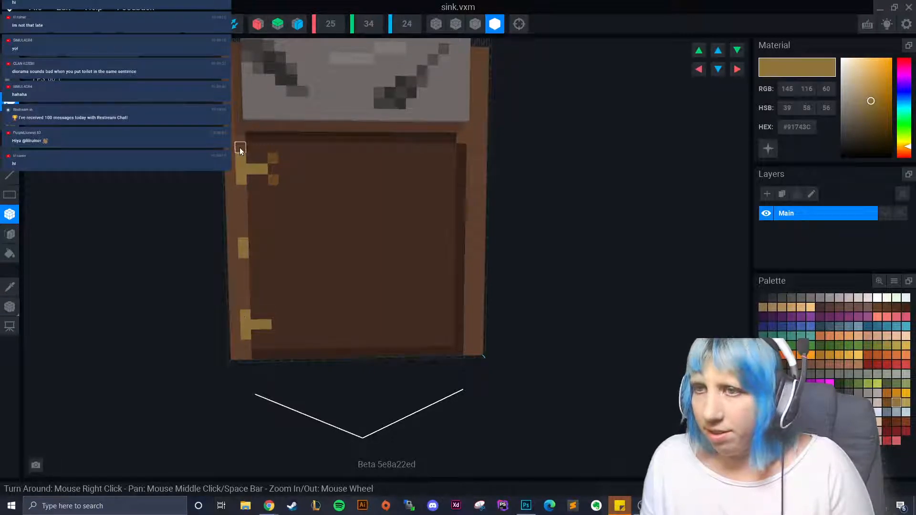
pyautogui.hotkey('ctrl', 'z')
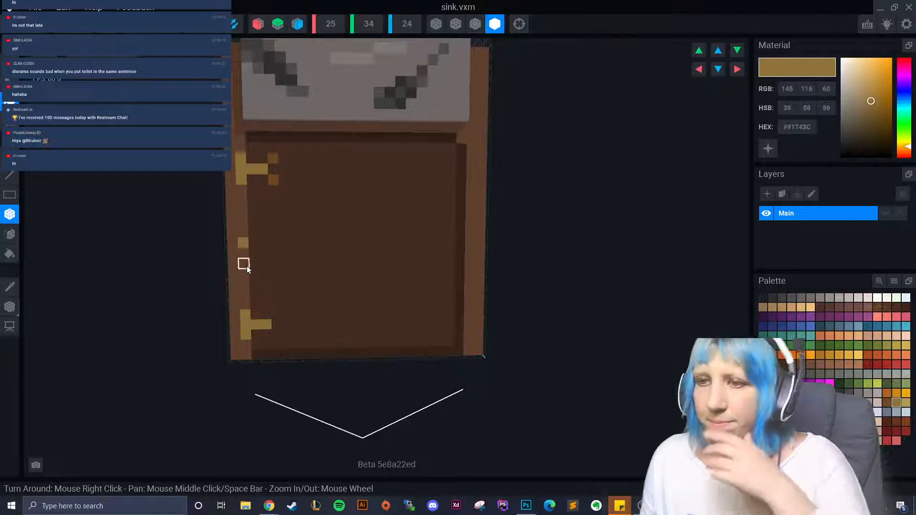
pyautogui.moveTo(248, 262); pyautogui.dragTo(247, 252)
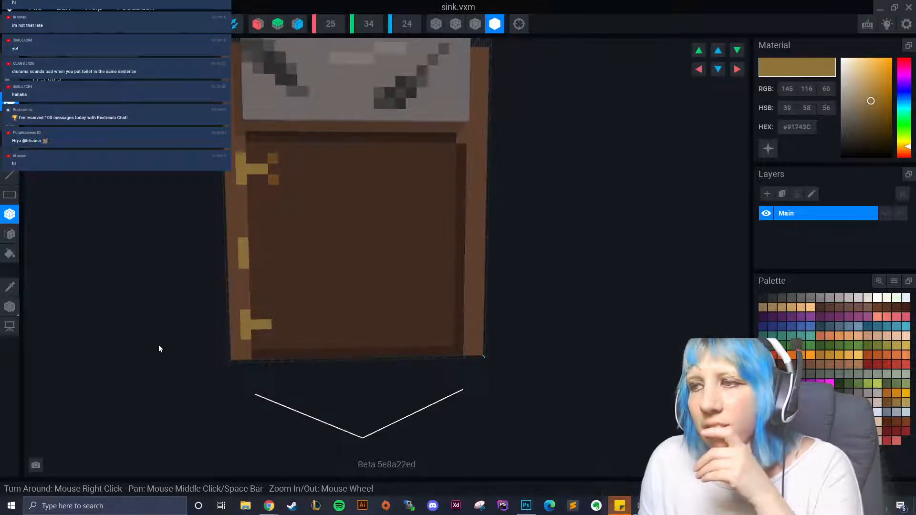
# - Draw a yellow box for the upper hinge on the cabinet's left edge
pyautogui.scroll(-4, 374, 336)
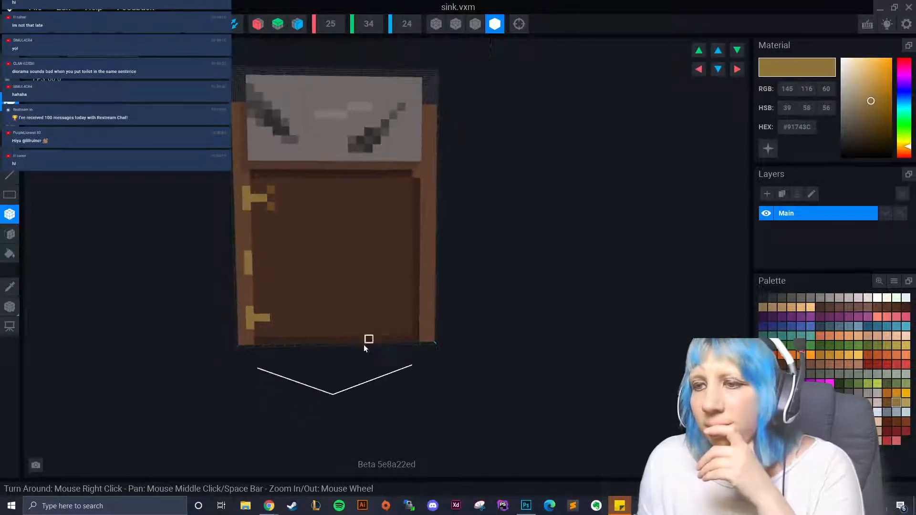
pyautogui.scroll(4, 286, 344)
pyautogui.scroll(1, 257, 286)
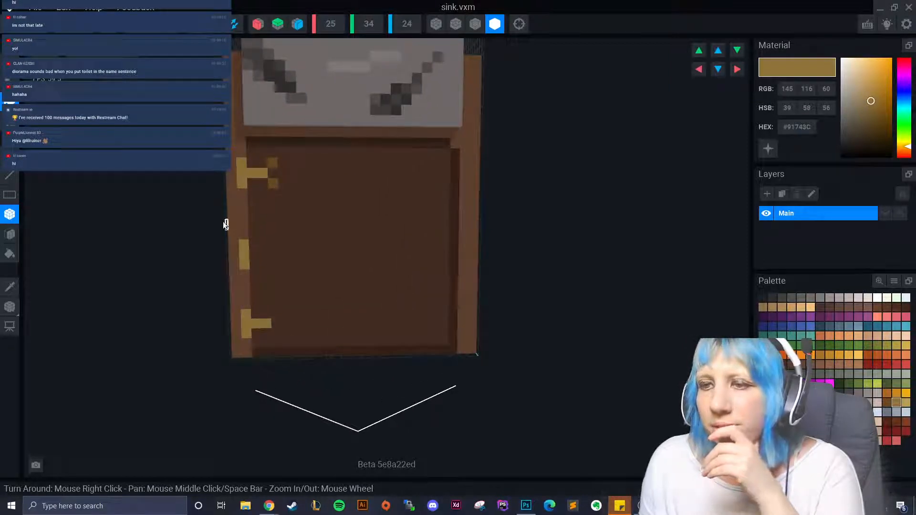
pyautogui.click(9, 286)
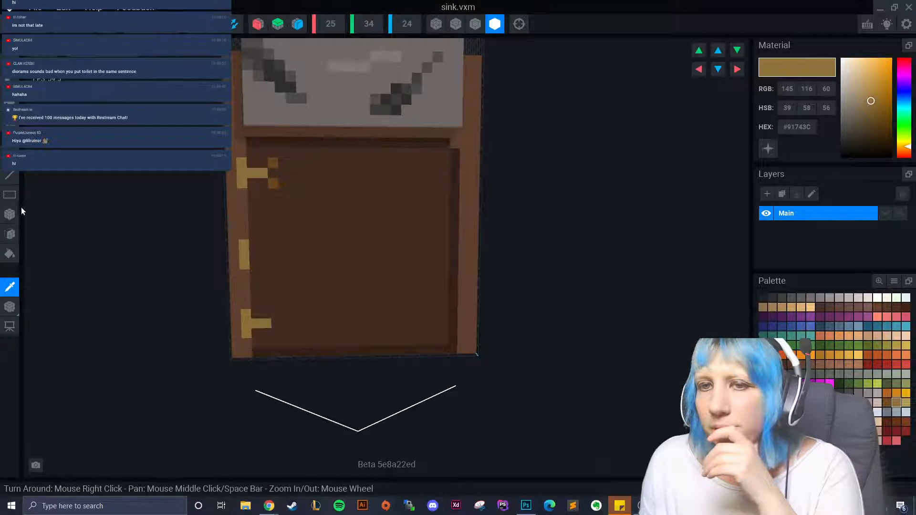
pyautogui.click(10, 214)
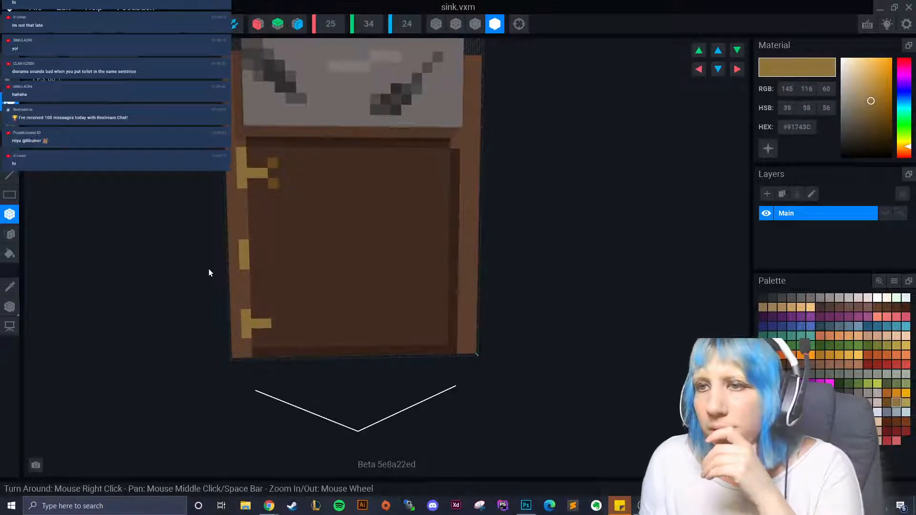
pyautogui.moveTo(244, 161); pyautogui.dragTo(265, 165)
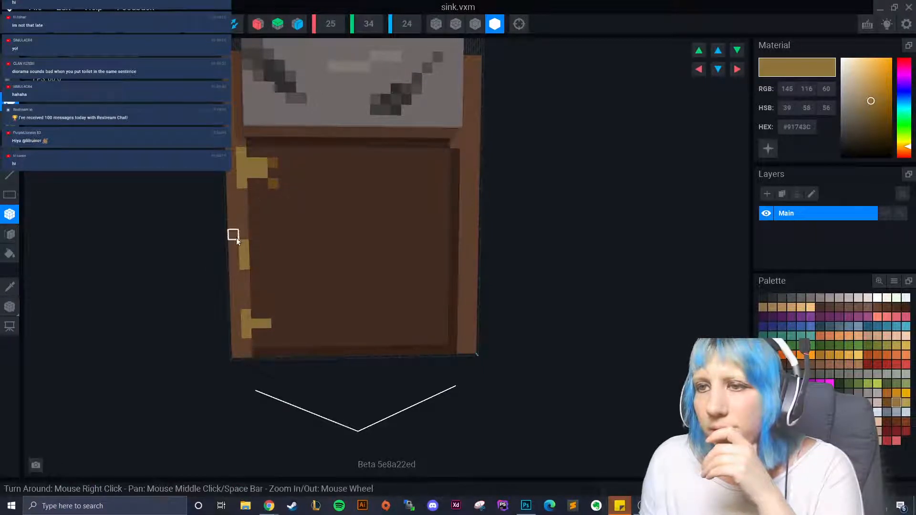
# - Paint stray yellow voxels and the lower hinge's right arm in door brown #452E22
pyautogui.click(9, 286)
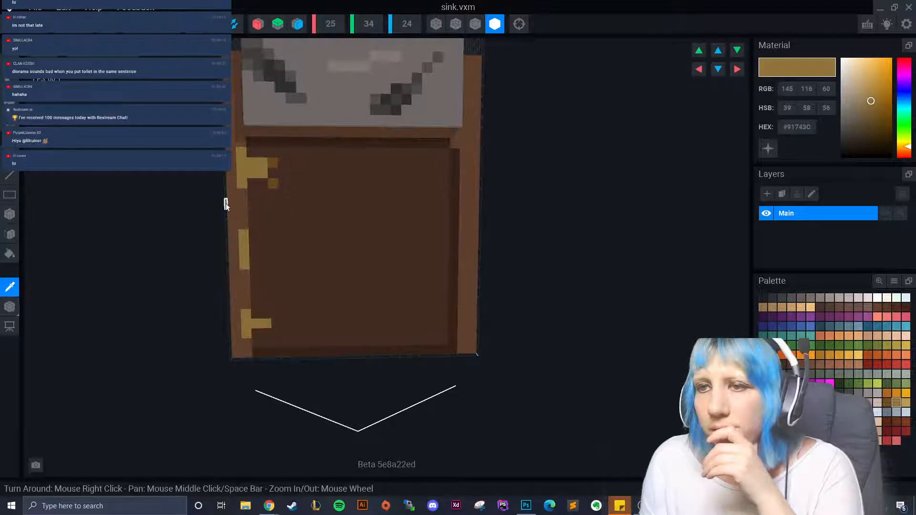
pyautogui.click(240, 187)
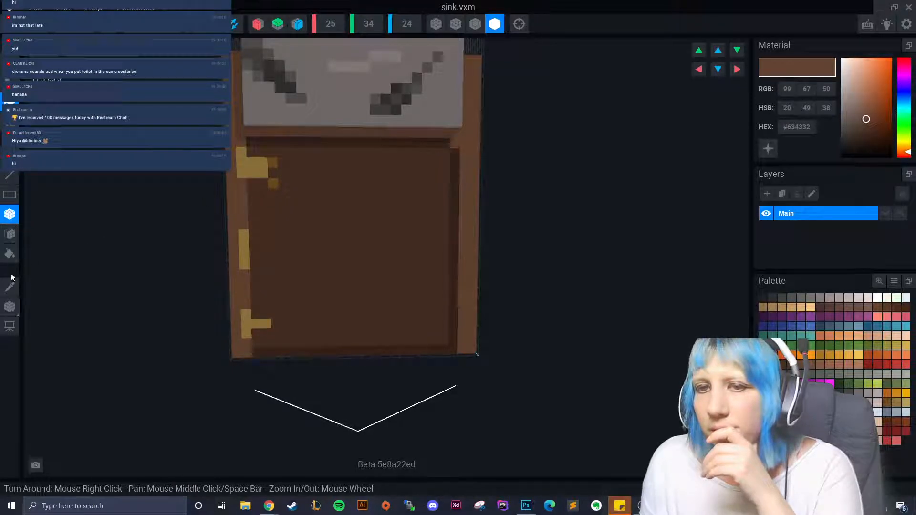
pyautogui.click(10, 285)
pyautogui.click(253, 177)
pyautogui.moveTo(253, 177); pyautogui.dragTo(262, 177)
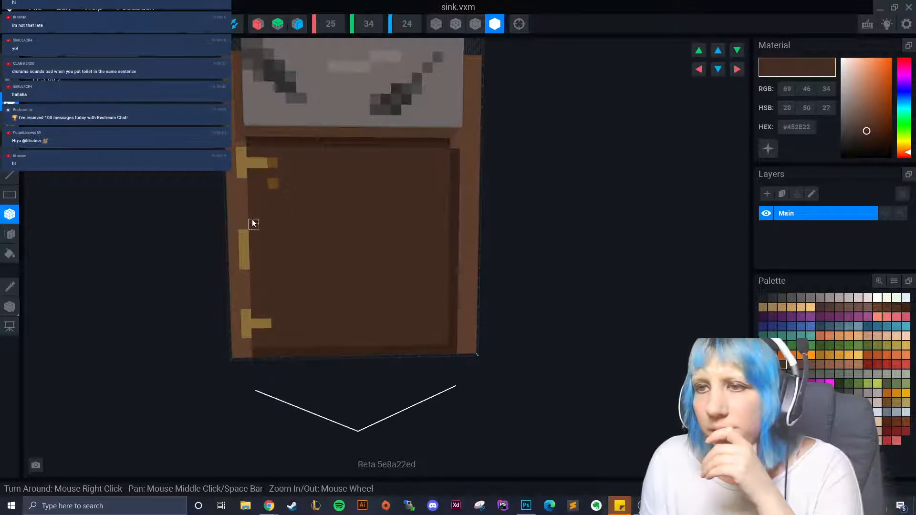
pyautogui.click(273, 182)
pyautogui.click(265, 324)
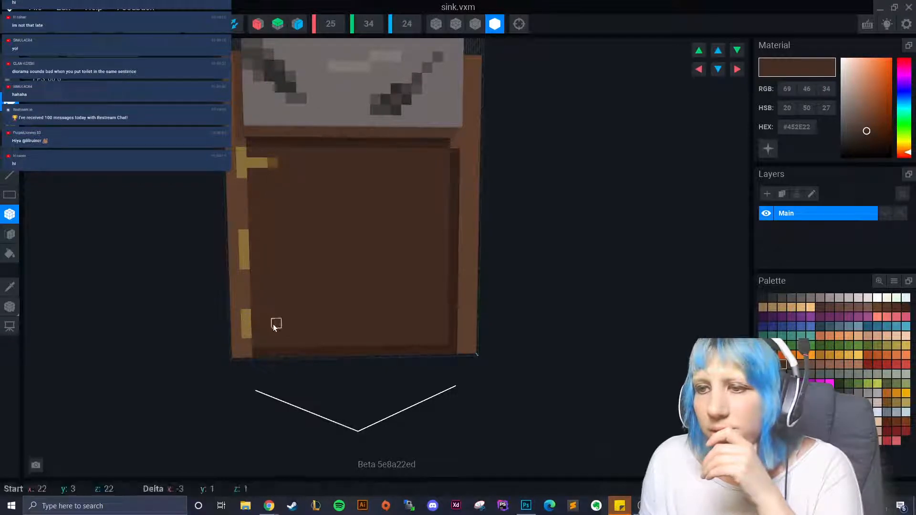
# - Rebuild the yellow lower T hinge and complete the upper hinge
pyautogui.click(10, 285)
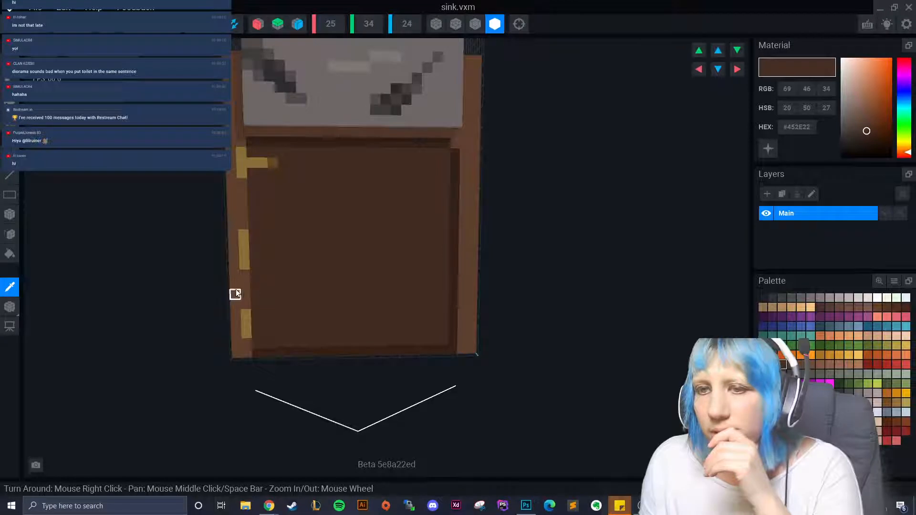
pyautogui.click(236, 290)
pyautogui.click(10, 287)
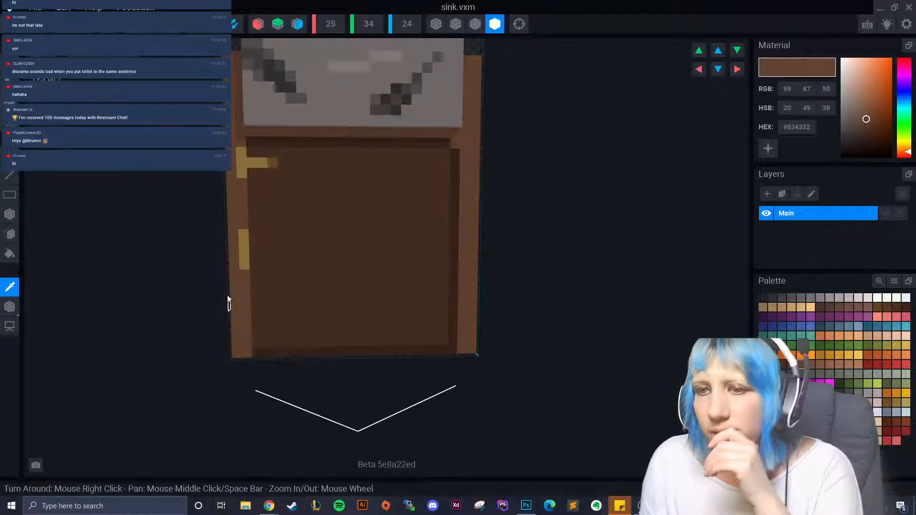
pyautogui.click(243, 255)
pyautogui.click(247, 327)
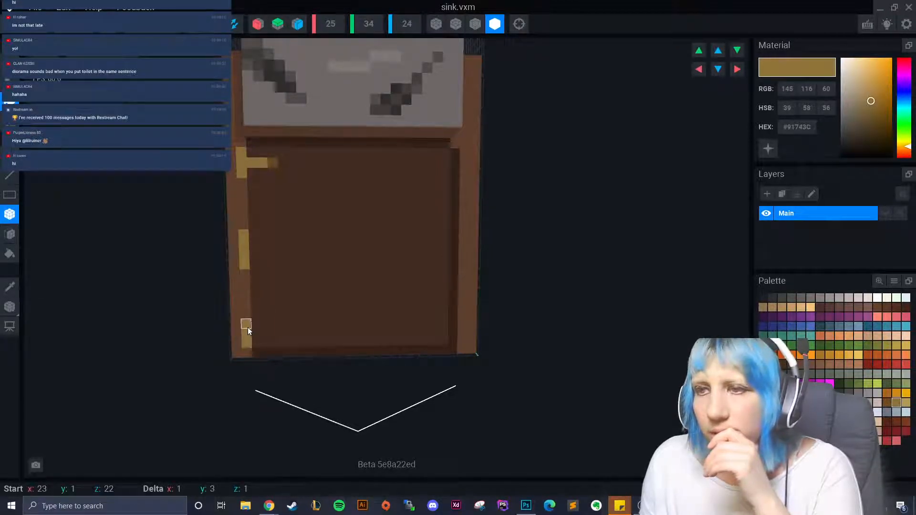
pyautogui.moveTo(254, 334); pyautogui.dragTo(268, 334)
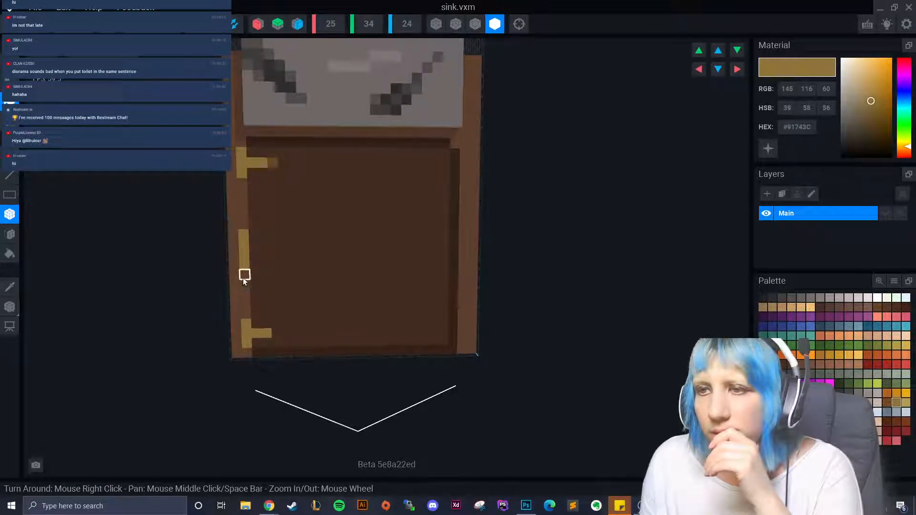
pyautogui.click(260, 165)
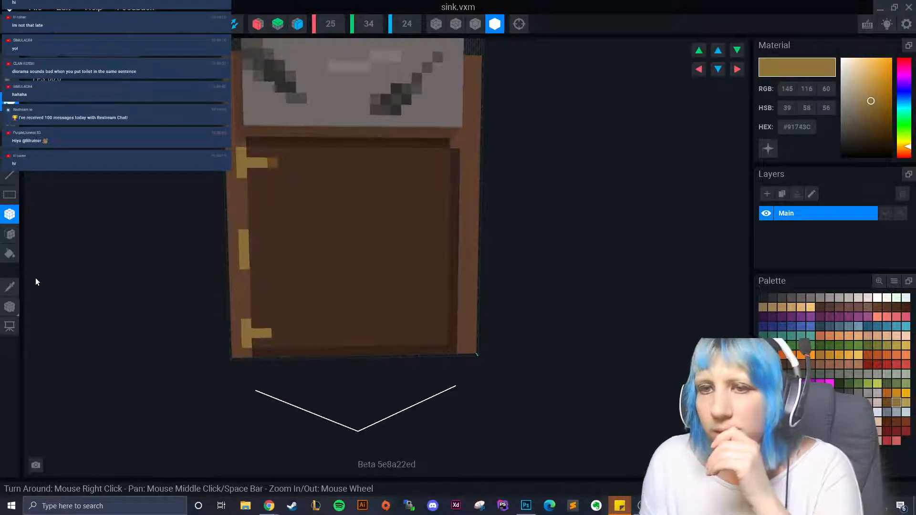
# - Paint the door's middle yellow strip in frame brown #634332
pyautogui.click(10, 286)
pyautogui.click(239, 221)
pyautogui.moveTo(243, 233); pyautogui.dragTo(244, 265)
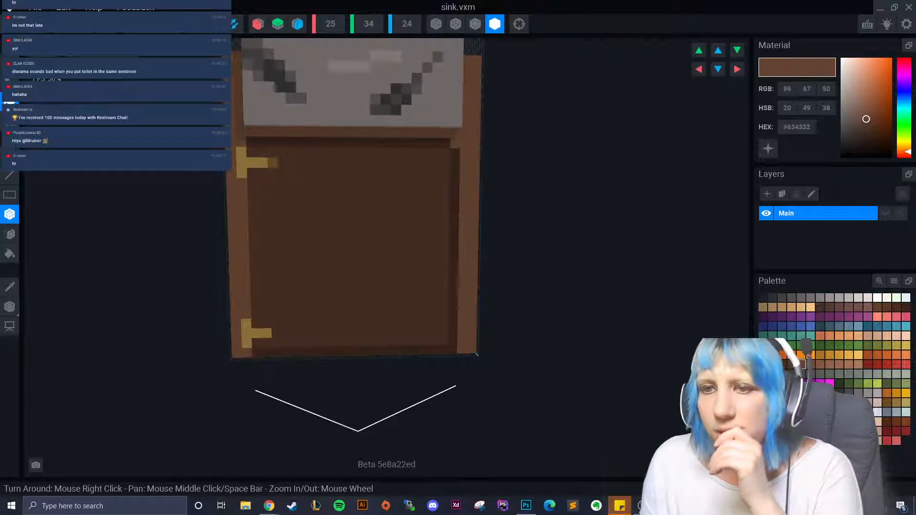
pyautogui.click(9, 287)
pyautogui.click(245, 333)
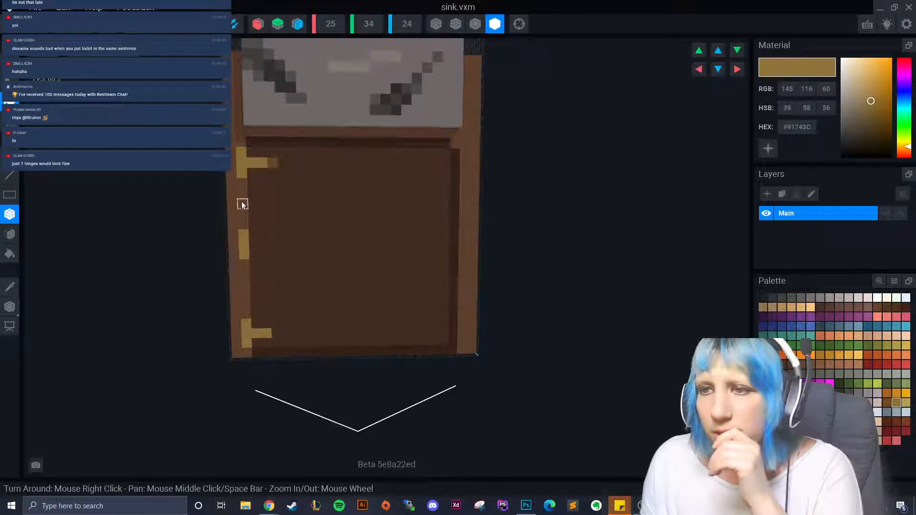
pyautogui.click(244, 268)
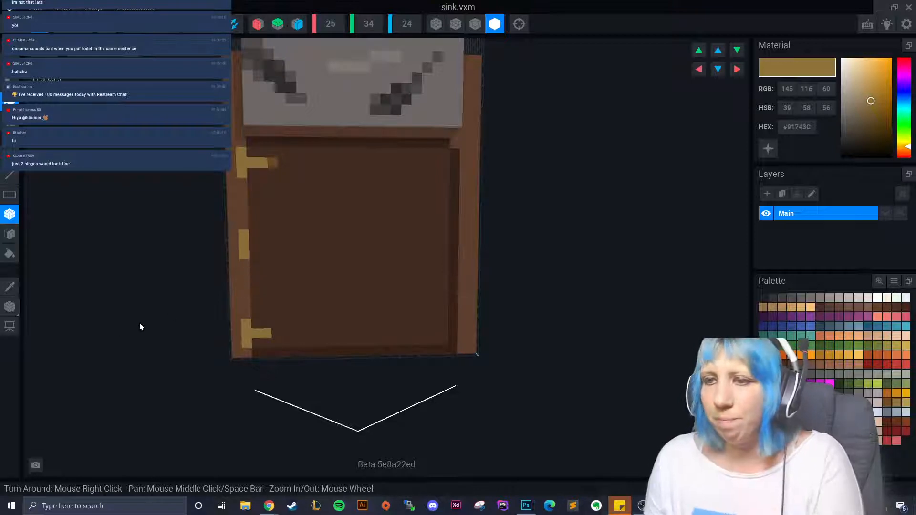
pyautogui.hotkey('ctrl', 'z')
pyautogui.hotkey('ctrl', 'z')
pyautogui.hotkey('ctrl', 'z')
pyautogui.hotkey('ctrl', 'z')
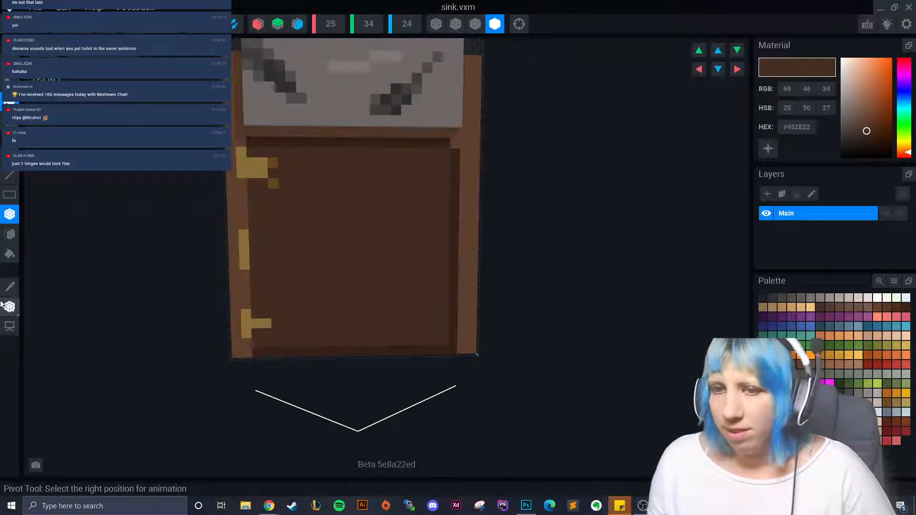
# - Paint the door's whole left edge column frame brown #634332 over the hinges
pyautogui.click(10, 286)
pyautogui.click(238, 139)
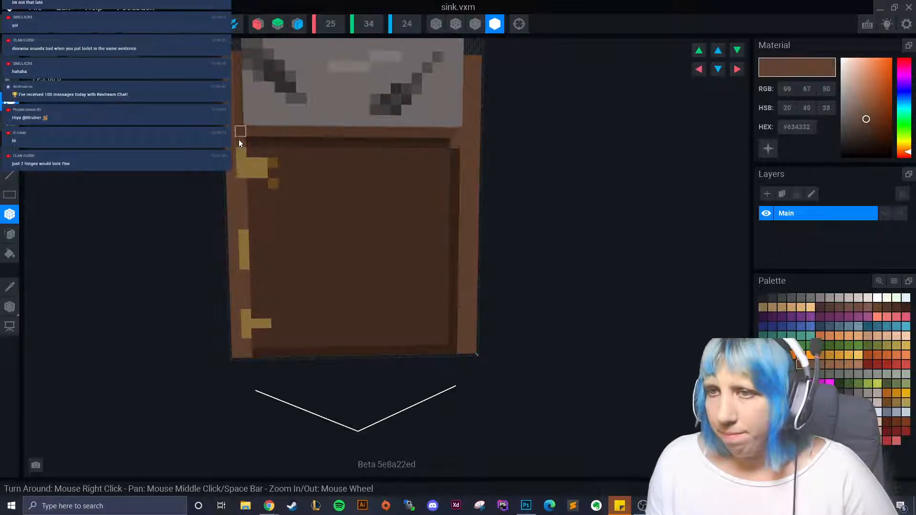
pyautogui.moveTo(239, 139); pyautogui.dragTo(240, 344)
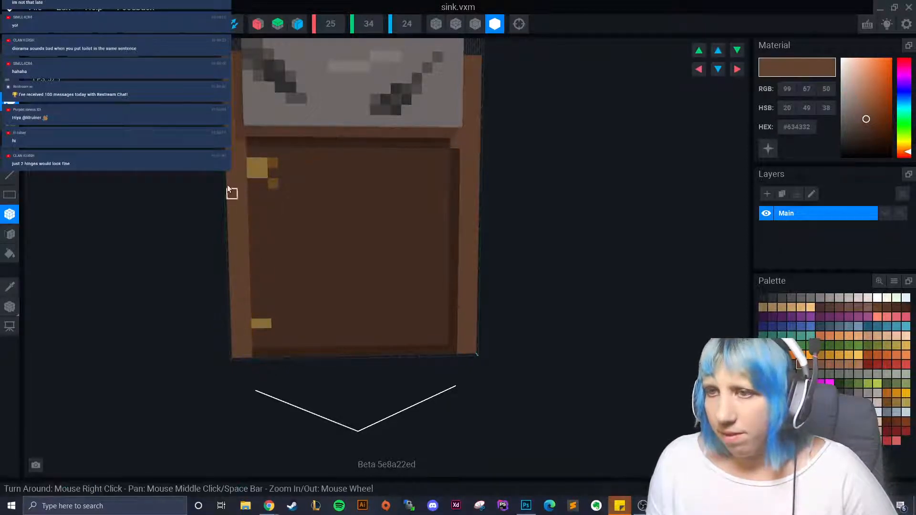
pyautogui.click(9, 286)
pyautogui.click(302, 242)
# - Cover the old hinges in door brown and paint a new tan #91743C upper T hinge
pyautogui.moveTo(252, 162); pyautogui.dragTo(274, 185)
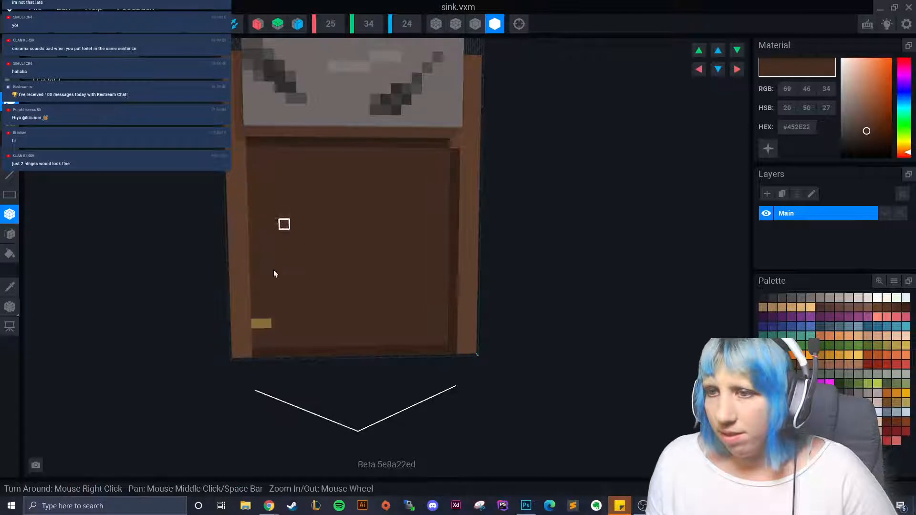
pyautogui.moveTo(256, 323); pyautogui.dragTo(266, 329)
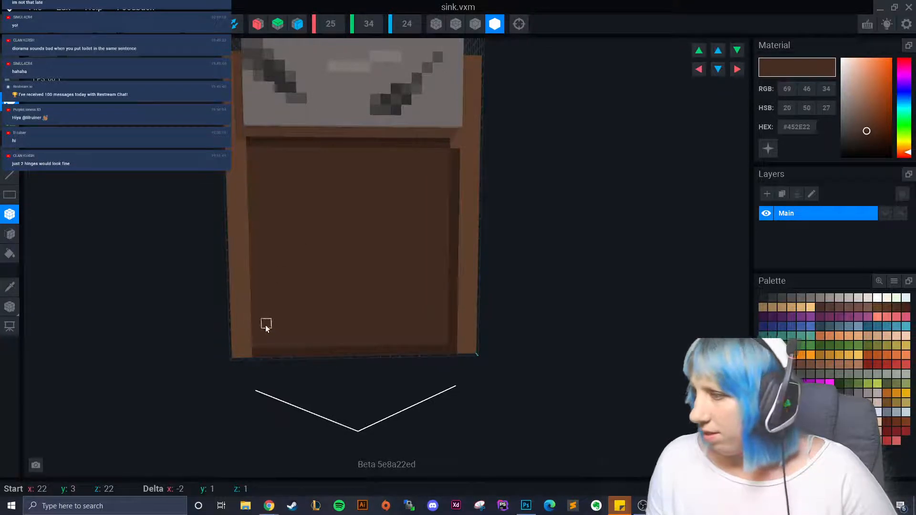
pyautogui.click(896, 402)
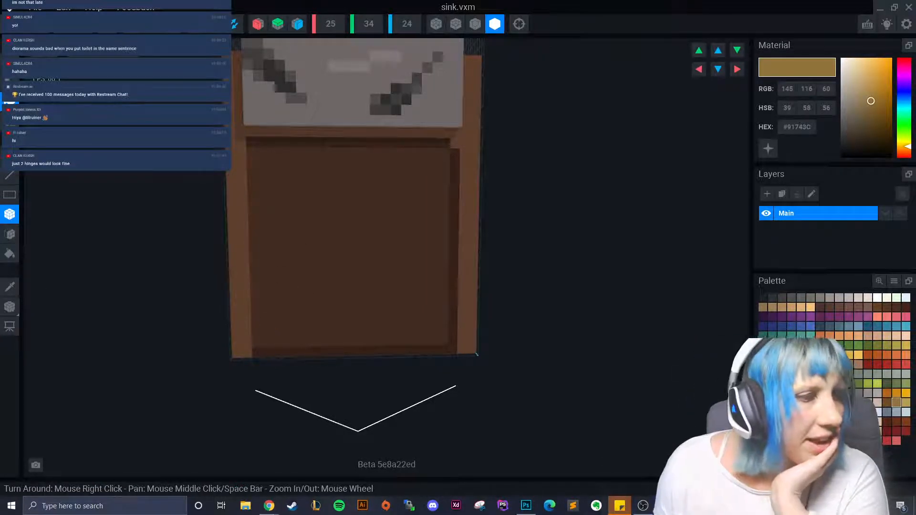
pyautogui.moveTo(242, 174)
pyautogui.mouseDown()
pyautogui.moveTo(239, 194)
pyautogui.moveTo(264, 183)
pyautogui.moveTo(244, 199)
pyautogui.moveTo(274, 193)
pyautogui.mouseUp()
pyautogui.click(264, 192)
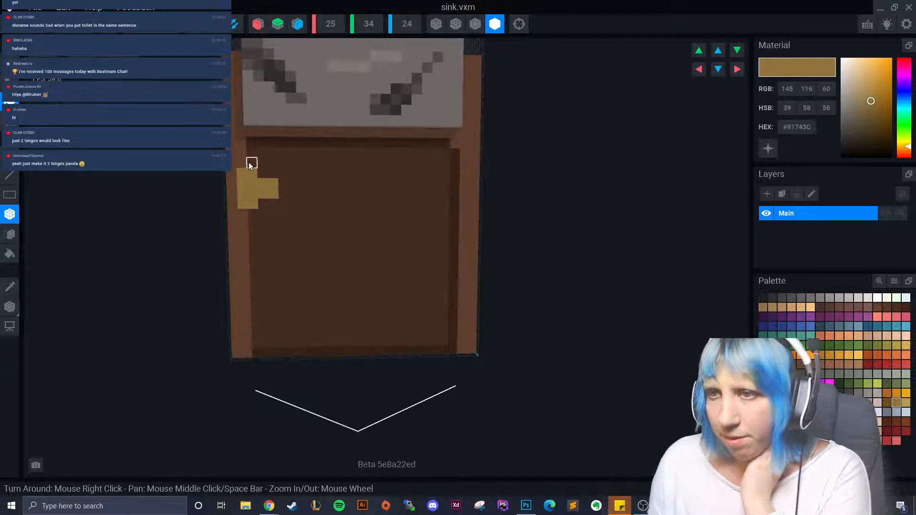
# - Build the lower tan T hinge and add darker brown shading voxels beside the hinges
pyautogui.moveTo(250, 322)
pyautogui.mouseDown()
pyautogui.moveTo(248, 300)
pyautogui.moveTo(258, 321)
pyautogui.mouseUp()
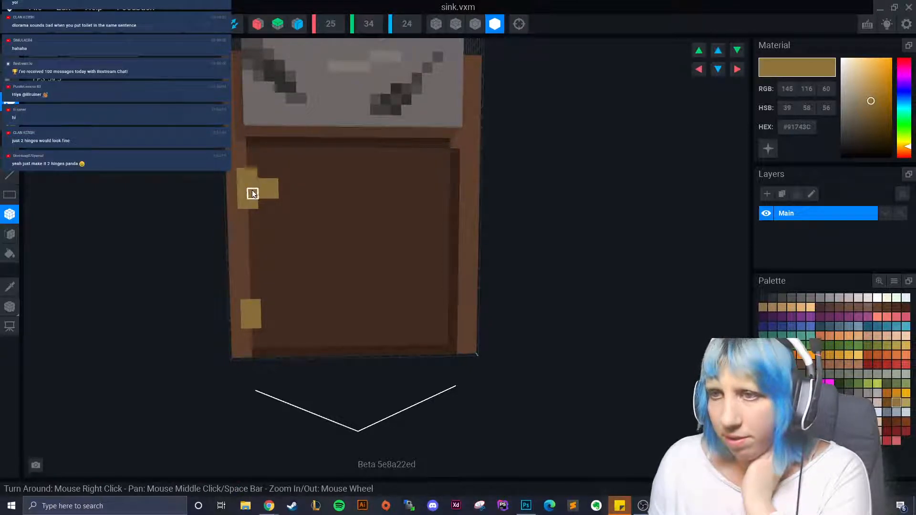
pyautogui.moveTo(256, 304); pyautogui.dragTo(274, 311)
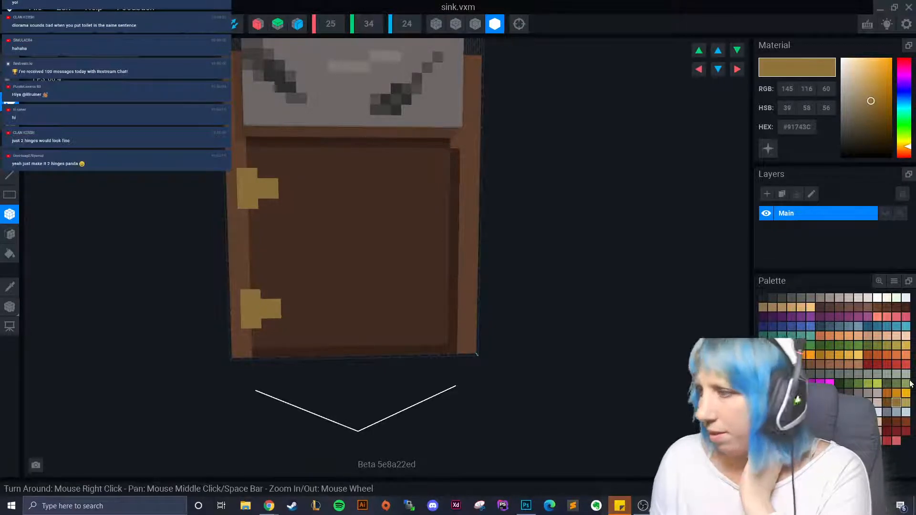
pyautogui.click(886, 402)
pyautogui.click(285, 294)
pyautogui.click(288, 325)
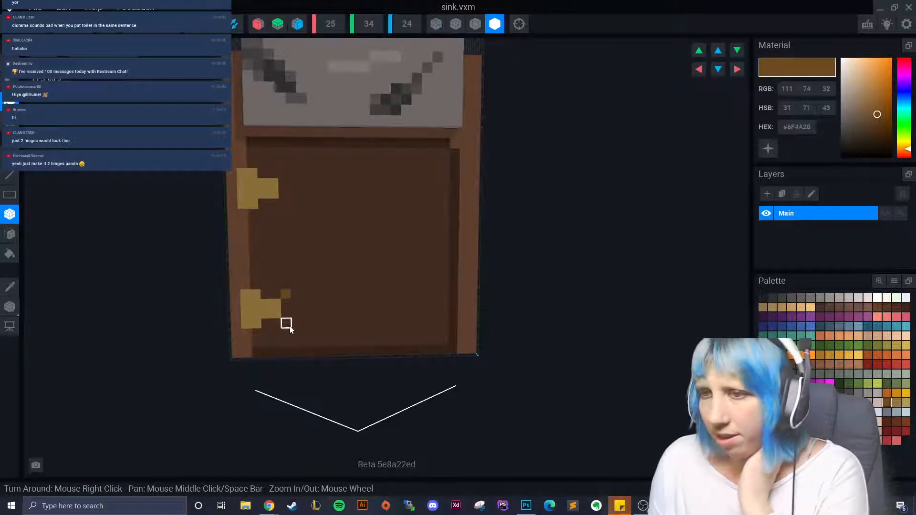
# - Add shading voxels beside the two door hinges
pyautogui.click(284, 205)
pyautogui.click(283, 173)
pyautogui.scroll(-5, 316, 273)
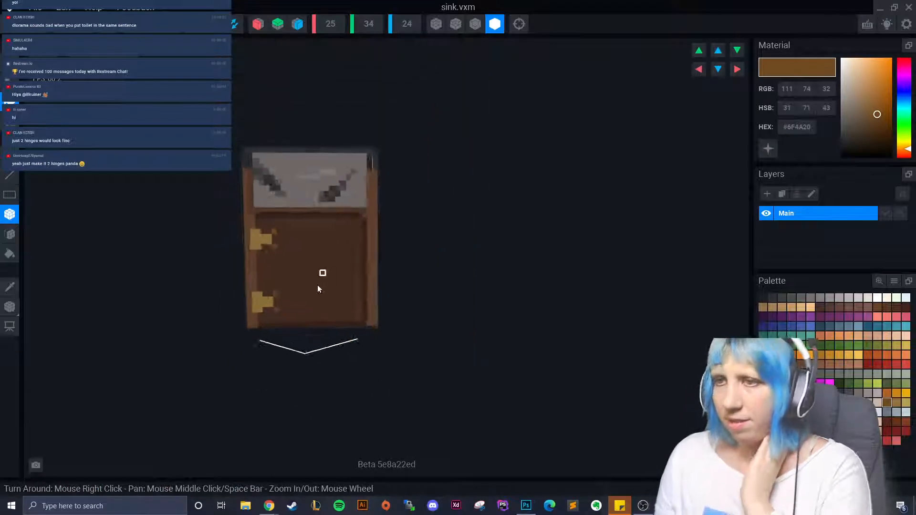
pyautogui.moveTo(316, 285); pyautogui.dragTo(293, 299, button='right')
pyautogui.scroll(4, 294, 348)
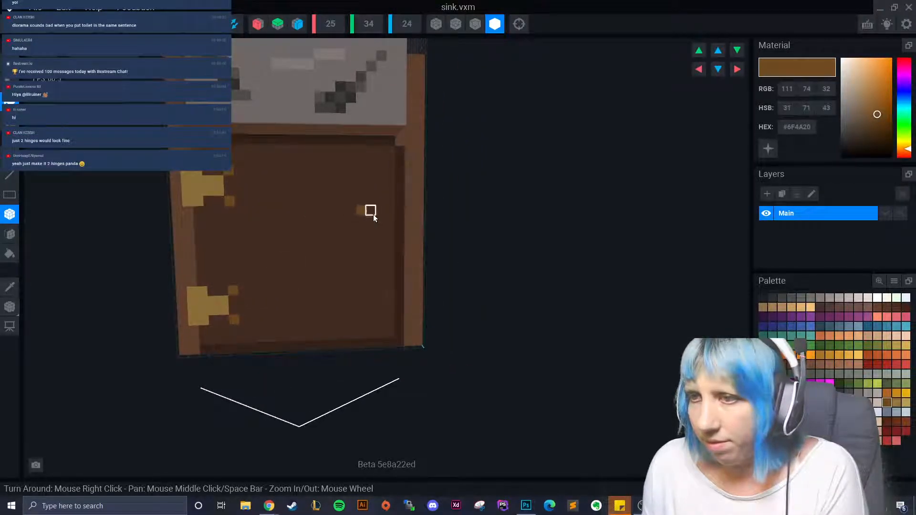
# - Build the gold handle's top and bottom pieces and shade the lower hinge, undoing a misplaced strip
pyautogui.click(374, 214)
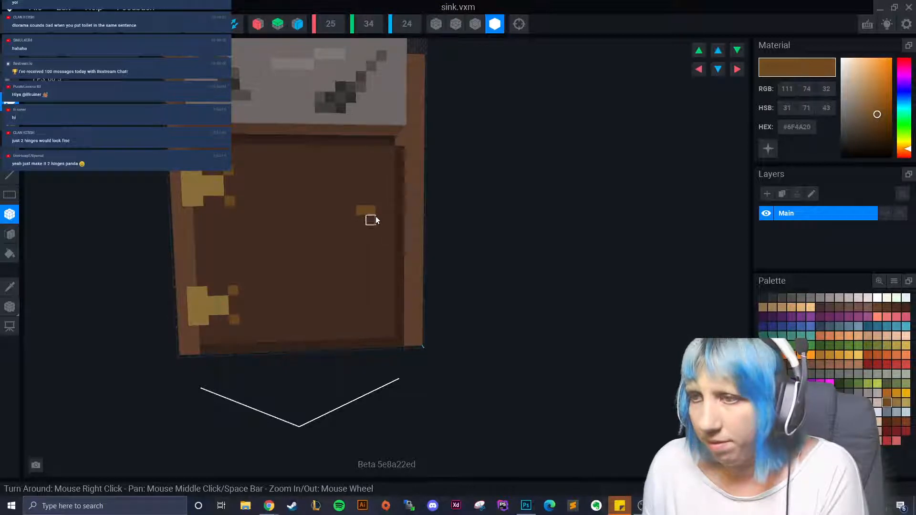
pyautogui.moveTo(376, 216); pyautogui.dragTo(380, 250)
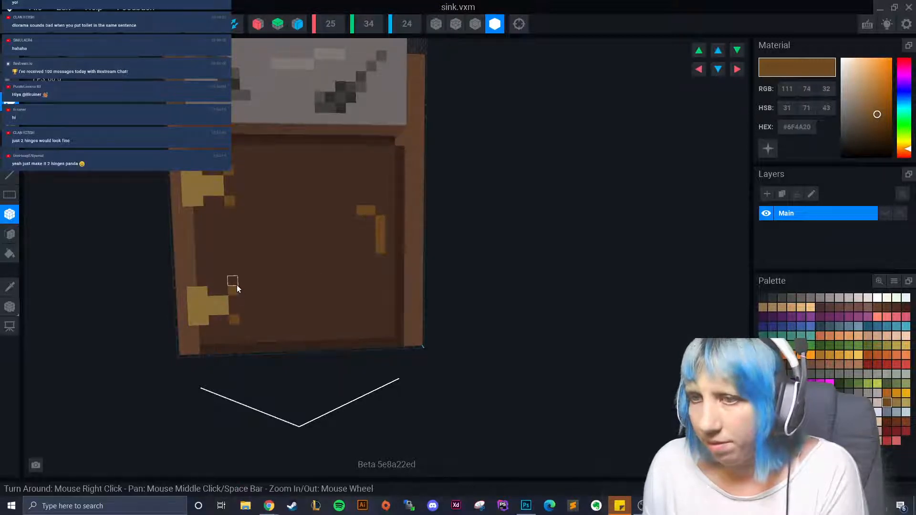
pyautogui.click(237, 285)
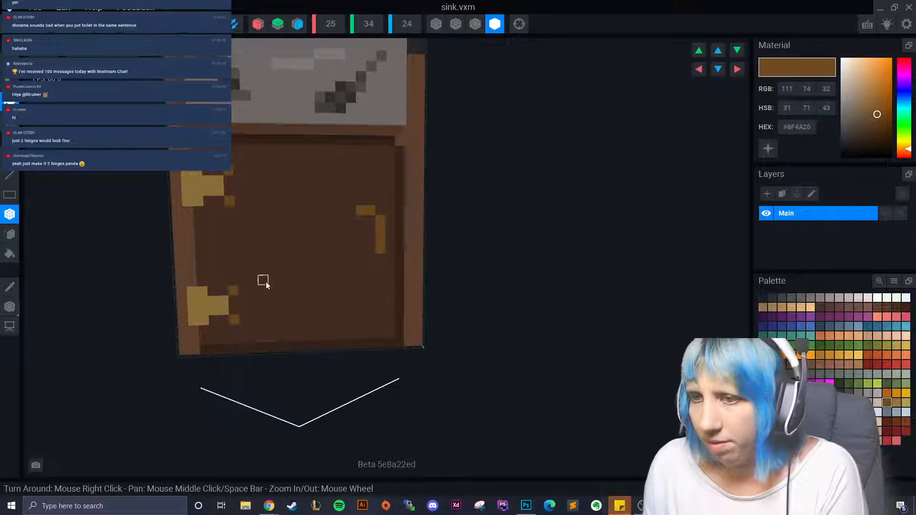
pyautogui.moveTo(361, 275); pyautogui.dragTo(380, 268)
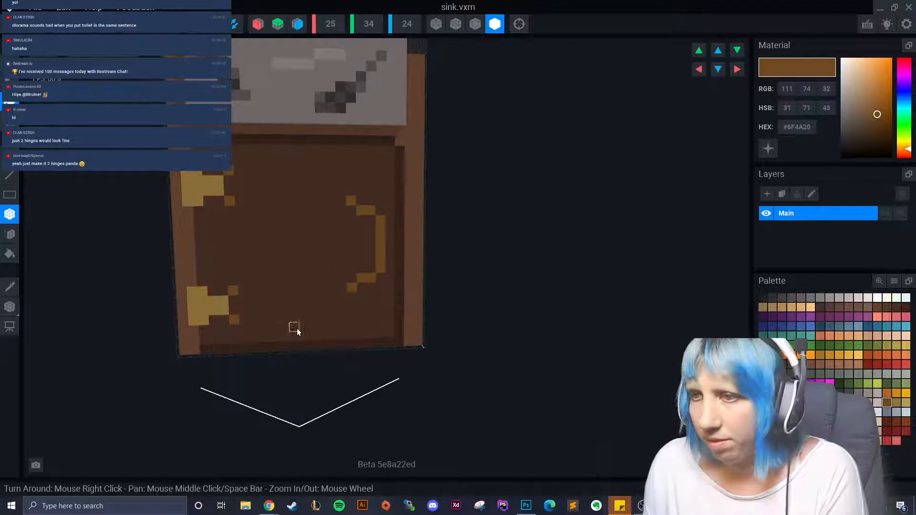
pyautogui.scroll(-3, 300, 331)
pyautogui.scroll(1, 294, 313)
pyautogui.scroll(2, 294, 313)
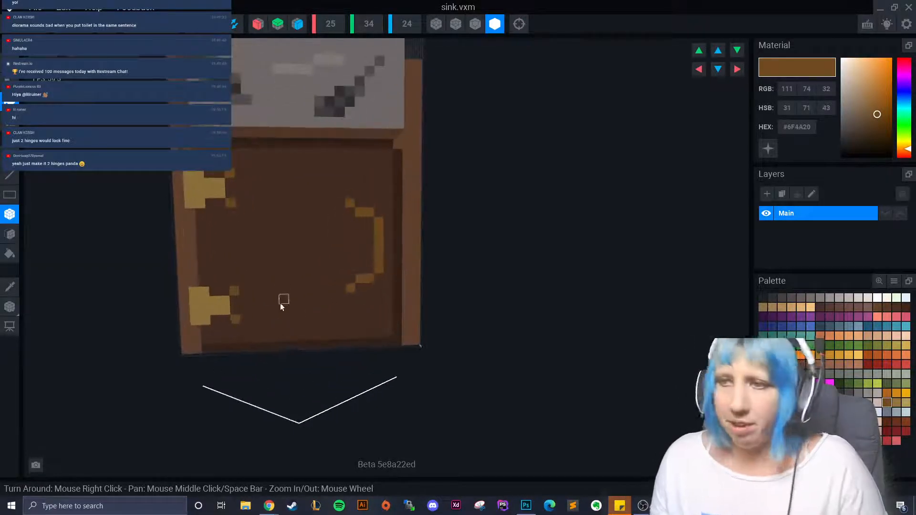
pyautogui.hotkey('ctrl', 'z')
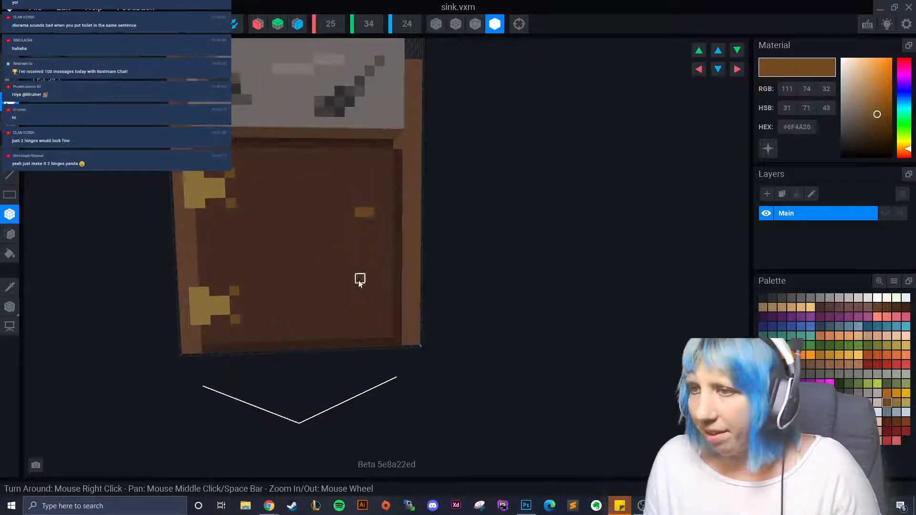
pyautogui.click(367, 220)
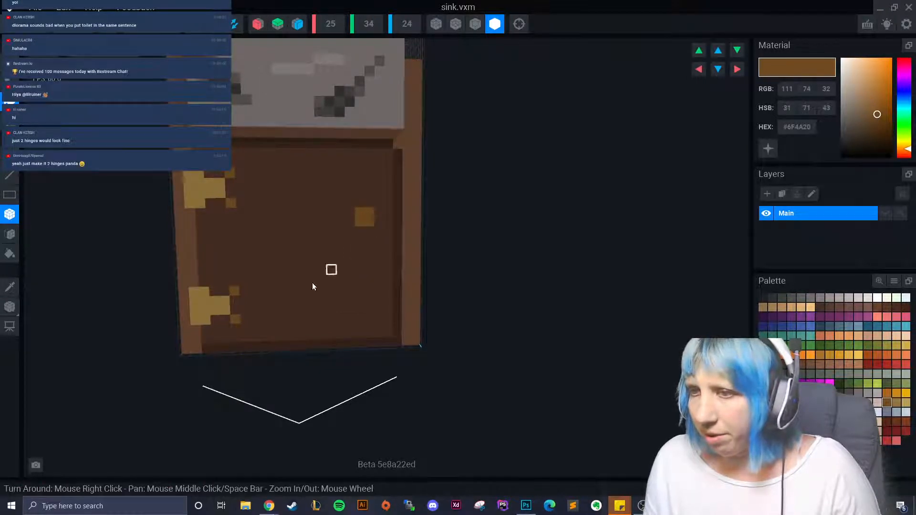
pyautogui.click(238, 282)
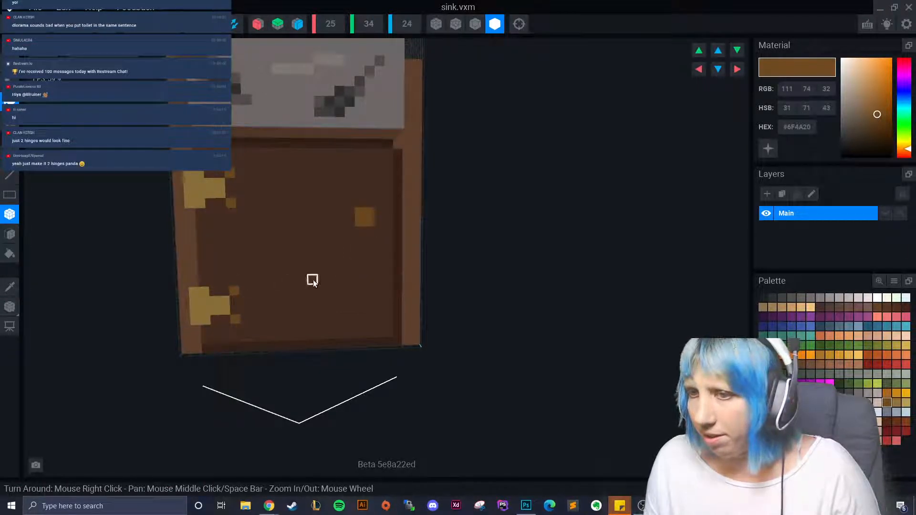
pyautogui.click(366, 273)
# - Sample the door's dark brown and darken a row on each handle piece
pyautogui.click(10, 286)
pyautogui.click(312, 223)
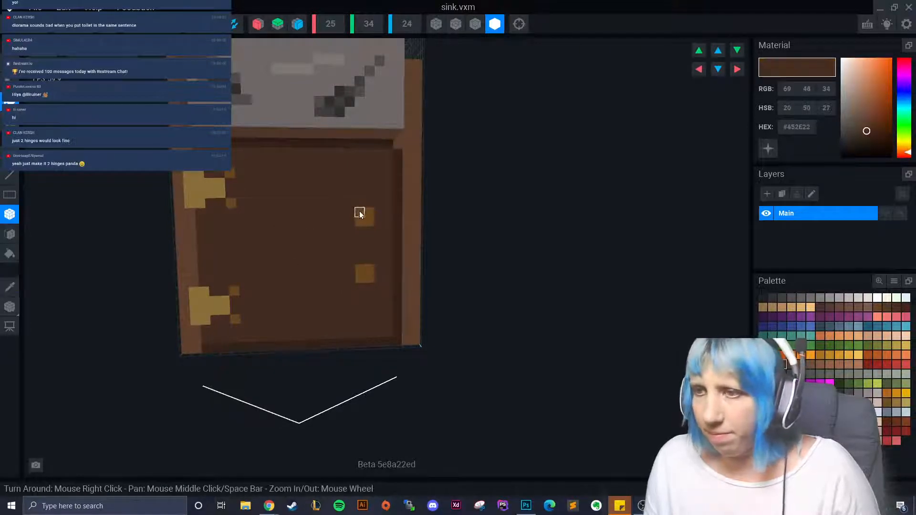
pyautogui.moveTo(360, 213); pyautogui.dragTo(370, 213)
pyautogui.moveTo(361, 278); pyautogui.dragTo(370, 278)
# - Draw the handle's vertical bar in the door's sampled mid brown, then check it from several angles
pyautogui.click(10, 295)
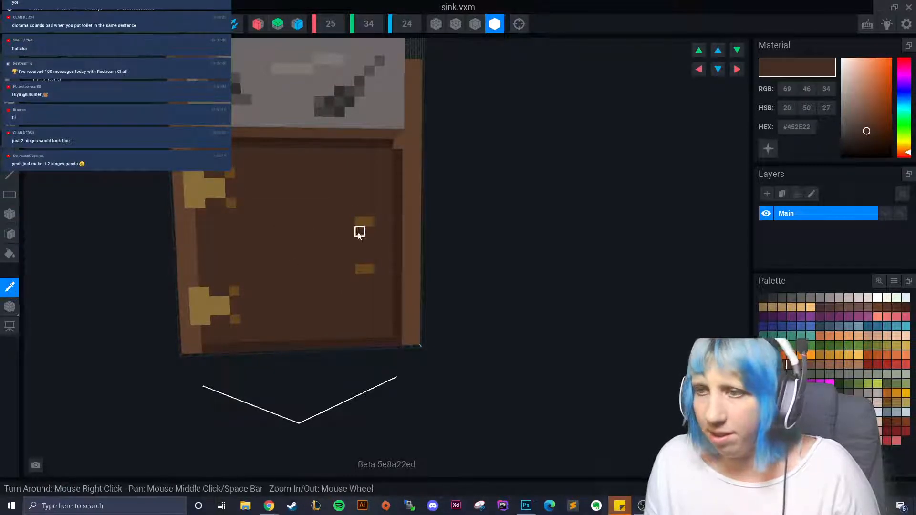
pyautogui.click(378, 231)
pyautogui.moveTo(378, 226); pyautogui.dragTo(379, 262)
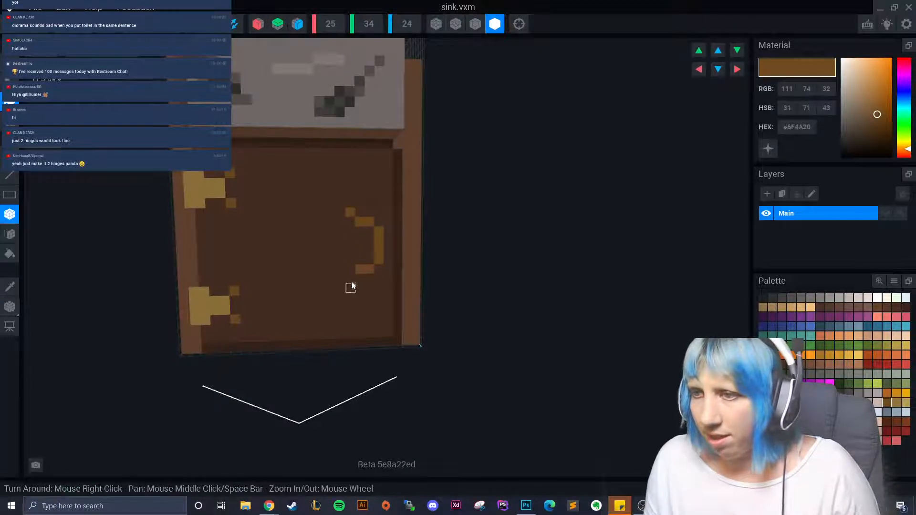
pyautogui.scroll(-3, 249, 337)
pyautogui.scroll(3, 264, 341)
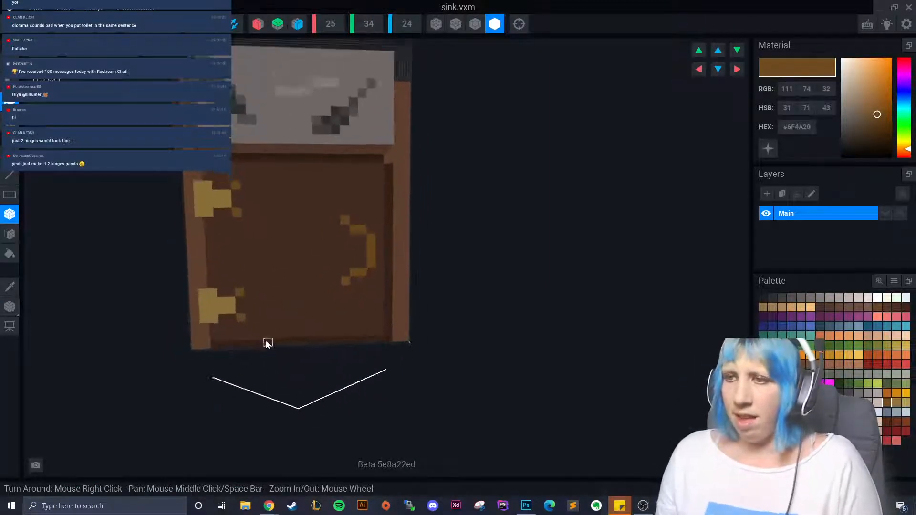
pyautogui.scroll(-5, 266, 343)
pyautogui.moveTo(258, 359); pyautogui.dragTo(282, 358, button='right')
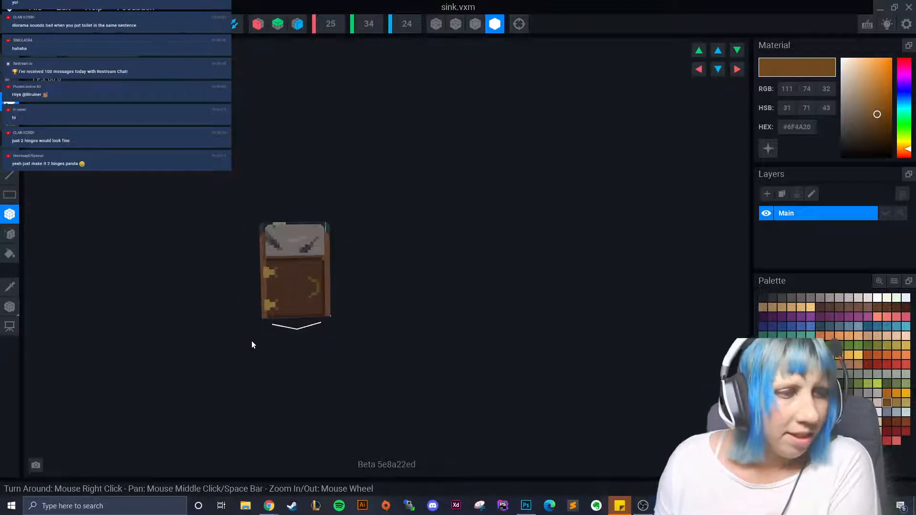
pyautogui.moveTo(247, 331); pyautogui.dragTo(258, 331, button='right')
pyautogui.moveTo(305, 297); pyautogui.dragTo(280, 333, button='right')
# - Sample the door's dark brown, pick a slightly lighter brown, and paint a trial grain line down the door
pyautogui.click(9, 286)
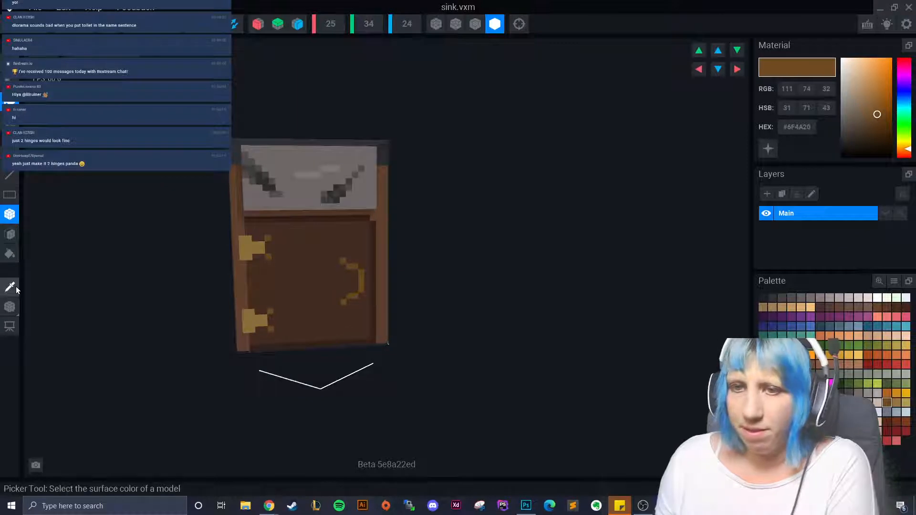
pyautogui.click(316, 278)
pyautogui.click(791, 363)
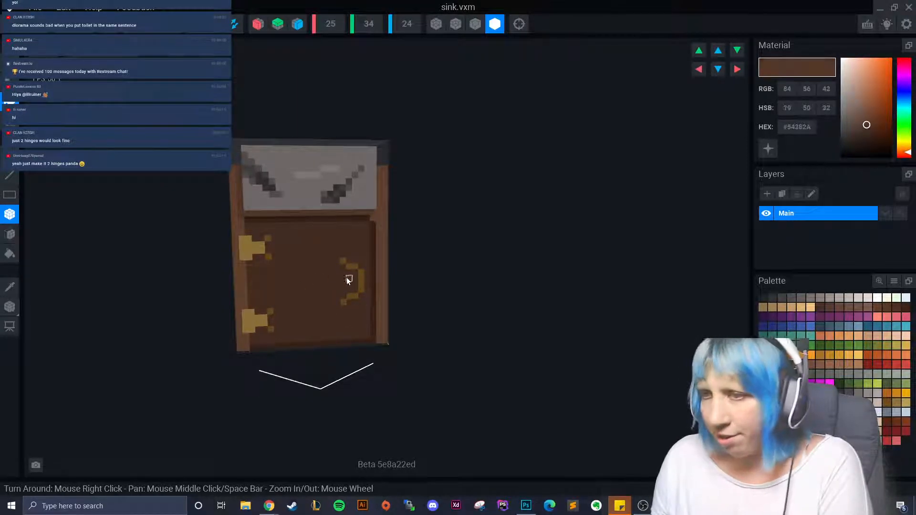
pyautogui.moveTo(289, 230)
pyautogui.mouseDown()
pyautogui.moveTo(291, 270)
pyautogui.moveTo(305, 296)
pyautogui.moveTo(301, 327)
pyautogui.mouseUp()
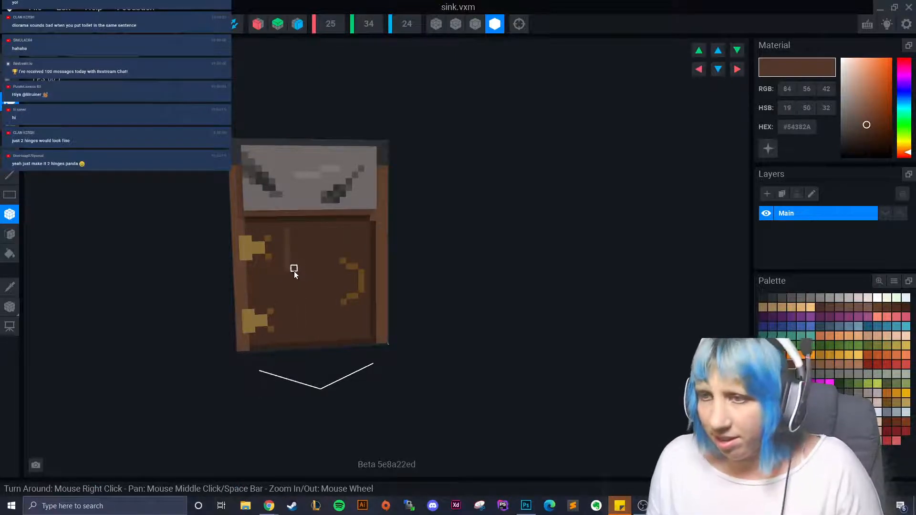
# - Paint several lighter-brown grain lines down the door, then undo them
pyautogui.moveTo(294, 271); pyautogui.dragTo(293, 329)
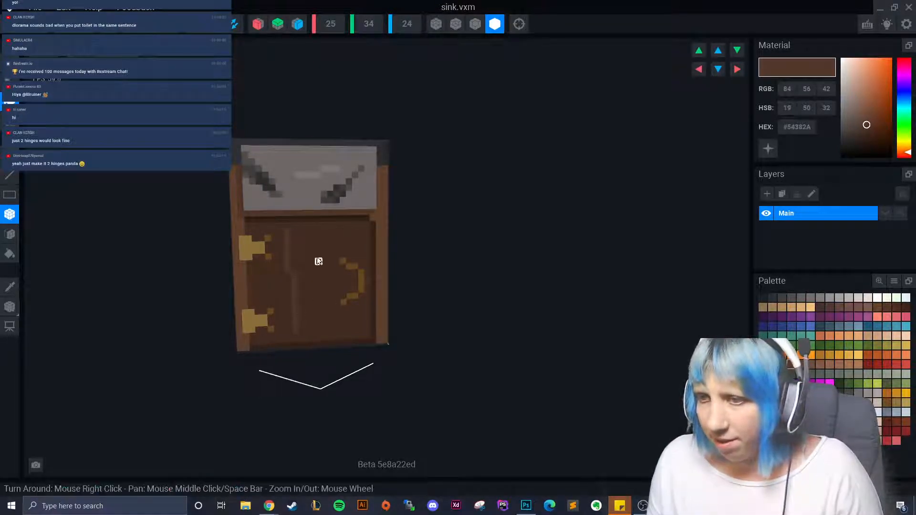
pyautogui.moveTo(314, 232); pyautogui.dragTo(326, 325)
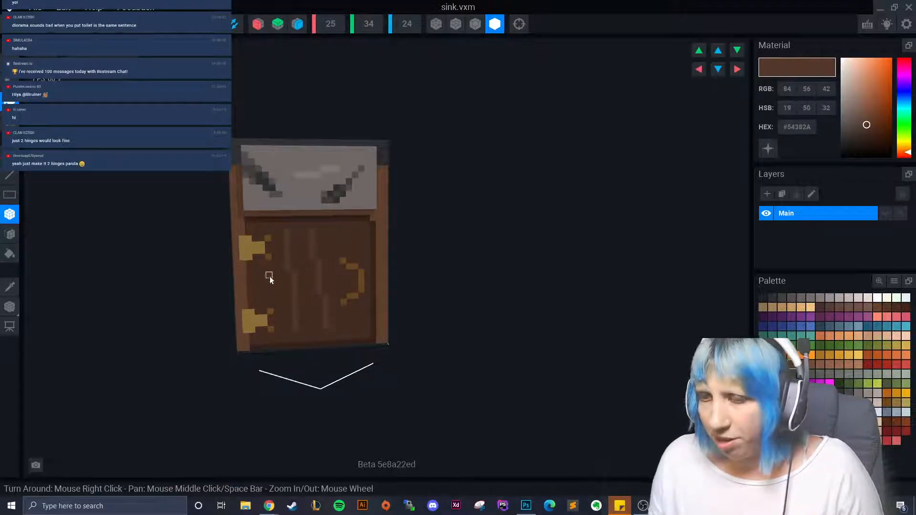
pyautogui.moveTo(270, 276); pyautogui.dragTo(276, 302)
pyautogui.scroll(-5, 359, 354)
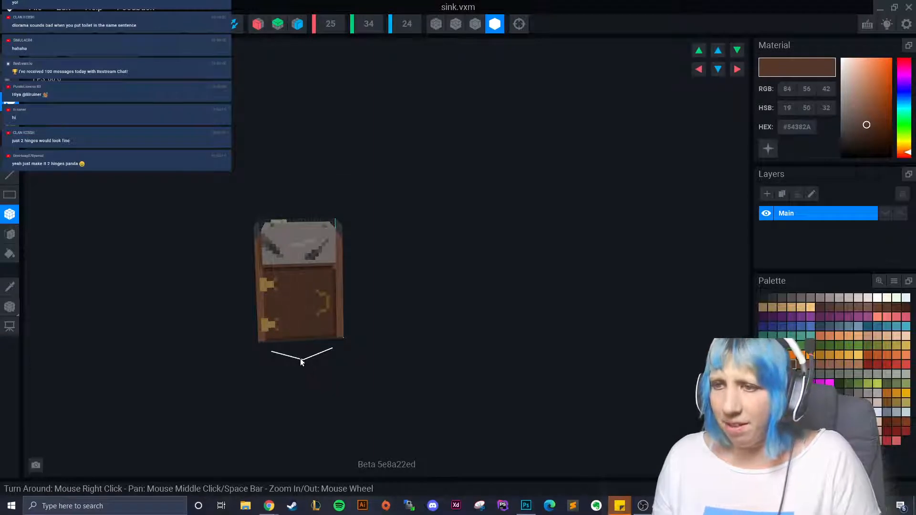
pyautogui.moveTo(288, 284); pyautogui.dragTo(296, 329)
pyautogui.moveTo(303, 277); pyautogui.dragTo(311, 334)
pyautogui.hotkey('ctrl', 'z')
pyautogui.hotkey('ctrl', 'z')
pyautogui.hotkey('ctrl', 'z')
pyautogui.hotkey('ctrl', 'z')
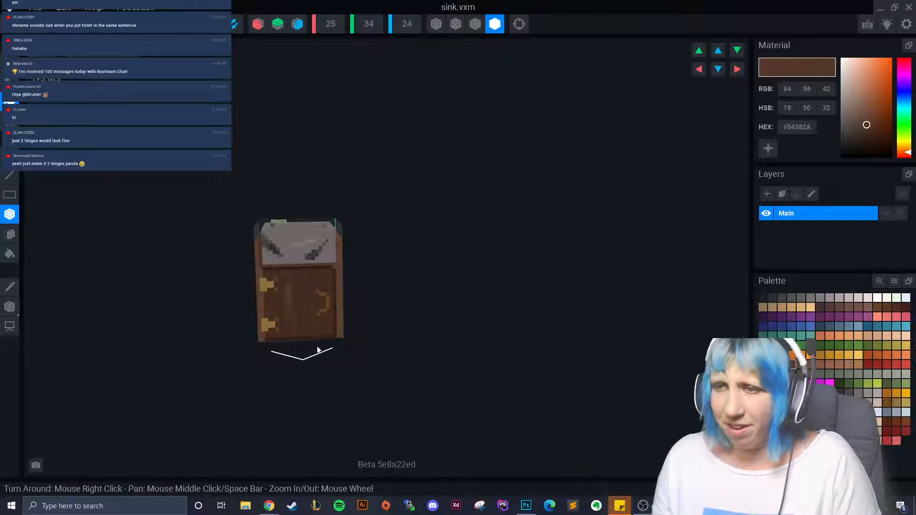
pyautogui.scroll(3, 315, 343)
# - Try a very dark brown #35231B streak down the door, undo it, and turn to the side panel
pyautogui.moveTo(315, 343); pyautogui.dragTo(315, 339, button='right')
pyautogui.click(782, 365)
pyautogui.moveTo(281, 295); pyautogui.dragTo(328, 292, button='right')
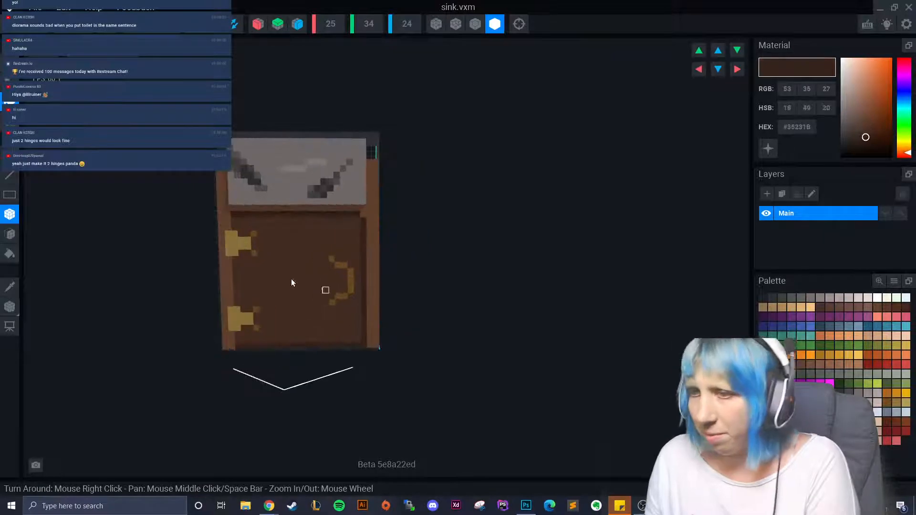
pyautogui.moveTo(287, 240); pyautogui.dragTo(292, 321)
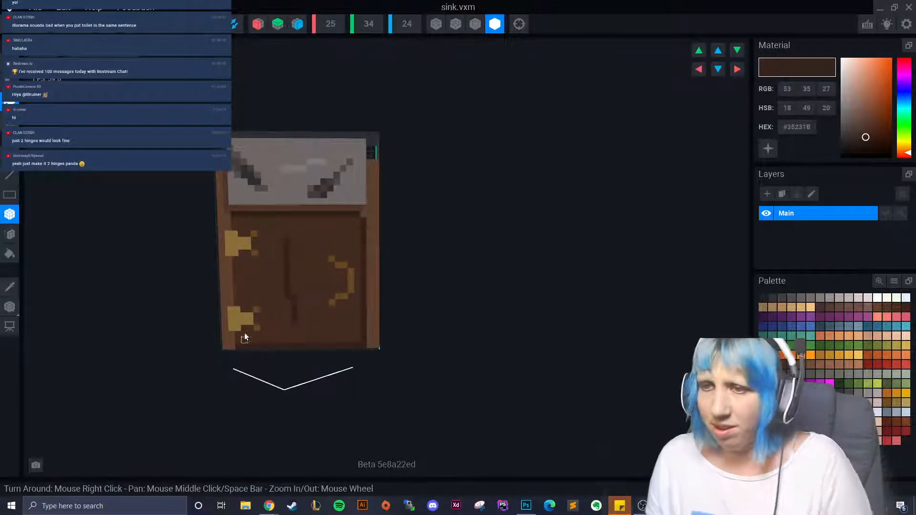
pyautogui.hotkey('ctrl', 'z')
pyautogui.moveTo(379, 342); pyautogui.dragTo(305, 354, button='right')
pyautogui.scroll(3, 374, 343)
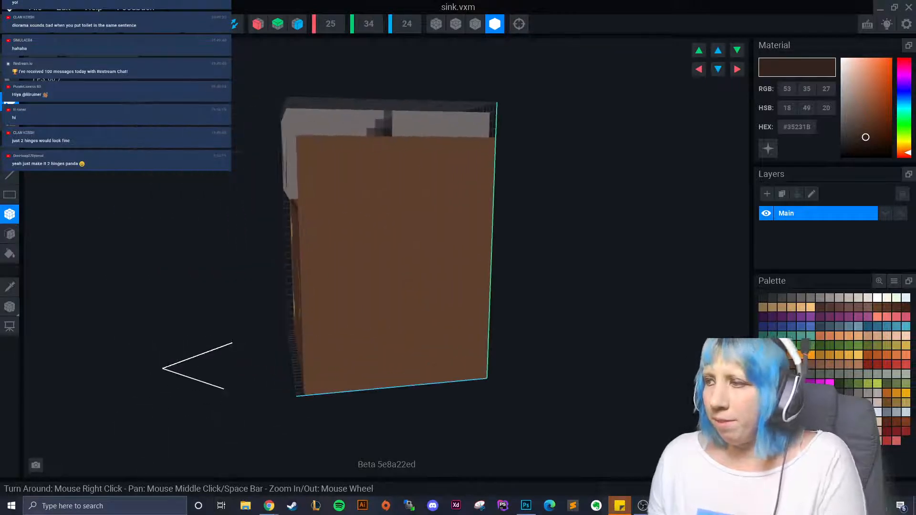
# - Sample a medium-dark brown and paint the first dark grain streaks down the side panel
pyautogui.keyDown('alt'); pyautogui.click(372, 265); pyautogui.keyUp('alt')
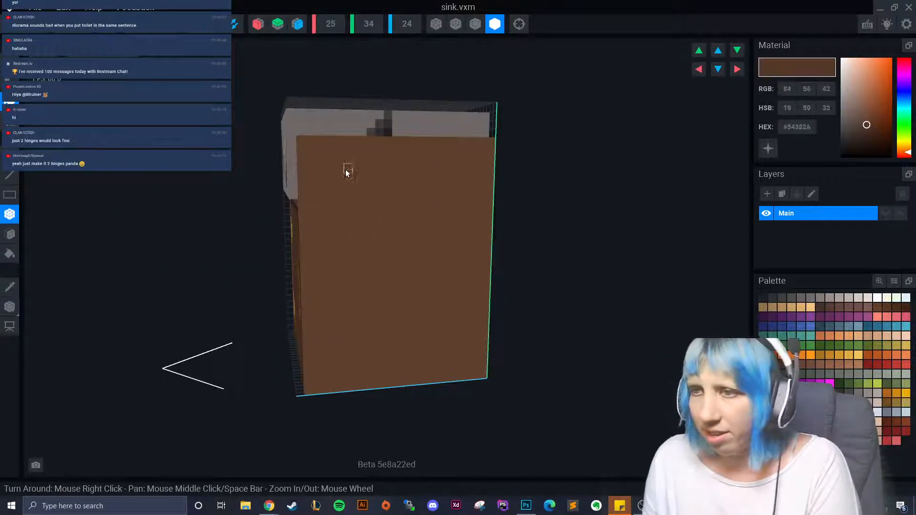
pyautogui.moveTo(347, 170); pyautogui.dragTo(379, 340)
pyautogui.click(374, 263)
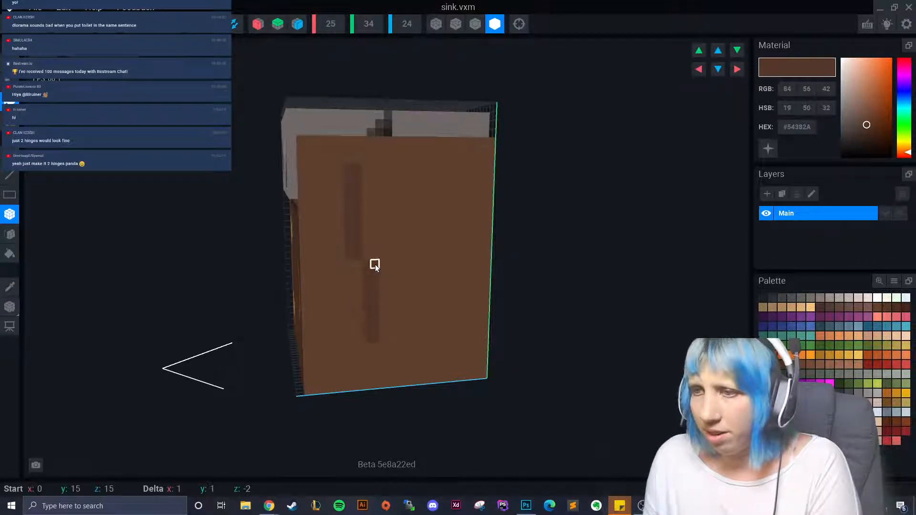
pyautogui.scroll(-5, 412, 331)
pyautogui.moveTo(411, 332); pyautogui.dragTo(380, 336, button='right')
pyautogui.moveTo(366, 262); pyautogui.dragTo(361, 339)
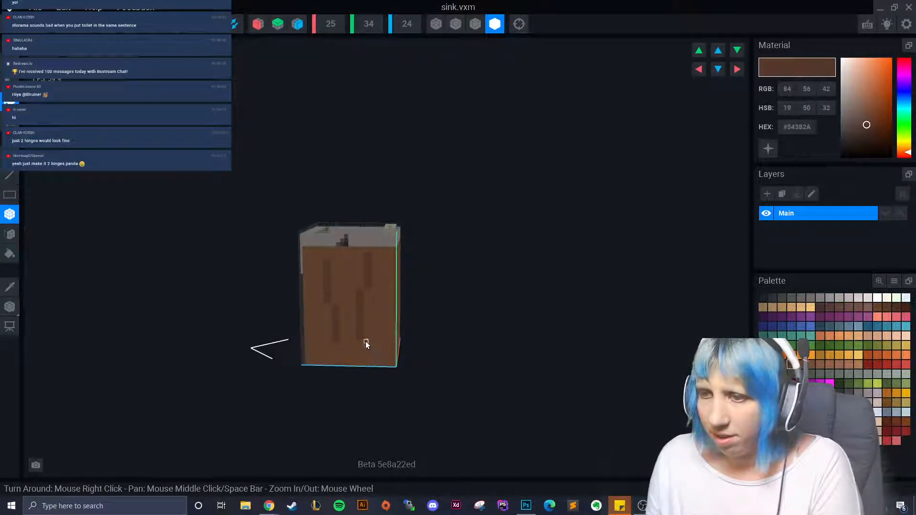
pyautogui.moveTo(365, 342); pyautogui.dragTo(363, 350, button='right')
pyautogui.moveTo(388, 260); pyautogui.dragTo(405, 347)
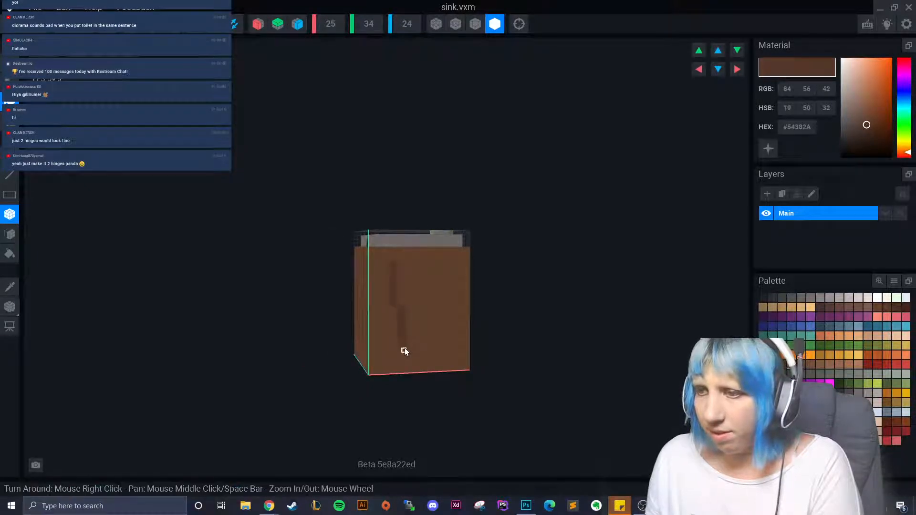
# - Paint several more dark grain strips down the plain side face
pyautogui.moveTo(411, 338)
pyautogui.mouseDown(button='right')
pyautogui.moveTo(362, 321)
pyautogui.moveTo(344, 236)
pyautogui.mouseUp(button='right')
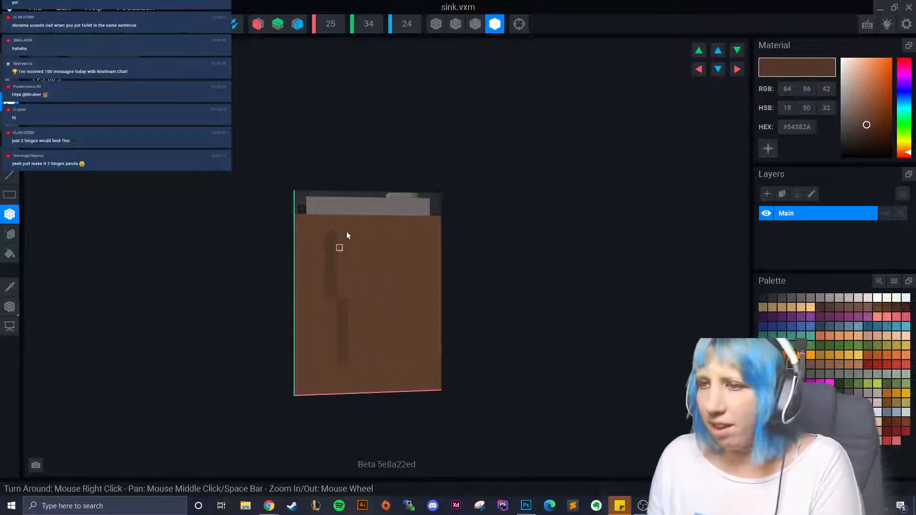
pyautogui.moveTo(375, 225); pyautogui.dragTo(402, 366)
pyautogui.moveTo(369, 365); pyautogui.dragTo(374, 354, button='right')
pyautogui.moveTo(373, 228); pyautogui.dragTo(395, 370)
pyautogui.moveTo(408, 302); pyautogui.dragTo(454, 253, button='right')
pyautogui.moveTo(429, 214); pyautogui.dragTo(450, 342)
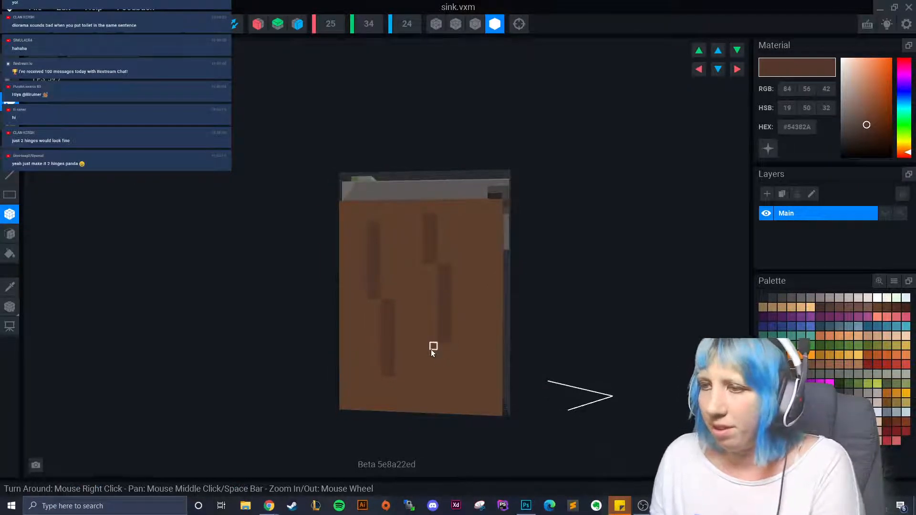
pyautogui.moveTo(432, 353); pyautogui.dragTo(432, 399)
# - Paint dark #452E22 grain columns on the cabinet's opposite side panel
pyautogui.scroll(-2, 406, 398)
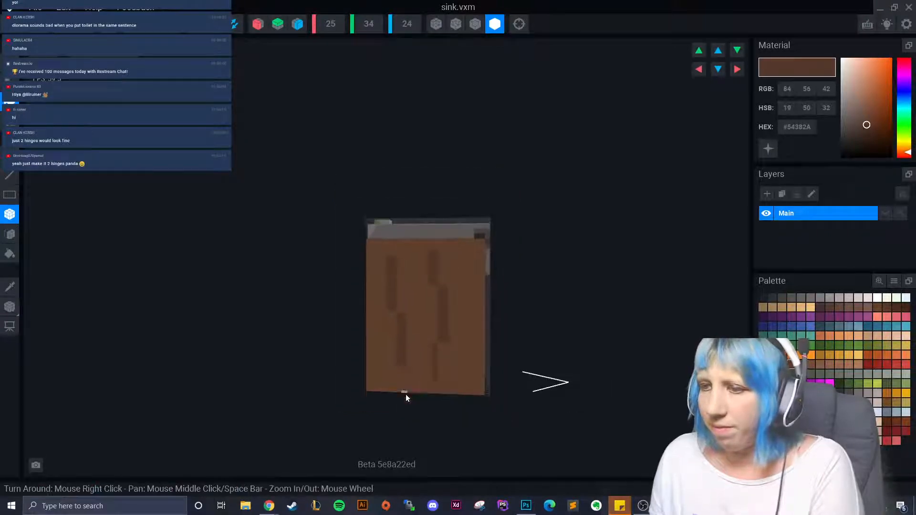
pyautogui.click(394, 377)
pyautogui.moveTo(395, 379); pyautogui.dragTo(466, 334, button='right')
pyautogui.click(465, 365)
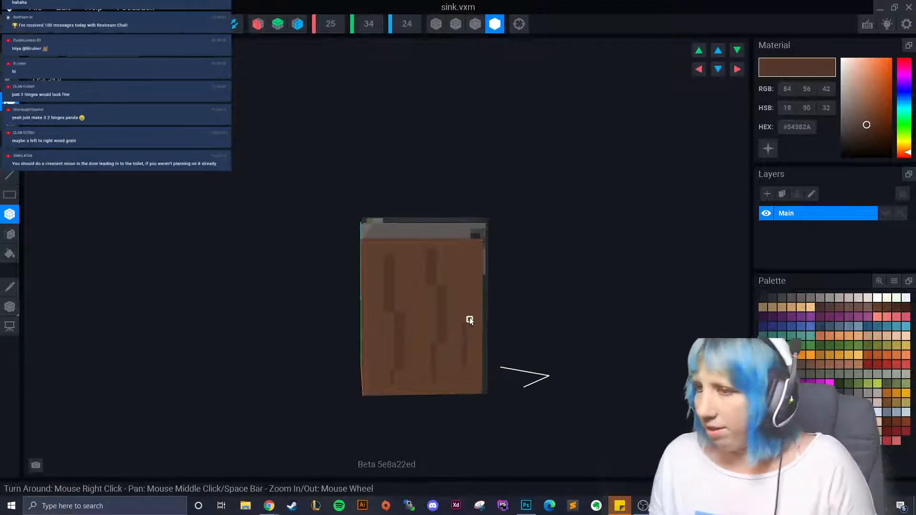
pyautogui.click(469, 282)
pyautogui.moveTo(474, 290); pyautogui.dragTo(486, 342, button='right')
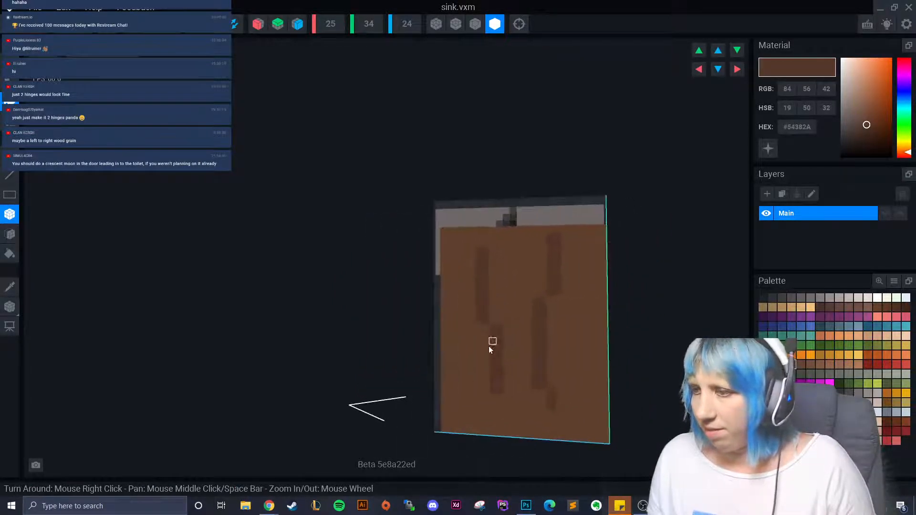
pyautogui.moveTo(462, 363)
pyautogui.mouseDown()
pyautogui.moveTo(463, 402)
pyautogui.moveTo(485, 418)
pyautogui.mouseUp()
pyautogui.moveTo(484, 382)
pyautogui.mouseDown()
pyautogui.moveTo(484, 328)
pyautogui.moveTo(471, 323)
pyautogui.moveTo(474, 258)
pyautogui.mouseUp()
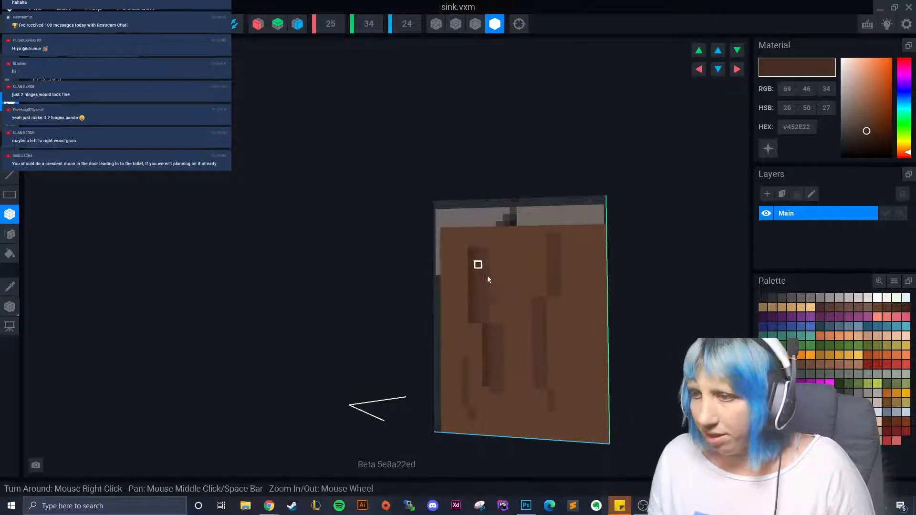
# - Extend and add dark vertical grain columns across the side panel
pyautogui.moveTo(548, 286); pyautogui.dragTo(542, 237)
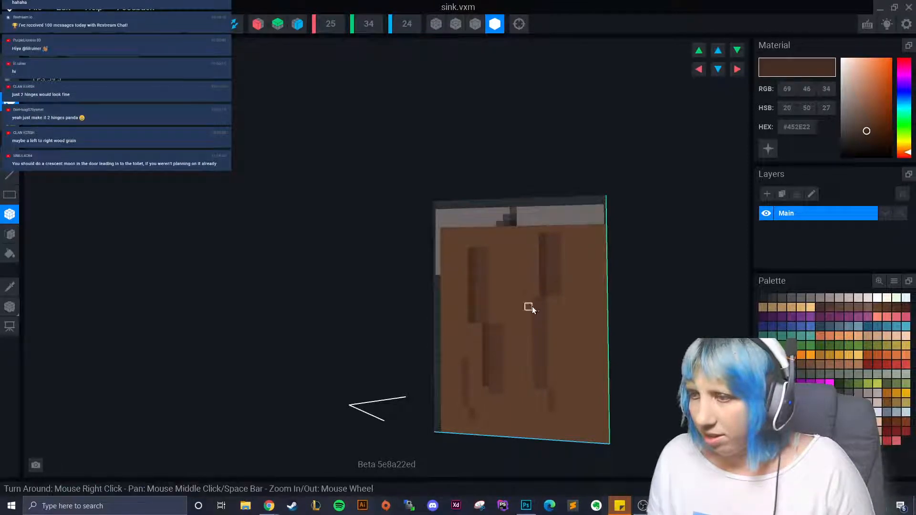
pyautogui.moveTo(528, 301); pyautogui.dragTo(528, 381)
pyautogui.scroll(-4, 520, 401)
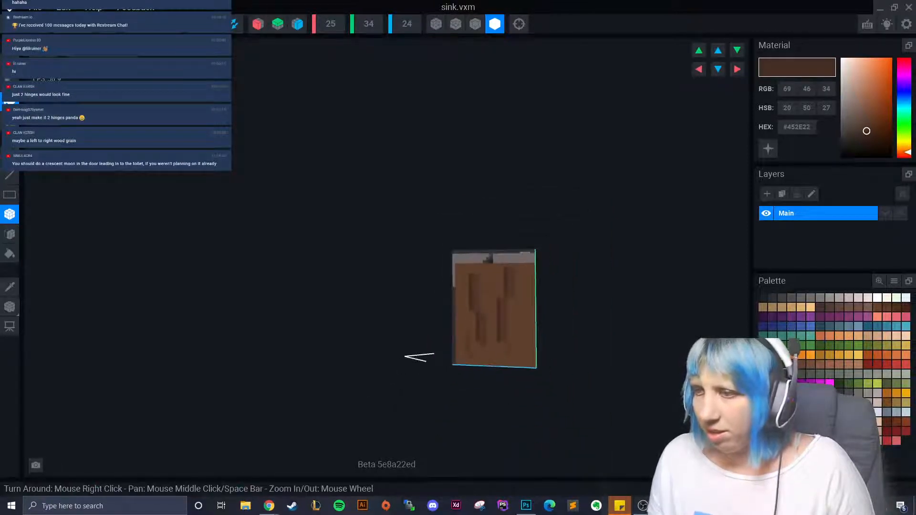
pyautogui.moveTo(520, 400)
pyautogui.mouseDown(button='right')
pyautogui.moveTo(468, 299)
pyautogui.moveTo(451, 353)
pyautogui.moveTo(388, 342)
pyautogui.mouseUp(button='right')
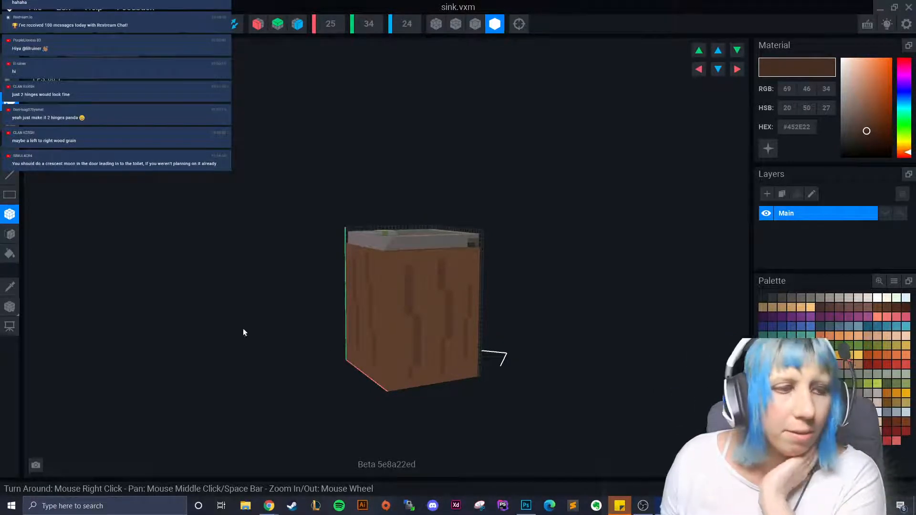
pyautogui.moveTo(345, 284); pyautogui.dragTo(396, 281, button='right')
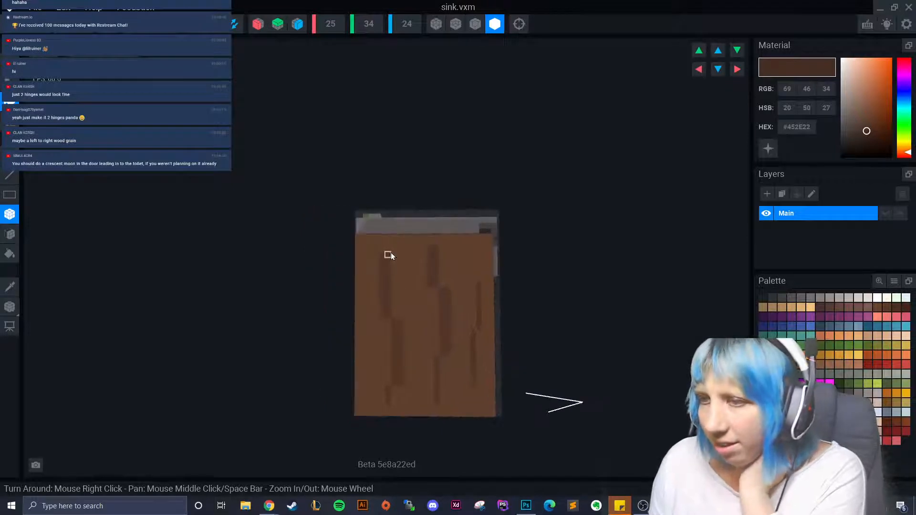
pyautogui.moveTo(394, 249)
pyautogui.mouseDown()
pyautogui.moveTo(398, 392)
pyautogui.moveTo(407, 376)
pyautogui.mouseUp()
pyautogui.moveTo(440, 246)
pyautogui.mouseDown()
pyautogui.moveTo(455, 347)
pyautogui.moveTo(442, 396)
pyautogui.mouseUp()
pyautogui.moveTo(478, 339); pyautogui.dragTo(478, 385)
# - Add short grain strokes on the panel's lower part, undoing a misplaced stroke near the top
pyautogui.moveTo(478, 385)
pyautogui.mouseDown(button='right')
pyautogui.moveTo(390, 389)
pyautogui.moveTo(350, 294)
pyautogui.mouseUp(button='right')
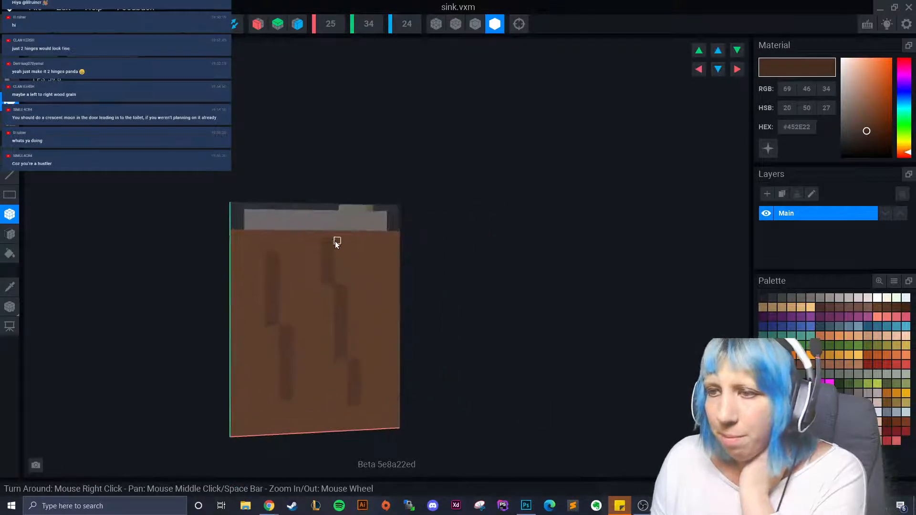
pyautogui.moveTo(335, 239); pyautogui.dragTo(365, 409)
pyautogui.hotkey('ctrl', 'z')
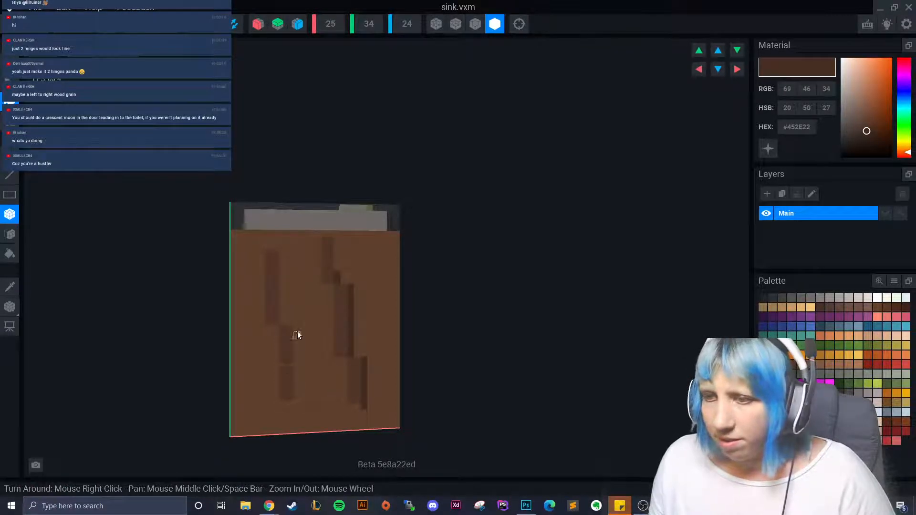
pyautogui.moveTo(298, 333)
pyautogui.mouseDown()
pyautogui.moveTo(303, 404)
pyautogui.moveTo(280, 305)
pyautogui.mouseUp()
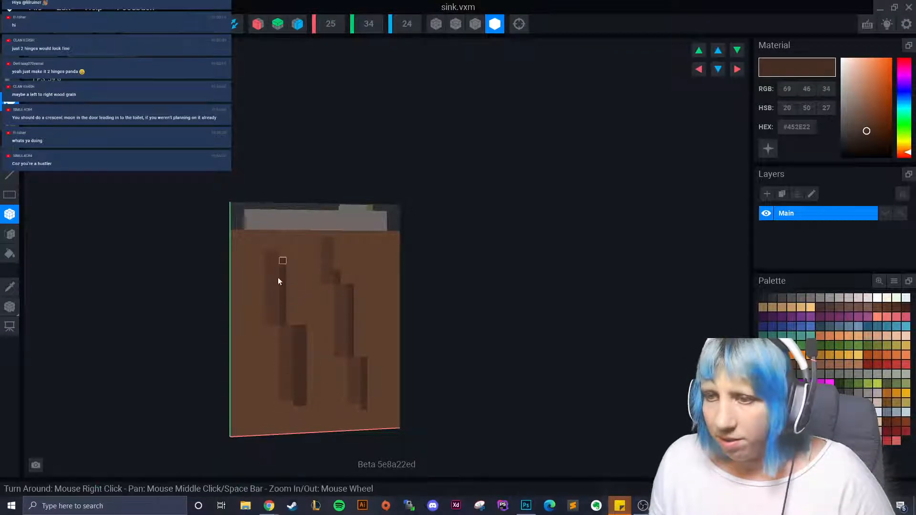
pyautogui.moveTo(278, 276); pyautogui.dragTo(259, 319, button='right')
pyautogui.moveTo(253, 357); pyautogui.dragTo(260, 389)
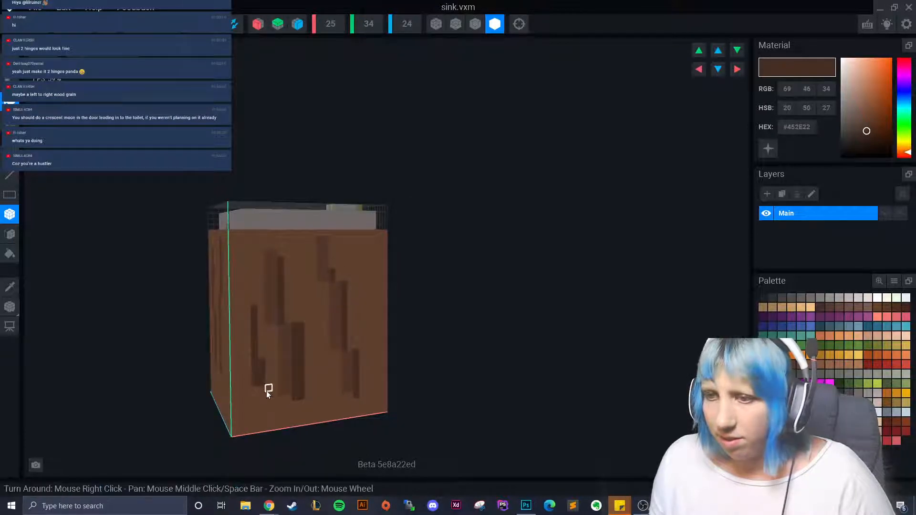
pyautogui.moveTo(260, 388)
pyautogui.mouseDown(button='right')
pyautogui.moveTo(258, 365)
pyautogui.moveTo(265, 400)
pyautogui.moveTo(364, 262)
pyautogui.mouseUp(button='right')
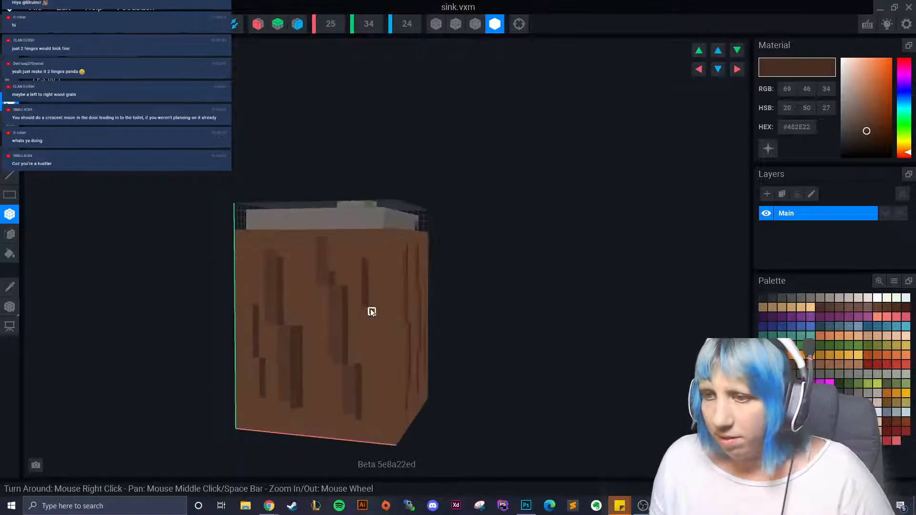
# - Paint more dark grain strokes down the lower left and right of the wide panel
pyautogui.moveTo(370, 311); pyautogui.dragTo(370, 359, button='right')
pyautogui.scroll(2, 368, 385)
pyautogui.scroll(-3, 368, 385)
pyautogui.moveTo(384, 421); pyautogui.dragTo(382, 413, button='right')
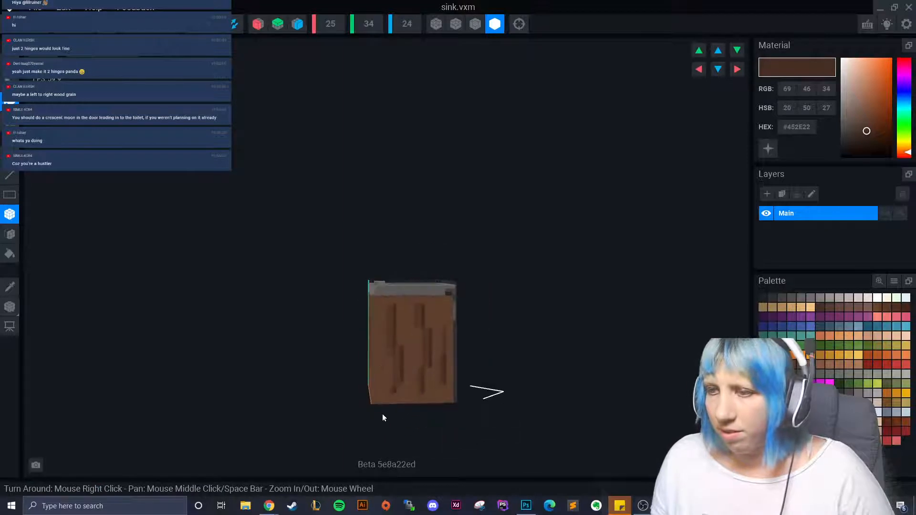
pyautogui.moveTo(384, 358)
pyautogui.mouseDown()
pyautogui.moveTo(381, 373)
pyautogui.moveTo(414, 358)
pyautogui.mouseUp()
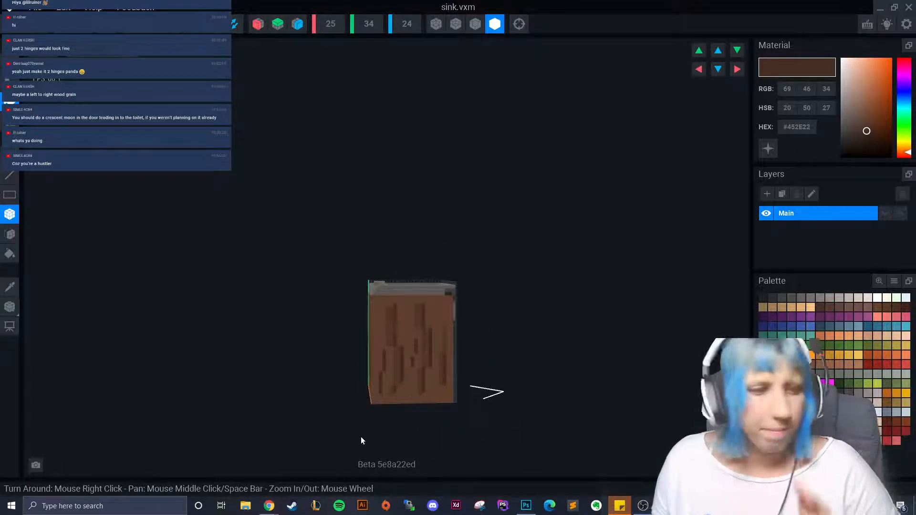
pyautogui.moveTo(374, 365); pyautogui.dragTo(286, 364, button='right')
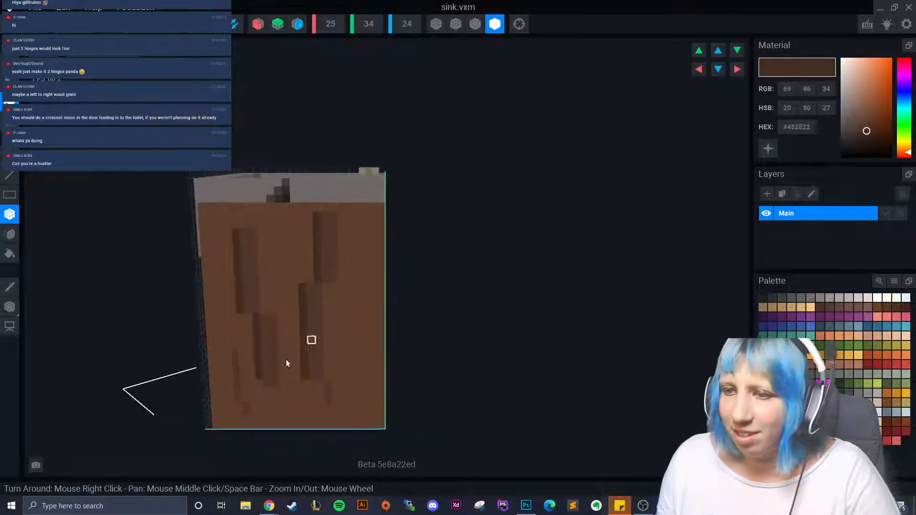
pyautogui.moveTo(228, 349); pyautogui.dragTo(238, 409)
pyautogui.moveTo(357, 277); pyautogui.dragTo(367, 384)
# - Add a short grain stroke on the front edge and orbit round to the hinged door side
pyautogui.moveTo(365, 381); pyautogui.dragTo(345, 380, button='right')
pyautogui.moveTo(377, 278)
pyautogui.mouseDown(button='right')
pyautogui.moveTo(325, 353)
pyautogui.moveTo(302, 253)
pyautogui.mouseUp(button='right')
pyautogui.moveTo(303, 253); pyautogui.dragTo(311, 276)
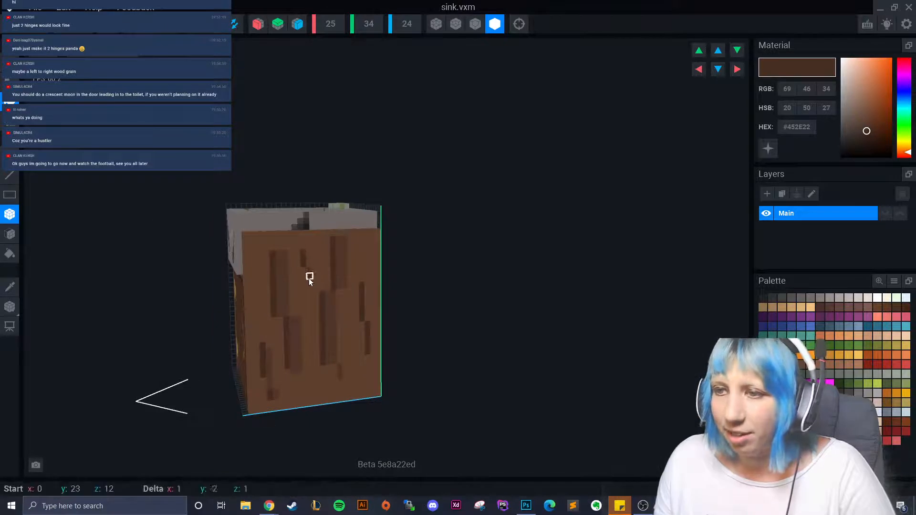
pyautogui.moveTo(310, 276)
pyautogui.mouseDown(button='right')
pyautogui.moveTo(290, 347)
pyautogui.moveTo(215, 385)
pyautogui.moveTo(230, 386)
pyautogui.moveTo(220, 403)
pyautogui.moveTo(213, 398)
pyautogui.moveTo(264, 383)
pyautogui.moveTo(321, 384)
pyautogui.moveTo(316, 401)
pyautogui.moveTo(294, 403)
pyautogui.moveTo(343, 413)
pyautogui.mouseUp(button='right')
pyautogui.scroll(2, 219, 403)
pyautogui.scroll(2, 296, 402)
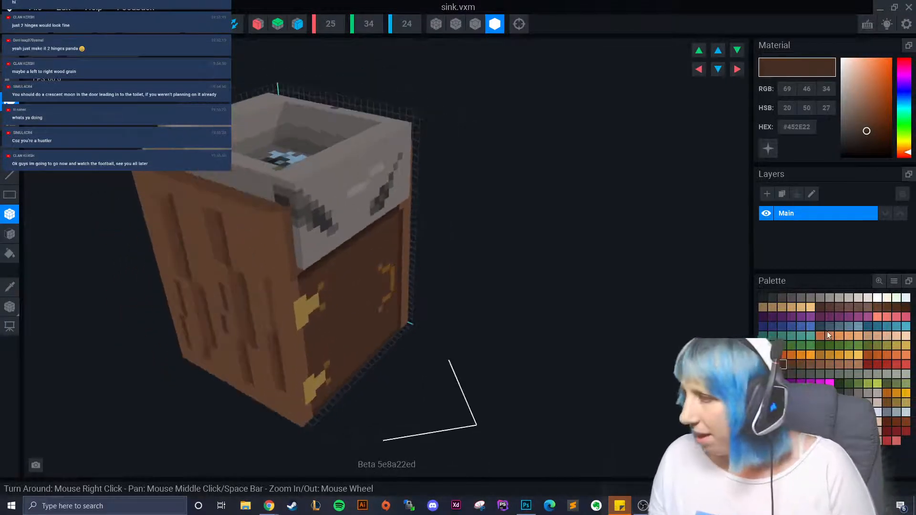
# - Sample the wood brown and try grey grime voxels on the wood face
pyautogui.click(10, 287)
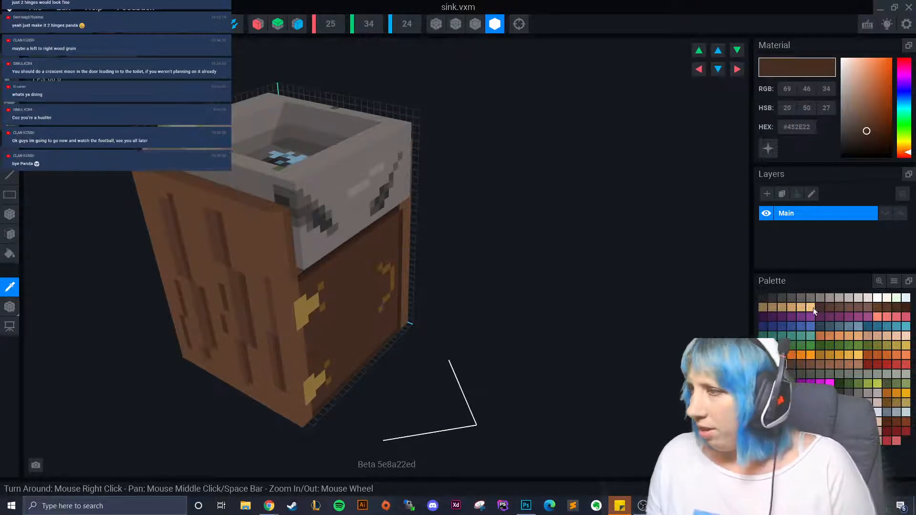
pyautogui.click(782, 299)
pyautogui.moveTo(336, 253); pyautogui.dragTo(292, 239, button='right')
pyautogui.click(290, 228)
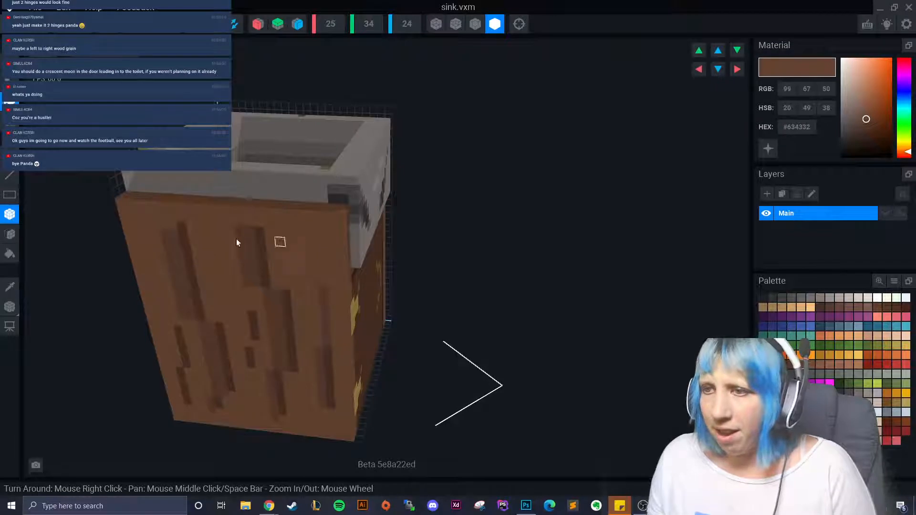
pyautogui.click(791, 298)
pyautogui.moveTo(281, 214); pyautogui.dragTo(296, 244)
pyautogui.click(782, 298)
# - Paint a #3C562D moss-green stripe running down from below the sink rim
pyautogui.moveTo(294, 283); pyautogui.dragTo(717, 331, button='right')
pyautogui.moveTo(347, 317)
pyautogui.mouseDown(button='right')
pyautogui.moveTo(339, 317)
pyautogui.moveTo(350, 329)
pyautogui.moveTo(322, 239)
pyautogui.mouseUp(button='right')
pyautogui.click(848, 383)
pyautogui.moveTo(321, 239); pyautogui.dragTo(339, 297)
pyautogui.moveTo(343, 337); pyautogui.dragTo(274, 349, button='right')
pyautogui.scroll(2, 341, 314)
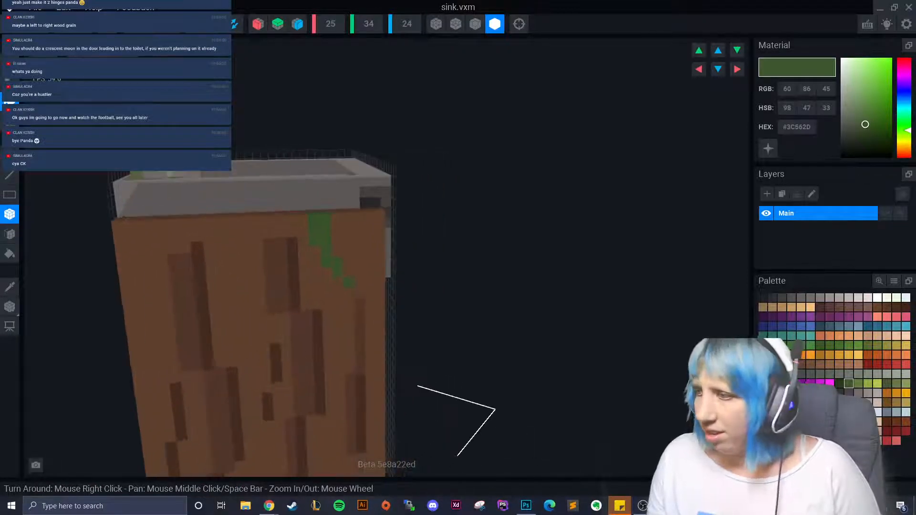
# - Add dark green voxels into the moss streak, then switch to the lighter moss green #5E793B
pyautogui.click(838, 384)
pyautogui.click(324, 246)
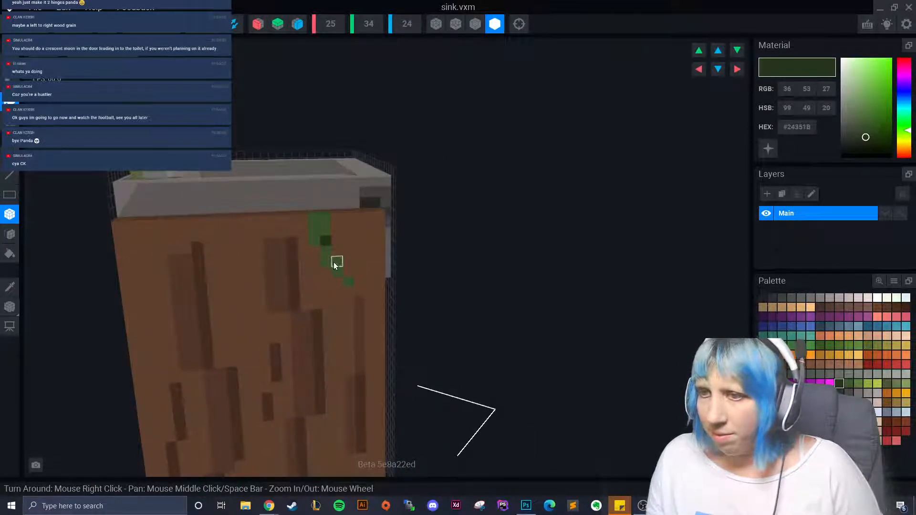
pyautogui.click(340, 270)
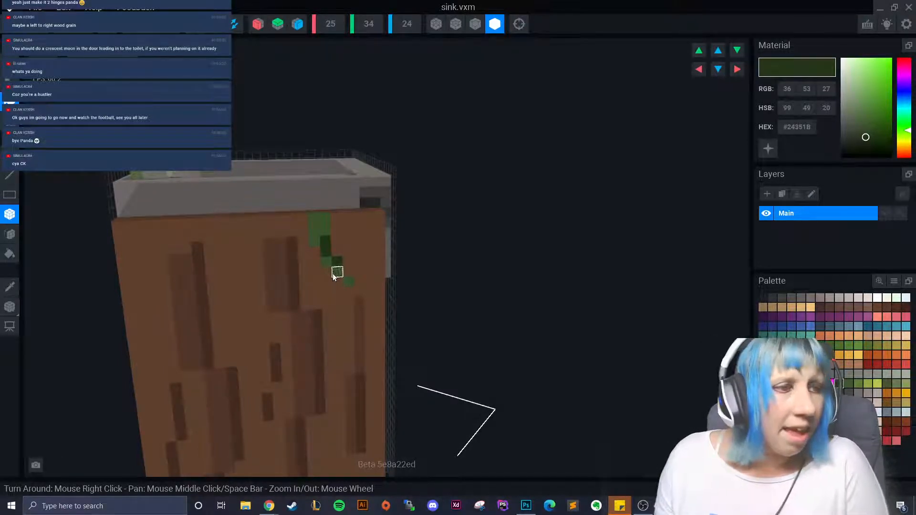
pyautogui.scroll(1, 230, 326)
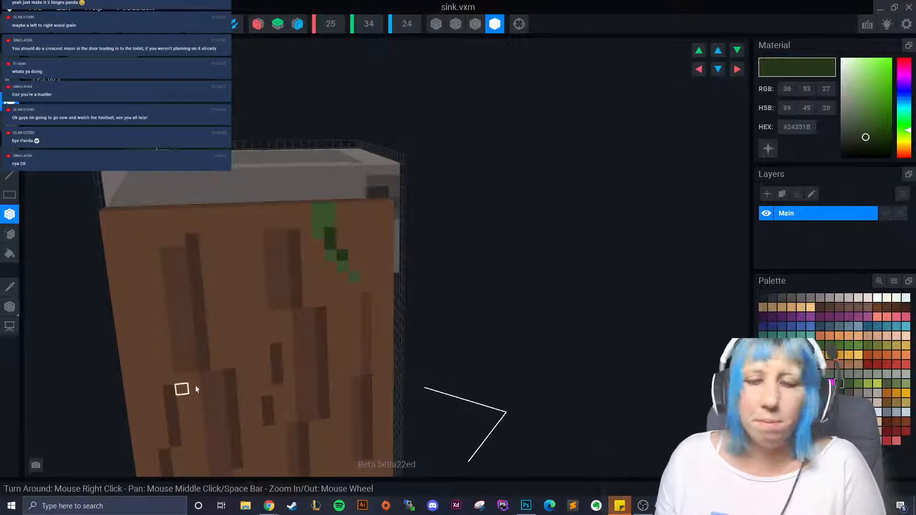
pyautogui.click(848, 384)
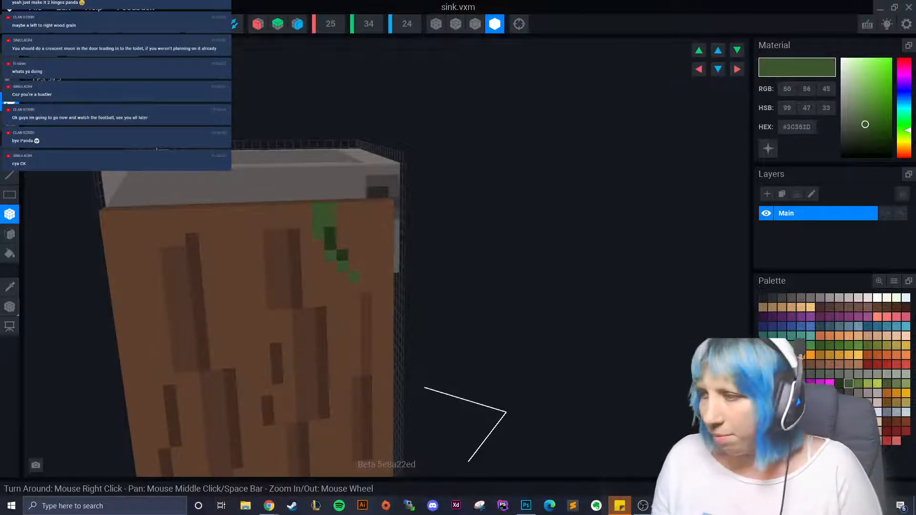
pyautogui.moveTo(362, 280); pyautogui.dragTo(362, 278, button='right')
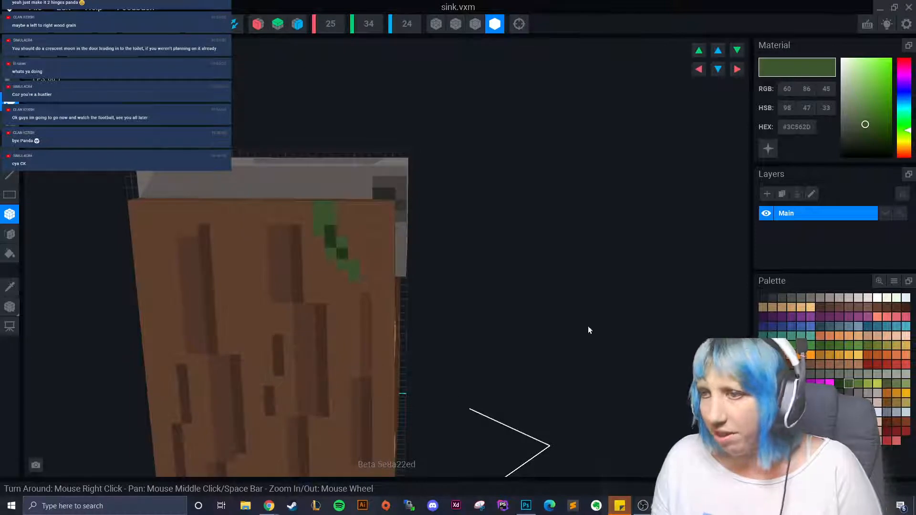
pyautogui.click(858, 384)
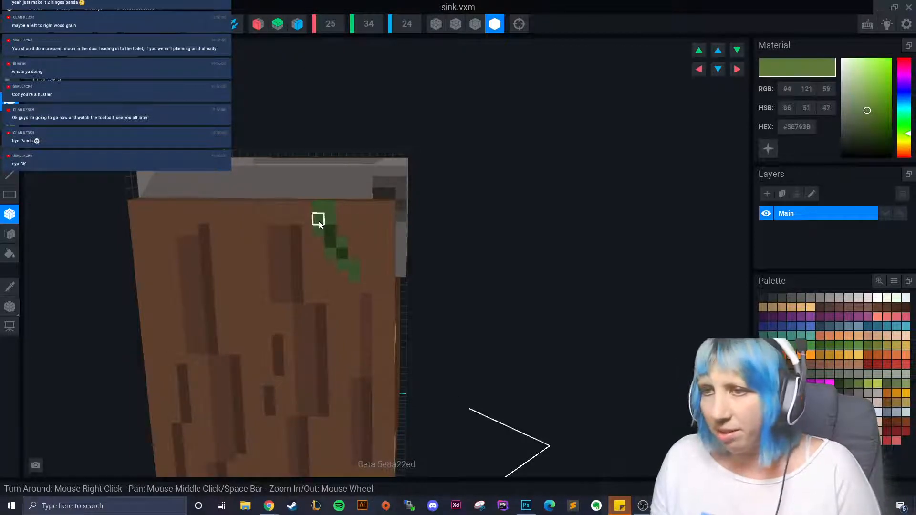
pyautogui.scroll(-4, 316, 329)
pyautogui.moveTo(311, 305); pyautogui.dragTo(402, 312, button='right')
# - Sample the basin's blue-grey and paint drip voxels on the wood near the moss vine
pyautogui.scroll(3, 319, 302)
pyautogui.scroll(-3, 322, 313)
pyautogui.scroll(1, 320, 343)
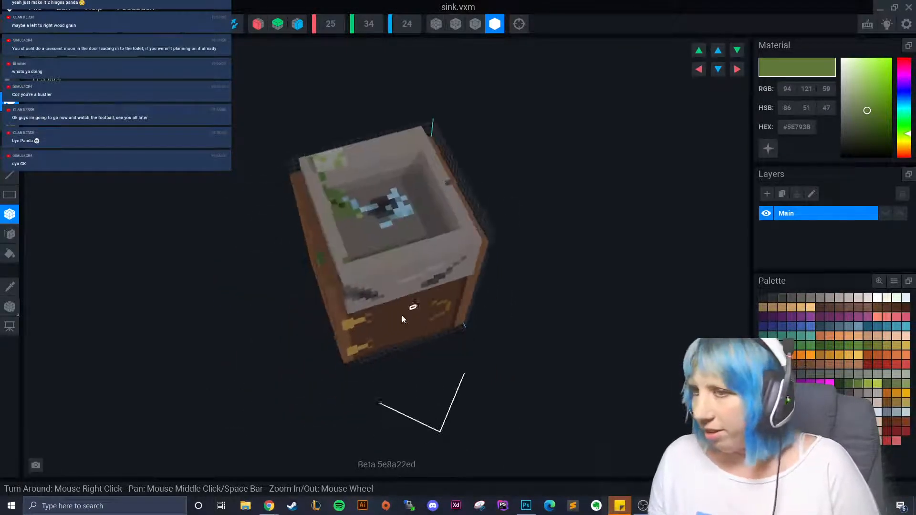
pyautogui.press('i')
pyautogui.click(392, 220)
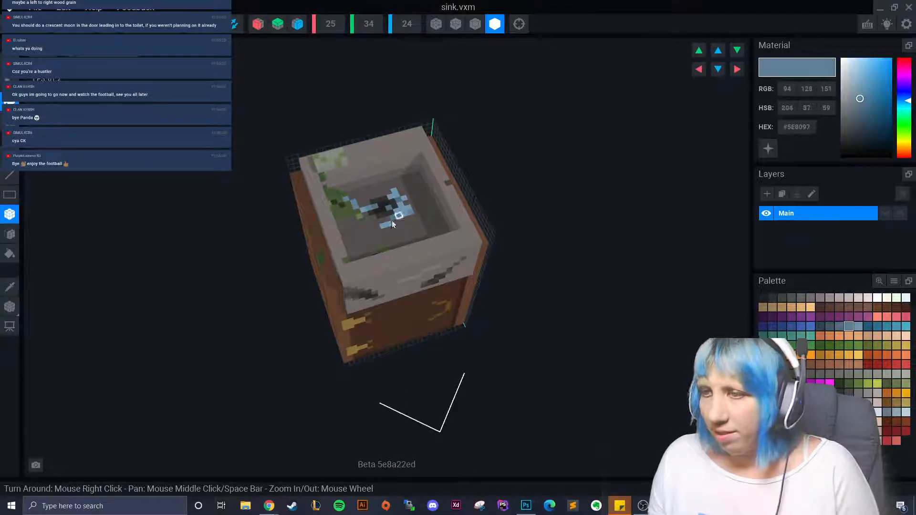
pyautogui.moveTo(392, 220); pyautogui.dragTo(417, 302, button='right')
pyautogui.scroll(2, 294, 321)
pyautogui.moveTo(294, 321); pyautogui.dragTo(361, 229, button='right')
pyautogui.moveTo(370, 216); pyautogui.dragTo(369, 251)
# - Extend the drip with a voxel in a slightly darker blue-grey shade
pyautogui.moveTo(369, 251); pyautogui.dragTo(396, 287, button='right')
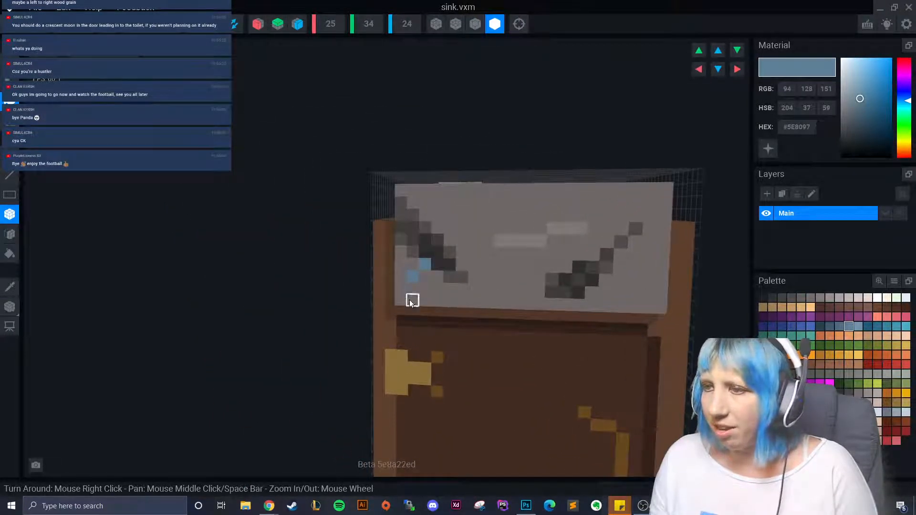
pyautogui.scroll(-10, 410, 291)
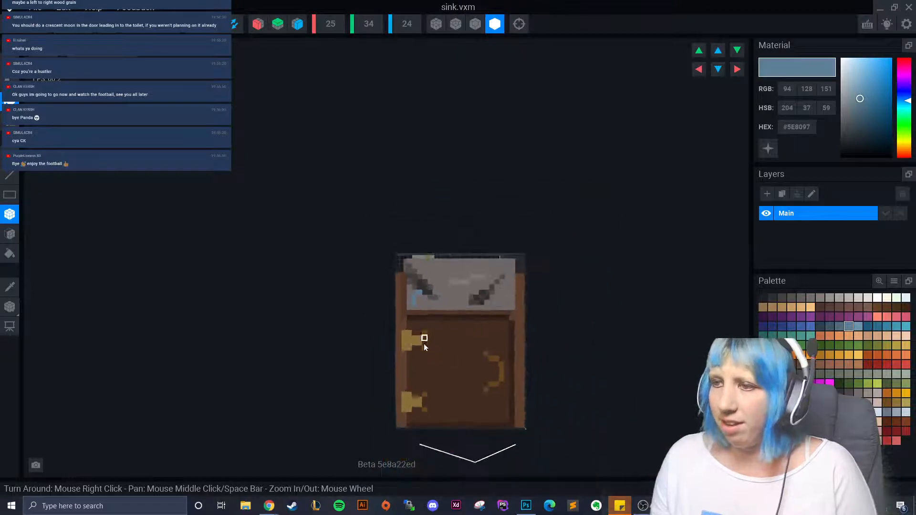
pyautogui.scroll(5, 407, 367)
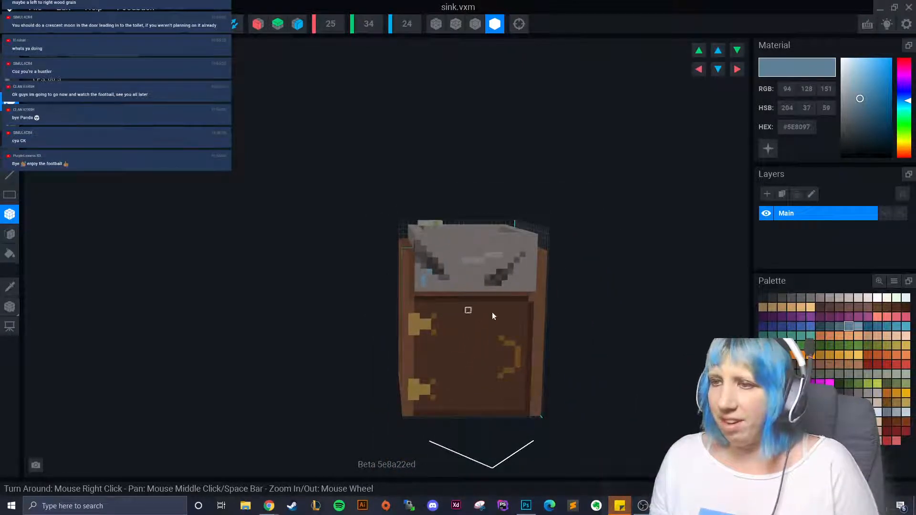
pyautogui.click(839, 326)
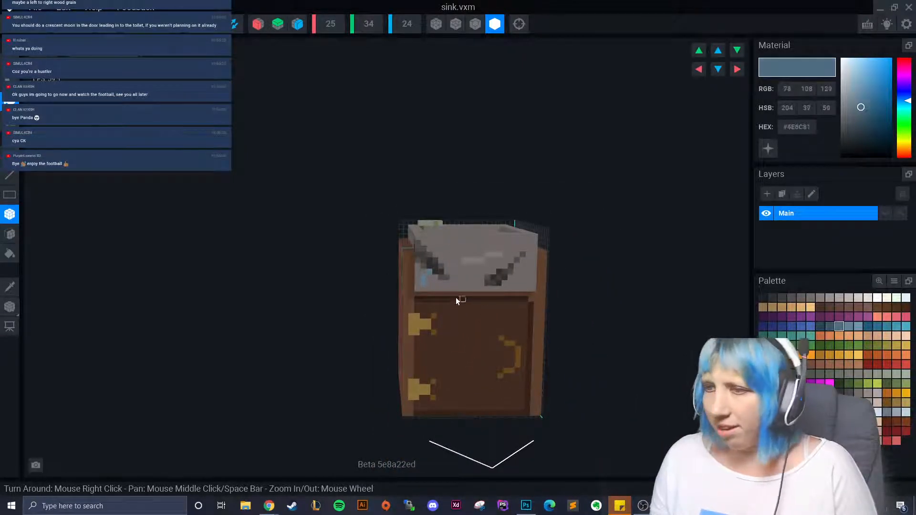
pyautogui.click(425, 284)
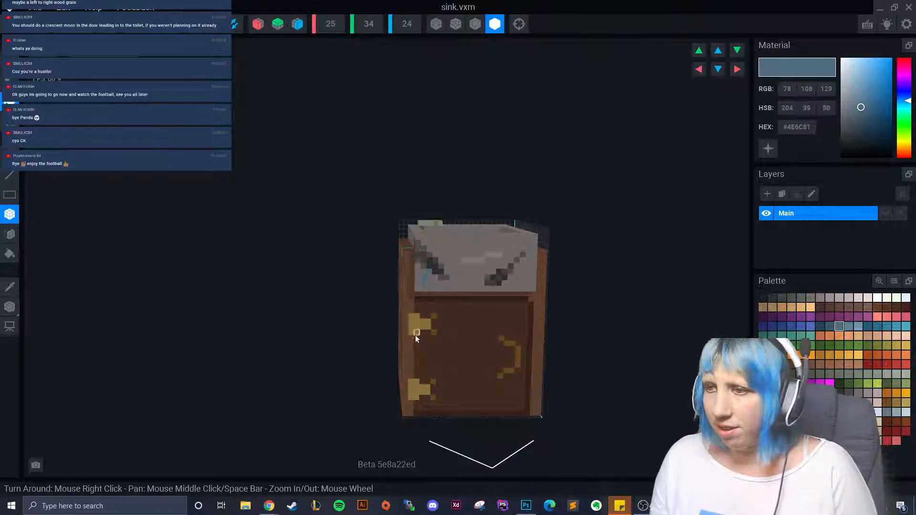
# - Add a thin blue-grey strip along the basin rim
pyautogui.scroll(2, 413, 338)
pyautogui.moveTo(409, 349); pyautogui.dragTo(398, 340, button='right')
pyautogui.scroll(-3, 399, 339)
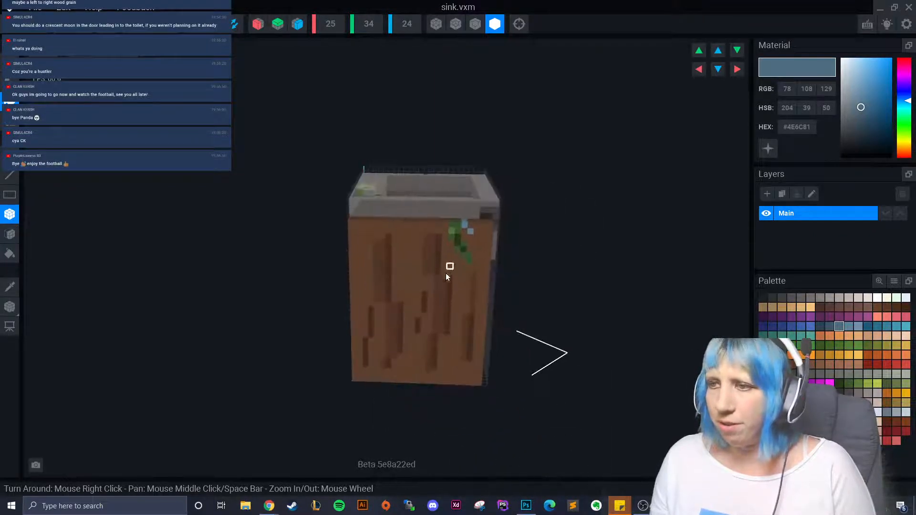
pyautogui.moveTo(447, 266)
pyautogui.mouseDown(button='right')
pyautogui.moveTo(415, 296)
pyautogui.moveTo(457, 265)
pyautogui.mouseUp(button='right')
pyautogui.scroll(3, 416, 296)
pyautogui.click(457, 266)
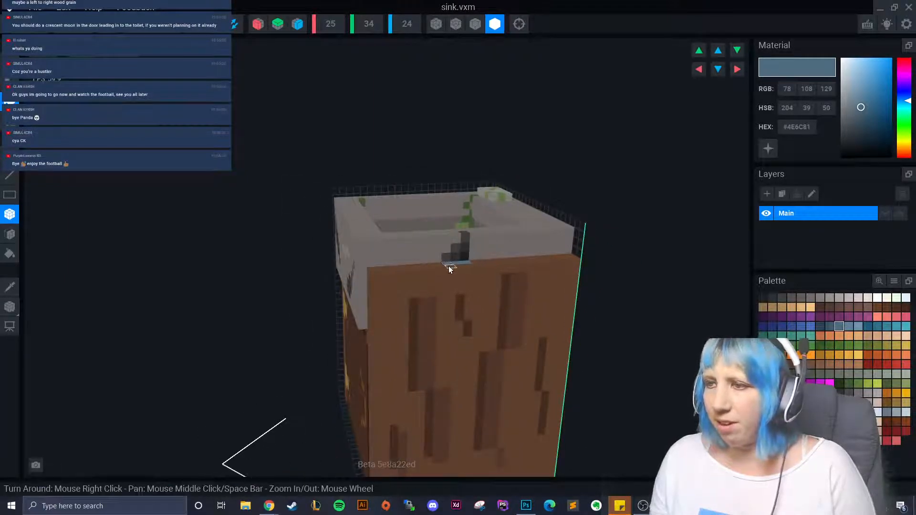
# - Switch to an even darker blue-grey and orbit around the cabinet to inspect the drips
pyautogui.moveTo(421, 293); pyautogui.dragTo(410, 310, button='right')
pyautogui.click(829, 326)
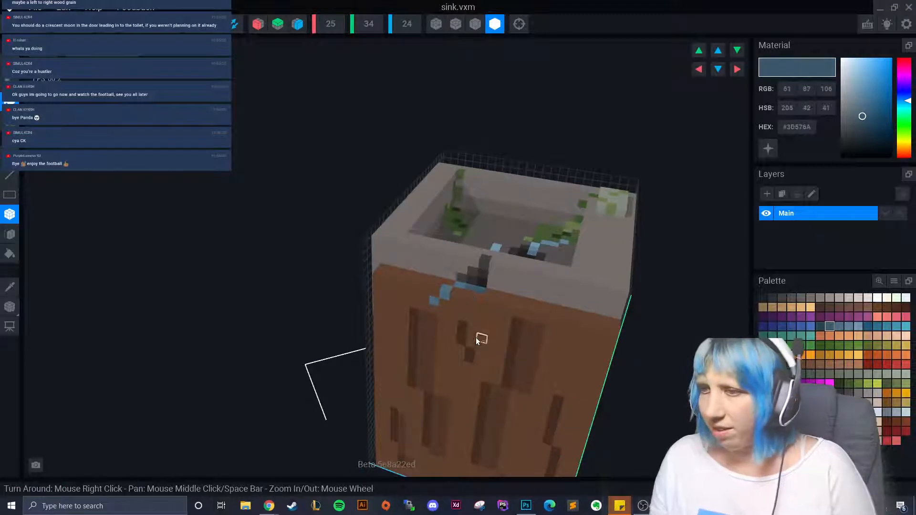
pyautogui.moveTo(478, 337); pyautogui.dragTo(475, 338, button='right')
pyautogui.scroll(-3, 475, 337)
pyautogui.moveTo(439, 362); pyautogui.dragTo(393, 388, button='right')
pyautogui.scroll(-2, 425, 402)
pyautogui.scroll(2, 393, 389)
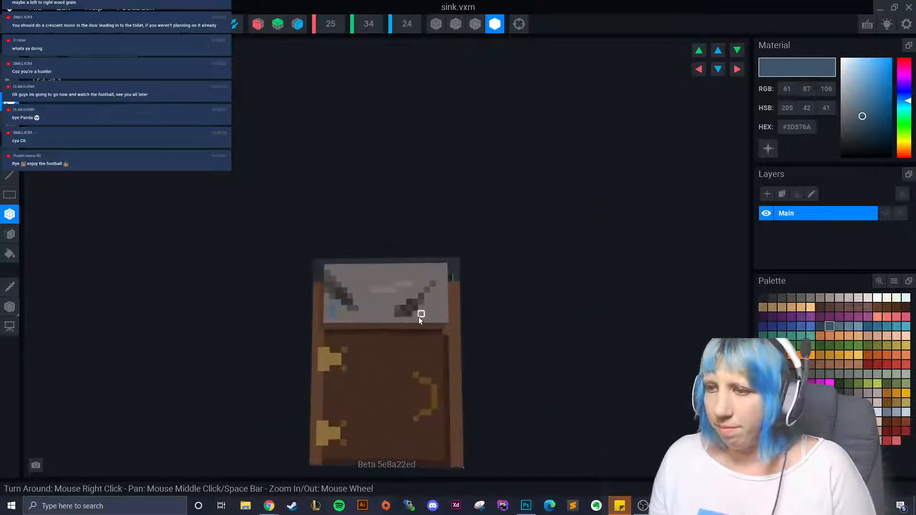
pyautogui.scroll(-3, 371, 390)
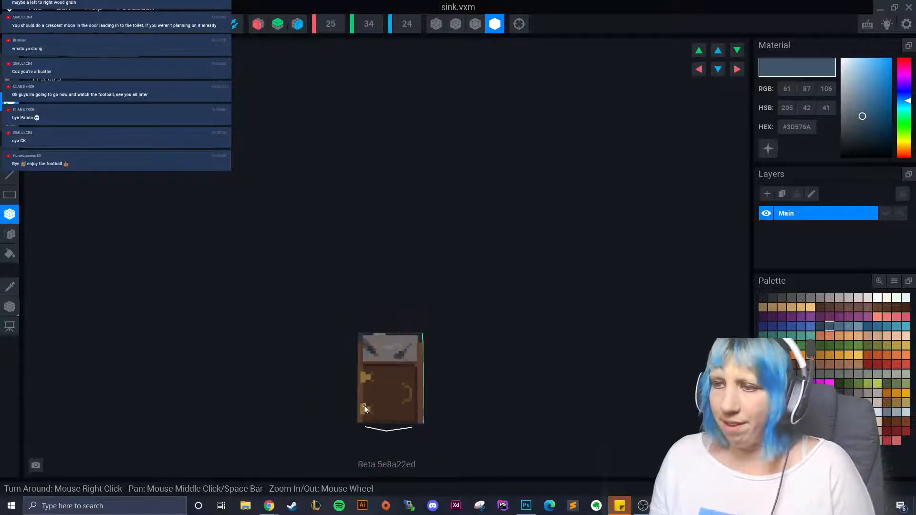
pyautogui.scroll(4, 365, 405)
pyautogui.scroll(1, 411, 319)
pyautogui.scroll(-2, 402, 368)
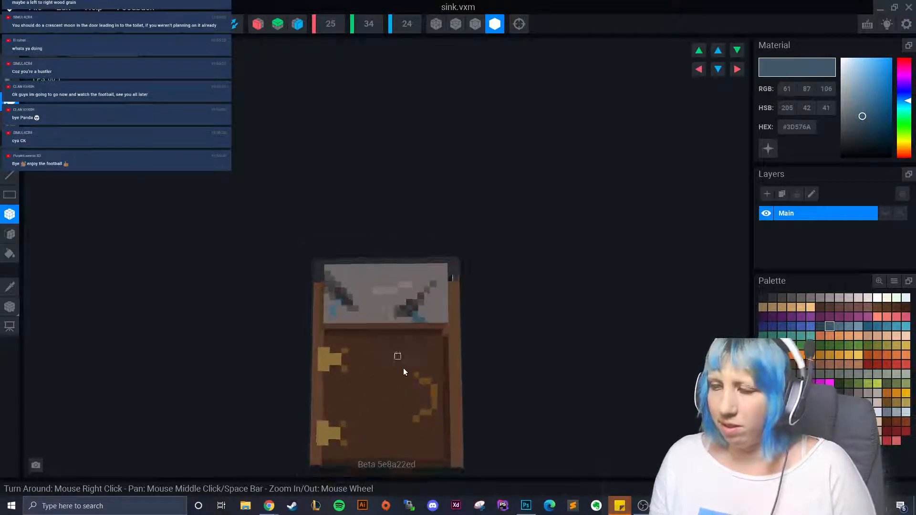
pyautogui.moveTo(385, 417); pyautogui.dragTo(382, 423, button='right')
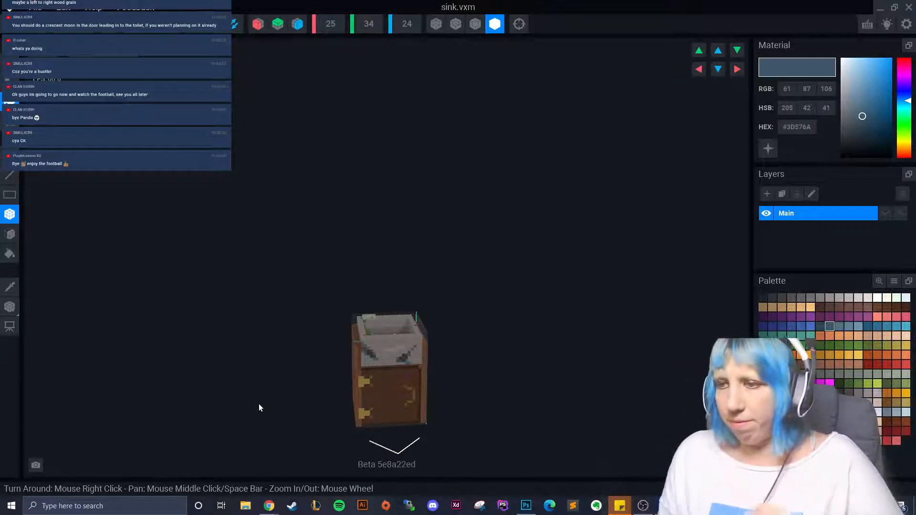
pyautogui.moveTo(334, 354); pyautogui.dragTo(429, 409, button='right')
# - Save sink.vxm on the way to the Welcome Screen, reopen it and turn the sink front-on
pyautogui.click(10, 24)
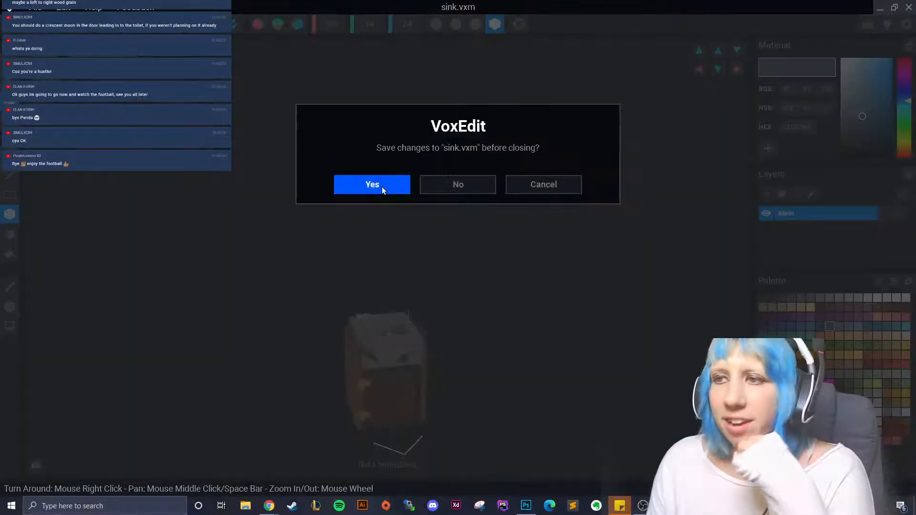
pyautogui.click(381, 187)
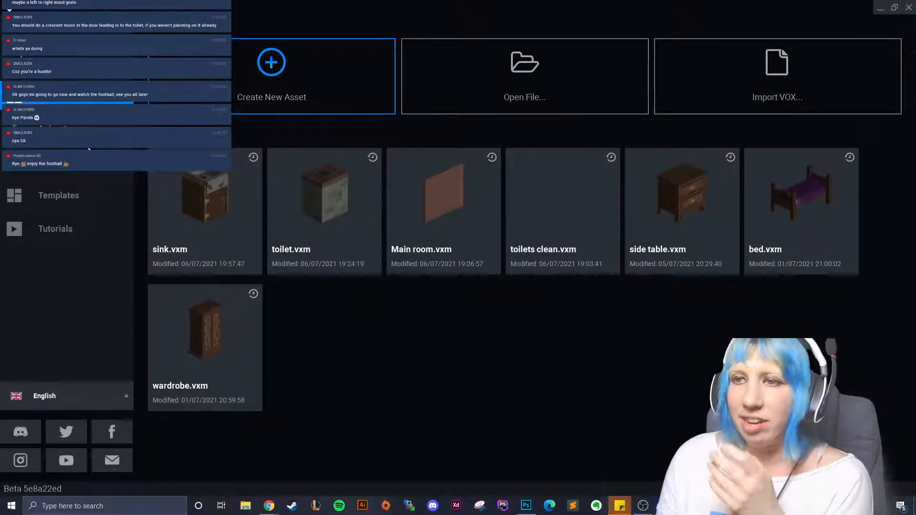
pyautogui.click(200, 216)
pyautogui.moveTo(95, 72)
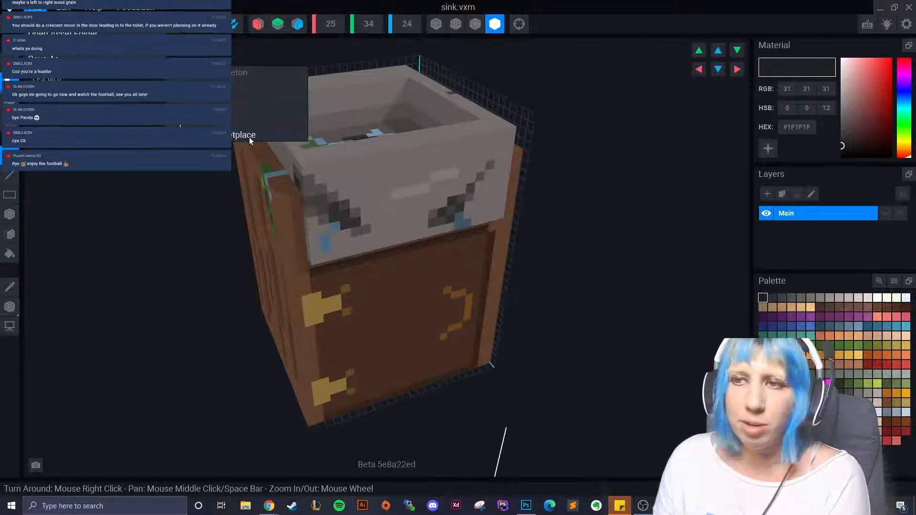
pyautogui.click(150, 243)
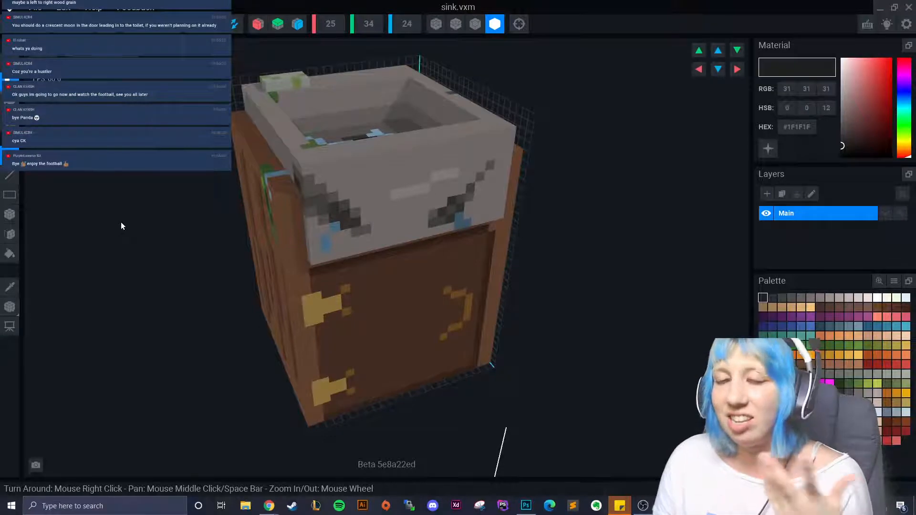
pyautogui.scroll(5, 262, 238)
pyautogui.scroll(-5, 262, 238)
pyautogui.moveTo(262, 239); pyautogui.dragTo(157, 149, button='right')
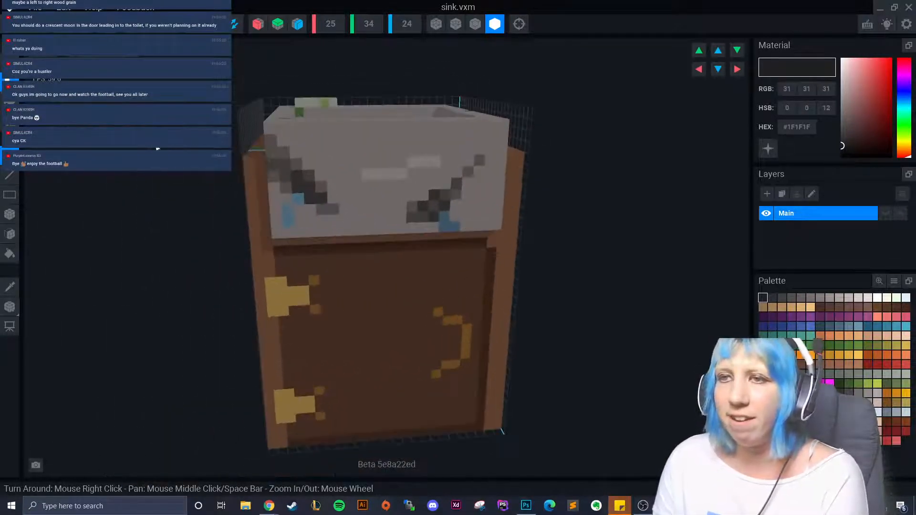
# - Start a File > Export > Marketplace export and pick the second thumbnail
pyautogui.click(34, 7)
pyautogui.moveTo(95, 72)
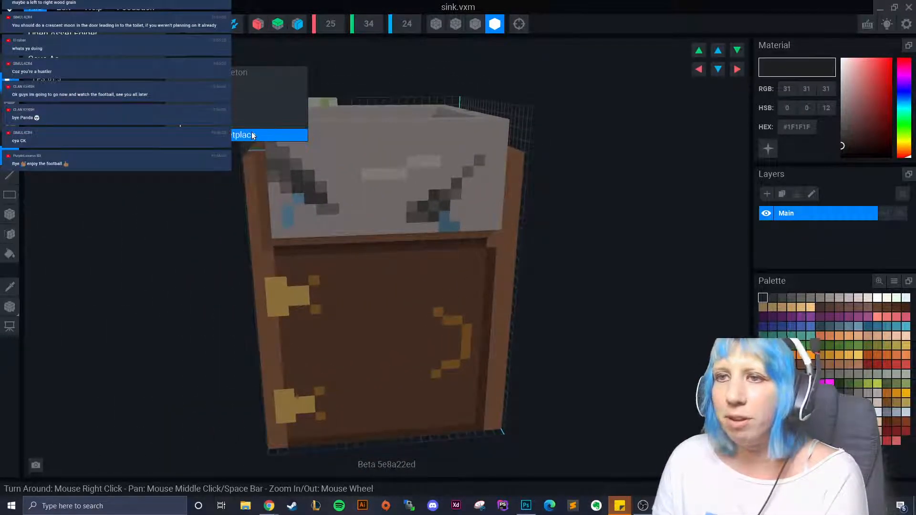
pyautogui.click(253, 136)
pyautogui.click(411, 185)
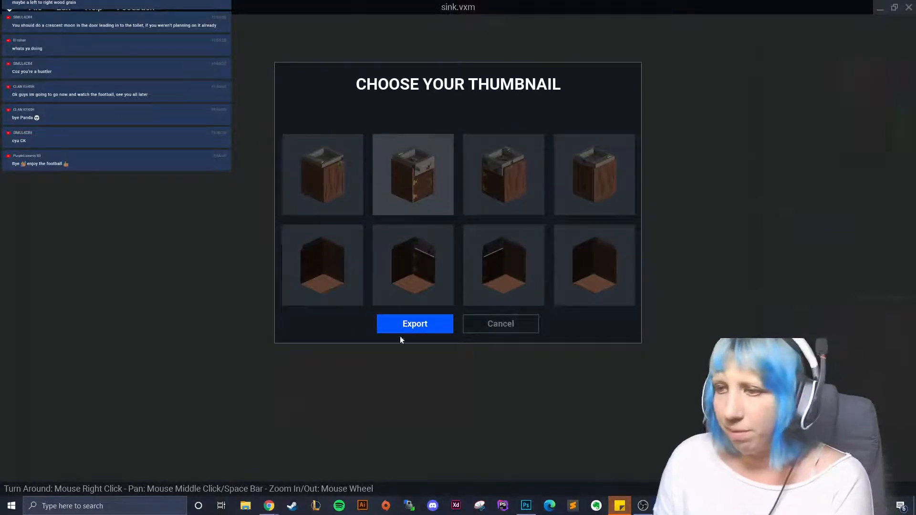
# - Export the sink to the marketplace using the selected second thumbnail
pyautogui.click(405, 325)
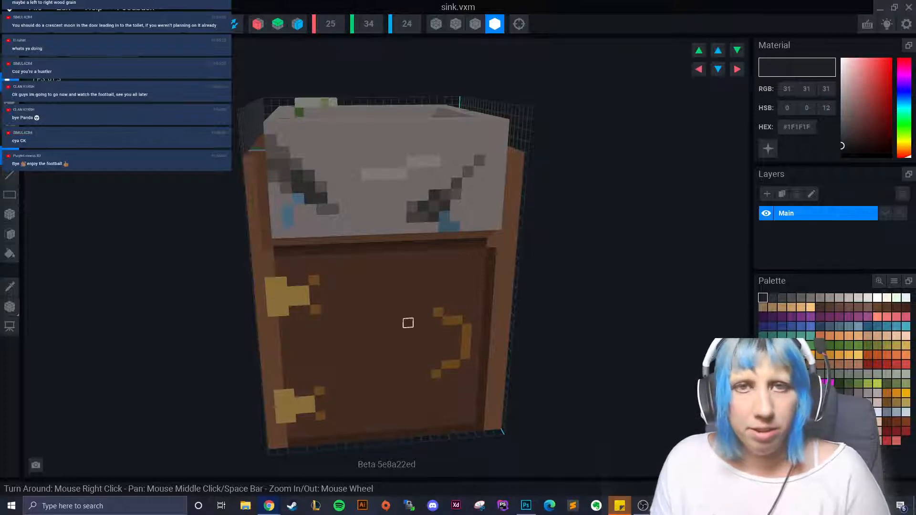
# - Launch The Sandbox Maker from a Windows search for 'sa', log in, and edit the sand game
pyautogui.click(71, 506)
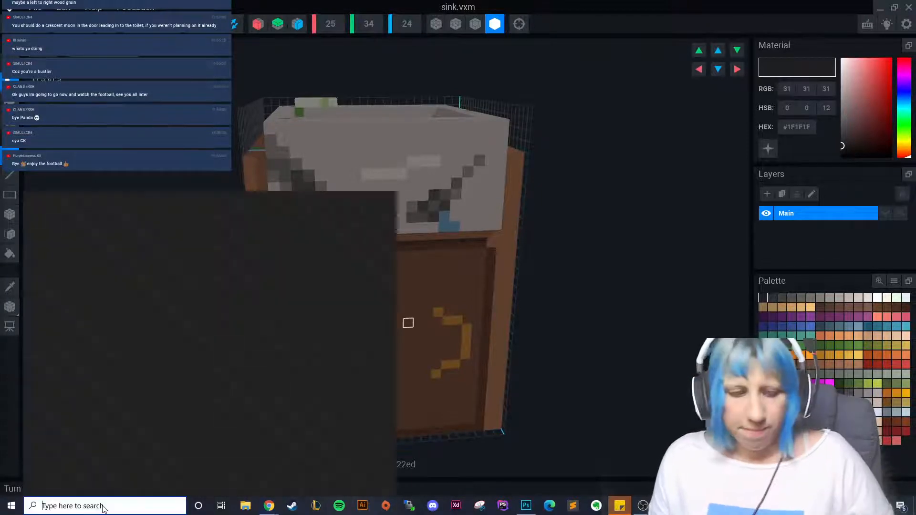
pyautogui.write('sa')
pyautogui.click(88, 260)
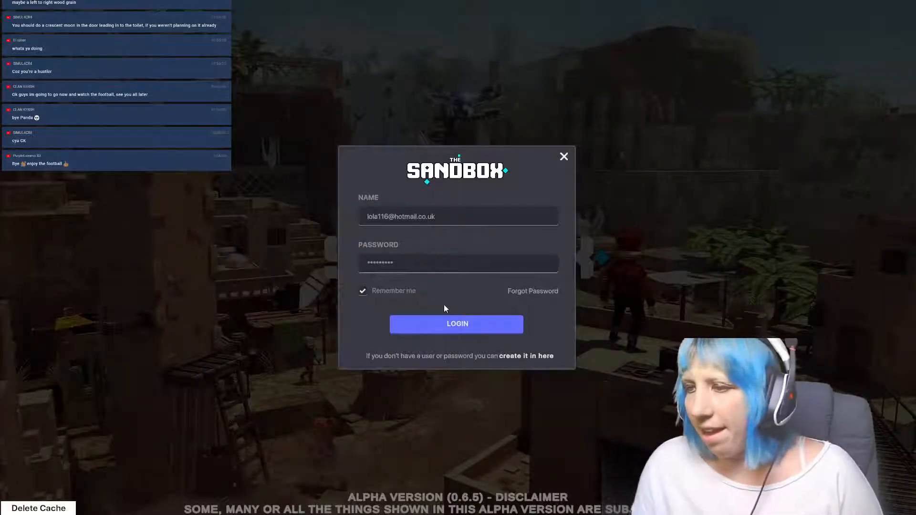
pyautogui.click(453, 326)
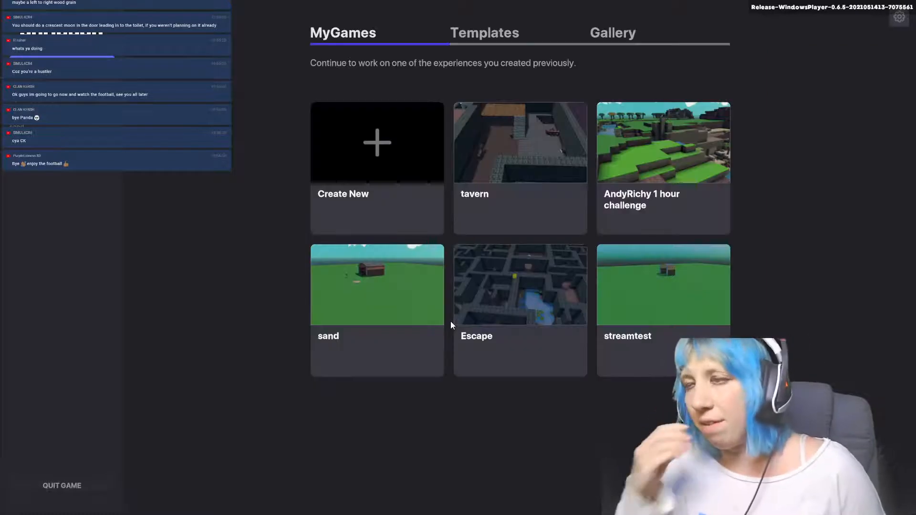
pyautogui.click(402, 299)
pyautogui.click(482, 350)
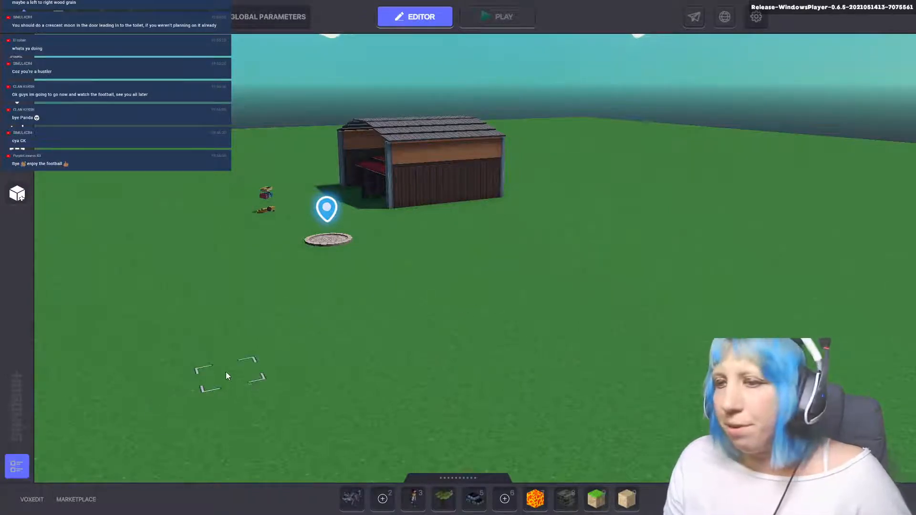
# - Find the sink test asset by searching the catalog for 'test' and place it in the world
pyautogui.press('Tab')
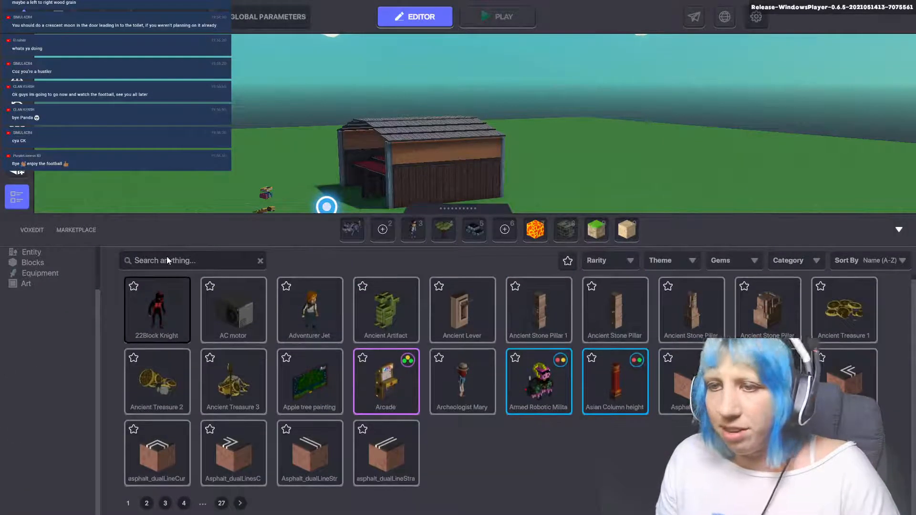
pyautogui.click(167, 258)
pyautogui.write('test')
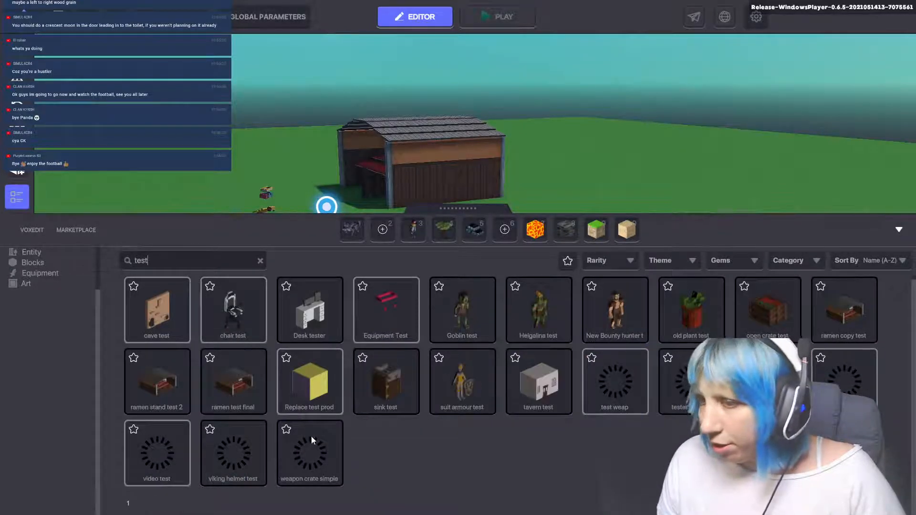
pyautogui.click(397, 399)
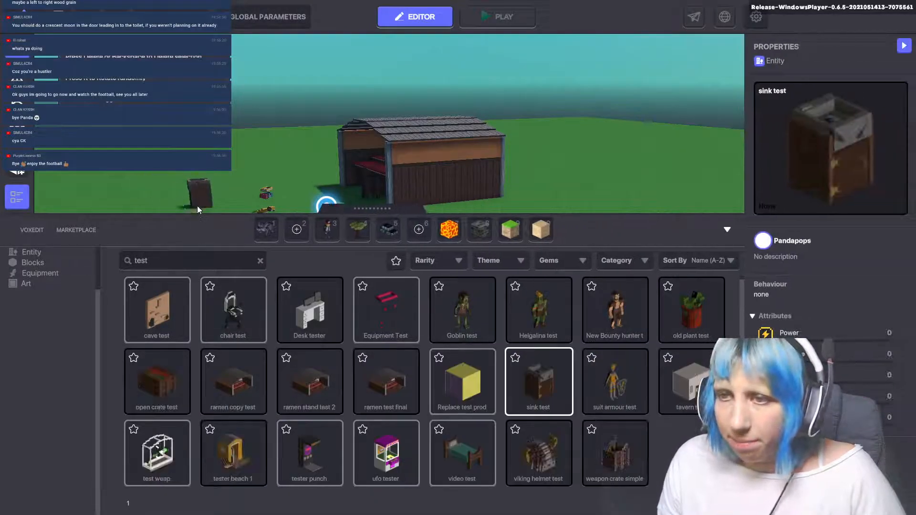
pyautogui.click(207, 207)
# - Place Maximilien beside the sink, walk the avatar around them, then leave play mode
pyautogui.press('3')
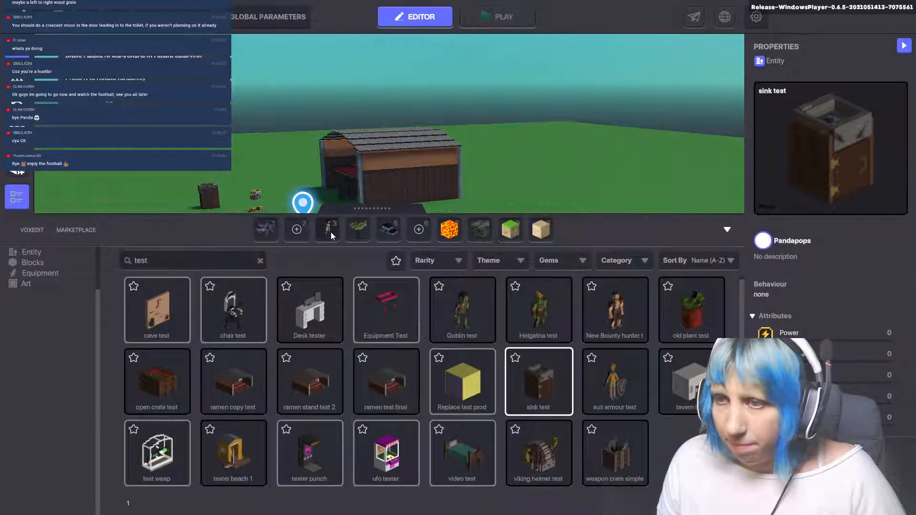
pyautogui.click(225, 202)
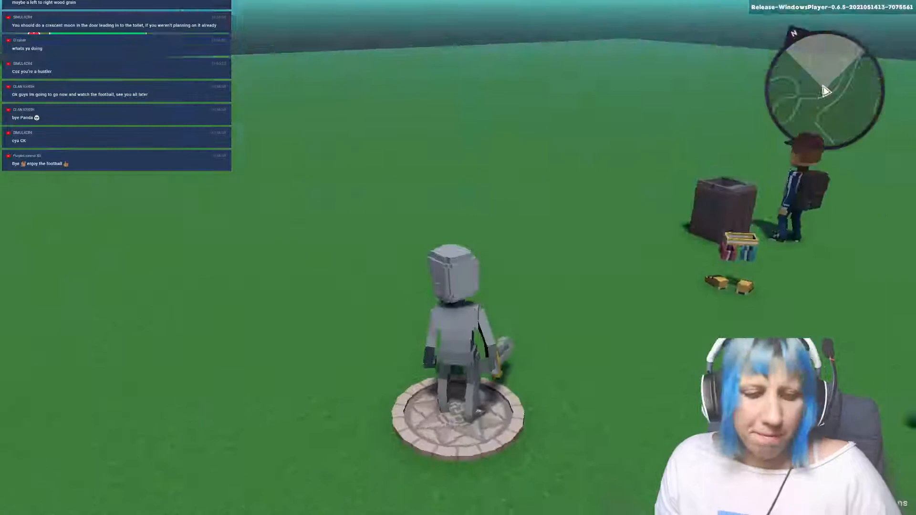
pyautogui.press('w')
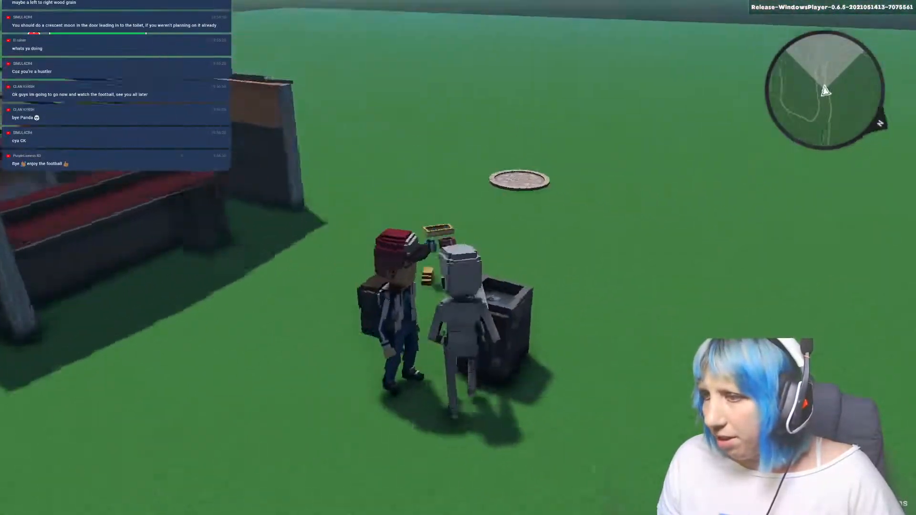
pyautogui.press('d')
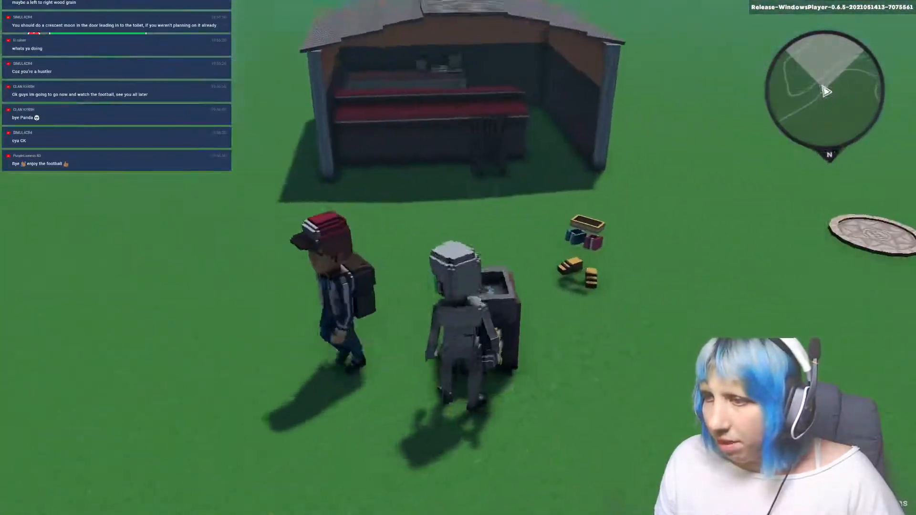
pyautogui.press('d')
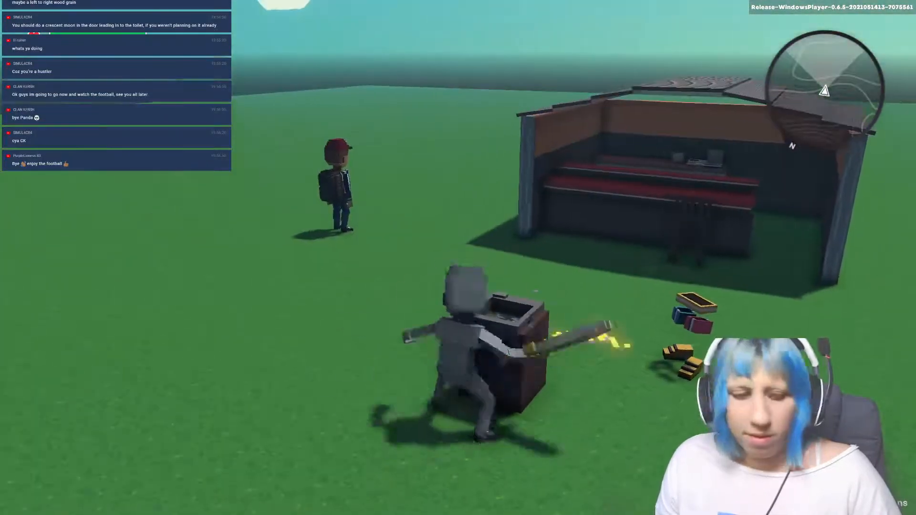
pyautogui.press('Escape')
pyautogui.press('Escape')
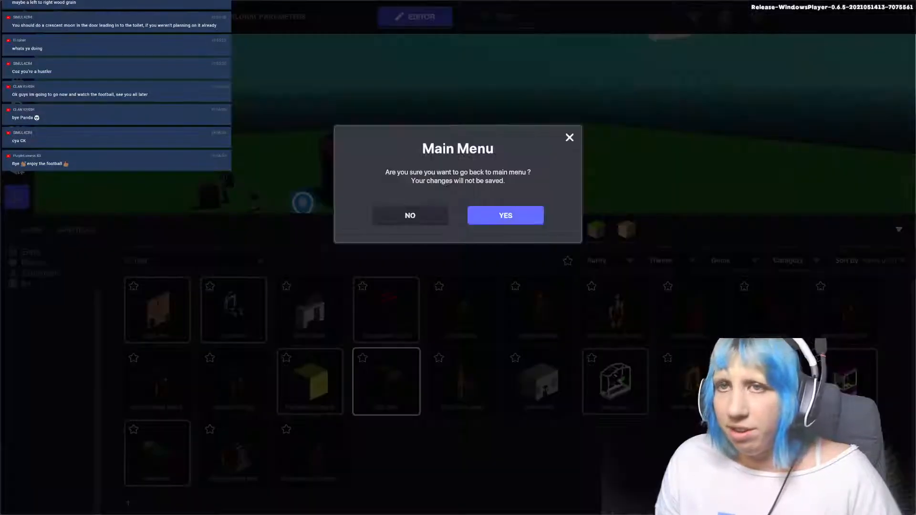
# - Quit the game via the main menu and orbit the VoxEdit sink to a top-down angle
pyautogui.click(504, 215)
pyautogui.click(58, 496)
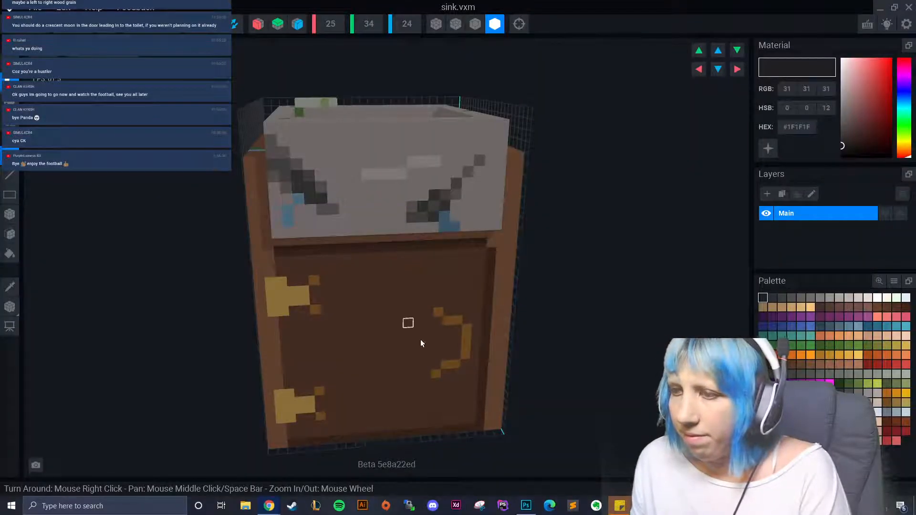
pyautogui.moveTo(420, 342); pyautogui.dragTo(505, 305, button='right')
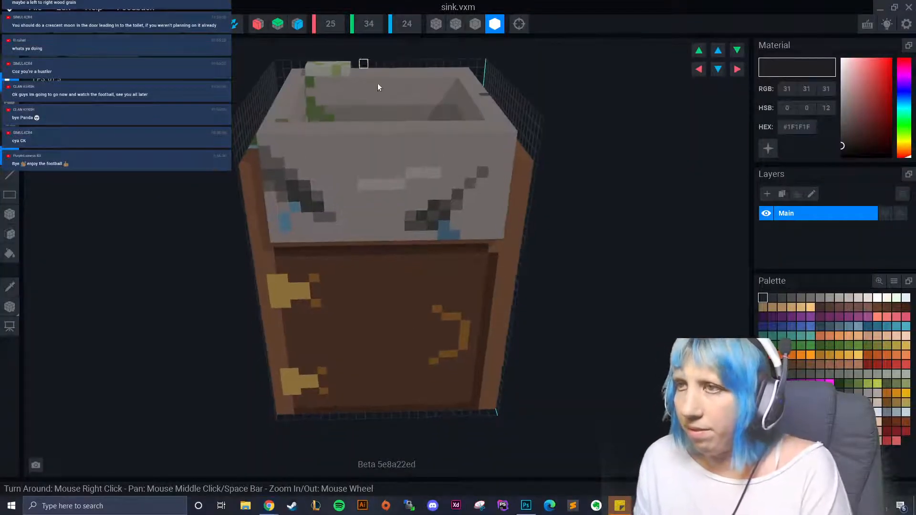
pyautogui.moveTo(377, 83); pyautogui.dragTo(356, 136, button='right')
# - Change the model's volume width to 32 and step the view around the sink
pyautogui.click(328, 26)
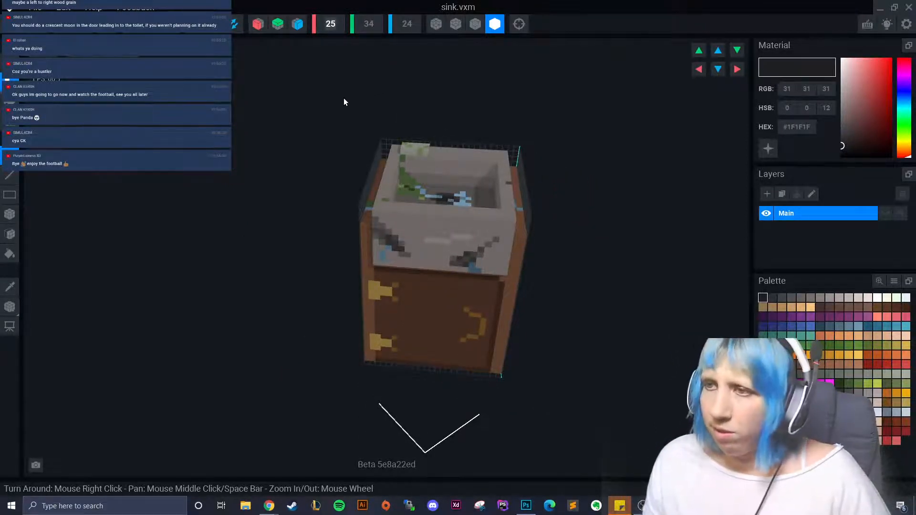
pyautogui.write('32')
pyautogui.press('Return')
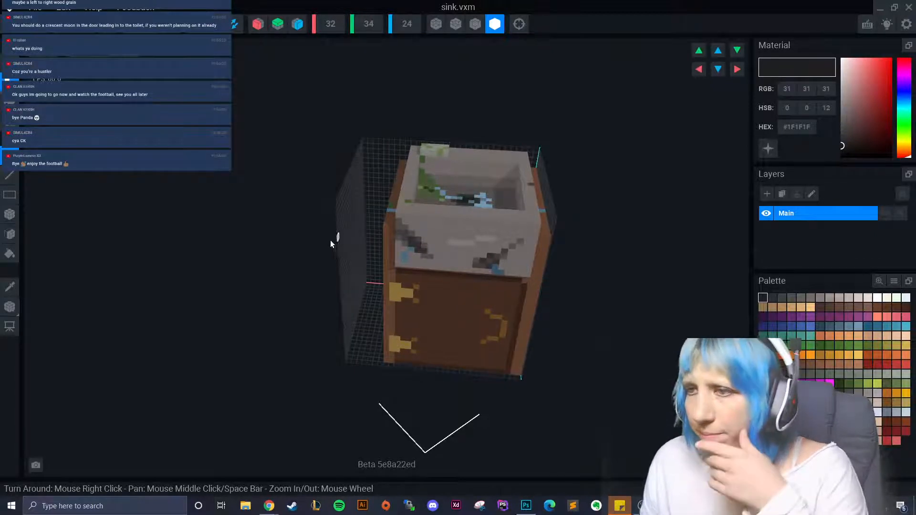
pyautogui.moveTo(452, 201); pyautogui.dragTo(453, 200, button='right')
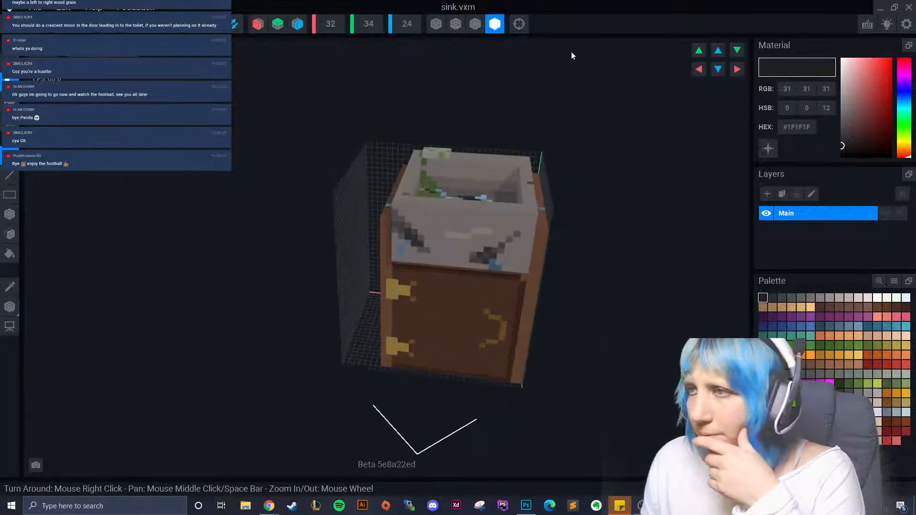
pyautogui.click(733, 72)
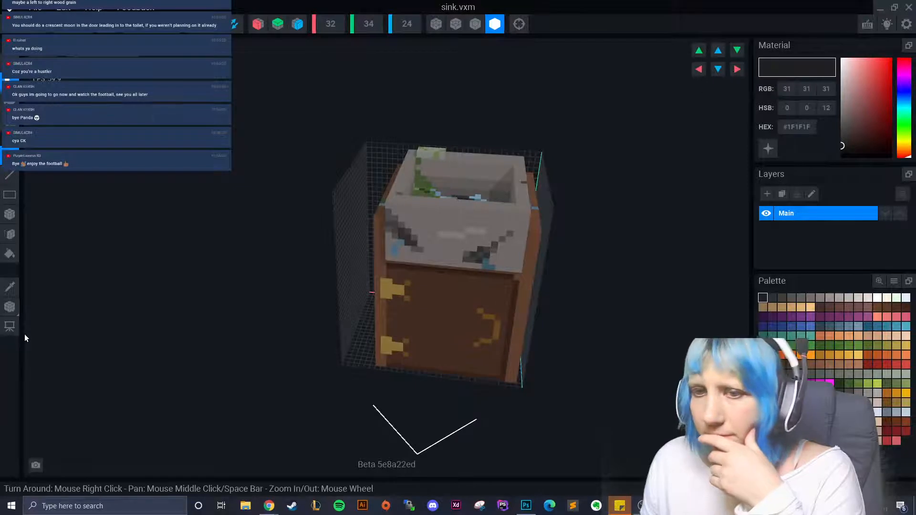
pyautogui.click(736, 73)
pyautogui.click(737, 73)
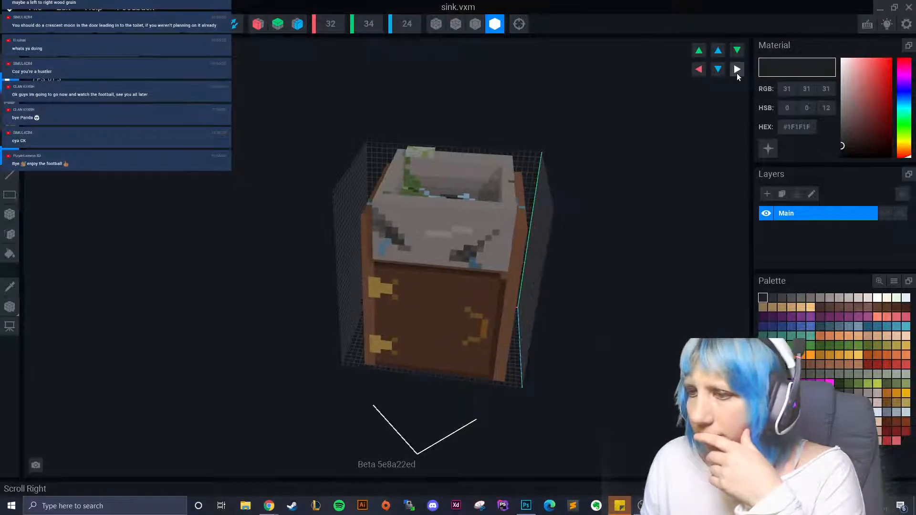
# - Turn the view step by step until the wood-grain side faces the camera
pyautogui.moveTo(585, 253); pyautogui.dragTo(667, 156, button='right')
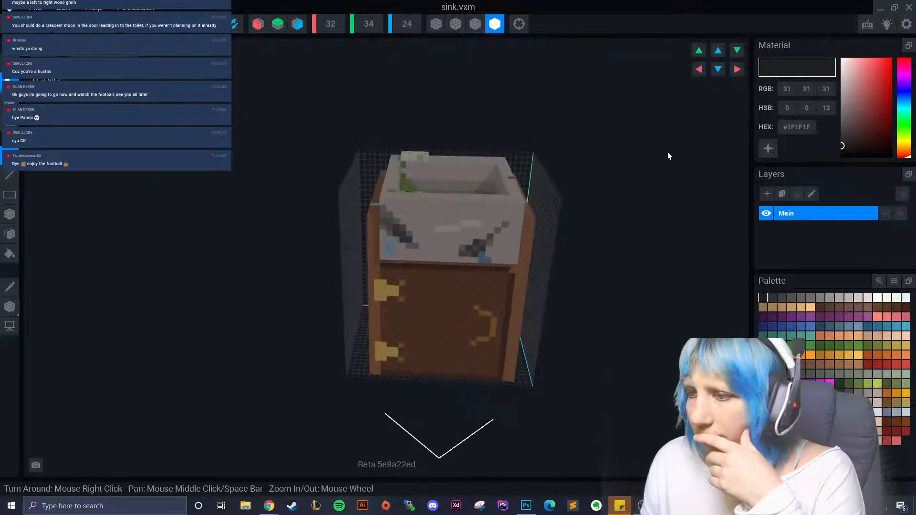
pyautogui.click(736, 71)
pyautogui.click(697, 70)
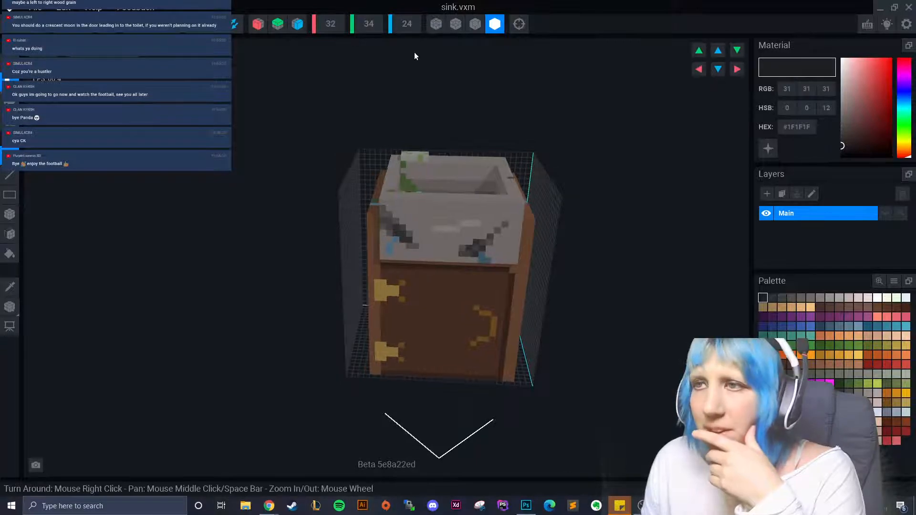
pyautogui.scroll(-1, 336, 30)
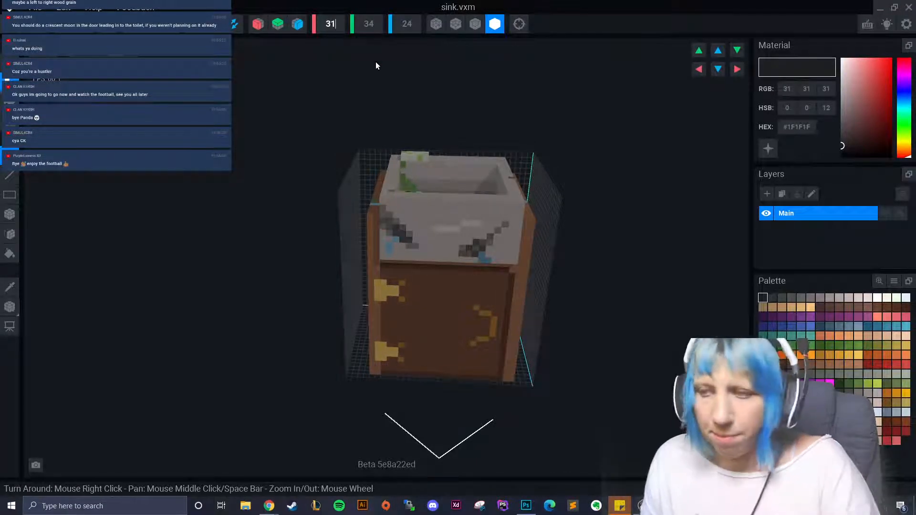
pyautogui.click(736, 70)
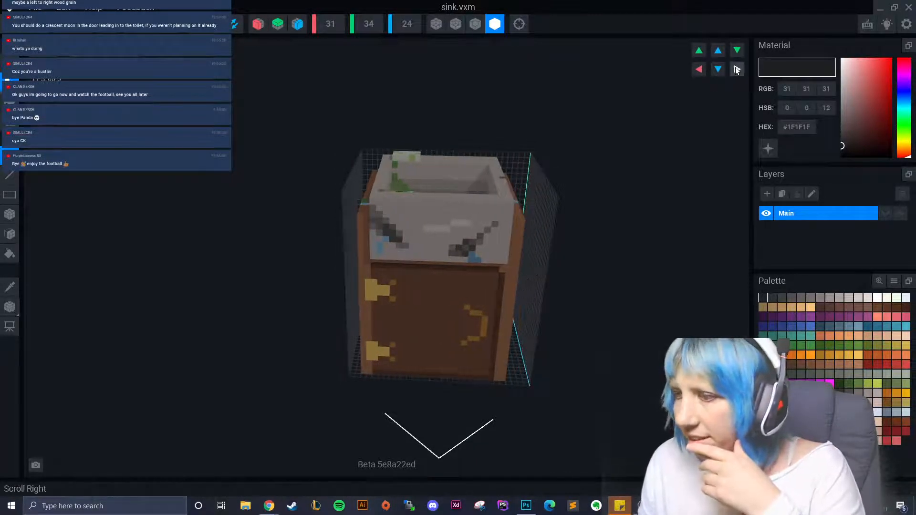
pyautogui.click(699, 69)
pyautogui.click(699, 70)
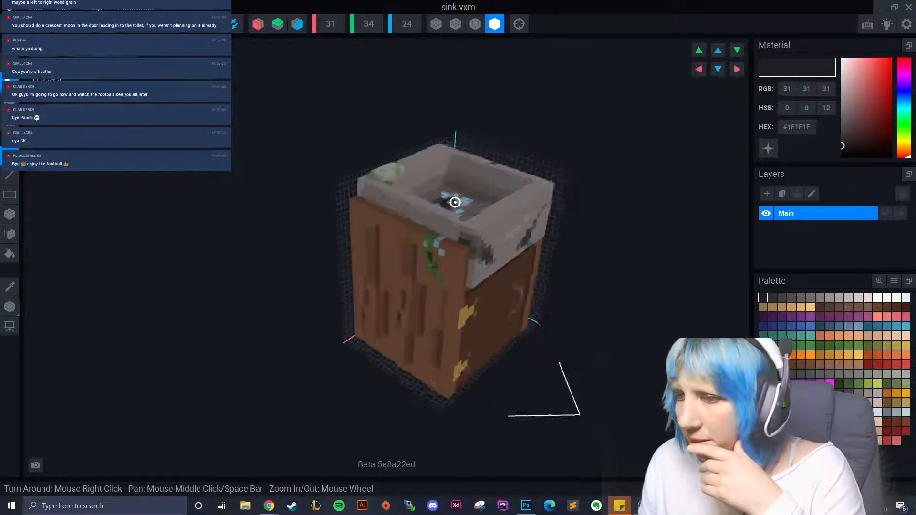
# - Sample the cabinet's brown wood and paint the front panel plain brown with the area brush
pyautogui.click(9, 286)
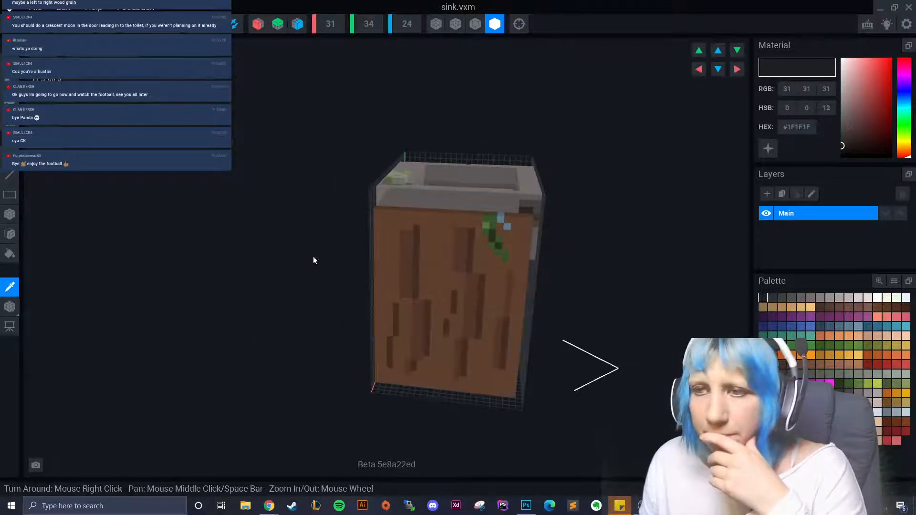
pyautogui.click(382, 240)
pyautogui.click(10, 234)
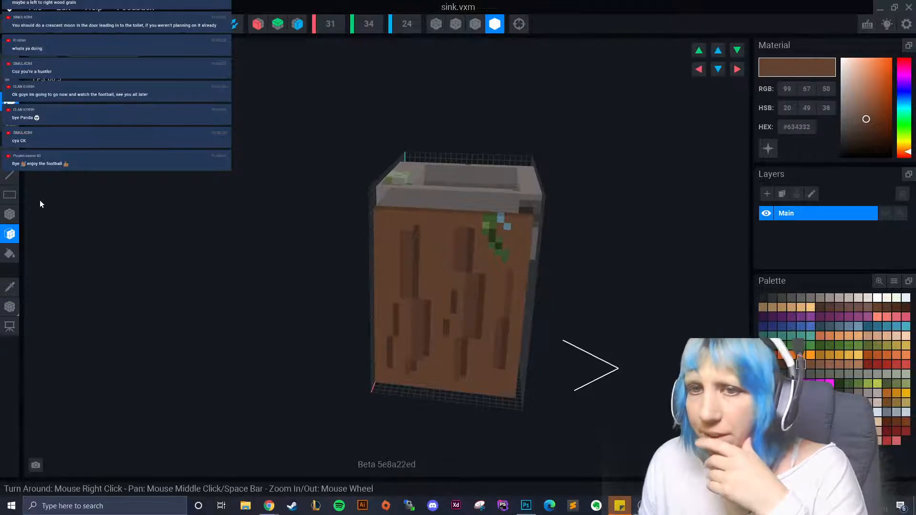
pyautogui.click(9, 214)
pyautogui.moveTo(381, 218)
pyautogui.mouseDown()
pyautogui.moveTo(508, 374)
pyautogui.moveTo(510, 393)
pyautogui.mouseUp()
pyautogui.moveTo(511, 394)
pyautogui.mouseDown(button='right')
pyautogui.moveTo(485, 396)
pyautogui.moveTo(491, 407)
pyautogui.moveTo(322, 245)
pyautogui.mouseUp(button='right')
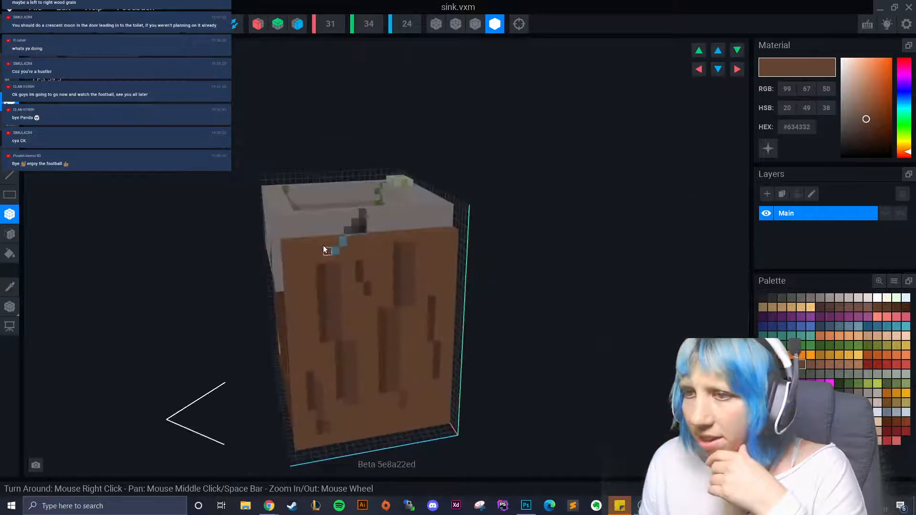
pyautogui.moveTo(288, 254)
pyautogui.mouseDown()
pyautogui.moveTo(382, 382)
pyautogui.moveTo(446, 425)
pyautogui.mouseUp()
pyautogui.moveTo(446, 425)
pyautogui.mouseDown(button='right')
pyautogui.moveTo(380, 425)
pyautogui.moveTo(338, 440)
pyautogui.mouseUp(button='right')
# - Switch to face painting and orbit around the sink to look down into the basin
pyautogui.click(10, 234)
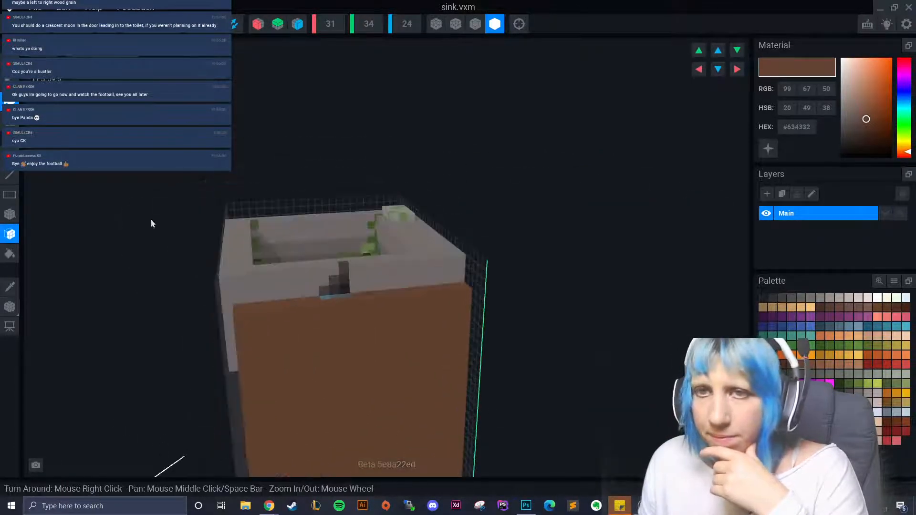
pyautogui.moveTo(57, 228); pyautogui.dragTo(151, 220, button='right')
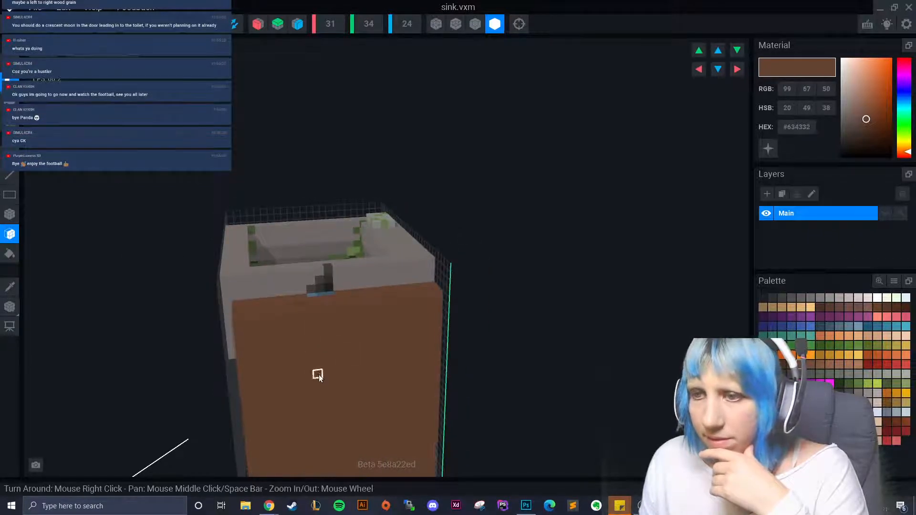
pyautogui.moveTo(272, 386); pyautogui.dragTo(360, 351, button='right')
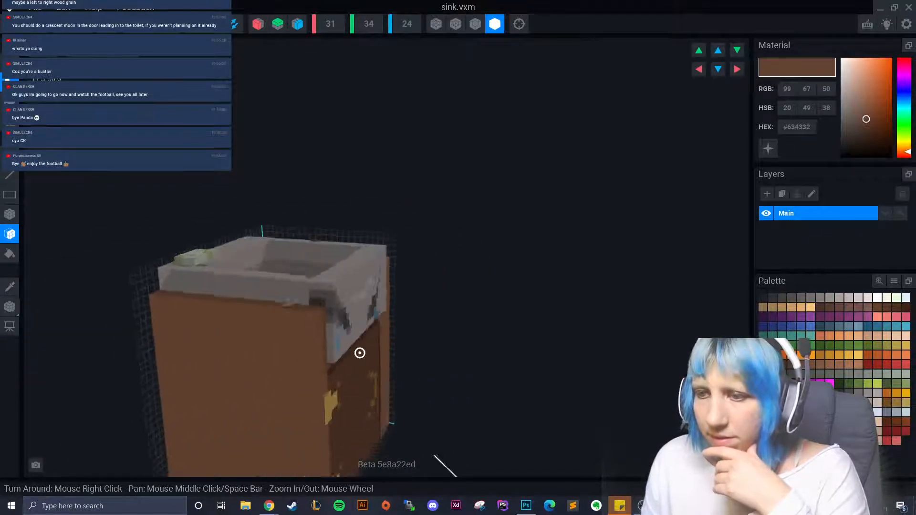
pyautogui.moveTo(249, 421); pyautogui.dragTo(281, 419, button='right')
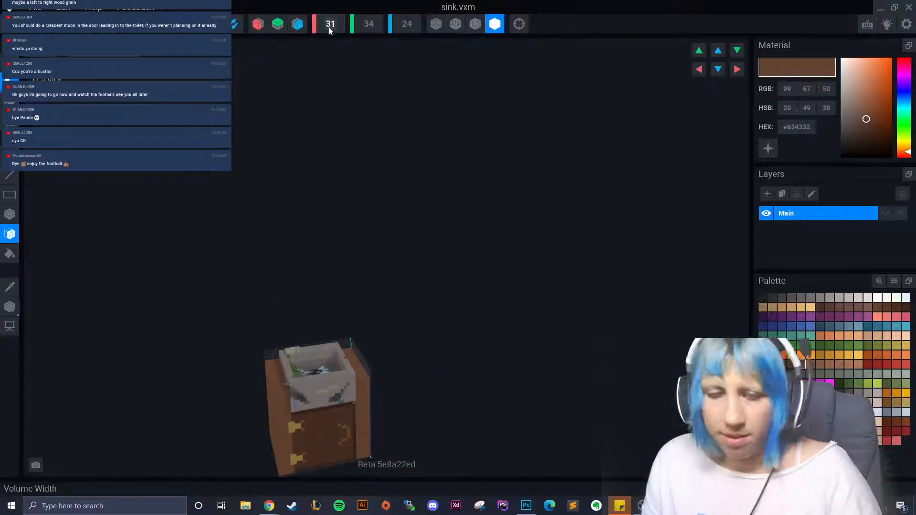
pyautogui.scroll(2, 328, 27)
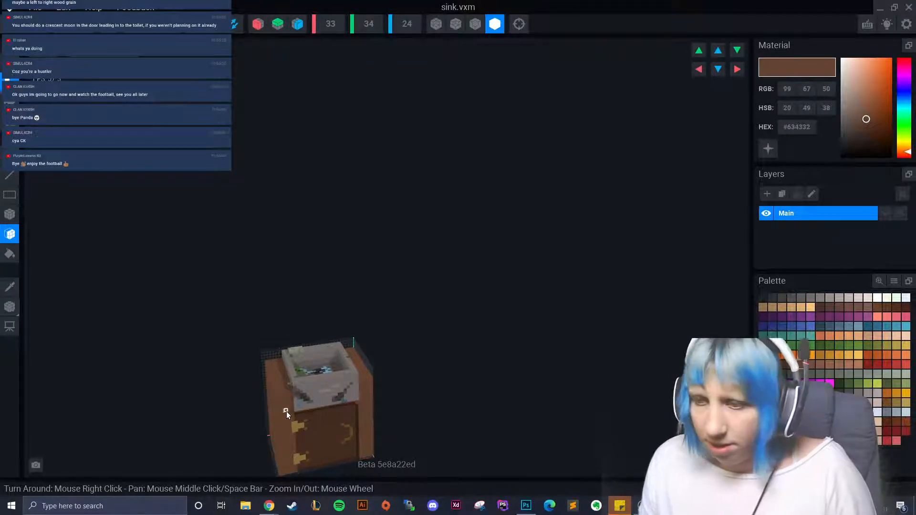
pyautogui.click(731, 68)
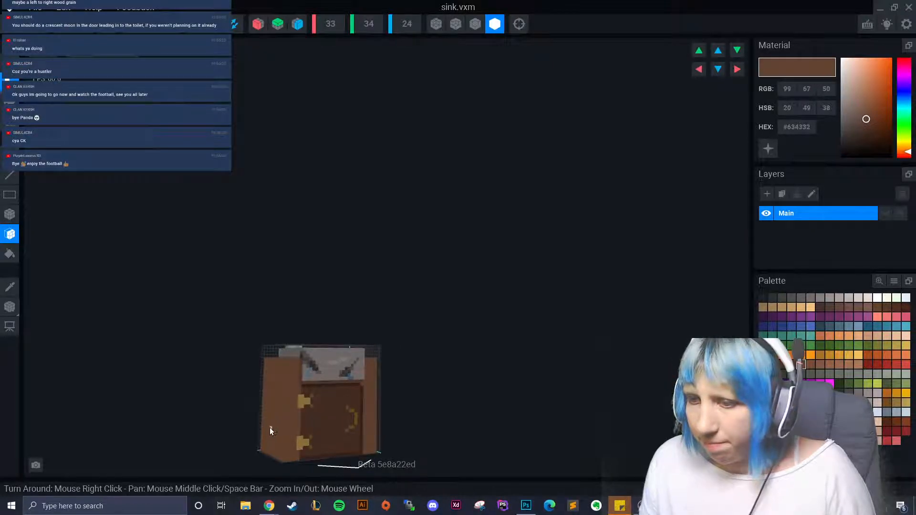
pyautogui.moveTo(270, 427); pyautogui.dragTo(292, 439, button='right')
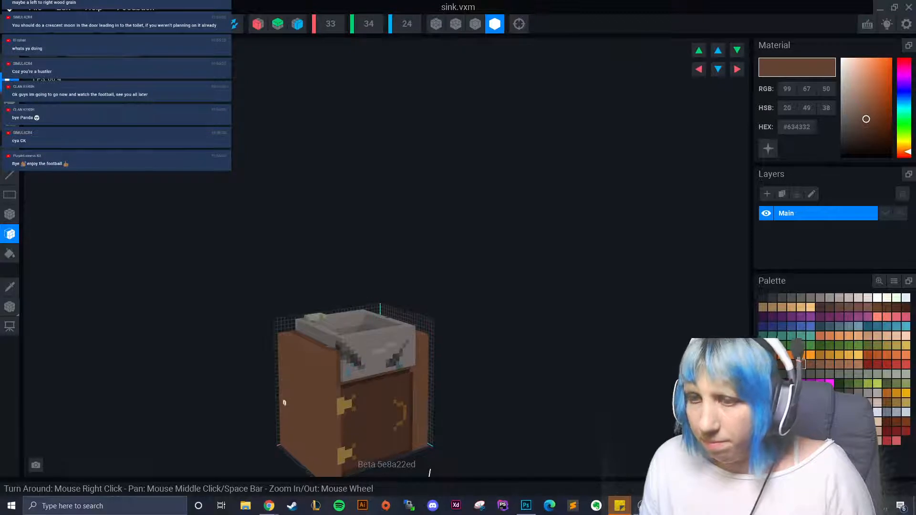
pyautogui.moveTo(284, 403); pyautogui.dragTo(303, 373, button='right')
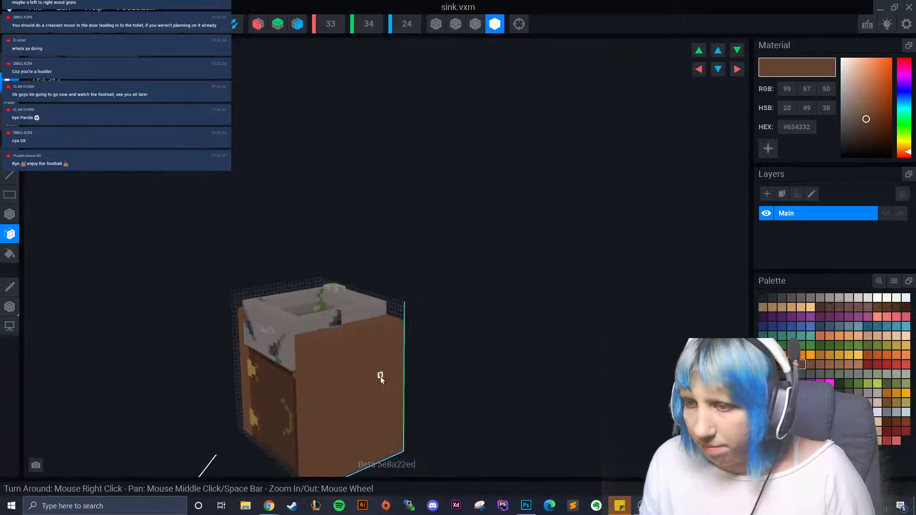
pyautogui.moveTo(379, 376); pyautogui.dragTo(268, 423, button='right')
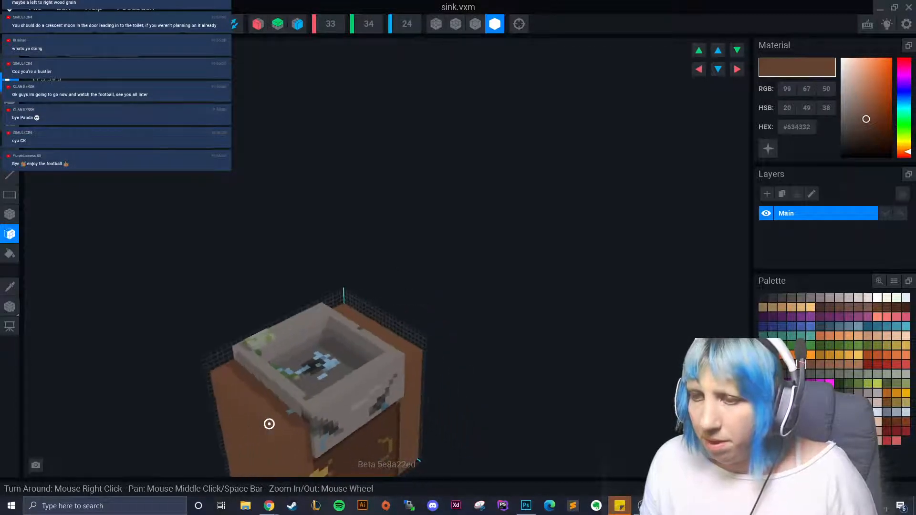
# - Sample the basin's grey and orbit around the sink to an upright front view
pyautogui.click(10, 286)
pyautogui.click(272, 385)
pyautogui.moveTo(272, 385)
pyautogui.mouseDown(button='right')
pyautogui.moveTo(245, 402)
pyautogui.moveTo(236, 385)
pyautogui.moveTo(280, 388)
pyautogui.mouseUp(button='right')
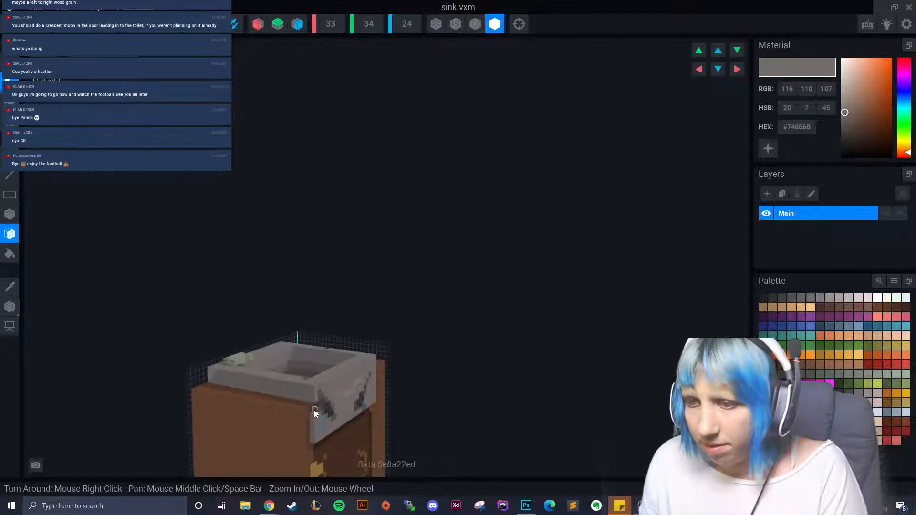
pyautogui.moveTo(275, 392); pyautogui.dragTo(257, 384, button='right')
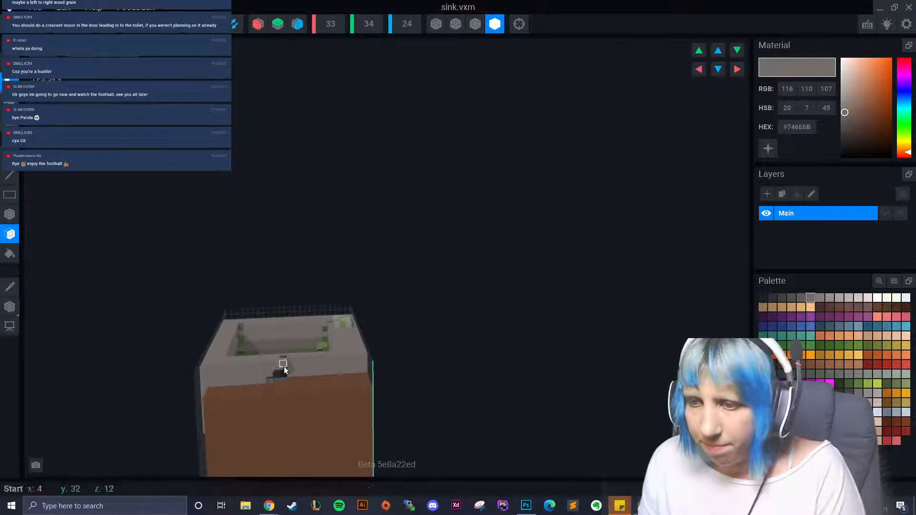
pyautogui.moveTo(314, 396); pyautogui.dragTo(296, 380, button='right')
pyautogui.click(9, 214)
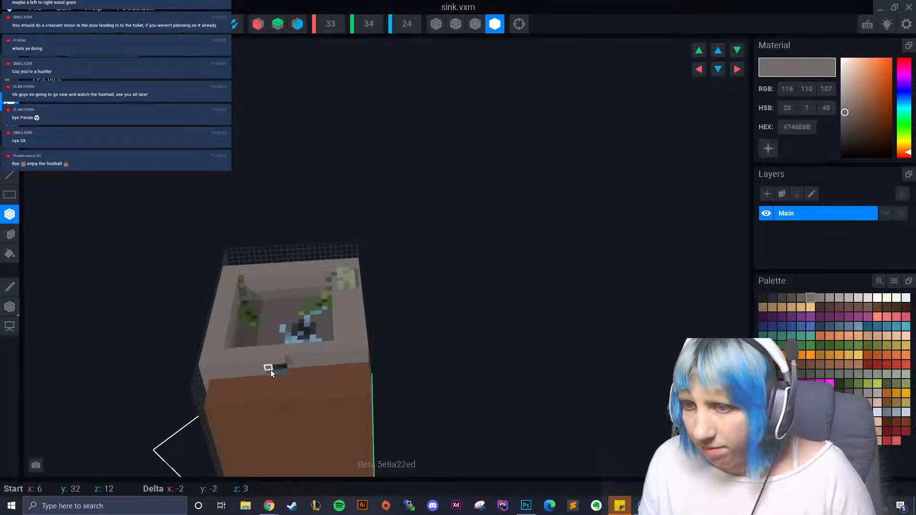
pyautogui.moveTo(270, 370)
pyautogui.mouseDown(button='right')
pyautogui.moveTo(273, 403)
pyautogui.moveTo(263, 369)
pyautogui.mouseUp(button='right')
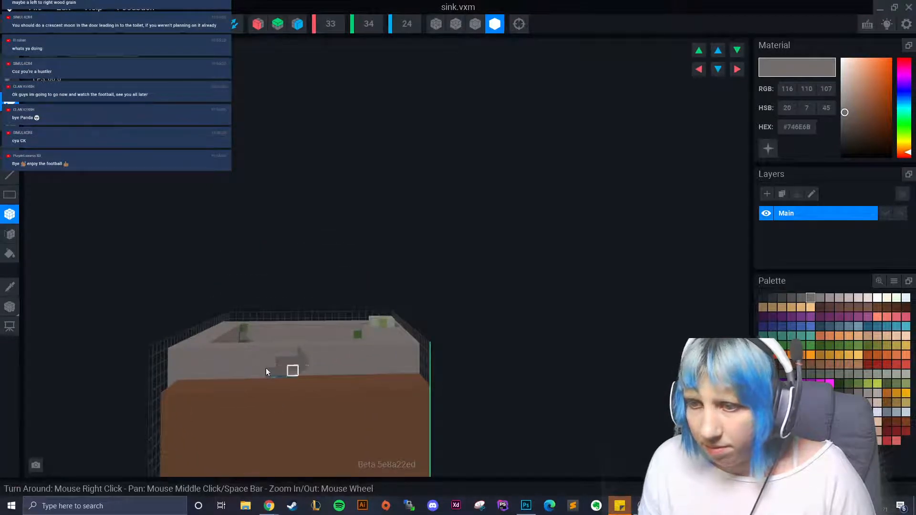
pyautogui.click(11, 233)
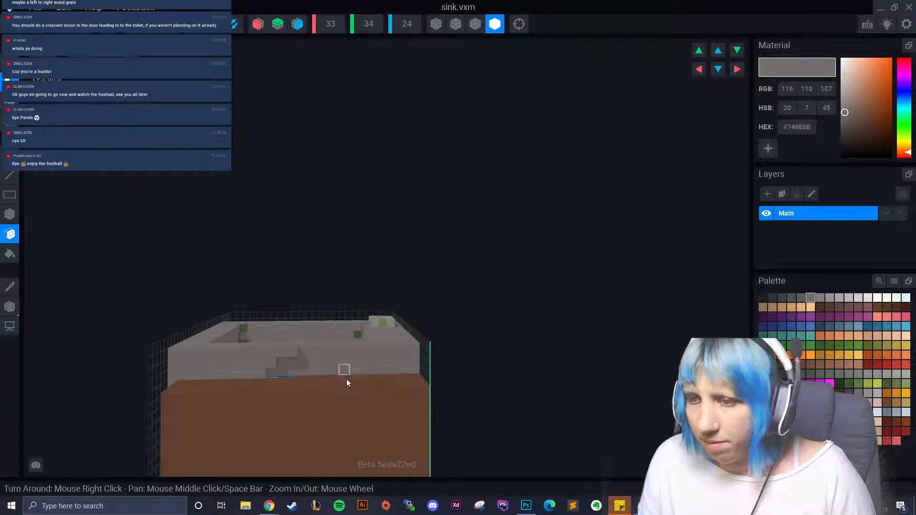
pyautogui.moveTo(334, 365); pyautogui.dragTo(292, 367, button='right')
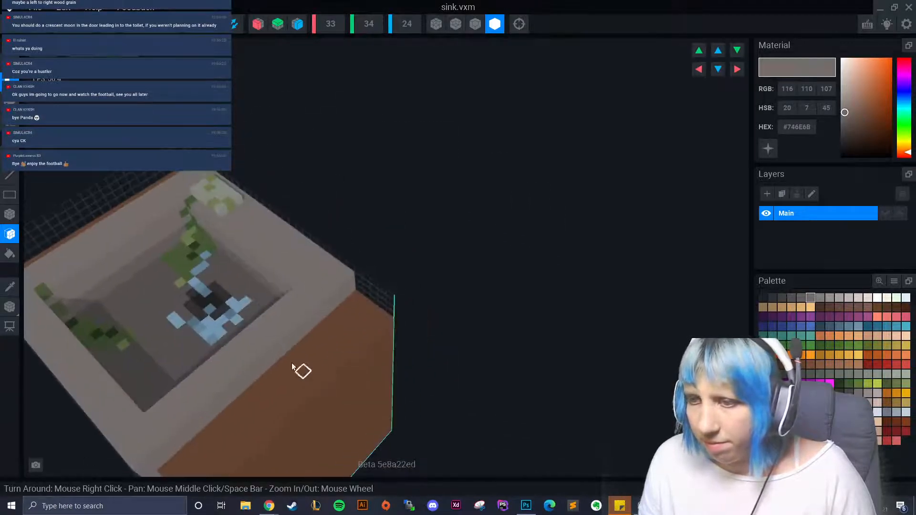
pyautogui.scroll(-3, 253, 331)
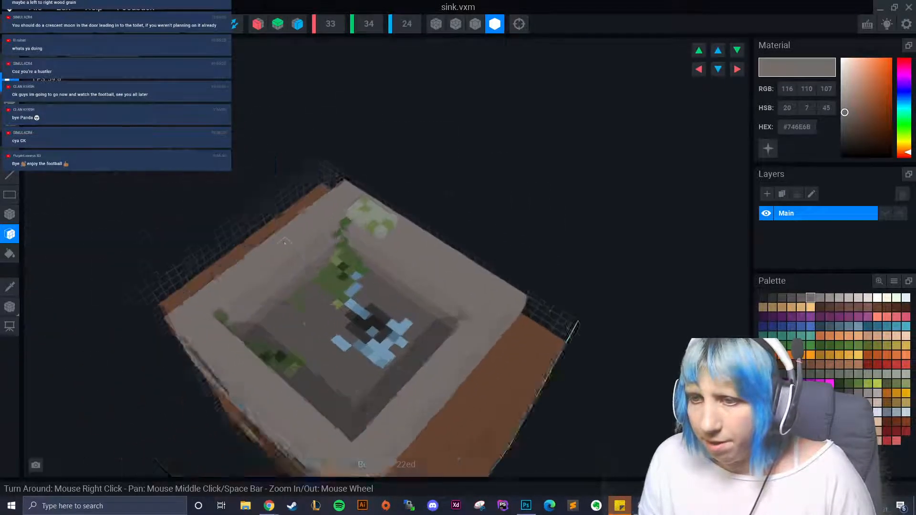
pyautogui.moveTo(254, 331); pyautogui.dragTo(342, 293, button='right')
# - Turn on black edge outlines and sample the dark grey grime colour
pyautogui.click(475, 23)
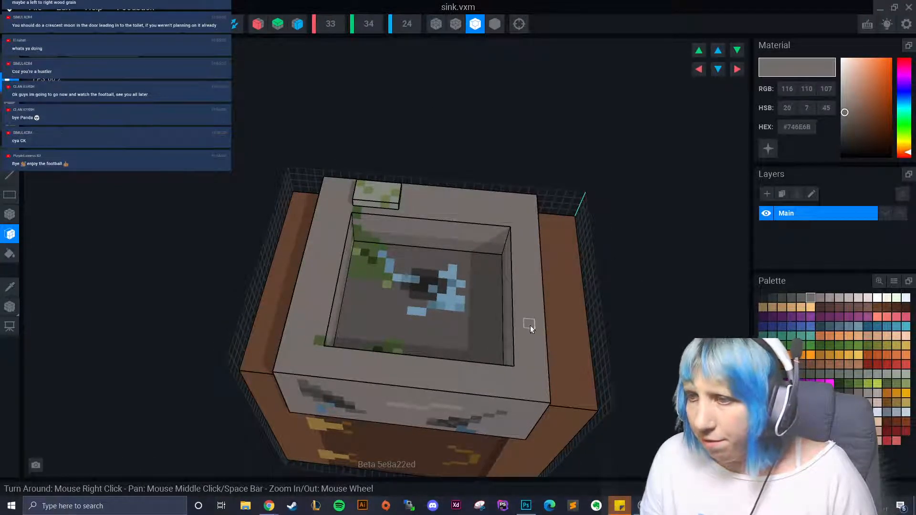
pyautogui.moveTo(528, 333); pyautogui.dragTo(400, 406, button='right')
pyautogui.click(10, 287)
pyautogui.click(241, 344)
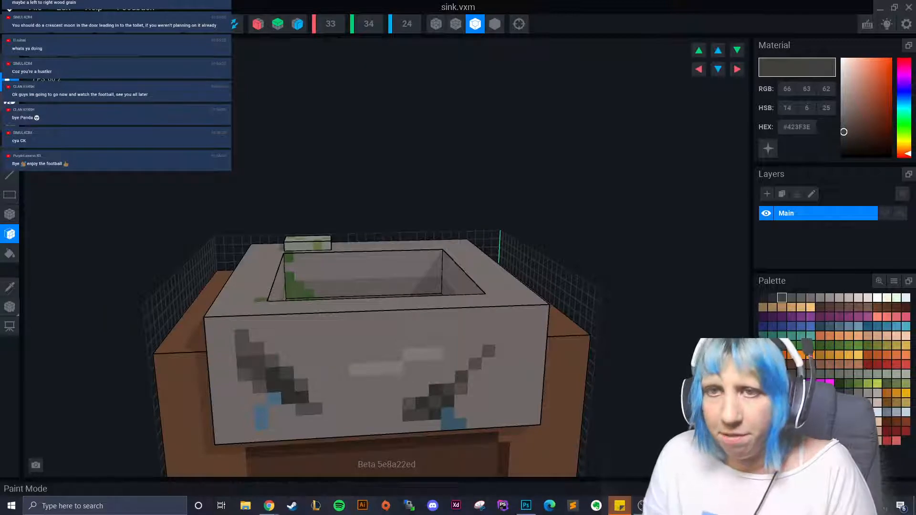
# - Paint dark grey grime voxels across the rim corner and its front face
pyautogui.click(10, 214)
pyautogui.moveTo(108, 336); pyautogui.dragTo(225, 286, button='right')
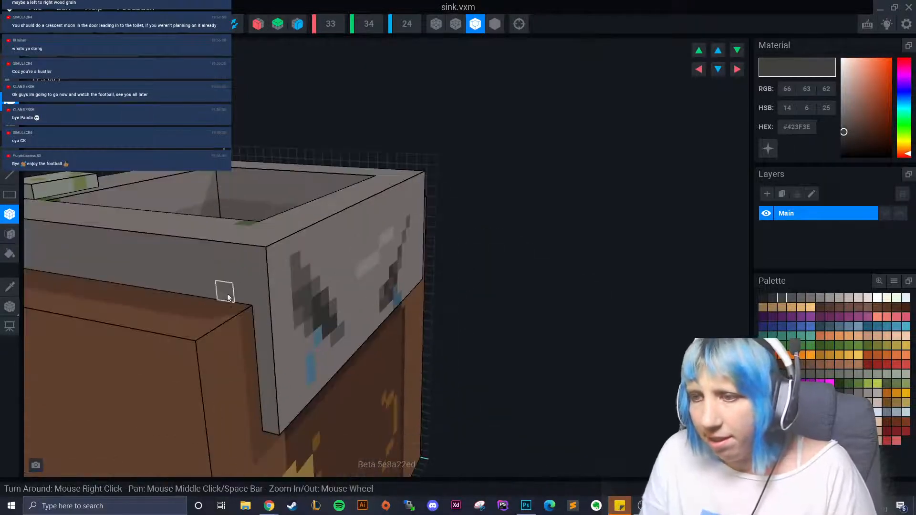
pyautogui.click(259, 292)
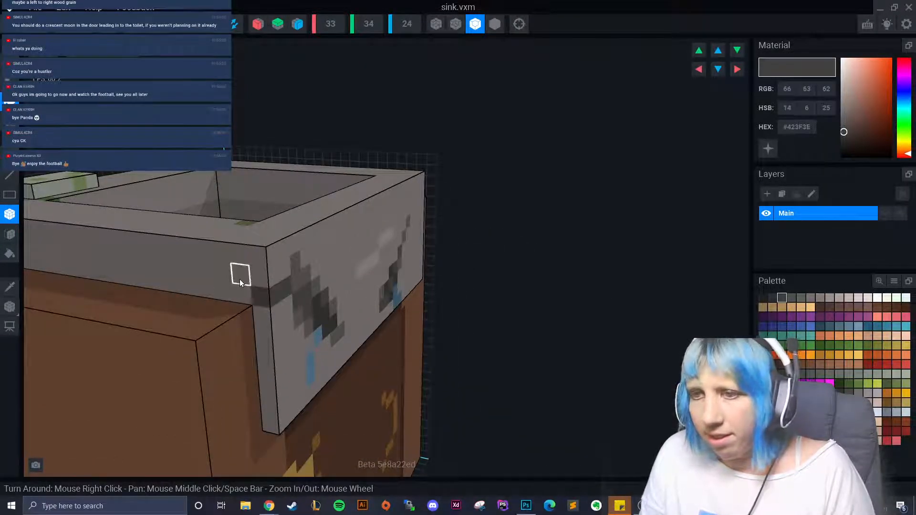
pyautogui.click(241, 273)
pyautogui.keyDown('alt'); pyautogui.click(253, 291); pyautogui.keyUp('alt')
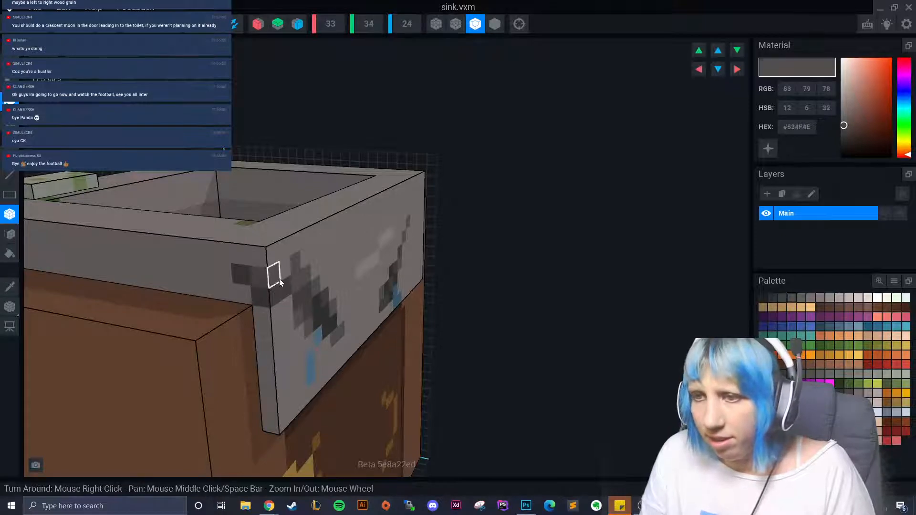
pyautogui.click(216, 290)
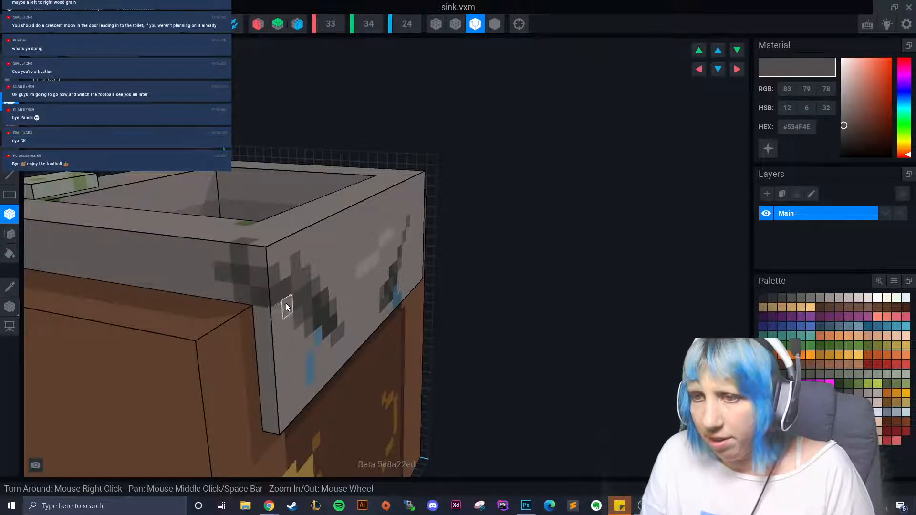
# - Extend a diagonal grime stripe on the front and add a T-shaped #423F3E patch on the ledge
pyautogui.moveTo(286, 303); pyautogui.dragTo(330, 359, button='right')
pyautogui.scroll(-3, 228, 324)
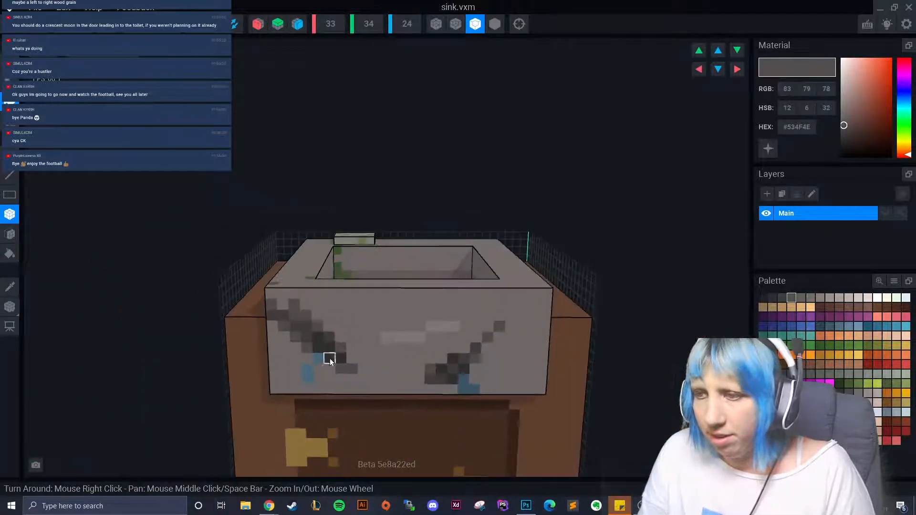
pyautogui.click(475, 348)
pyautogui.click(487, 340)
pyautogui.moveTo(204, 342); pyautogui.dragTo(406, 329, button='right')
pyautogui.moveTo(366, 338); pyautogui.dragTo(407, 324)
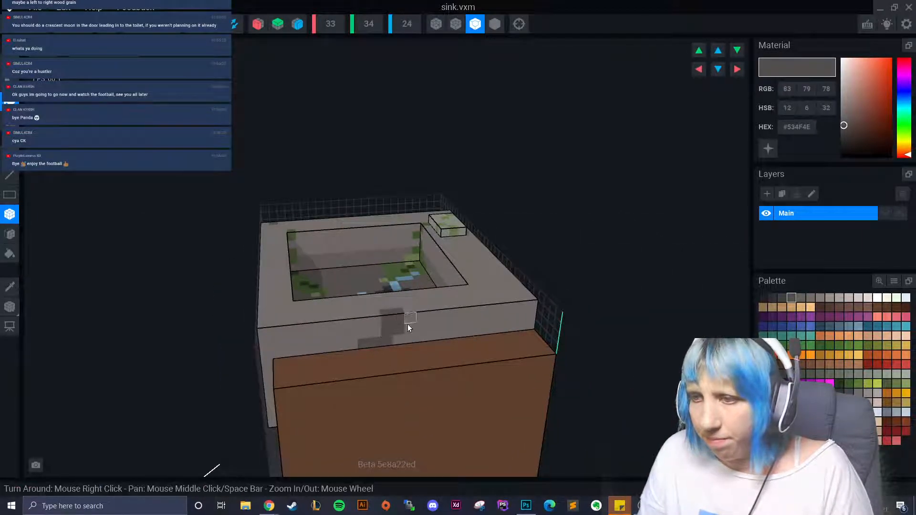
pyautogui.click(782, 298)
pyautogui.click(378, 333)
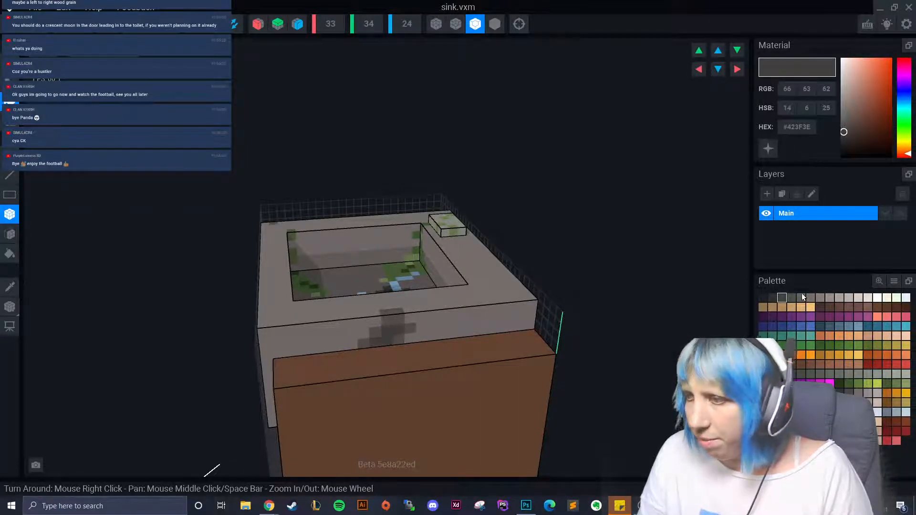
# - Darken the ledge stain's centre with #1F1F1F and add a blue-grey drip beneath it
pyautogui.click(766, 297)
pyautogui.click(387, 342)
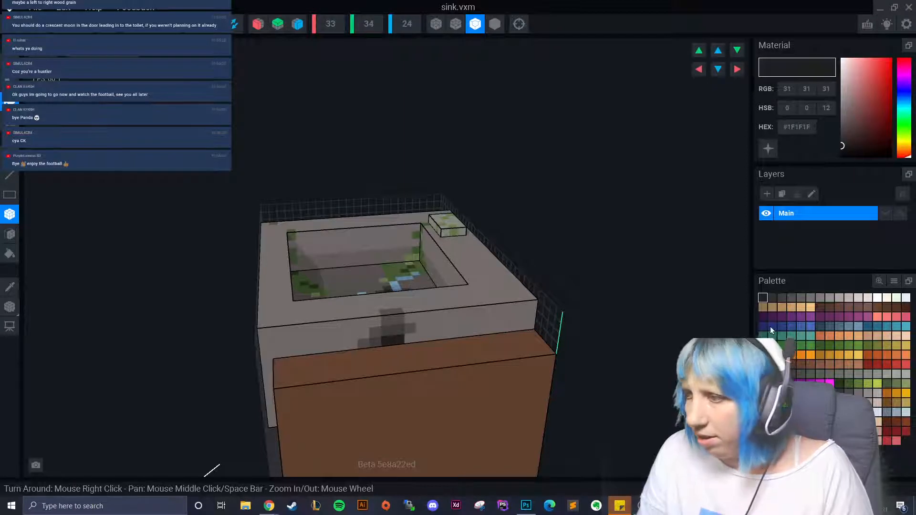
pyautogui.click(848, 327)
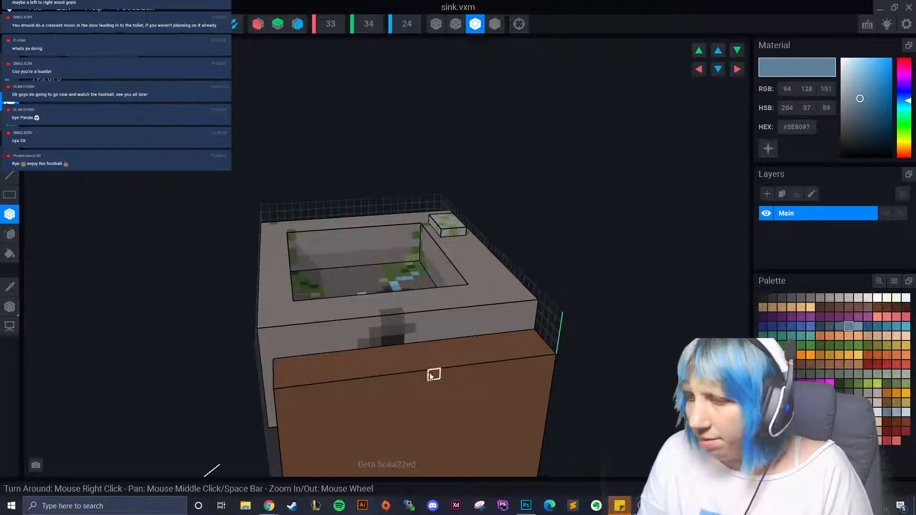
pyautogui.click(839, 326)
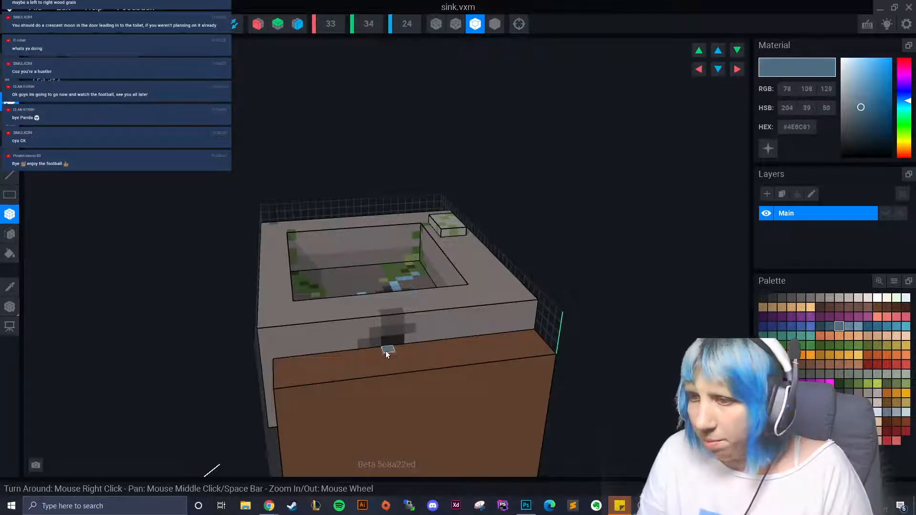
pyautogui.click(369, 359)
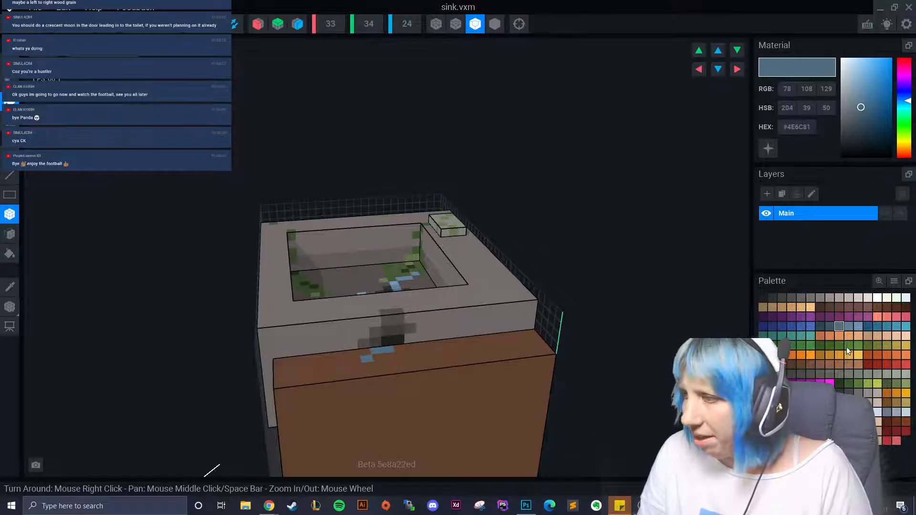
# - Add a dark green #3C562D moss voxel on the rim
pyautogui.click(849, 384)
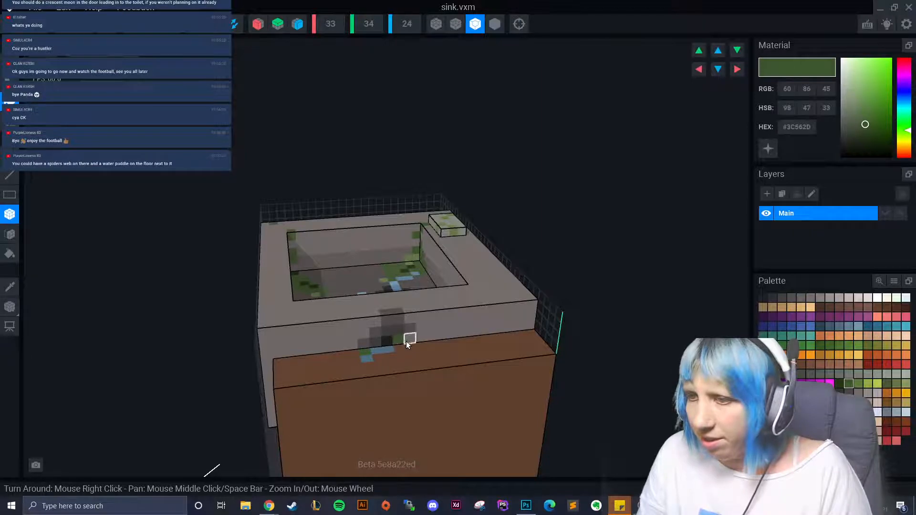
pyautogui.scroll(-1, 395, 375)
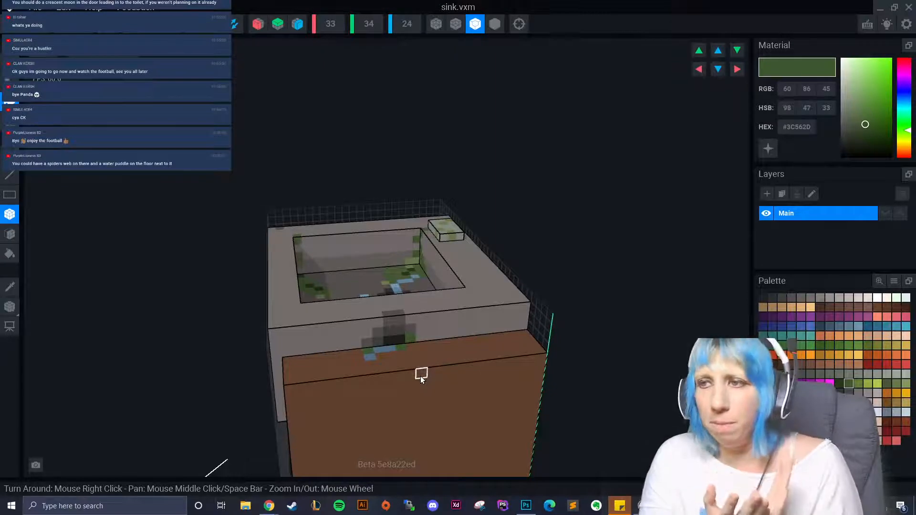
pyautogui.moveTo(420, 376); pyautogui.dragTo(374, 372, button='right')
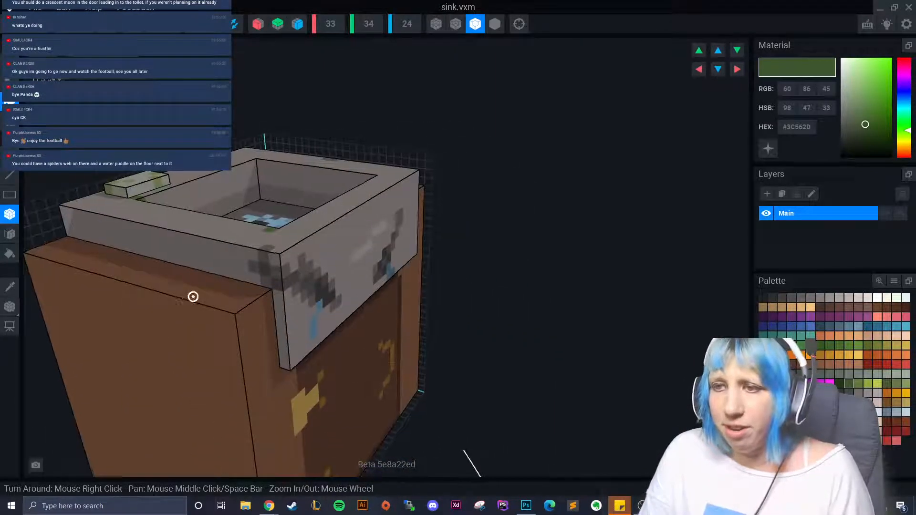
pyautogui.scroll(2, 251, 274)
pyautogui.click(251, 274)
# - Paint green moss voxels along the rim and the cabinet's top edge, switching between lighter and darker greens
pyautogui.click(213, 270)
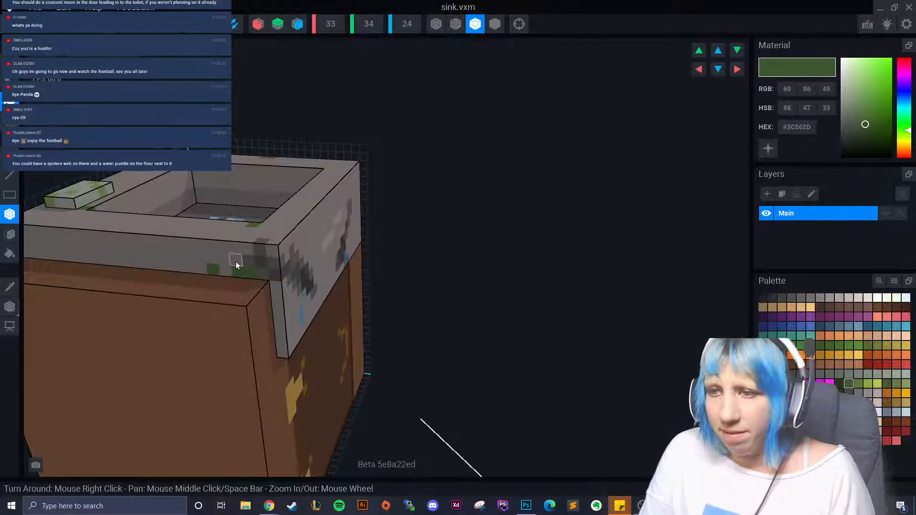
pyautogui.moveTo(229, 285)
pyautogui.mouseDown()
pyautogui.moveTo(237, 285)
pyautogui.moveTo(198, 298)
pyautogui.mouseUp()
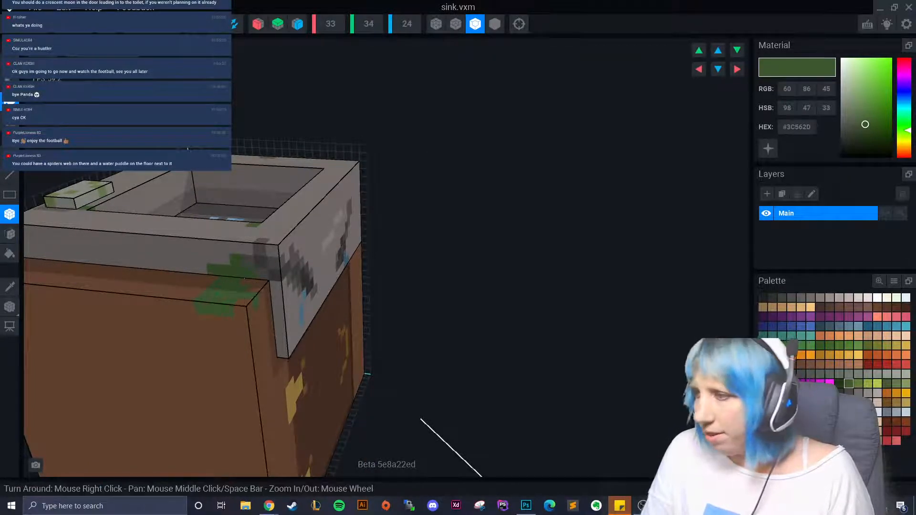
pyautogui.click(859, 384)
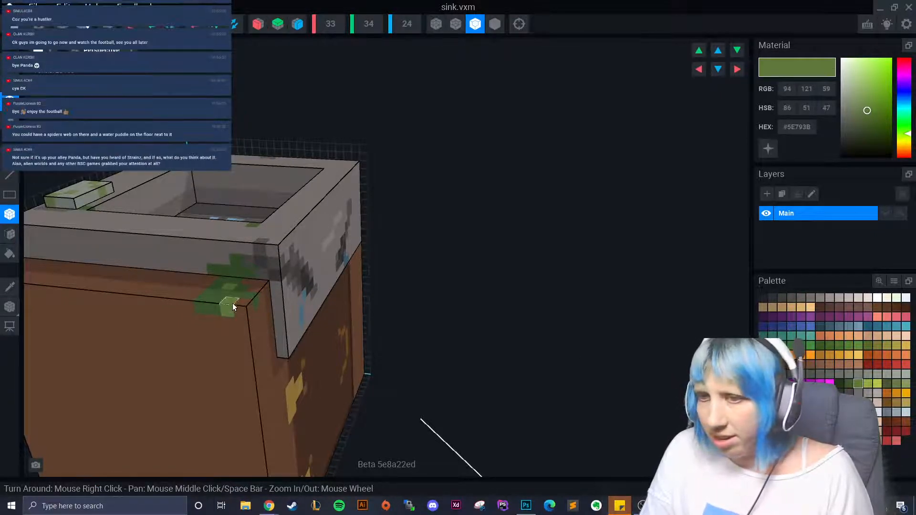
pyautogui.click(840, 384)
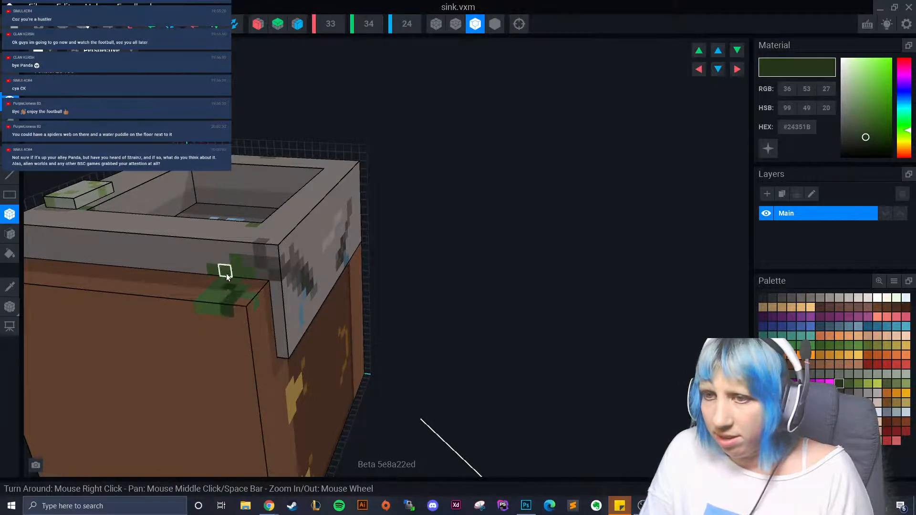
# - Add a blue-grey #4E6C81 voxel in the moss corner, then sample the brown cabinet colour #634332
pyautogui.click(837, 327)
pyautogui.click(240, 298)
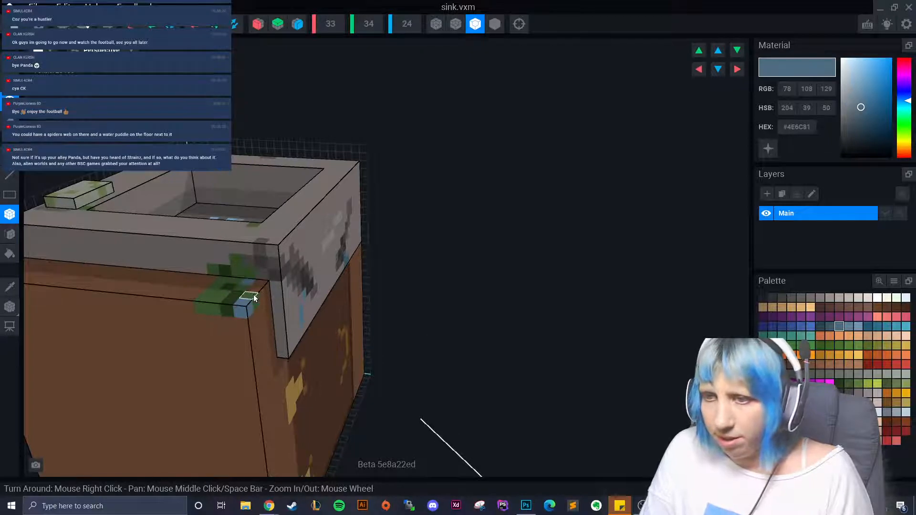
pyautogui.moveTo(207, 319); pyautogui.dragTo(182, 347, button='right')
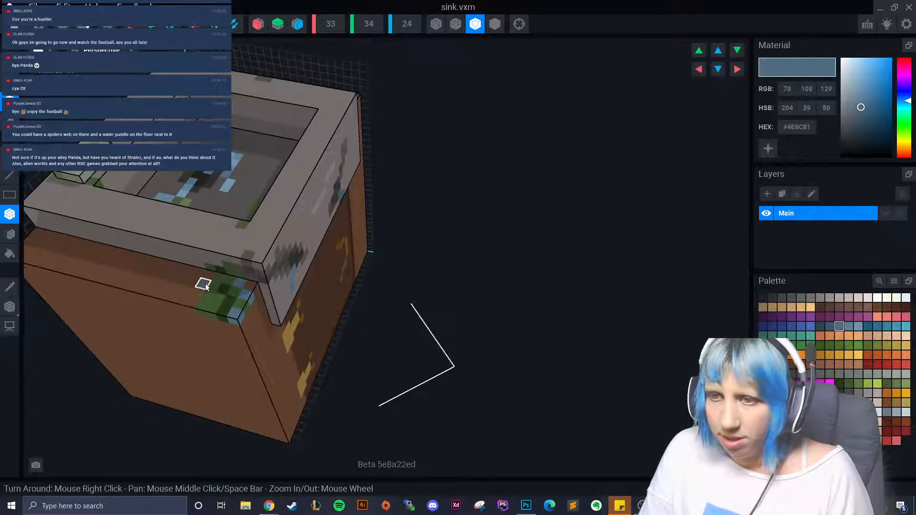
pyautogui.keyDown('alt'); pyautogui.click(175, 305); pyautogui.keyUp('alt')
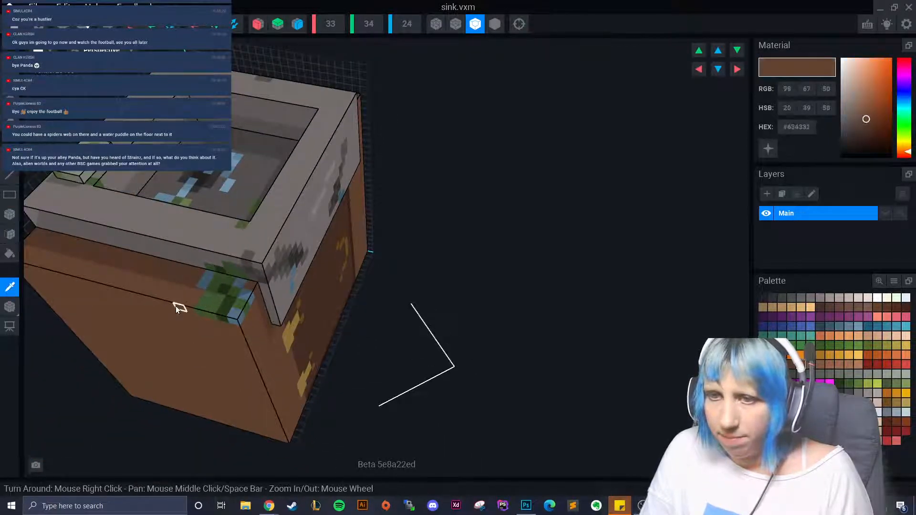
pyautogui.moveTo(210, 313); pyautogui.dragTo(230, 402, button='right')
pyautogui.scroll(-5, 215, 399)
pyautogui.scroll(2, 243, 405)
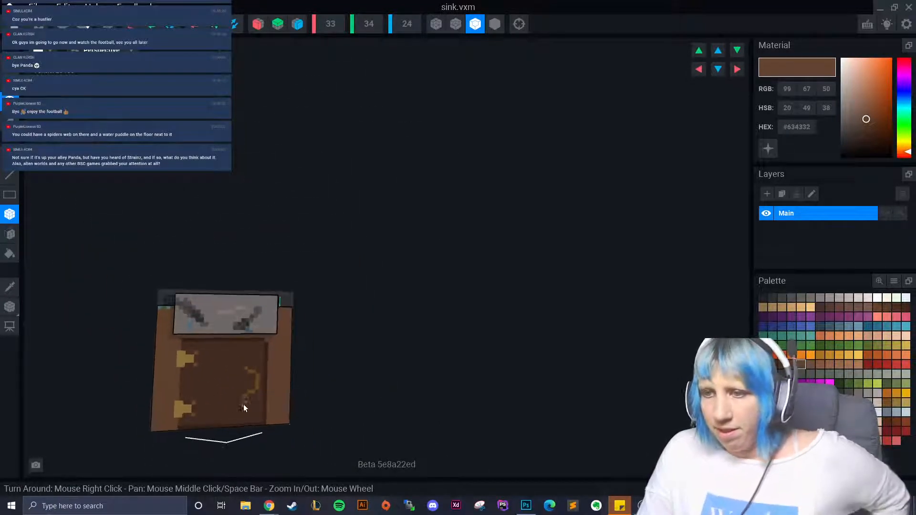
pyautogui.scroll(5, 204, 398)
pyautogui.moveTo(202, 338); pyautogui.dragTo(188, 362, button='right')
pyautogui.scroll(-3, 167, 331)
pyautogui.scroll(-3, 188, 362)
pyautogui.scroll(3, 198, 371)
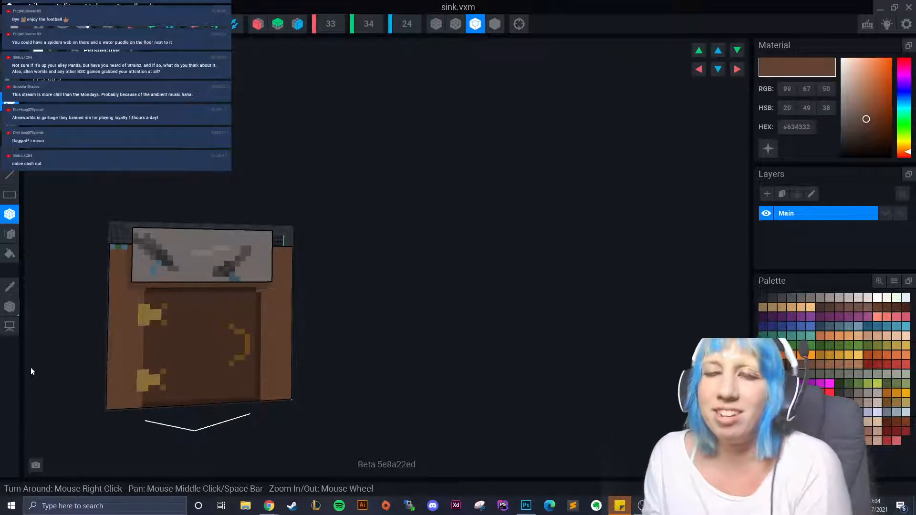
pyautogui.moveTo(30, 371); pyautogui.dragTo(263, 390, button='right')
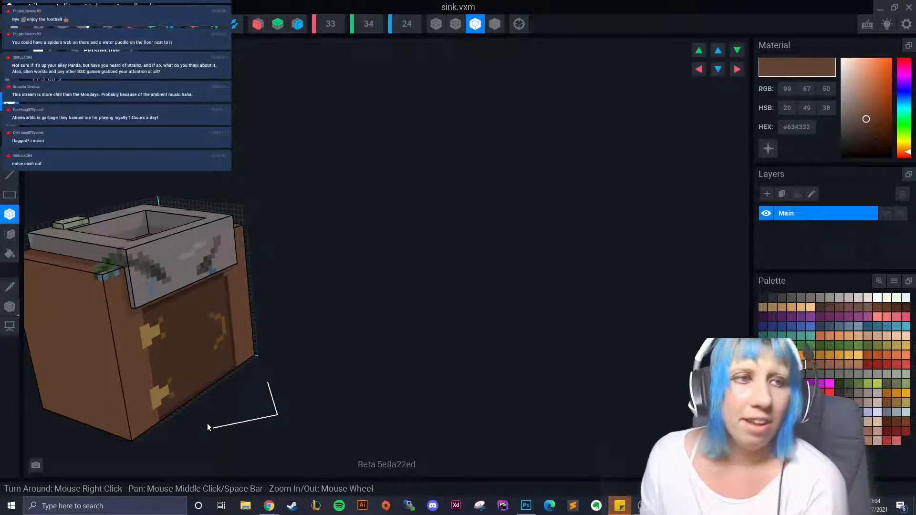
pyautogui.moveTo(122, 432); pyautogui.dragTo(307, 345, button='right')
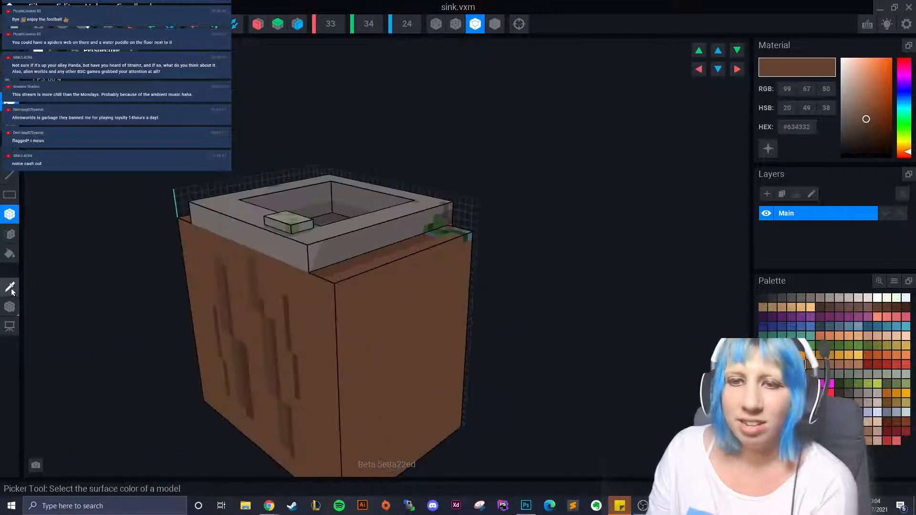
# - Sample dark brown #54382A and paint wood-grain streaks down the side panel, undoing one too-wide strip
pyautogui.click(9, 287)
pyautogui.moveTo(105, 310); pyautogui.dragTo(218, 320, button='right')
pyautogui.click(258, 355)
pyautogui.moveTo(279, 379)
pyautogui.mouseDown(button='right')
pyautogui.moveTo(124, 377)
pyautogui.moveTo(225, 312)
pyautogui.mouseUp(button='right')
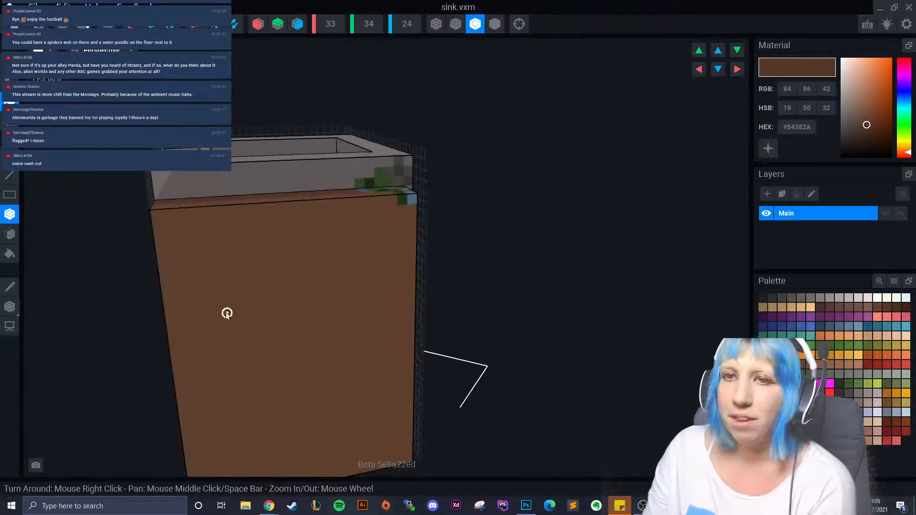
pyautogui.moveTo(234, 236)
pyautogui.mouseDown()
pyautogui.moveTo(229, 269)
pyautogui.moveTo(275, 421)
pyautogui.mouseUp()
pyautogui.moveTo(275, 421); pyautogui.dragTo(235, 352, button='right')
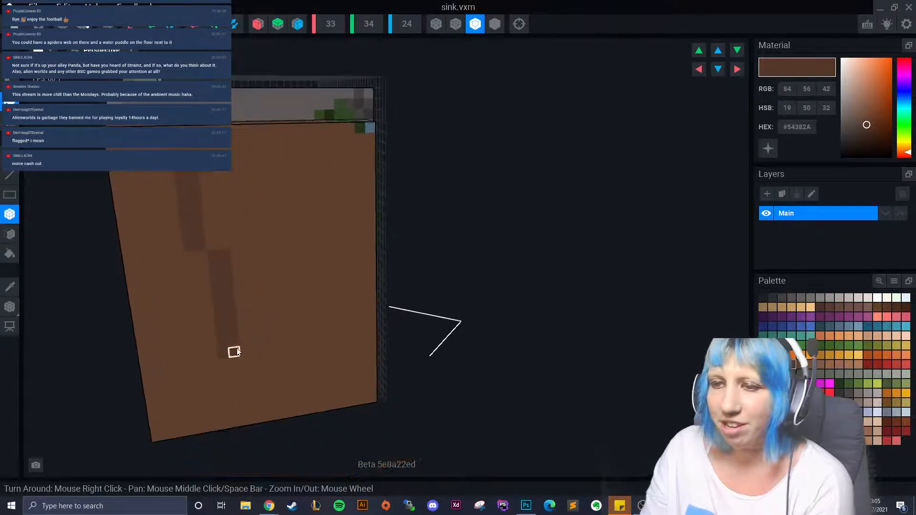
pyautogui.moveTo(213, 364)
pyautogui.mouseDown()
pyautogui.moveTo(210, 393)
pyautogui.moveTo(226, 381)
pyautogui.moveTo(216, 383)
pyautogui.mouseUp()
pyautogui.hotkey('ctrl', 'z')
# - Paint more dark streaks on the side panel's right part and down the cabinet's left face
pyautogui.moveTo(273, 139)
pyautogui.mouseDown()
pyautogui.moveTo(297, 215)
pyautogui.moveTo(296, 352)
pyautogui.moveTo(287, 380)
pyautogui.mouseUp()
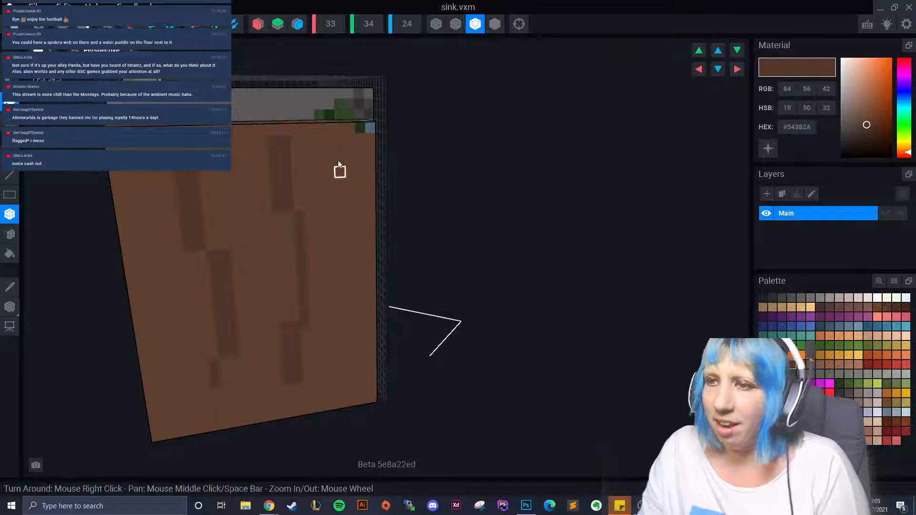
pyautogui.moveTo(340, 184); pyautogui.dragTo(352, 243)
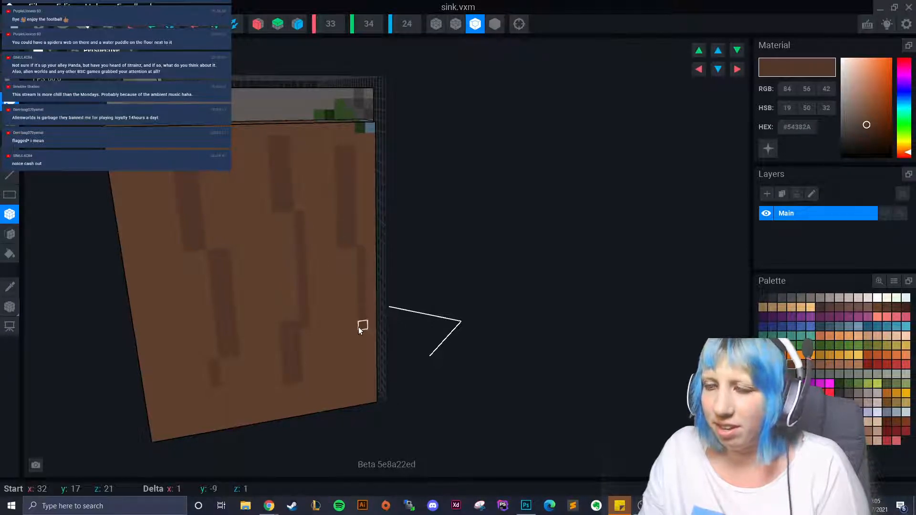
pyautogui.moveTo(358, 328); pyautogui.dragTo(337, 340, button='right')
pyautogui.scroll(-2, 337, 340)
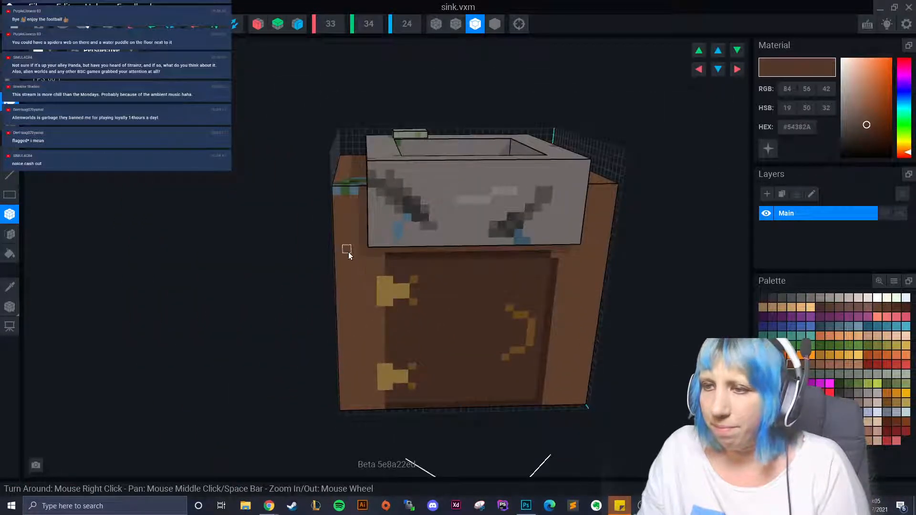
pyautogui.moveTo(353, 253)
pyautogui.mouseDown()
pyautogui.moveTo(352, 323)
pyautogui.moveTo(362, 350)
pyautogui.mouseUp()
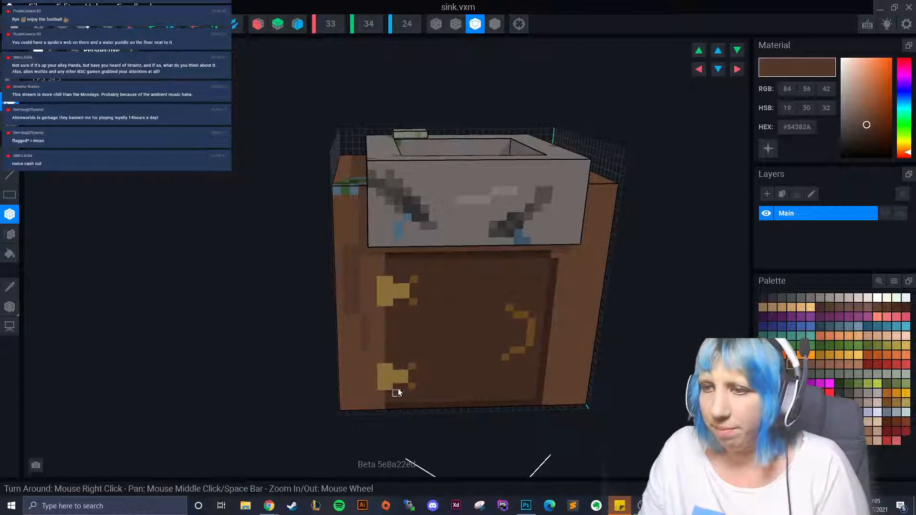
# - Add several more dark vertical wood-grain streaks across the side panel
pyautogui.moveTo(363, 351); pyautogui.dragTo(454, 239, button='right')
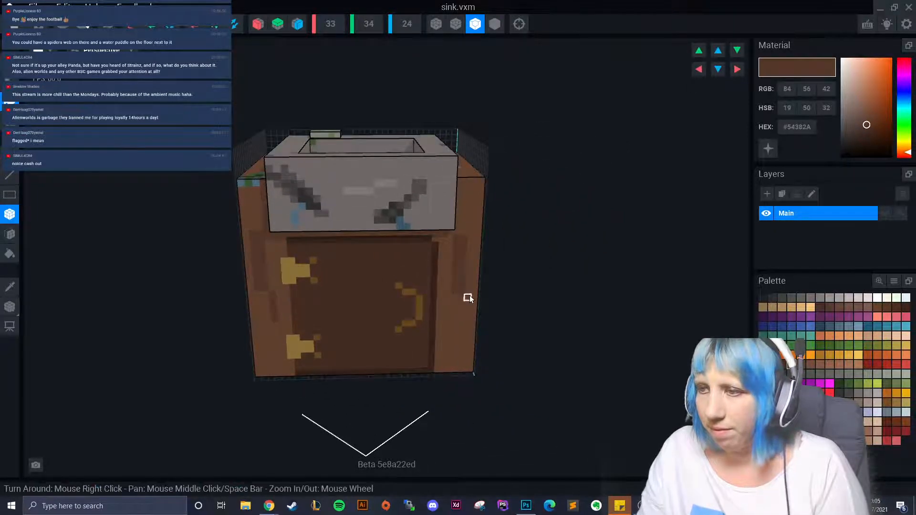
pyautogui.moveTo(467, 331); pyautogui.dragTo(468, 329, button='right')
pyautogui.moveTo(510, 211)
pyautogui.mouseDown()
pyautogui.moveTo(522, 273)
pyautogui.moveTo(512, 273)
pyautogui.moveTo(518, 343)
pyautogui.mouseUp()
pyautogui.moveTo(575, 192)
pyautogui.mouseDown()
pyautogui.moveTo(589, 331)
pyautogui.moveTo(591, 317)
pyautogui.mouseUp()
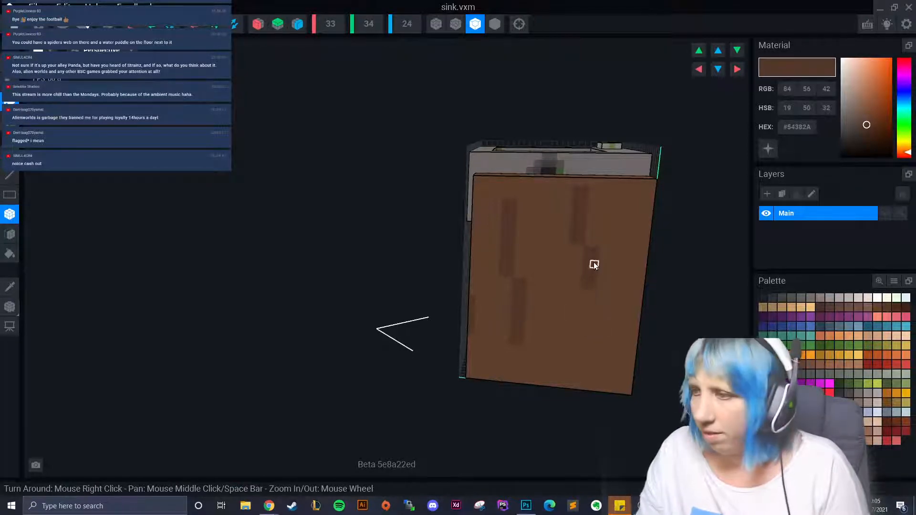
pyautogui.moveTo(586, 250); pyautogui.dragTo(593, 363)
pyautogui.moveTo(547, 275)
pyautogui.mouseDown()
pyautogui.moveTo(545, 320)
pyautogui.moveTo(558, 326)
pyautogui.mouseUp()
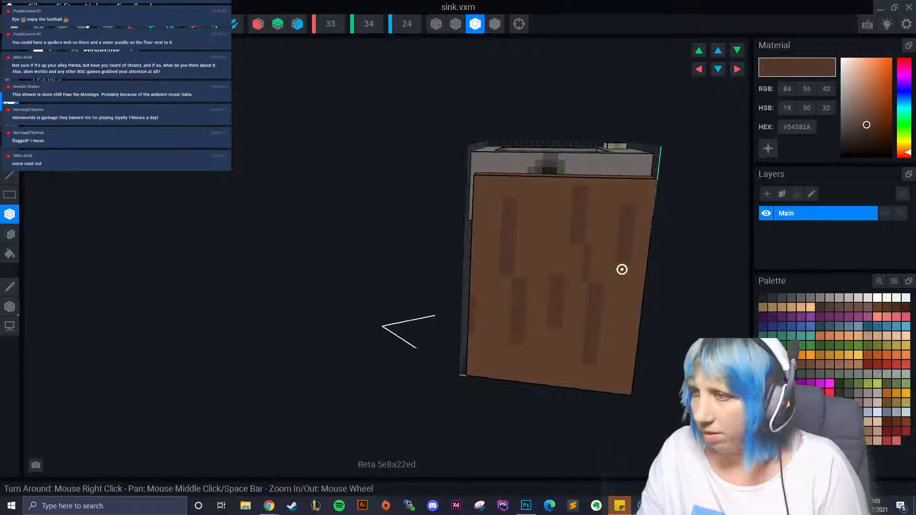
pyautogui.moveTo(622, 268); pyautogui.dragTo(628, 300, button='right')
pyautogui.moveTo(628, 301); pyautogui.dragTo(639, 367)
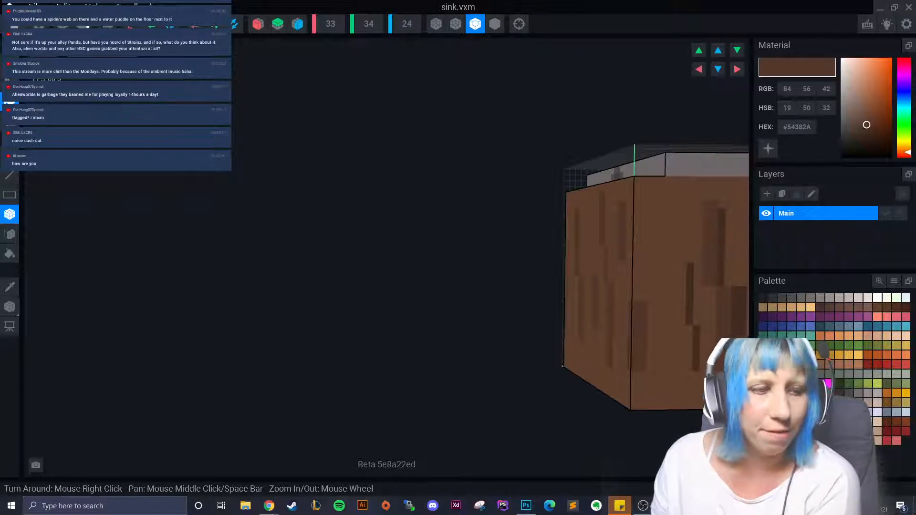
pyautogui.moveTo(383, 378); pyautogui.dragTo(620, 268, button='right')
pyautogui.scroll(10, 620, 268)
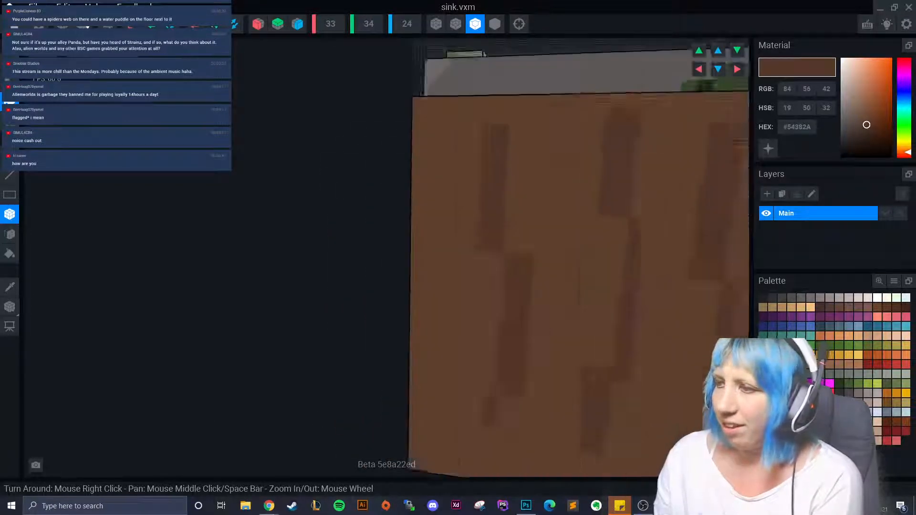
pyautogui.scroll(-10, 376, 342)
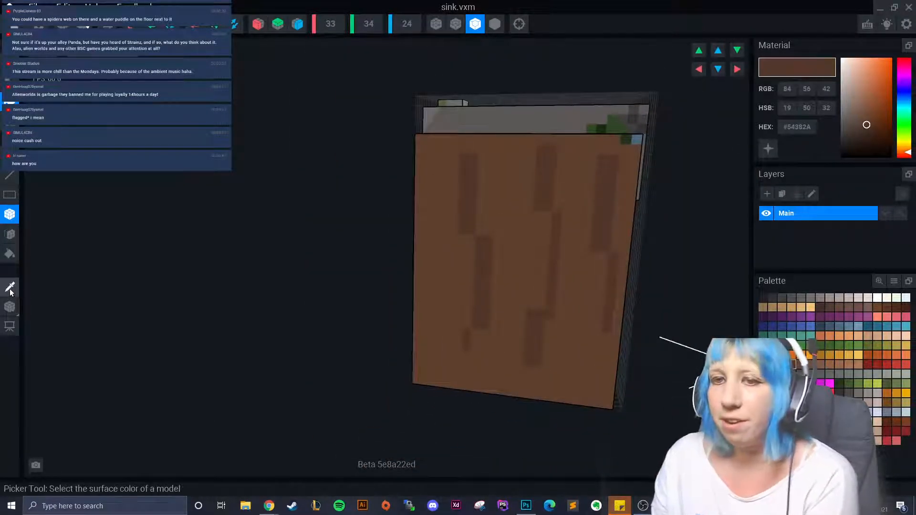
# - Sample the darker brown #452E22 from a streak and paint darker streaks down the panel
pyautogui.click(10, 288)
pyautogui.moveTo(334, 295); pyautogui.dragTo(475, 300, button='right')
pyautogui.click(375, 251)
pyautogui.moveTo(400, 284); pyautogui.dragTo(372, 267, button='right')
pyautogui.moveTo(336, 133)
pyautogui.mouseDown()
pyautogui.moveTo(331, 224)
pyautogui.moveTo(346, 241)
pyautogui.moveTo(370, 348)
pyautogui.moveTo(342, 382)
pyautogui.mouseUp()
pyautogui.moveTo(342, 382); pyautogui.dragTo(330, 209, button='right')
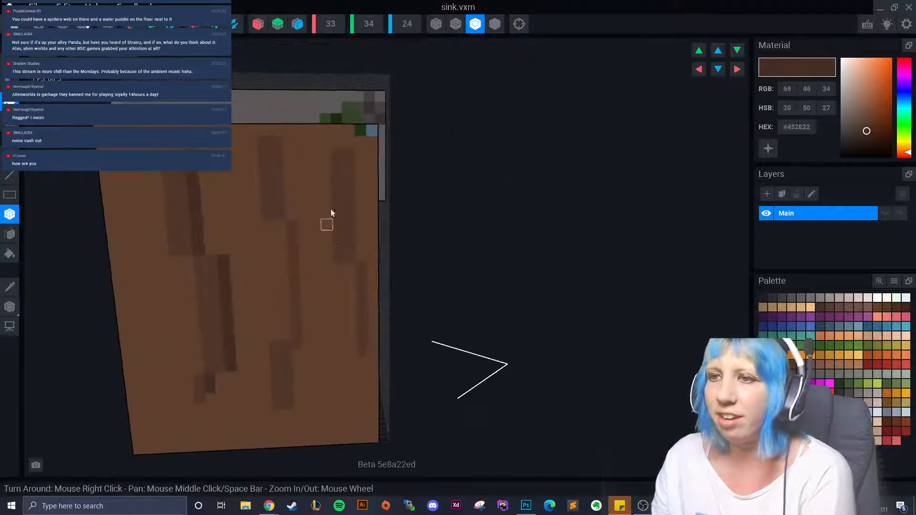
pyautogui.moveTo(288, 148)
pyautogui.mouseDown()
pyautogui.moveTo(285, 209)
pyautogui.moveTo(305, 247)
pyautogui.moveTo(299, 405)
pyautogui.mouseUp()
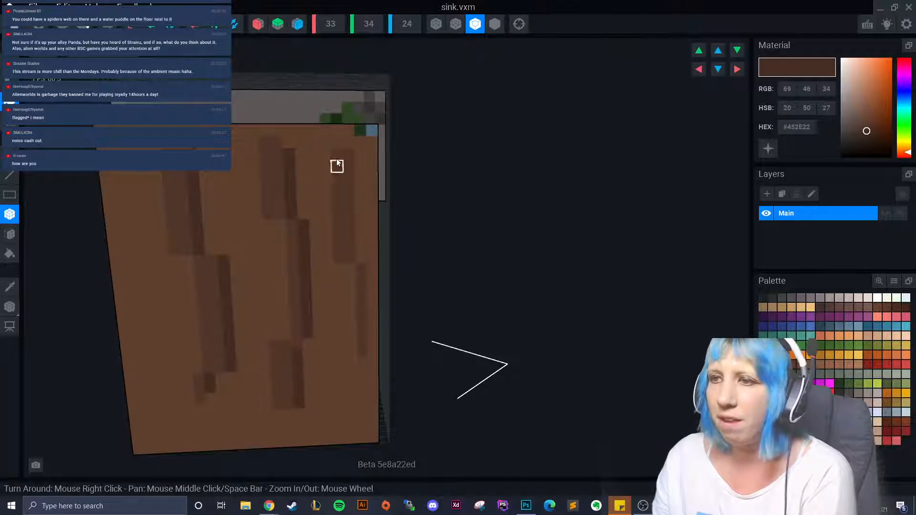
pyautogui.moveTo(359, 167); pyautogui.dragTo(359, 261)
# - Paint dark streaks down the cabinet front's left and right edges
pyautogui.moveTo(359, 261); pyautogui.dragTo(357, 274, button='right')
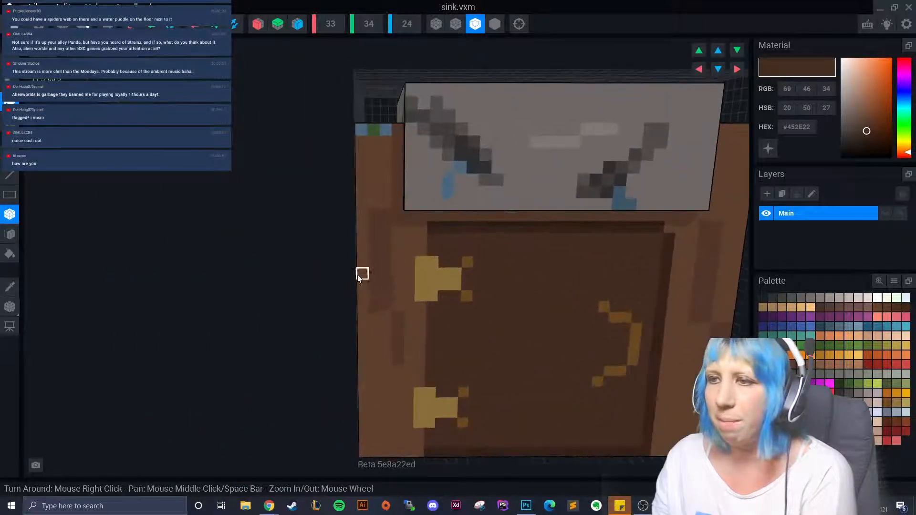
pyautogui.moveTo(394, 217); pyautogui.dragTo(396, 255)
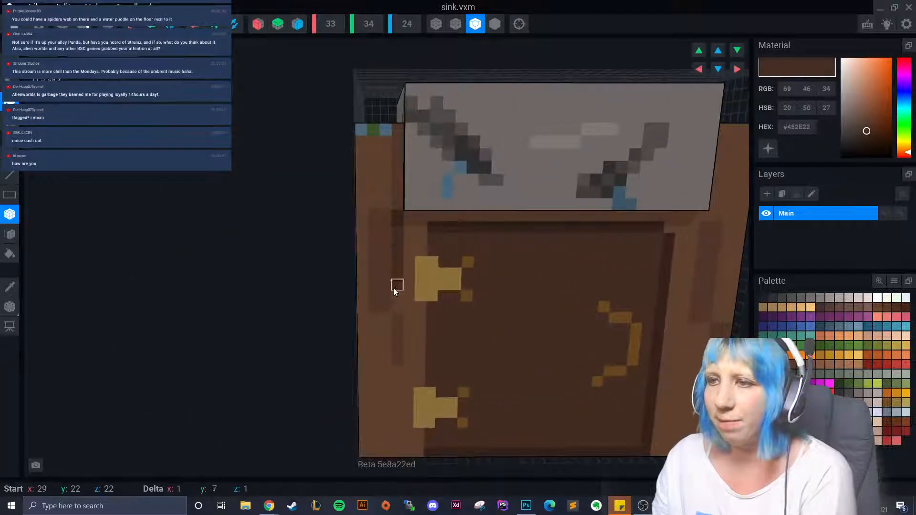
pyautogui.moveTo(394, 288); pyautogui.dragTo(394, 289)
pyautogui.moveTo(401, 303)
pyautogui.mouseDown(button='right')
pyautogui.moveTo(363, 314)
pyautogui.moveTo(450, 237)
pyautogui.mouseUp(button='right')
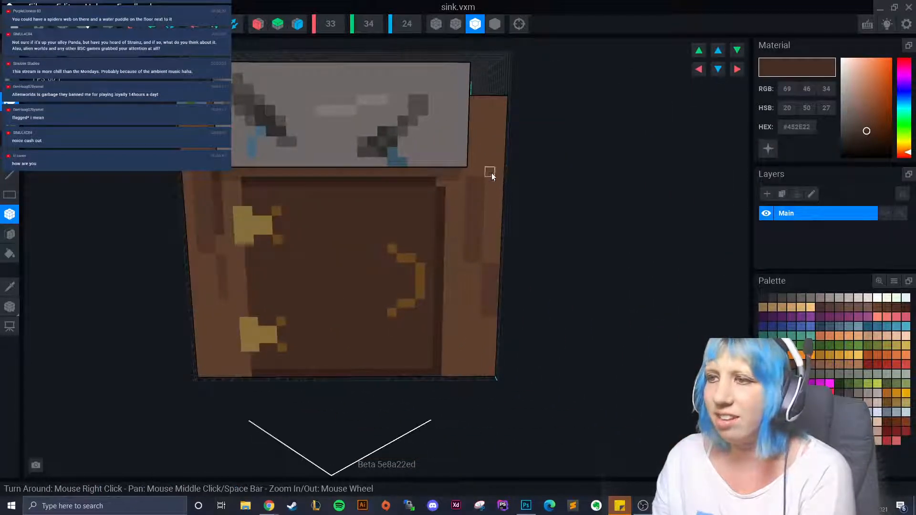
pyautogui.moveTo(492, 172); pyautogui.dragTo(485, 257)
# - Cover the side panel with more dark vertical wood-grain streaks
pyautogui.moveTo(484, 259); pyautogui.dragTo(510, 267, button='right')
pyautogui.moveTo(508, 269); pyautogui.dragTo(499, 310)
pyautogui.moveTo(499, 310); pyautogui.dragTo(448, 333, button='right')
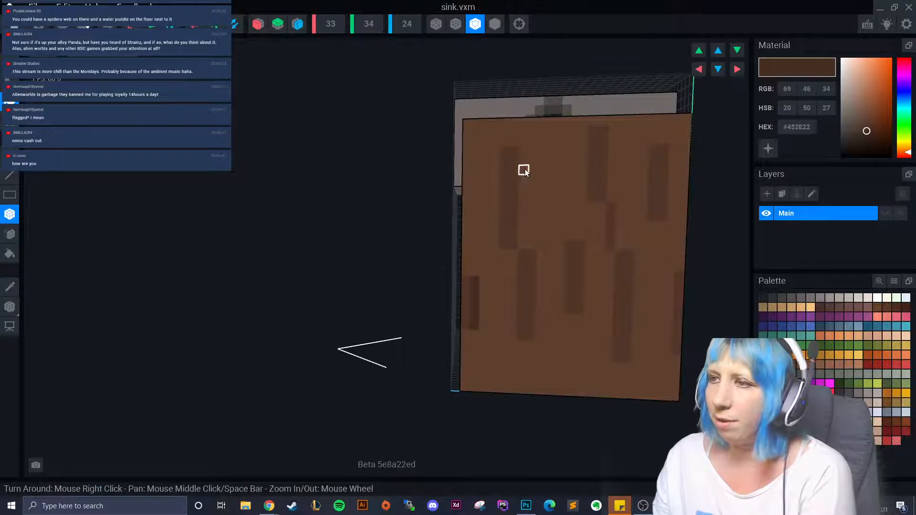
pyautogui.moveTo(525, 171)
pyautogui.mouseDown()
pyautogui.moveTo(519, 246)
pyautogui.moveTo(535, 290)
pyautogui.moveTo(536, 342)
pyautogui.mouseUp()
pyautogui.moveTo(588, 253); pyautogui.dragTo(591, 316)
pyautogui.moveTo(590, 317); pyautogui.dragTo(529, 249, button='right')
pyautogui.moveTo(467, 169)
pyautogui.mouseDown()
pyautogui.moveTo(464, 219)
pyautogui.moveTo(471, 245)
pyautogui.moveTo(482, 247)
pyautogui.moveTo(474, 266)
pyautogui.moveTo(492, 321)
pyautogui.moveTo(491, 384)
pyautogui.mouseUp()
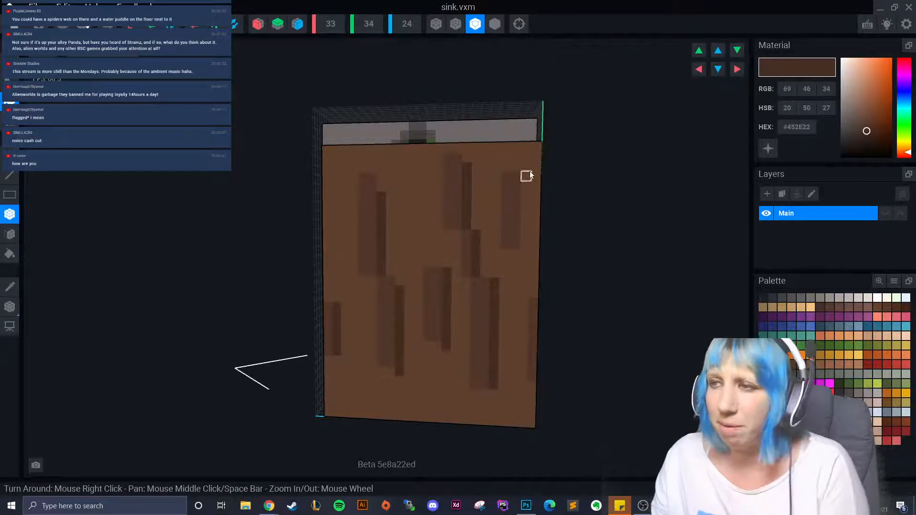
pyautogui.moveTo(526, 167); pyautogui.dragTo(525, 256)
pyautogui.moveTo(523, 277); pyautogui.dragTo(521, 278, button='right')
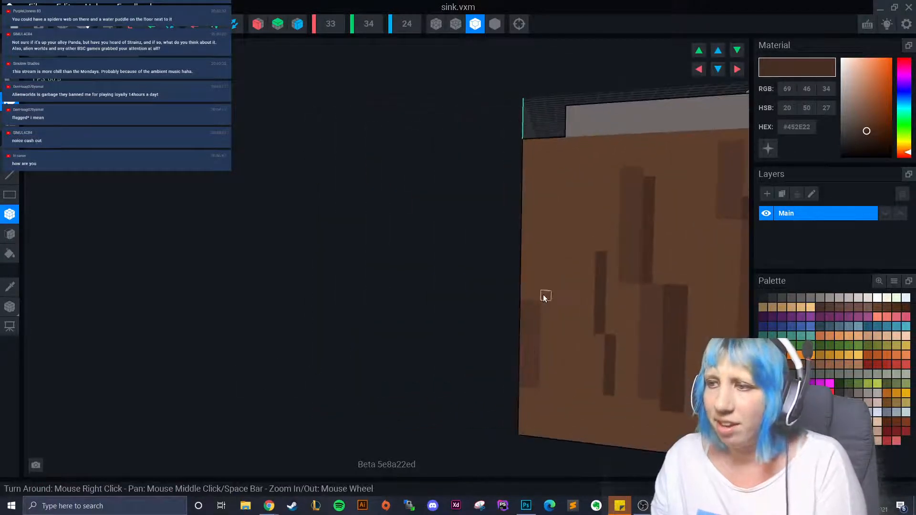
pyautogui.moveTo(545, 297); pyautogui.dragTo(541, 383)
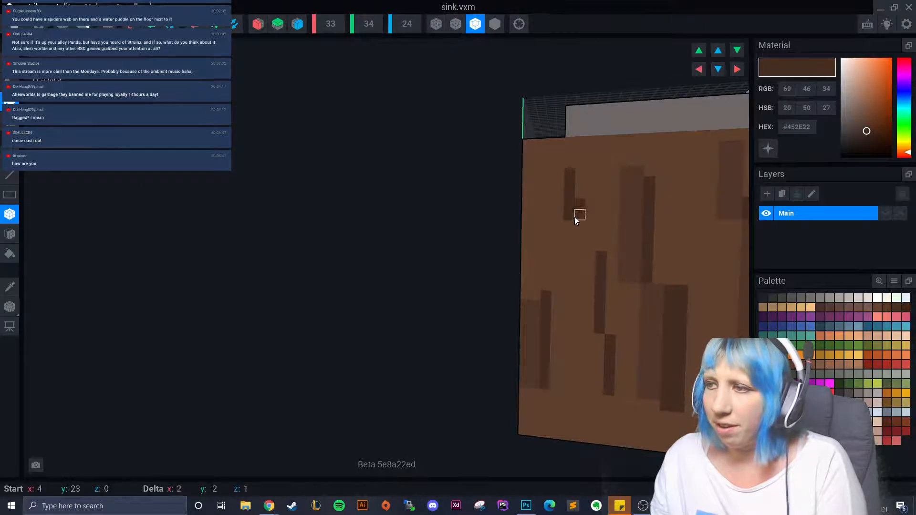
pyautogui.moveTo(582, 215); pyautogui.dragTo(494, 401, button='right')
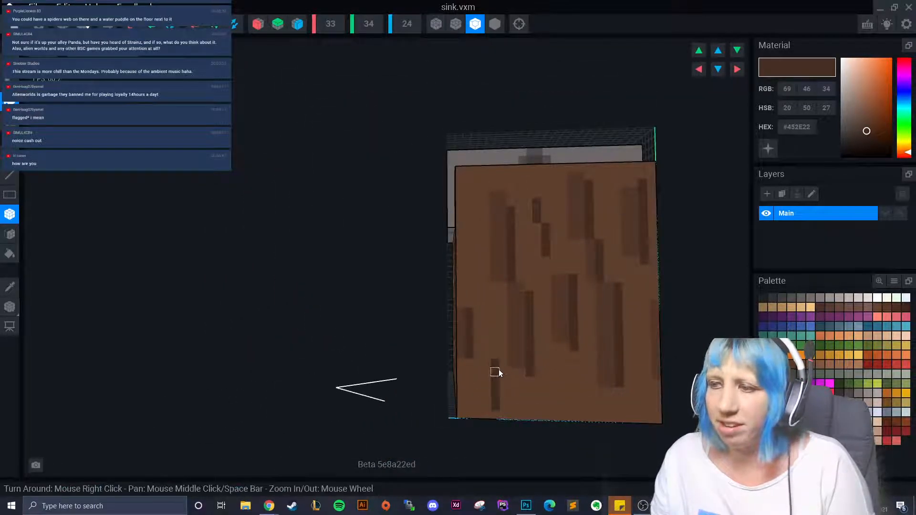
pyautogui.moveTo(499, 380); pyautogui.dragTo(478, 373, button='right')
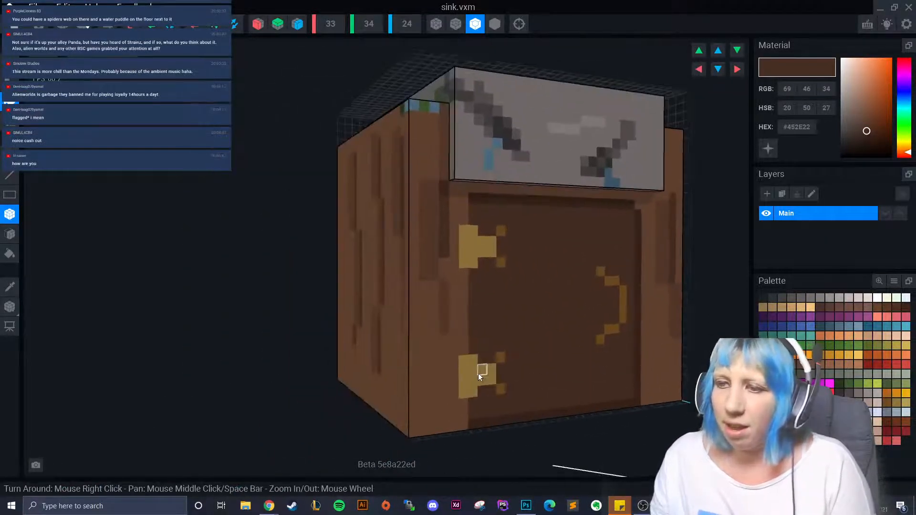
# - Paint long and short dark-brown wood-grain streaks on the opposite side panel
pyautogui.moveTo(412, 365); pyautogui.dragTo(317, 365, button='right')
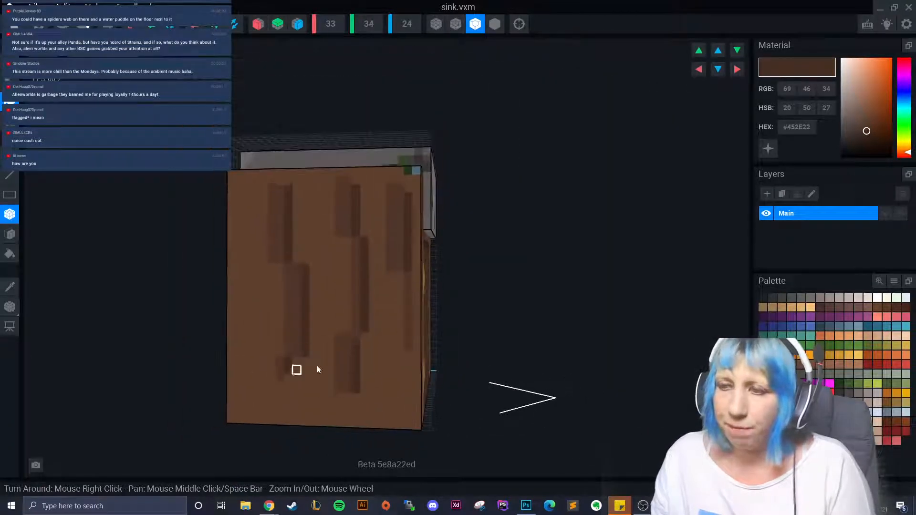
pyautogui.moveTo(399, 322); pyautogui.dragTo(402, 357)
pyautogui.moveTo(245, 314); pyautogui.dragTo(257, 380)
pyautogui.moveTo(334, 257); pyautogui.dragTo(340, 304)
pyautogui.moveTo(378, 378); pyautogui.dragTo(386, 405)
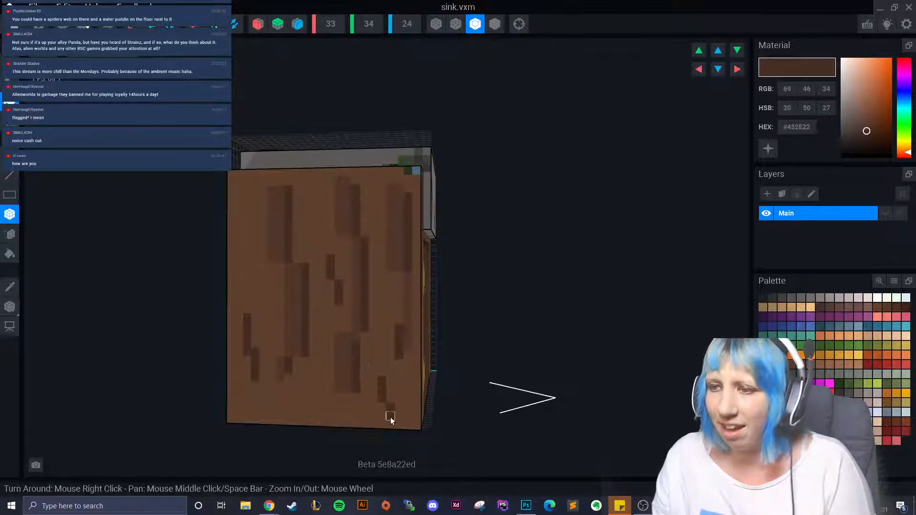
# - Orbit and zoom around the cabinet to inspect the basin and streaked panels from above
pyautogui.moveTo(390, 417); pyautogui.dragTo(268, 389, button='right')
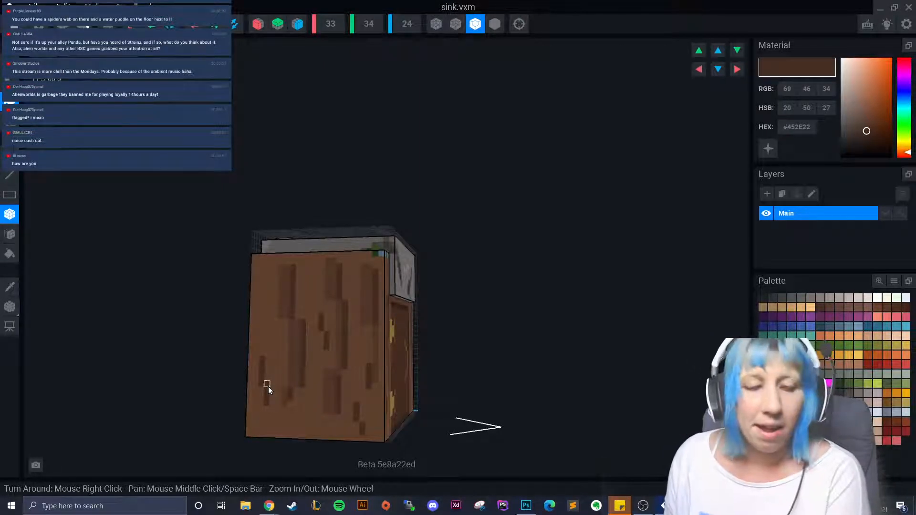
pyautogui.moveTo(268, 386); pyautogui.dragTo(396, 341, button='right')
pyautogui.scroll(2, 316, 397)
pyautogui.scroll(2, 314, 395)
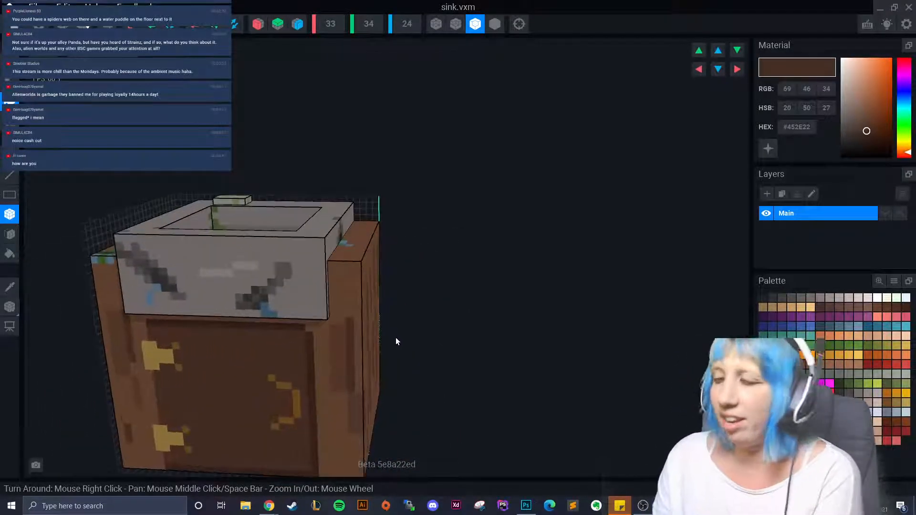
pyautogui.scroll(-3, 313, 401)
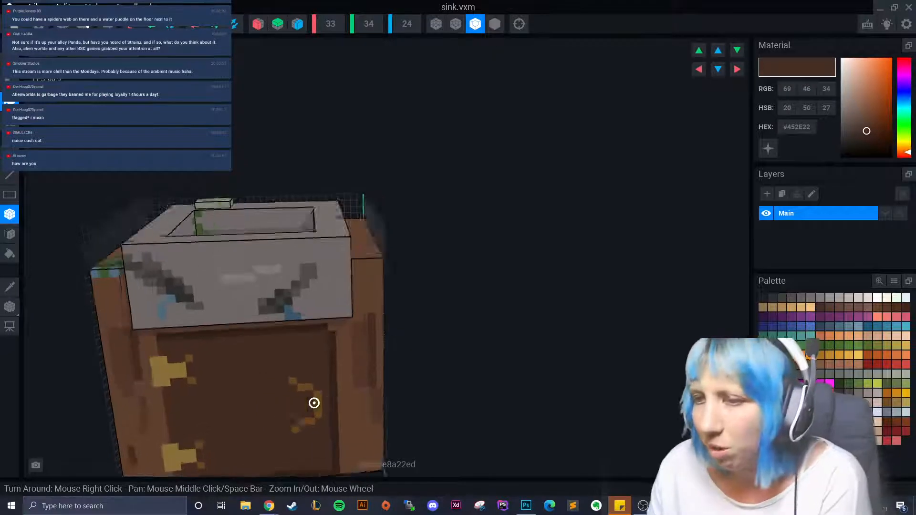
pyautogui.moveTo(313, 400); pyautogui.dragTo(375, 367, button='right')
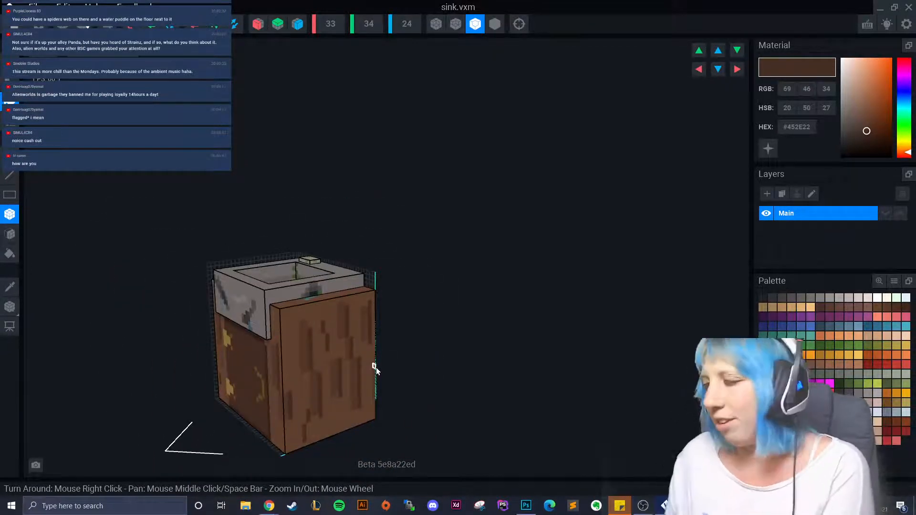
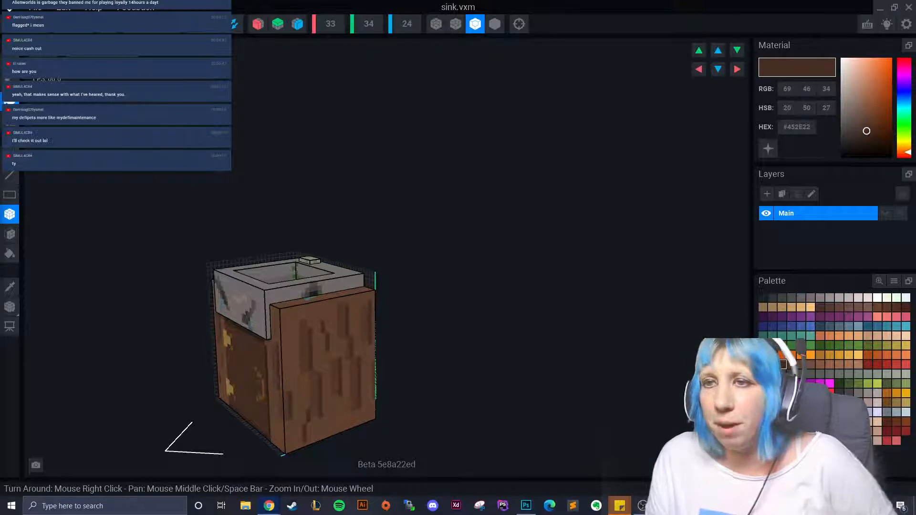
# - Orbit and zoom around the sink to inspect the cabinet and look into the basin
pyautogui.moveTo(248, 353); pyautogui.dragTo(288, 361, button='right')
pyautogui.scroll(2, 288, 361)
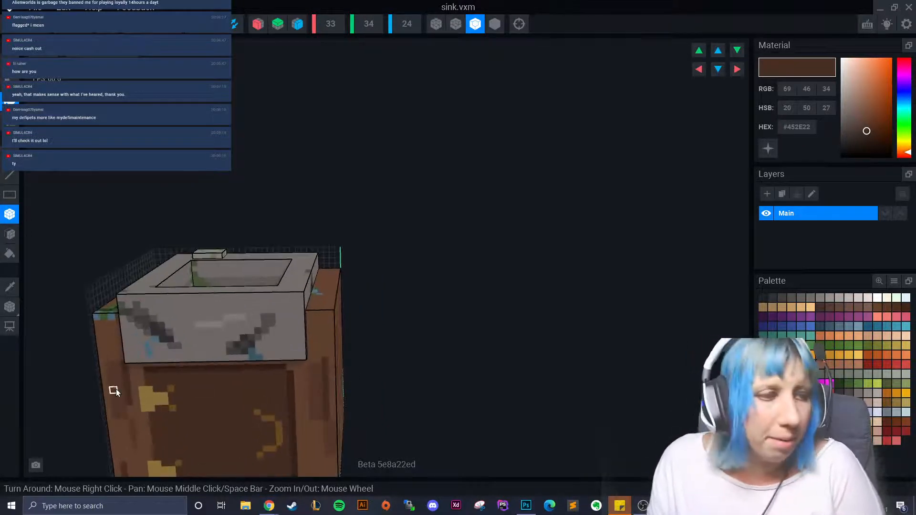
pyautogui.moveTo(114, 391); pyautogui.dragTo(143, 348, button='right')
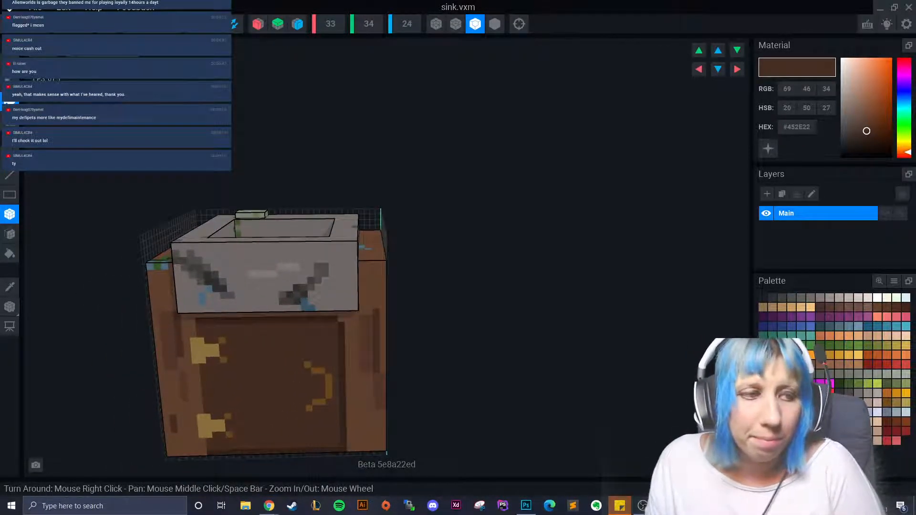
pyautogui.moveTo(282, 429); pyautogui.dragTo(296, 389, button='right')
pyautogui.scroll(-3, 296, 388)
pyautogui.scroll(3, 324, 385)
pyautogui.scroll(-3, 324, 385)
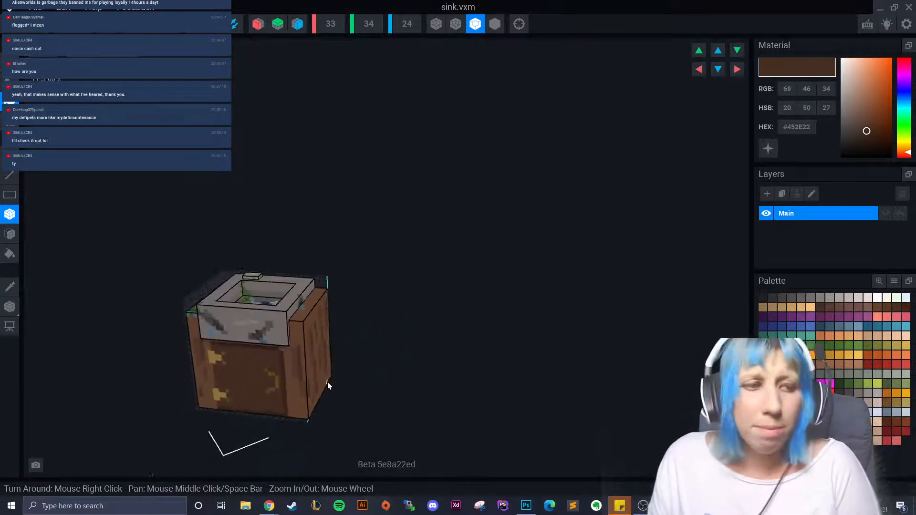
pyautogui.scroll(3, 310, 389)
pyautogui.moveTo(316, 391); pyautogui.dragTo(261, 365, button='right')
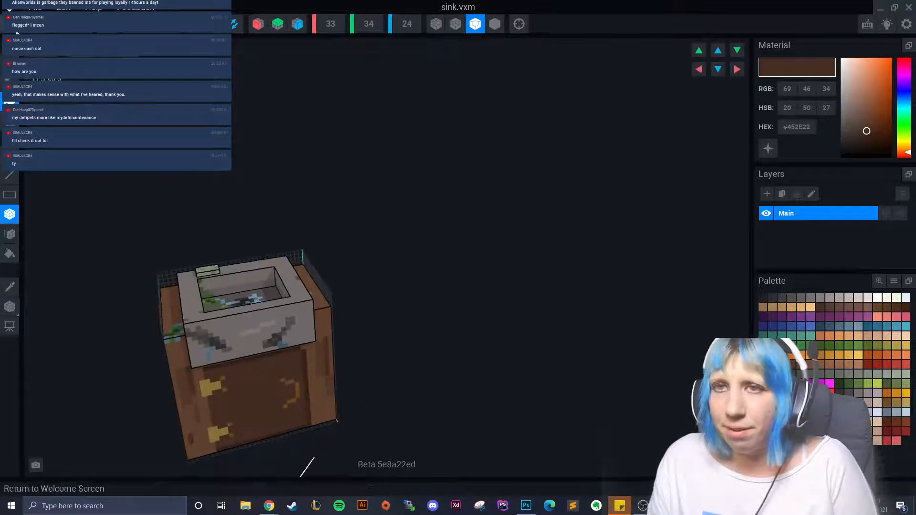
# - Save sink.vxm on the way to the welcome screen and reopen it from recent files
pyautogui.click(14, 30)
pyautogui.click(358, 185)
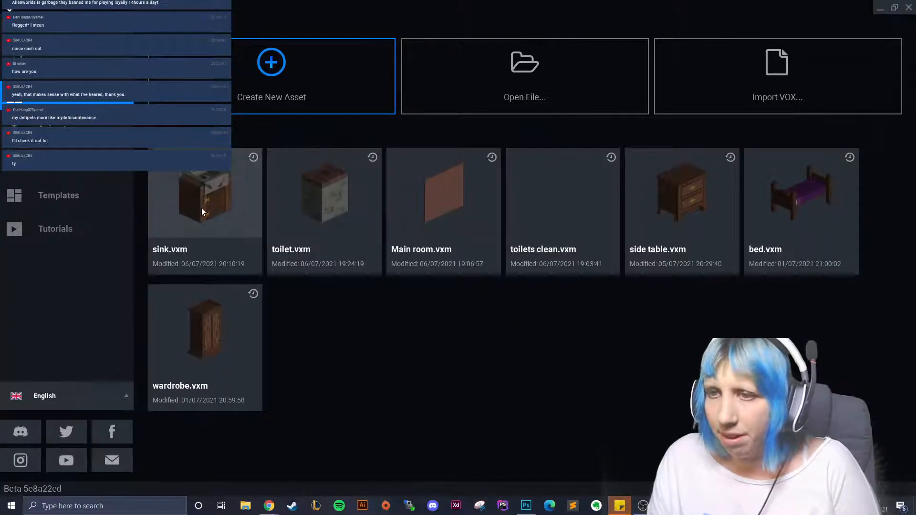
pyautogui.click(201, 208)
# - Pick dark brown #392119 and paint small spots inside the basin, undoing one stray voxel
pyautogui.moveTo(219, 267); pyautogui.dragTo(311, 304, button='right')
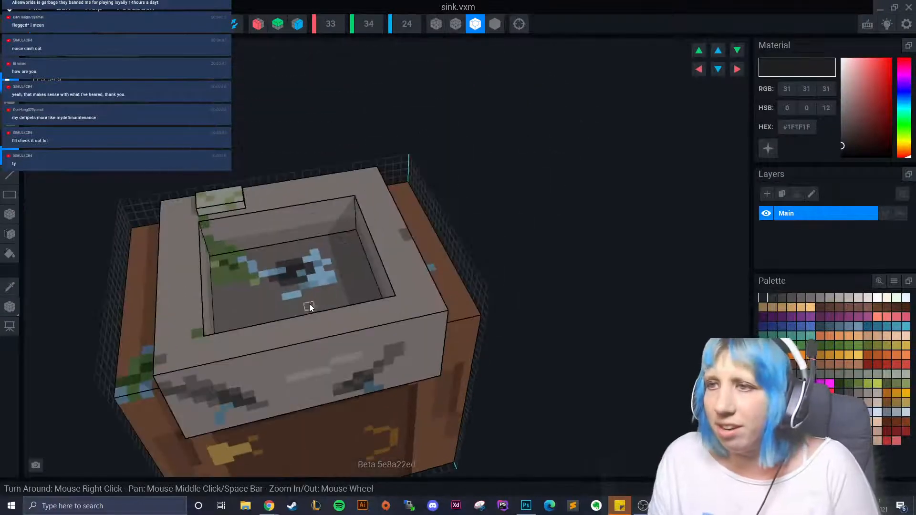
pyautogui.scroll(4, 262, 297)
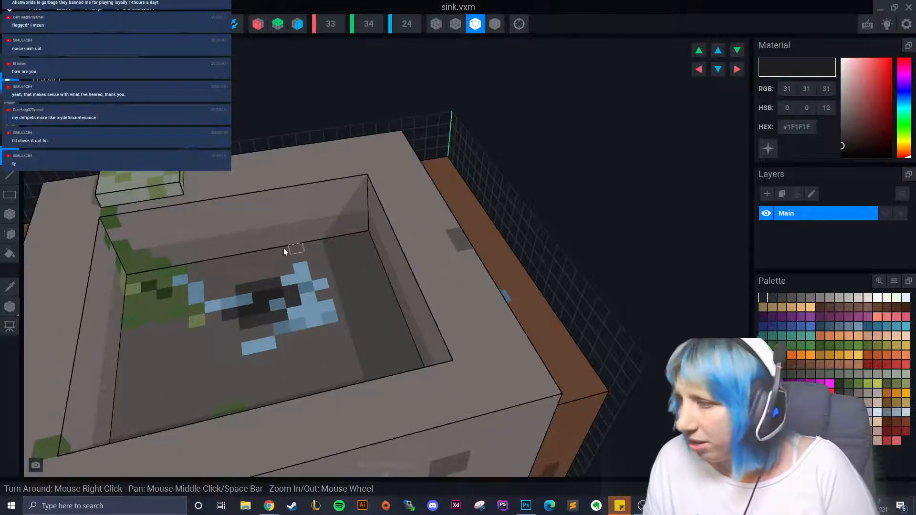
pyautogui.click(763, 364)
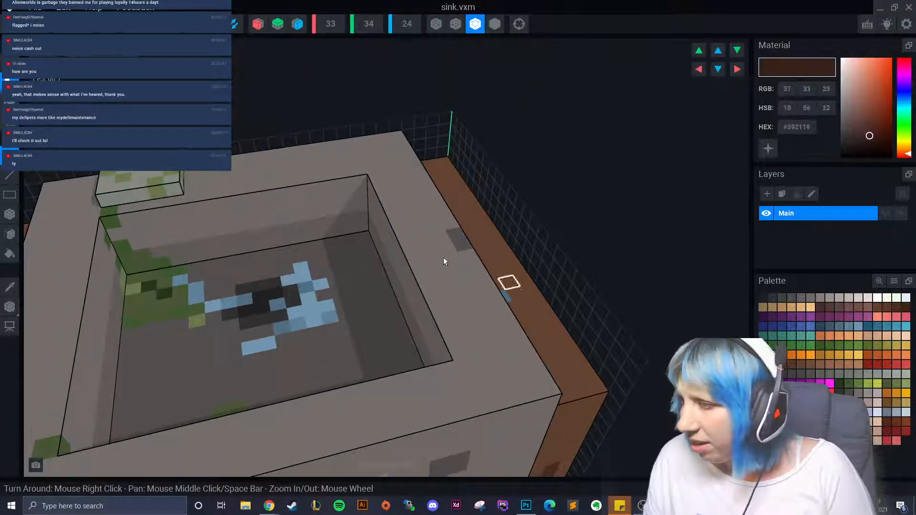
pyautogui.click(333, 209)
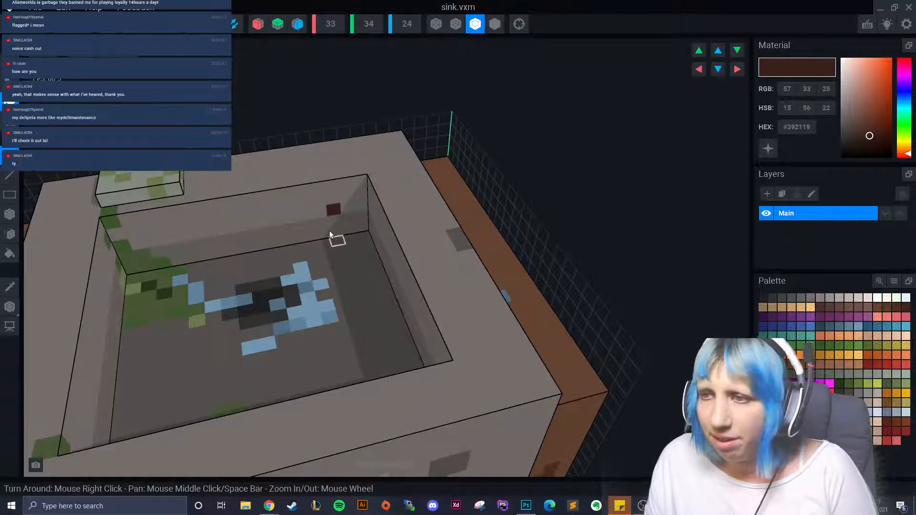
pyautogui.click(318, 200)
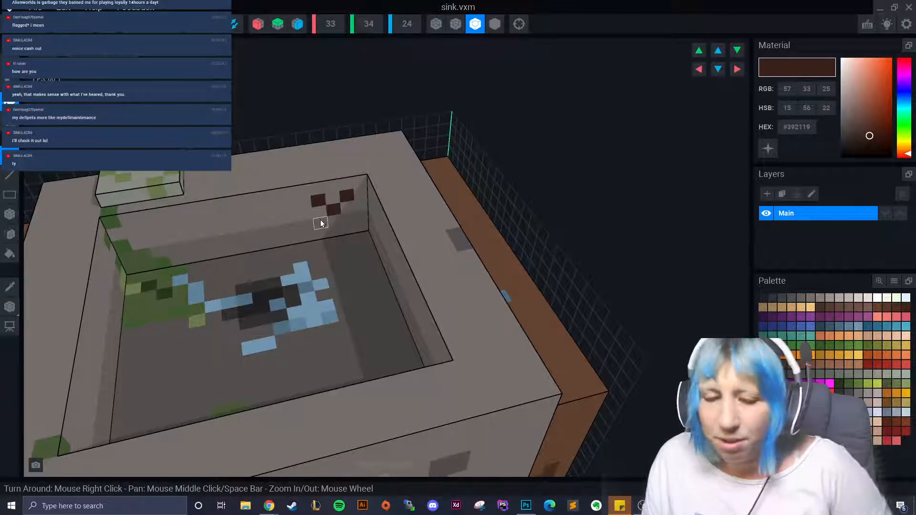
pyautogui.hotkey('ctrl', 'z')
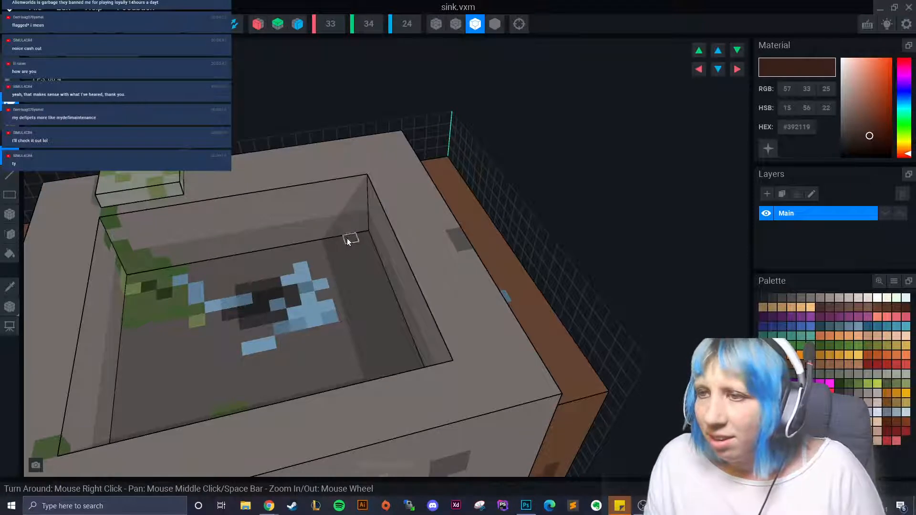
pyautogui.click(351, 230)
pyautogui.click(323, 212)
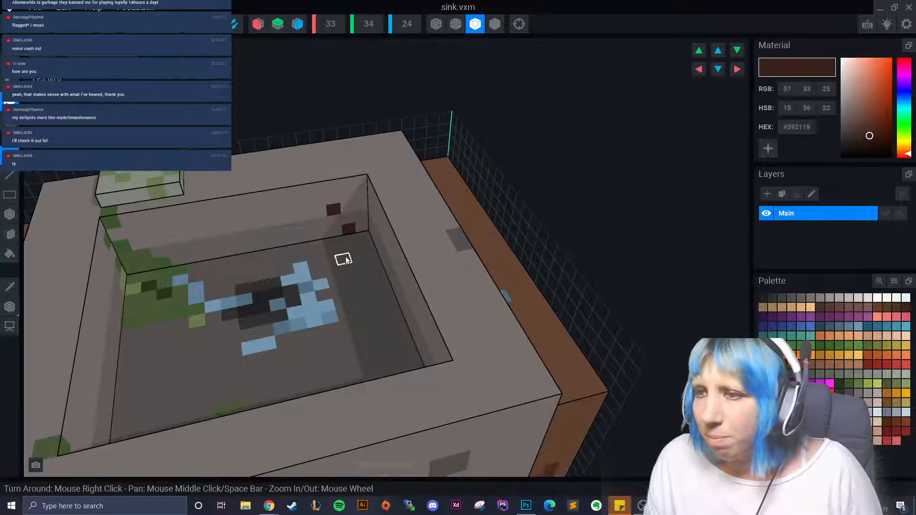
# - Try dark grey and grey on a basin spot, then repaint it and a floor voxel dark brown
pyautogui.moveTo(342, 257); pyautogui.dragTo(356, 253, button='right')
pyautogui.scroll(5, 325, 285)
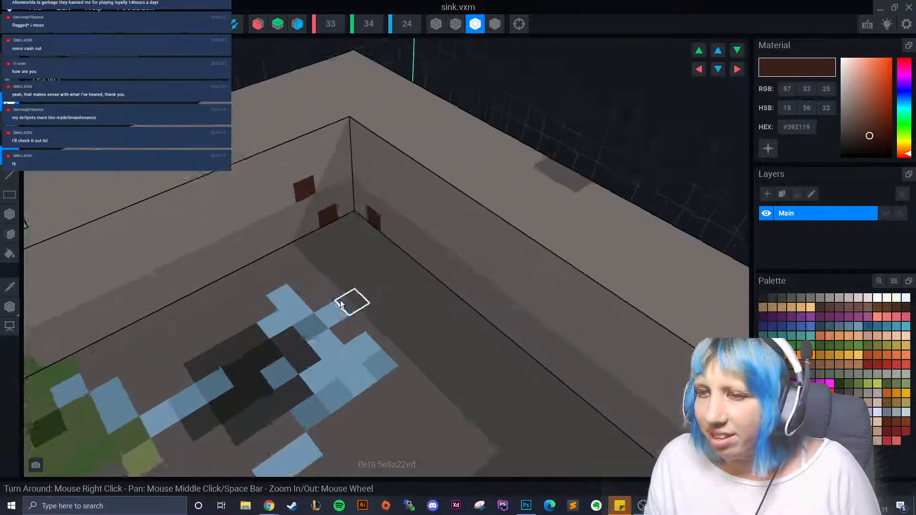
pyautogui.moveTo(340, 299); pyautogui.dragTo(597, 280, button='right')
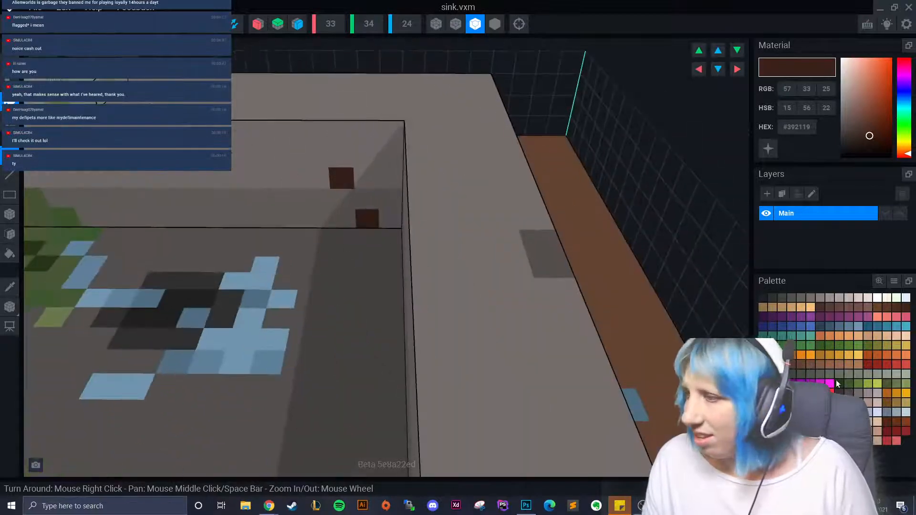
pyautogui.click(772, 297)
pyautogui.click(373, 225)
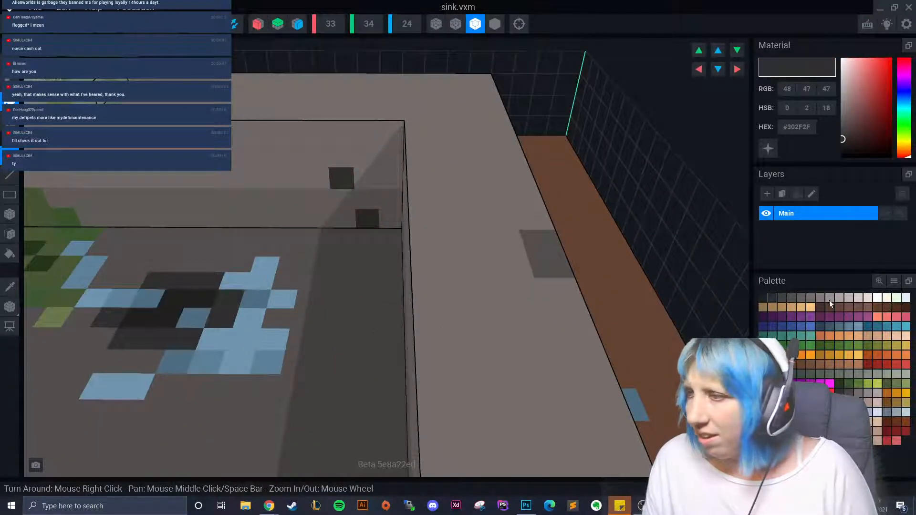
pyautogui.click(815, 376)
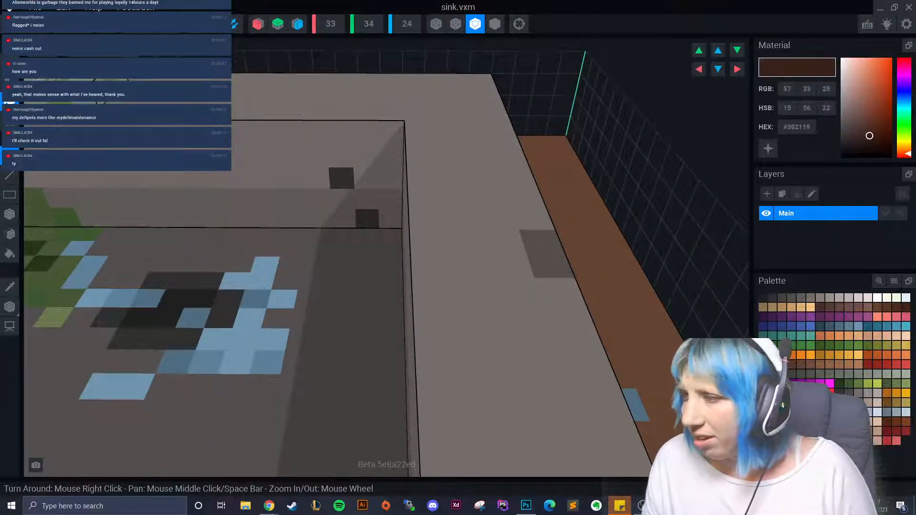
pyautogui.click(839, 391)
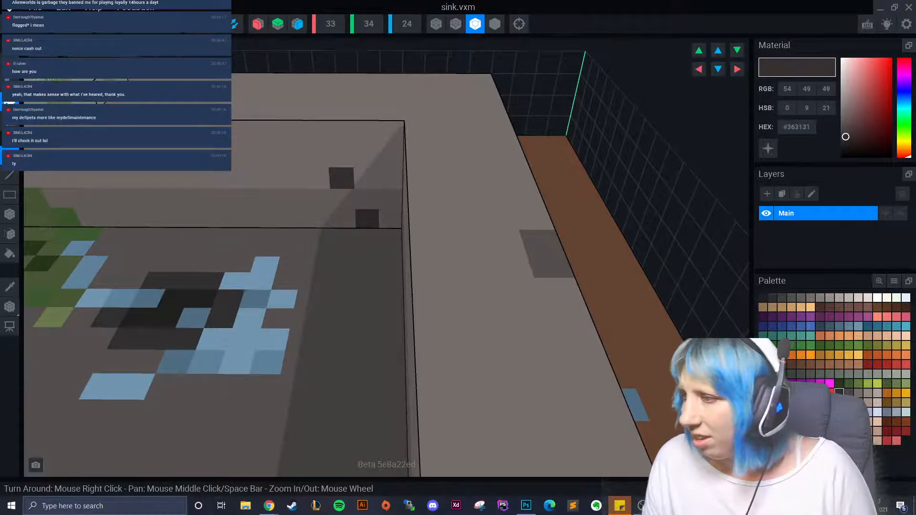
pyautogui.click(815, 375)
pyautogui.click(372, 224)
pyautogui.moveTo(373, 225); pyautogui.dragTo(356, 269, button='right')
pyautogui.click(394, 234)
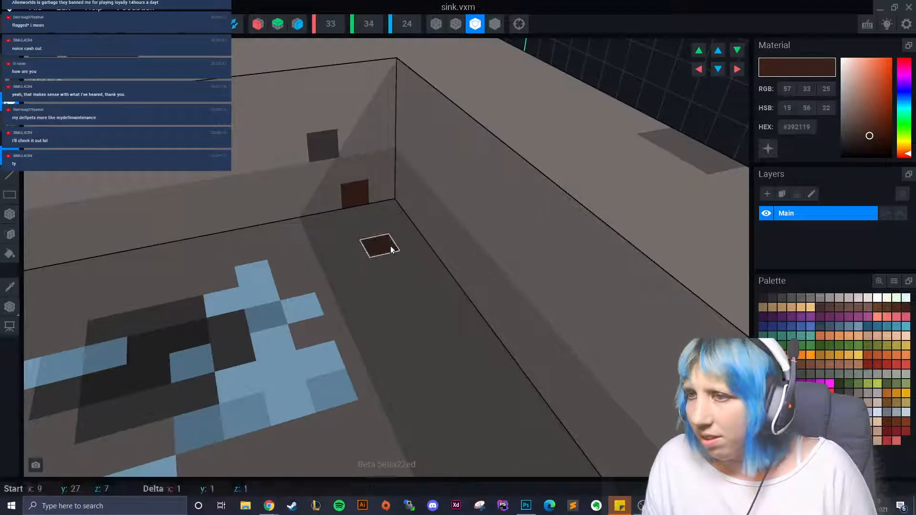
# - Paint a dark brown patch on the basin rim top, then undo it
pyautogui.scroll(3, 416, 305)
pyautogui.scroll(-3, 413, 305)
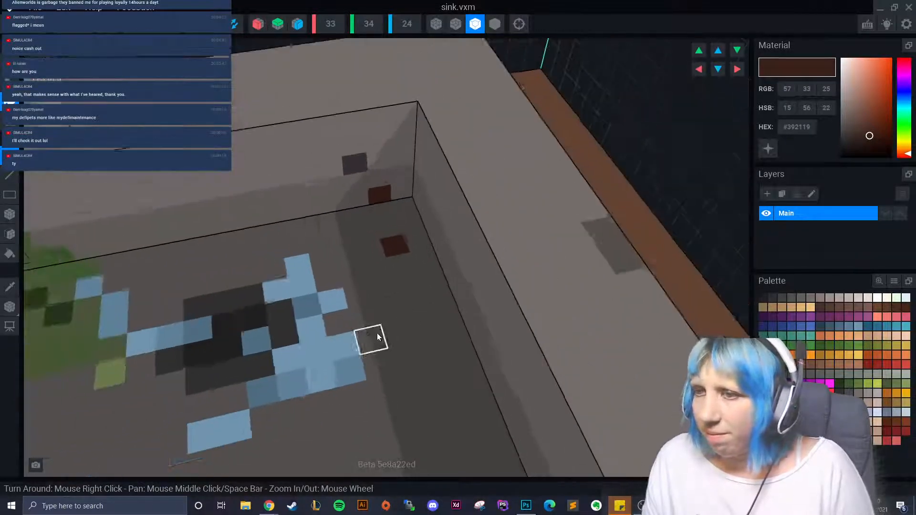
pyautogui.moveTo(377, 333); pyautogui.dragTo(230, 171, button='right')
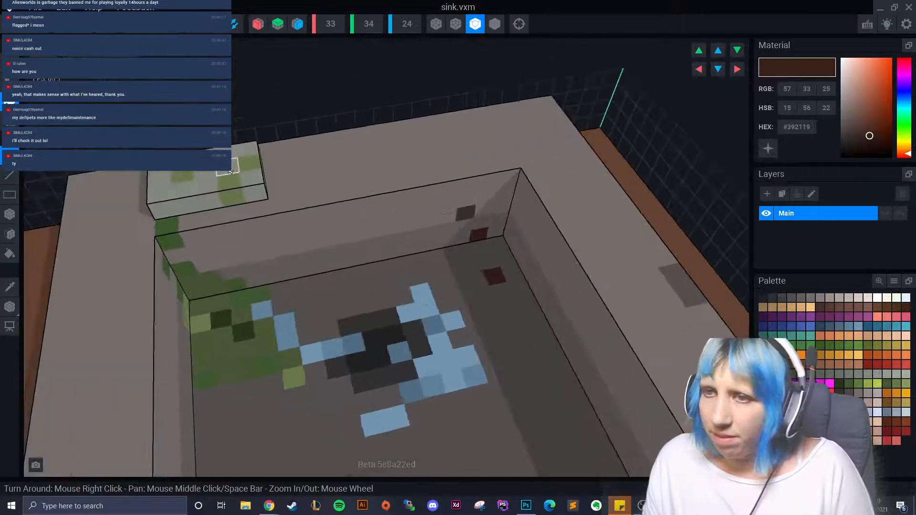
pyautogui.click(297, 178)
pyautogui.click(311, 180)
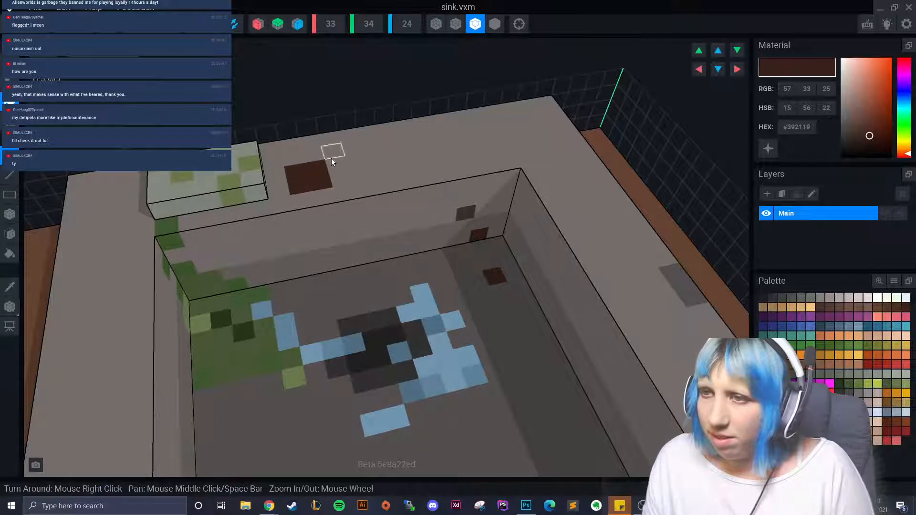
pyautogui.click(298, 160)
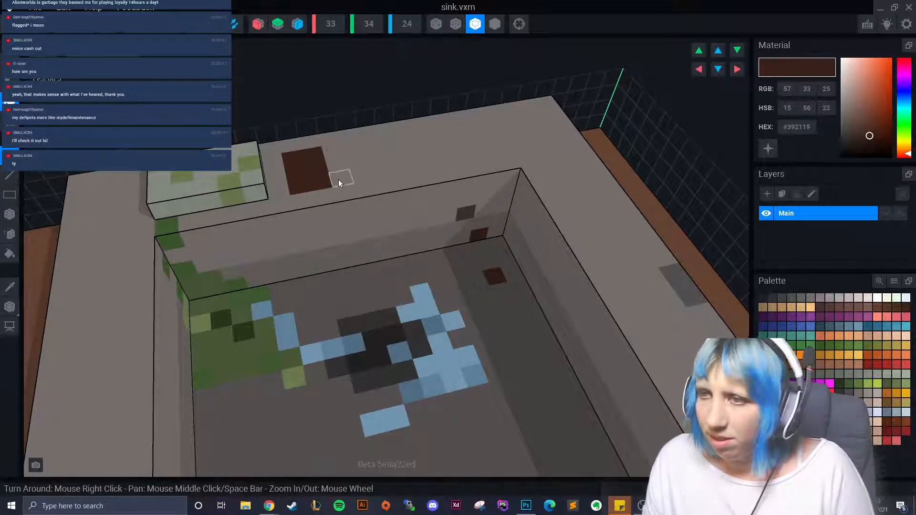
pyautogui.click(339, 183)
pyautogui.click(337, 151)
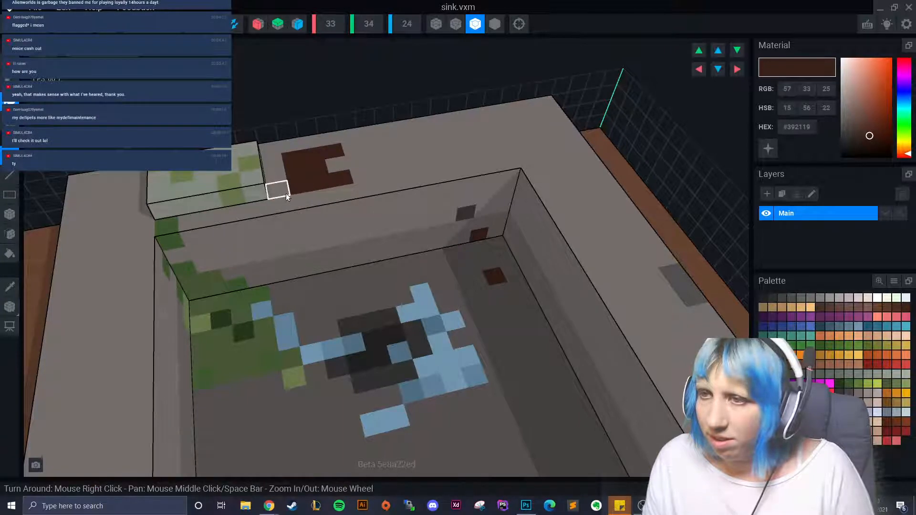
pyautogui.hotkey('ctrl', 'z')
pyautogui.hotkey('ctrl', 'z')
pyautogui.moveTo(368, 232); pyautogui.dragTo(367, 232, button='right')
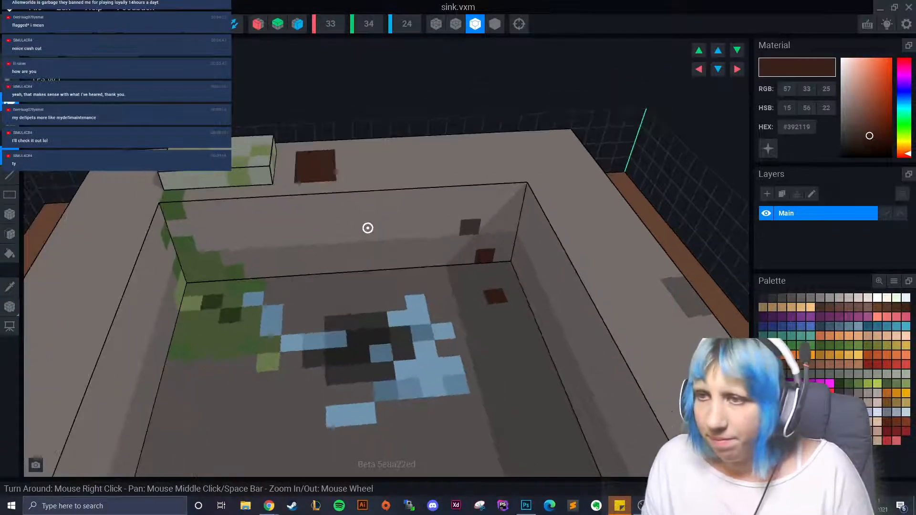
pyautogui.hotkey('ctrl', 'z')
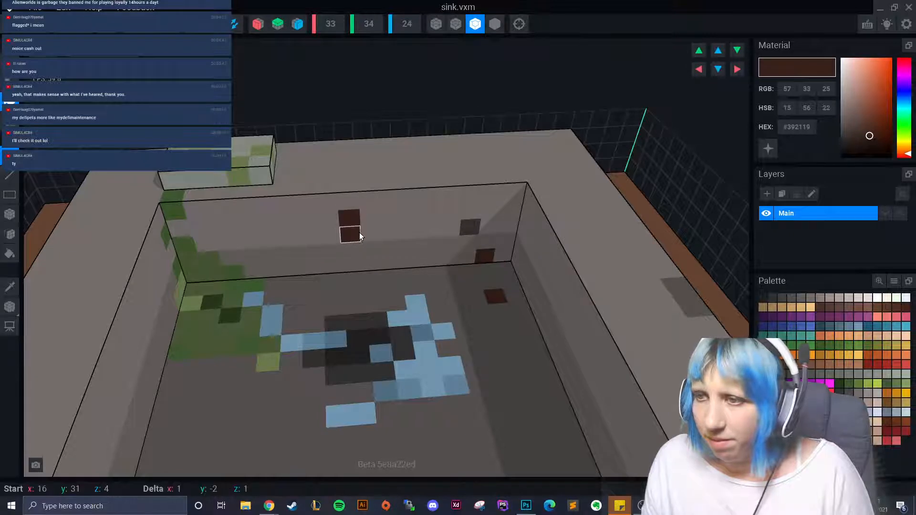
# - Add brown voxels on the basin's inner back wall, then undo them
pyautogui.click(362, 231)
pyautogui.click(370, 222)
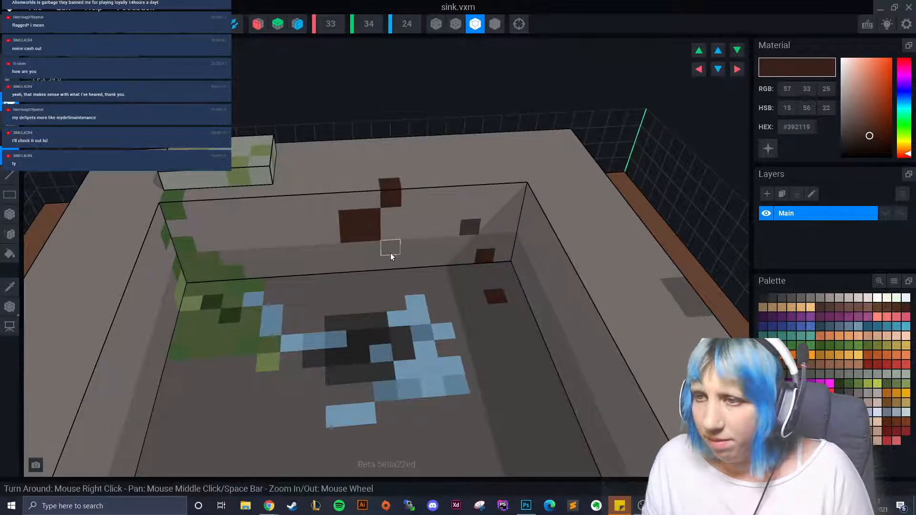
pyautogui.hotkey('ctrl', 'z')
pyautogui.hotkey('ctrl', 'z')
pyautogui.hotkey('ctrl', 'z')
pyautogui.scroll(-5, 362, 270)
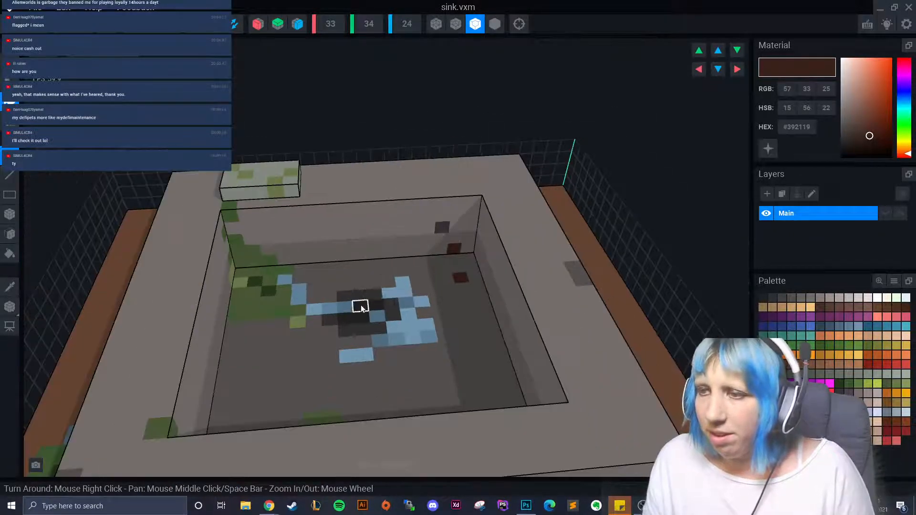
pyautogui.moveTo(360, 307); pyautogui.dragTo(345, 356, button='right')
# - Paint a dark brown square patch with corner voxels on the cabinet's wooden front
pyautogui.scroll(5, 347, 357)
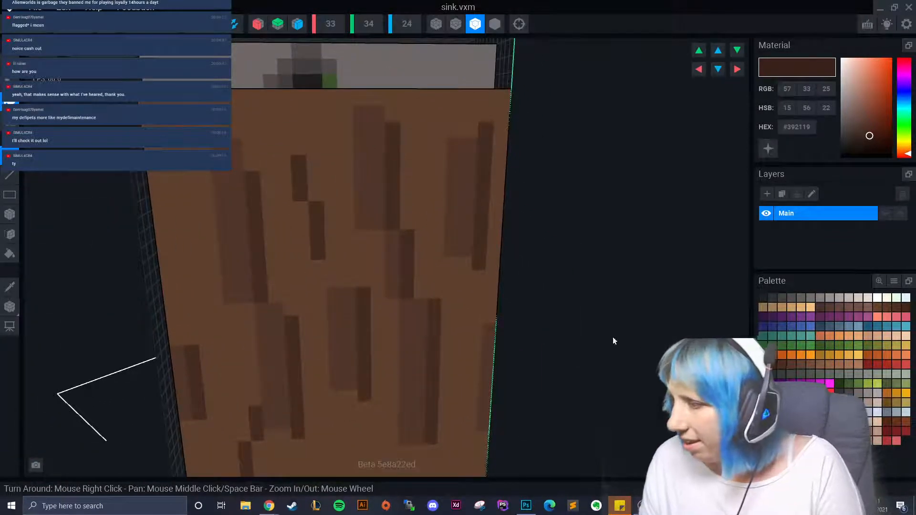
pyautogui.click(292, 269)
pyautogui.click(297, 255)
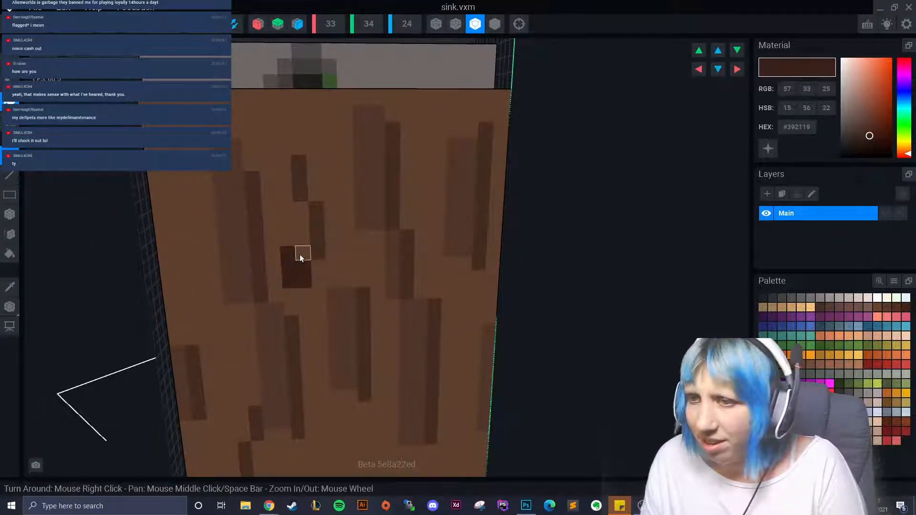
pyautogui.moveTo(318, 259); pyautogui.dragTo(317, 280)
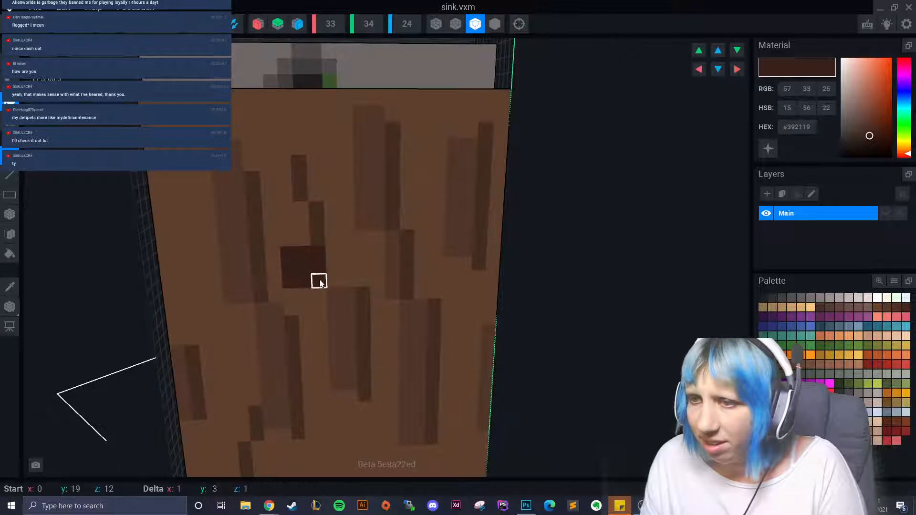
pyautogui.click(302, 240)
pyautogui.click(333, 238)
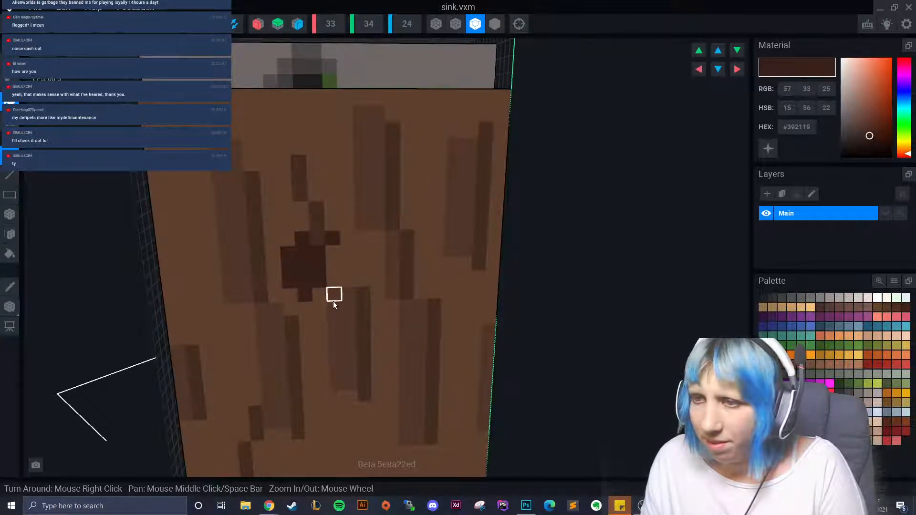
pyautogui.click(333, 298)
pyautogui.click(274, 241)
pyautogui.click(276, 296)
# - Undo the dark brown square patch and its surrounding voxels
pyautogui.scroll(-1, 330, 392)
pyautogui.scroll(-3, 332, 394)
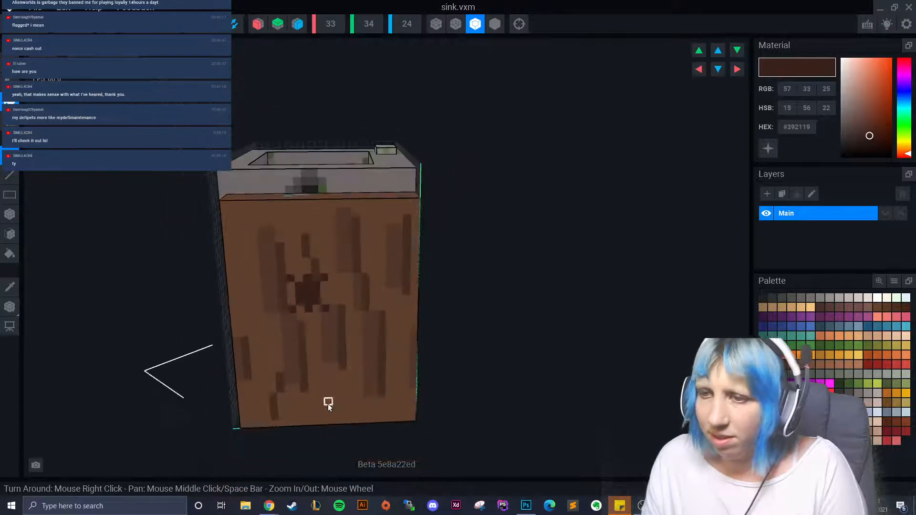
pyautogui.moveTo(325, 397)
pyautogui.mouseDown(button='right')
pyautogui.moveTo(348, 401)
pyautogui.moveTo(346, 412)
pyautogui.moveTo(329, 398)
pyautogui.mouseUp(button='right')
pyautogui.scroll(4, 325, 401)
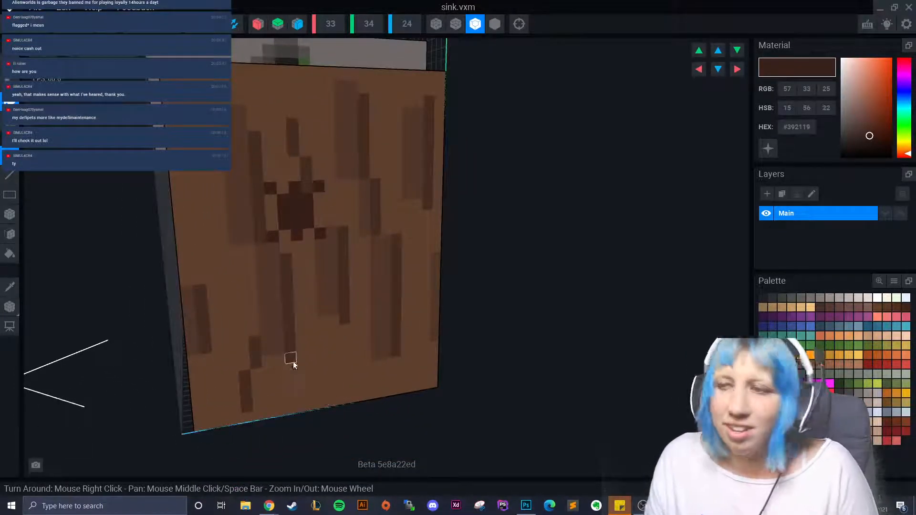
pyautogui.hotkey('ctrl', 'z')
pyautogui.hotkey('ctrl', 'z')
pyautogui.hotkey('ctrl', 'z')
pyautogui.hotkey('ctrl', 'z')
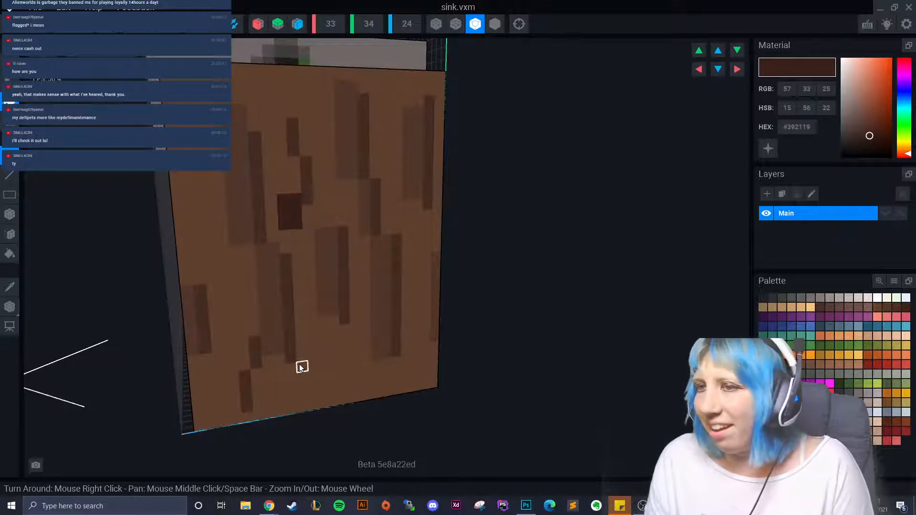
pyautogui.hotkey('ctrl', 'z')
# - Dot five small dark-grey specks across the wooden front, then select light grey #98908C
pyautogui.click(773, 299)
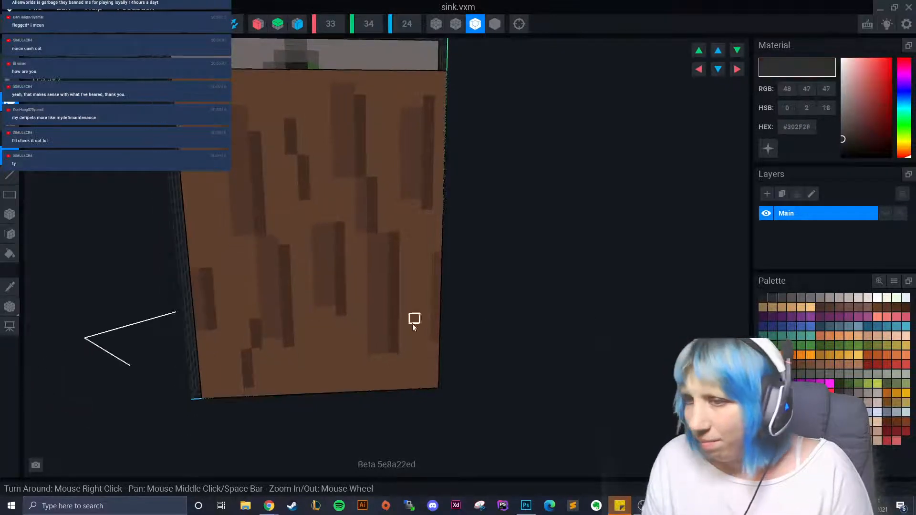
pyautogui.click(326, 345)
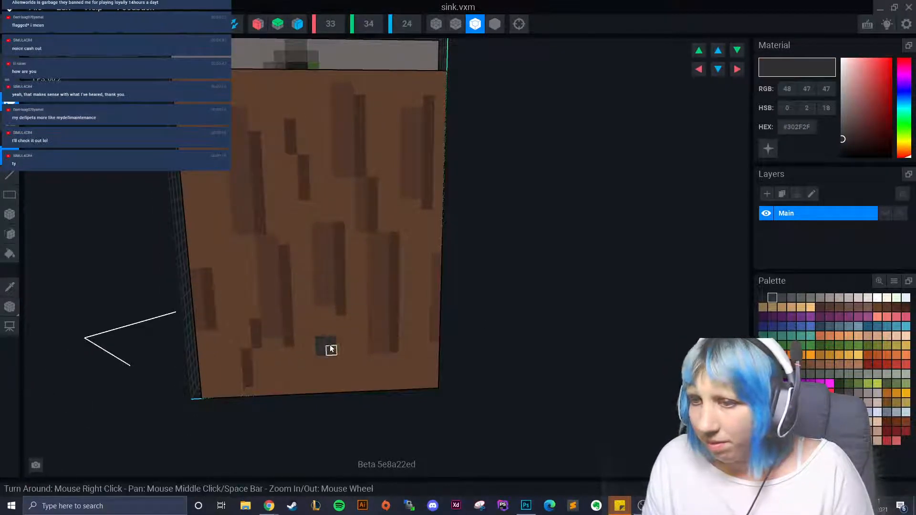
pyautogui.click(340, 330)
pyautogui.scroll(-5, 313, 362)
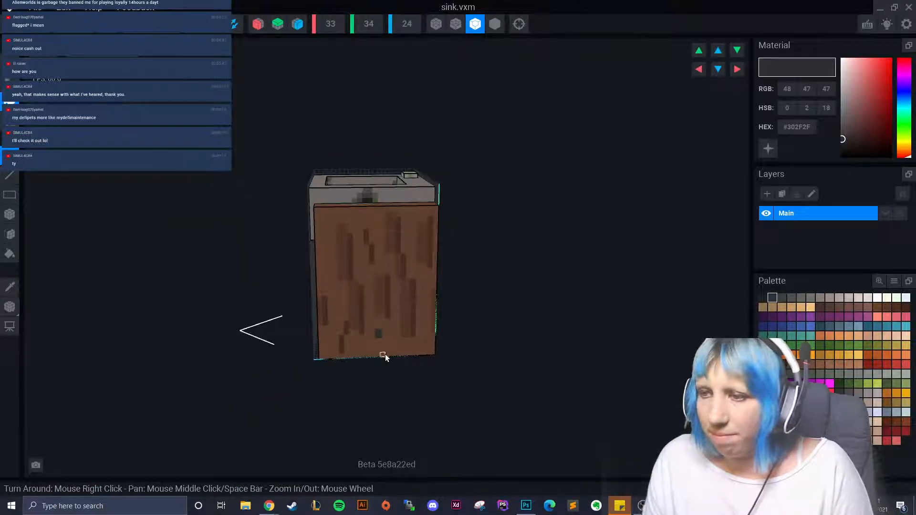
pyautogui.click(394, 313)
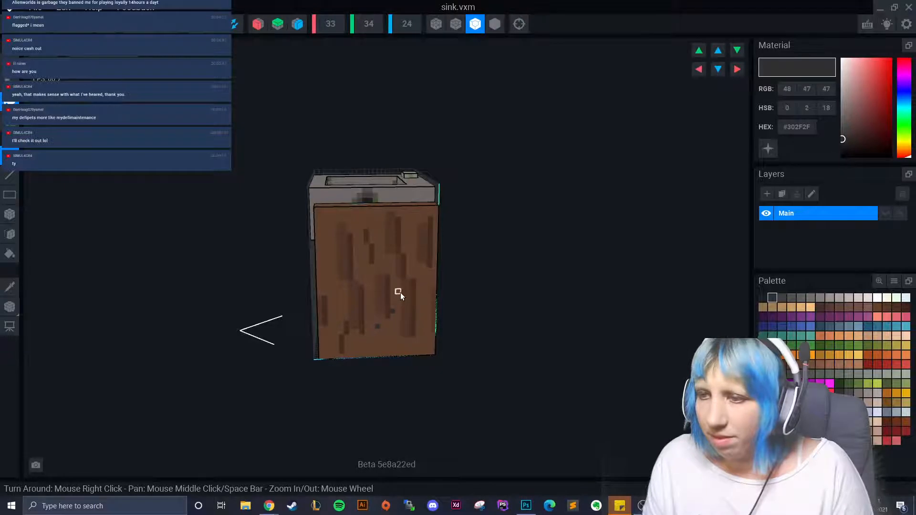
pyautogui.click(400, 293)
pyautogui.click(371, 273)
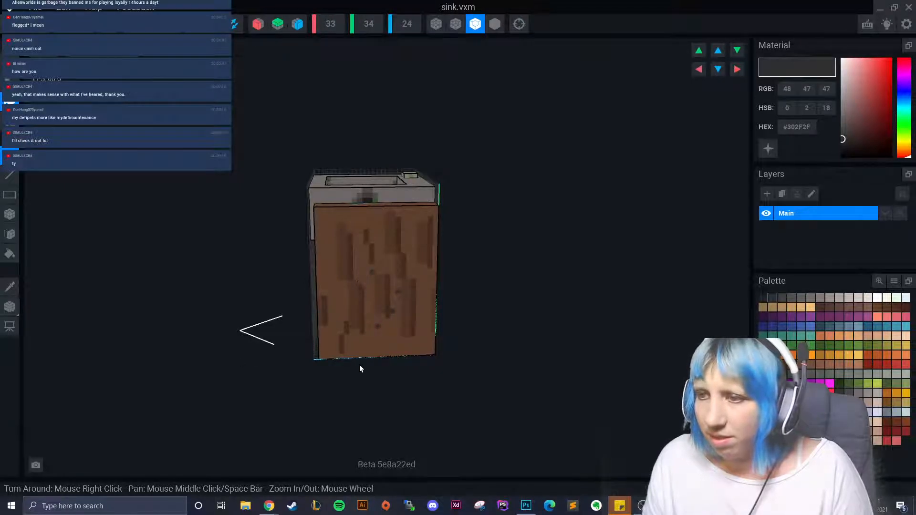
pyautogui.scroll(3, 410, 388)
pyautogui.scroll(2, 416, 388)
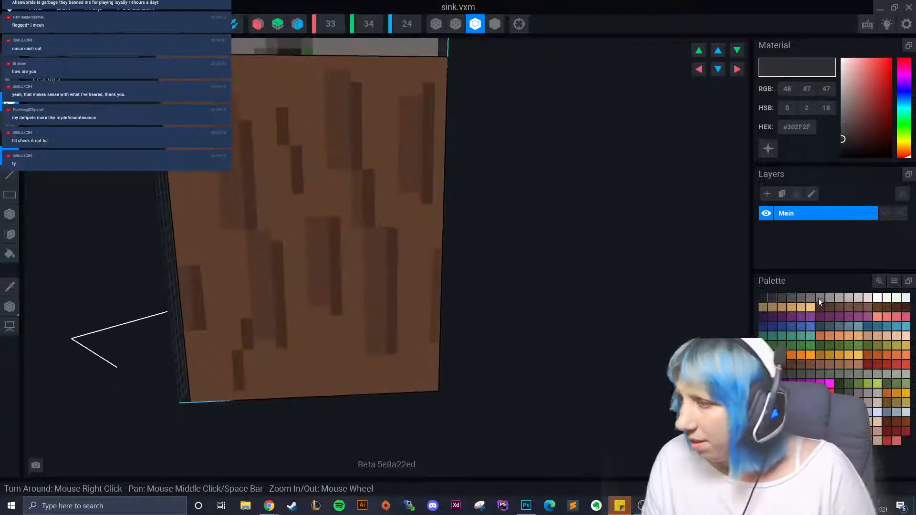
pyautogui.click(831, 297)
pyautogui.scroll(2, 426, 380)
pyautogui.scroll(1, 425, 381)
pyautogui.moveTo(425, 381); pyautogui.dragTo(411, 317, button='middle')
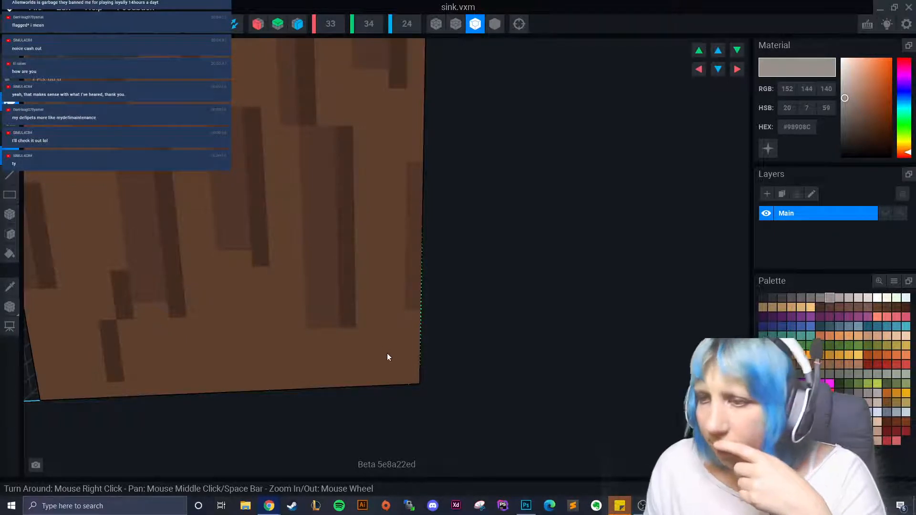
pyautogui.moveTo(337, 356); pyautogui.dragTo(375, 370, button='right')
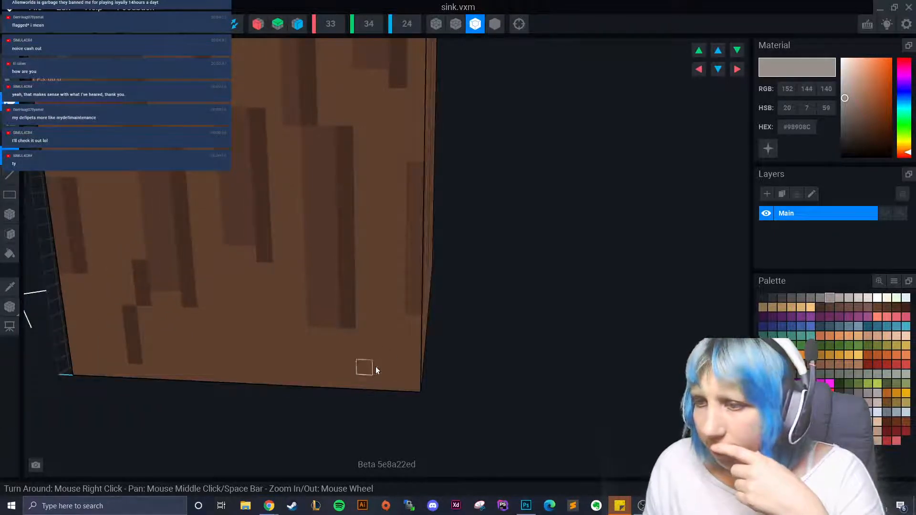
pyautogui.click(410, 386)
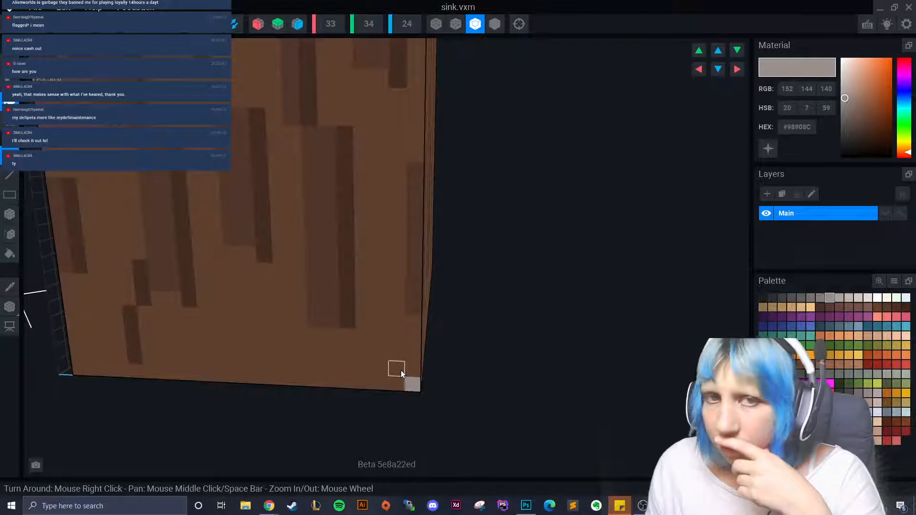
pyautogui.click(399, 371)
pyautogui.click(381, 353)
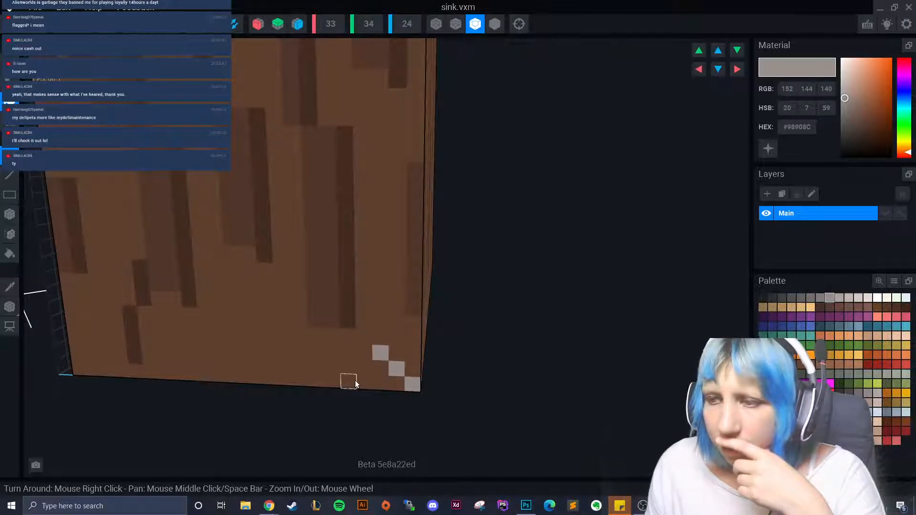
pyautogui.click(364, 382)
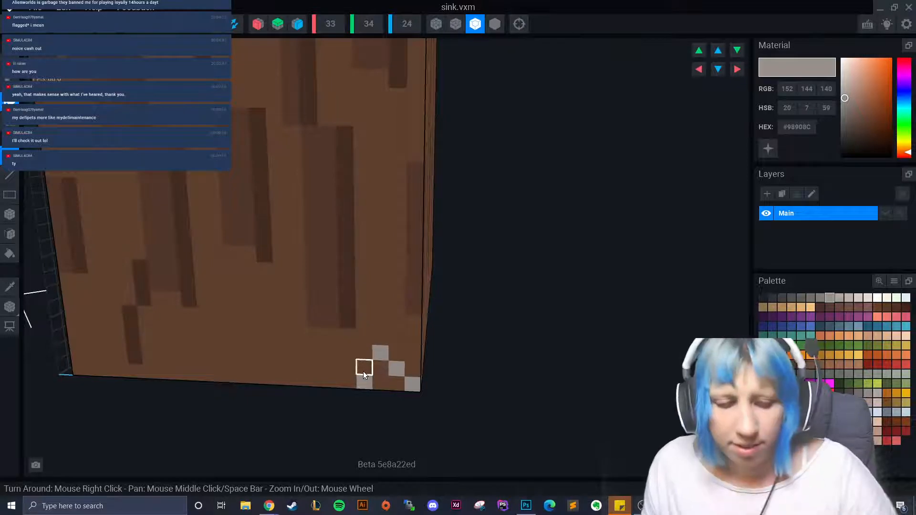
pyautogui.click(364, 374)
pyautogui.click(351, 382)
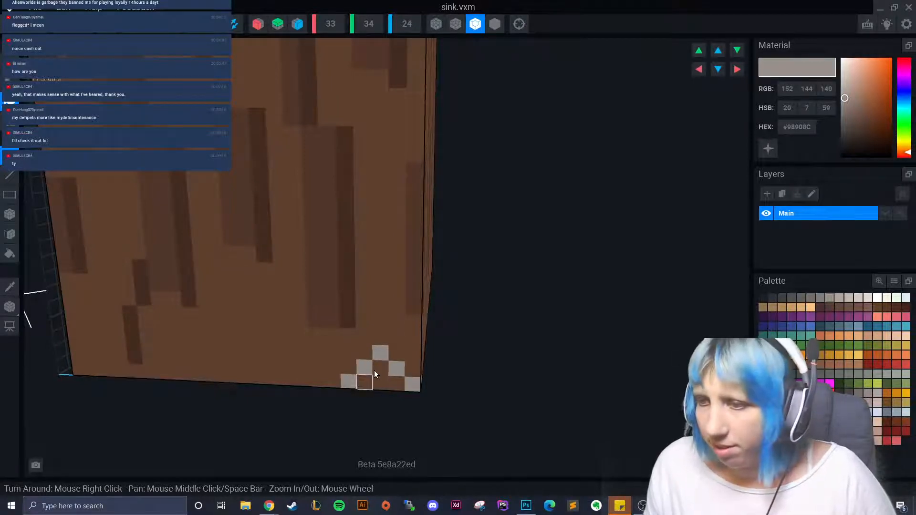
pyautogui.click(401, 348)
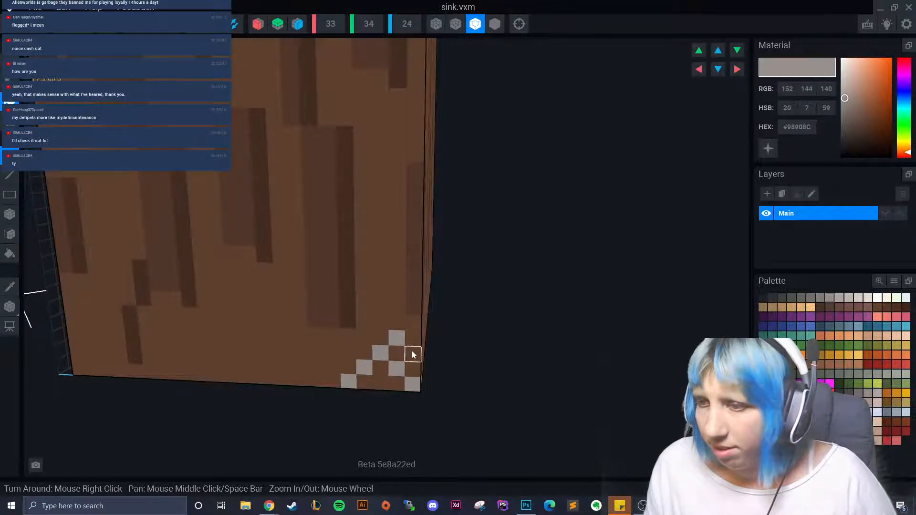
pyautogui.click(413, 354)
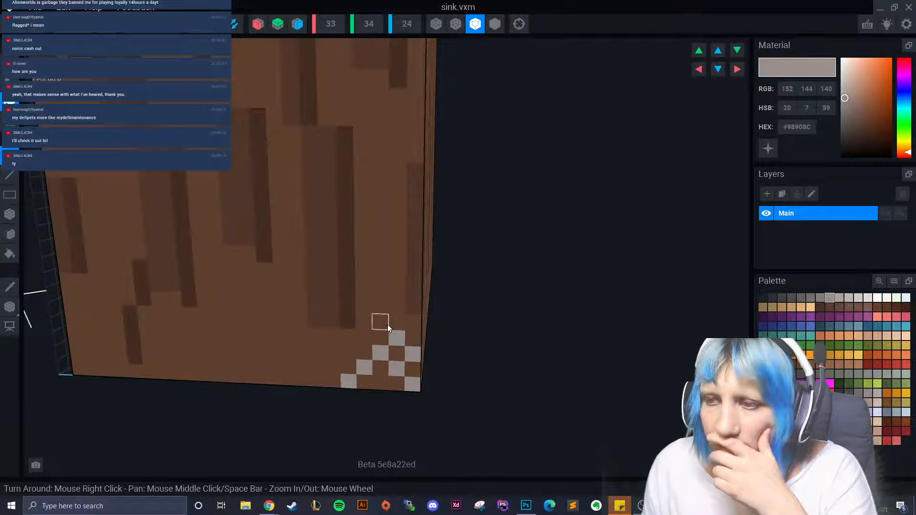
pyautogui.hotkey('ctrl', 'z')
pyautogui.hotkey('ctrl', 'z')
pyautogui.hotkey('ctrl', 'z')
pyautogui.hotkey('ctrl', 'z')
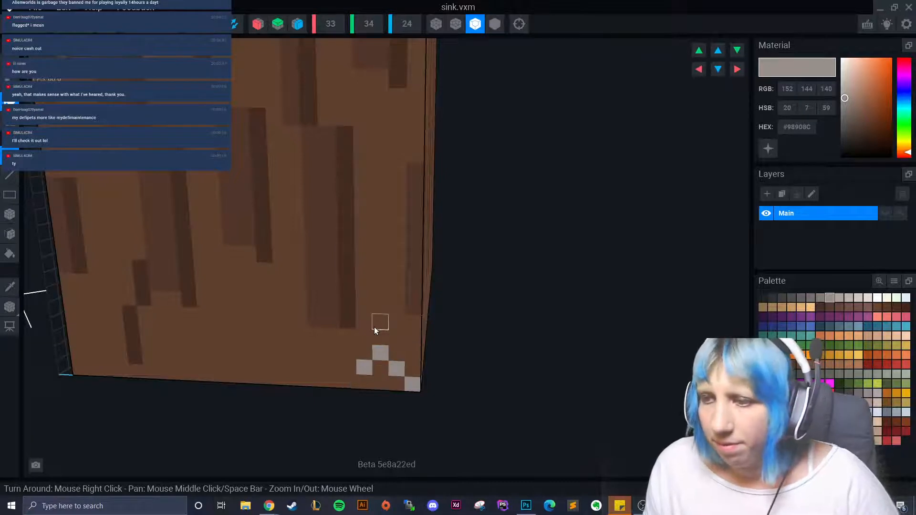
pyautogui.click(357, 344)
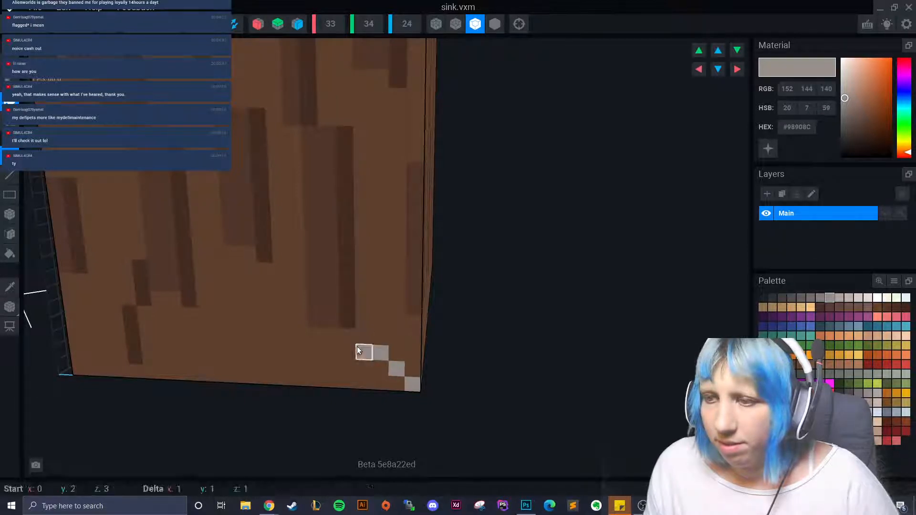
pyautogui.click(363, 346)
pyautogui.click(395, 353)
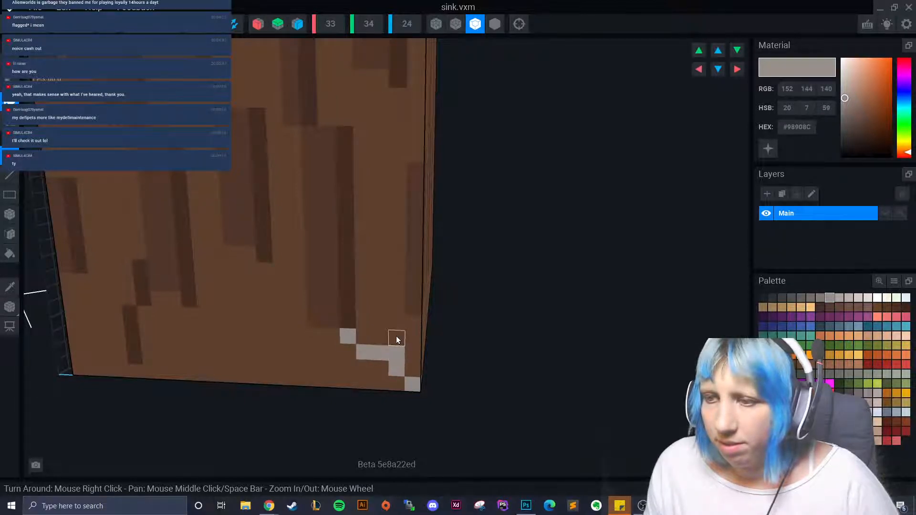
pyautogui.click(397, 337)
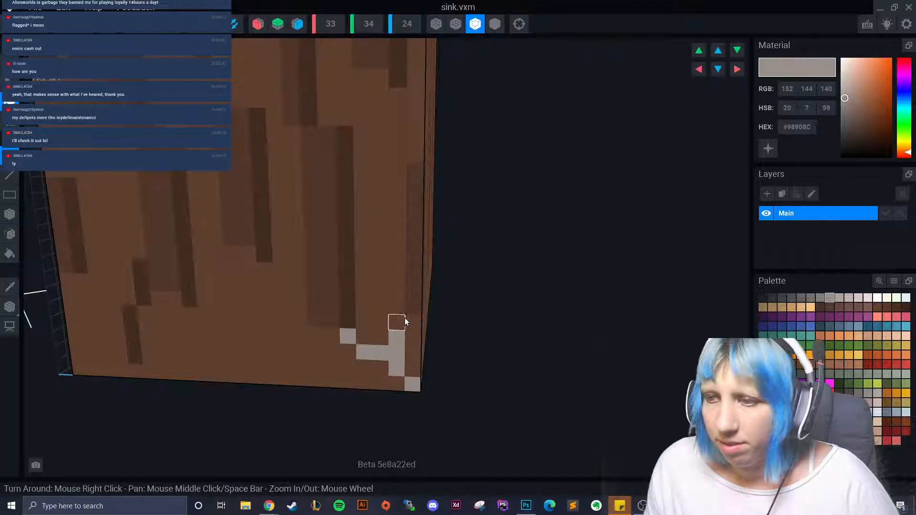
pyautogui.click(336, 323)
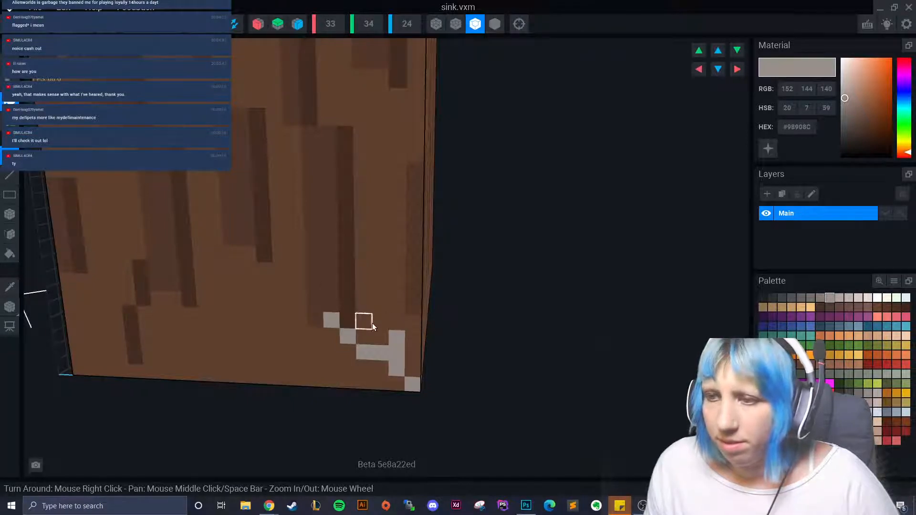
pyautogui.hotkey('ctrl', 'z')
pyautogui.hotkey('ctrl', 'z')
pyautogui.hotkey('ctrl', 'z')
pyautogui.hotkey('ctrl', 'z')
pyautogui.hotkey('ctrl', 'z')
pyautogui.hotkey('ctrl', 'z')
pyautogui.hotkey('ctrl', 'z')
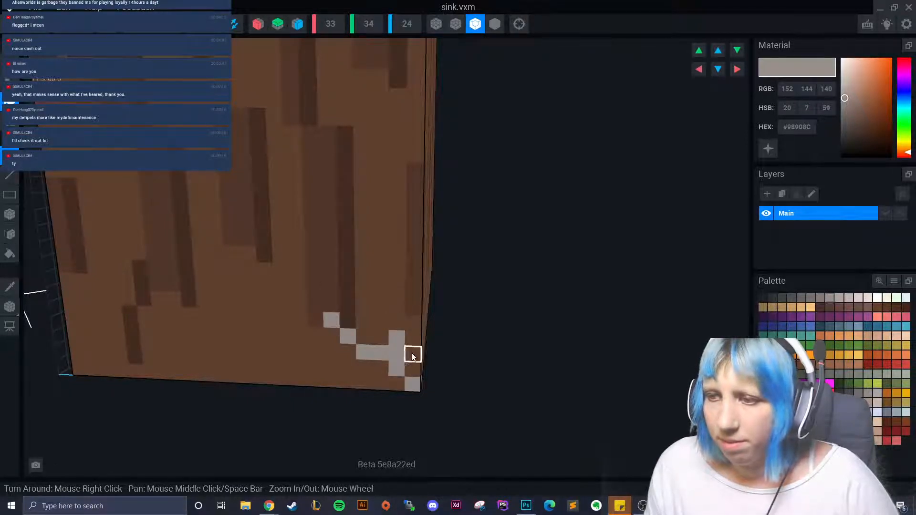
pyautogui.hotkey('ctrl', 'z')
pyautogui.hotkey('ctrl', 'z')
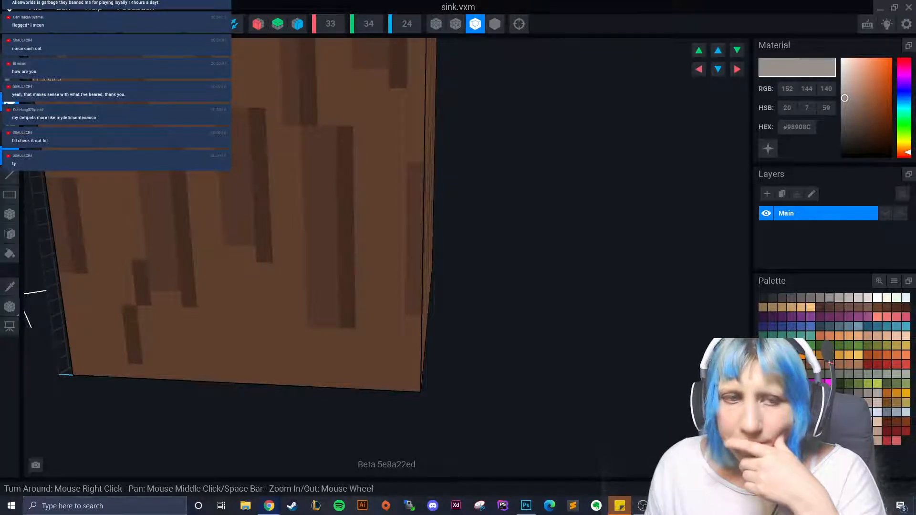
pyautogui.scroll(-3, 402, 386)
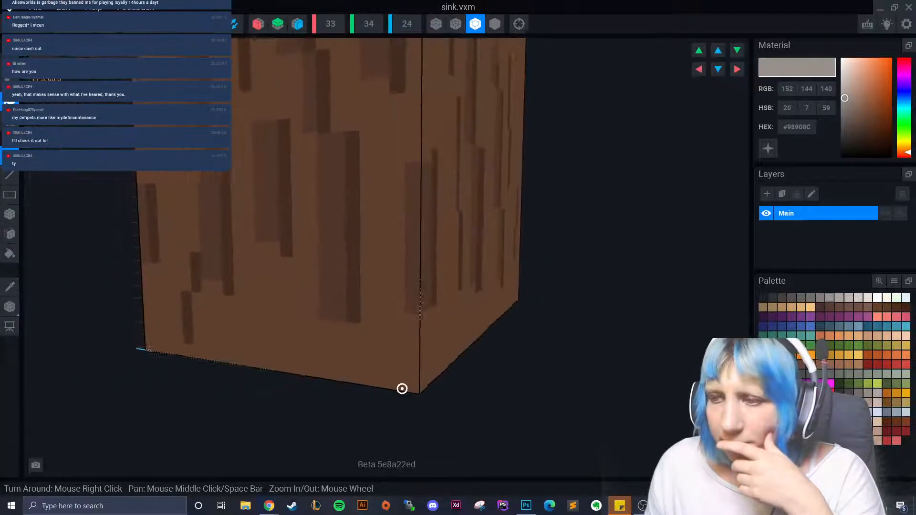
# - Paint a stepped line and checkered grey #98908C voxels into the front's lower-right corner
pyautogui.scroll(3, 411, 384)
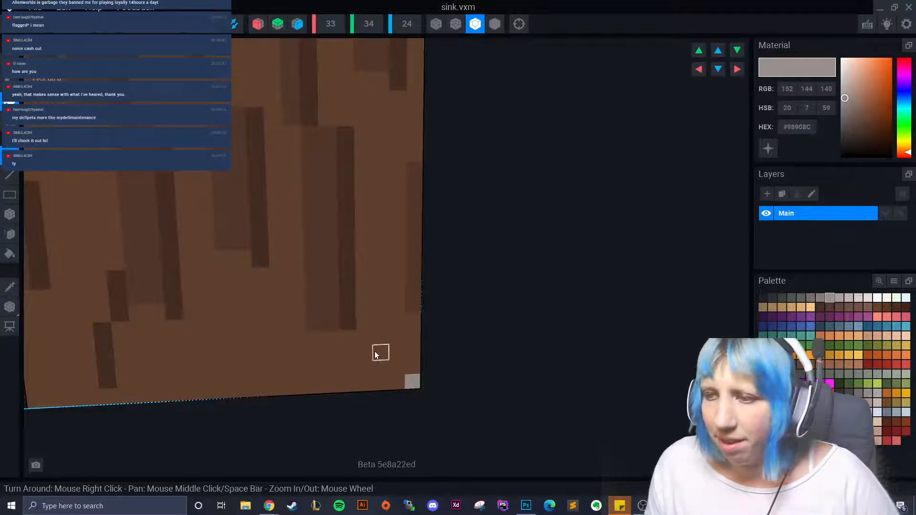
pyautogui.click(364, 324)
pyautogui.click(346, 337)
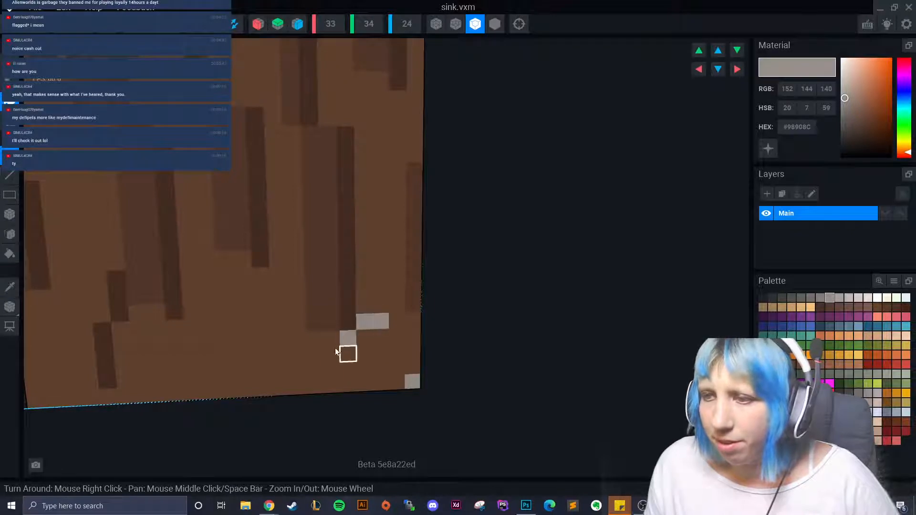
pyautogui.click(346, 332)
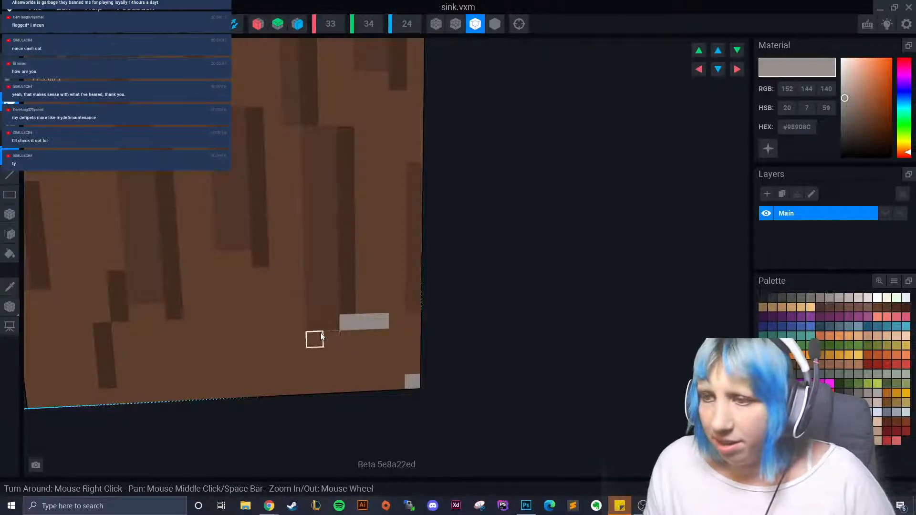
pyautogui.click(318, 344)
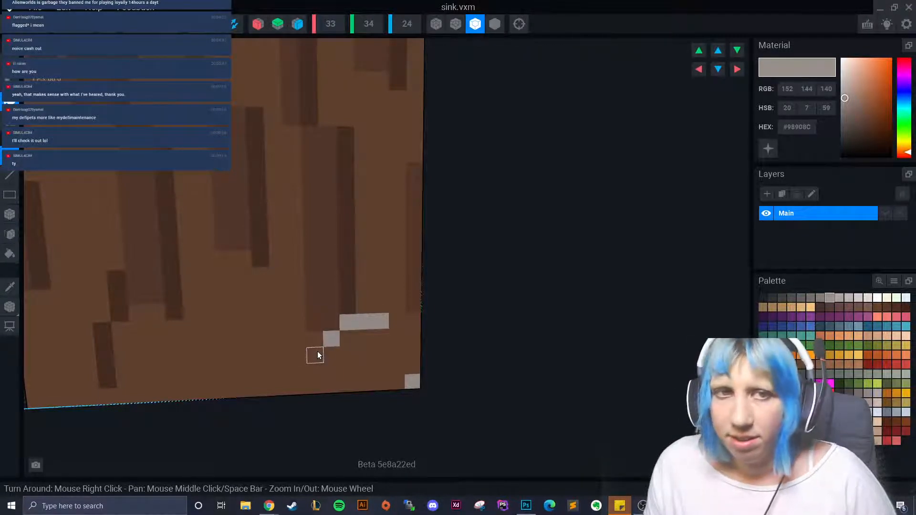
pyautogui.moveTo(319, 356); pyautogui.dragTo(305, 354)
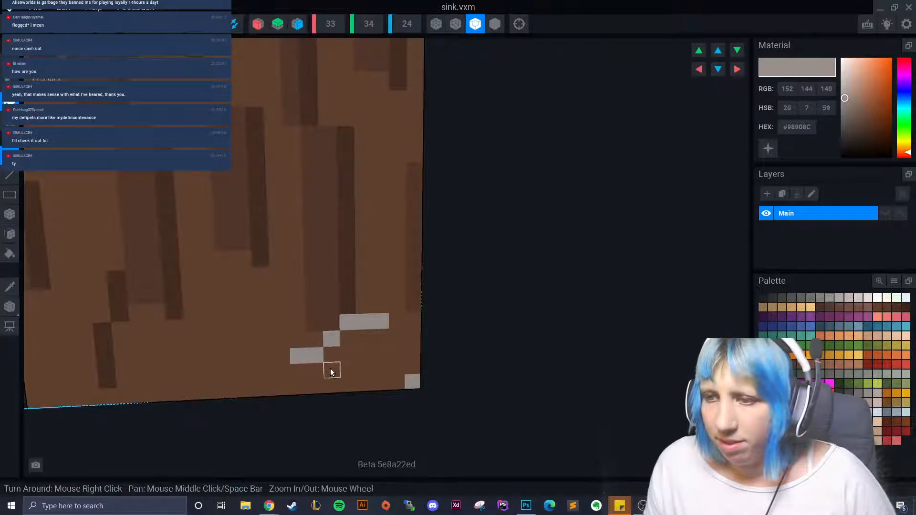
pyautogui.click(332, 371)
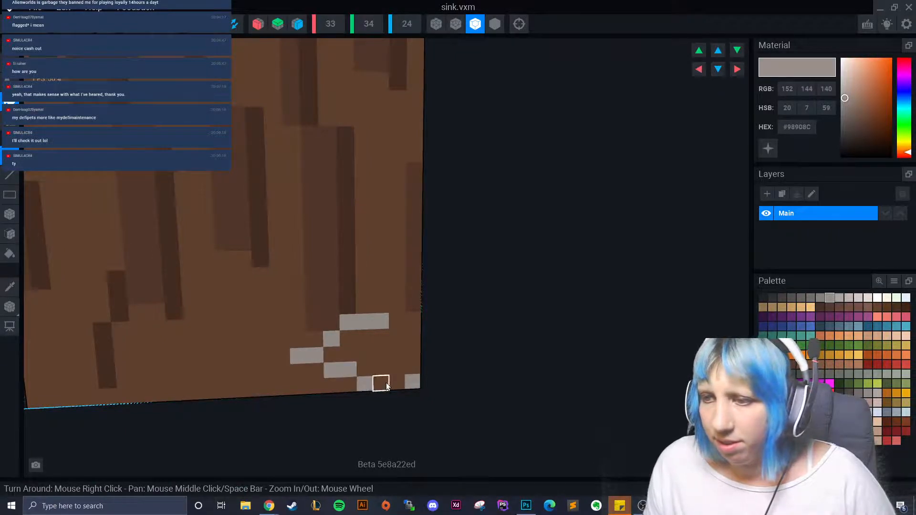
pyautogui.click(409, 341)
pyautogui.click(397, 335)
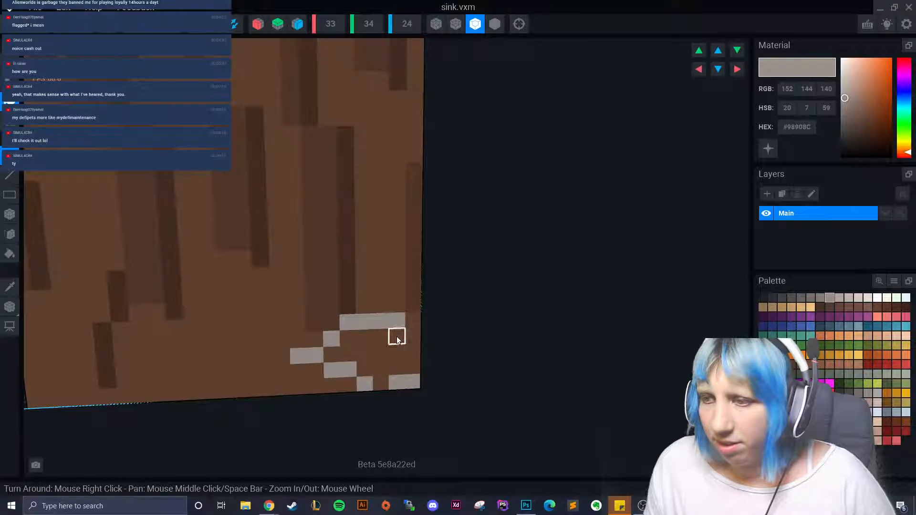
pyautogui.click(415, 369)
pyautogui.click(364, 355)
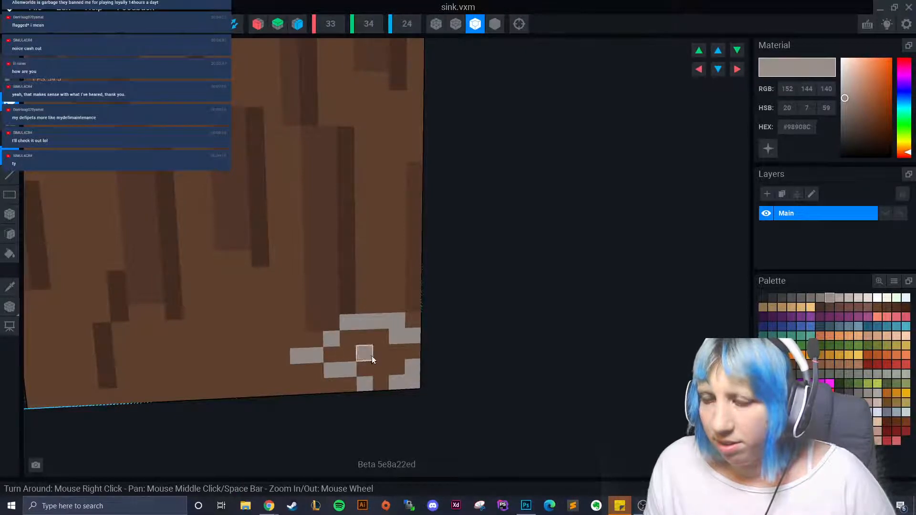
pyautogui.click(379, 368)
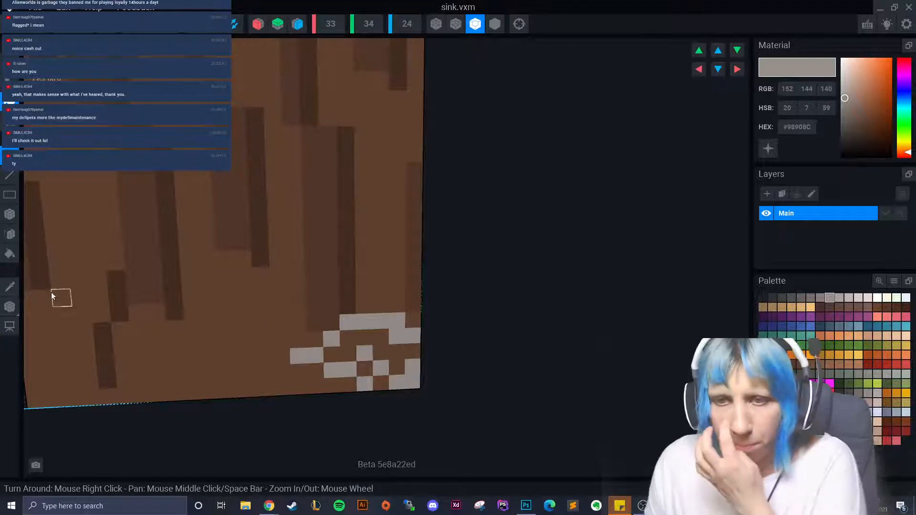
# - Sample brown to restore two voxels, then resample grey and add two above the pattern
pyautogui.keyDown('alt'); pyautogui.click(143, 308); pyautogui.keyUp('alt')
pyautogui.click(390, 324)
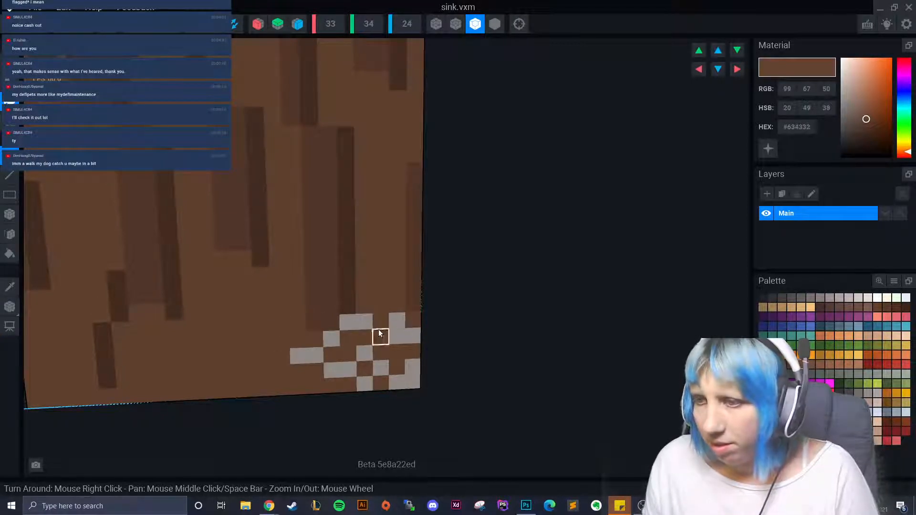
pyautogui.click(379, 329)
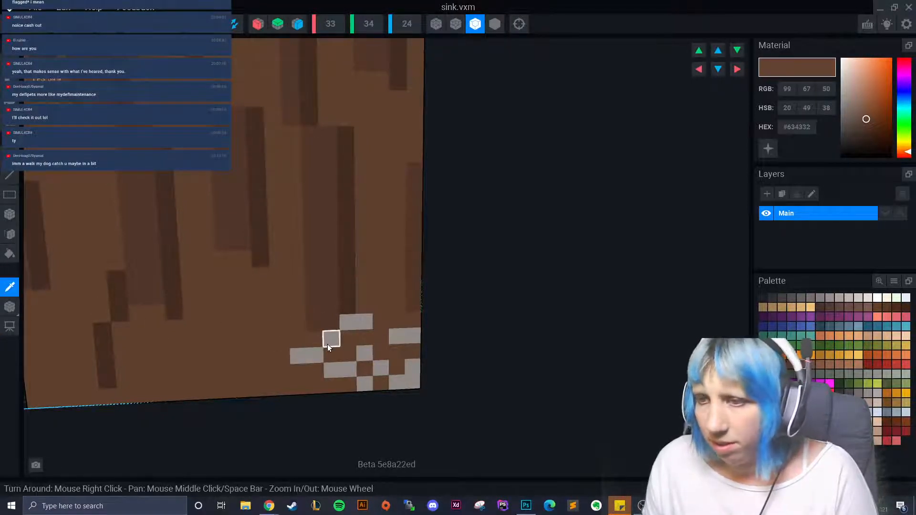
pyautogui.keyDown('alt'); pyautogui.click(367, 319); pyautogui.keyUp('alt')
pyautogui.moveTo(376, 308); pyautogui.dragTo(399, 308)
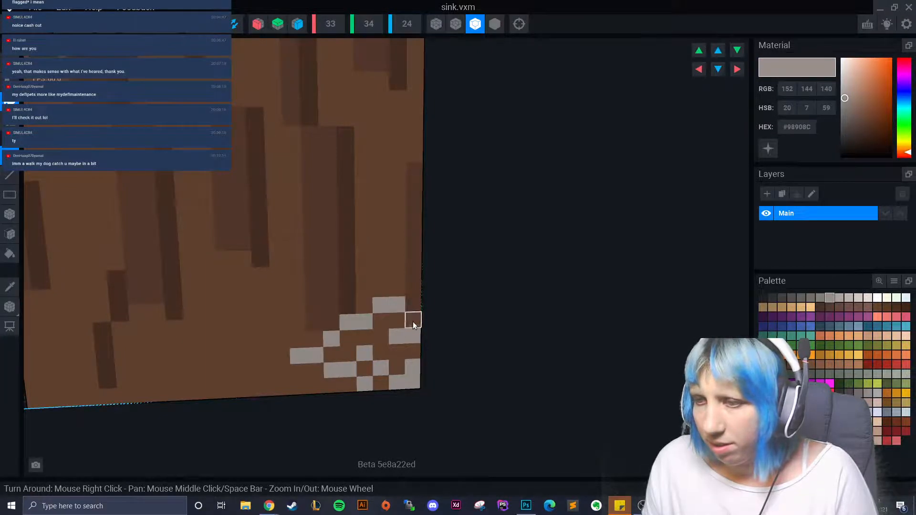
pyautogui.moveTo(356, 411); pyautogui.dragTo(382, 346, button='right')
pyautogui.scroll(-5, 385, 362)
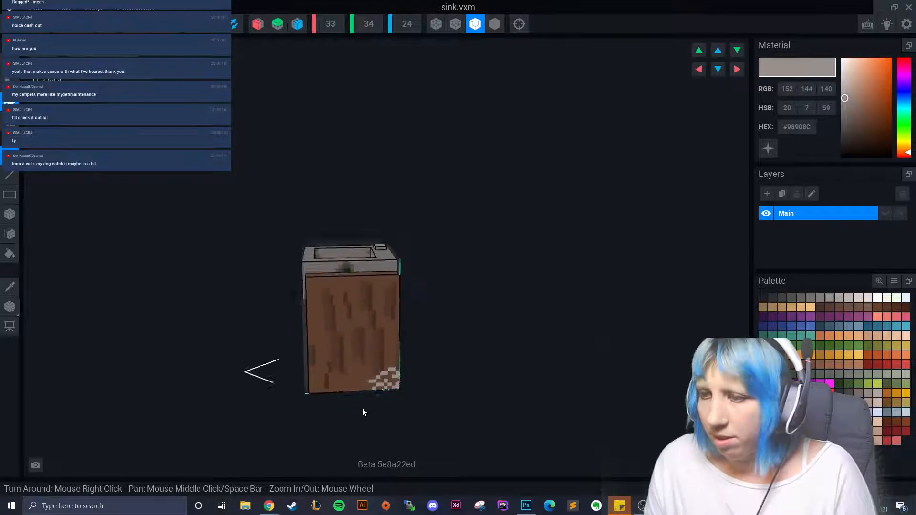
# - Paint three voxels along the bottom edge in lighter grey #BEB4AF
pyautogui.scroll(6, 365, 415)
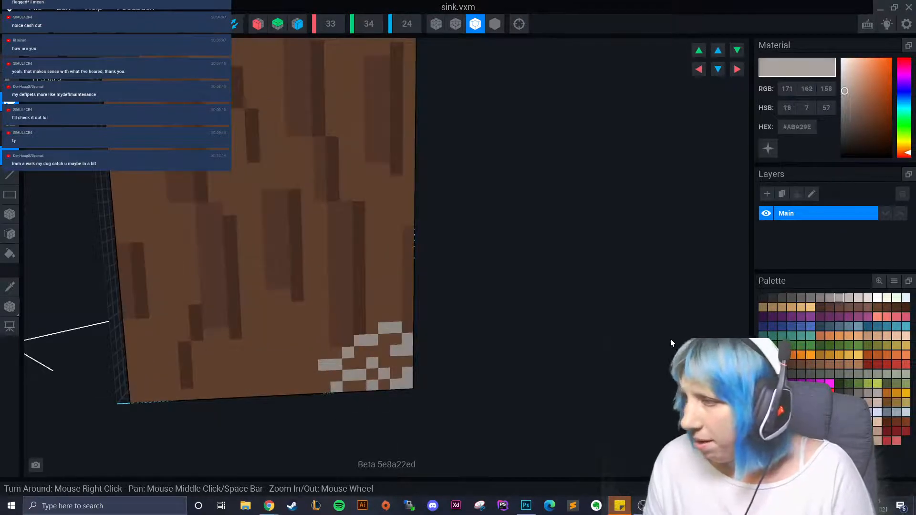
pyautogui.click(819, 298)
pyautogui.click(849, 297)
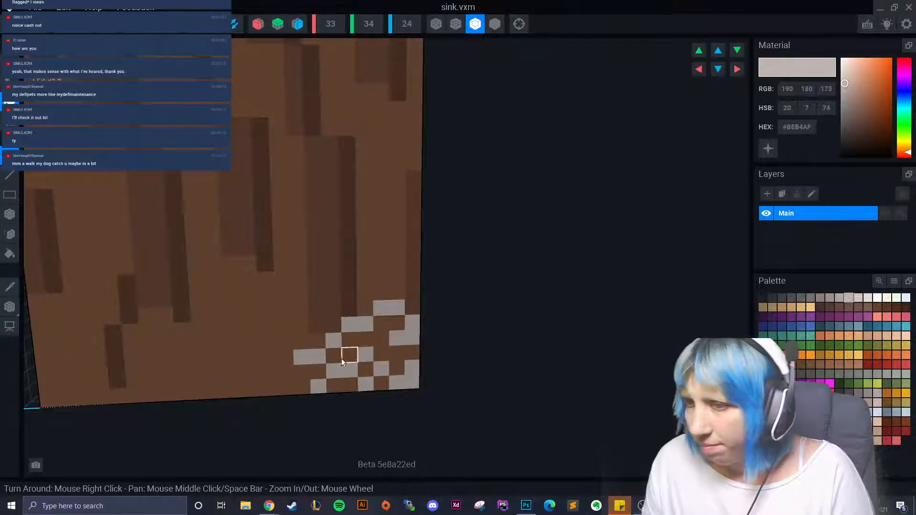
pyautogui.click(337, 356)
pyautogui.click(351, 340)
pyautogui.click(338, 384)
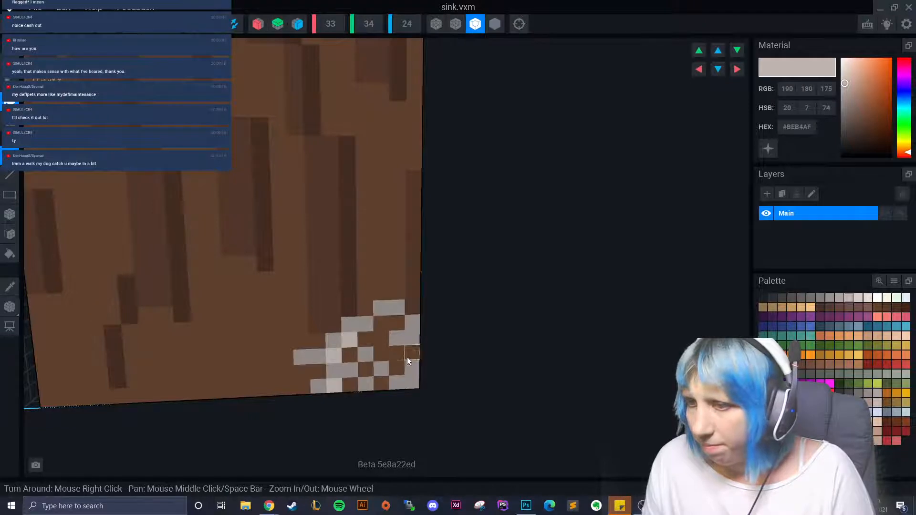
pyautogui.moveTo(429, 411); pyautogui.dragTo(403, 385, button='right')
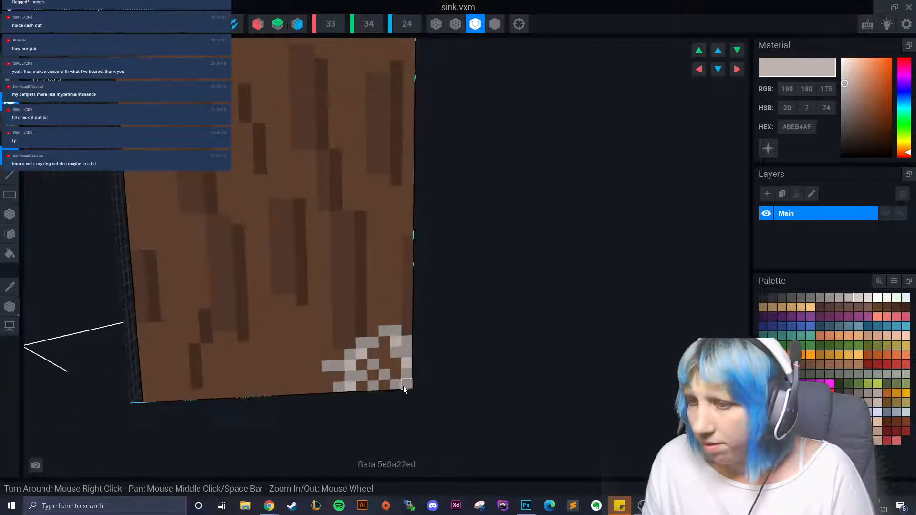
pyautogui.scroll(-3, 382, 377)
pyautogui.scroll(-4, 353, 391)
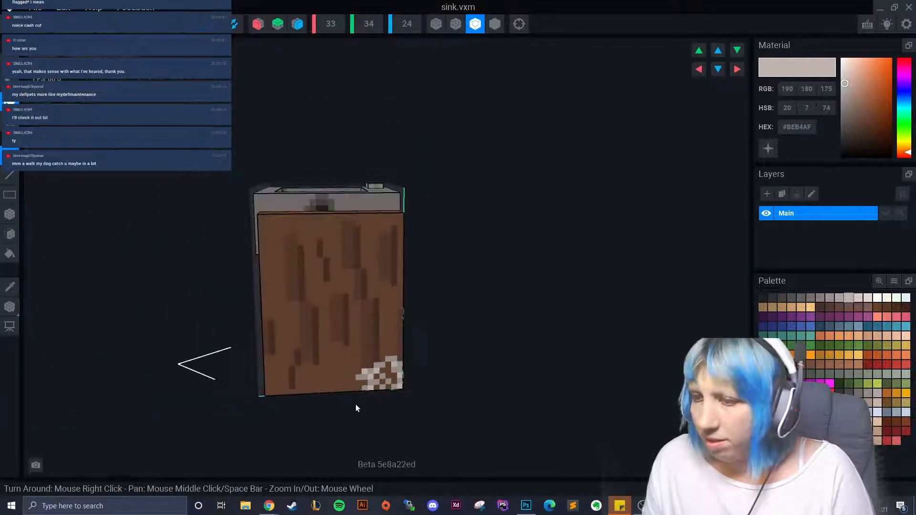
pyautogui.scroll(6, 360, 419)
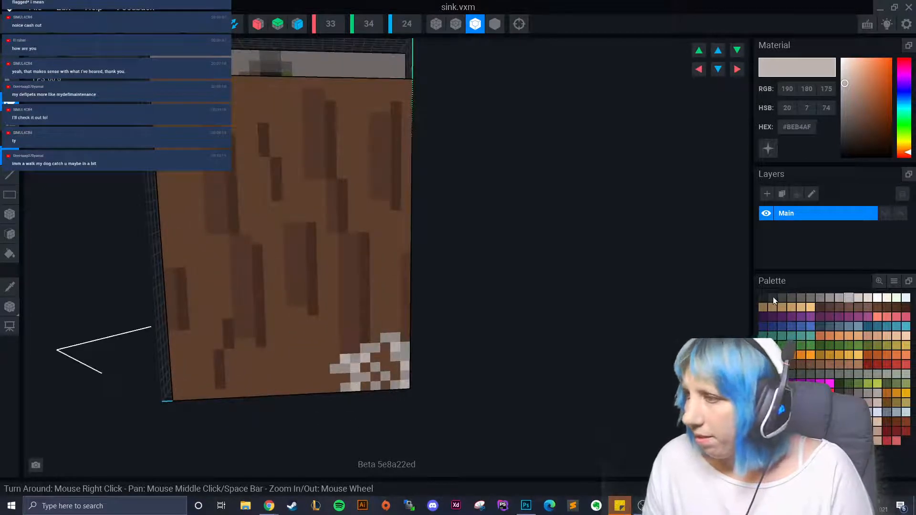
# - Try the near-black #302F2F swatch on the patch, then undo the dark voxel
pyautogui.click(772, 297)
pyautogui.scroll(-4, 409, 395)
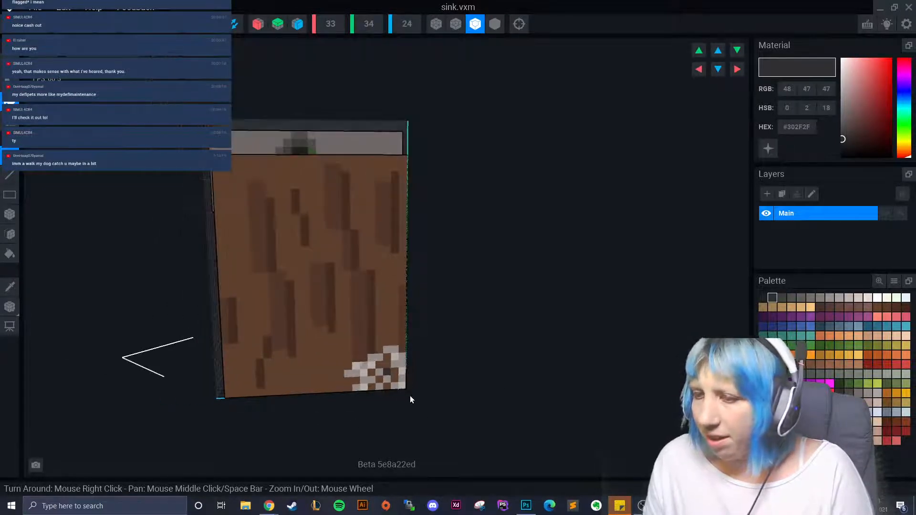
pyautogui.scroll(-3, 392, 409)
pyautogui.moveTo(339, 423); pyautogui.dragTo(405, 410, button='right')
pyautogui.scroll(5, 405, 418)
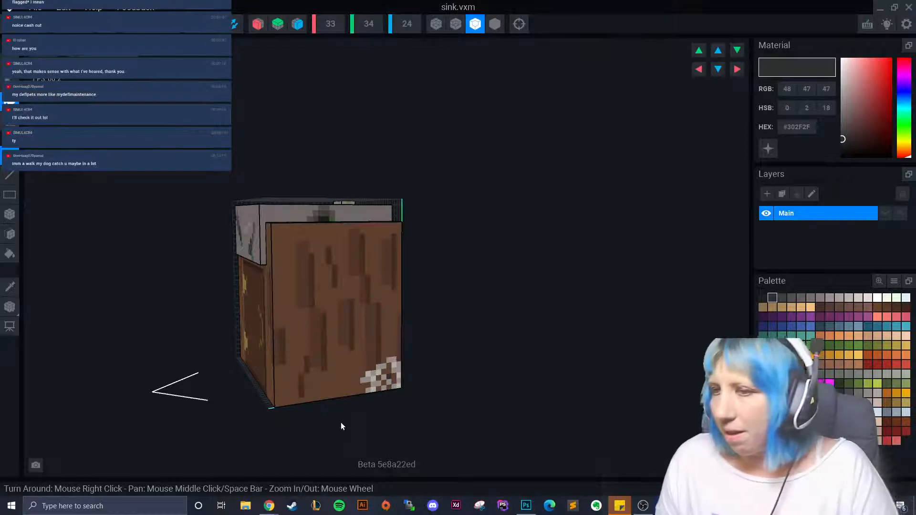
pyautogui.scroll(6, 340, 422)
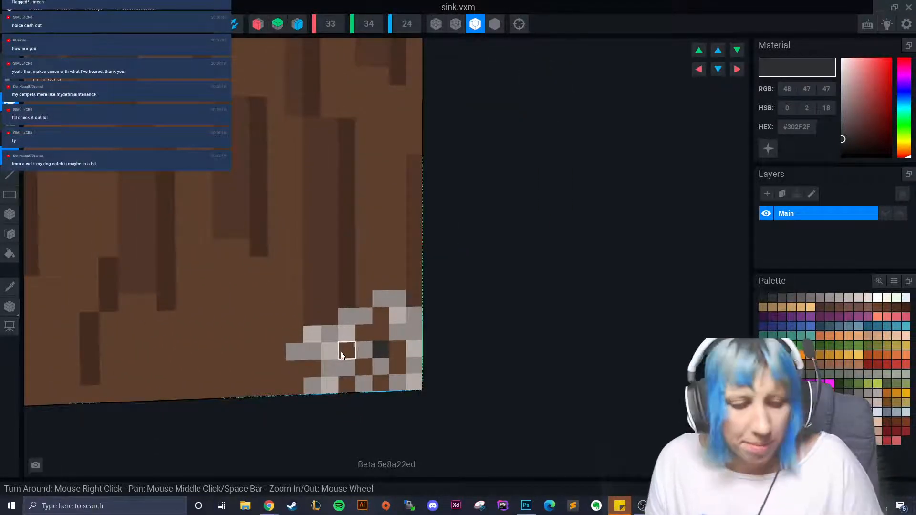
pyautogui.hotkey('ctrl', 'z')
pyautogui.scroll(-10, 357, 411)
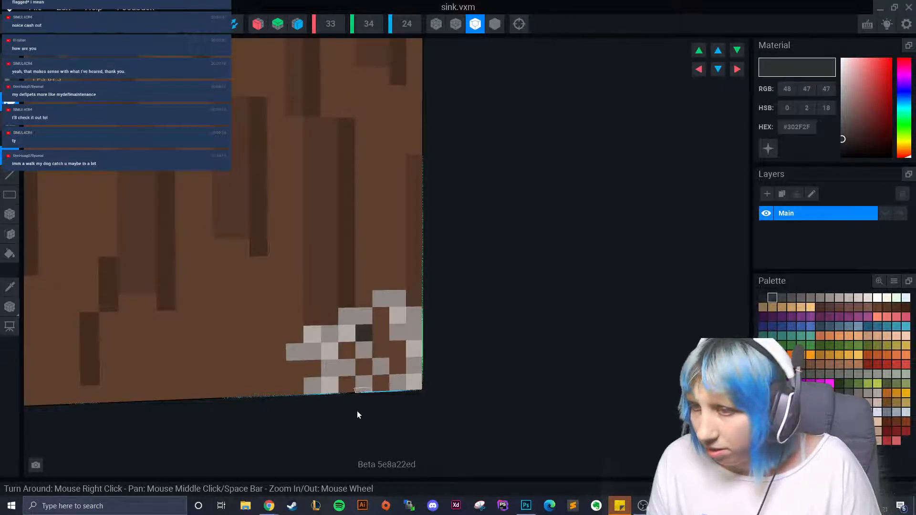
pyautogui.moveTo(283, 419); pyautogui.dragTo(472, 417, button='right')
pyautogui.scroll(3, 324, 414)
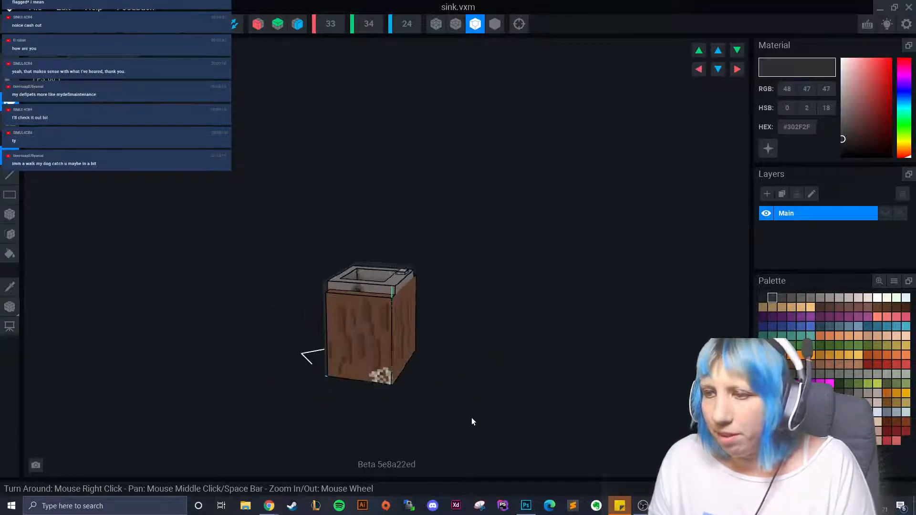
# - Paint light grey #BEB4AF voxels onto the right face's bottom corner
pyautogui.scroll(3, 467, 418)
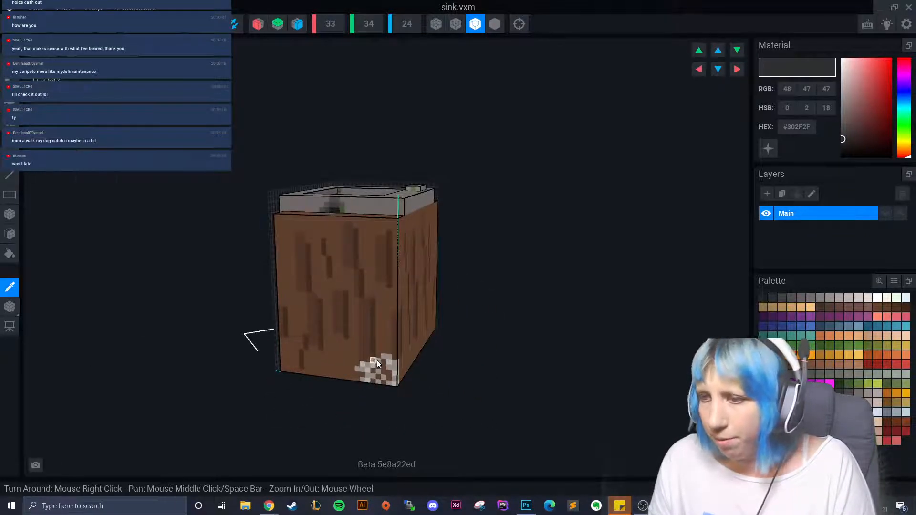
pyautogui.click(848, 298)
pyautogui.scroll(4, 372, 400)
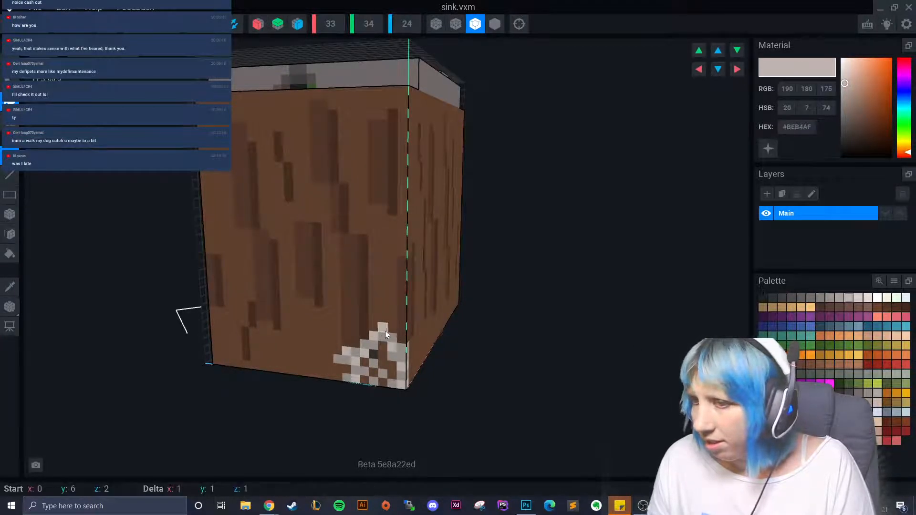
pyautogui.scroll(-4, 342, 410)
pyautogui.moveTo(355, 406)
pyautogui.mouseDown(button='right')
pyautogui.moveTo(384, 382)
pyautogui.moveTo(389, 413)
pyautogui.mouseUp(button='right')
pyautogui.scroll(4, 391, 406)
pyautogui.moveTo(395, 388); pyautogui.dragTo(399, 388)
pyautogui.moveTo(399, 388); pyautogui.dragTo(386, 411, button='right')
pyautogui.scroll(3, 378, 410)
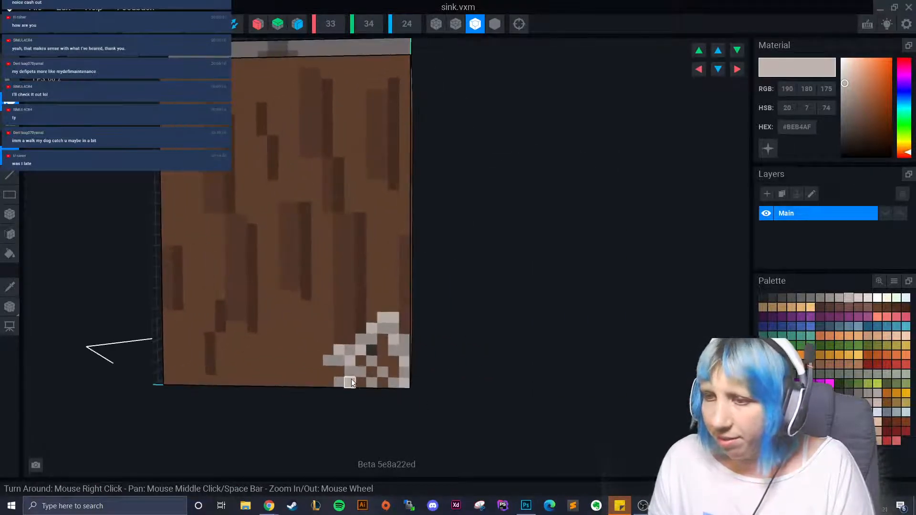
pyautogui.scroll(-6, 331, 362)
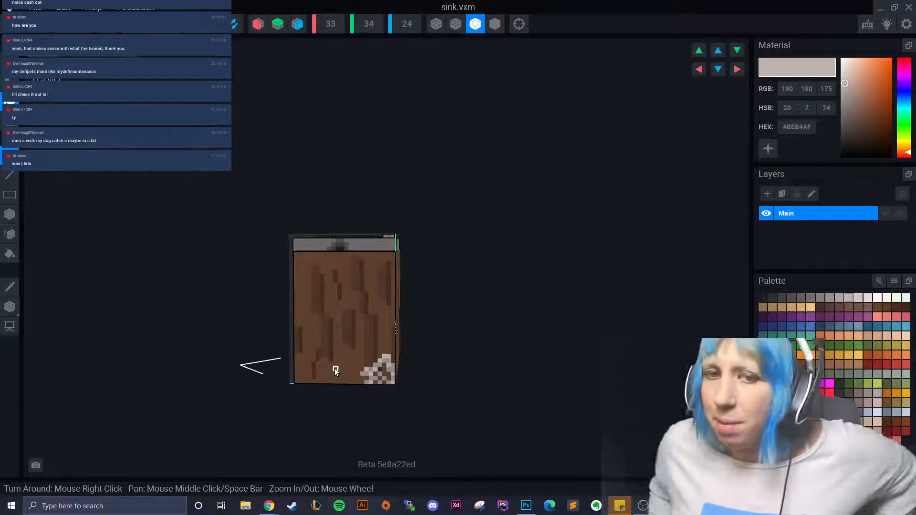
pyautogui.moveTo(376, 335); pyautogui.dragTo(342, 439, button='right')
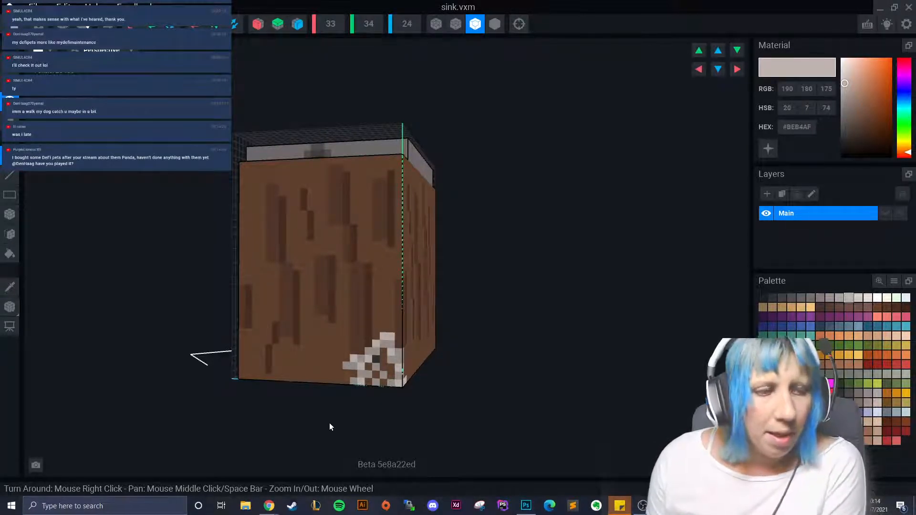
pyautogui.scroll(10, 309, 331)
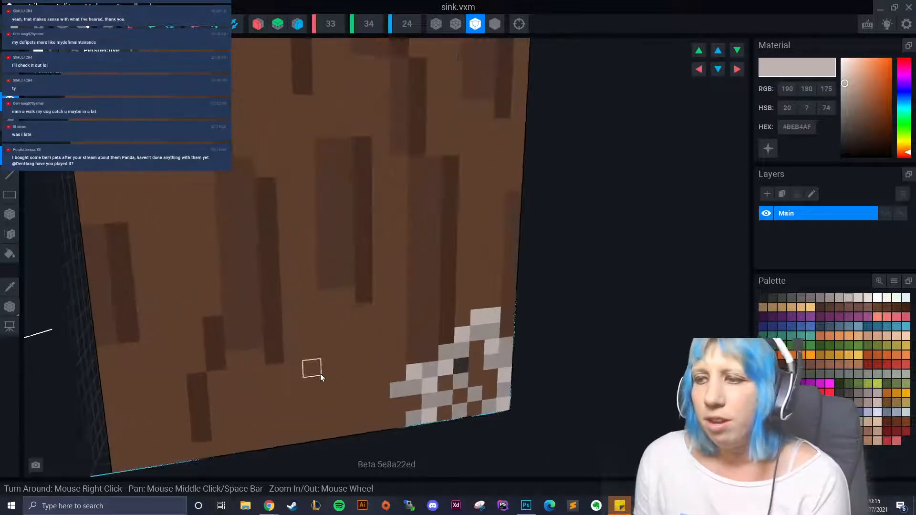
pyautogui.scroll(-2, 319, 373)
# - Sample grey #98908C with the Picker and add one more voxel at the lower edge
pyautogui.click(9, 286)
pyautogui.click(410, 341)
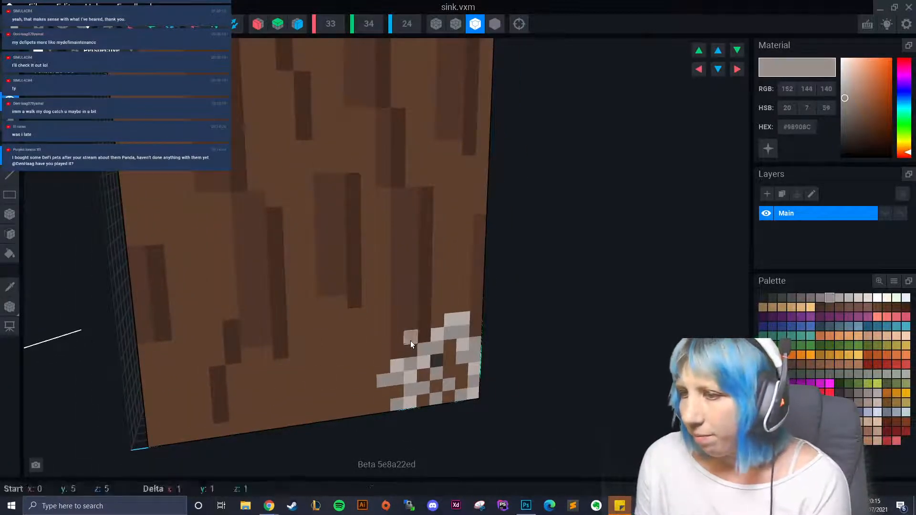
pyautogui.moveTo(410, 341); pyautogui.dragTo(454, 344, button='right')
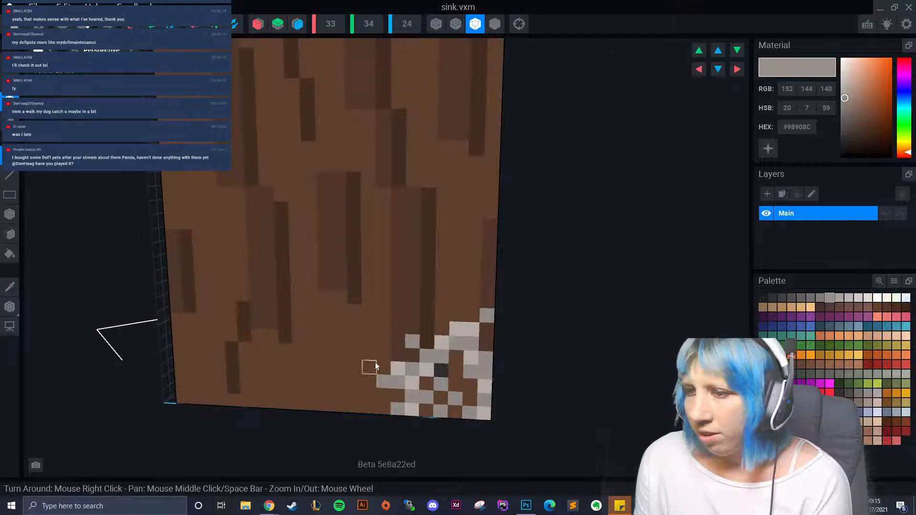
pyautogui.click(374, 410)
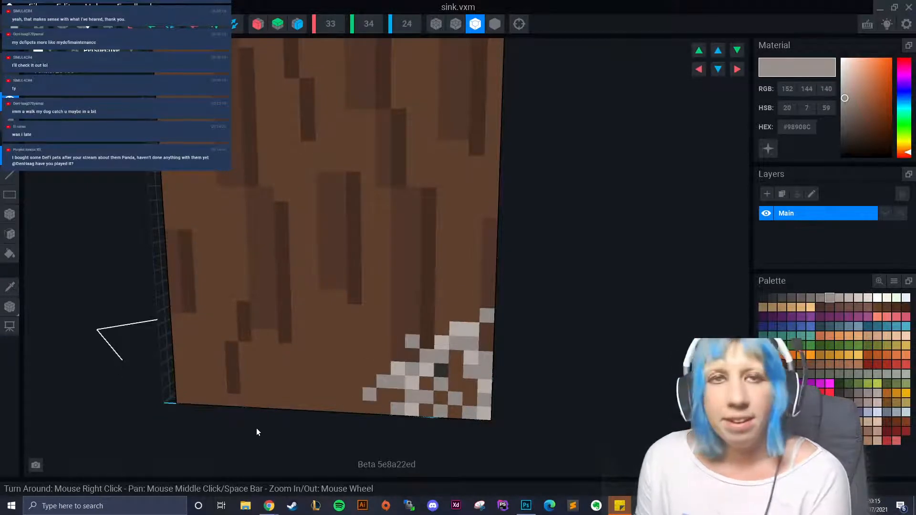
pyautogui.moveTo(255, 427); pyautogui.dragTo(264, 424, button='right')
pyautogui.scroll(-8, 264, 424)
pyautogui.moveTo(377, 386); pyautogui.dragTo(340, 434, button='right')
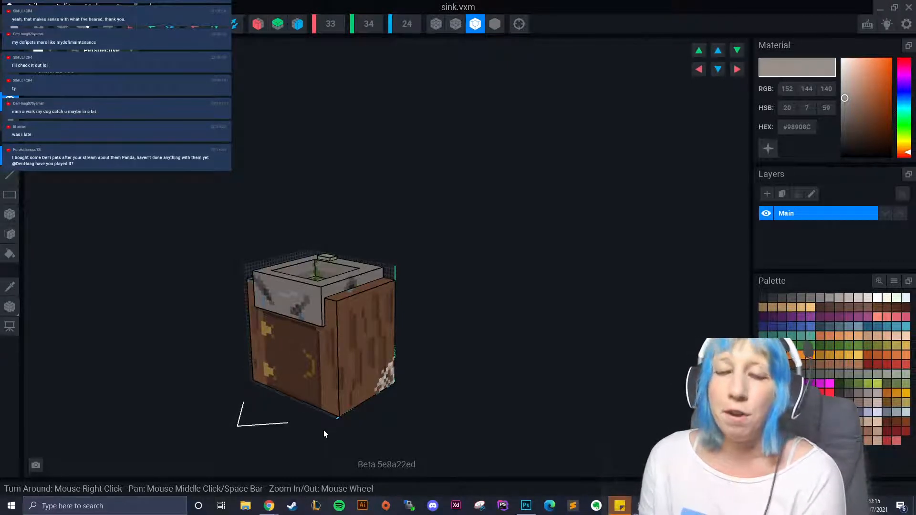
pyautogui.moveTo(299, 414); pyautogui.dragTo(389, 385, button='right')
pyautogui.scroll(4, 398, 429)
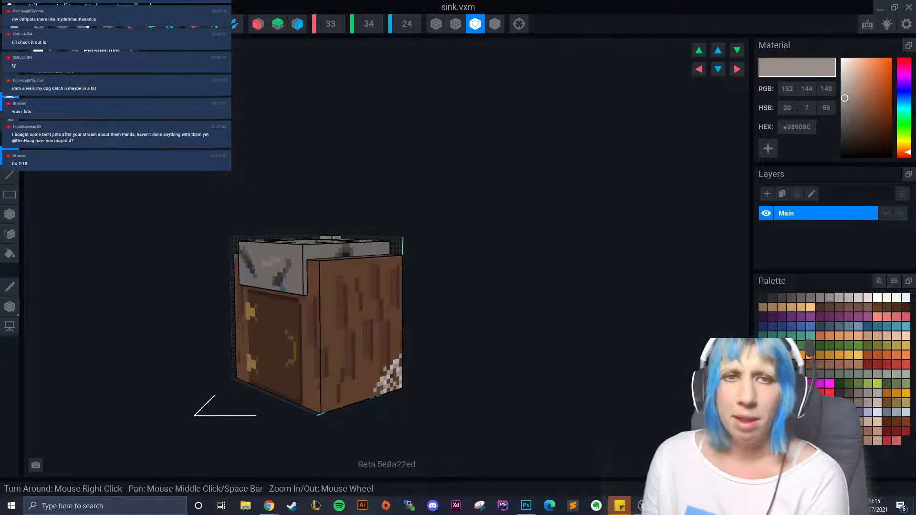
pyautogui.moveTo(323, 320); pyautogui.dragTo(330, 400, button='right')
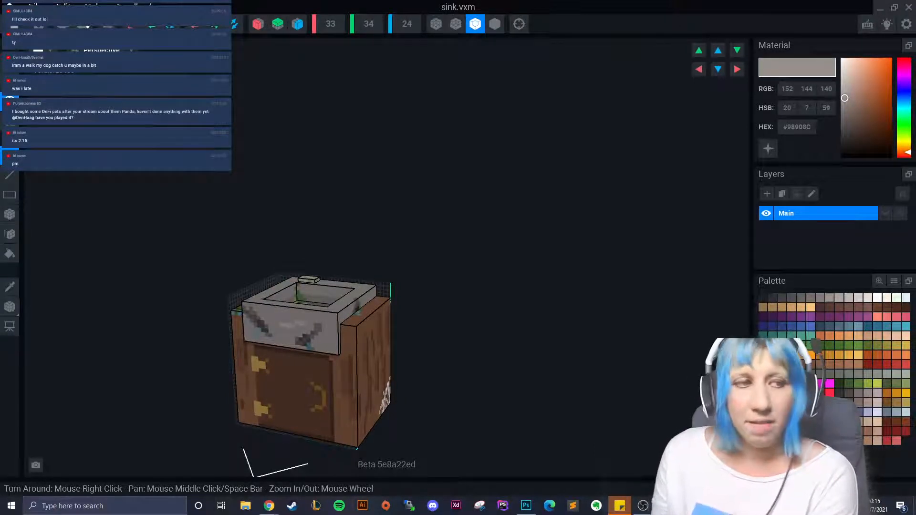
pyautogui.moveTo(267, 305); pyautogui.dragTo(241, 301, button='right')
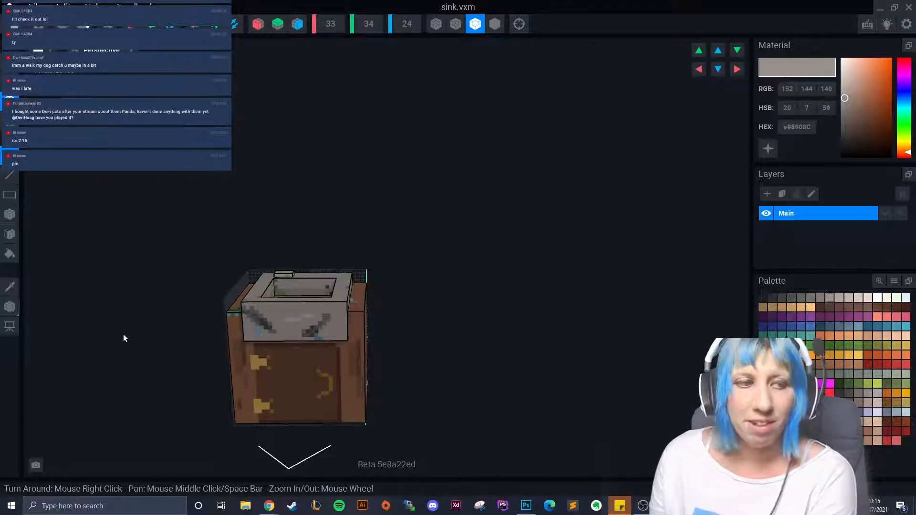
pyautogui.moveTo(253, 380); pyautogui.dragTo(229, 378, button='right')
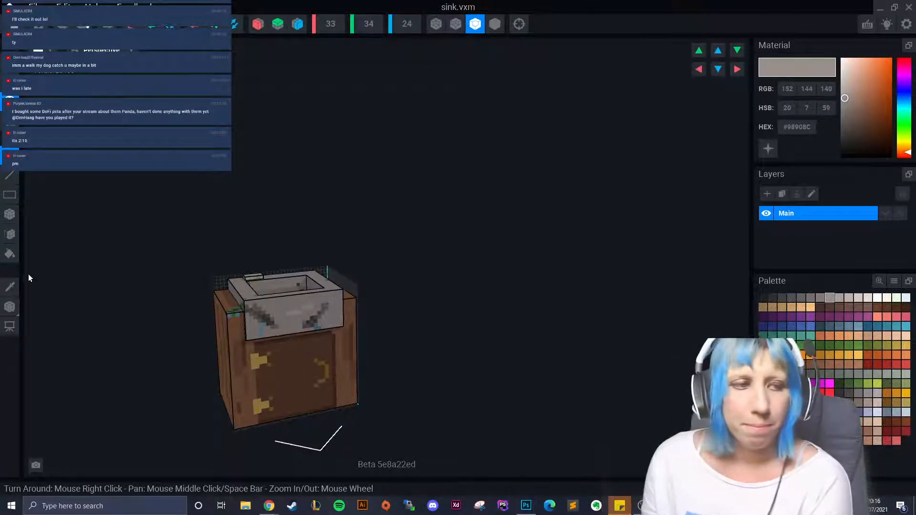
pyautogui.moveTo(191, 311); pyautogui.dragTo(181, 335, button='right')
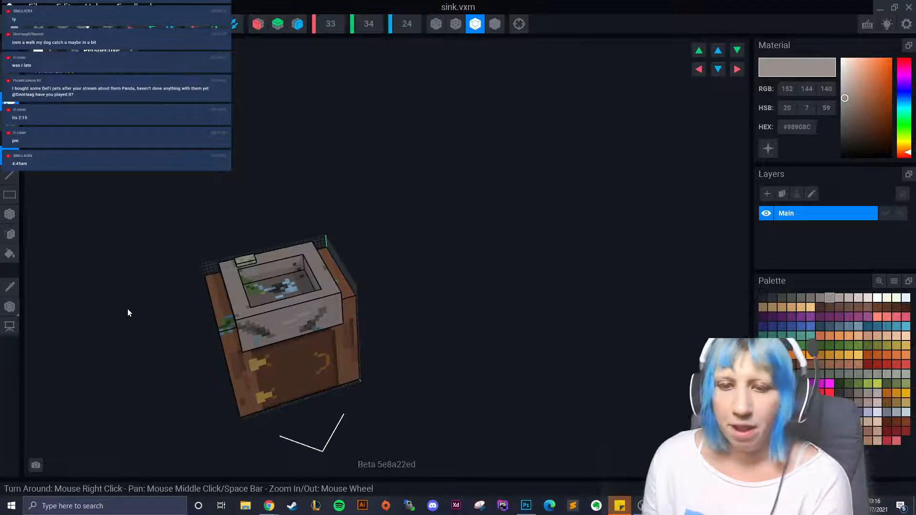
pyautogui.scroll(3, 128, 308)
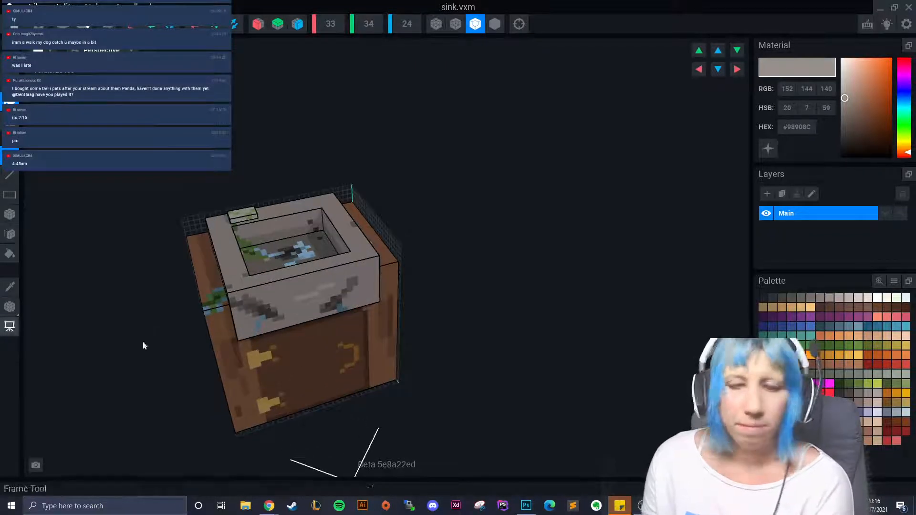
pyautogui.moveTo(143, 345); pyautogui.dragTo(251, 354, button='right')
pyautogui.moveTo(255, 354); pyautogui.dragTo(296, 350, button='middle')
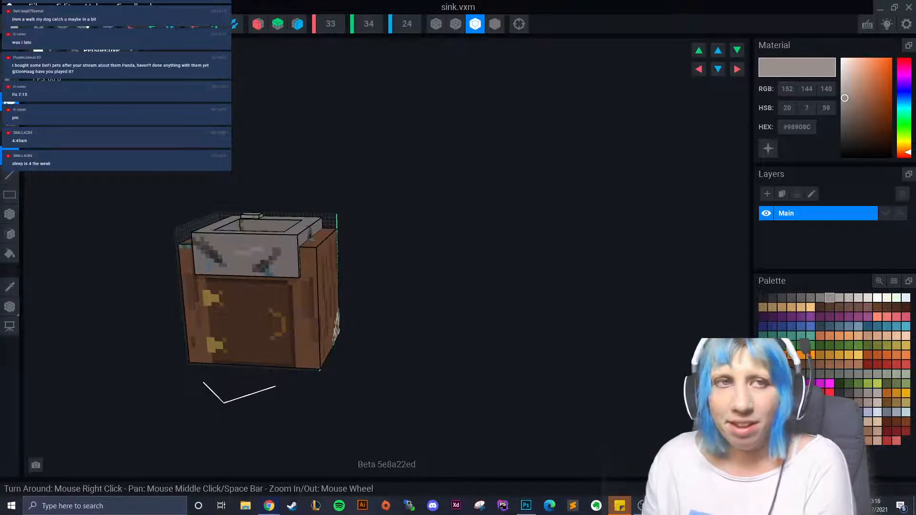
pyautogui.scroll(-3, 277, 353)
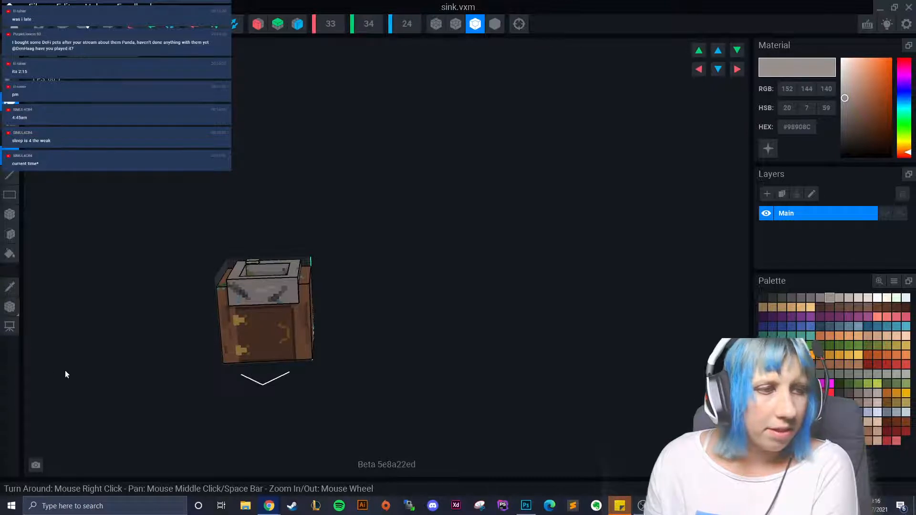
pyautogui.moveTo(66, 374); pyautogui.dragTo(315, 344, button='right')
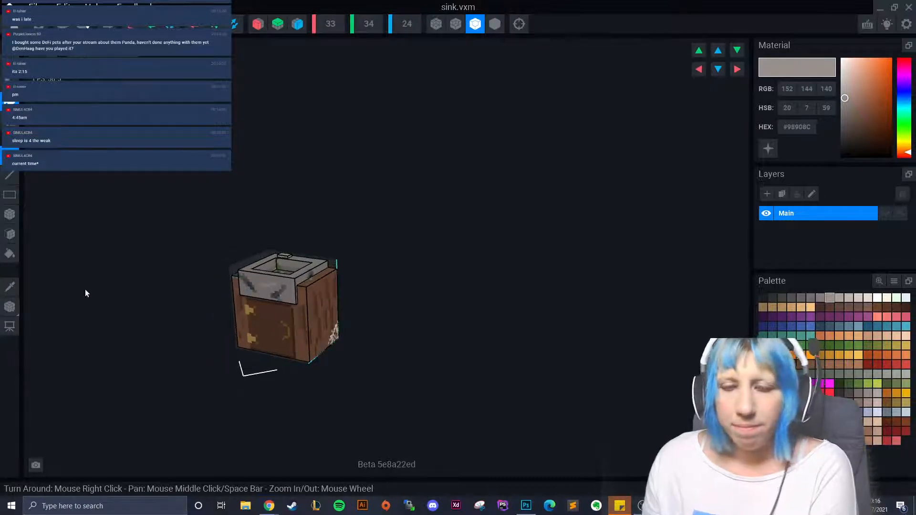
pyautogui.moveTo(86, 293); pyautogui.dragTo(235, 336, button='right')
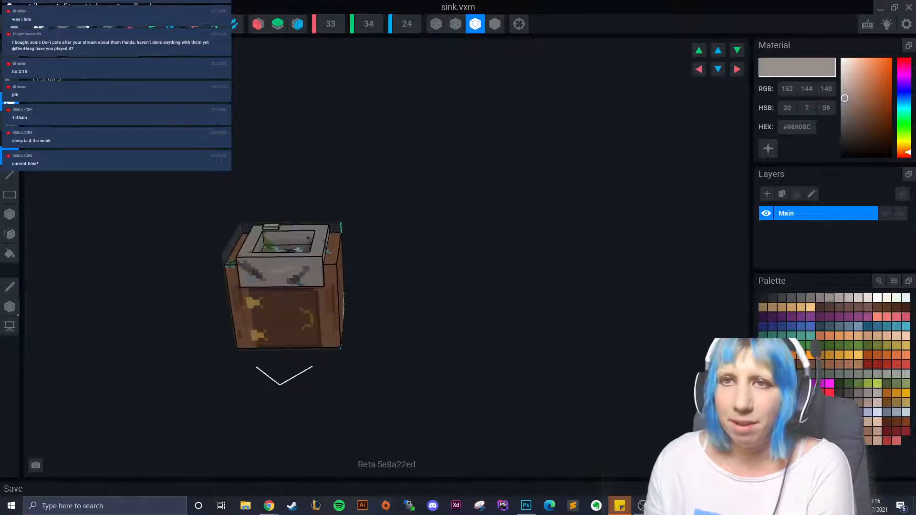
# - Save sink.vxm and close it, returning to the welcome screen
pyautogui.click(8, 308)
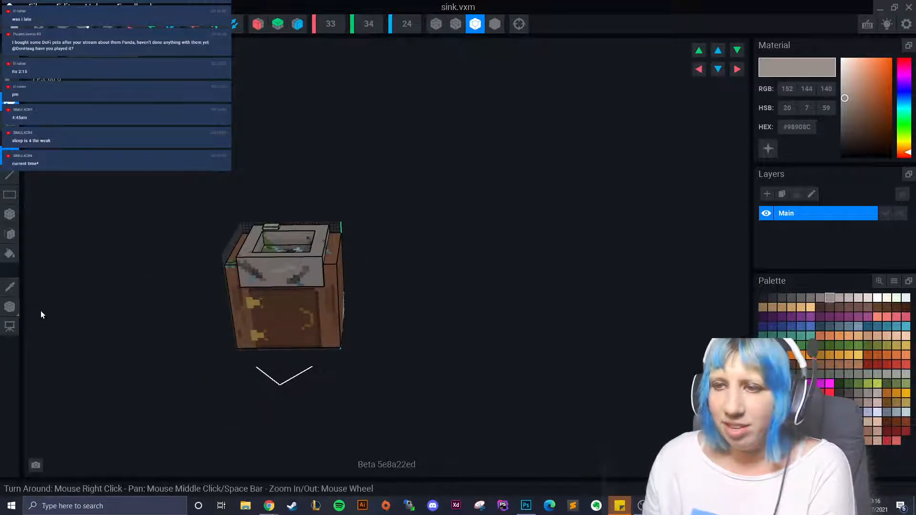
pyautogui.click(10, 24)
pyautogui.click(371, 184)
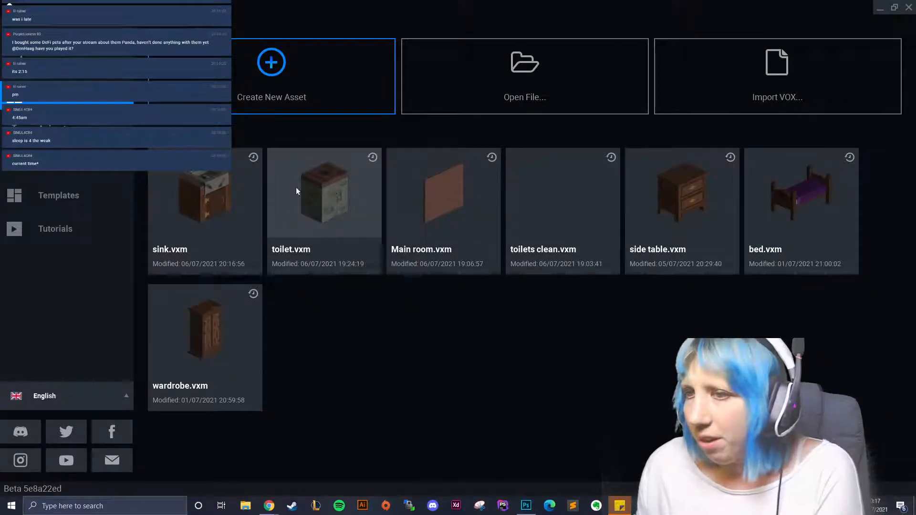
# - Open toilet.vxm, orbit to inspect its top and front, then close it, saving changes
pyautogui.click(320, 195)
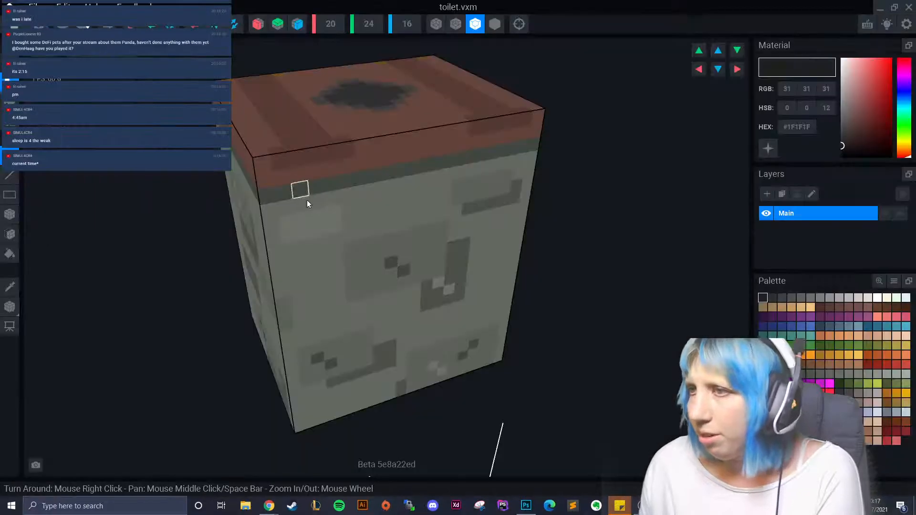
pyautogui.moveTo(446, 288); pyautogui.dragTo(444, 299, button='right')
pyautogui.moveTo(370, 357); pyautogui.dragTo(299, 252, button='right')
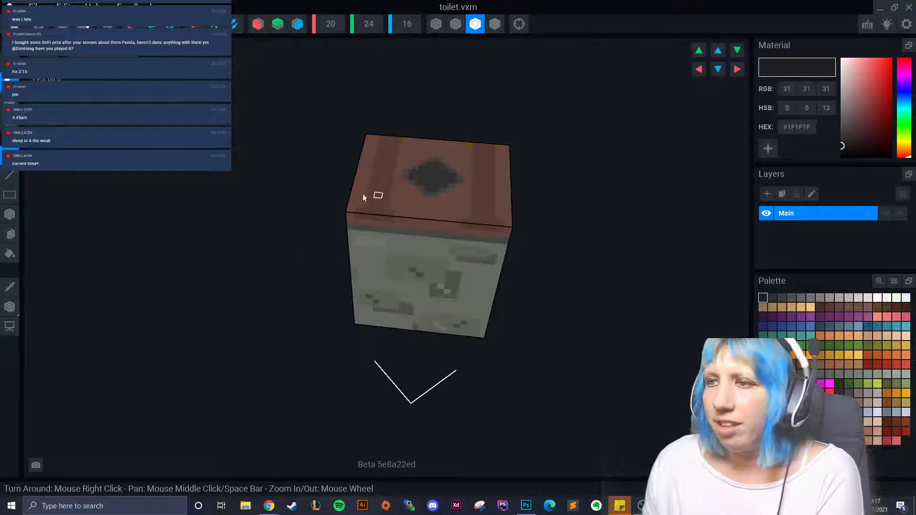
pyautogui.moveTo(363, 196); pyautogui.dragTo(444, 299, button='right')
pyautogui.hotkey('alt', 'F4')
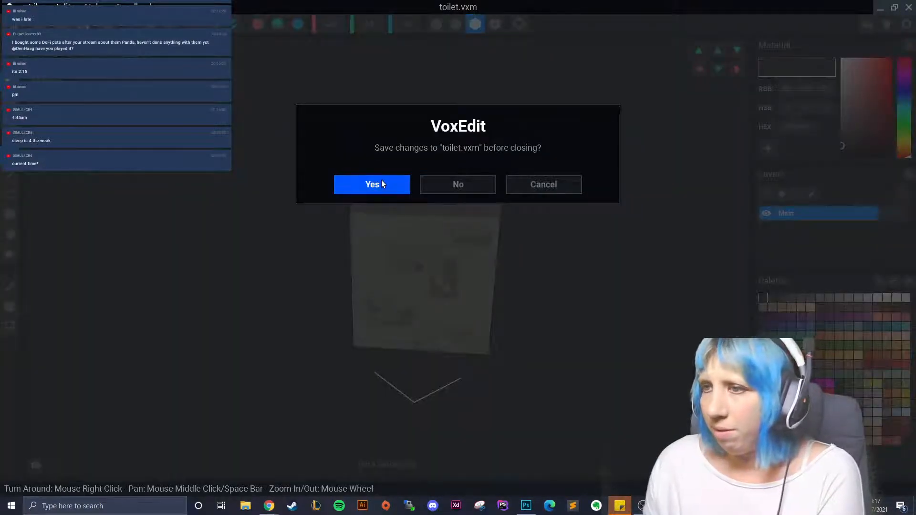
pyautogui.click(382, 184)
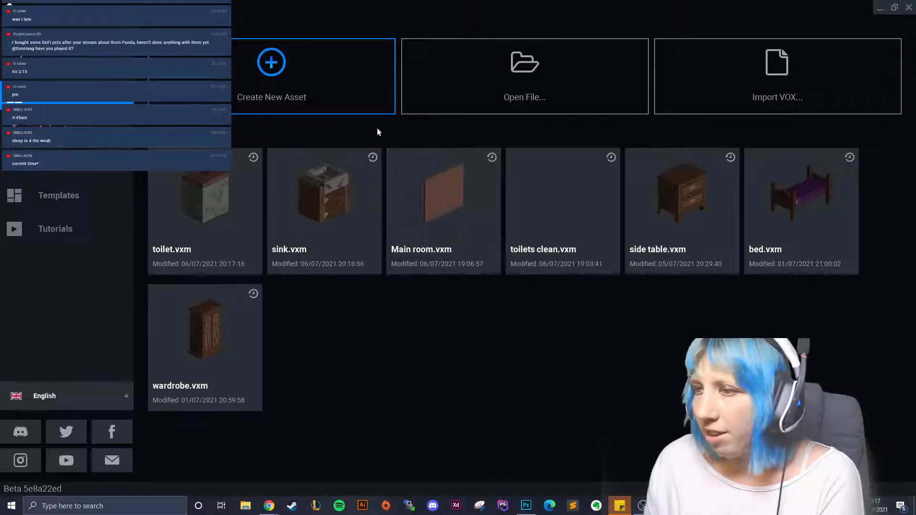
# - Save the Main room model's changes and return to the welcome screen
pyautogui.click(429, 194)
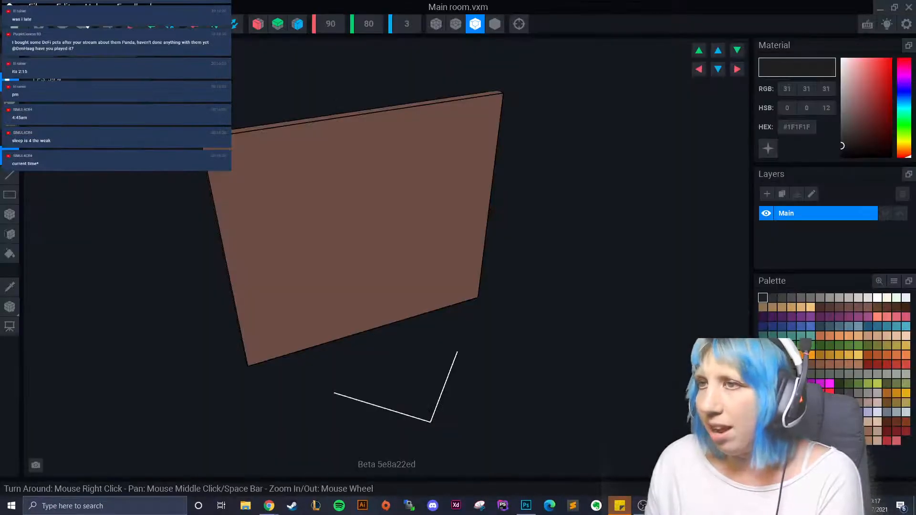
pyautogui.click(10, 23)
pyautogui.click(372, 184)
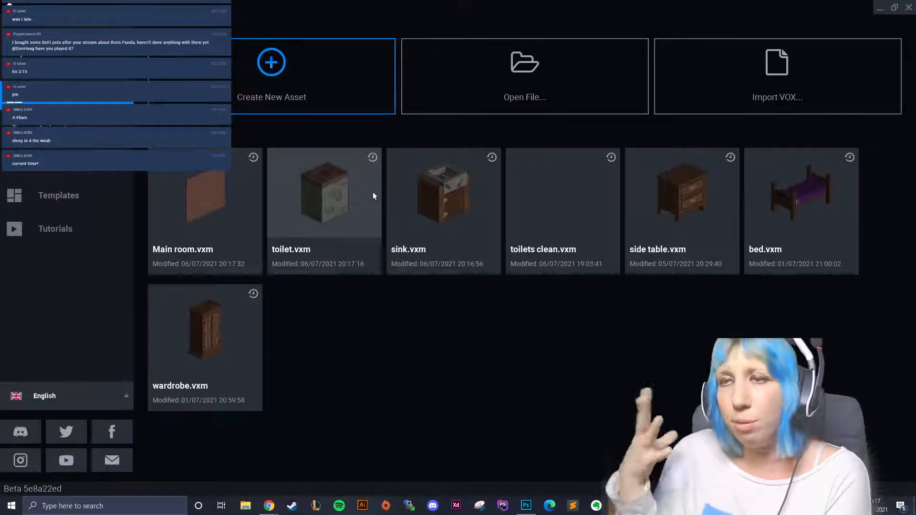
# - Create a new model named side.vxm in the Sandbox > Toilets folder
pyautogui.click(239, 66)
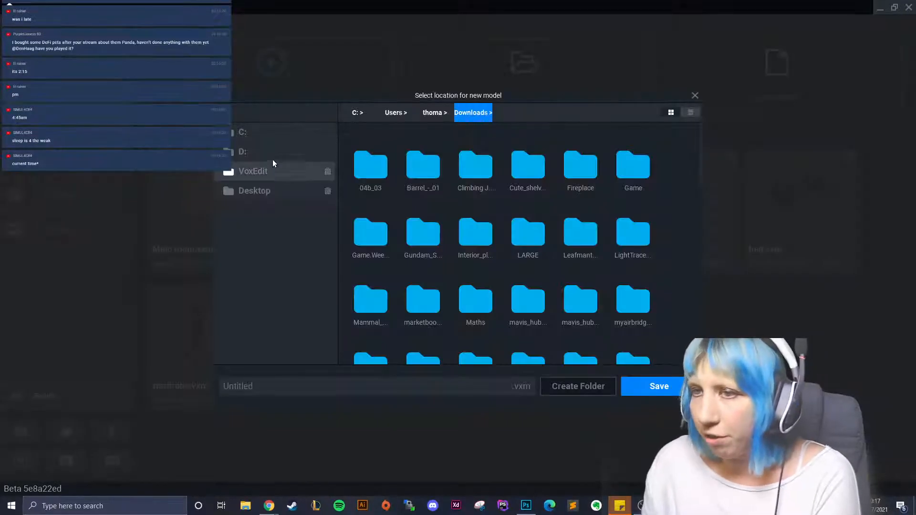
pyautogui.click(250, 174)
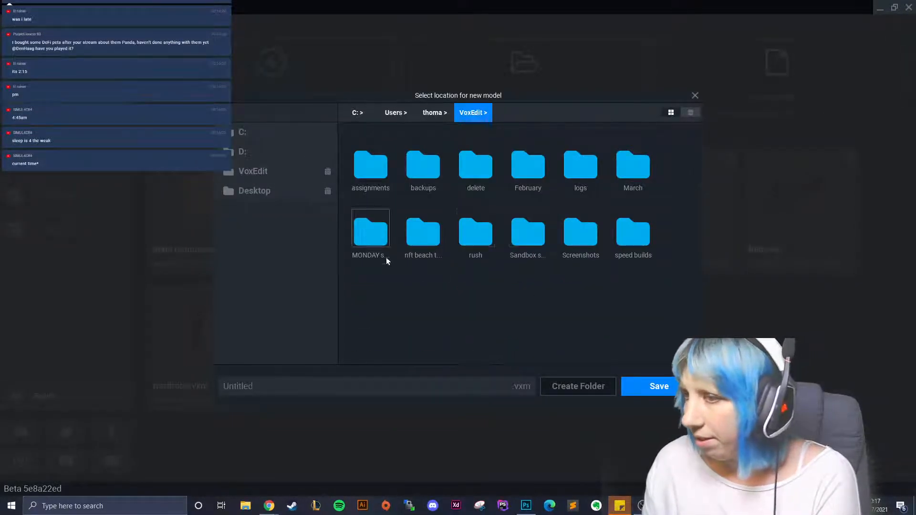
pyautogui.doubleClick(529, 236)
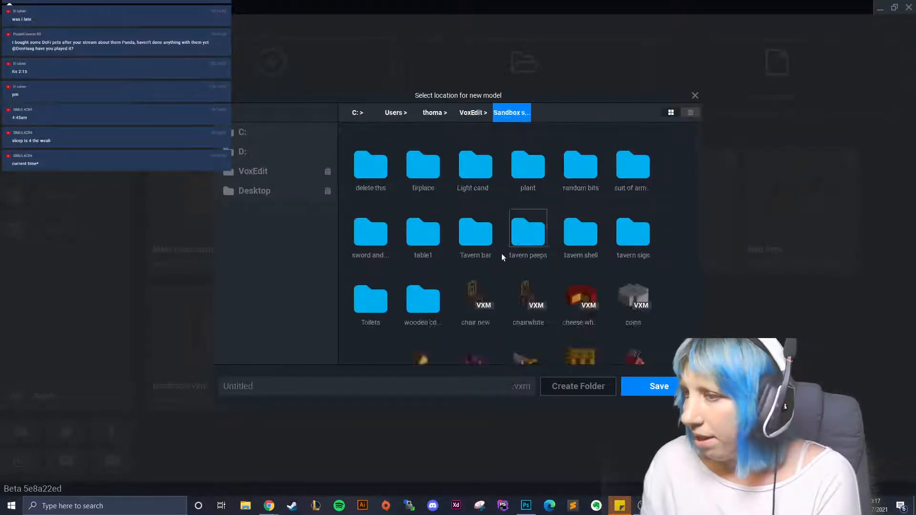
pyautogui.doubleClick(366, 308)
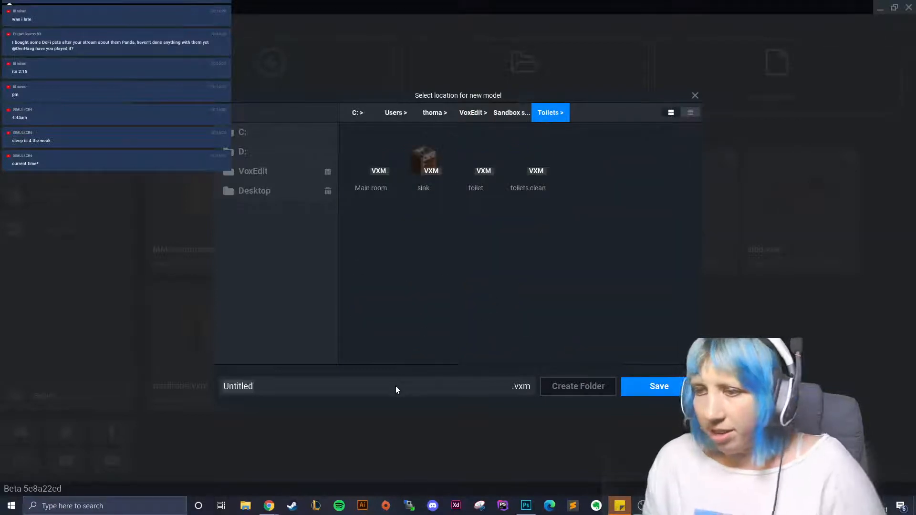
pyautogui.click(396, 385)
pyautogui.write('side')
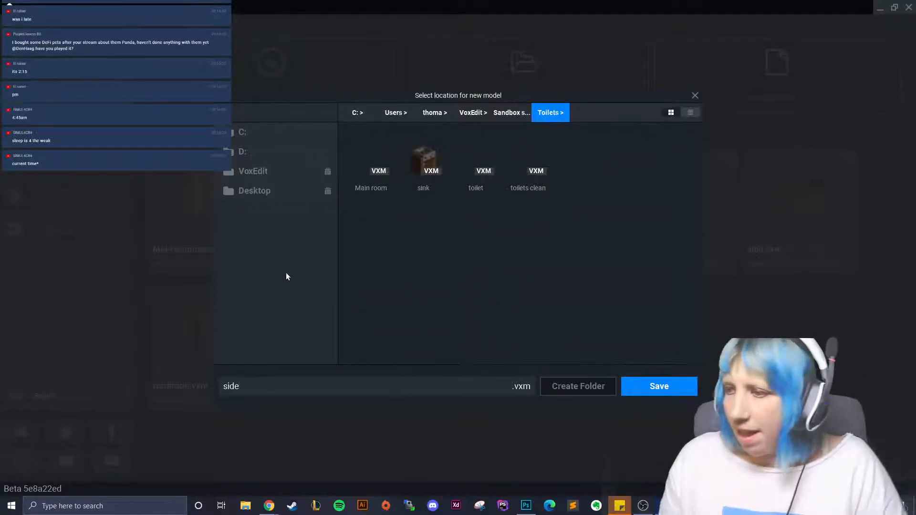
pyautogui.click(668, 383)
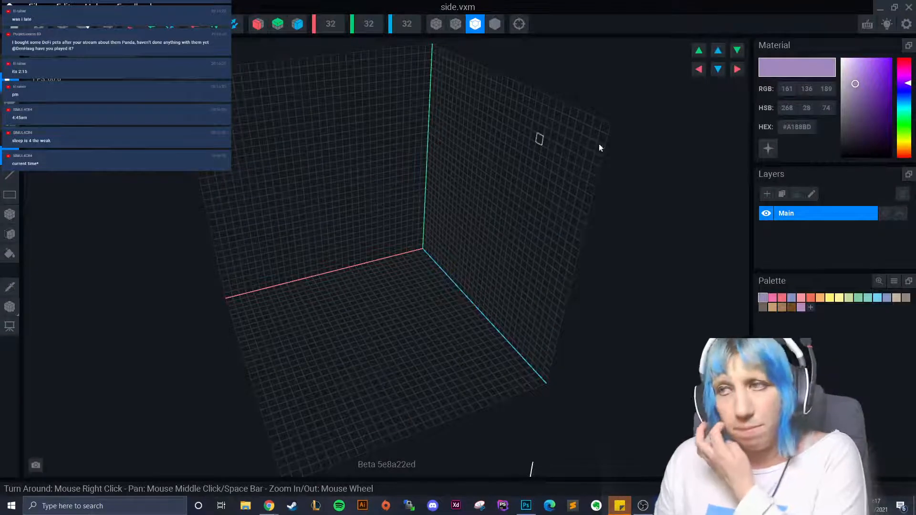
# - Load the palette from a PNG image in the Downloads folder
pyautogui.click(896, 285)
pyautogui.click(894, 298)
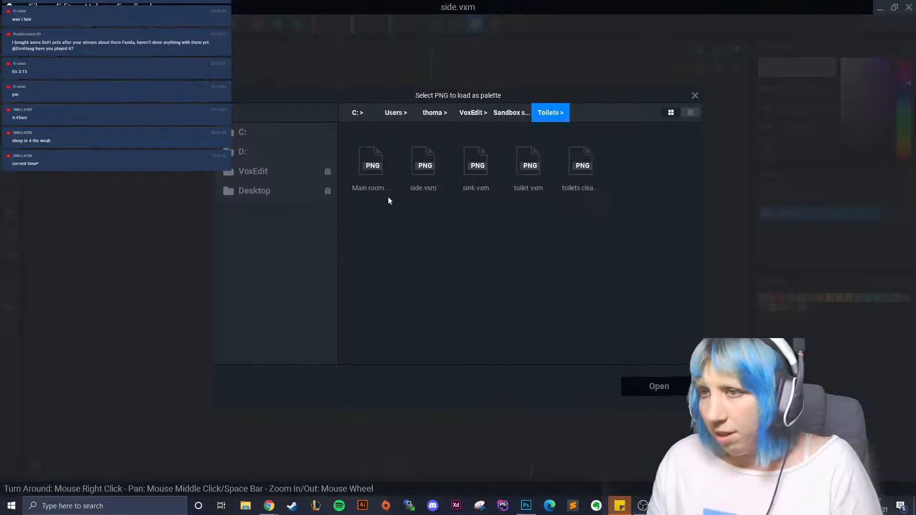
pyautogui.click(273, 132)
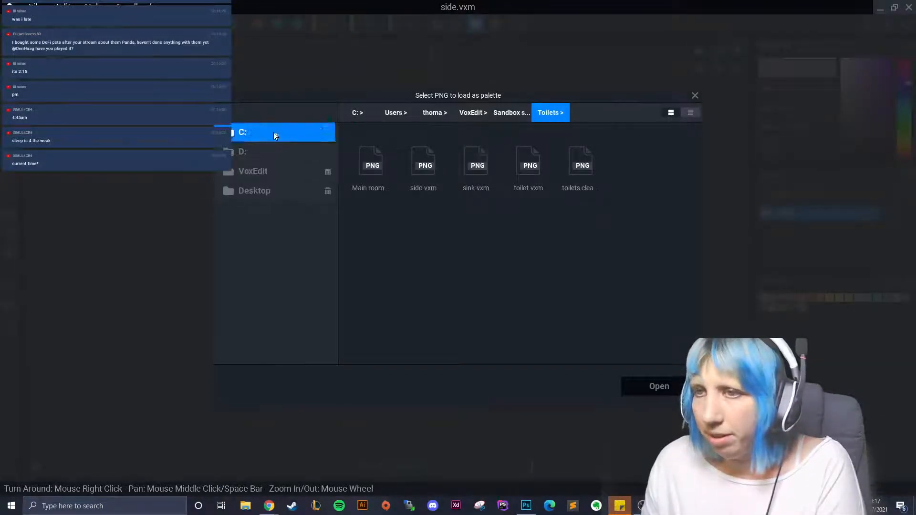
pyautogui.doubleClick(489, 299)
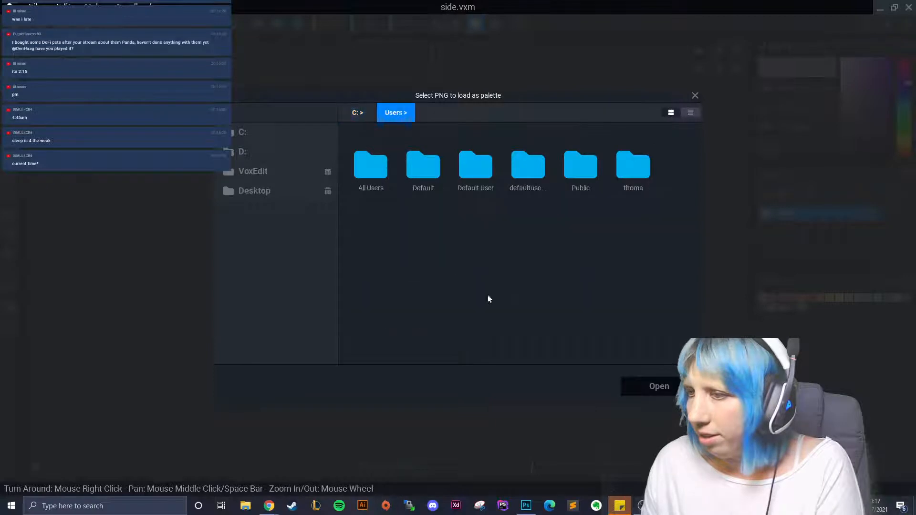
pyautogui.doubleClick(575, 173)
pyautogui.click(387, 115)
pyautogui.doubleClick(635, 174)
pyautogui.scroll(-5, 532, 268)
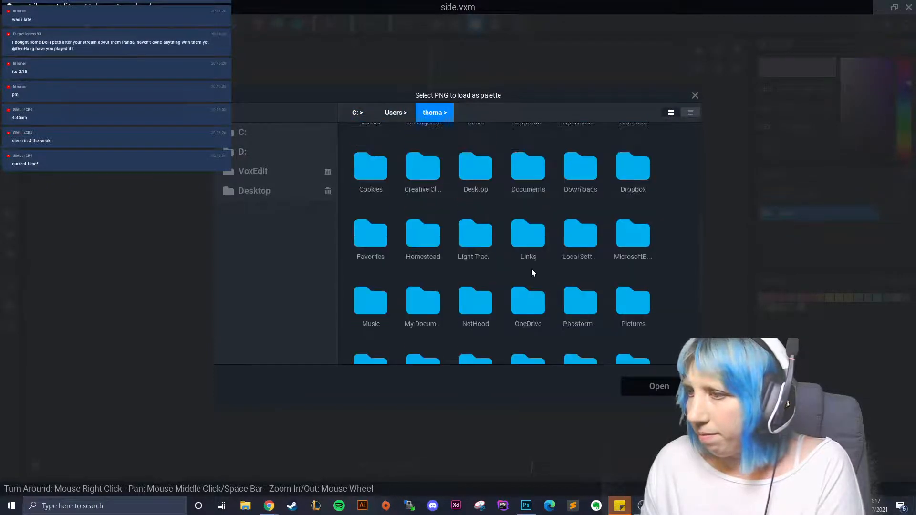
pyautogui.scroll(4, 593, 264)
pyautogui.doubleClick(577, 277)
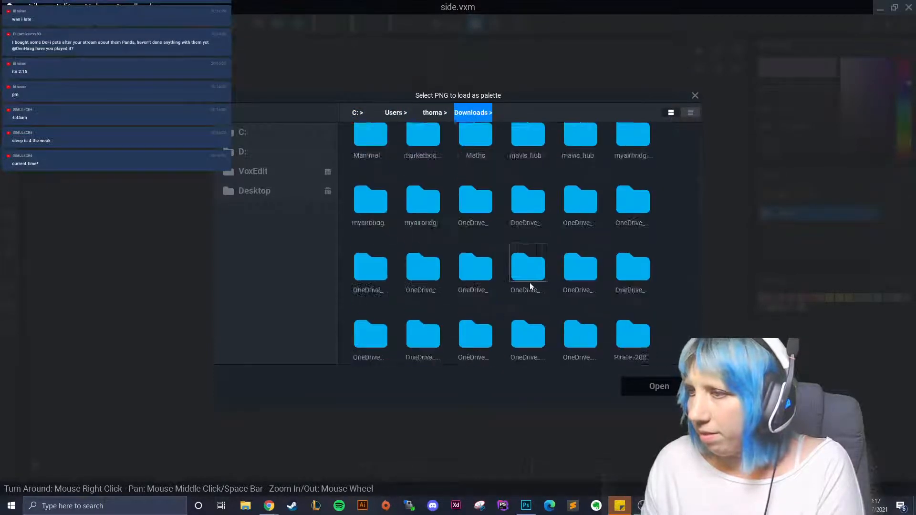
pyautogui.scroll(-8, 562, 306)
pyautogui.click(663, 386)
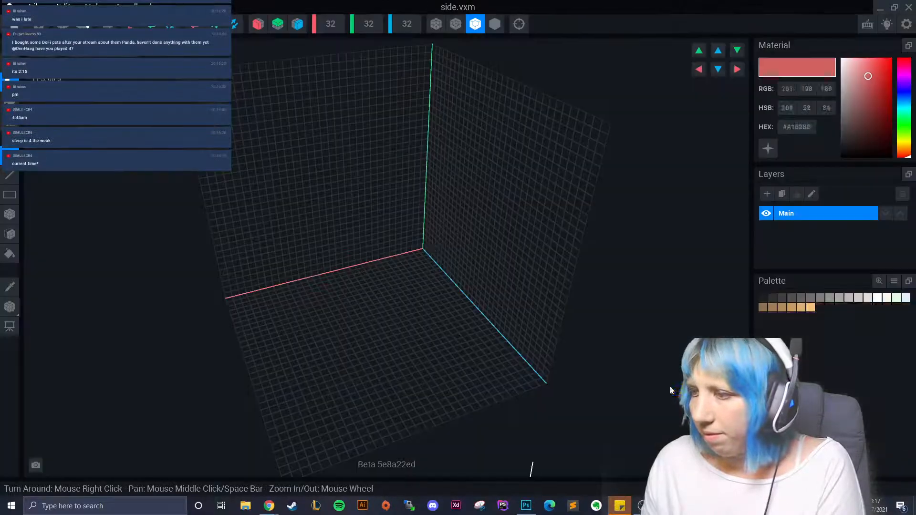
# - Set the volume height to 80 and inspect the tall empty volume
pyautogui.click(367, 24)
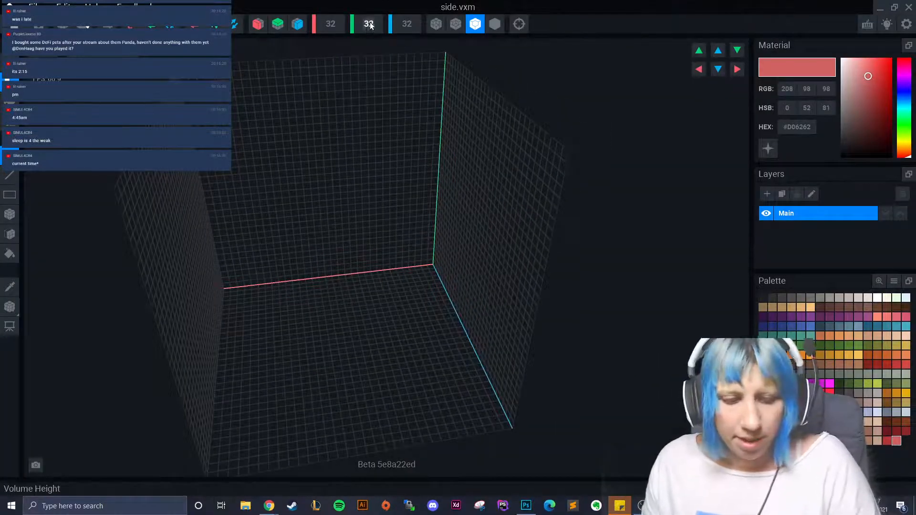
pyautogui.write('80')
pyautogui.press('Return')
pyautogui.moveTo(342, 217); pyautogui.dragTo(384, 277, button='right')
pyautogui.scroll(4, 365, 253)
pyautogui.scroll(-5, 377, 296)
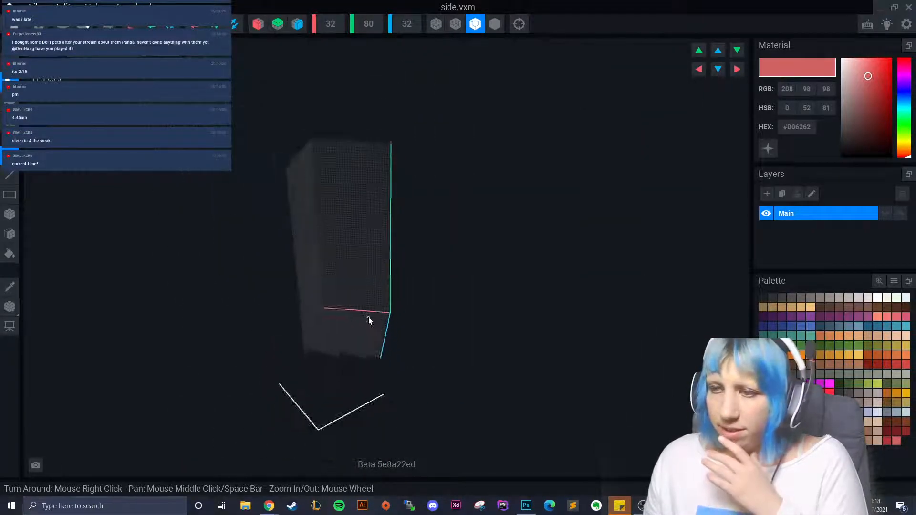
pyautogui.moveTo(368, 316)
pyautogui.mouseDown(button='right')
pyautogui.moveTo(350, 311)
pyautogui.moveTo(382, 314)
pyautogui.mouseUp(button='right')
pyautogui.scroll(4, 364, 315)
pyautogui.scroll(-2, 368, 321)
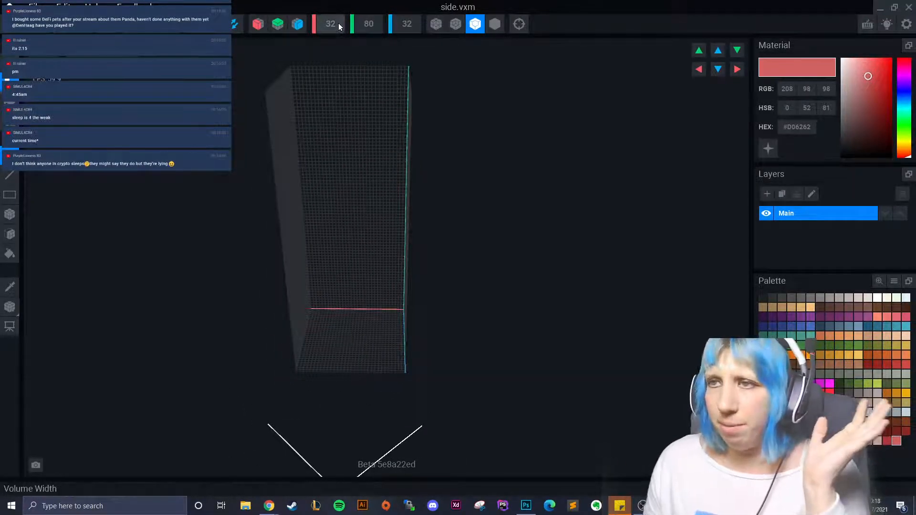
pyautogui.scroll(18, 337, 23)
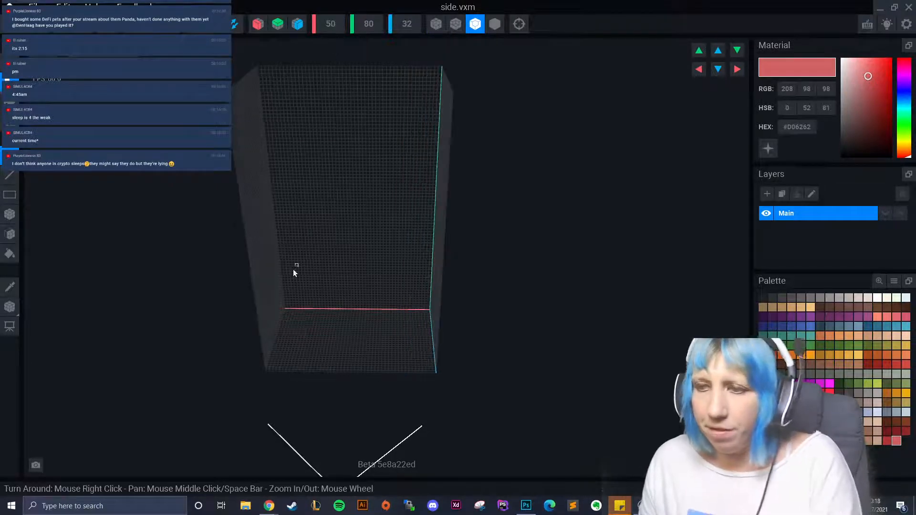
pyautogui.moveTo(345, 318); pyautogui.dragTo(882, 410, button='right')
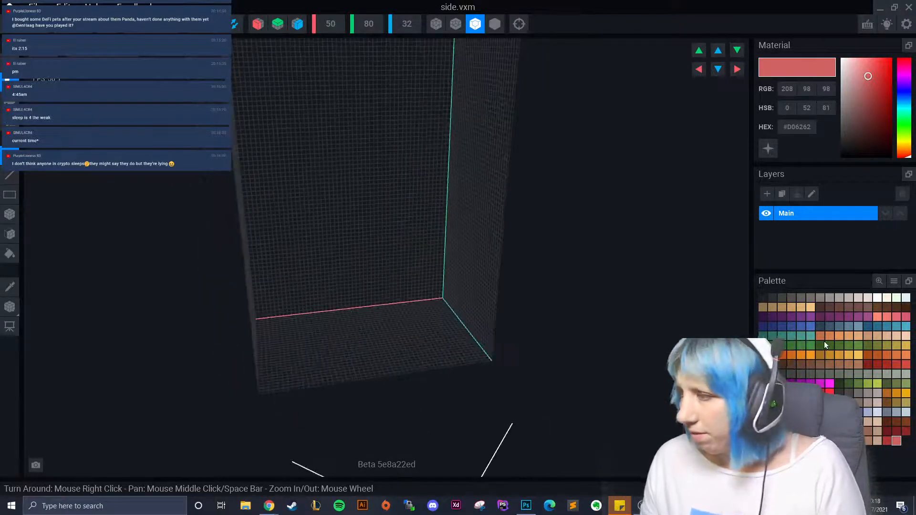
# - Paint the back wall brown with the Face Tool
pyautogui.click(801, 365)
pyautogui.click(7, 234)
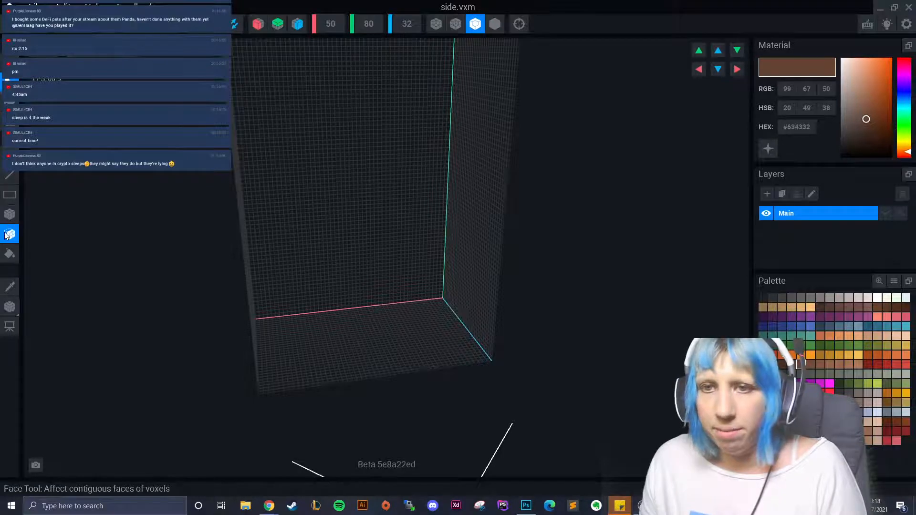
pyautogui.click(377, 202)
pyautogui.moveTo(378, 201); pyautogui.dragTo(346, 245, button='right')
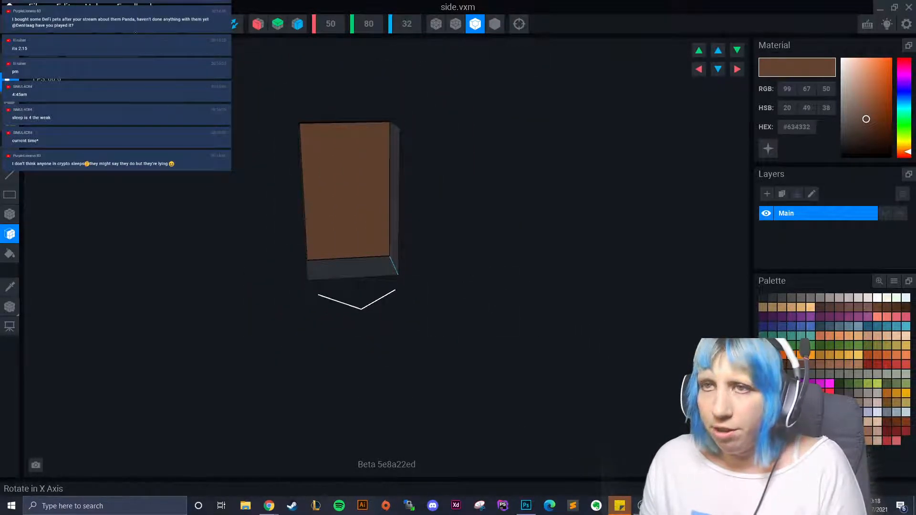
# - Fit the volume to the brown wall and save side.vxm when leaving
pyautogui.click(107, 24)
pyautogui.click(10, 7)
pyautogui.click(390, 181)
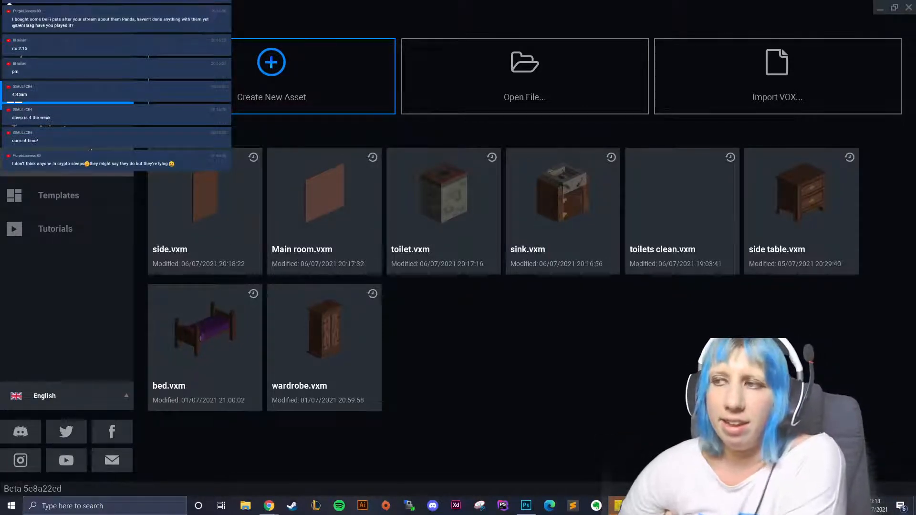
# - Browse recent rigs and the Sandbox > Toilets folder without opening anything
pyautogui.click(57, 129)
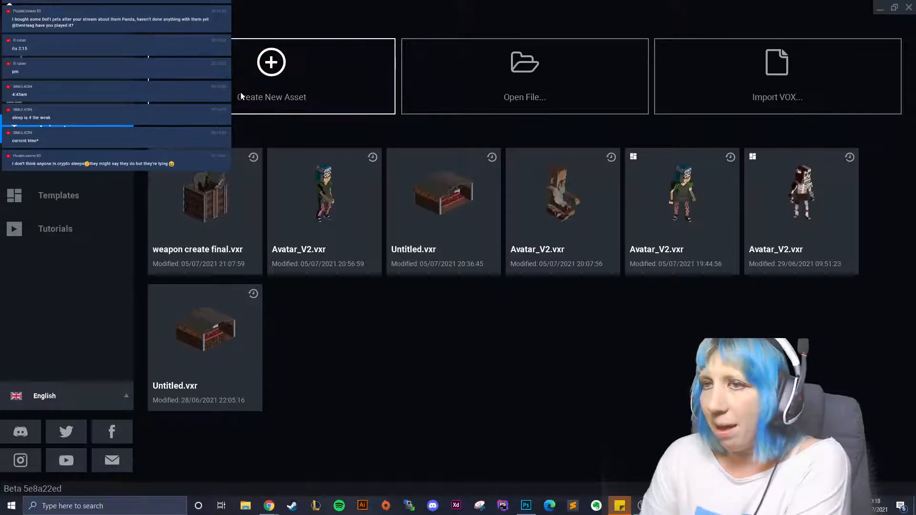
pyautogui.click(57, 95)
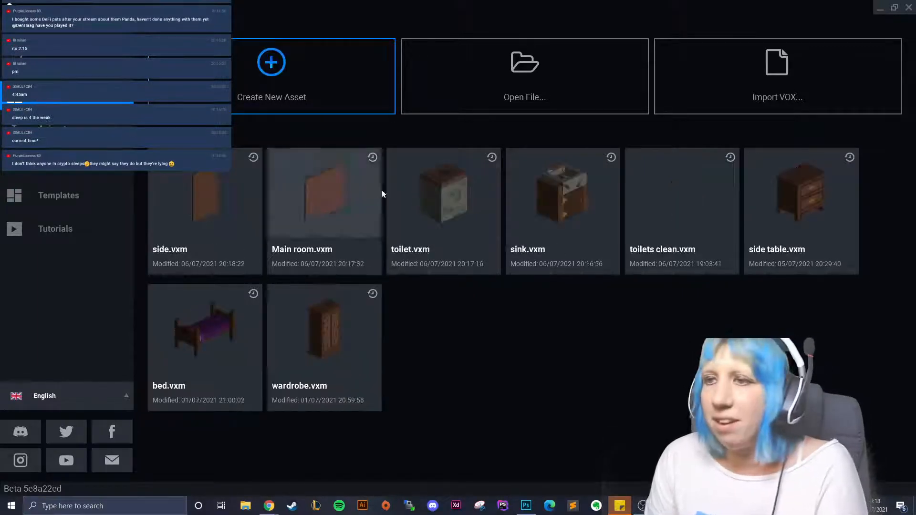
pyautogui.click(461, 94)
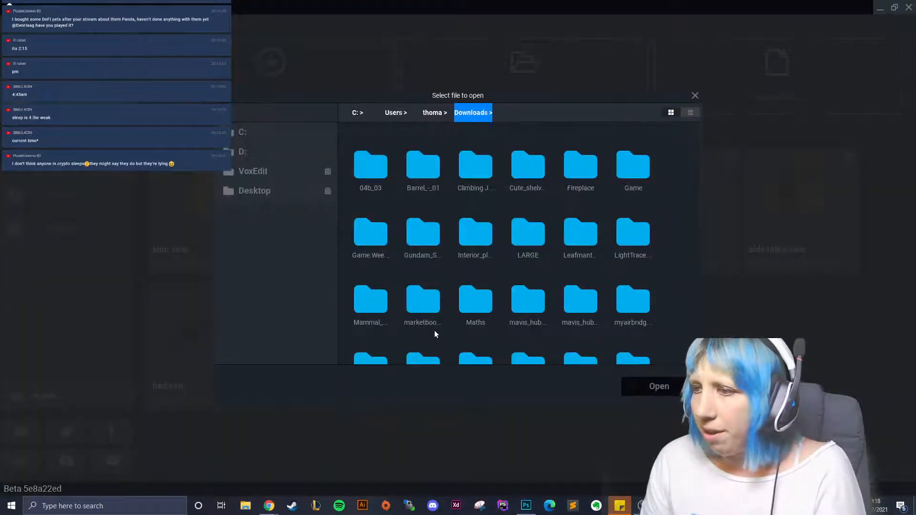
pyautogui.scroll(-5, 525, 319)
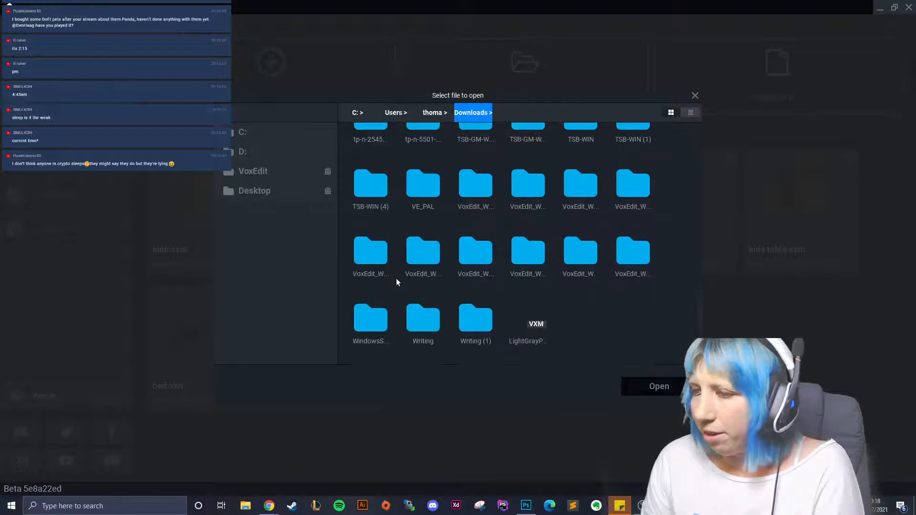
pyautogui.click(267, 173)
pyautogui.doubleClick(379, 244)
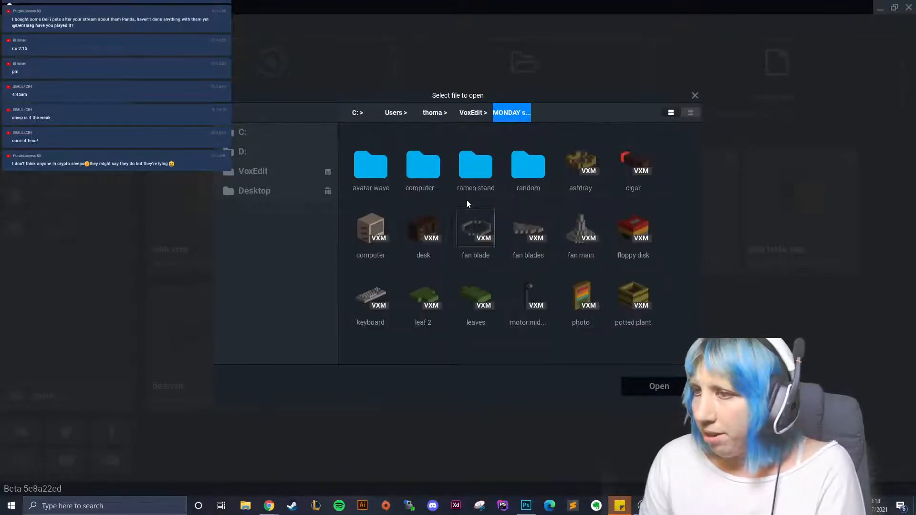
pyautogui.click(473, 112)
pyautogui.doubleClick(485, 238)
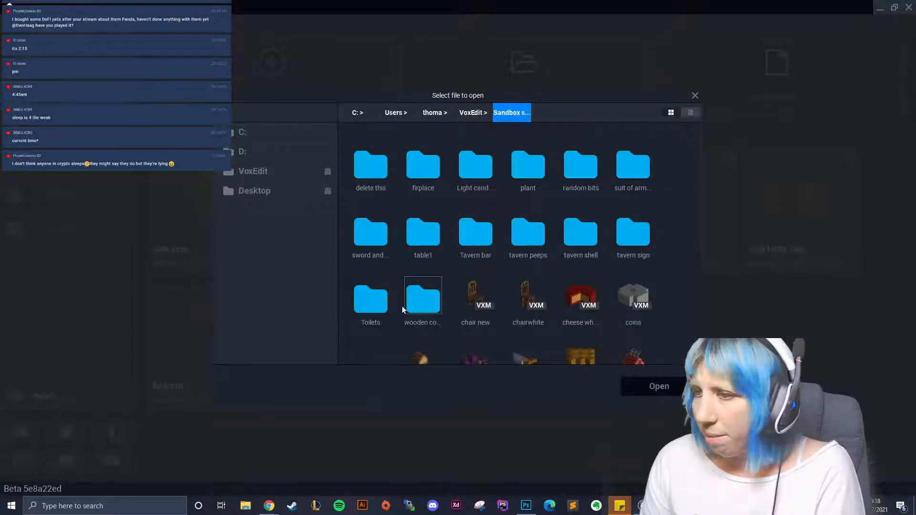
pyautogui.doubleClick(374, 315)
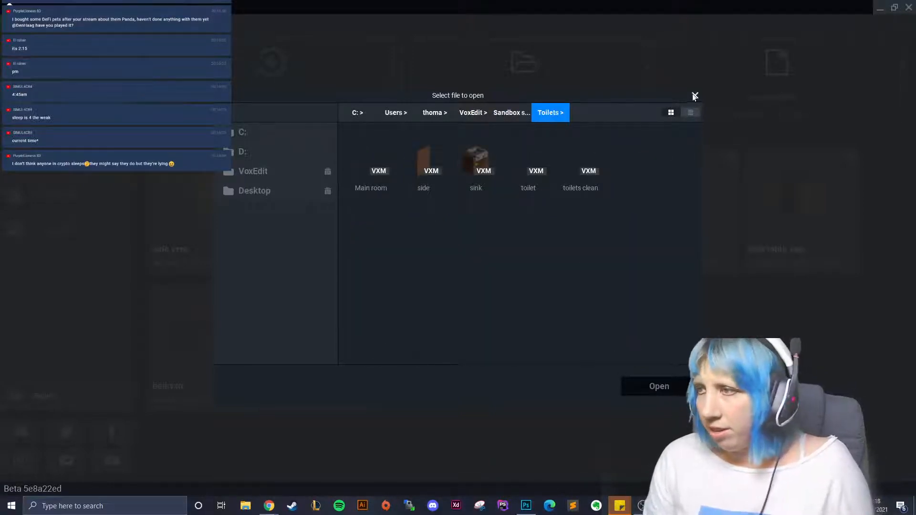
pyautogui.click(694, 96)
# - Create a new model named floor.vxm in the Sandbox > Toilets folder
pyautogui.click(322, 93)
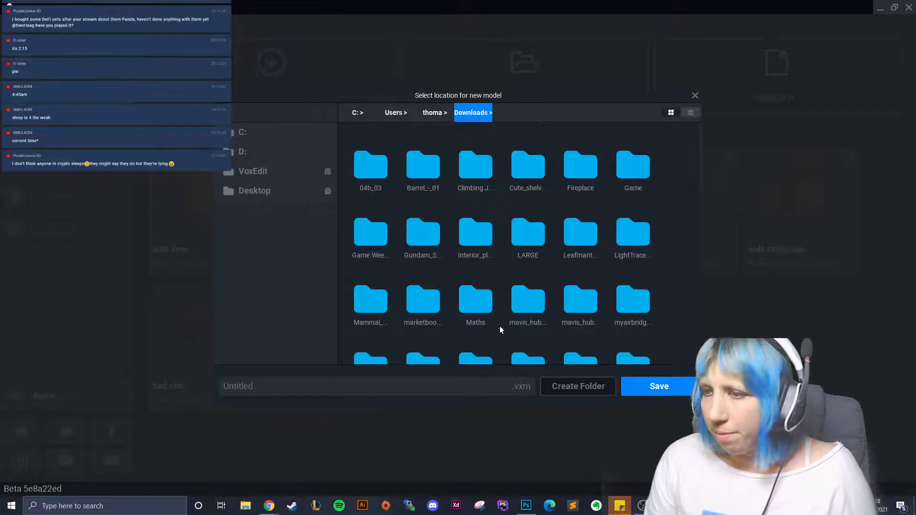
pyautogui.click(275, 182)
pyautogui.doubleClick(527, 232)
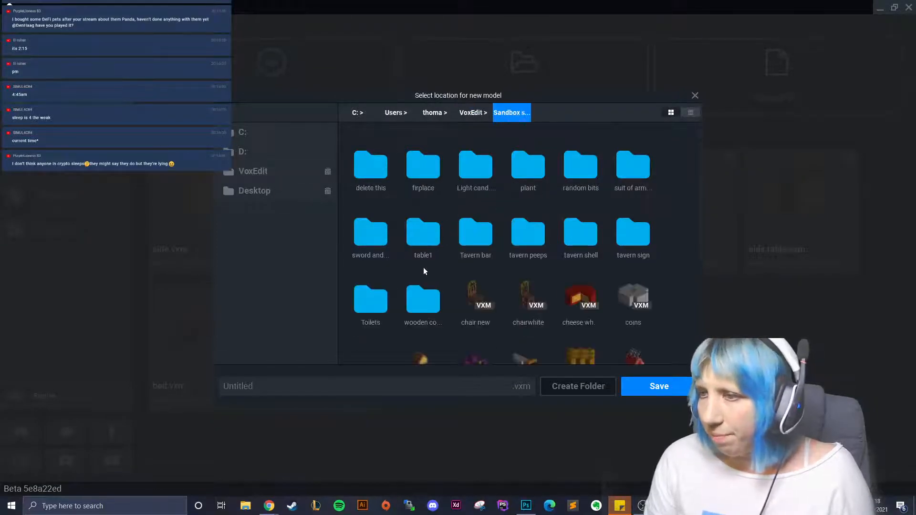
pyautogui.doubleClick(380, 295)
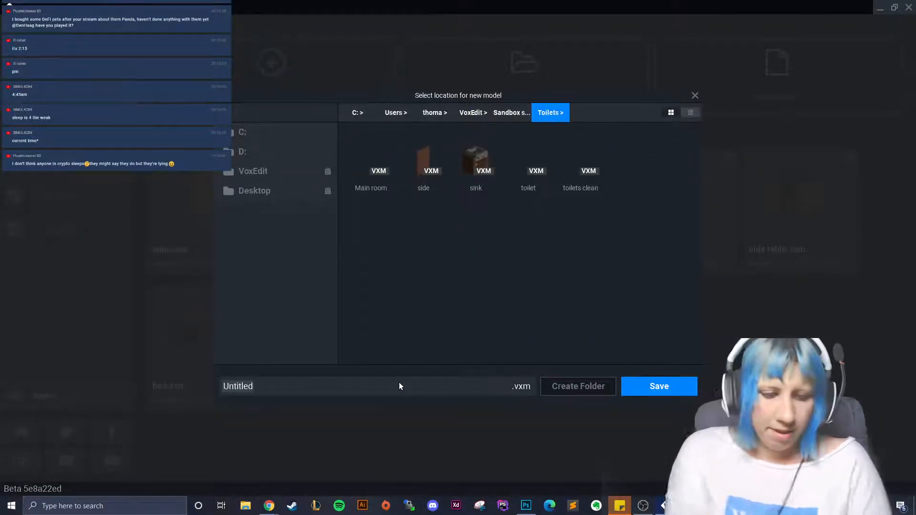
pyautogui.doubleClick(398, 383)
pyautogui.write('floor')
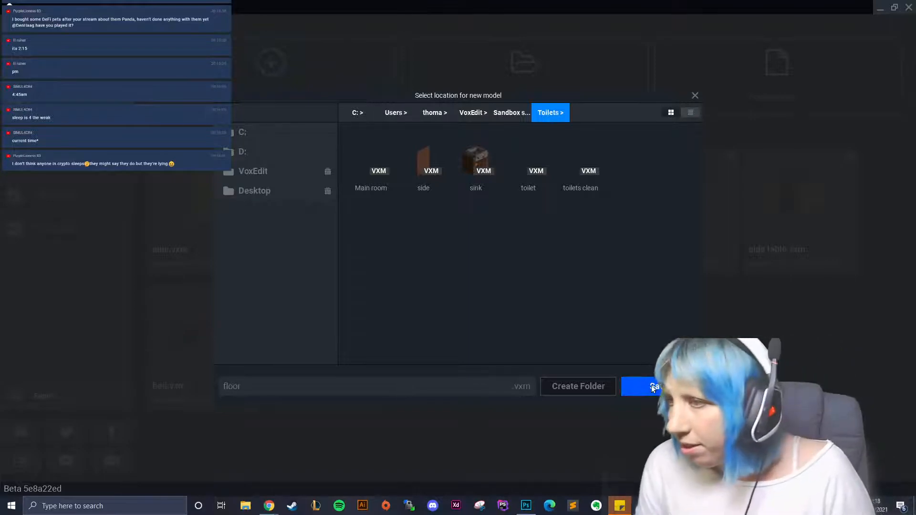
pyautogui.click(652, 385)
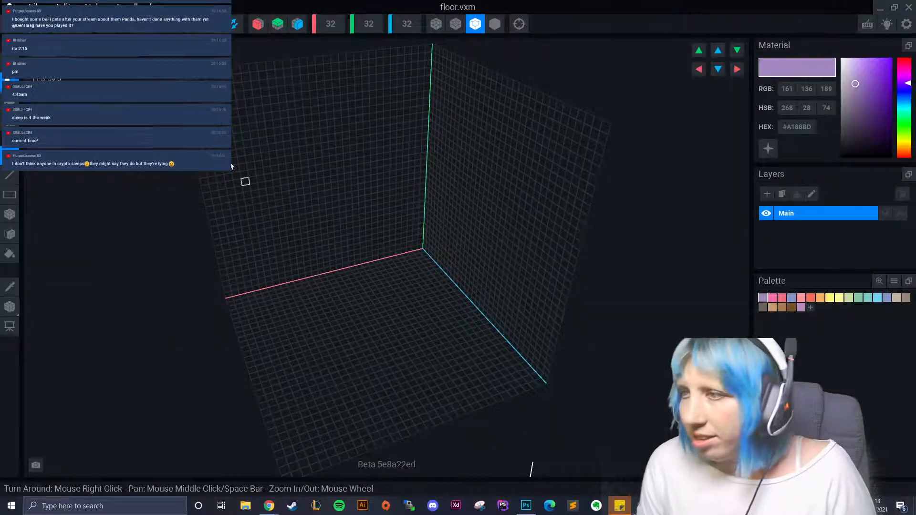
# - Load the palette PNG from the Downloads folder
pyautogui.click(894, 281)
pyautogui.click(892, 299)
pyautogui.click(256, 133)
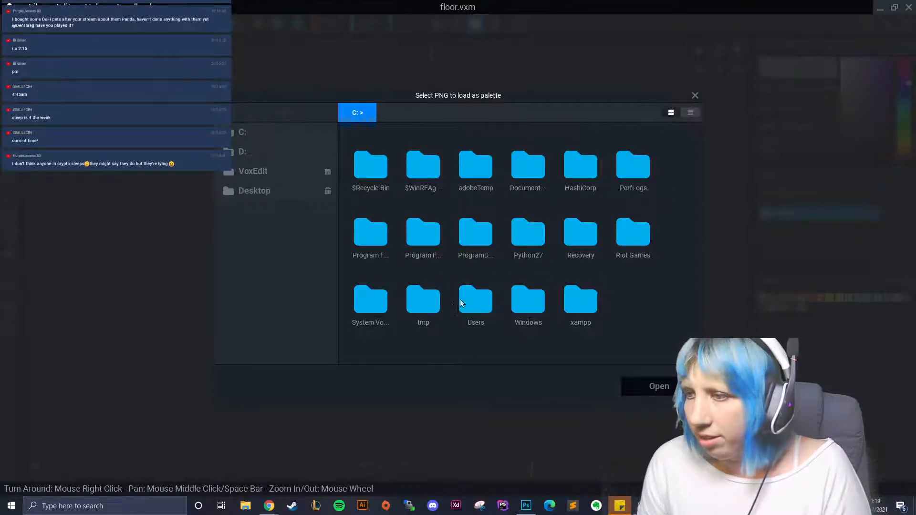
pyautogui.doubleClick(459, 299)
pyautogui.doubleClick(615, 177)
pyautogui.scroll(-1, 517, 256)
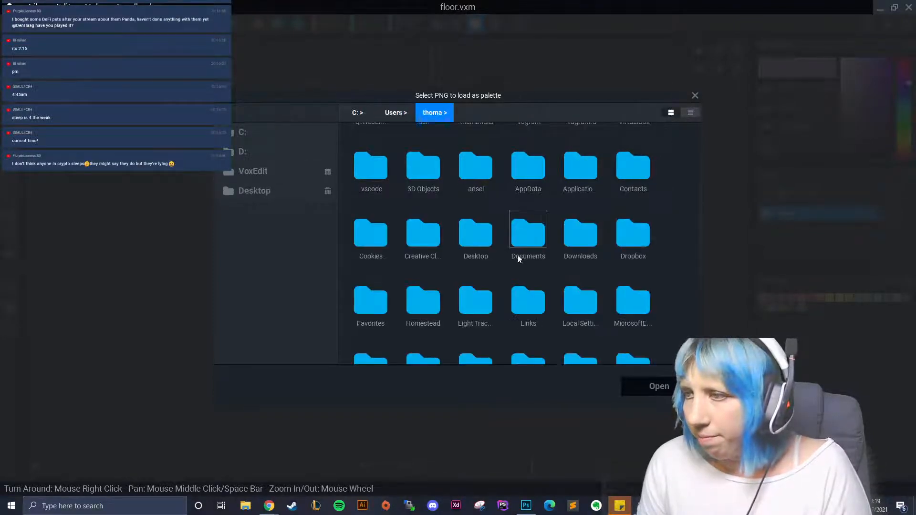
pyautogui.doubleClick(580, 237)
pyautogui.scroll(-5, 489, 274)
pyautogui.click(575, 324)
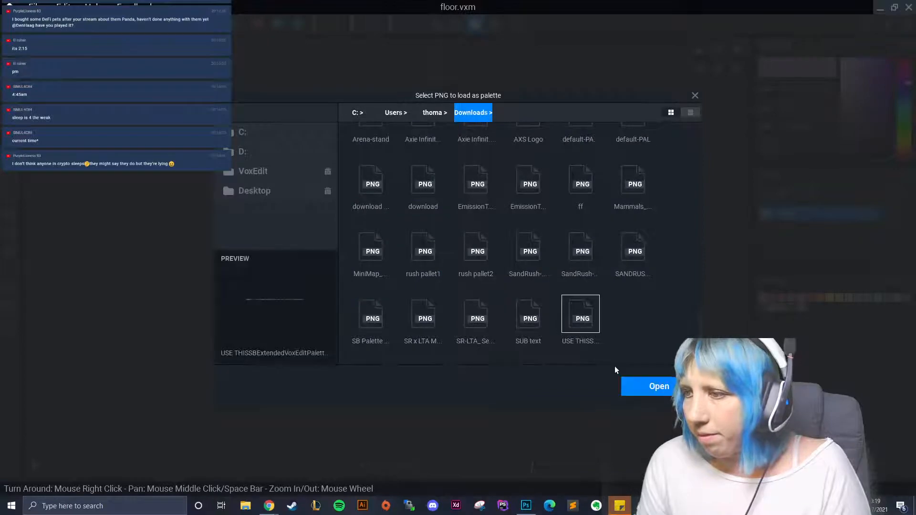
pyautogui.click(649, 386)
# - Fill the grid bottom with a brown slab using the Face Tool, then close the model
pyautogui.moveTo(587, 337); pyautogui.dragTo(549, 340, button='right')
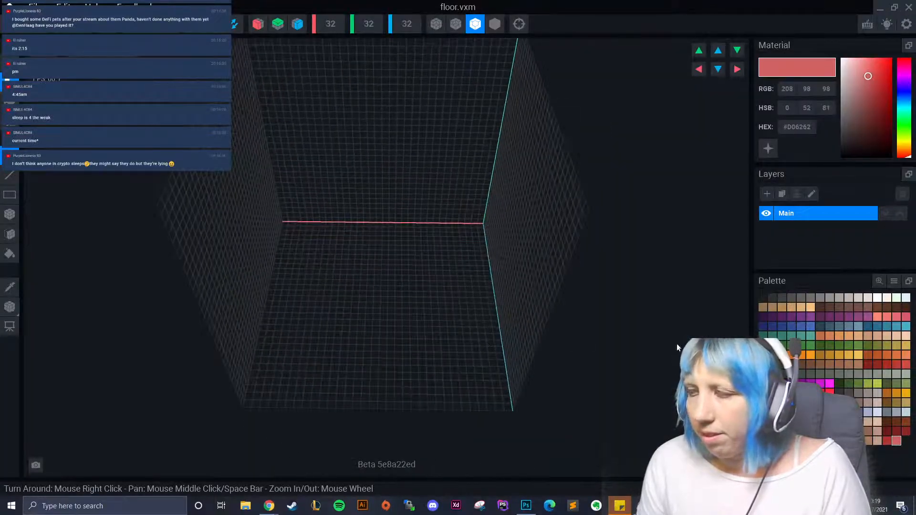
pyautogui.click(366, 26)
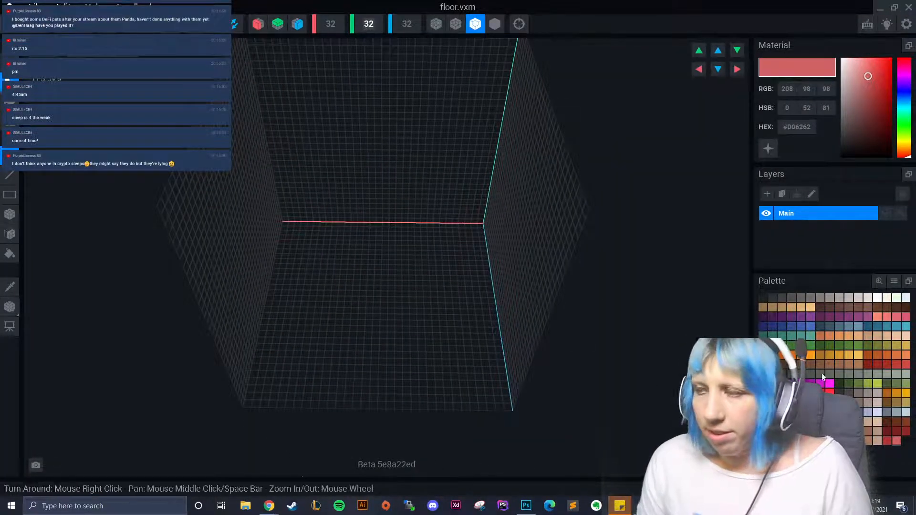
pyautogui.click(801, 365)
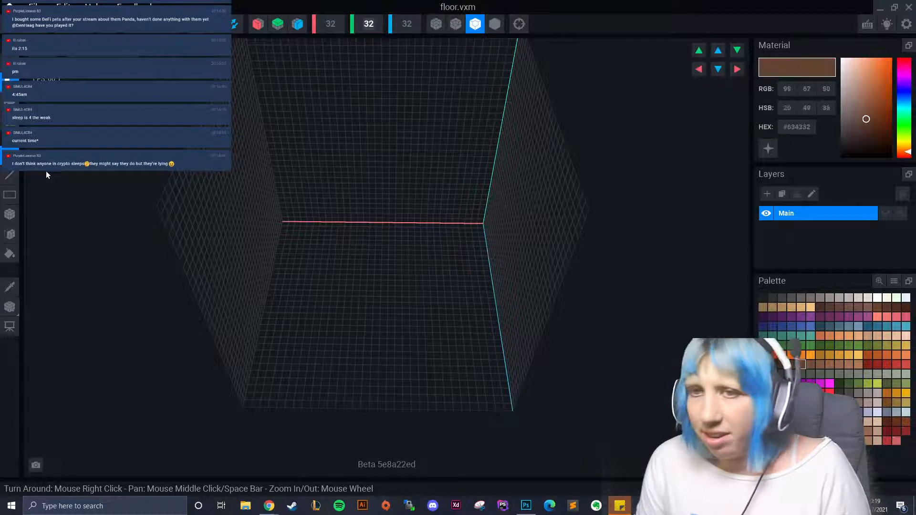
pyautogui.click(10, 234)
pyautogui.click(434, 302)
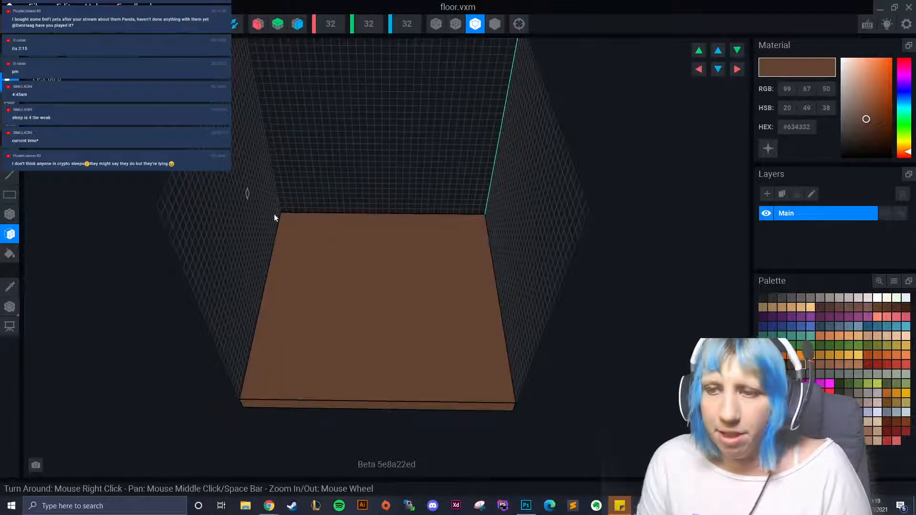
pyautogui.moveTo(321, 266); pyautogui.dragTo(318, 331, button='right')
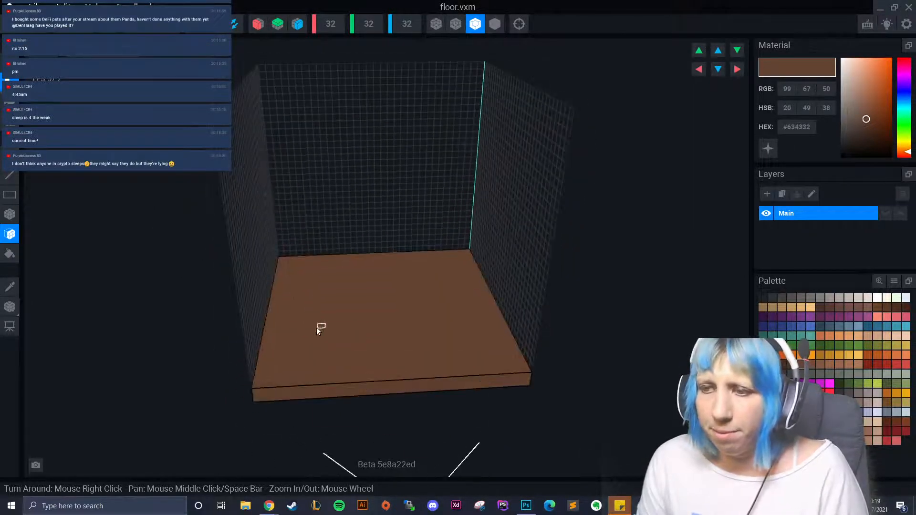
pyautogui.hotkey('ctrl', 'w')
# - Save floor.vxm, then create a new rig 'final no animation' in Sandbox > Toilets
pyautogui.click(356, 184)
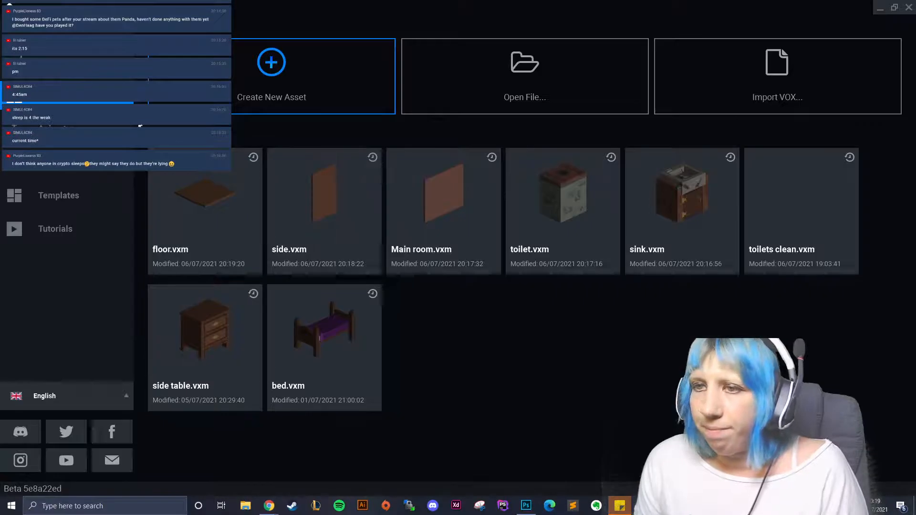
pyautogui.click(57, 162)
pyautogui.click(277, 97)
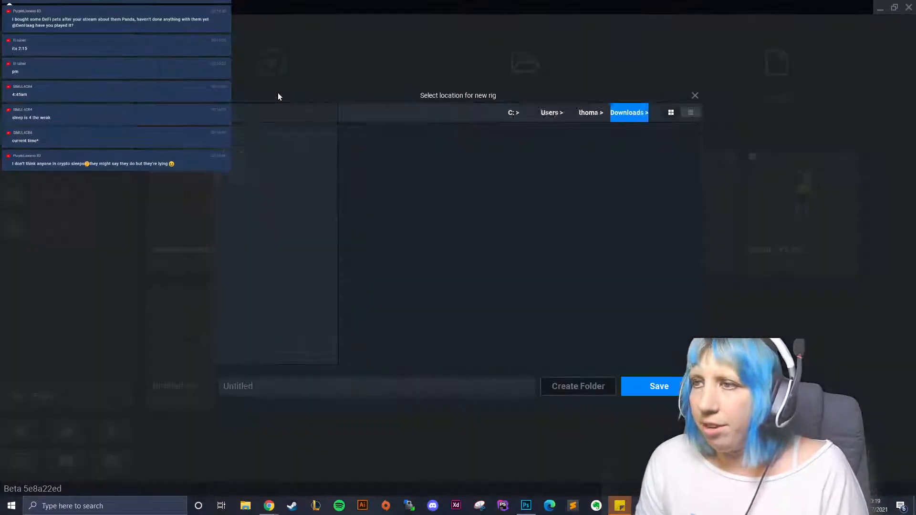
pyautogui.click(283, 172)
pyautogui.doubleClick(534, 236)
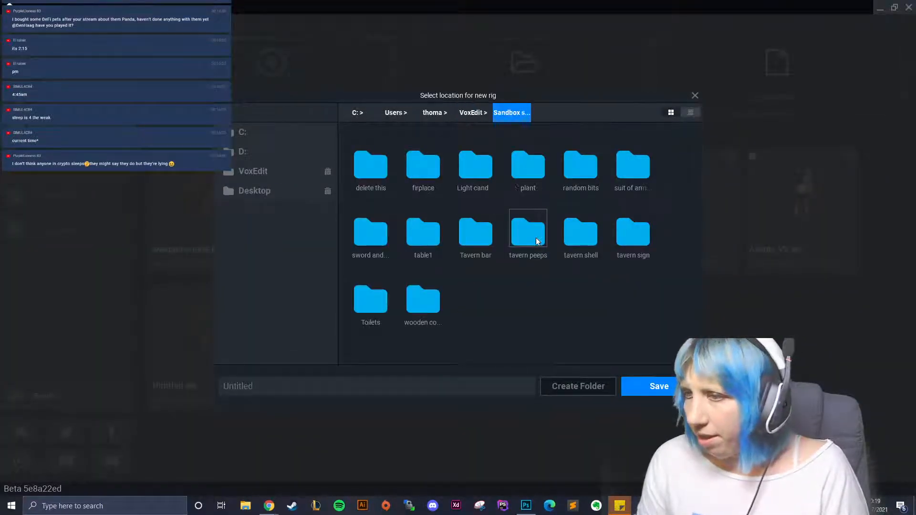
pyautogui.doubleClick(379, 303)
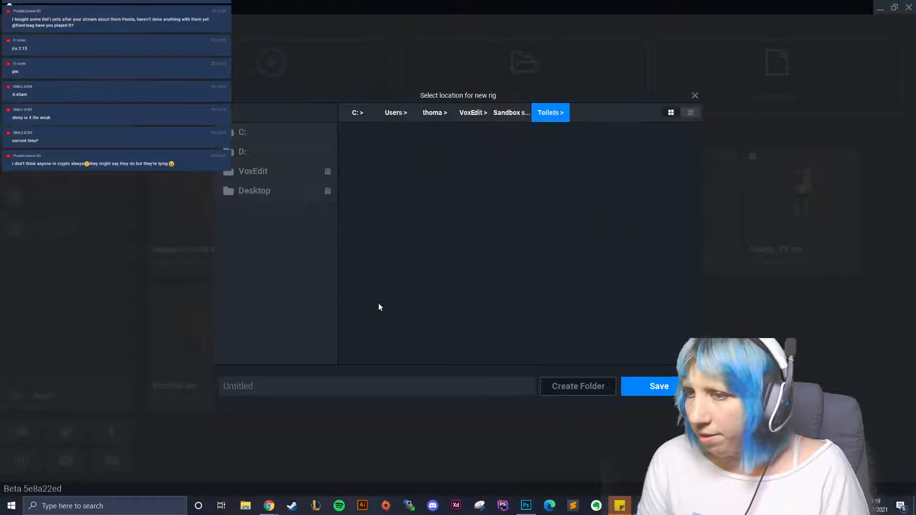
pyautogui.click(416, 384)
pyautogui.write('final no a')
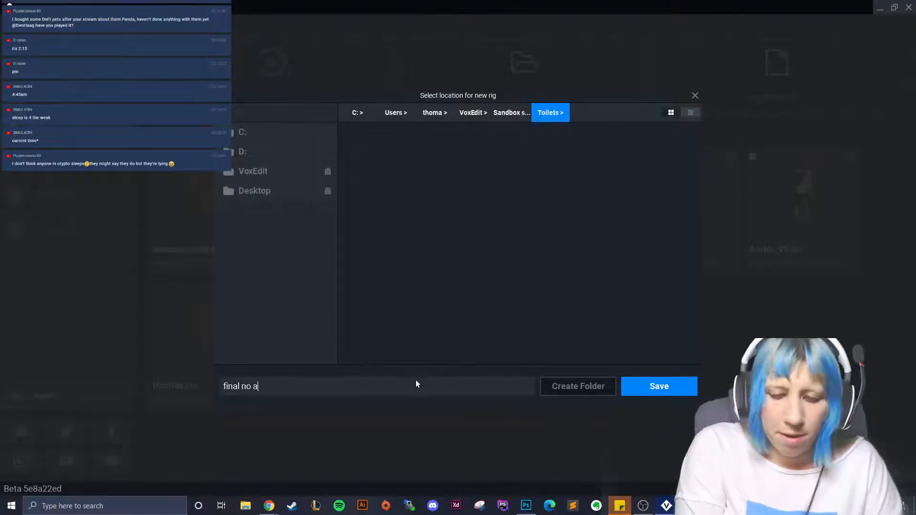
pyautogui.write('nimation')
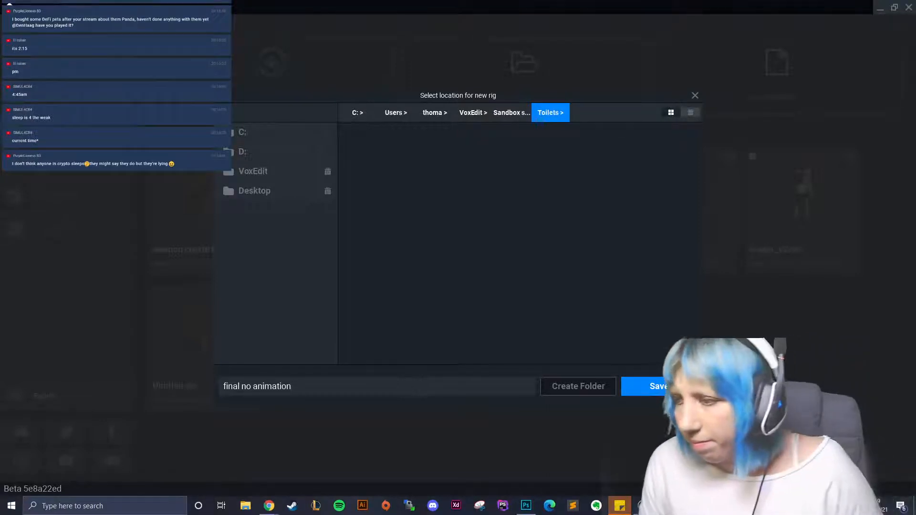
pyautogui.press('Return')
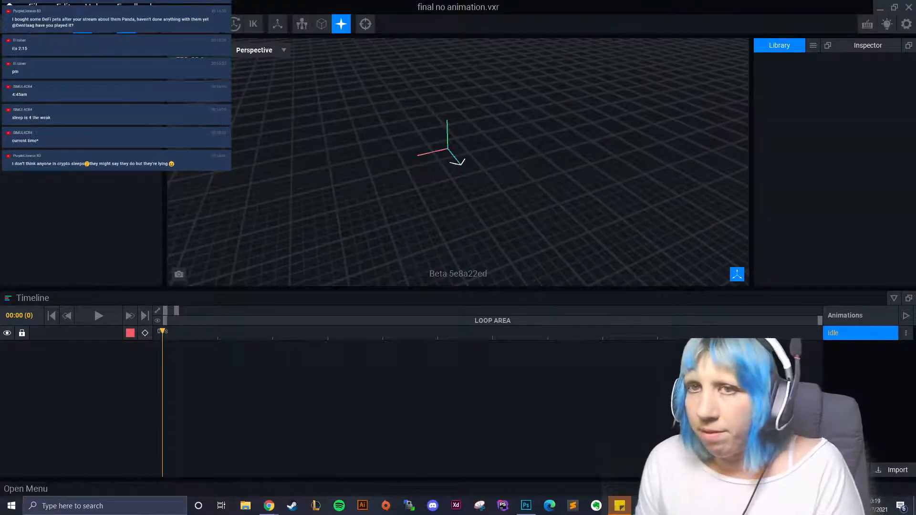
# - Add a node named 'control node' to the rig
pyautogui.click(59, 45)
pyautogui.click(53, 74)
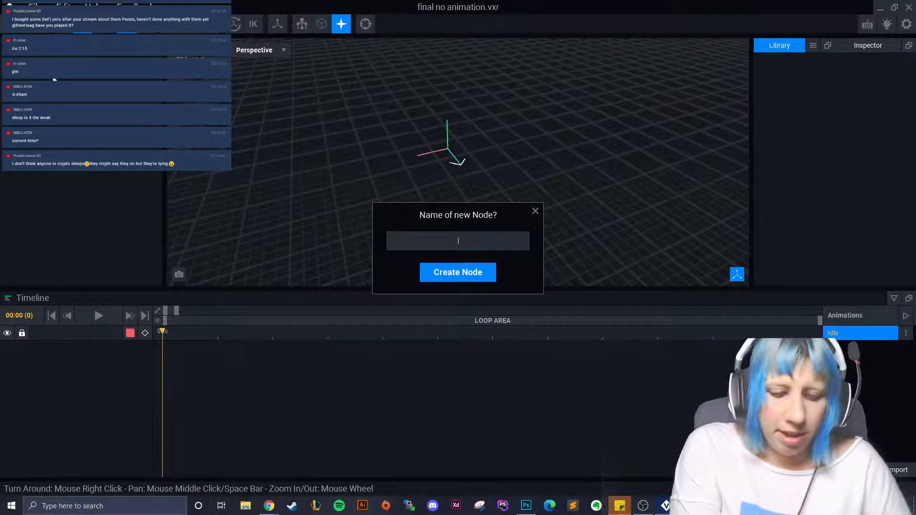
pyautogui.write('control node')
pyautogui.press('Return')
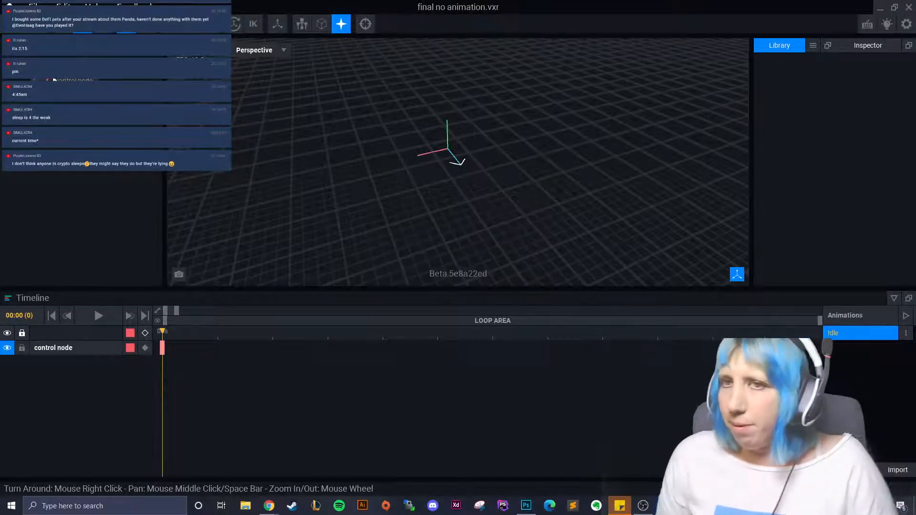
# - Import the floor and Main room VXM models into the library
pyautogui.click(813, 46)
pyautogui.click(823, 65)
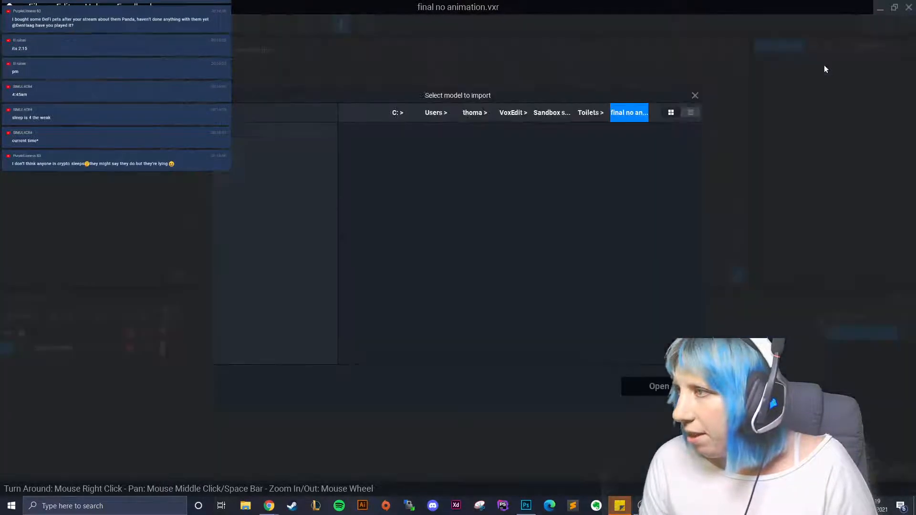
pyautogui.click(423, 164)
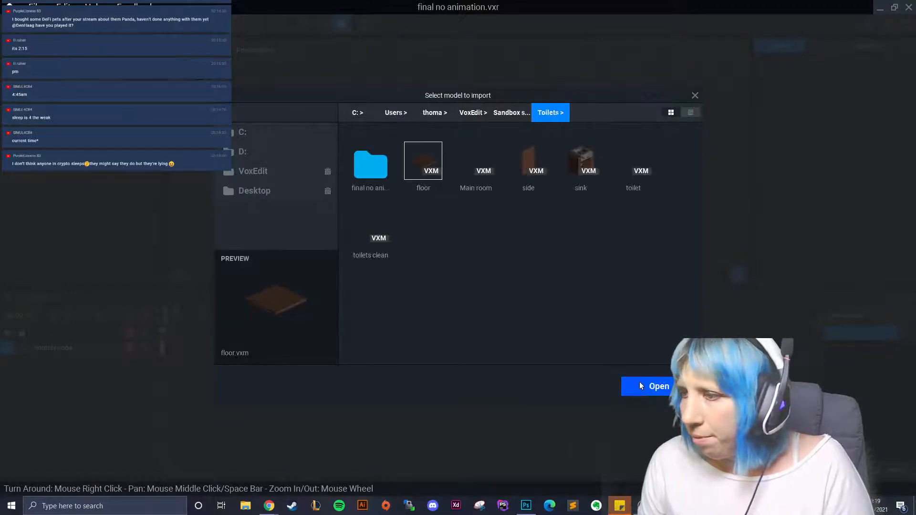
pyautogui.click(649, 385)
pyautogui.click(812, 46)
pyautogui.click(836, 69)
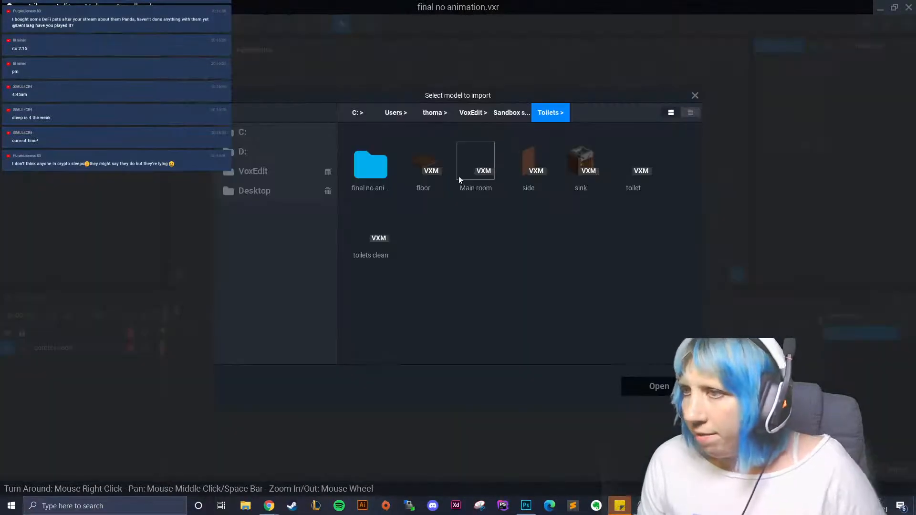
pyautogui.click(474, 162)
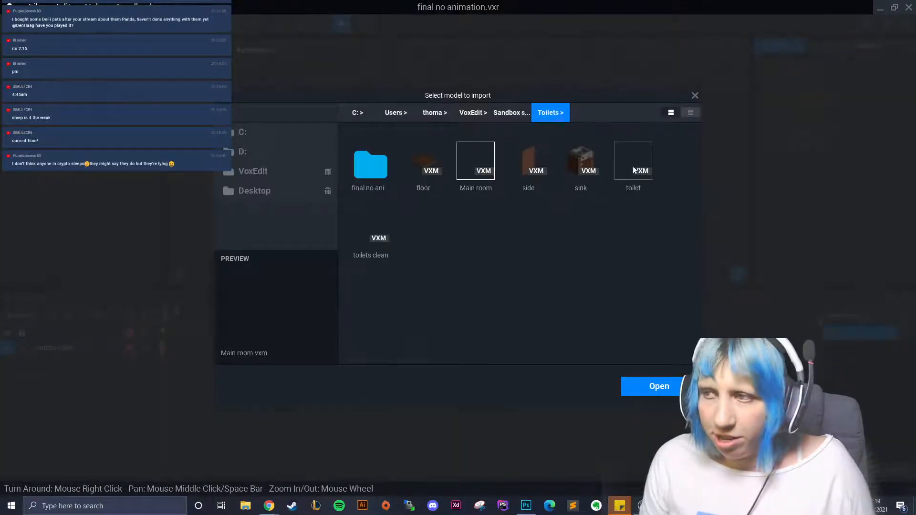
pyautogui.click(532, 167)
# - Import the side, sink and toilet VXM models into the library
pyautogui.click(580, 162)
pyautogui.click(660, 385)
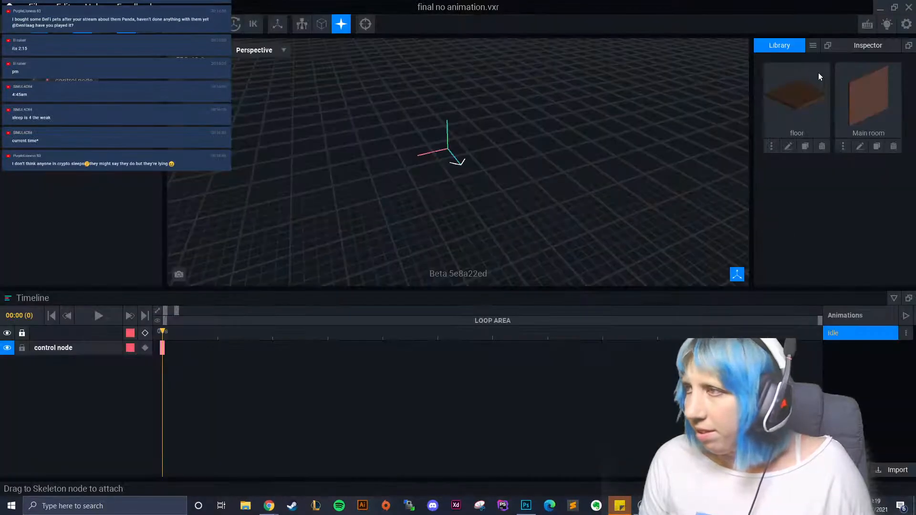
pyautogui.rightClick(817, 73)
pyautogui.click(816, 70)
pyautogui.click(660, 386)
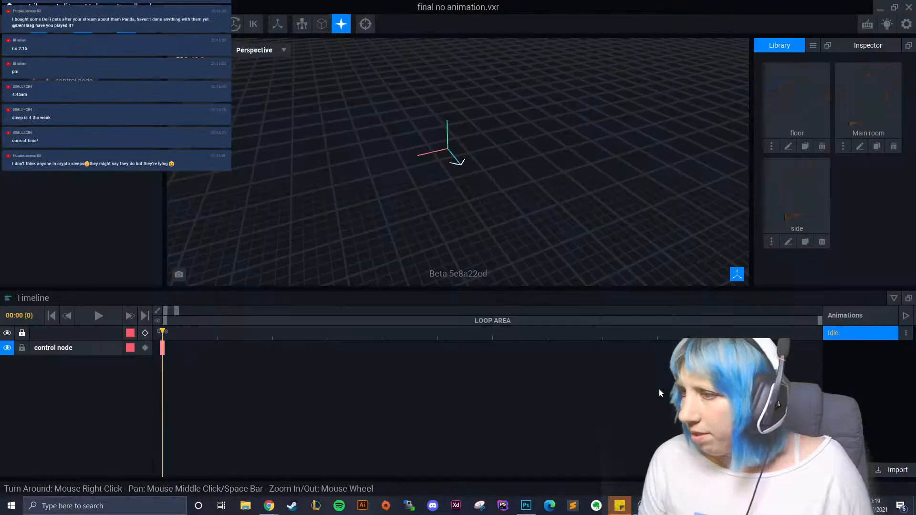
pyautogui.click(783, 46)
pyautogui.click(830, 63)
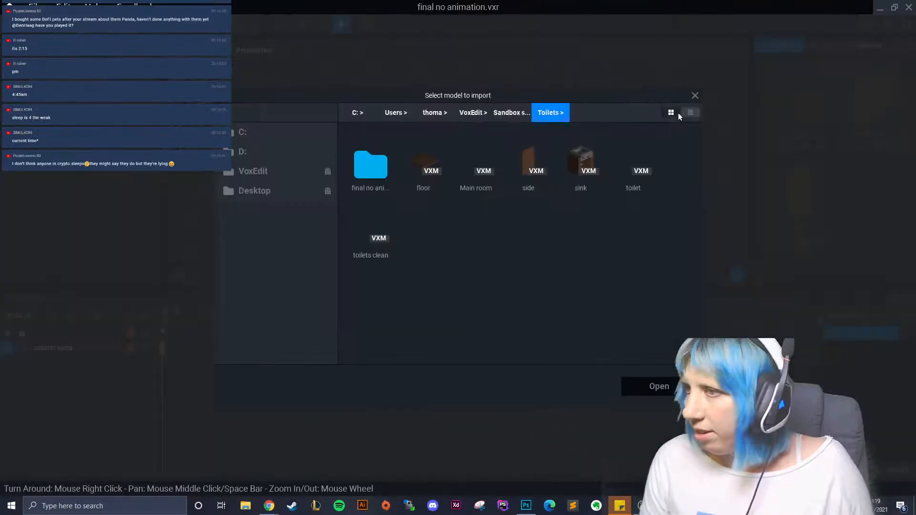
pyautogui.click(576, 161)
pyautogui.click(659, 386)
pyautogui.click(813, 46)
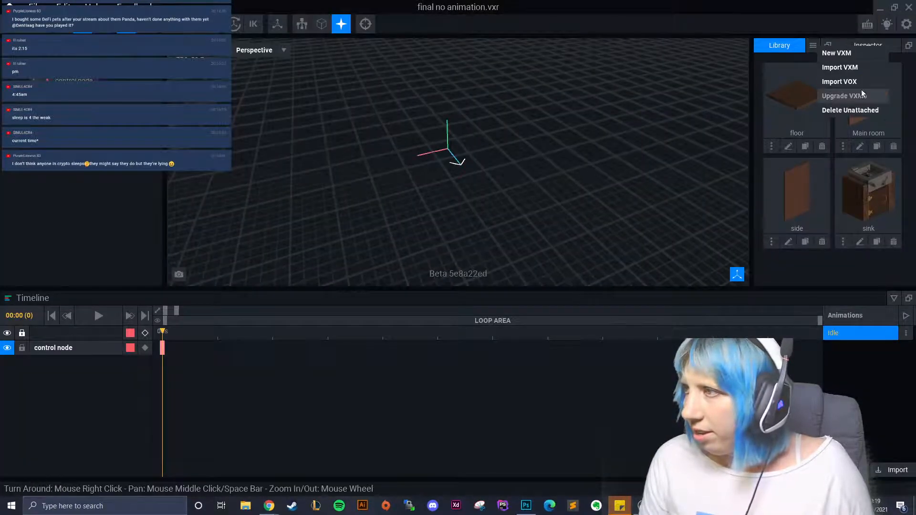
pyautogui.click(861, 66)
pyautogui.click(634, 160)
pyautogui.click(671, 381)
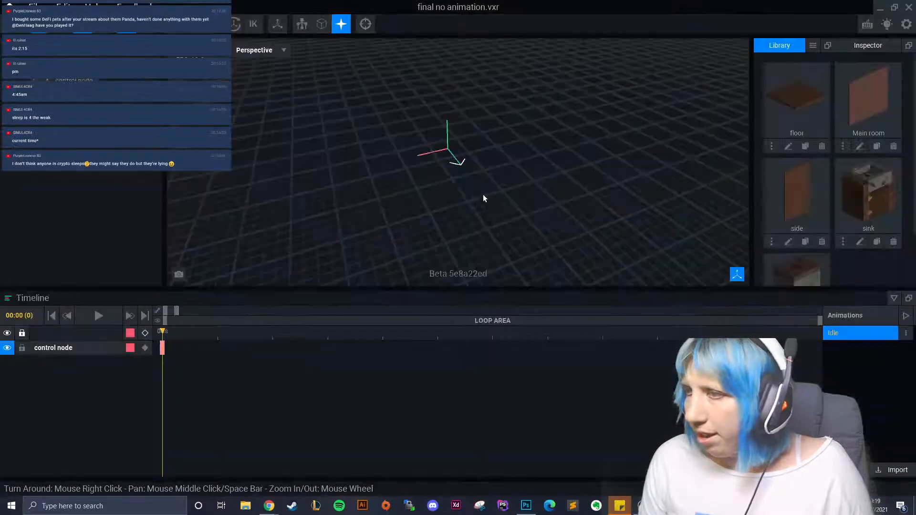
# - Add child nodes 'back' and 'floor' under the control node
pyautogui.click(31, 68)
pyautogui.click(57, 102)
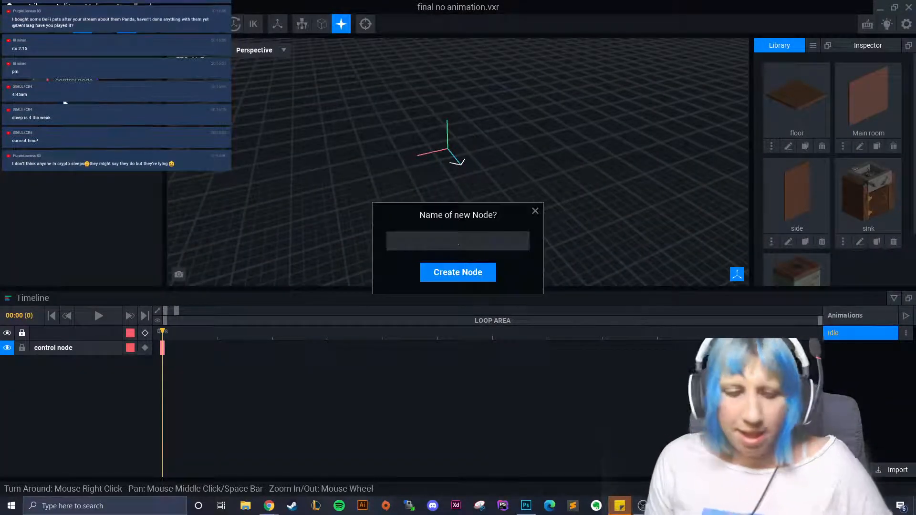
pyautogui.write('back')
pyautogui.press('Return')
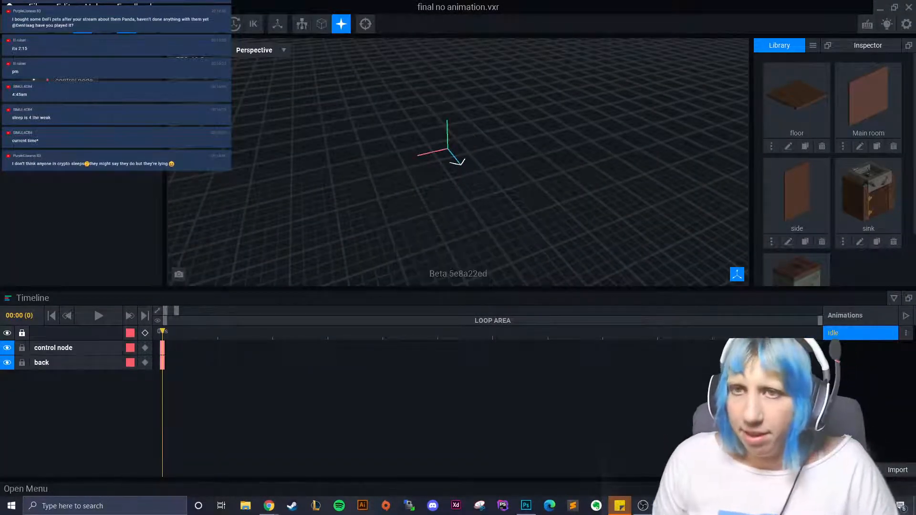
pyautogui.click(33, 79)
pyautogui.click(63, 102)
pyautogui.write('floor')
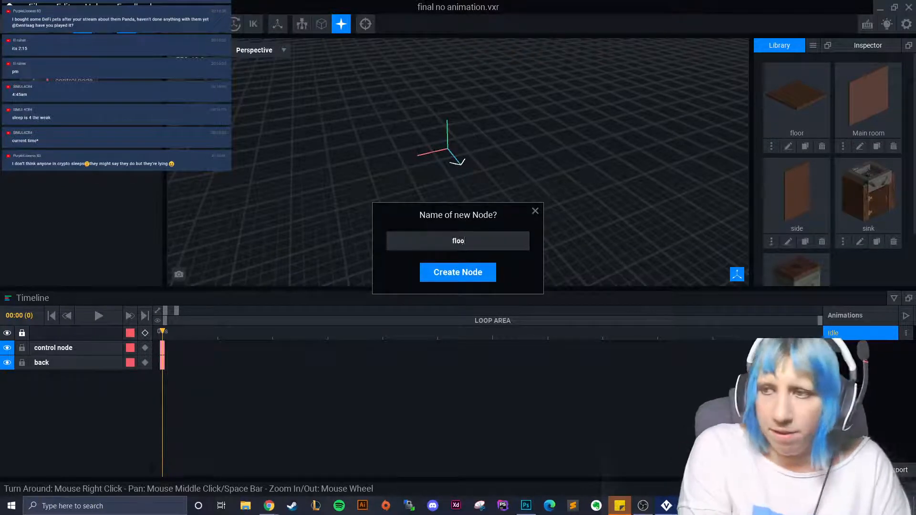
pyautogui.press('Return')
# - Add child nodes 'side 1' and 'side 2' under the control node
pyautogui.click(33, 79)
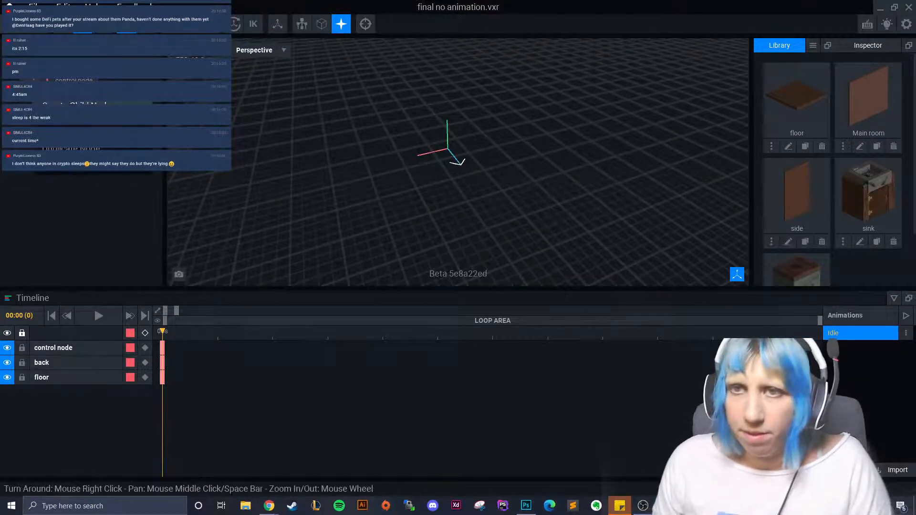
pyautogui.click(62, 102)
pyautogui.write('side 1')
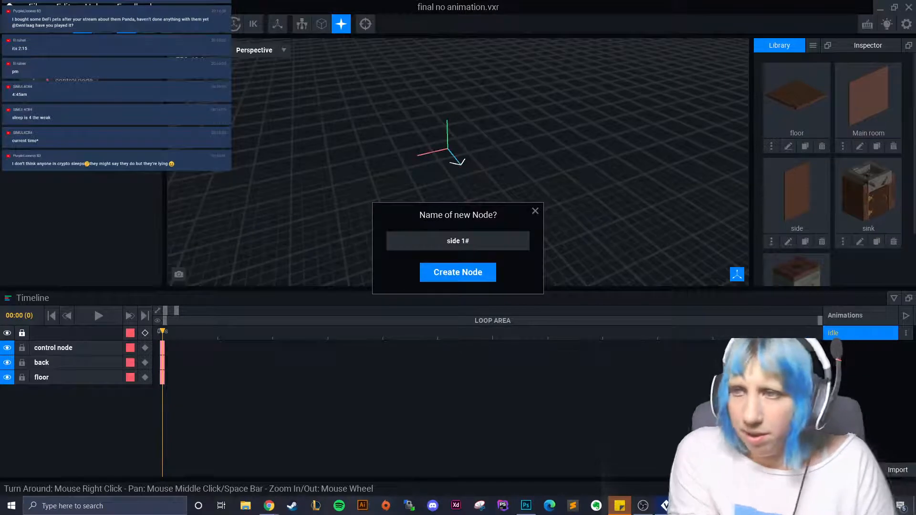
pyautogui.press('Return')
pyautogui.click(40, 80)
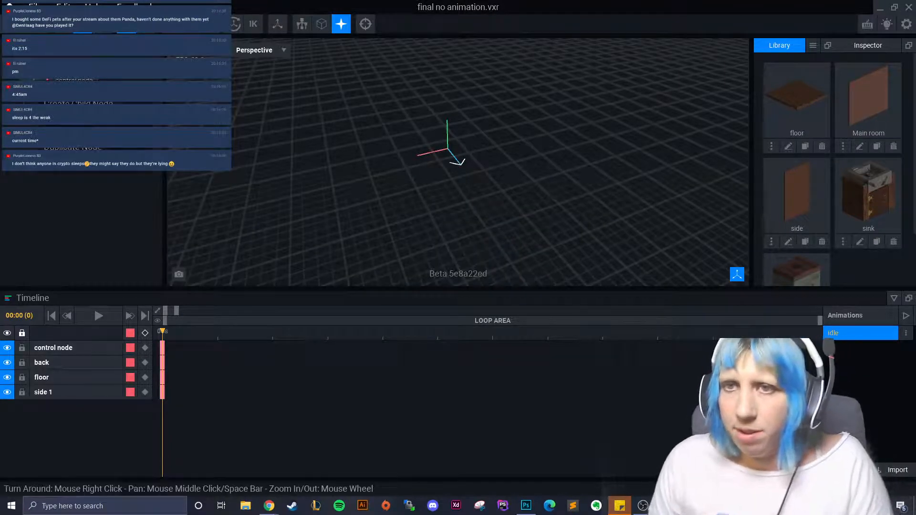
pyautogui.click(65, 102)
pyautogui.write('side 2')
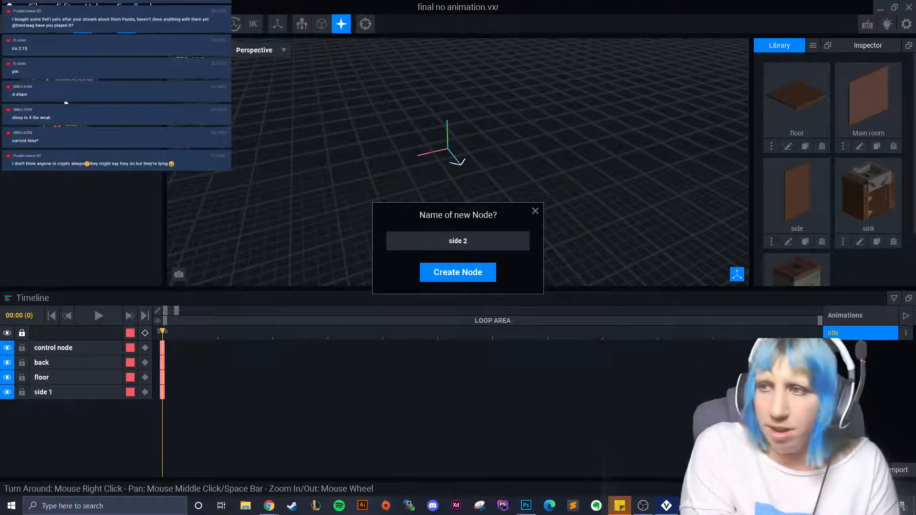
pyautogui.press('Return')
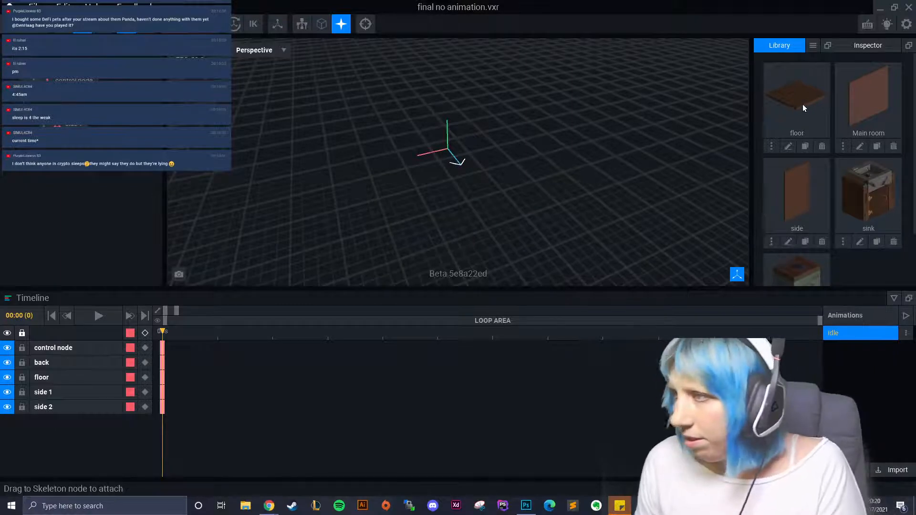
# - Attach the Main room wall to the back node, set its pivot to floor level, and save
pyautogui.moveTo(810, 191); pyautogui.dragTo(80, 187)
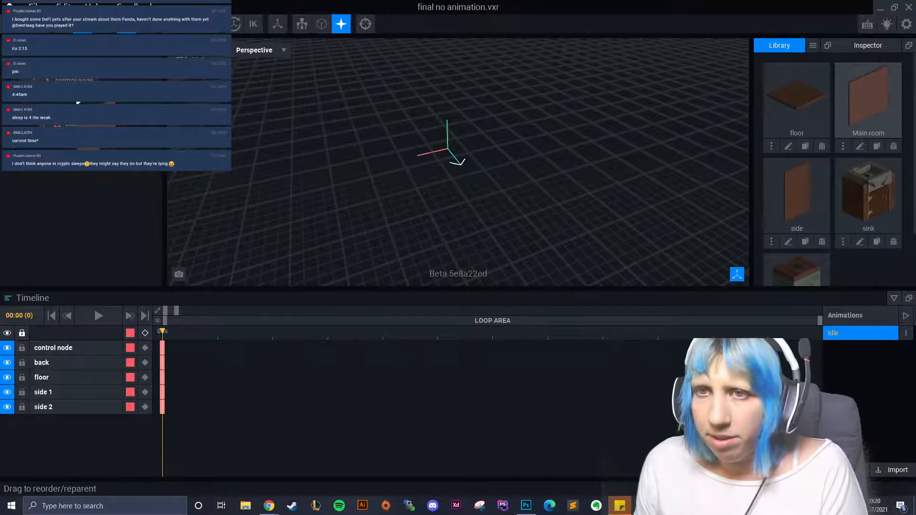
pyautogui.moveTo(78, 103); pyautogui.dragTo(480, 121)
pyautogui.moveTo(480, 121); pyautogui.dragTo(457, 165, button='right')
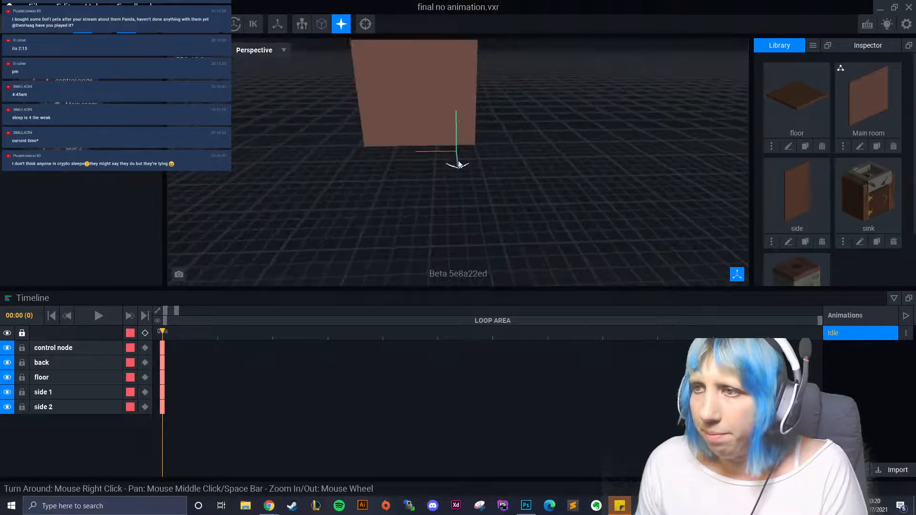
pyautogui.click(448, 124)
pyautogui.click(859, 146)
pyautogui.click(13, 305)
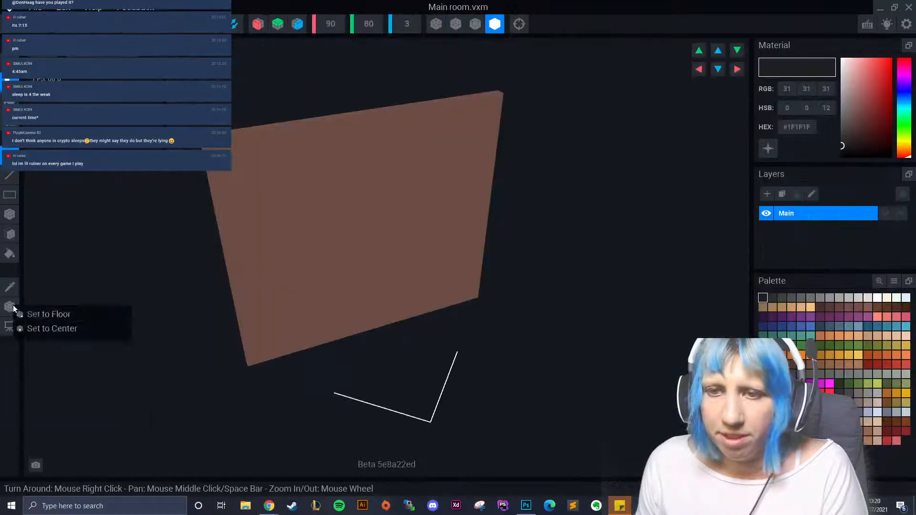
pyautogui.click(217, 24)
pyautogui.click(373, 183)
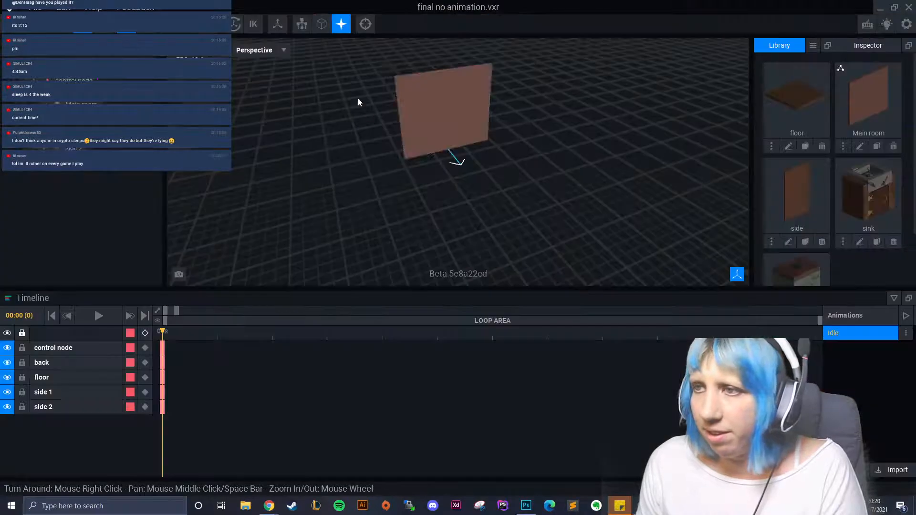
# - Attach the side wall to side 1, set its pivot to floor level, and save
pyautogui.moveTo(811, 178); pyautogui.dragTo(97, 184)
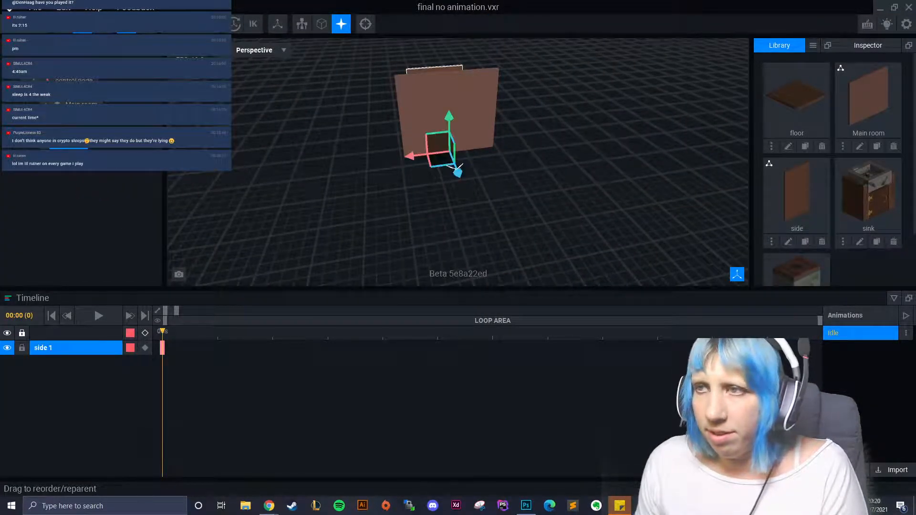
pyautogui.click(57, 143)
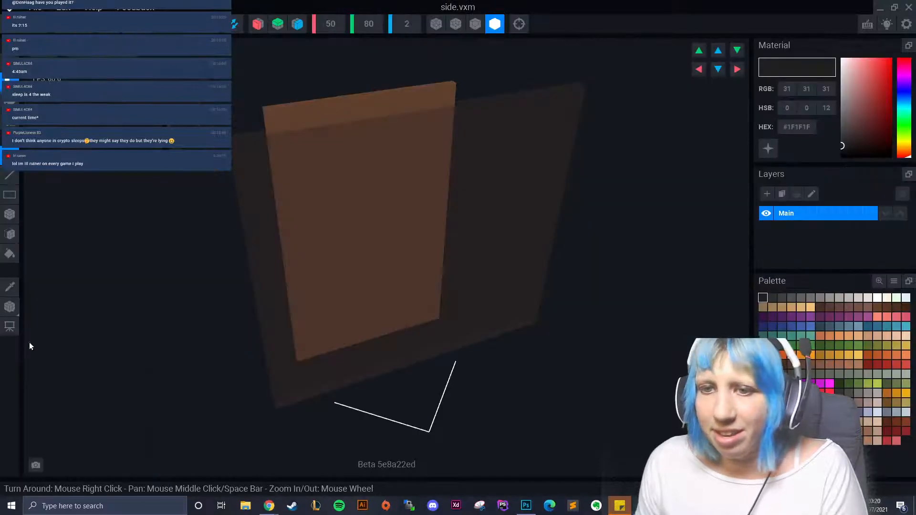
pyautogui.click(12, 308)
pyautogui.click(32, 314)
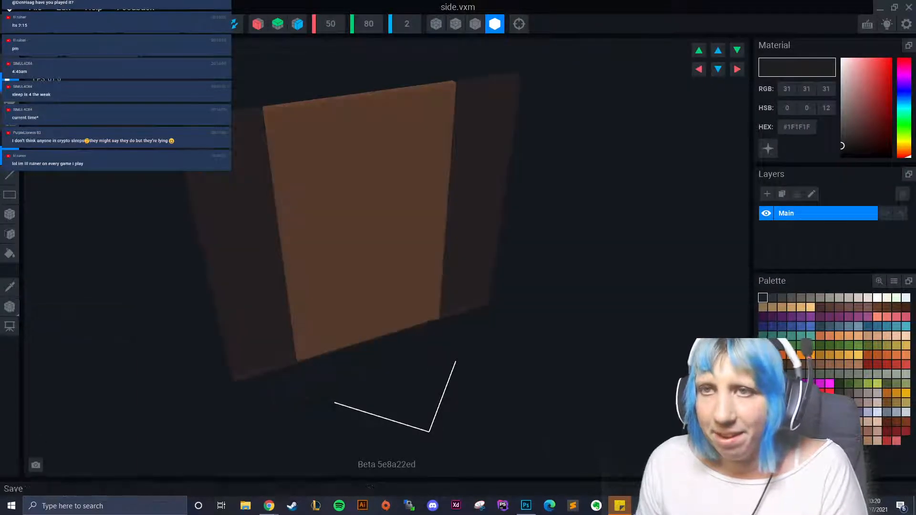
pyautogui.click(9, 7)
pyautogui.click(359, 179)
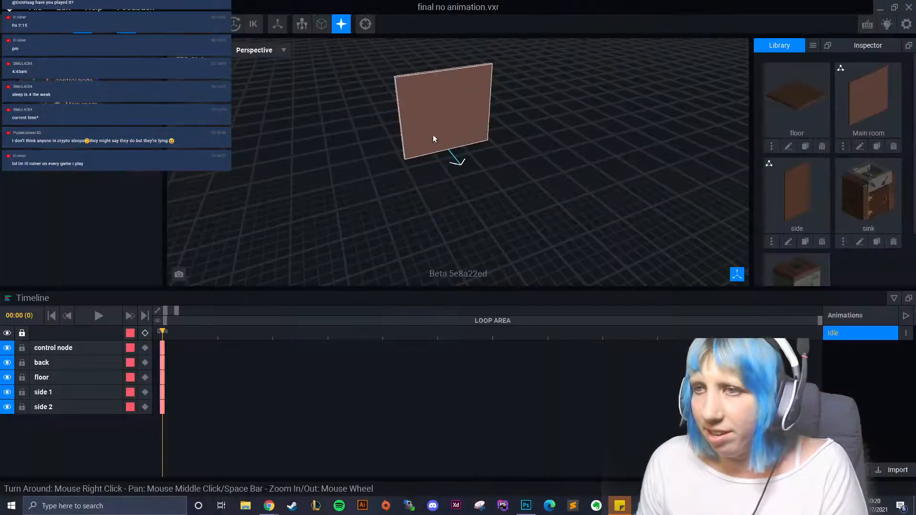
# - Slide the side 1 wall against the main wall and rotate it 270 degrees
pyautogui.moveTo(416, 157); pyautogui.dragTo(340, 172)
pyautogui.scroll(1, 374, 187)
pyautogui.scroll(3, 374, 187)
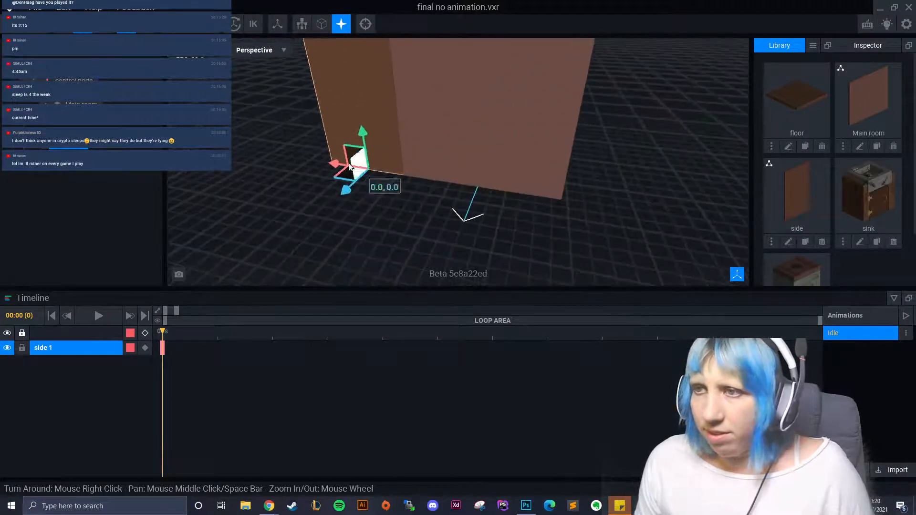
pyautogui.press('e')
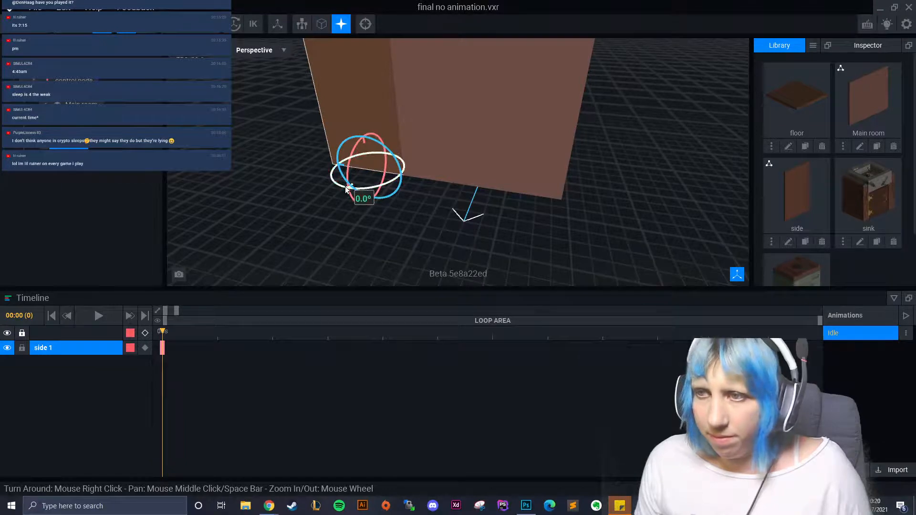
pyautogui.moveTo(344, 189); pyautogui.dragTo(423, 186)
pyautogui.moveTo(424, 186); pyautogui.dragTo(401, 189, button='right')
# - Shift the side wall -48 then 3 along X so it lines up with the back wall's edge
pyautogui.press('w')
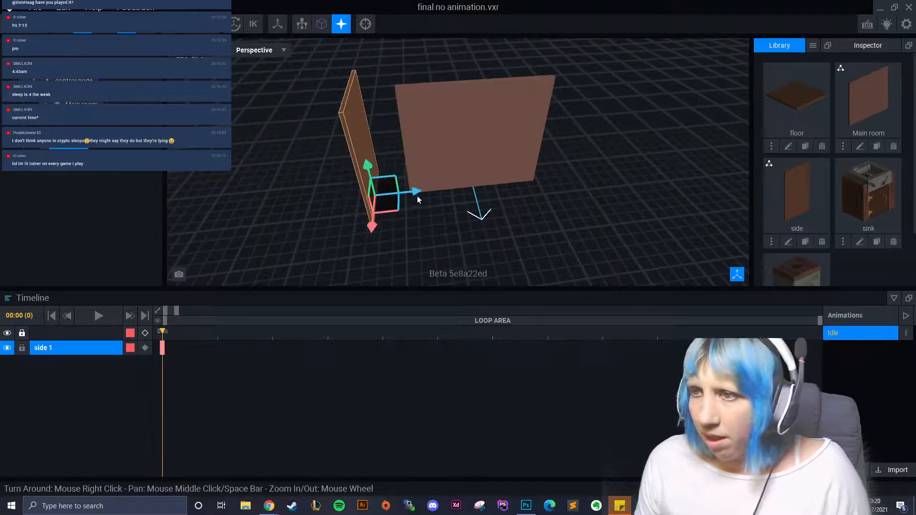
pyautogui.moveTo(417, 196); pyautogui.dragTo(446, 194)
pyautogui.moveTo(446, 194); pyautogui.dragTo(397, 202, button='right')
pyautogui.moveTo(397, 201); pyautogui.dragTo(367, 198)
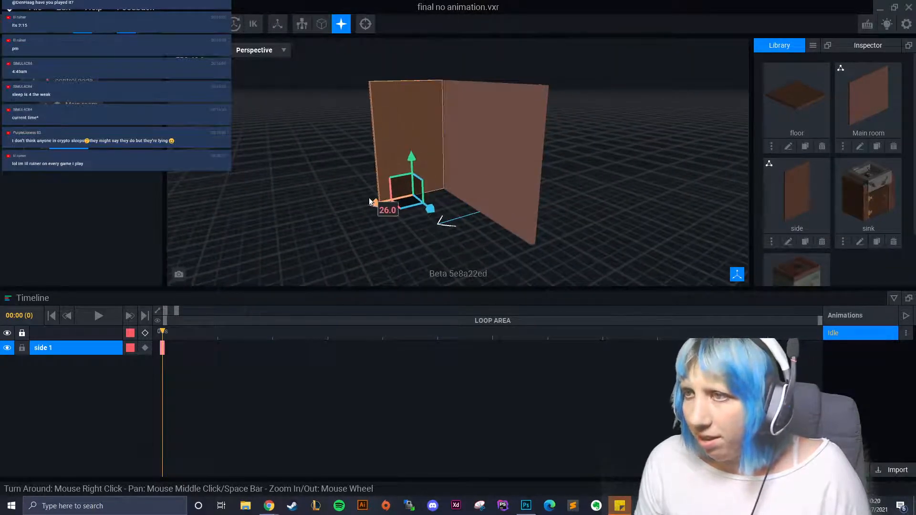
pyautogui.moveTo(430, 209); pyautogui.dragTo(434, 213)
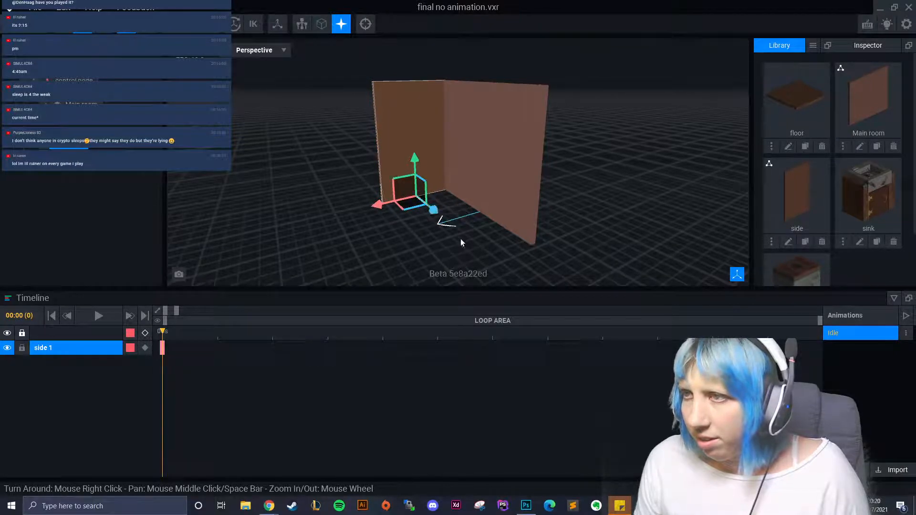
pyautogui.click(462, 242)
pyautogui.moveTo(463, 243); pyautogui.dragTo(511, 257, button='right')
pyautogui.moveTo(390, 244); pyautogui.dragTo(459, 256, button='right')
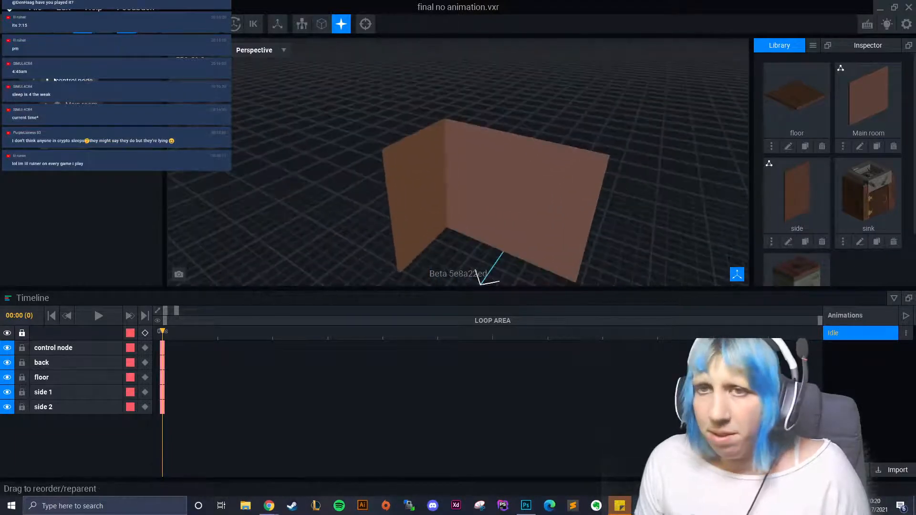
# - Add a child node named 'toilet' and attach the toilet model from the Library to it
pyautogui.click(80, 101)
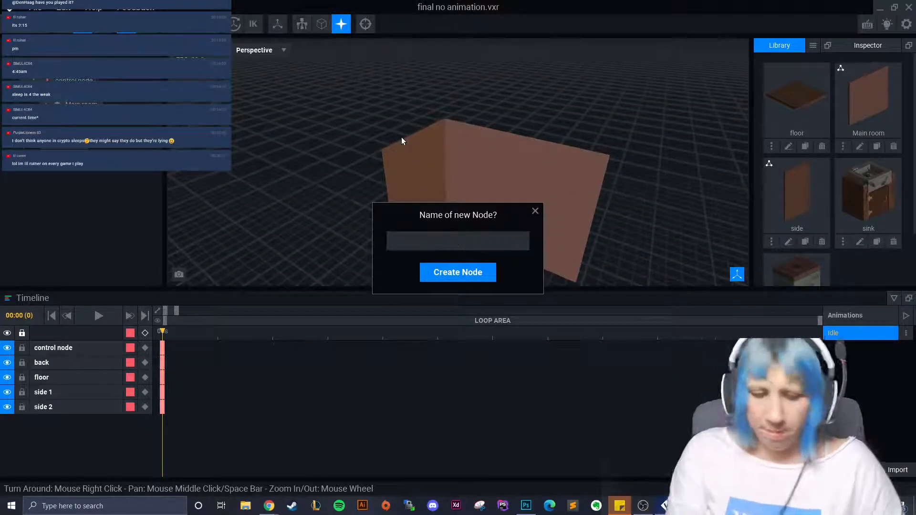
pyautogui.write('toilet')
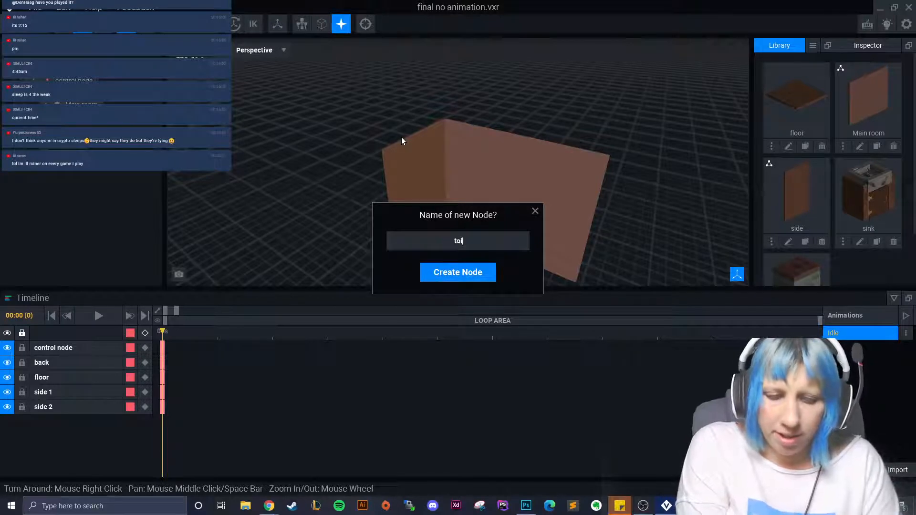
pyautogui.press('Return')
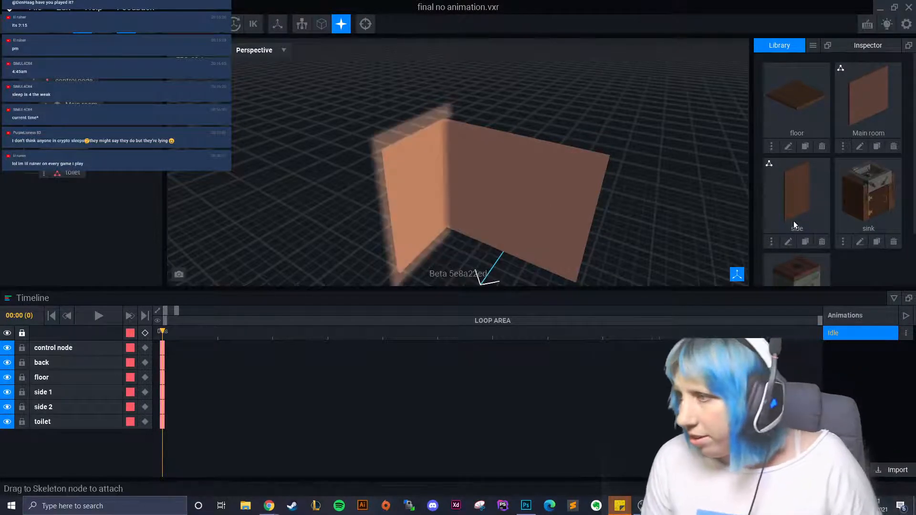
pyautogui.moveTo(794, 269); pyautogui.dragTo(76, 176)
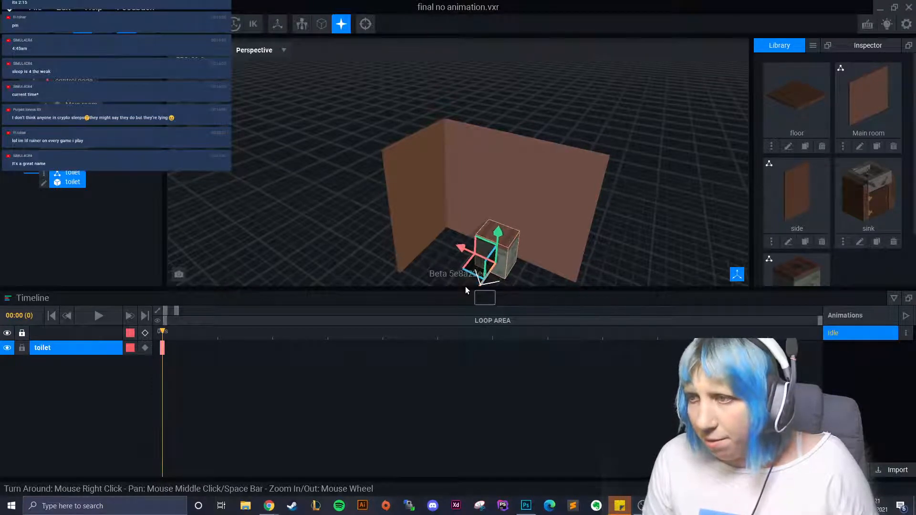
# - Slide the toilet toward the left wall into the corner between the walls
pyautogui.moveTo(465, 283); pyautogui.dragTo(368, 221, button='middle')
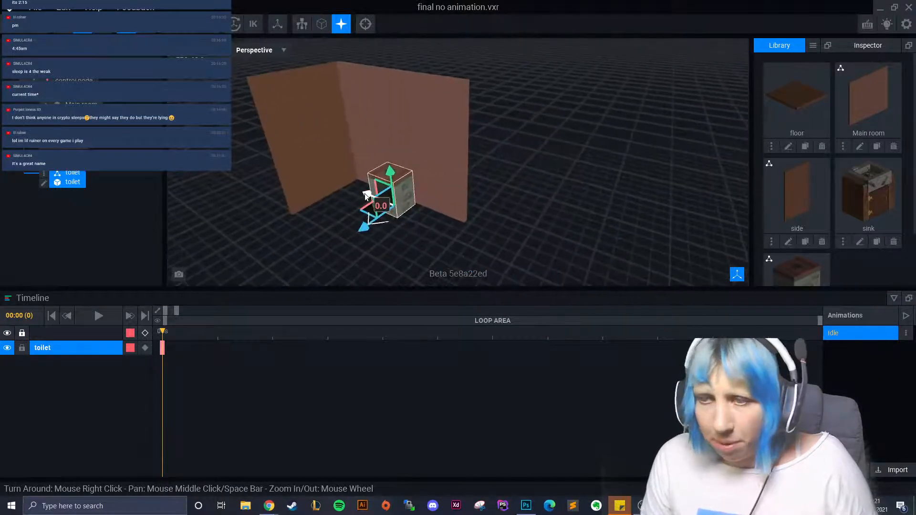
pyautogui.moveTo(367, 222); pyautogui.dragTo(330, 188)
pyautogui.scroll(3, 388, 241)
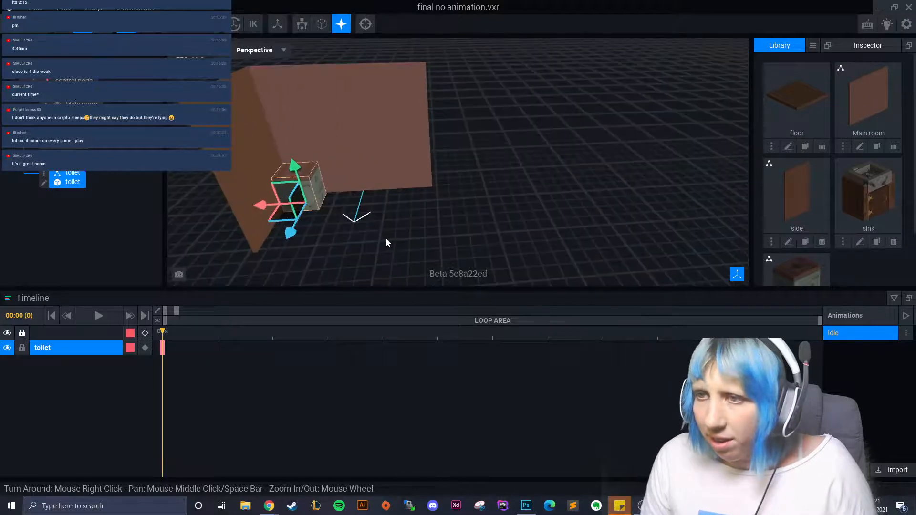
pyautogui.click(309, 257)
pyautogui.scroll(3, 305, 256)
pyautogui.moveTo(303, 255); pyautogui.dragTo(370, 194, button='right')
pyautogui.click(422, 198)
pyautogui.click(351, 229)
# - Open the side wall model and widen it to 68 voxels along X
pyautogui.click(370, 194)
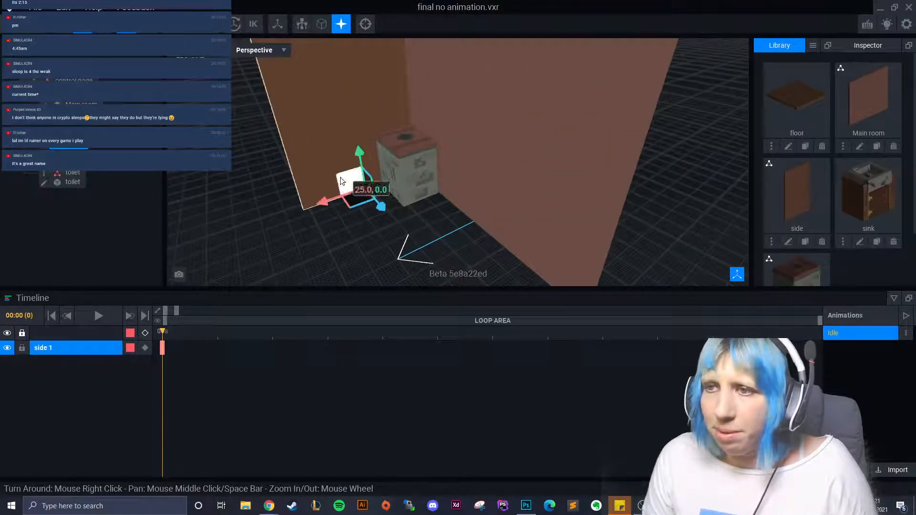
pyautogui.click(42, 148)
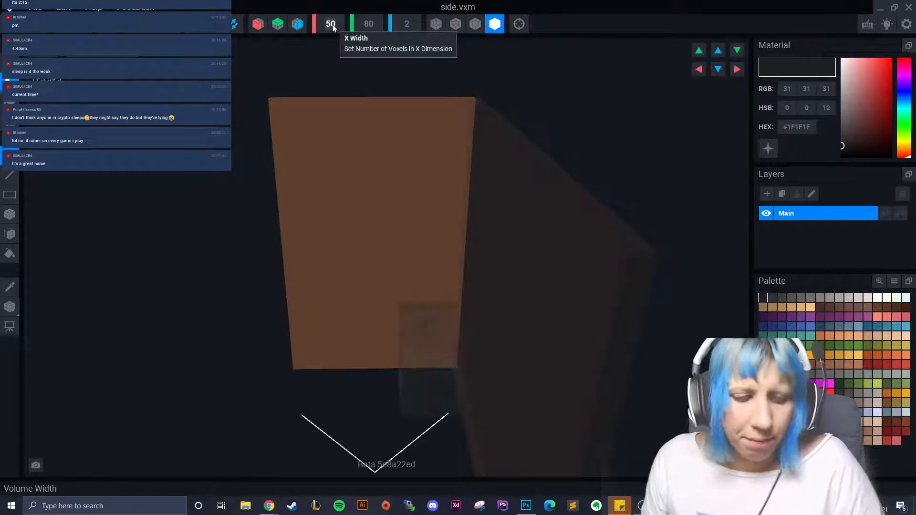
pyautogui.moveTo(333, 25); pyautogui.dragTo(339, 37)
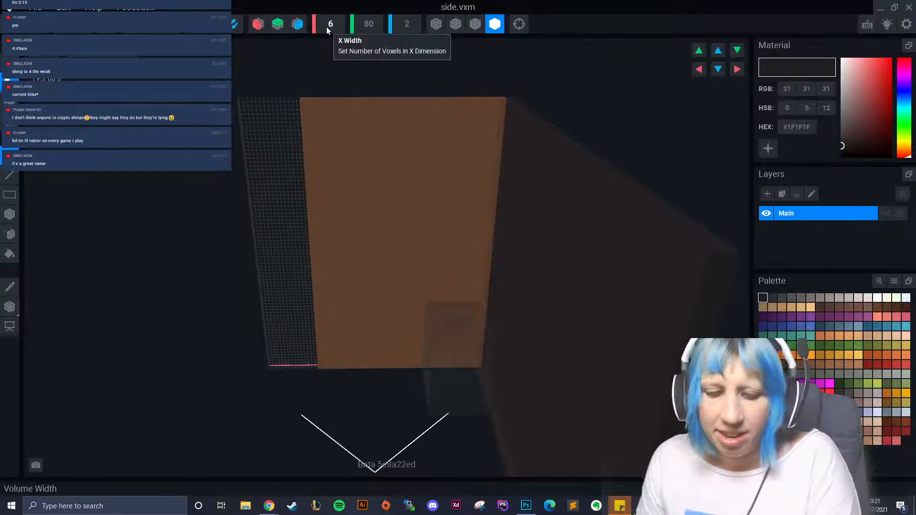
pyautogui.write('8')
pyautogui.press('Return')
# - Paint the new strip with the wall's sampled brown and set the pivot to the floor
pyautogui.click(9, 288)
pyautogui.click(329, 231)
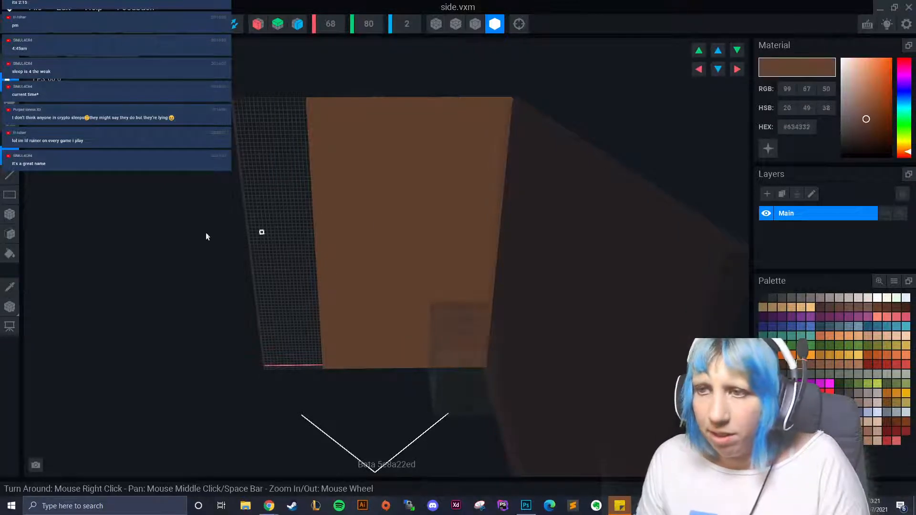
pyautogui.click(9, 233)
pyautogui.click(287, 206)
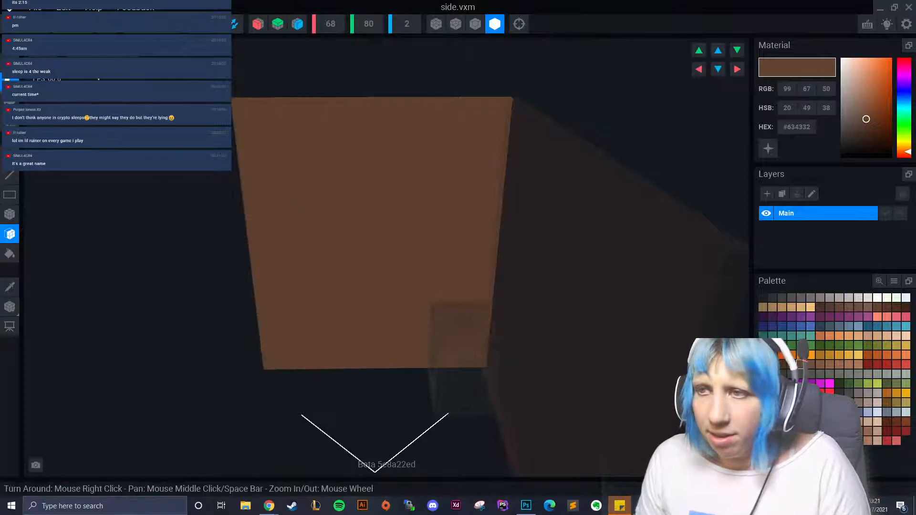
pyautogui.rightClick(13, 311)
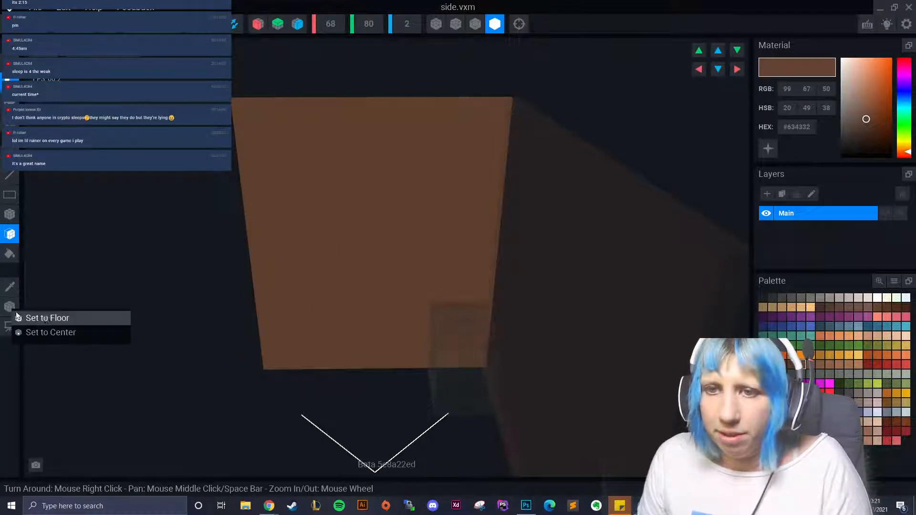
pyautogui.click(46, 318)
# - Return to the rig, saving side.vxm, and reselect the side 1 wall
pyautogui.click(10, 326)
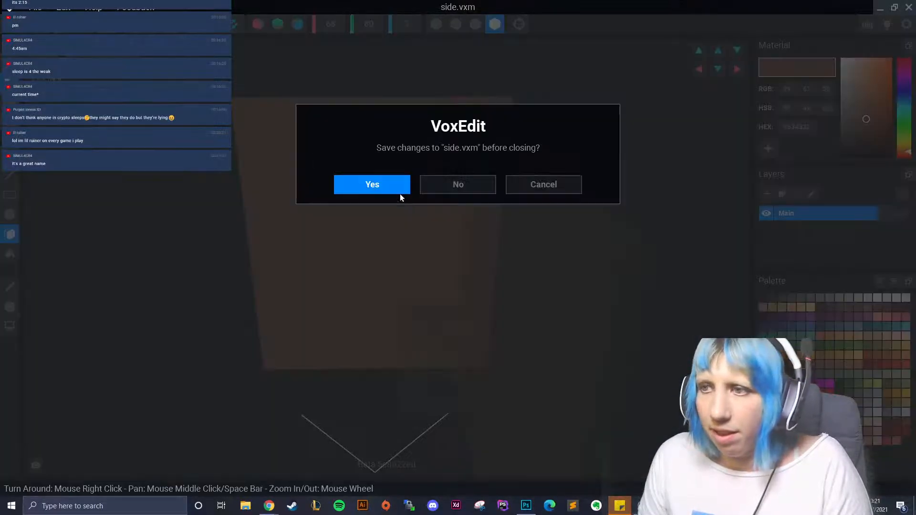
pyautogui.click(398, 191)
pyautogui.moveTo(374, 211); pyautogui.dragTo(407, 182, button='right')
pyautogui.click(430, 196)
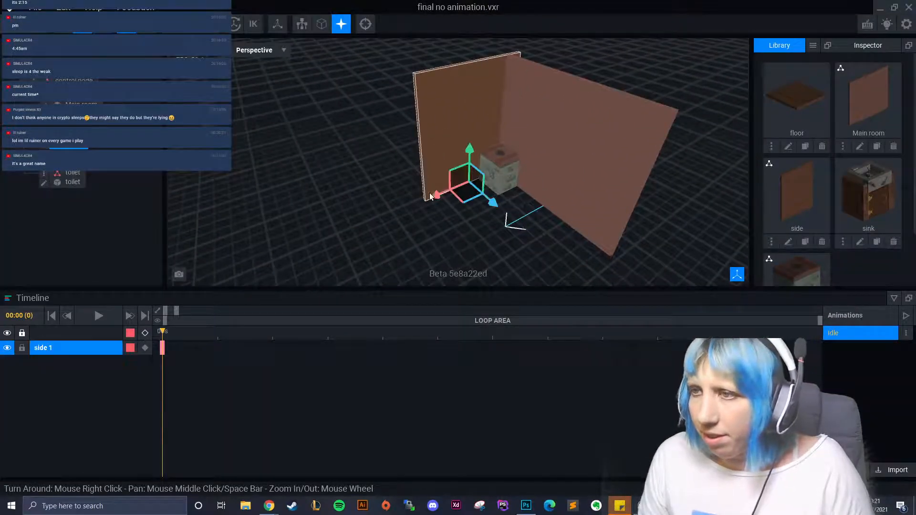
# - Slide the widened side 1 wall left along its width to meet the back wall
pyautogui.moveTo(436, 196); pyautogui.dragTo(408, 202)
pyautogui.click(307, 233)
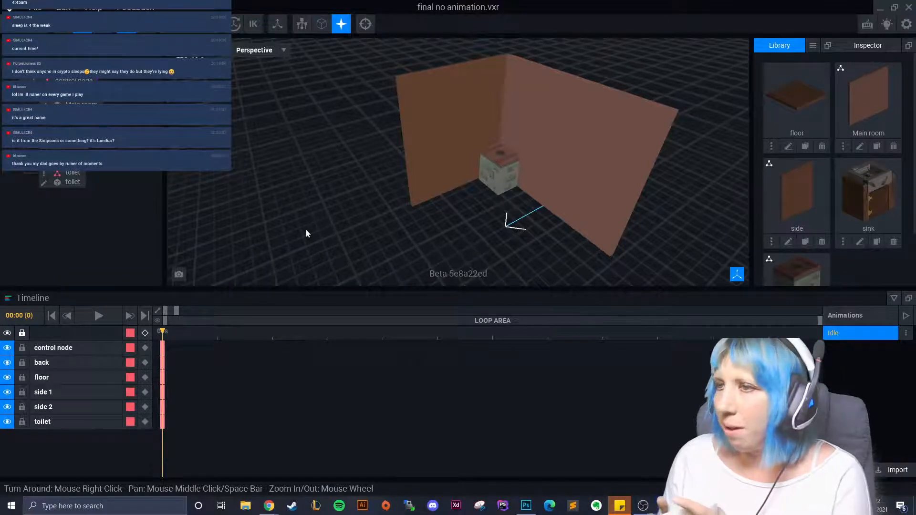
pyautogui.scroll(5, 382, 224)
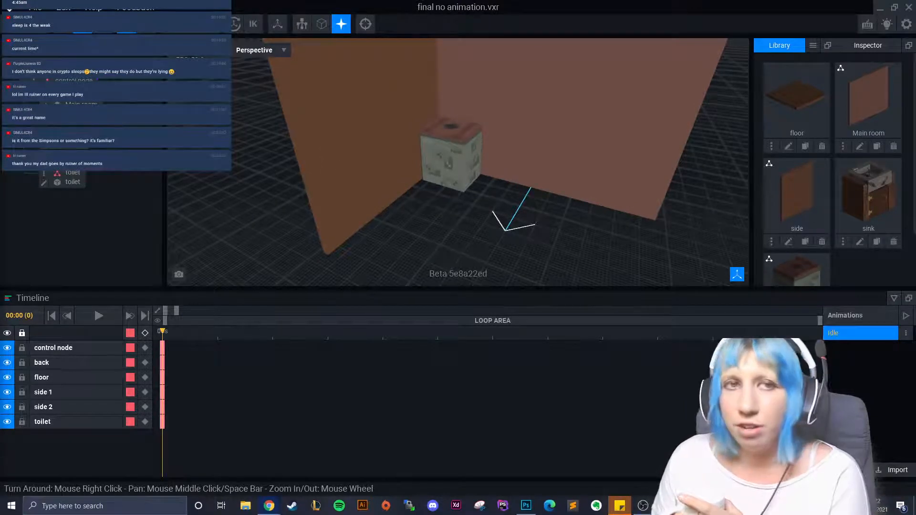
pyautogui.scroll(3, 319, 193)
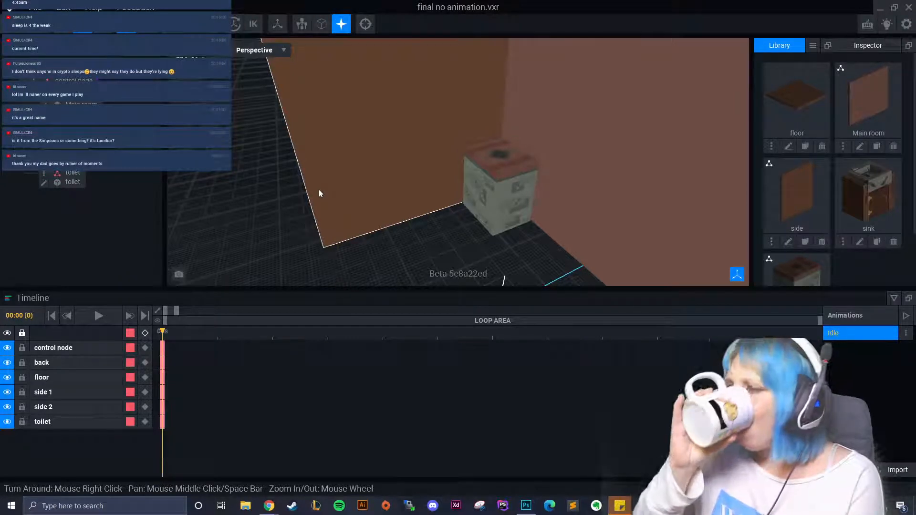
pyautogui.click(247, 145)
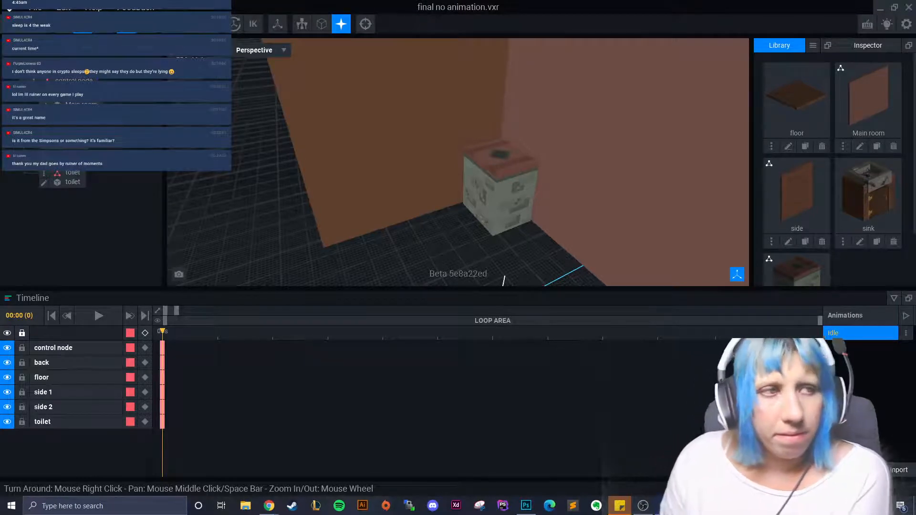
# - Orbit around the toilet to check the corner, then select the back wall
pyautogui.moveTo(473, 210); pyautogui.dragTo(408, 204, button='right')
pyautogui.scroll(-3, 439, 200)
pyautogui.scroll(-3, 479, 204)
pyautogui.moveTo(479, 204); pyautogui.dragTo(408, 119, button='right')
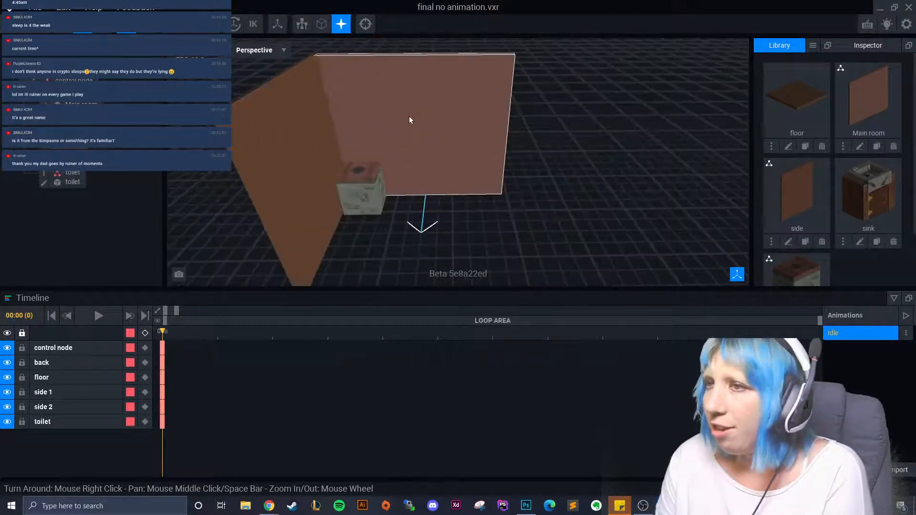
pyautogui.click(359, 193)
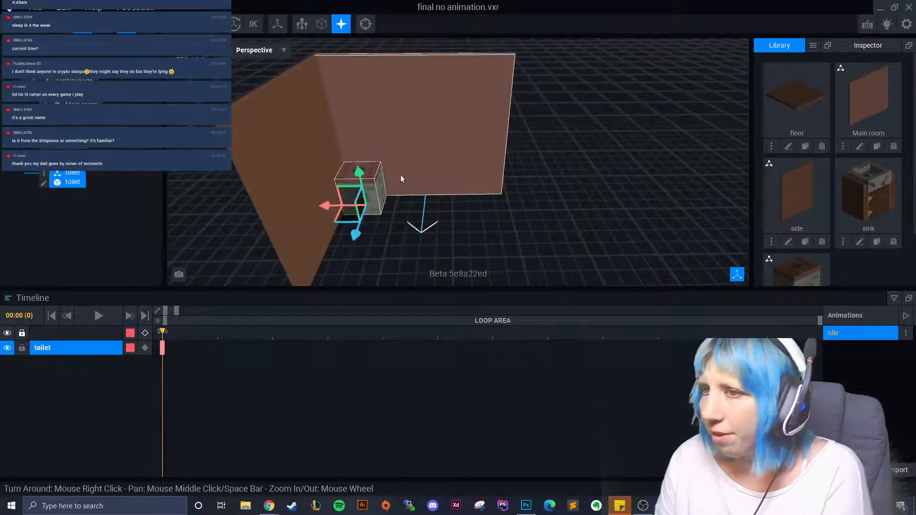
pyautogui.click(434, 166)
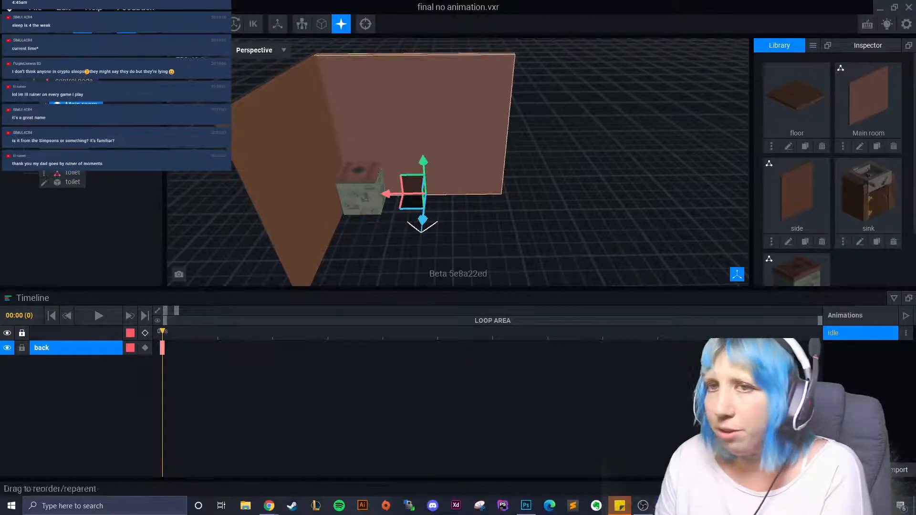
# - Open the Main room wall model and widen it to 100 voxels
pyautogui.doubleClick(318, 176)
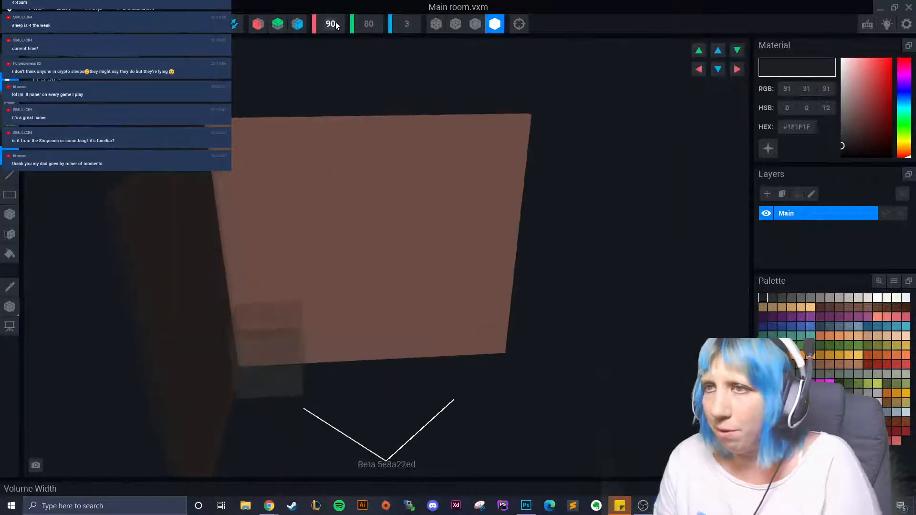
pyautogui.write('100')
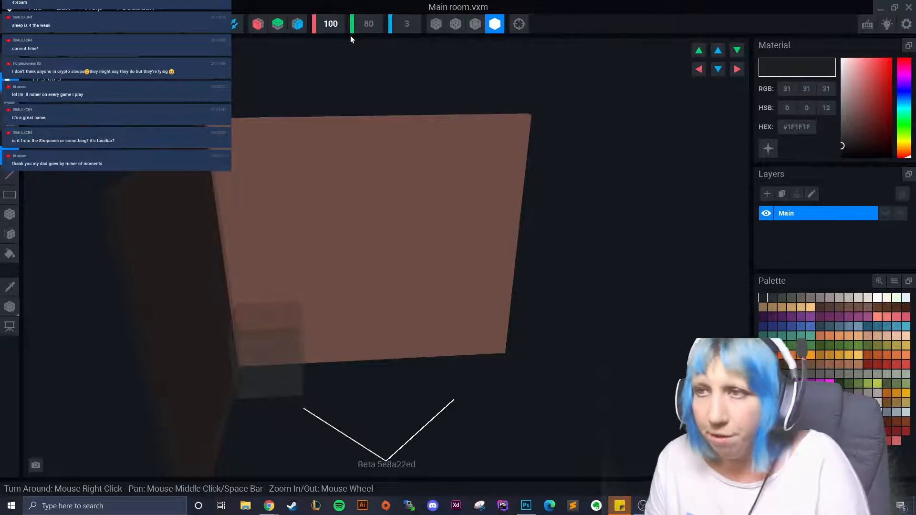
pyautogui.press('Return')
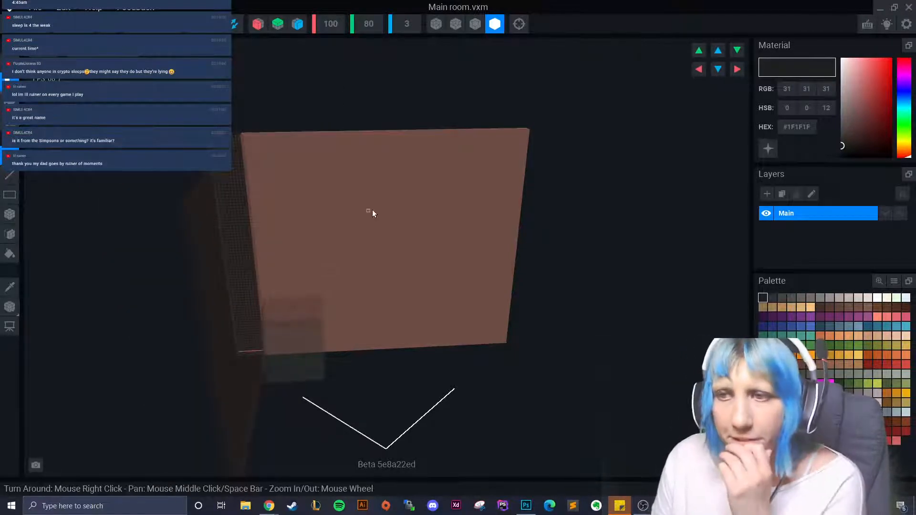
pyautogui.click(10, 234)
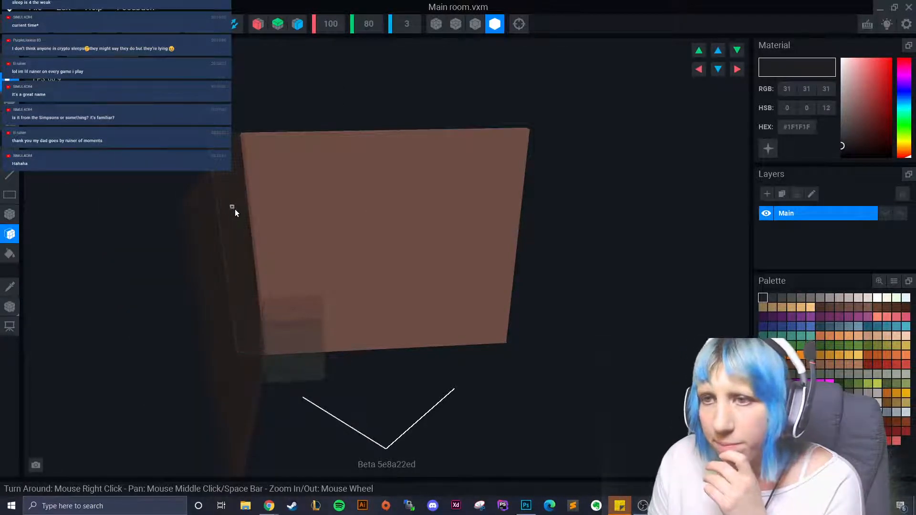
pyautogui.moveTo(266, 235); pyautogui.dragTo(272, 239, button='right')
pyautogui.moveTo(268, 237); pyautogui.dragTo(268, 237, button='right')
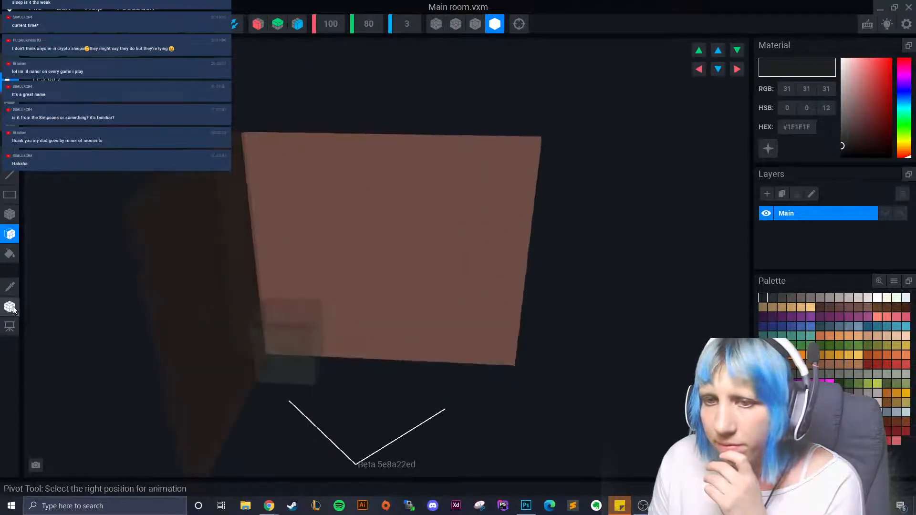
pyautogui.moveTo(270, 328); pyautogui.dragTo(272, 328, button='right')
pyautogui.moveTo(381, 270); pyautogui.dragTo(346, 268, button='right')
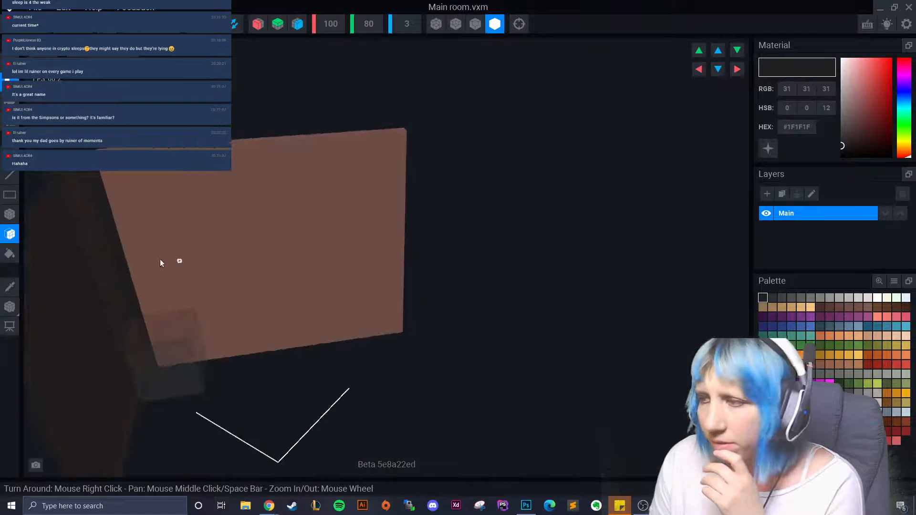
# - Fill the new strip with the wall's sampled brown, then close the model
pyautogui.click(9, 286)
pyautogui.click(236, 232)
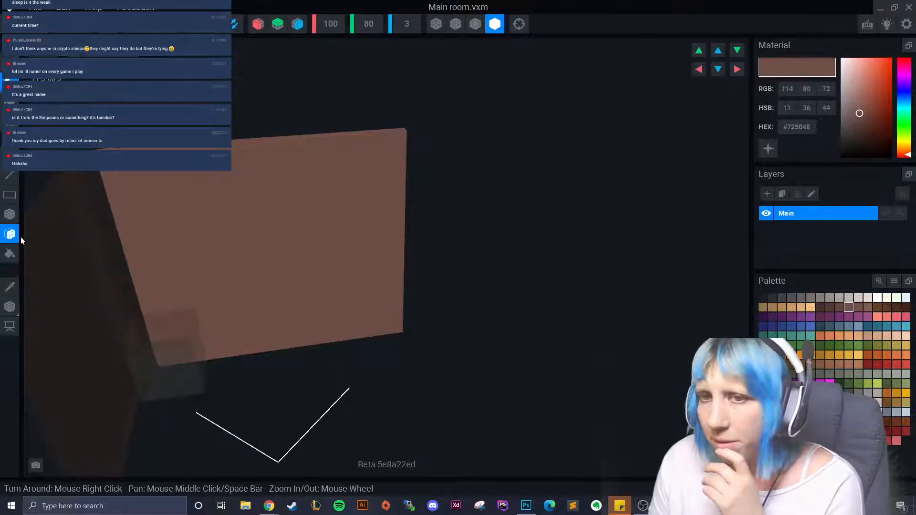
pyautogui.click(10, 253)
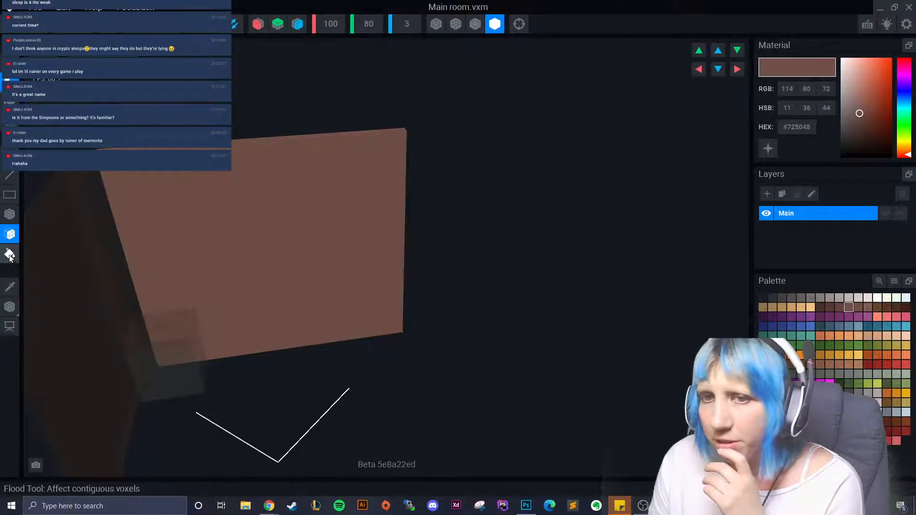
pyautogui.click(82, 198)
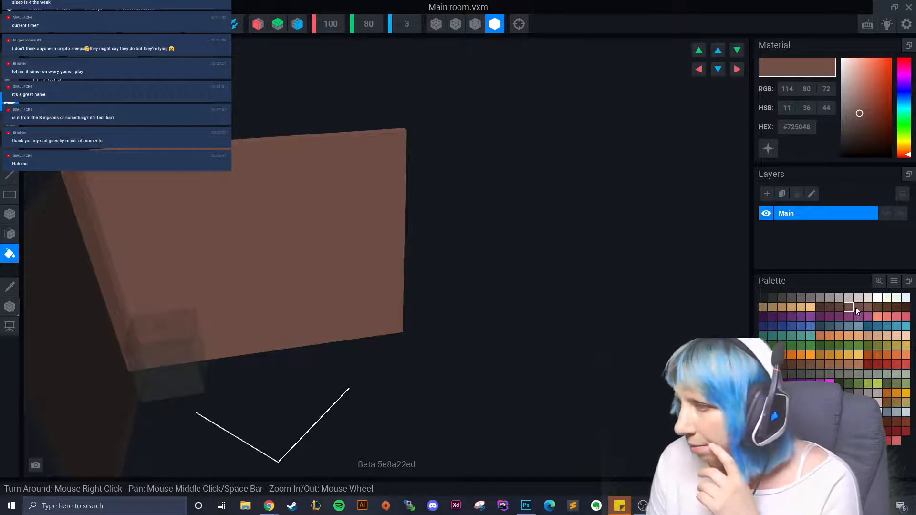
pyautogui.moveTo(356, 293); pyautogui.dragTo(374, 291, button='right')
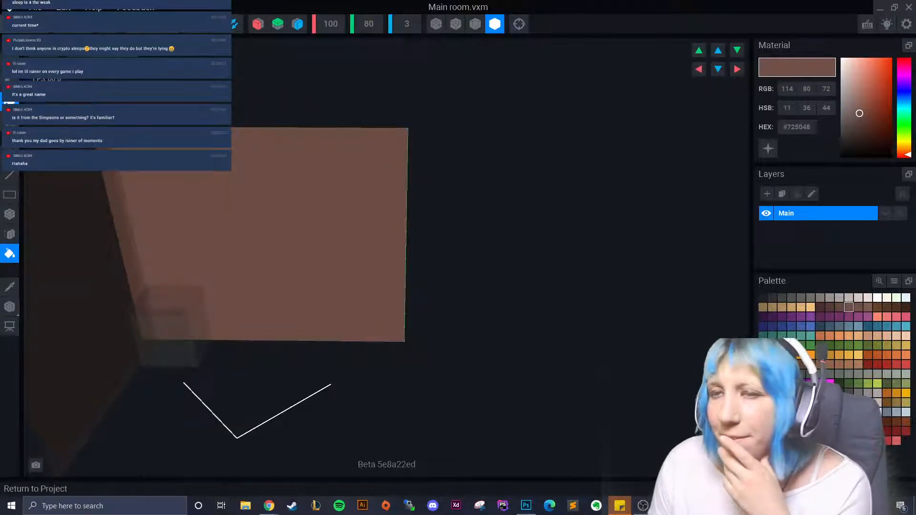
pyautogui.click(10, 306)
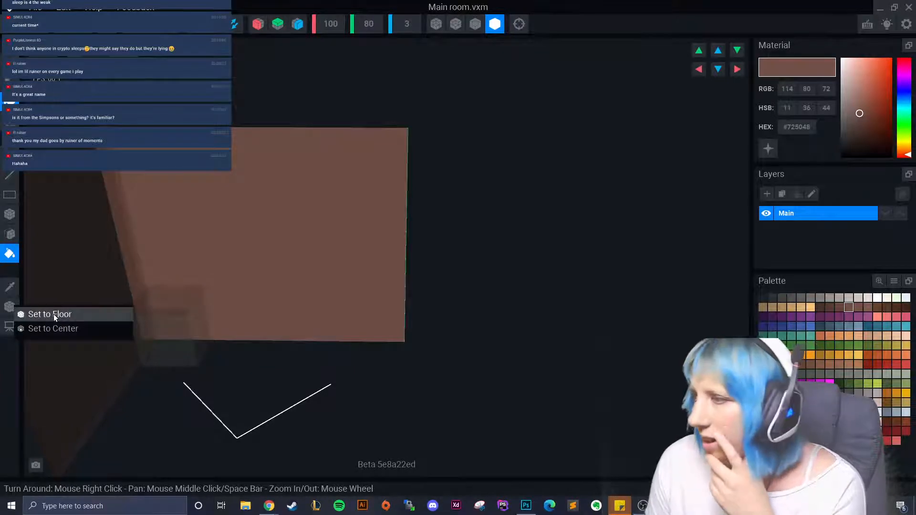
pyautogui.click(53, 314)
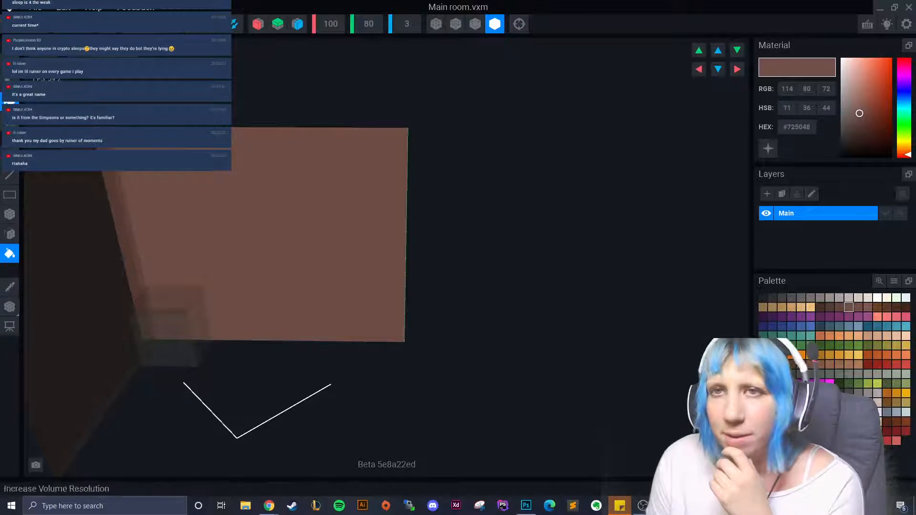
pyautogui.hotkey('alt', 'F4')
# - Save Main room, then flood-fill the side wall with matching brown #725048 and save it
pyautogui.click(372, 184)
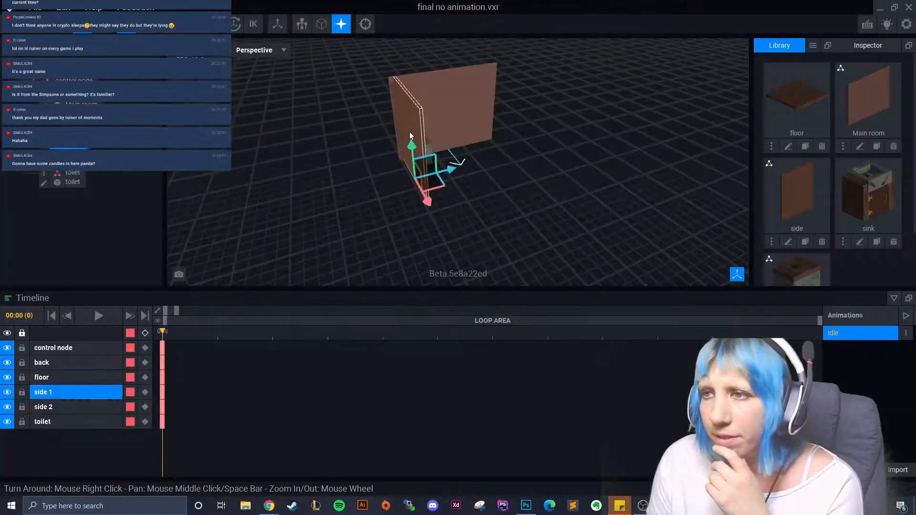
pyautogui.click(45, 149)
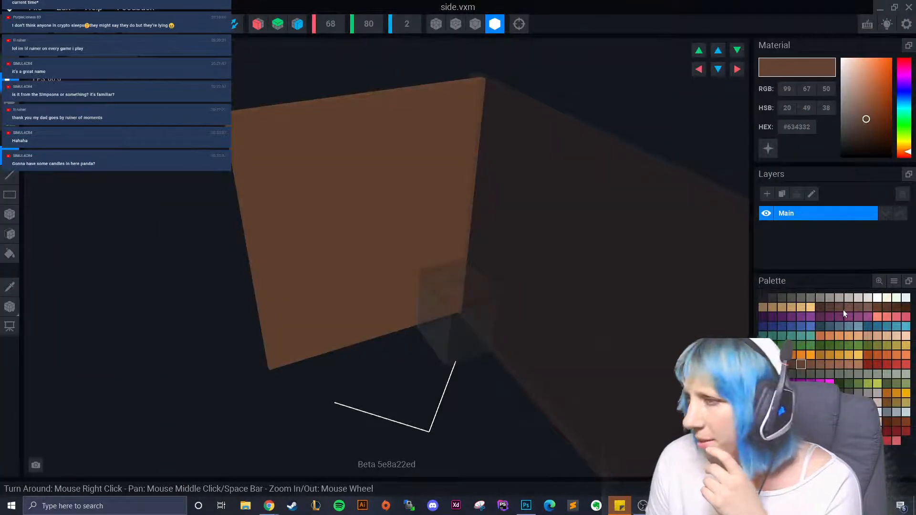
pyautogui.click(10, 253)
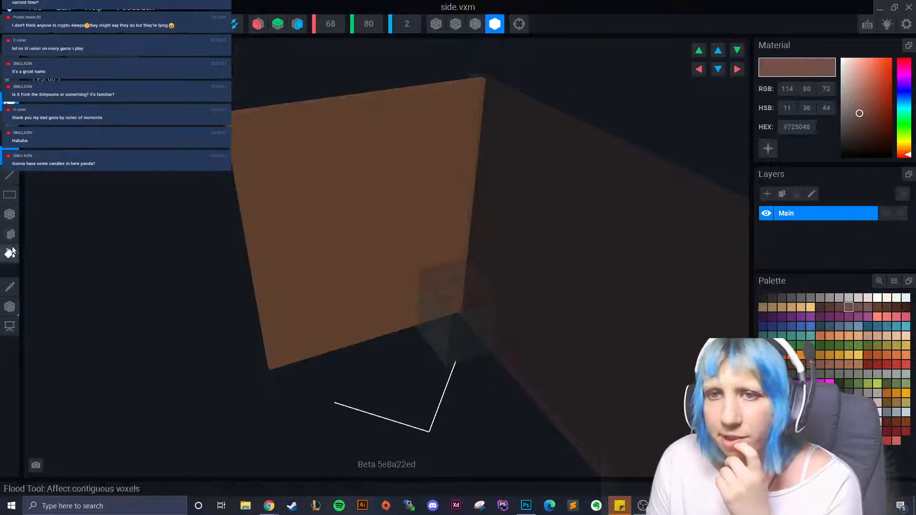
pyautogui.click(357, 206)
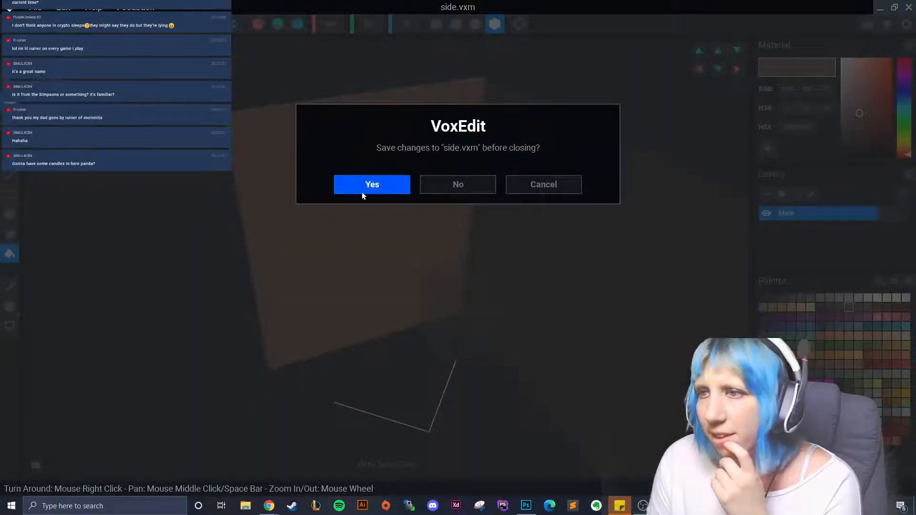
pyautogui.click(364, 185)
# - Orbit the room and select the back wall, then the side 1 wall
pyautogui.moveTo(470, 193); pyautogui.dragTo(367, 219, button='right')
pyautogui.click(450, 152)
pyautogui.click(367, 219)
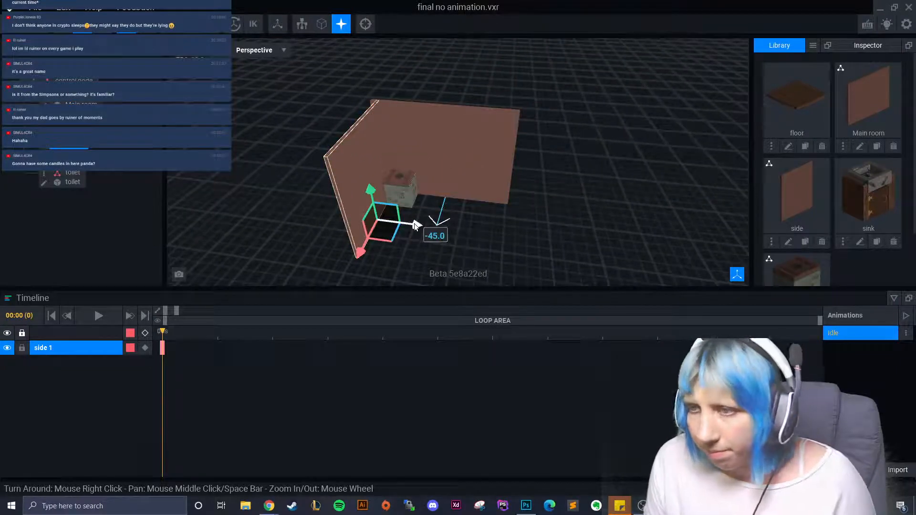
# - Move the toilet along the red axis further into the corner
pyautogui.click(497, 237)
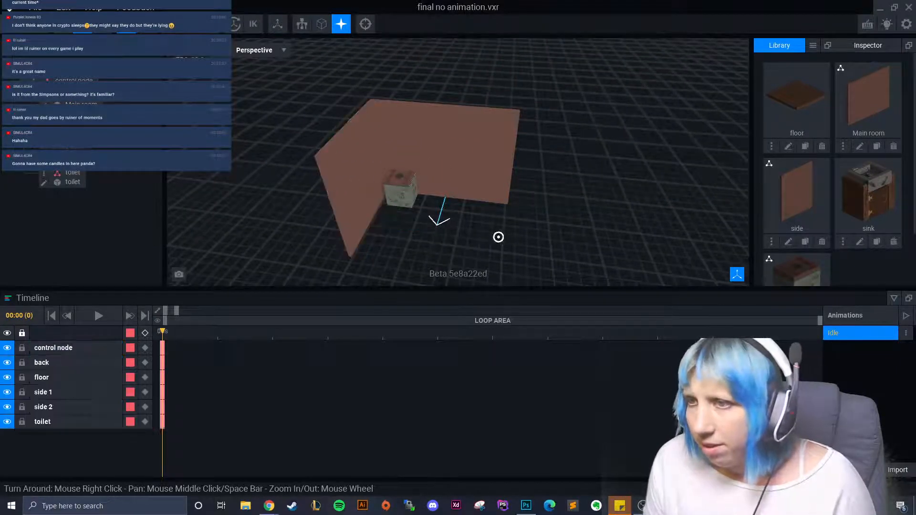
pyautogui.moveTo(498, 238); pyautogui.dragTo(448, 231, button='right')
pyautogui.scroll(5, 448, 231)
pyautogui.click(321, 188)
pyautogui.moveTo(280, 214); pyautogui.dragTo(268, 214)
pyautogui.scroll(-5, 312, 221)
pyautogui.moveTo(332, 225); pyautogui.dragTo(336, 226, button='right')
# - Nudge the side 1 wall along the blue axis and shift the toilet across the floor
pyautogui.click(340, 257)
pyautogui.moveTo(340, 257); pyautogui.dragTo(372, 252, button='right')
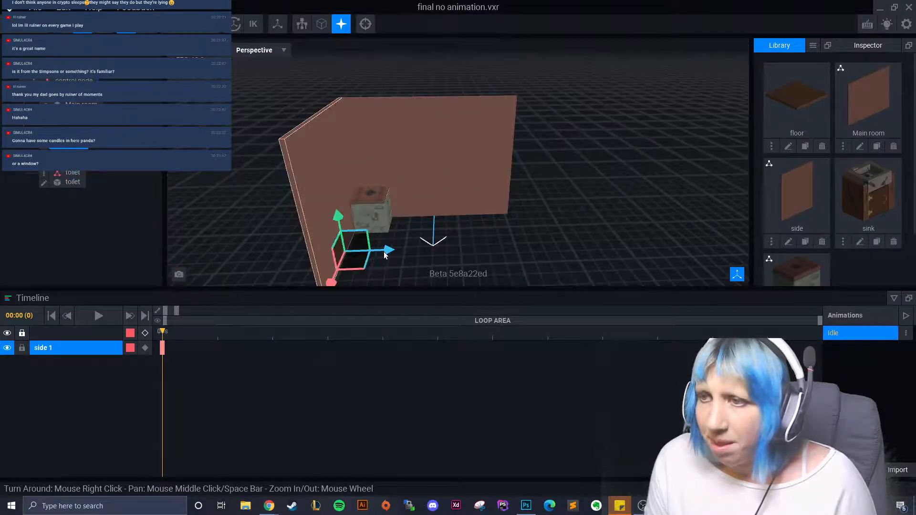
pyautogui.moveTo(386, 255); pyautogui.dragTo(386, 256)
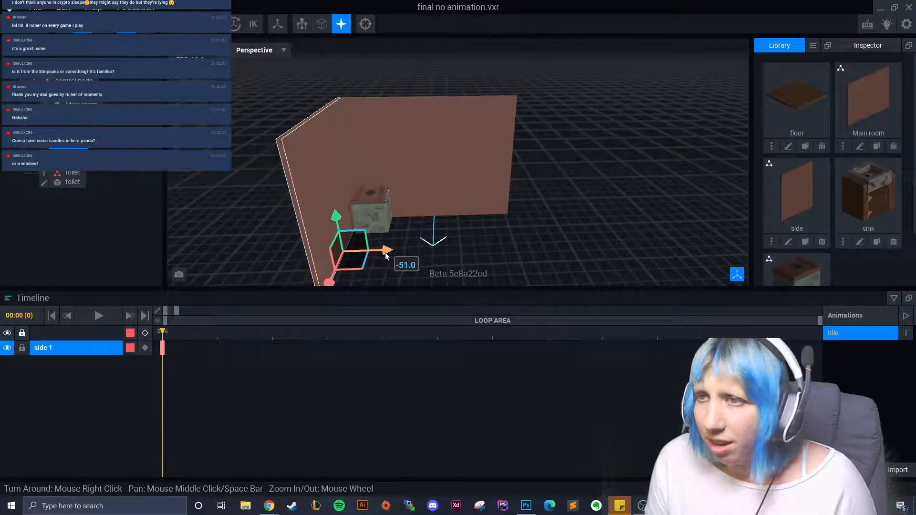
pyautogui.click(380, 207)
pyautogui.moveTo(347, 231); pyautogui.dragTo(333, 230)
pyautogui.click(529, 233)
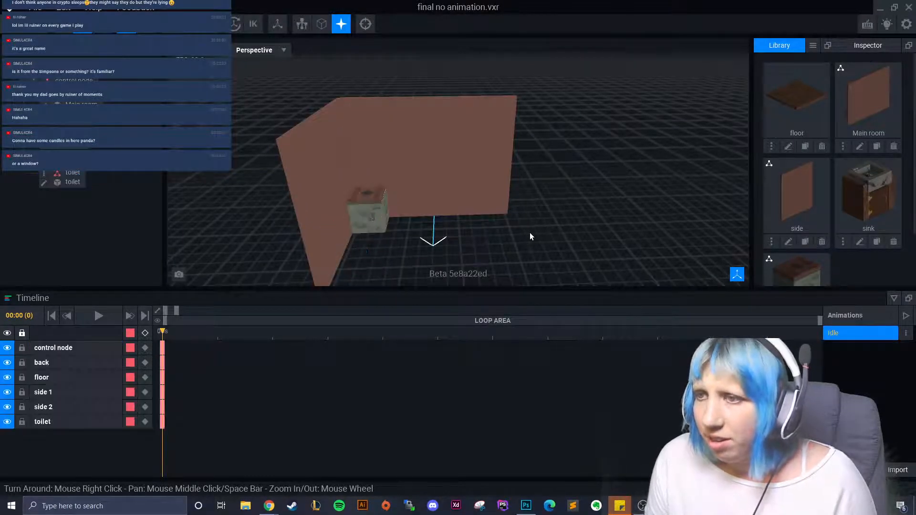
# - Check the wall edge-on, then open the side.vxm model for editing
pyautogui.moveTo(501, 230); pyautogui.dragTo(503, 232, button='right')
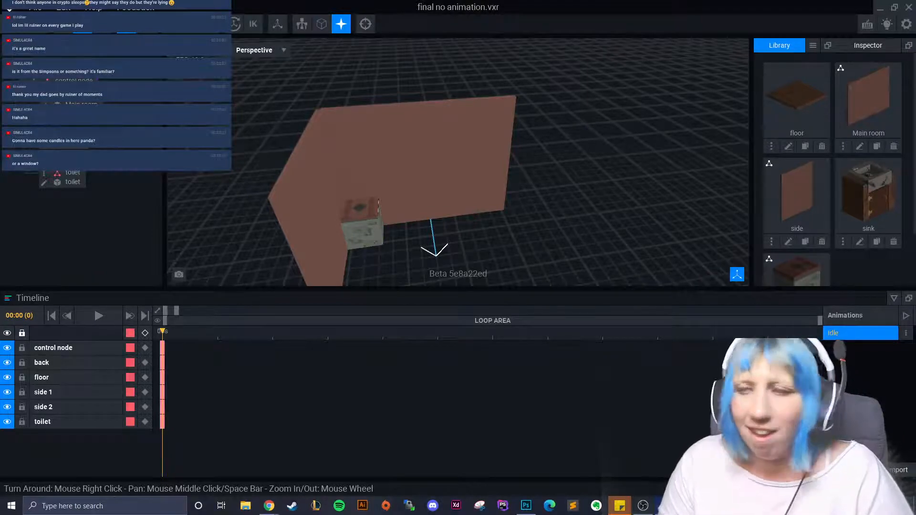
pyautogui.scroll(2, 425, 196)
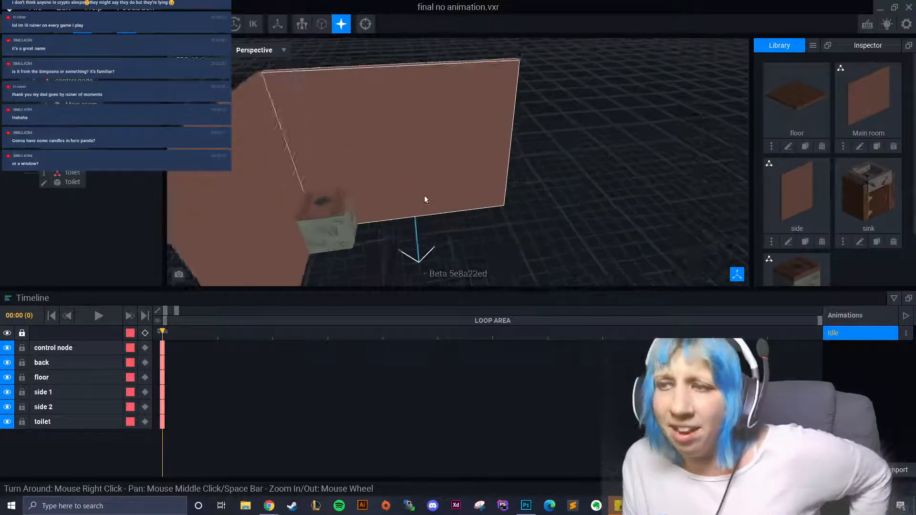
pyautogui.moveTo(425, 196); pyautogui.dragTo(462, 207, button='right')
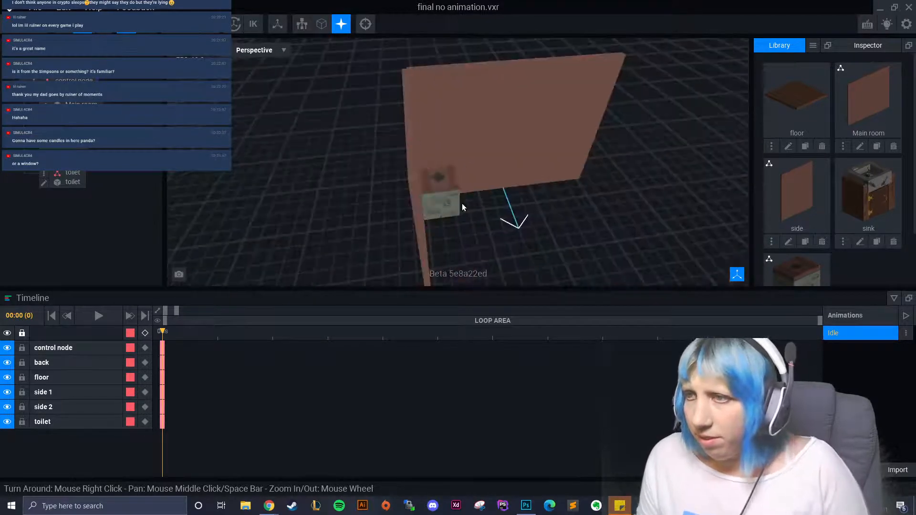
pyautogui.click(425, 226)
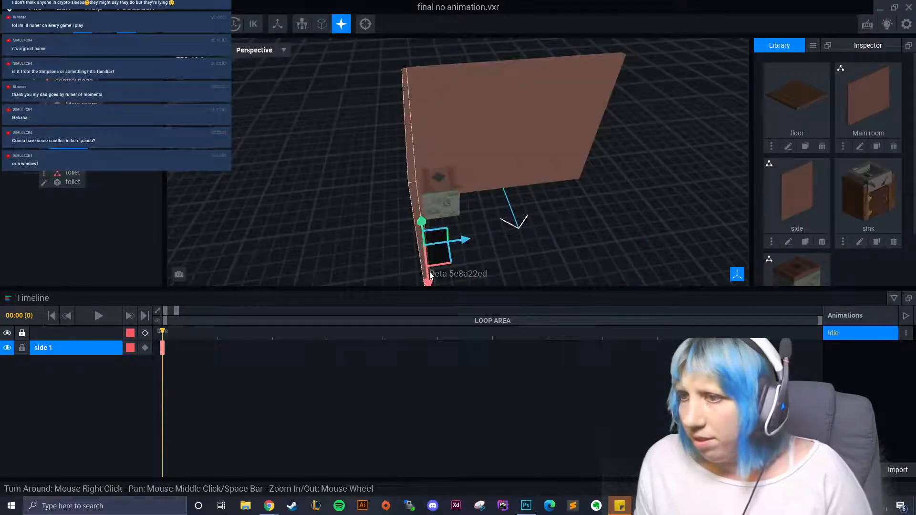
pyautogui.moveTo(428, 282); pyautogui.dragTo(520, 245, button='right')
pyautogui.click(44, 144)
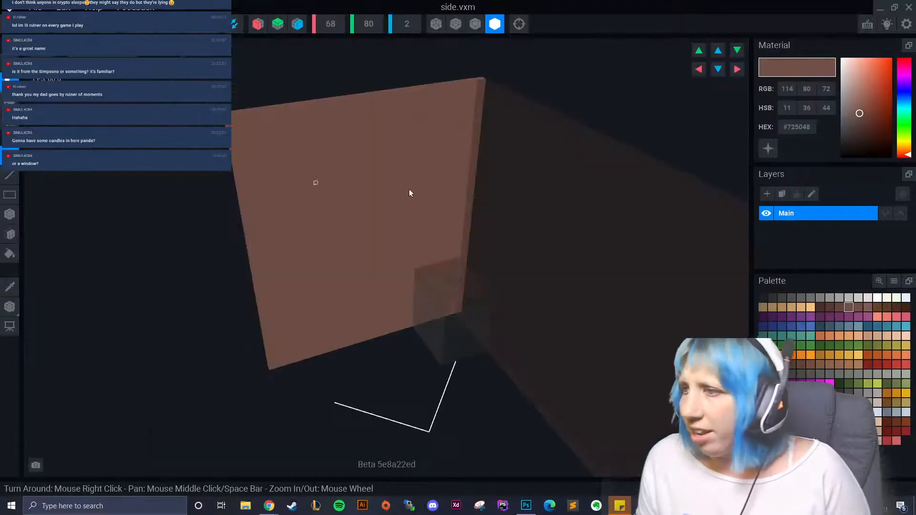
# - Flood-fill the side wall with grey-green #4F534C and save it
pyautogui.click(810, 375)
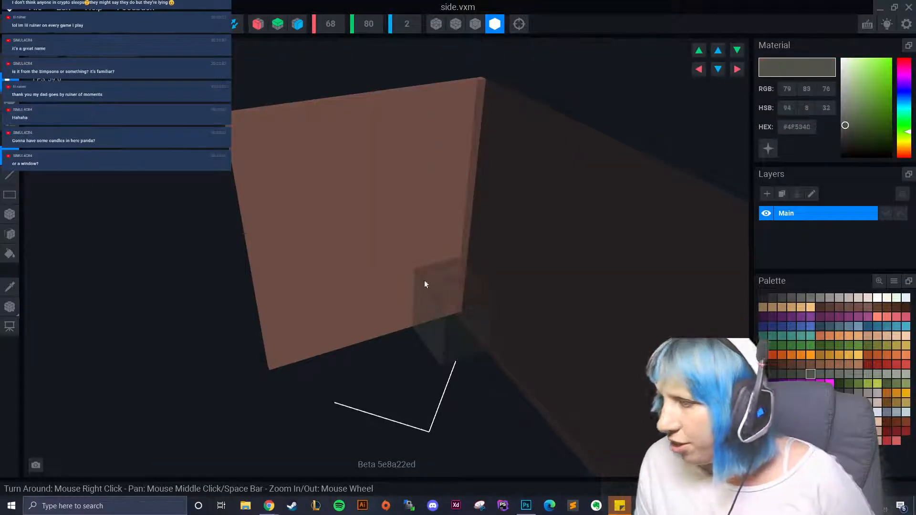
pyautogui.click(10, 254)
pyautogui.click(269, 202)
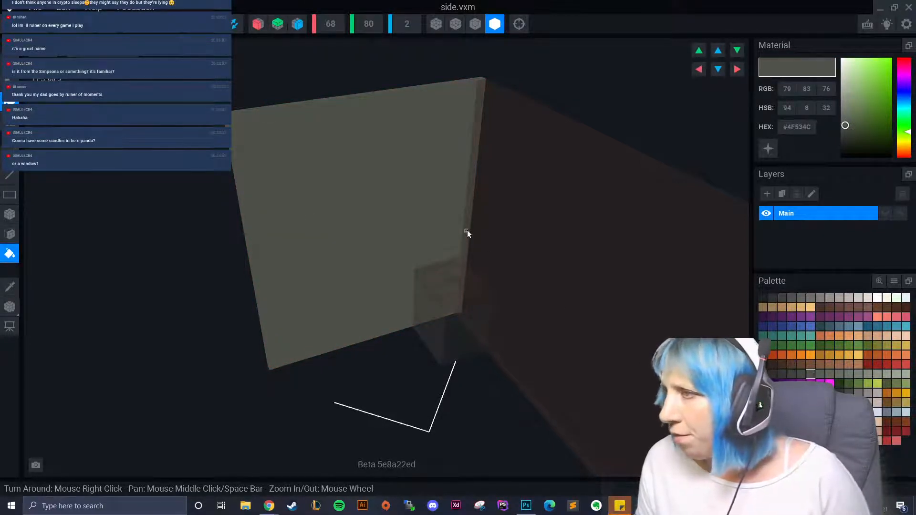
pyautogui.click(229, 24)
pyautogui.click(391, 190)
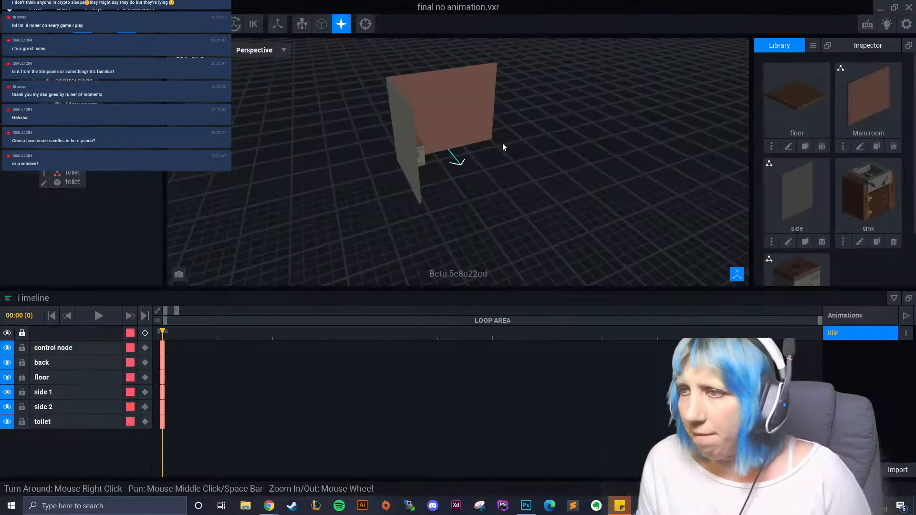
# - Flood-fill the Main room wall with the same grey-green #4F534C and save it
pyautogui.click(45, 104)
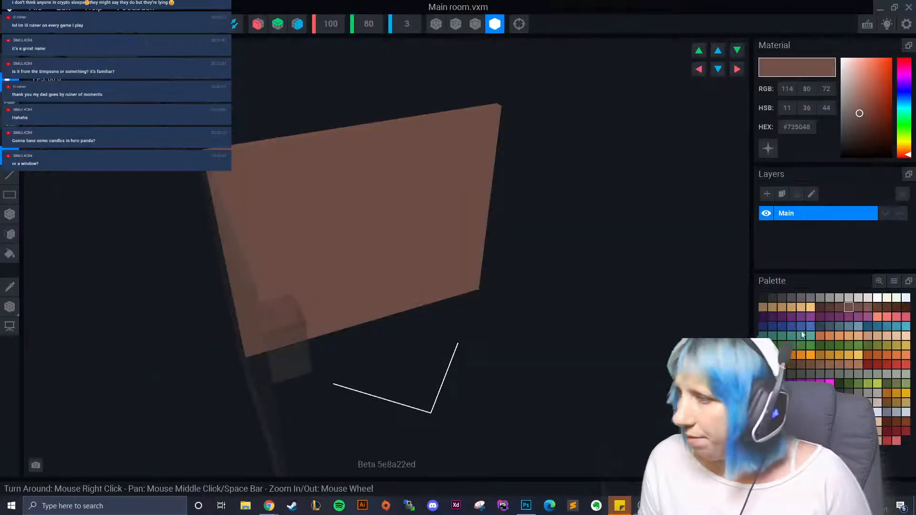
pyautogui.click(814, 374)
pyautogui.click(820, 375)
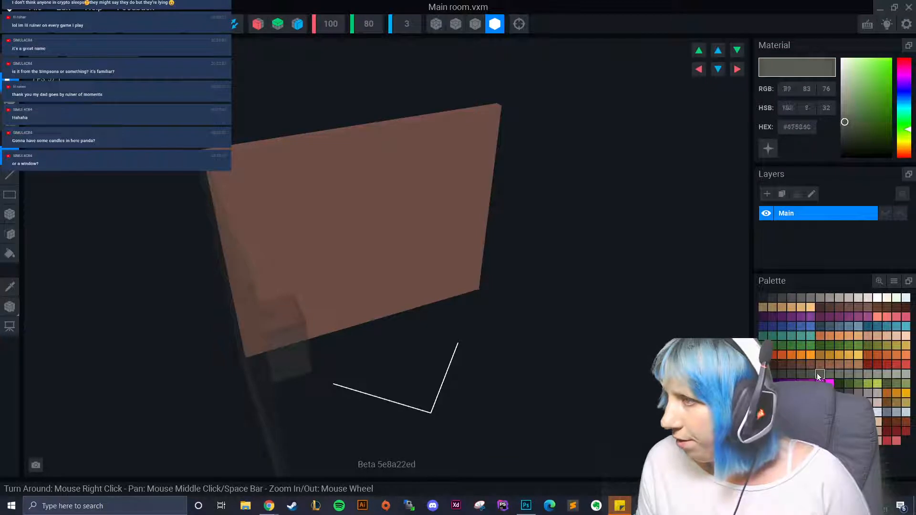
pyautogui.click(813, 373)
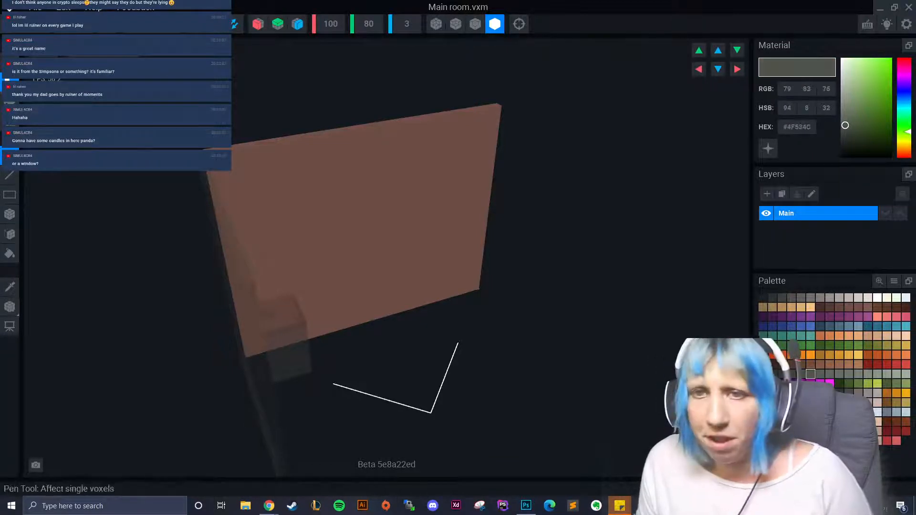
pyautogui.click(9, 233)
pyautogui.click(9, 254)
pyautogui.click(314, 220)
pyautogui.moveTo(314, 220); pyautogui.dragTo(319, 257, button='right')
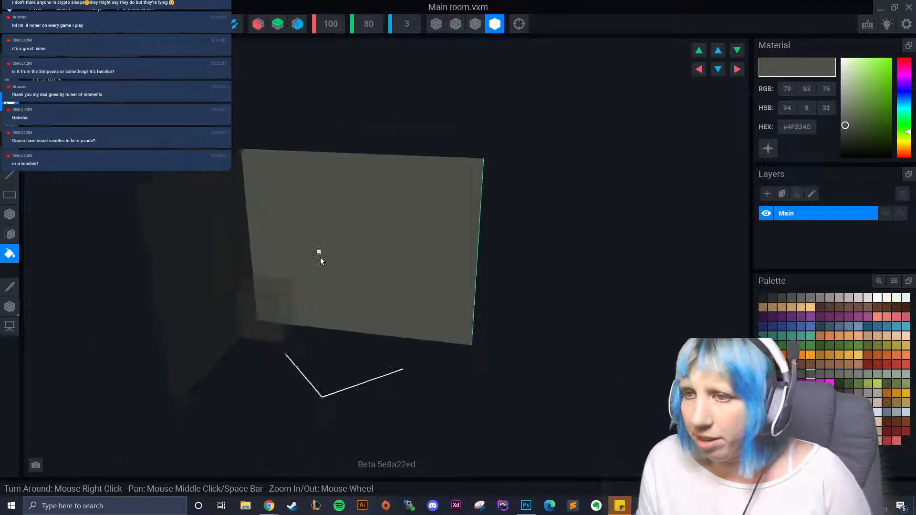
pyautogui.click(215, 23)
pyautogui.click(397, 184)
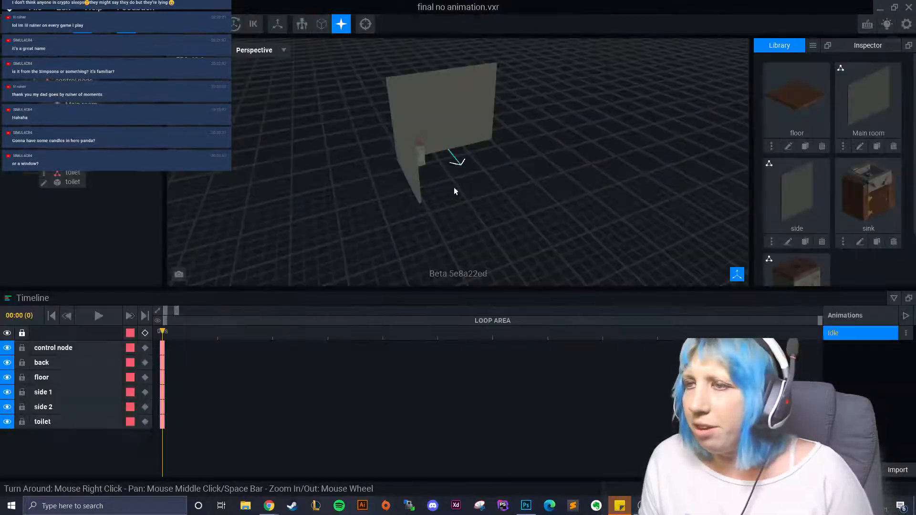
# - Raise the back wall slightly, then select the side 1 wall and the toilet
pyautogui.scroll(3, 454, 187)
pyautogui.moveTo(420, 127); pyautogui.dragTo(432, 111, button='right')
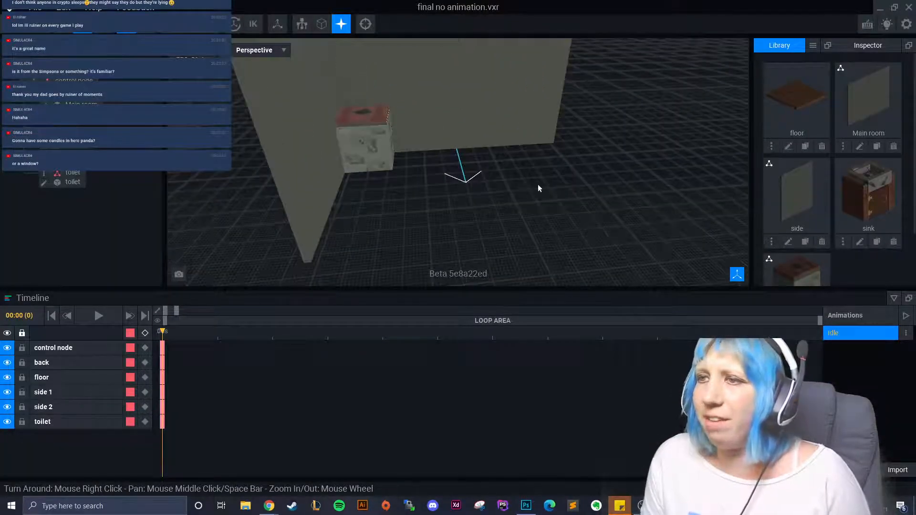
pyautogui.moveTo(568, 162); pyautogui.dragTo(496, 170, button='right')
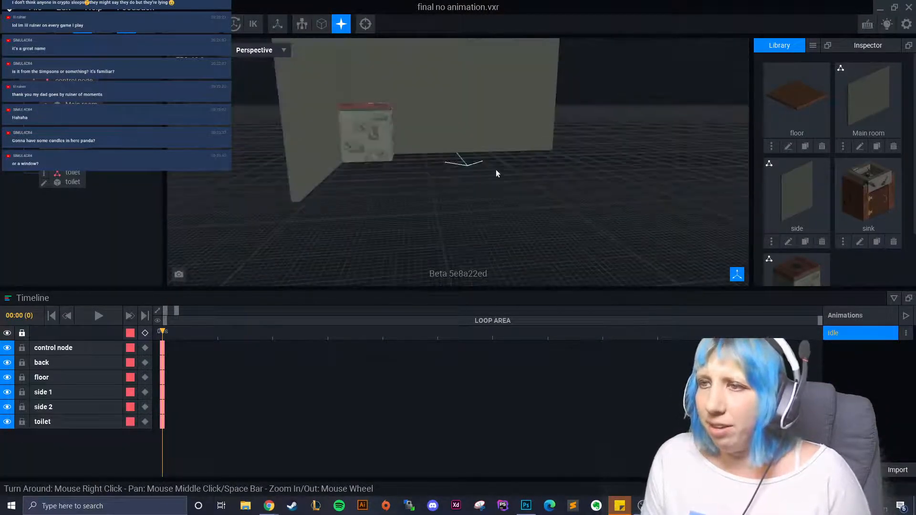
pyautogui.click(461, 126)
pyautogui.moveTo(455, 116); pyautogui.dragTo(456, 113)
pyautogui.click(324, 158)
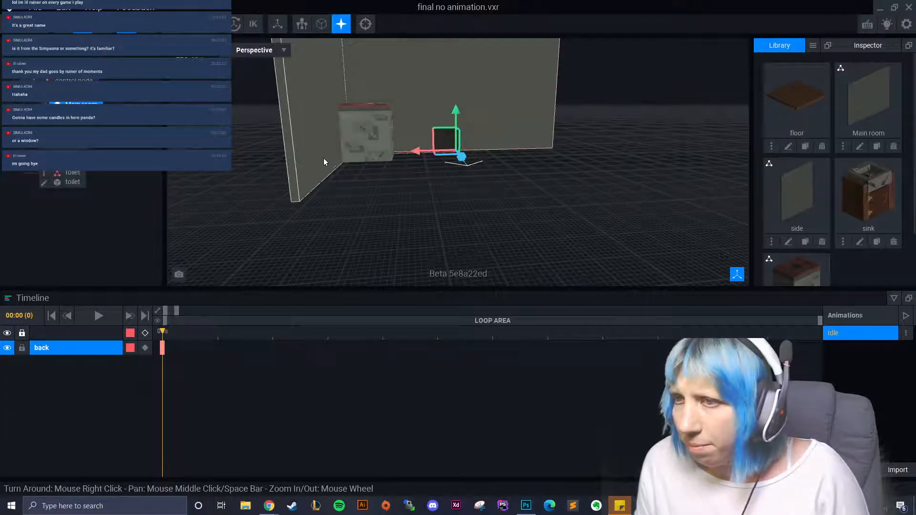
pyautogui.click(368, 121)
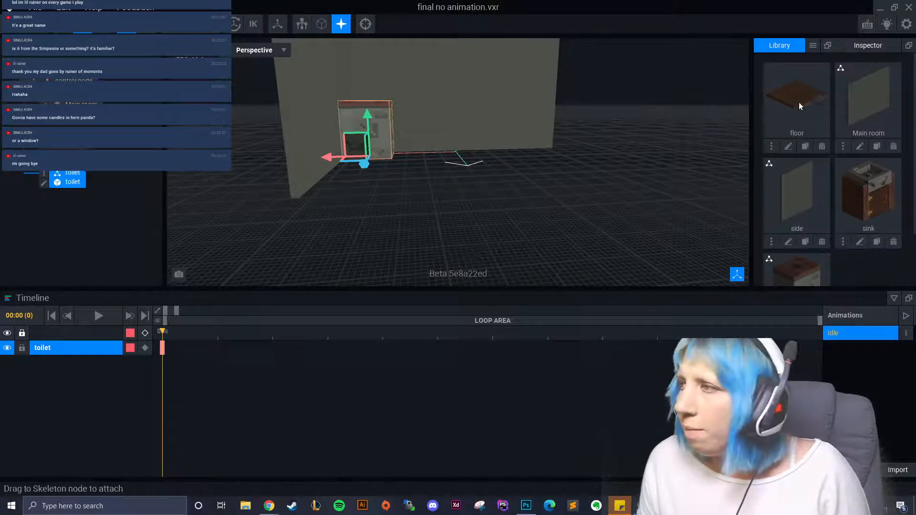
# - Move the floor 17 units forward along its depth axis
pyautogui.click(70, 125)
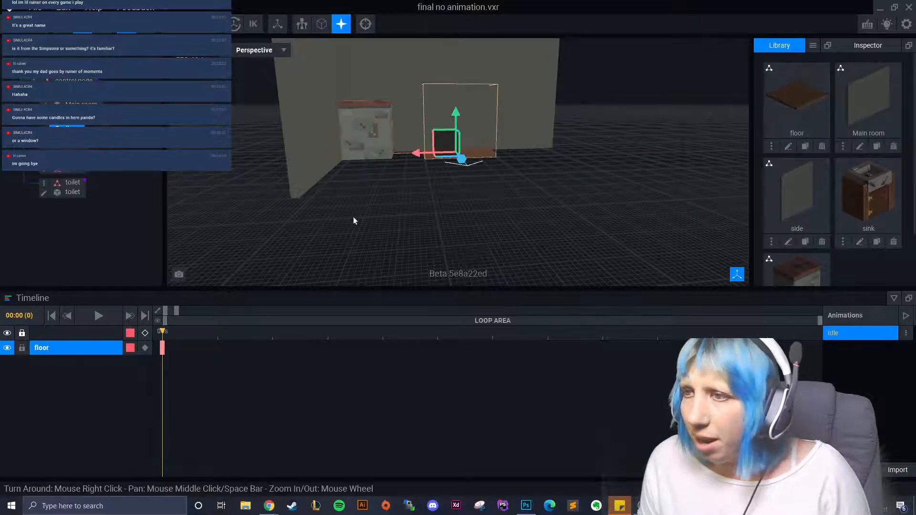
pyautogui.scroll(5, 423, 114)
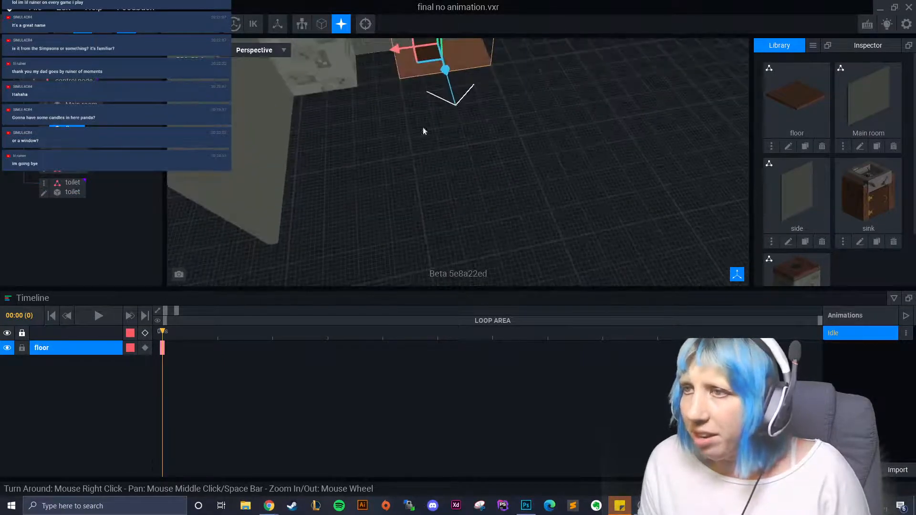
pyautogui.scroll(-2, 423, 130)
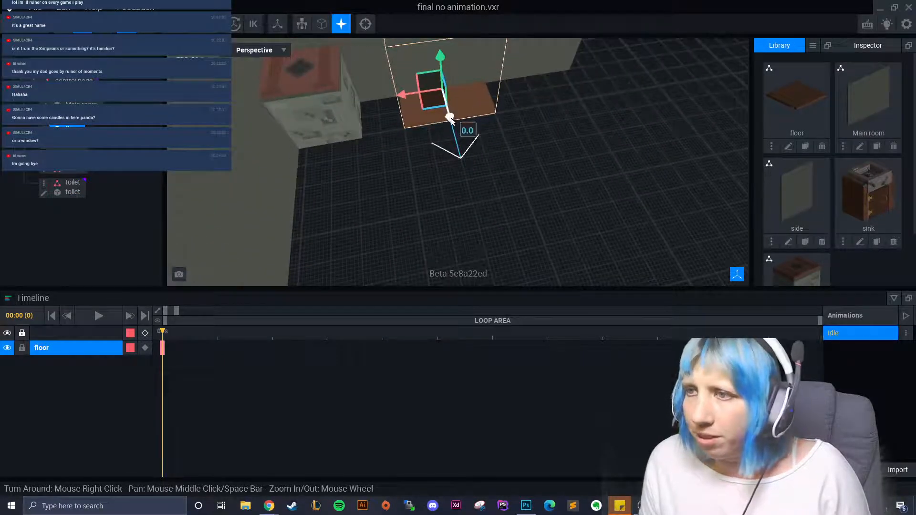
pyautogui.moveTo(451, 121); pyautogui.dragTo(307, 137)
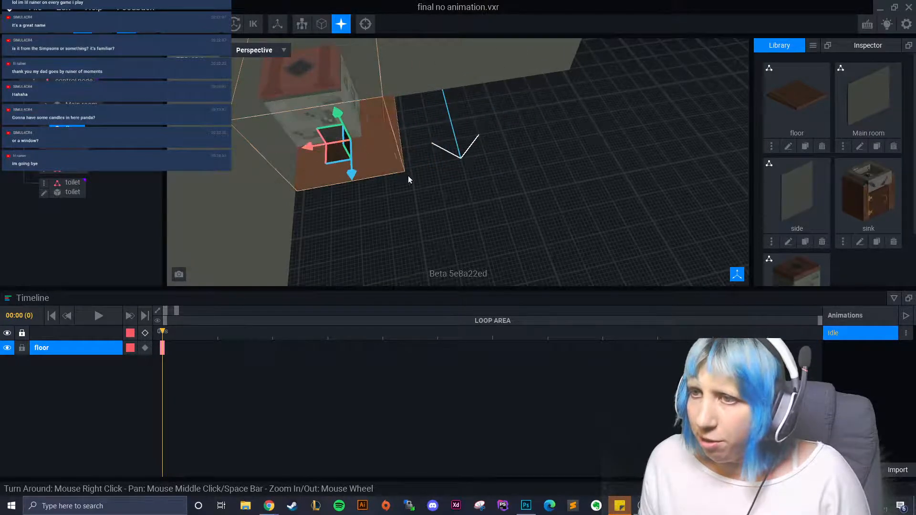
pyautogui.moveTo(408, 180); pyautogui.dragTo(348, 127, button='right')
# - Open and leave the side wall model, then open floor.vxm for editing
pyautogui.click(307, 133)
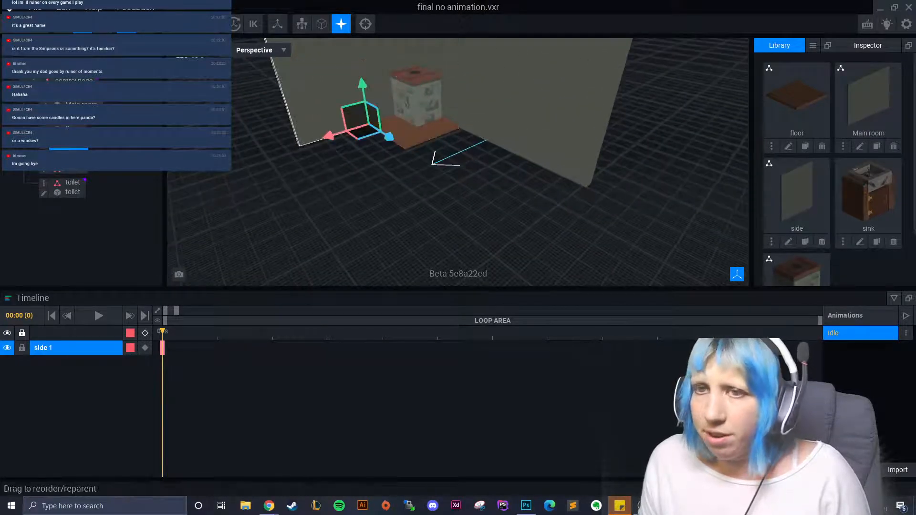
pyautogui.click(44, 145)
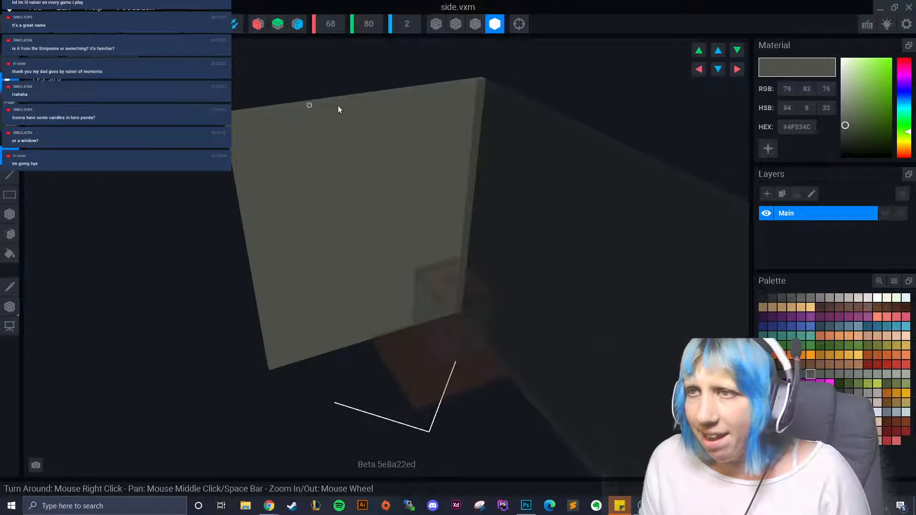
pyautogui.click(50, 27)
pyautogui.click(366, 185)
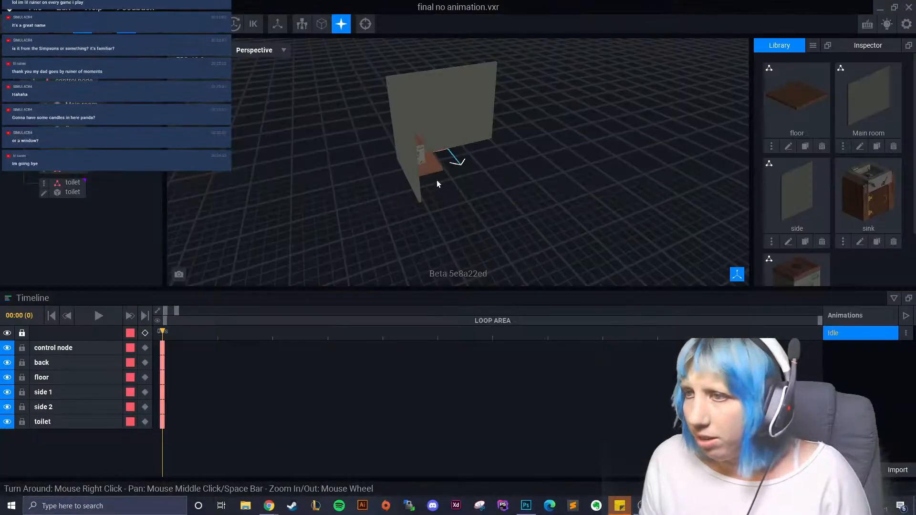
pyautogui.click(44, 126)
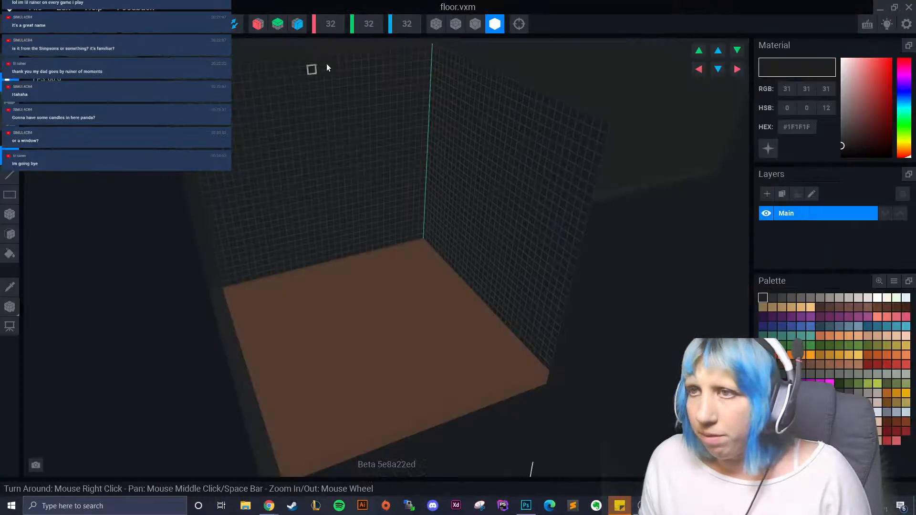
# - Resize the floor model's volume to width 100 and depth 68
pyautogui.moveTo(382, 91); pyautogui.dragTo(386, 116, button='right')
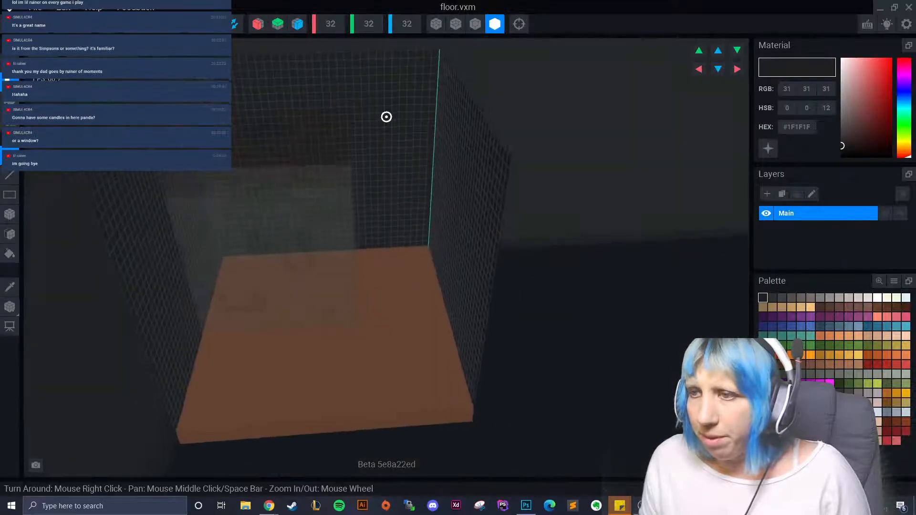
pyautogui.scroll(-5, 397, 174)
pyautogui.click(337, 27)
pyautogui.write('1')
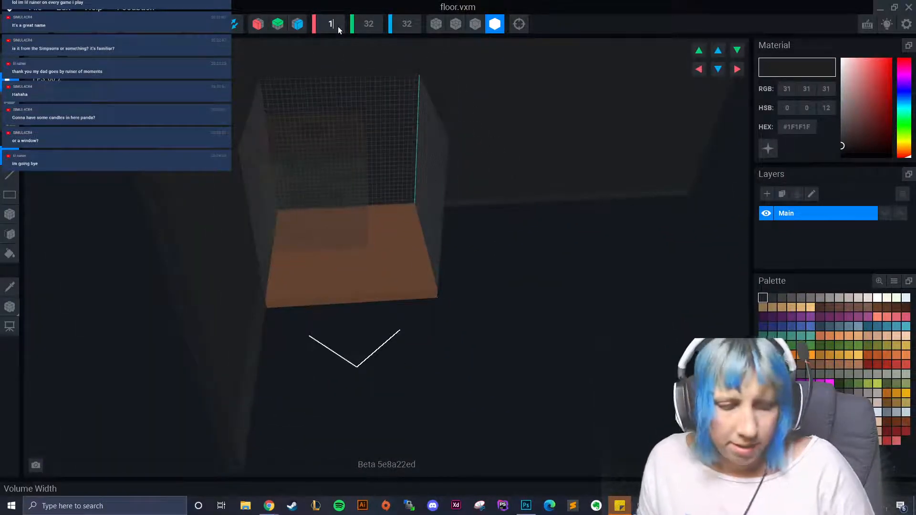
pyautogui.write('00')
pyautogui.press('Return')
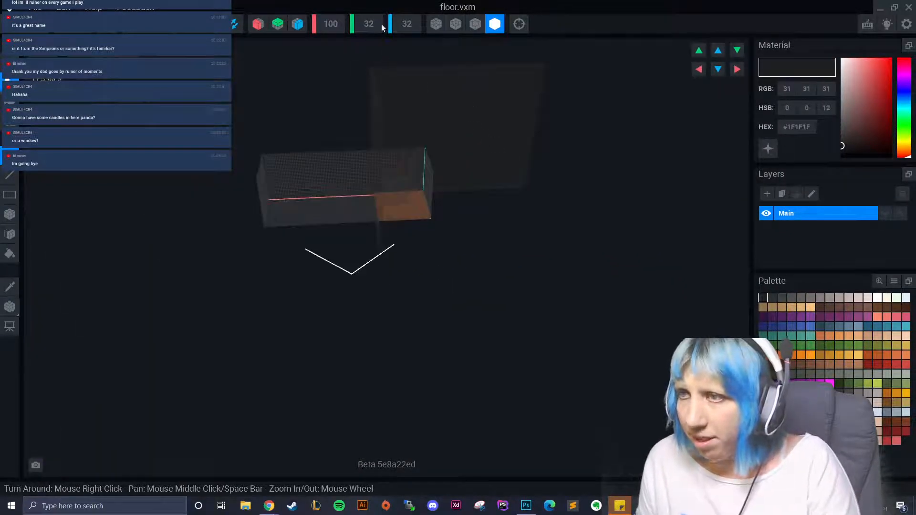
pyautogui.click(404, 28)
pyautogui.write('6')
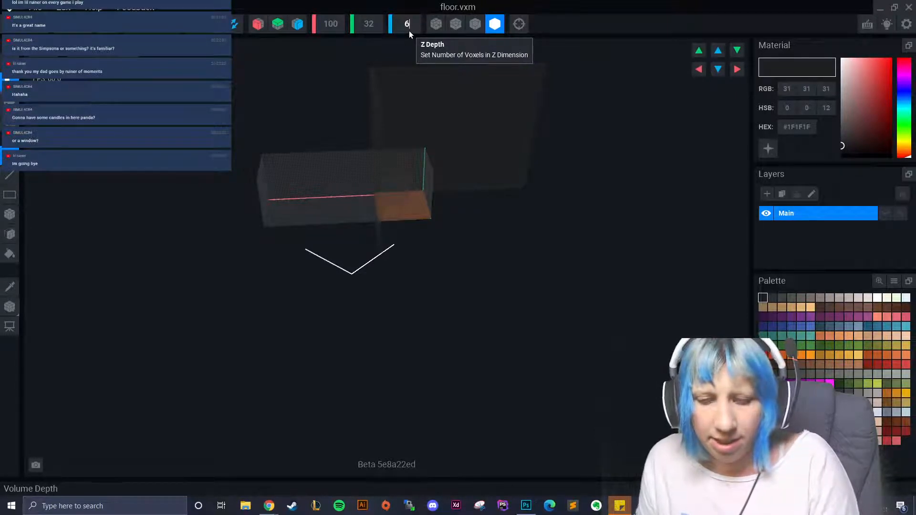
pyautogui.write('8')
pyautogui.press('Return')
# - Sample the floor's brown with the Picker and fill the whole base with the Face tool
pyautogui.click(12, 289)
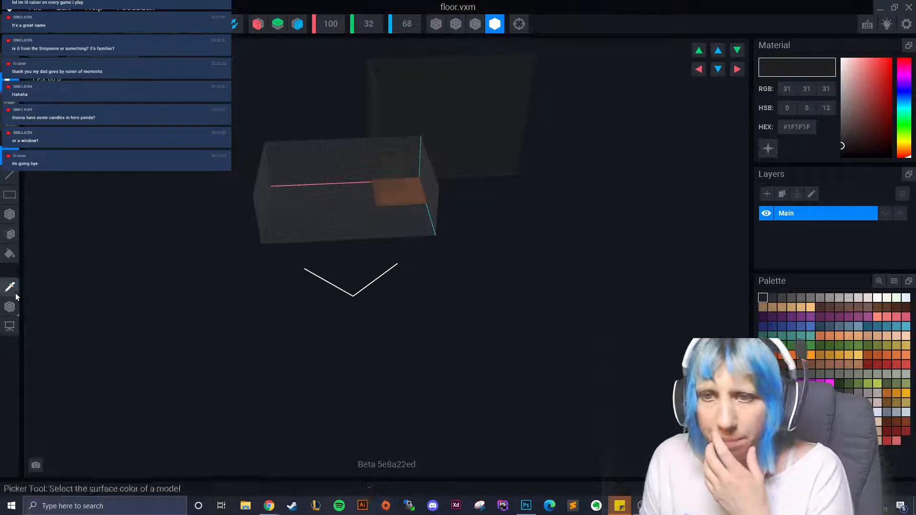
pyautogui.click(394, 200)
pyautogui.click(10, 234)
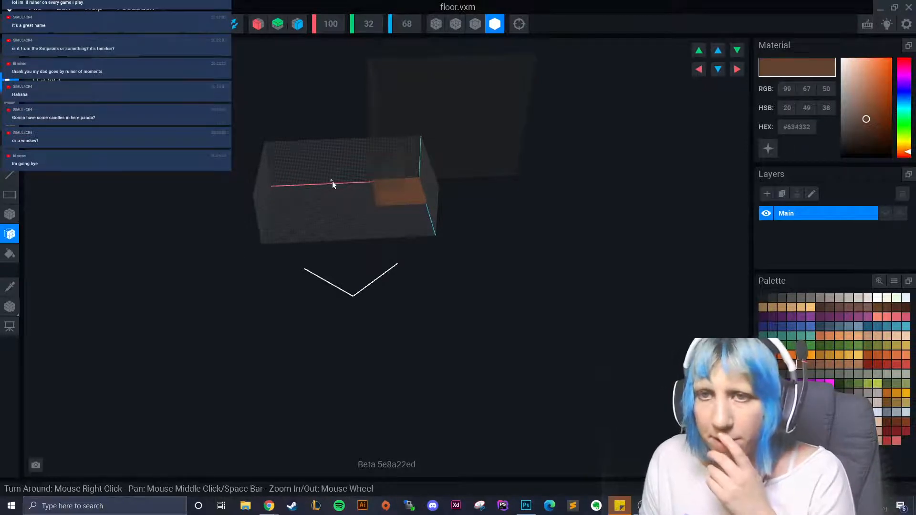
pyautogui.click(341, 211)
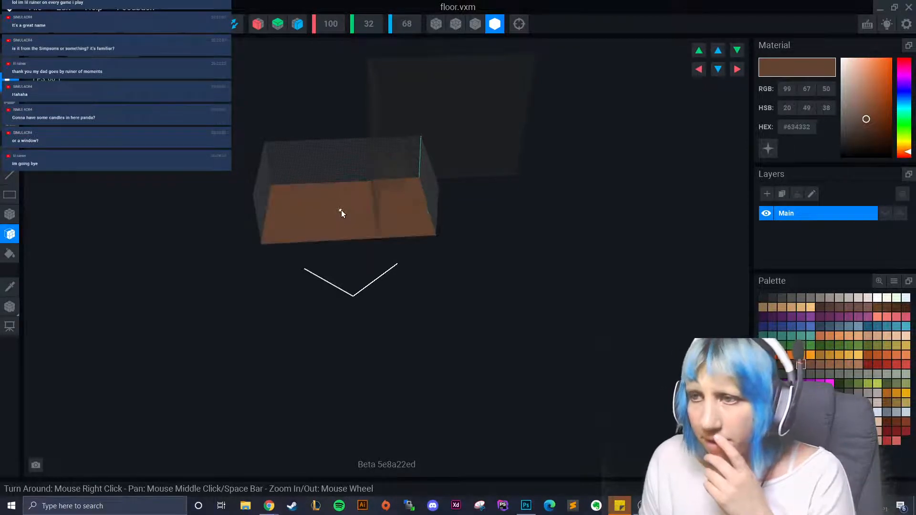
# - Return to the scene project, save floor.vxm, and select the floor object
pyautogui.rightClick(10, 311)
pyautogui.moveTo(189, 290); pyautogui.dragTo(95, 288, button='right')
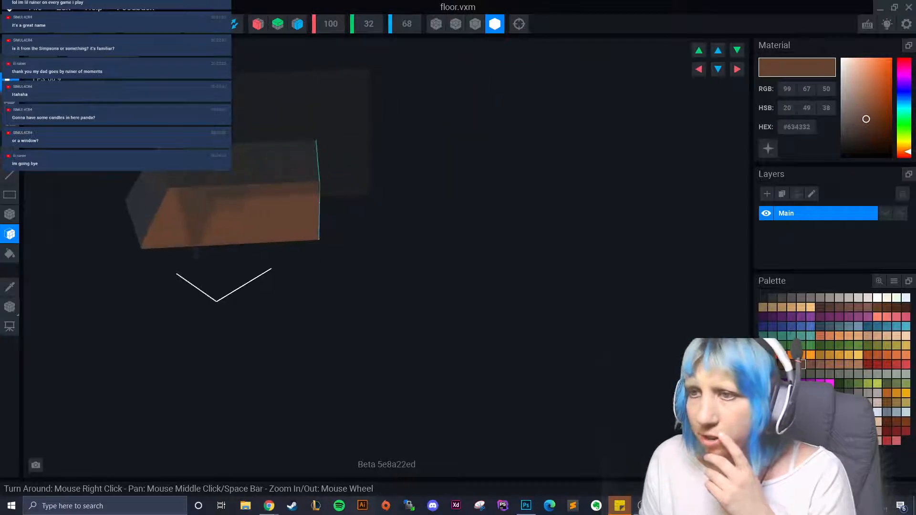
pyautogui.click(15, 24)
pyautogui.click(370, 182)
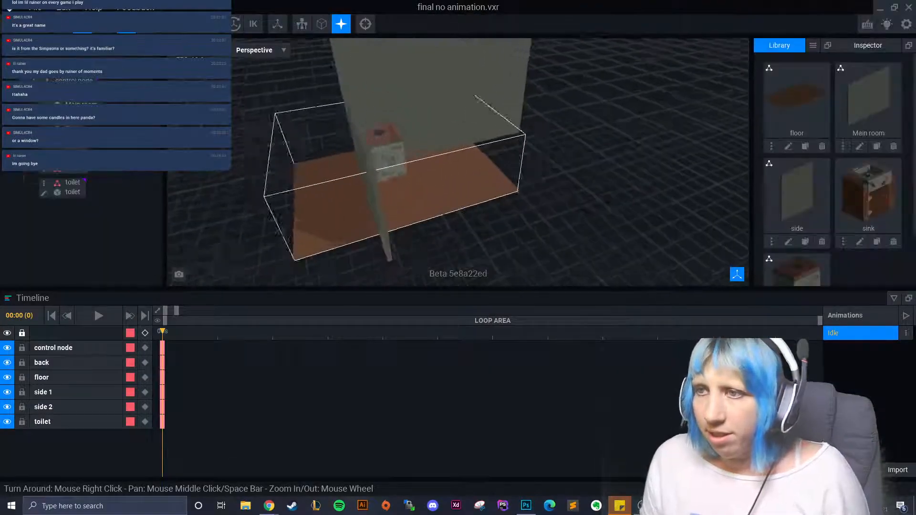
pyautogui.moveTo(370, 182); pyautogui.dragTo(349, 203, button='right')
pyautogui.click(351, 200)
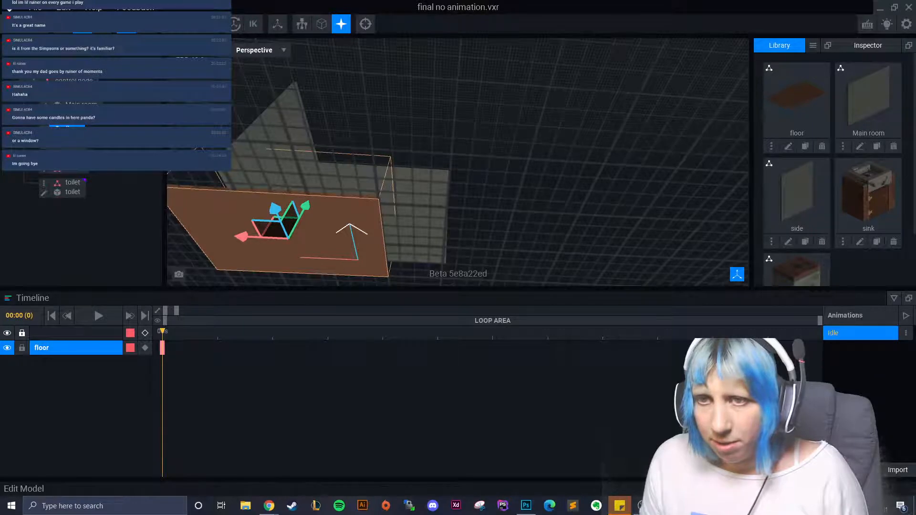
# - Reopen the floor model for voxel editing, then head back to the project
pyautogui.click(44, 128)
pyautogui.click(11, 308)
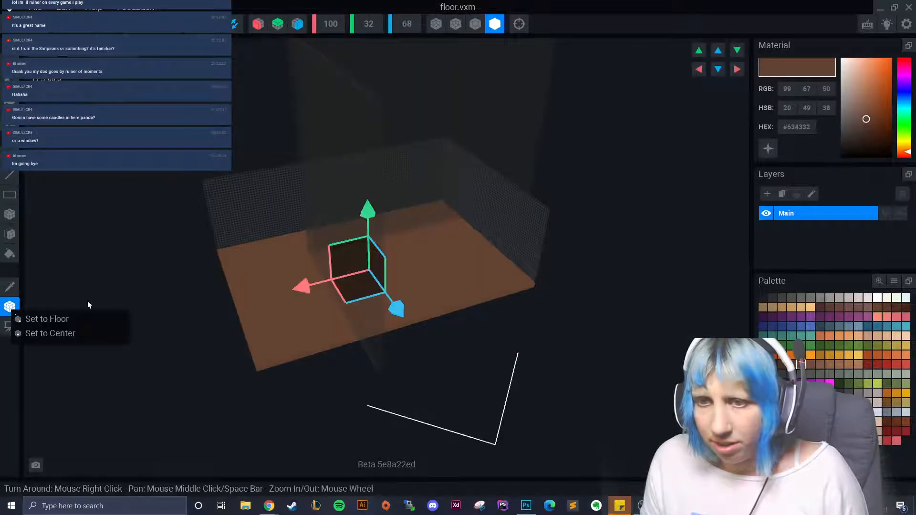
pyautogui.moveTo(228, 286); pyautogui.dragTo(325, 267, button='right')
pyautogui.click(42, 49)
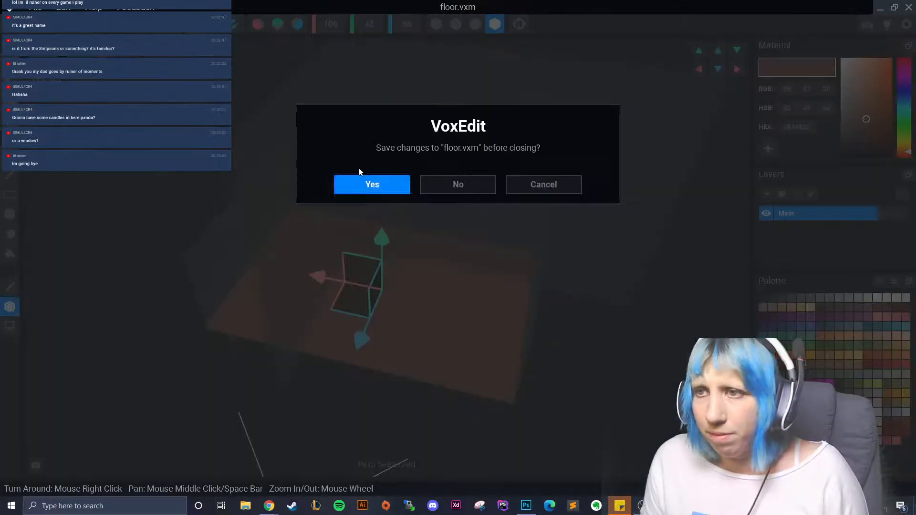
# - Save floor.vxm, then slide the floor sideways along X and lower it with the gizmo
pyautogui.click(365, 183)
pyautogui.moveTo(388, 256); pyautogui.dragTo(348, 136, button='right')
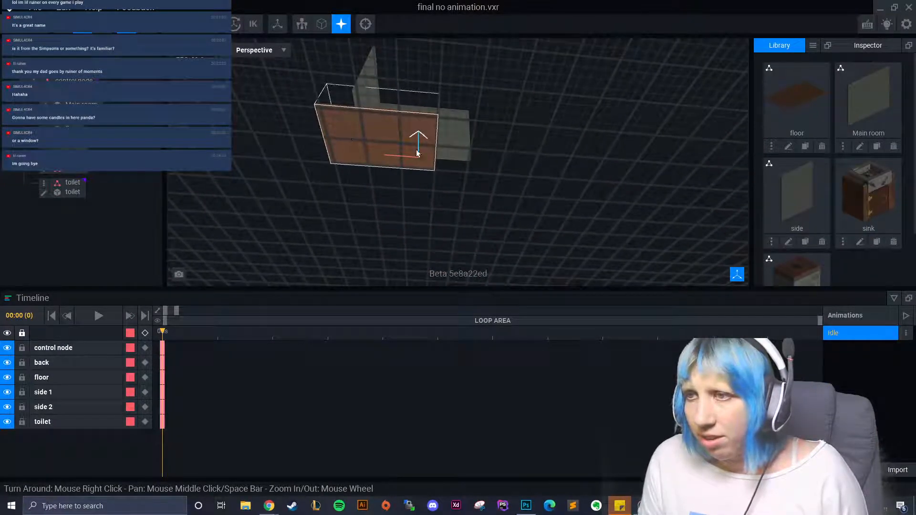
pyautogui.moveTo(428, 180); pyautogui.dragTo(427, 210, button='right')
pyautogui.doubleClick(427, 210)
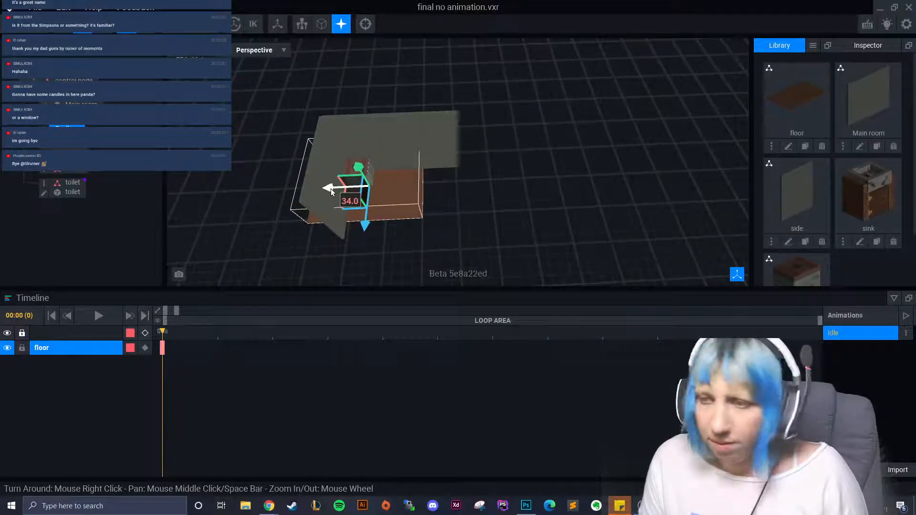
pyautogui.moveTo(330, 188); pyautogui.dragTo(368, 195)
pyautogui.moveTo(405, 222); pyautogui.dragTo(409, 242)
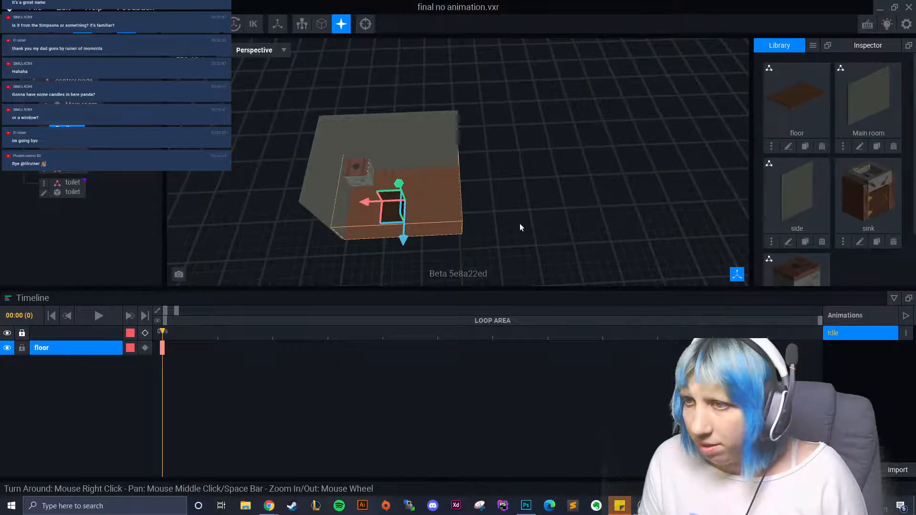
pyautogui.click(520, 226)
# - Reopen the floor model in the voxel editor, then return to the project and save floor.vxm
pyautogui.moveTo(520, 226); pyautogui.dragTo(477, 173, button='right')
pyautogui.click(478, 173)
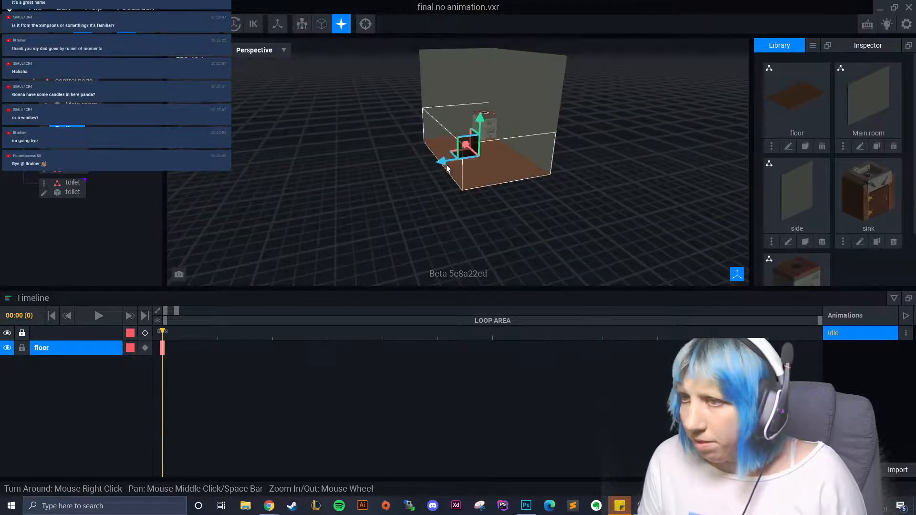
pyautogui.doubleClick(467, 179)
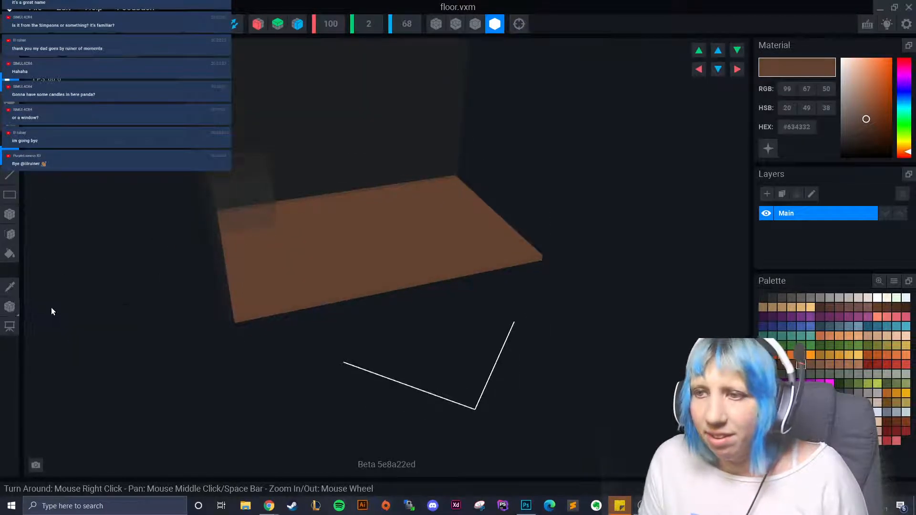
pyautogui.click(10, 48)
pyautogui.click(376, 185)
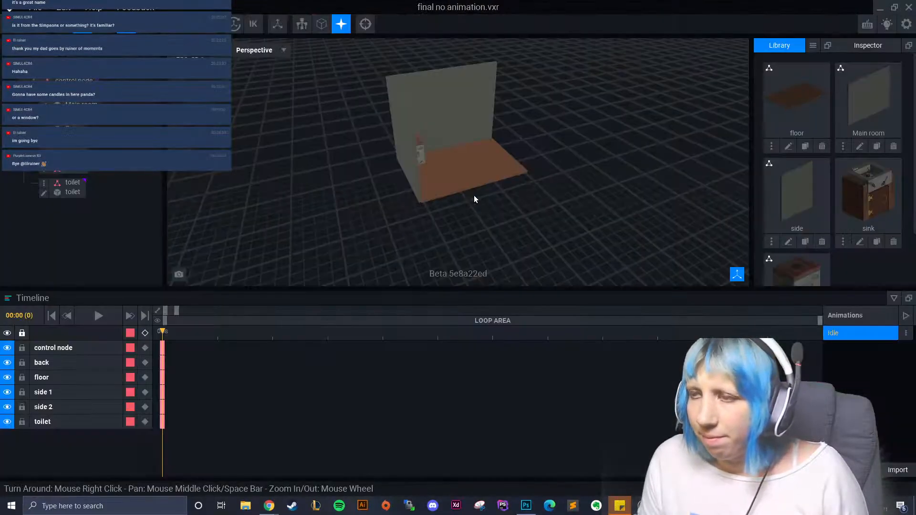
# - Nudge the floor into position beneath the room
pyautogui.click(474, 201)
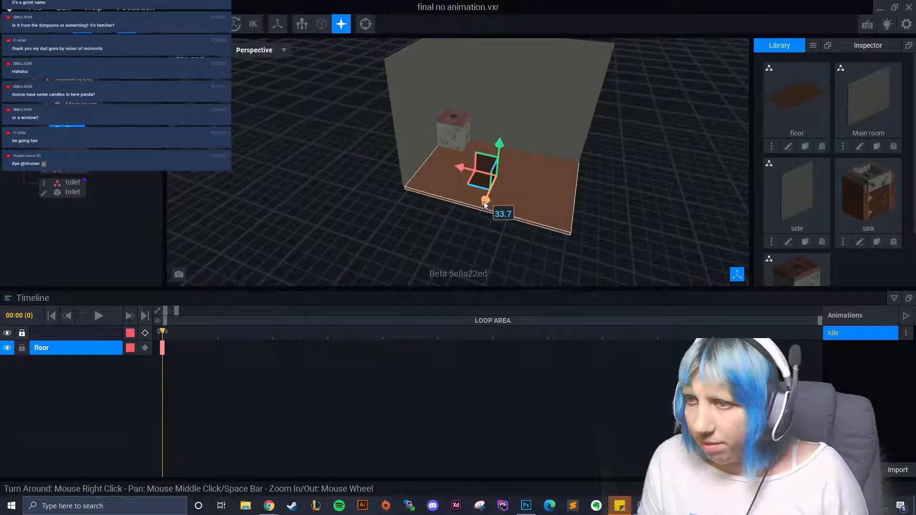
pyautogui.click(689, 234)
pyautogui.moveTo(689, 234); pyautogui.dragTo(552, 214, button='right')
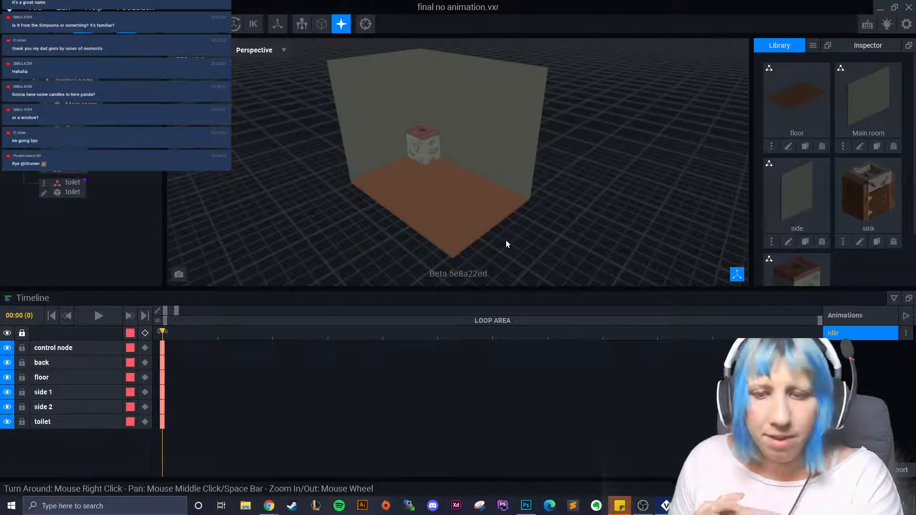
# - Orbit around the room to inspect the floor, then select left wall side 1
pyautogui.moveTo(506, 240); pyautogui.dragTo(486, 243, button='right')
pyautogui.scroll(4, 487, 242)
pyautogui.moveTo(487, 242); pyautogui.dragTo(514, 226, button='middle')
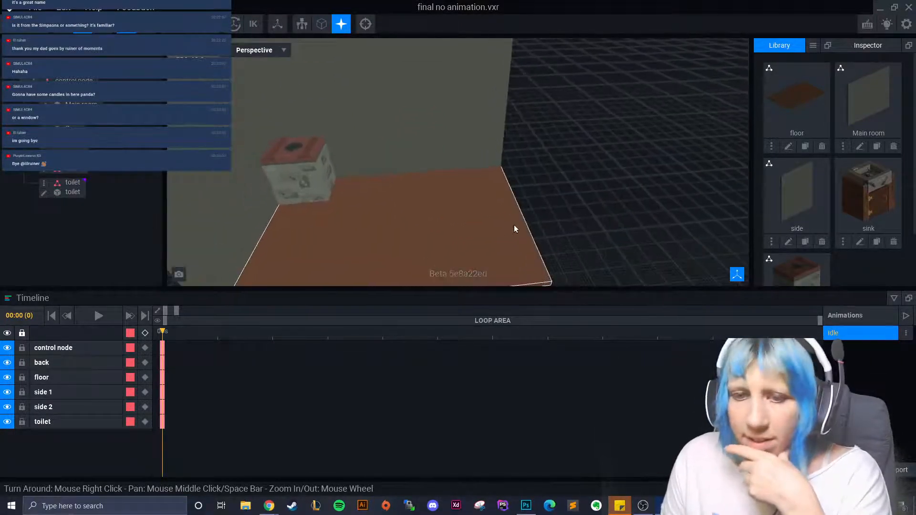
pyautogui.scroll(-5, 513, 228)
pyautogui.moveTo(511, 225); pyautogui.dragTo(511, 225, button='right')
pyautogui.scroll(4, 540, 228)
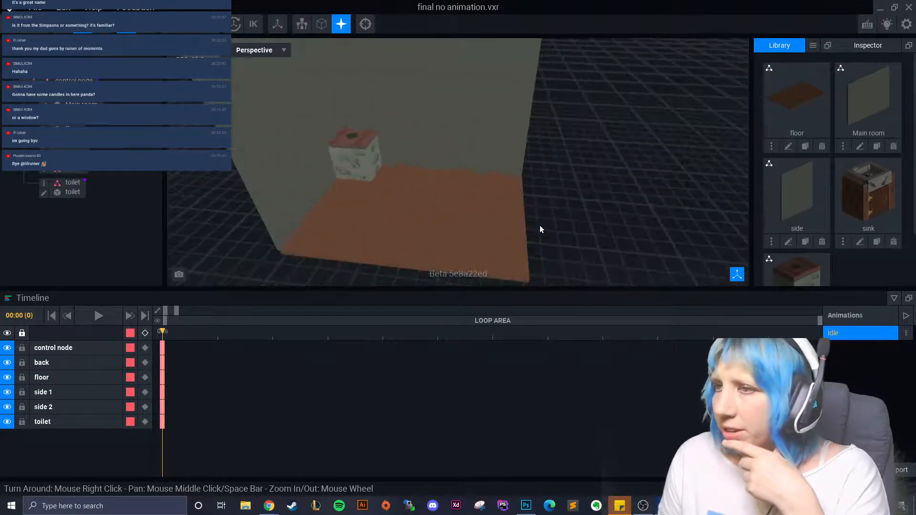
pyautogui.scroll(-3, 540, 229)
pyautogui.click(353, 158)
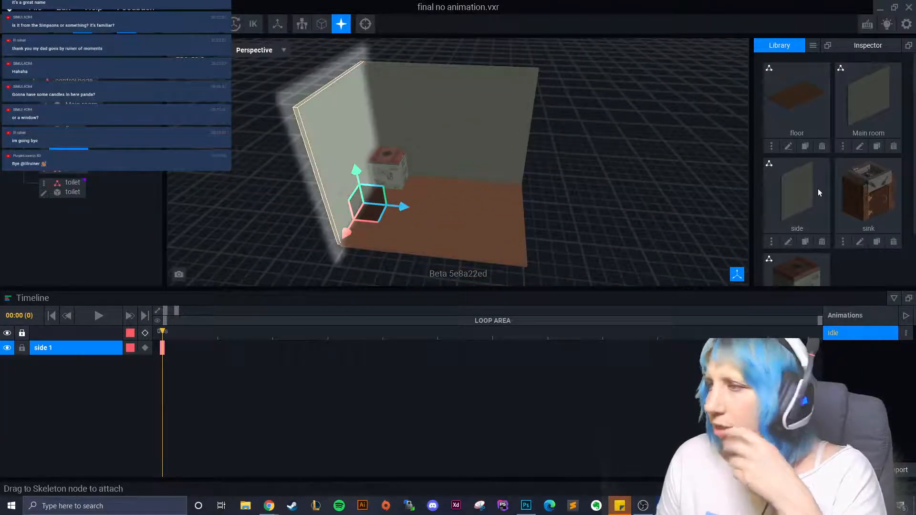
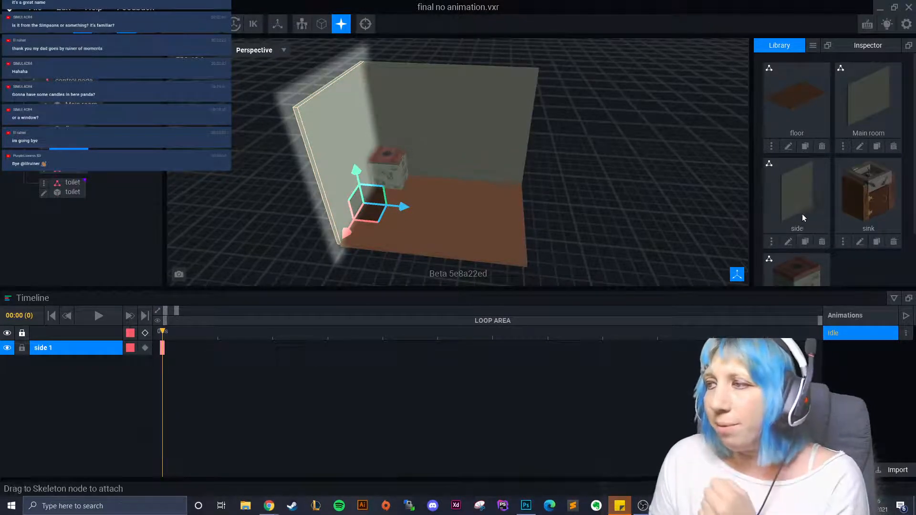
# - Duplicate the side wall model as 'side 2' and add it to the scene hierarchy
pyautogui.click(804, 241)
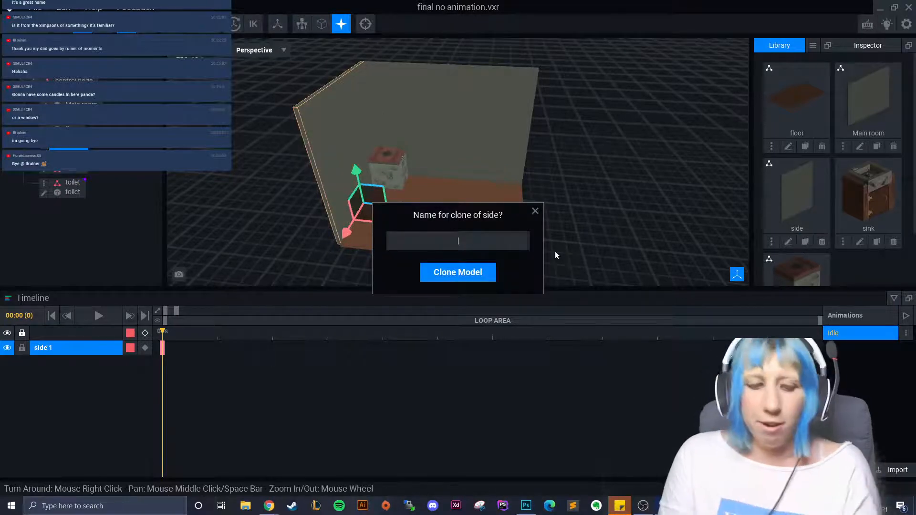
pyautogui.write('side 2')
pyautogui.press('Return')
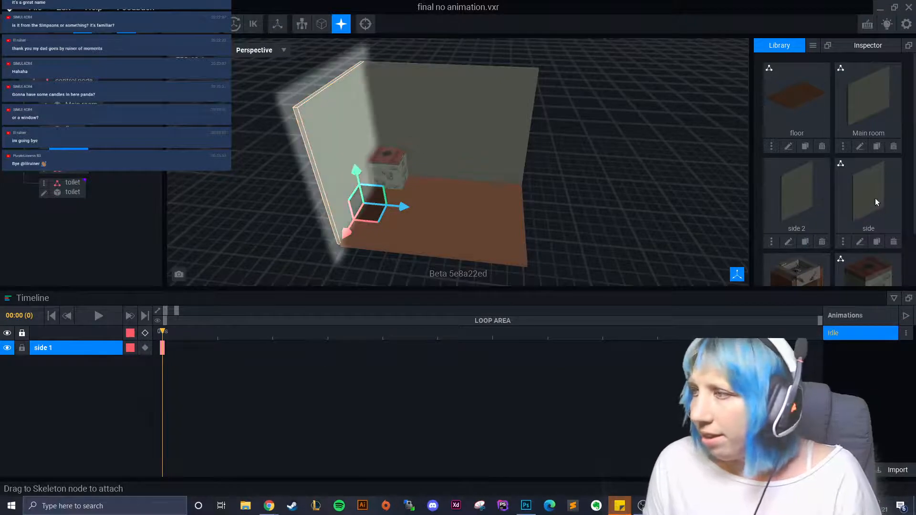
pyautogui.moveTo(825, 201); pyautogui.dragTo(76, 177)
# - Move side 2 to the room's right and rotate it 90°
pyautogui.moveTo(413, 179); pyautogui.dragTo(527, 190)
pyautogui.click(103, 32)
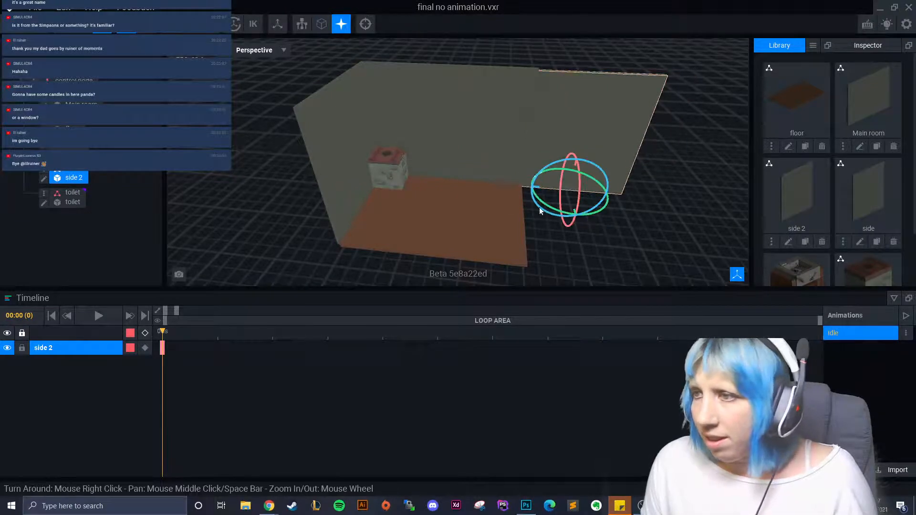
pyautogui.click(548, 207)
pyautogui.click(568, 181)
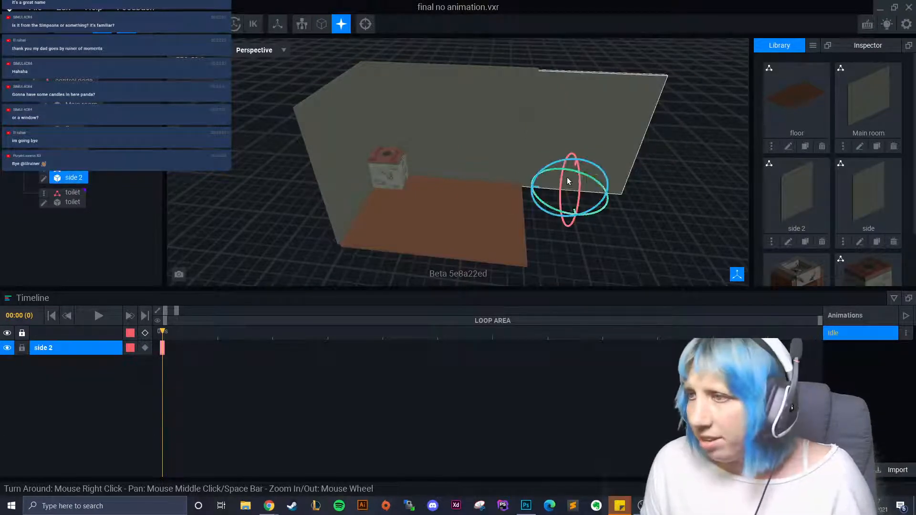
pyautogui.moveTo(557, 212); pyautogui.dragTo(470, 160)
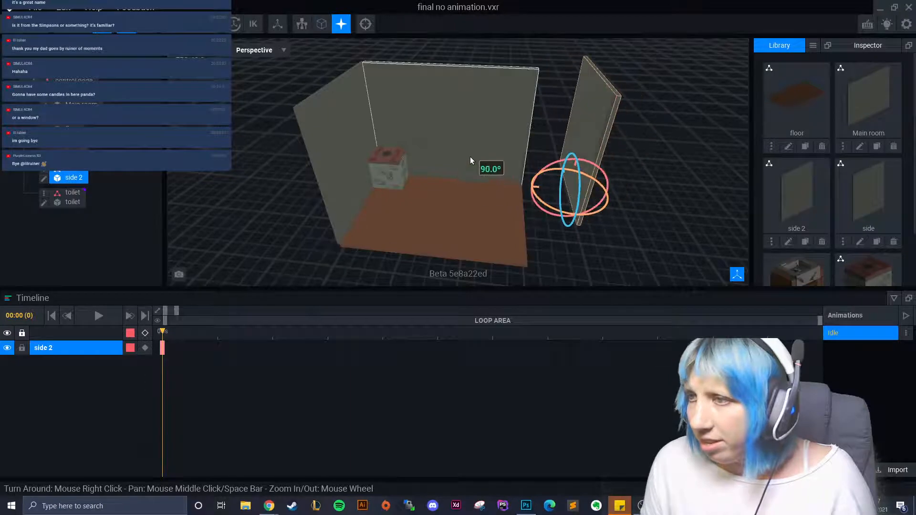
pyautogui.moveTo(507, 176); pyautogui.dragTo(527, 188, button='right')
pyautogui.moveTo(526, 188); pyautogui.dragTo(514, 164, button='middle')
# - Slide, raise and shift the side 2 wall into line with the room
pyautogui.press('w')
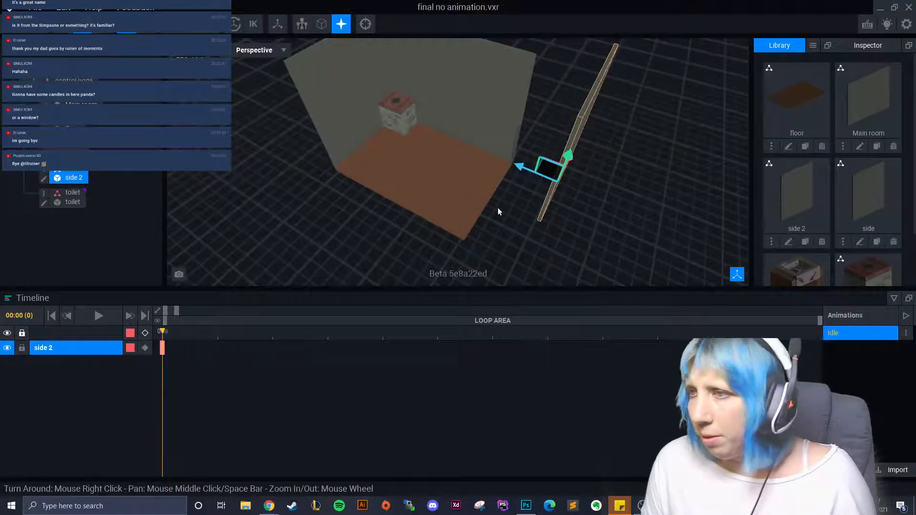
pyautogui.moveTo(553, 185); pyautogui.dragTo(546, 219, button='right')
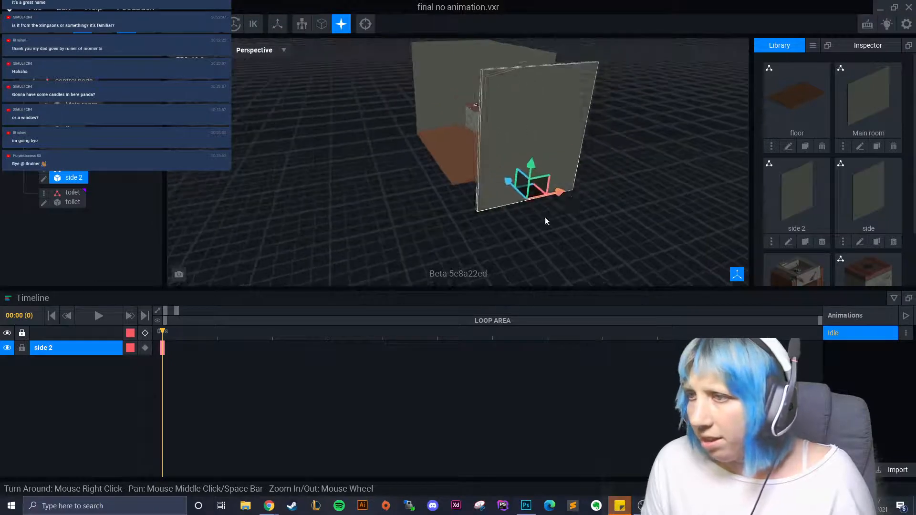
pyautogui.scroll(3, 483, 236)
pyautogui.moveTo(424, 227); pyautogui.dragTo(368, 239)
pyautogui.scroll(-3, 442, 258)
pyautogui.moveTo(442, 258); pyautogui.dragTo(443, 256, button='right')
pyautogui.moveTo(480, 208); pyautogui.dragTo(479, 206)
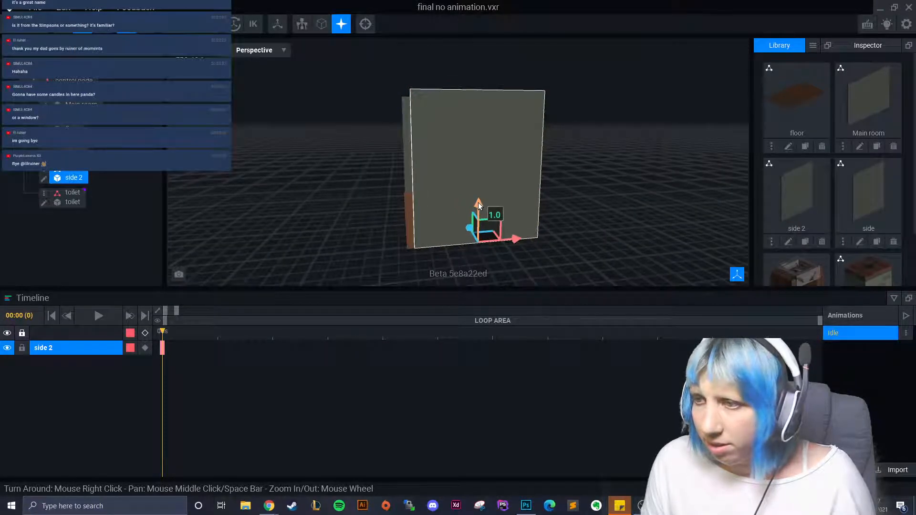
pyautogui.moveTo(511, 240); pyautogui.dragTo(506, 243)
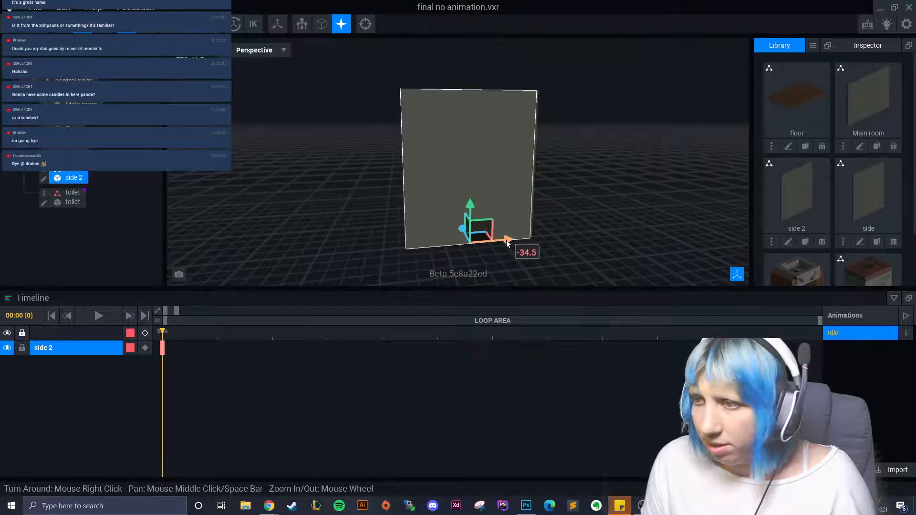
# - Select the side 2 wall and open it in the voxel editor
pyautogui.click(567, 261)
pyautogui.moveTo(568, 261); pyautogui.dragTo(567, 261, button='right')
pyautogui.click(599, 219)
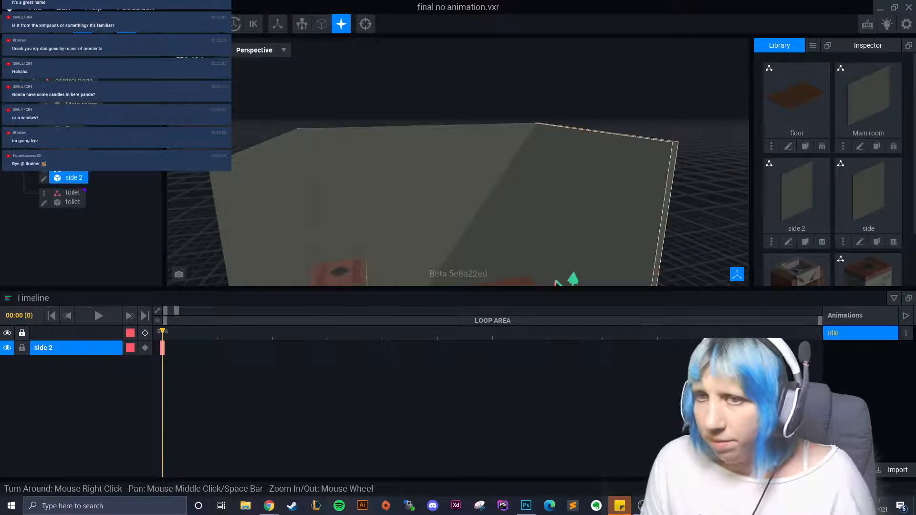
pyautogui.click(44, 179)
# - Draw a grey-brown rectangular window block on the wall with the Box tool
pyautogui.moveTo(239, 198); pyautogui.dragTo(372, 215, button='right')
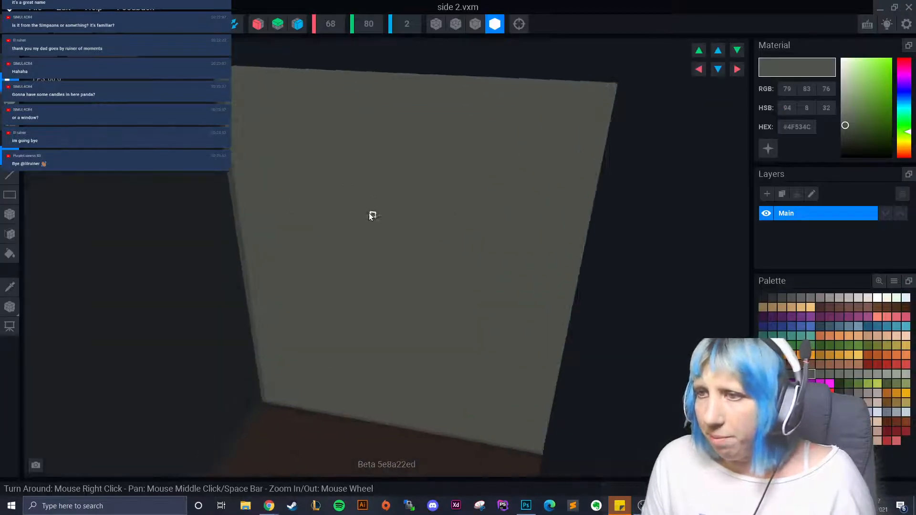
pyautogui.click(478, 17)
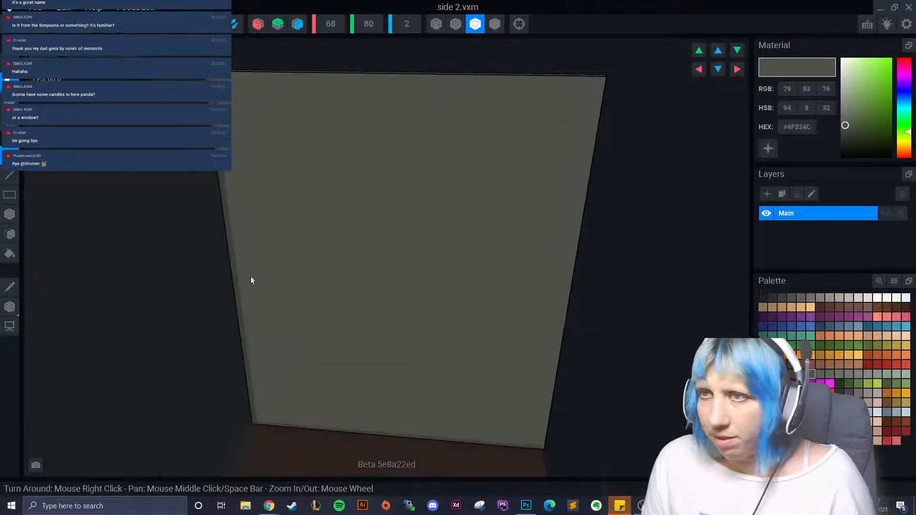
pyautogui.click(801, 298)
pyautogui.click(10, 214)
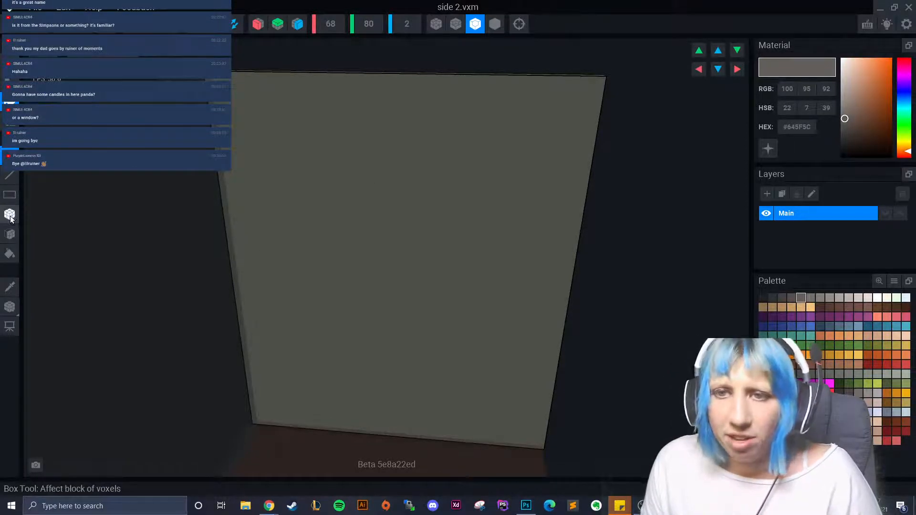
pyautogui.moveTo(347, 159); pyautogui.dragTo(433, 285)
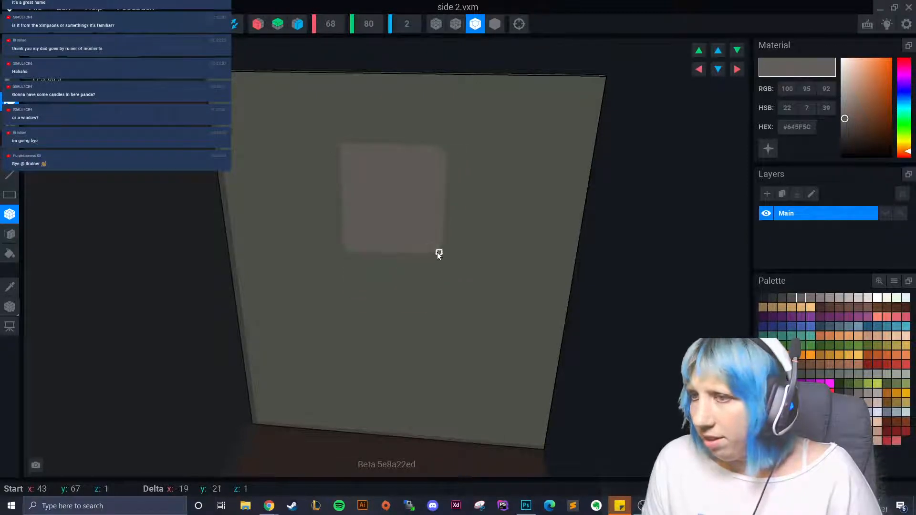
pyautogui.moveTo(439, 255); pyautogui.dragTo(446, 272)
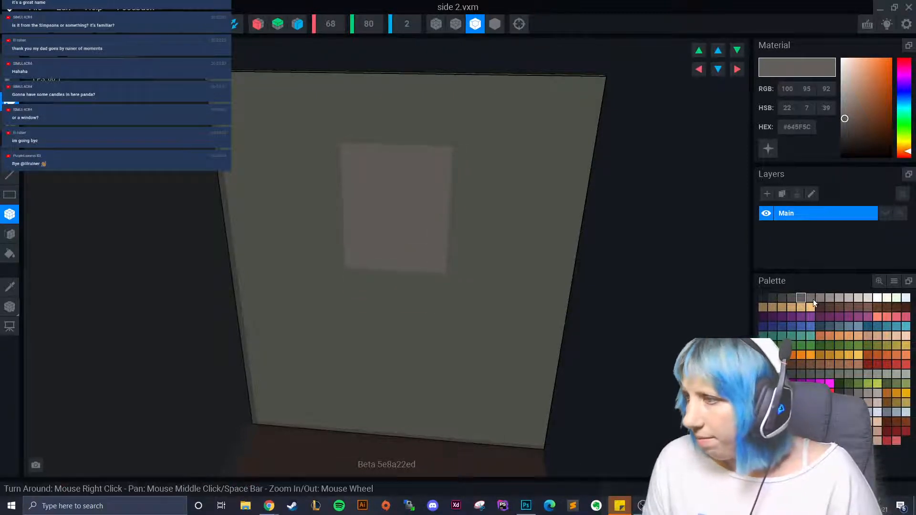
# - Paint the window panel light grey-pink #ABA29E with the Face tool
pyautogui.click(840, 298)
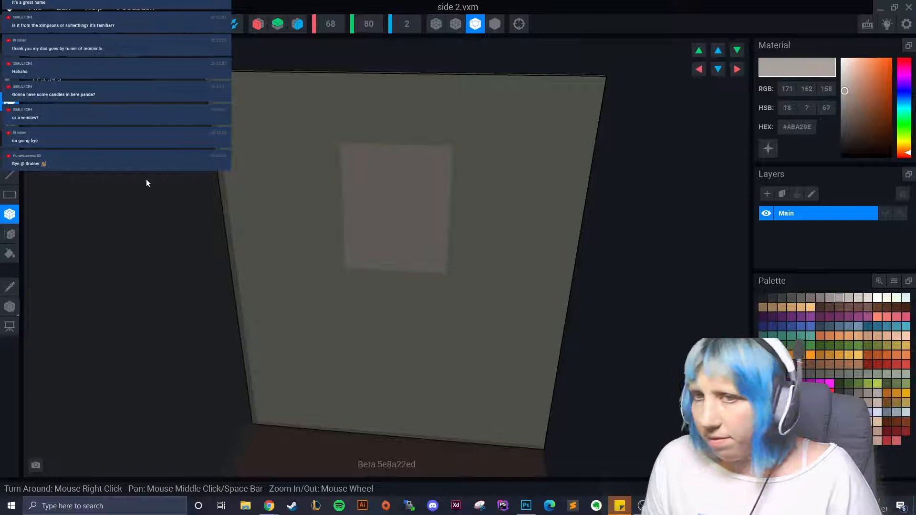
pyautogui.click(10, 234)
pyautogui.click(394, 211)
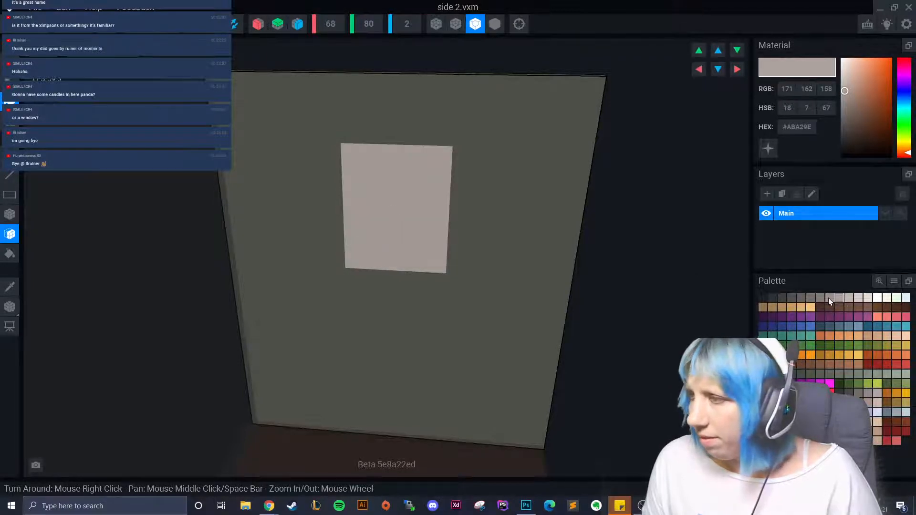
pyautogui.click(896, 402)
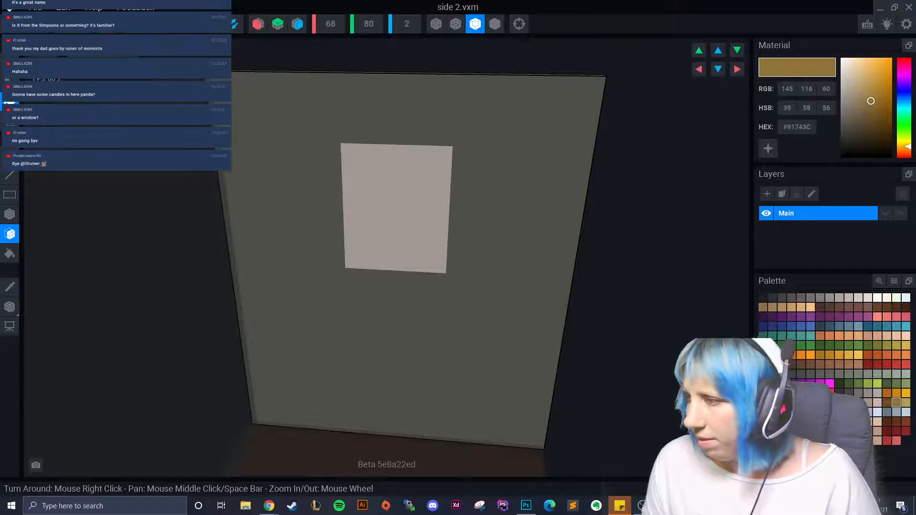
# - Box brown frame strips around the window's sides, top and bottom corners
pyautogui.click(886, 422)
pyautogui.click(9, 214)
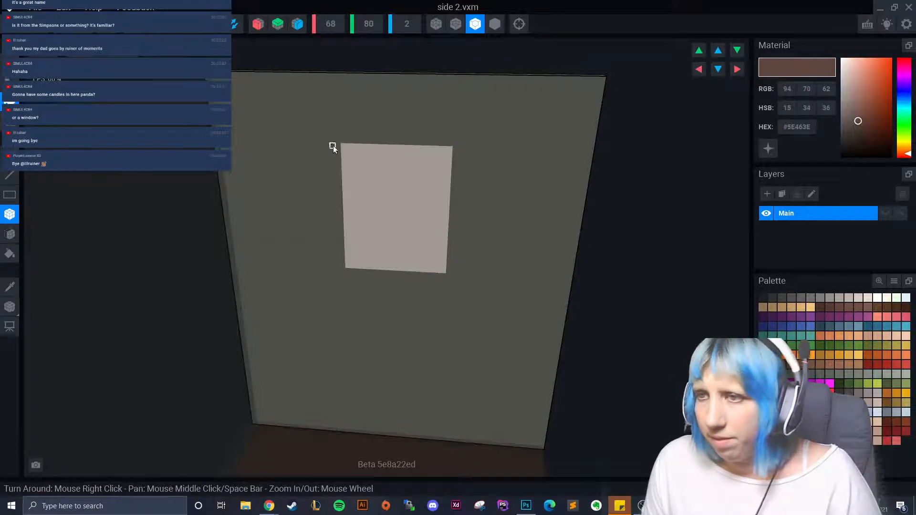
pyautogui.moveTo(333, 146); pyautogui.dragTo(337, 207)
pyautogui.moveTo(342, 270); pyautogui.dragTo(448, 263)
pyautogui.moveTo(456, 153); pyautogui.dragTo(426, 145)
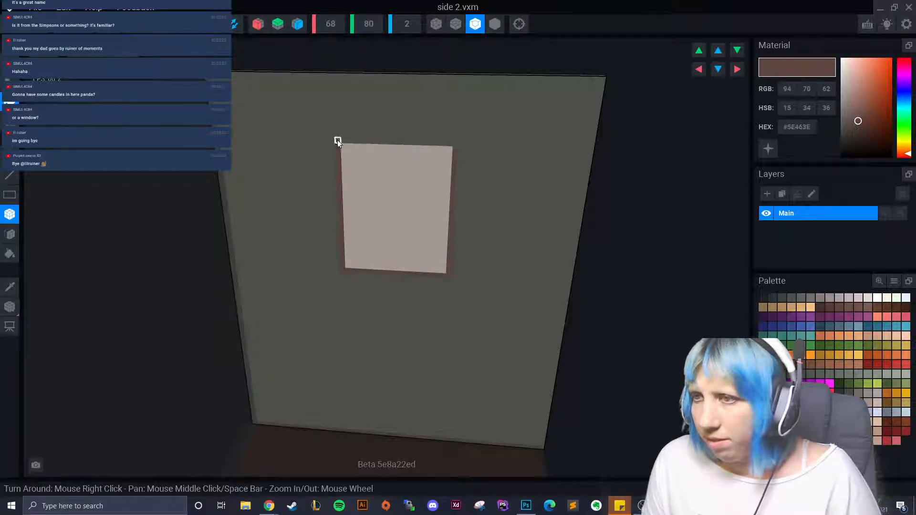
pyautogui.moveTo(337, 140); pyautogui.dragTo(454, 145)
pyautogui.moveTo(454, 145); pyautogui.dragTo(480, 76, button='right')
pyautogui.moveTo(307, 72)
pyautogui.mouseDown()
pyautogui.moveTo(300, 81)
pyautogui.moveTo(306, 73)
pyautogui.mouseUp()
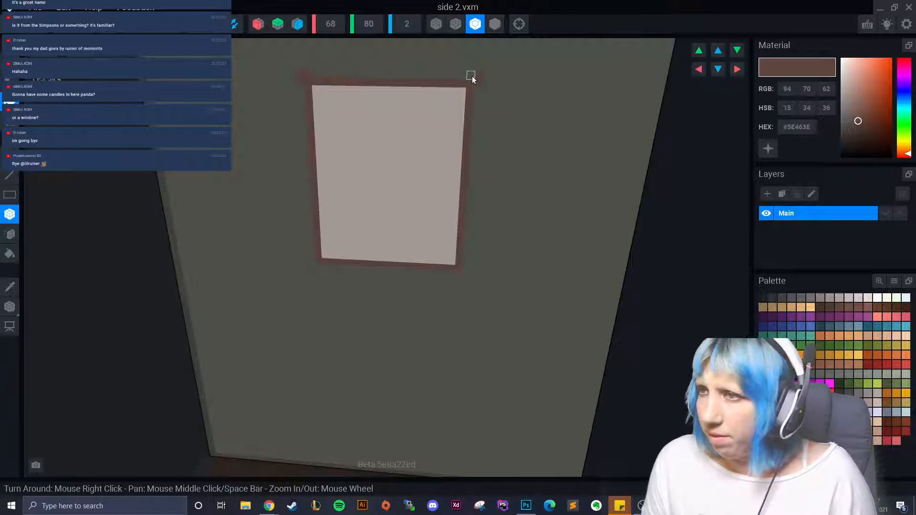
pyautogui.moveTo(459, 270); pyautogui.dragTo(466, 277)
pyautogui.moveTo(317, 259); pyautogui.dragTo(312, 267)
pyautogui.scroll(-2, 366, 313)
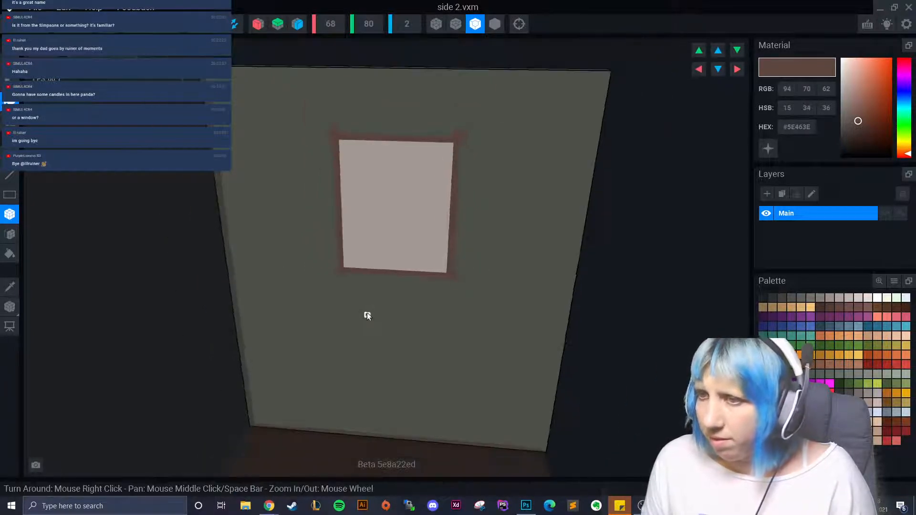
pyautogui.scroll(1, 377, 264)
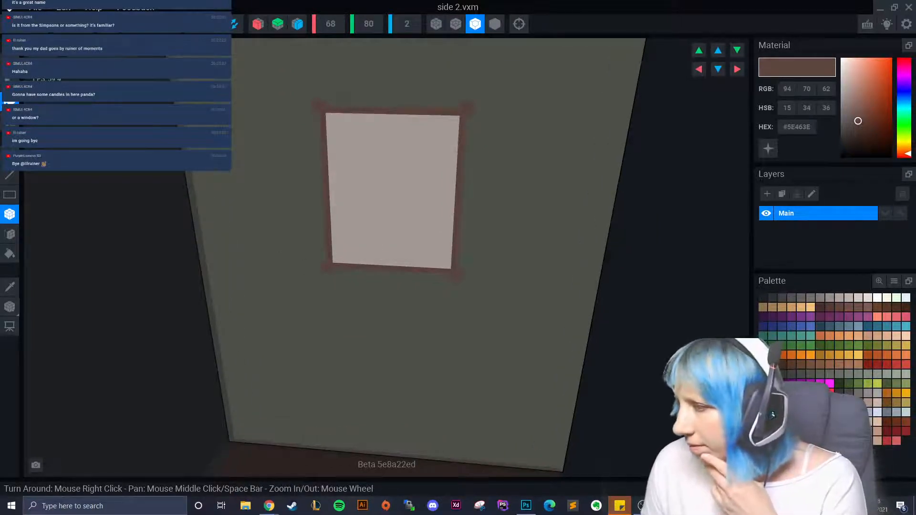
# - Paint the window frame dark brown #5E463E
pyautogui.click(782, 393)
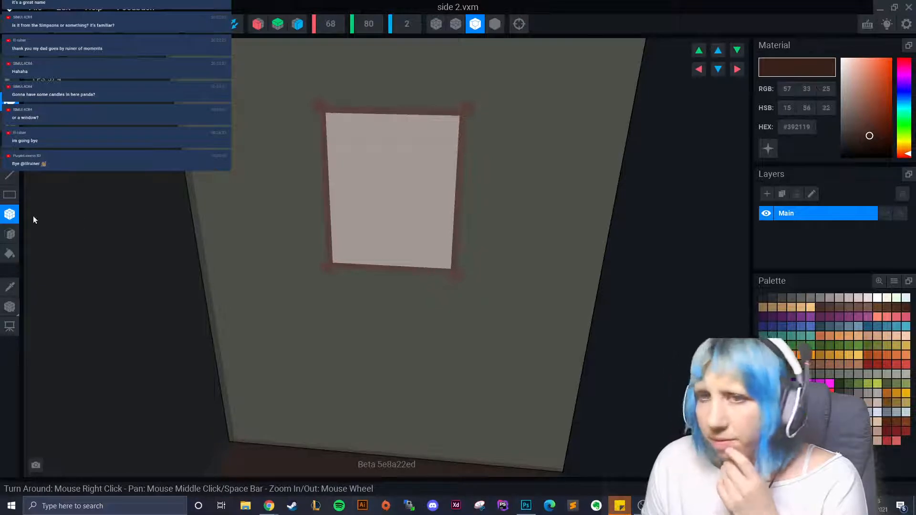
pyautogui.click(9, 234)
pyautogui.click(325, 189)
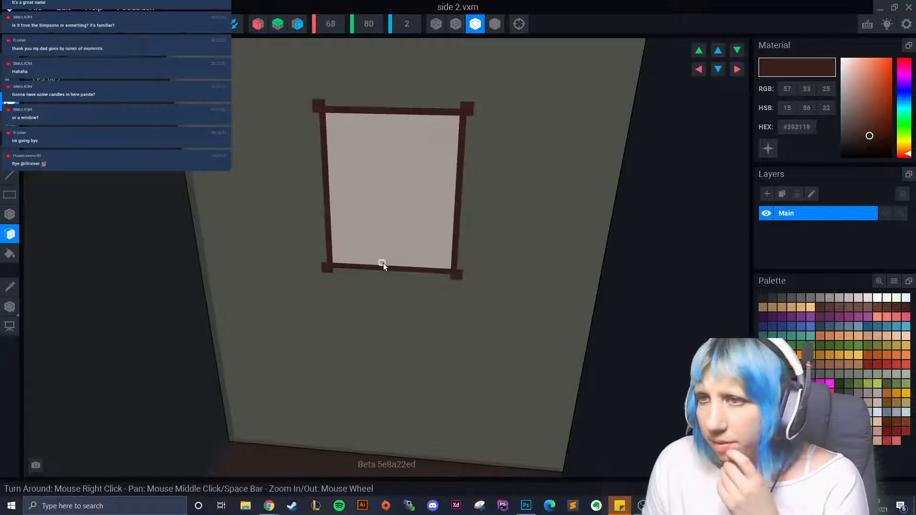
pyautogui.moveTo(380, 262)
pyautogui.mouseDown(button='right')
pyautogui.moveTo(410, 288)
pyautogui.moveTo(415, 281)
pyautogui.mouseUp(button='right')
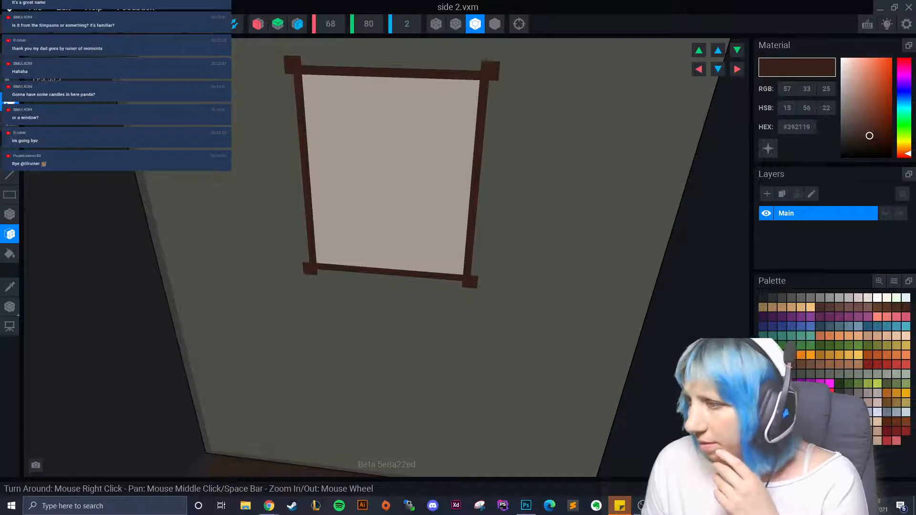
# - Draw light-brown trim along the window's top, left, bottom and right inner edges
pyautogui.click(791, 393)
pyautogui.click(10, 214)
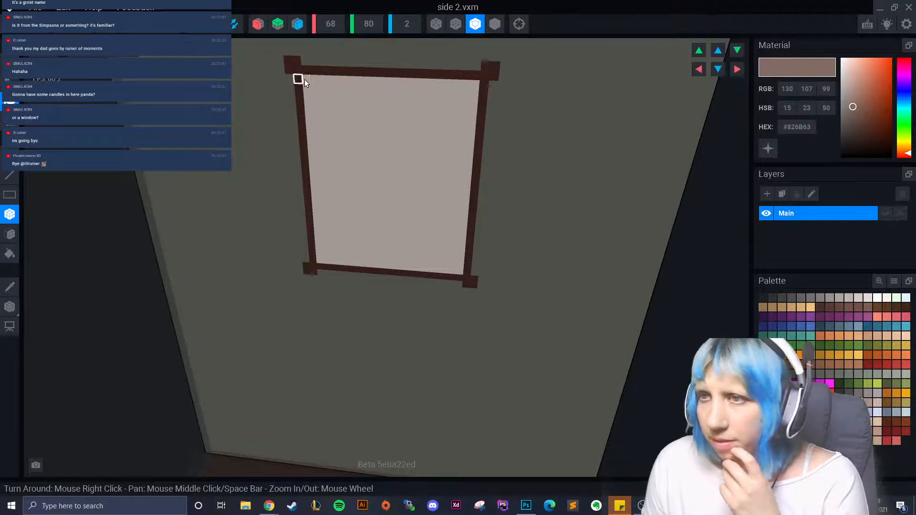
pyautogui.moveTo(298, 78); pyautogui.dragTo(476, 85)
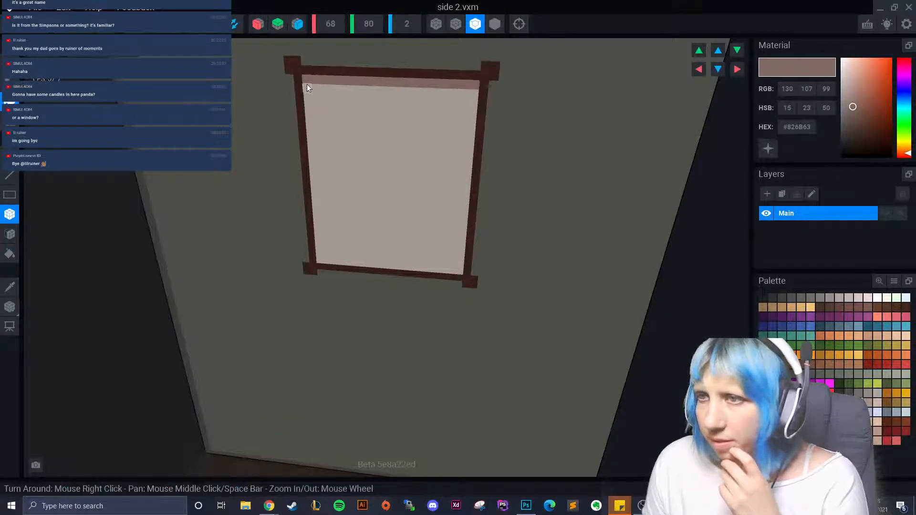
pyautogui.moveTo(307, 87); pyautogui.dragTo(311, 195)
pyautogui.moveTo(320, 253)
pyautogui.mouseDown()
pyautogui.moveTo(457, 269)
pyautogui.moveTo(461, 139)
pyautogui.mouseUp()
pyautogui.moveTo(474, 99); pyautogui.dragTo(475, 102)
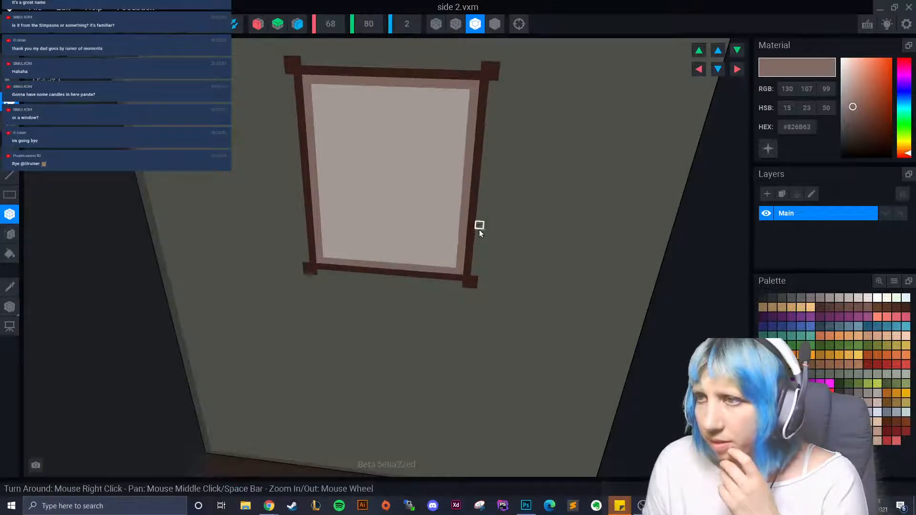
pyautogui.scroll(-3, 439, 291)
pyautogui.scroll(2, 440, 288)
pyautogui.scroll(2, 439, 288)
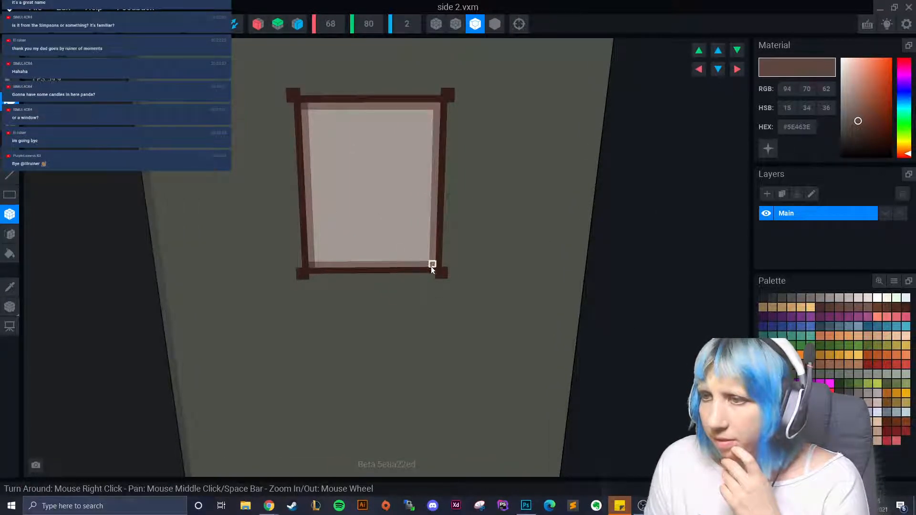
# - Paint lighter brown strips along the frame's right, top and bottom inner edges
pyautogui.moveTo(432, 270); pyautogui.dragTo(437, 121)
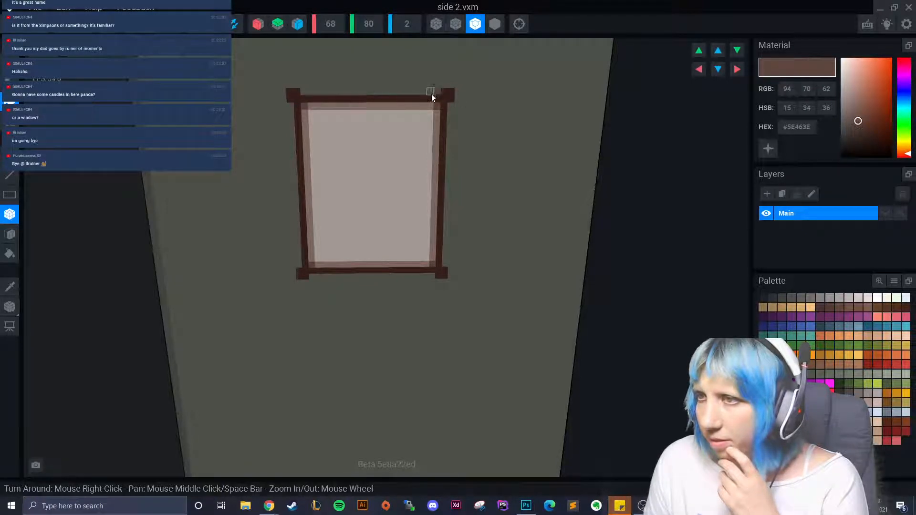
pyautogui.moveTo(432, 93); pyautogui.dragTo(361, 93)
pyautogui.moveTo(304, 93); pyautogui.dragTo(303, 93)
pyautogui.moveTo(285, 114)
pyautogui.mouseDown(button='right')
pyautogui.moveTo(388, 250)
pyautogui.moveTo(440, 148)
pyautogui.mouseUp(button='right')
pyautogui.moveTo(445, 268); pyautogui.dragTo(445, 270)
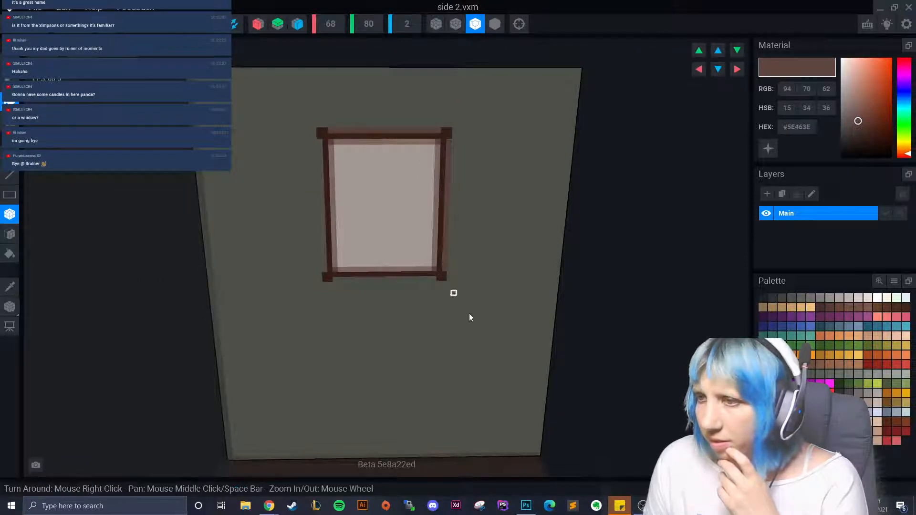
pyautogui.scroll(-3, 465, 339)
pyautogui.scroll(4, 453, 336)
pyautogui.moveTo(319, 280)
pyautogui.mouseDown()
pyautogui.moveTo(416, 287)
pyautogui.moveTo(433, 277)
pyautogui.mouseUp()
pyautogui.scroll(-3, 435, 337)
pyautogui.scroll(5, 429, 324)
pyautogui.moveTo(428, 322)
pyautogui.mouseDown(button='right')
pyautogui.moveTo(415, 321)
pyautogui.moveTo(424, 286)
pyautogui.mouseUp(button='right')
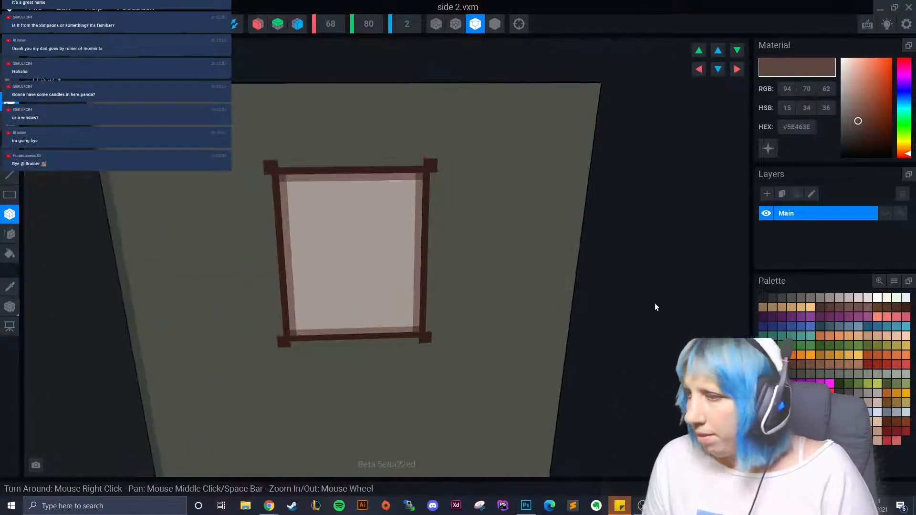
# - Sample the pane colour and paint slightly darker grey diagonal strokes on the pane
pyautogui.click(10, 286)
pyautogui.click(342, 249)
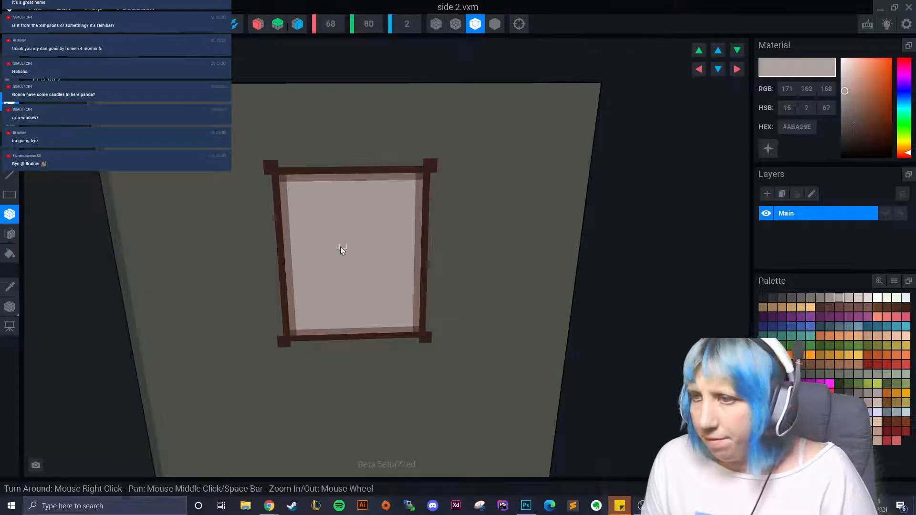
pyautogui.click(819, 297)
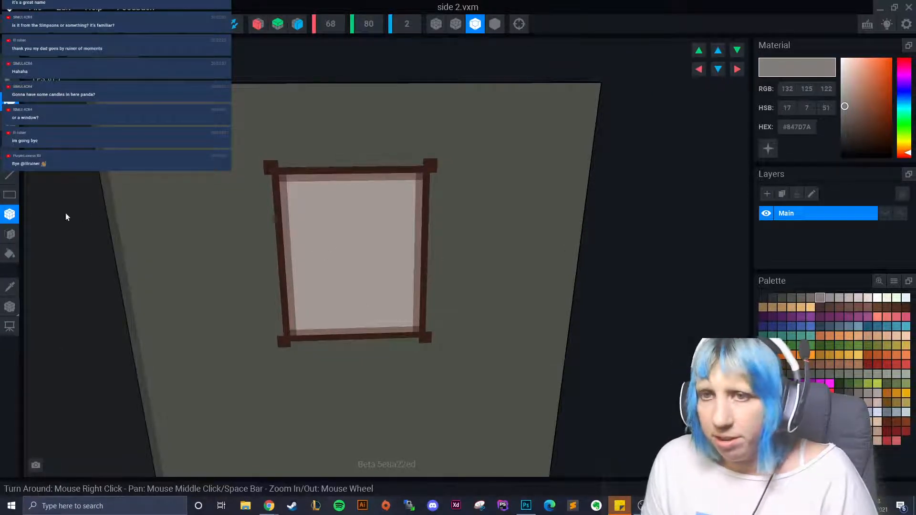
pyautogui.moveTo(318, 205); pyautogui.dragTo(310, 212)
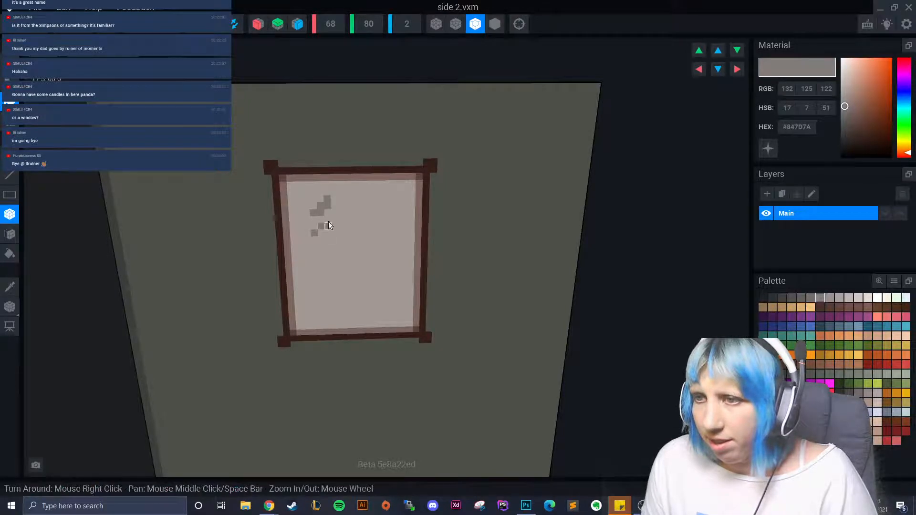
pyautogui.moveTo(328, 222); pyautogui.dragTo(334, 220)
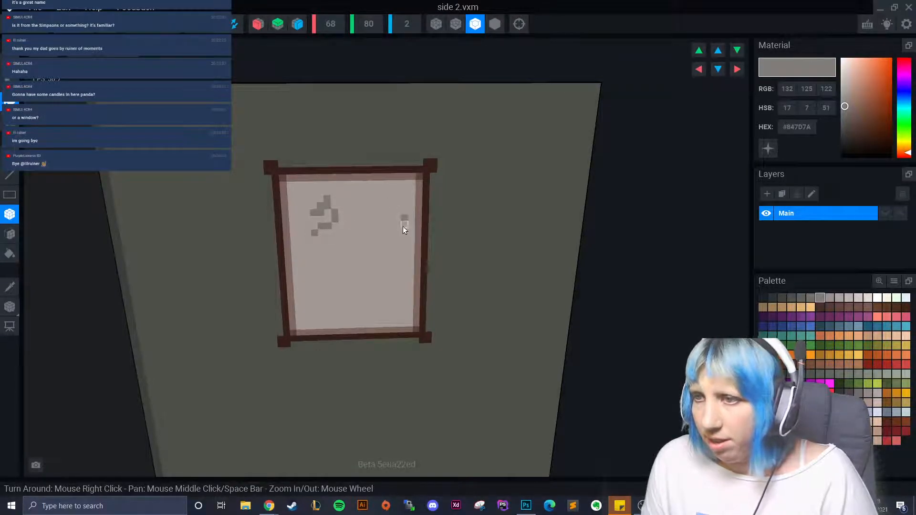
pyautogui.click(403, 228)
pyautogui.click(387, 245)
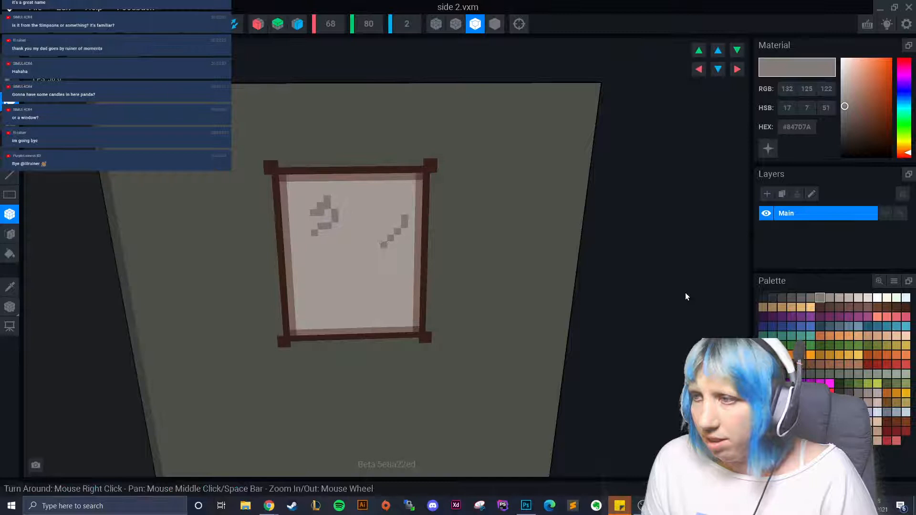
# - Add darker grey marks along the right stroke, top-left corner and bottom-left of the pane
pyautogui.click(809, 298)
pyautogui.click(308, 232)
pyautogui.moveTo(314, 220); pyautogui.dragTo(320, 219)
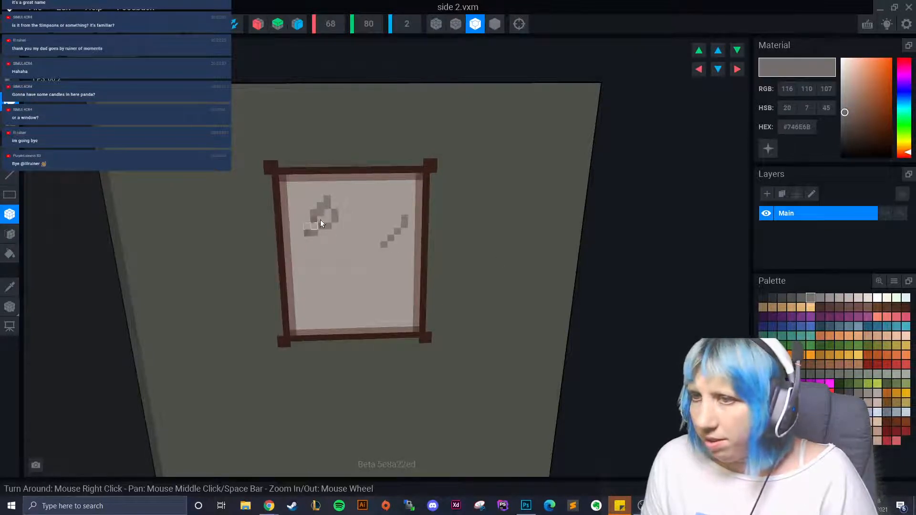
pyautogui.click(328, 212)
pyautogui.click(304, 187)
pyautogui.click(292, 203)
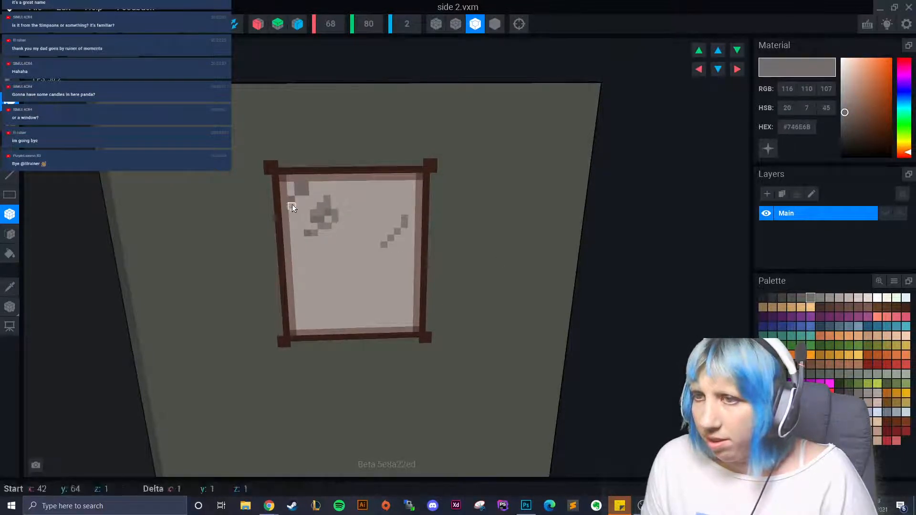
pyautogui.click(317, 319)
pyautogui.moveTo(317, 319); pyautogui.dragTo(319, 322)
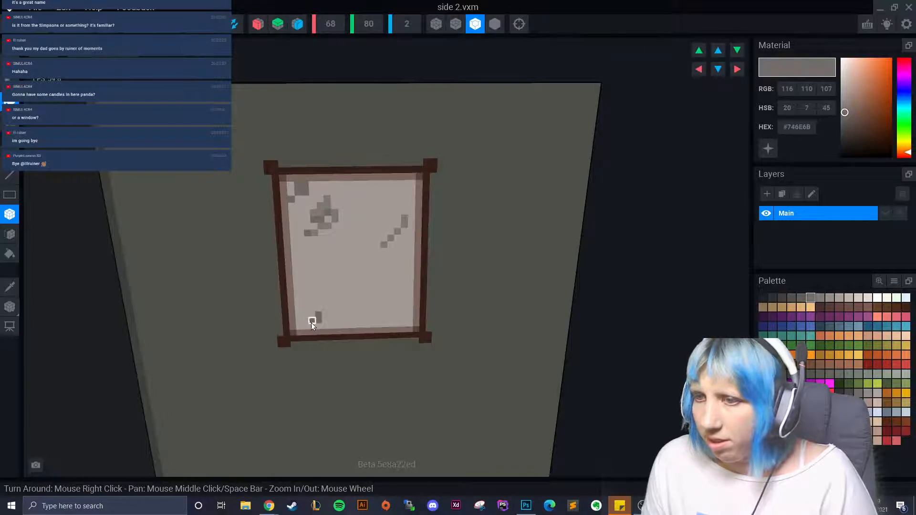
pyautogui.click(306, 327)
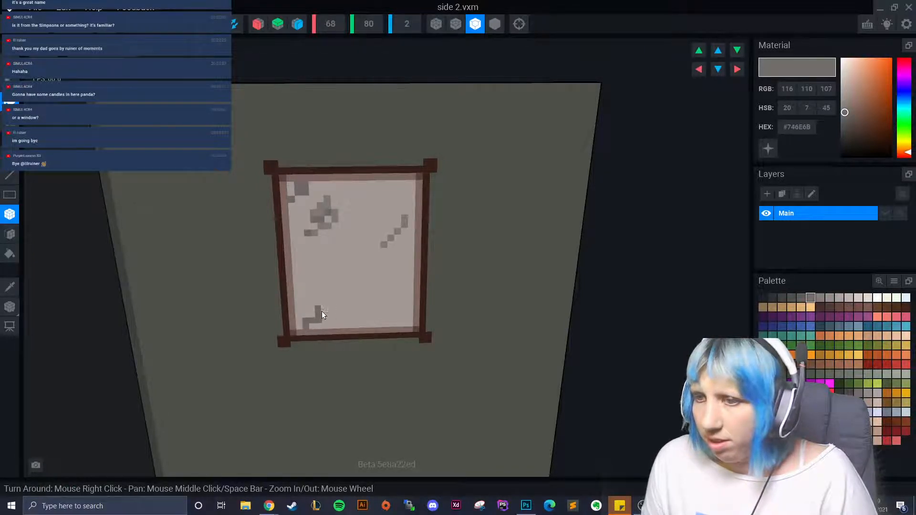
pyautogui.click(801, 297)
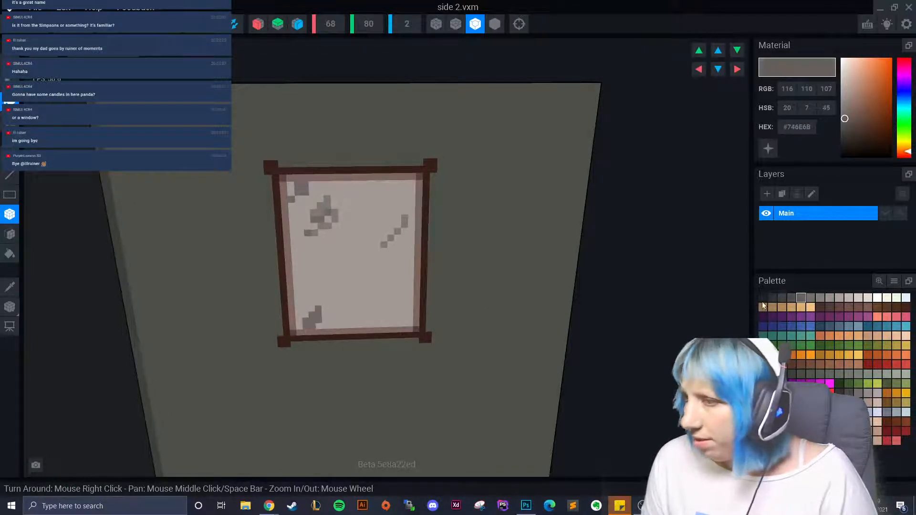
pyautogui.click(302, 328)
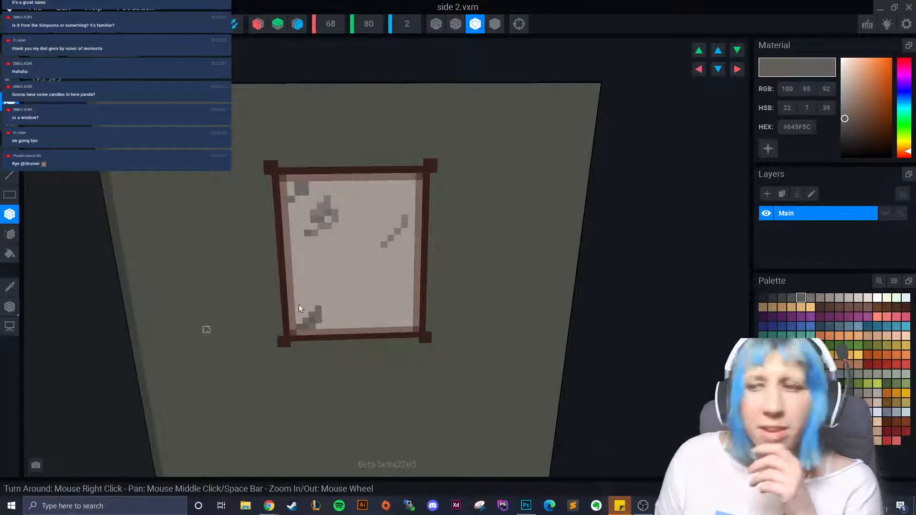
# - Paint a medium grey diagonal line on the lower pane and a stepped triangle on the left
pyautogui.scroll(2, 361, 261)
pyautogui.scroll(1, 360, 261)
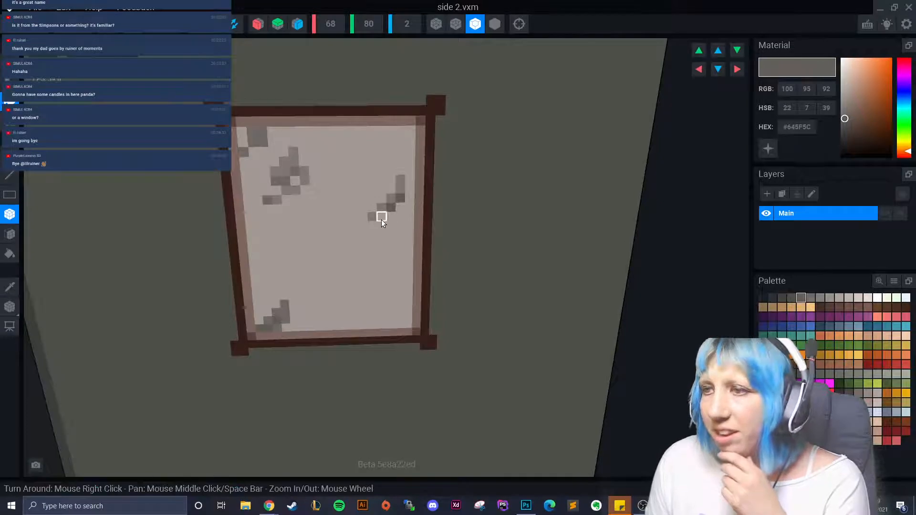
pyautogui.click(809, 298)
pyautogui.moveTo(391, 225); pyautogui.dragTo(362, 272, button='right')
pyautogui.moveTo(374, 278); pyautogui.dragTo(362, 288)
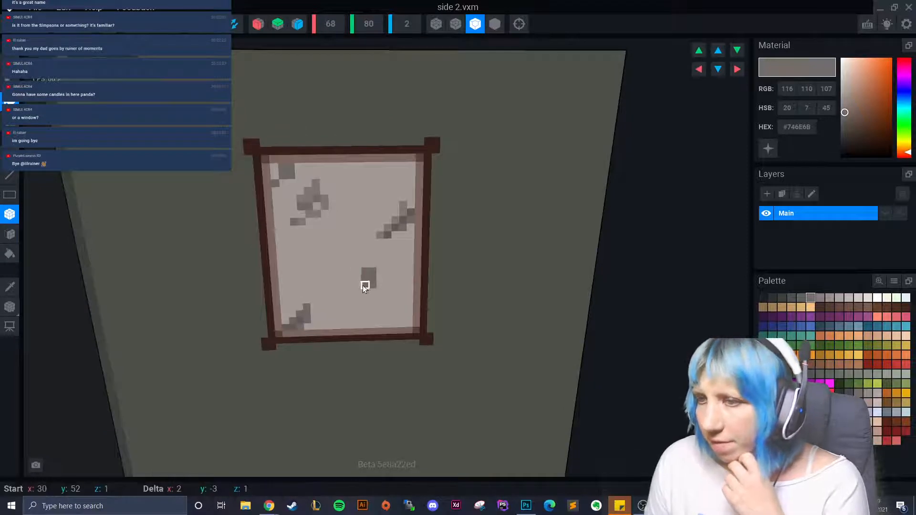
pyautogui.hotkey('ctrl', 'z')
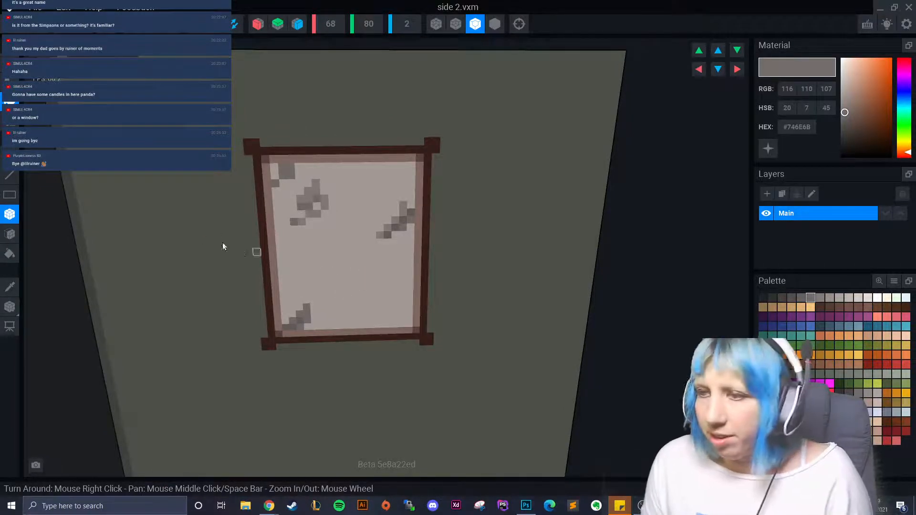
pyautogui.moveTo(353, 299); pyautogui.dragTo(366, 284)
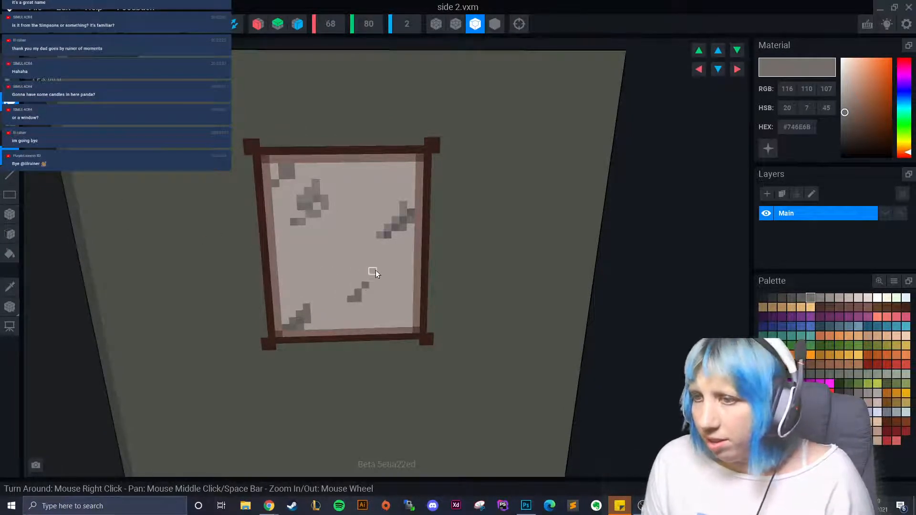
pyautogui.click(380, 276)
pyautogui.moveTo(294, 258); pyautogui.dragTo(319, 241)
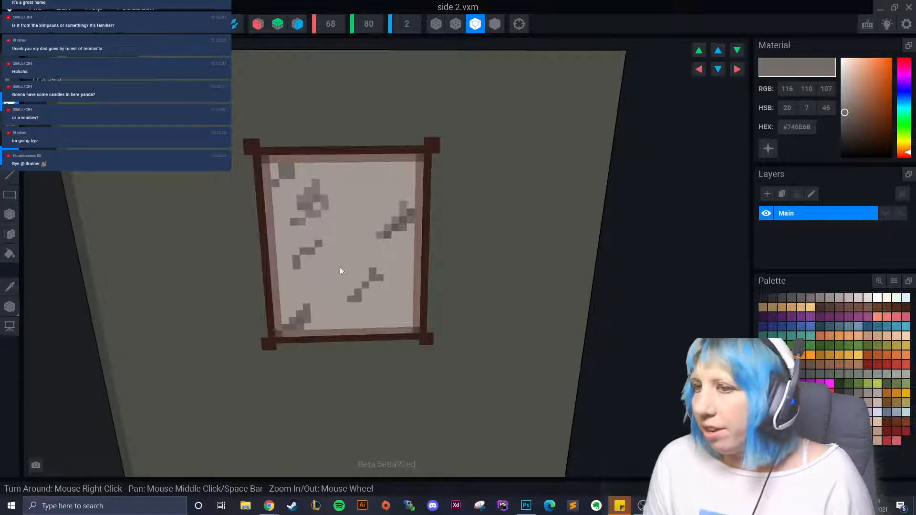
pyautogui.click(303, 259)
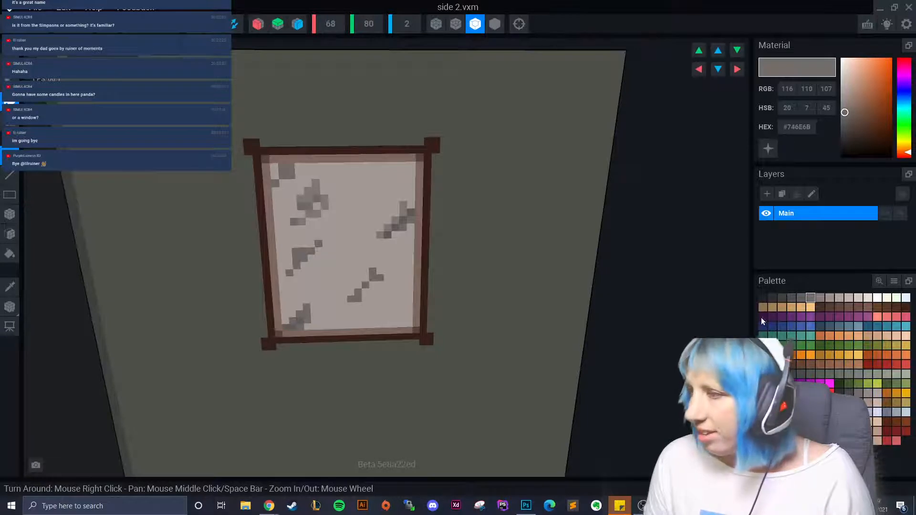
# - Extend the left strokes, enlarge the upper-left smudge and thicken the right stroke in darker grey
pyautogui.click(801, 297)
pyautogui.click(282, 281)
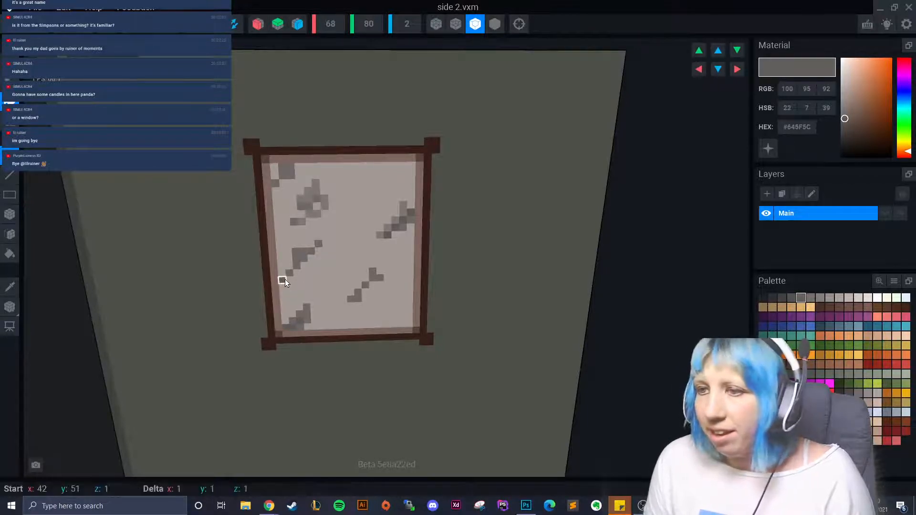
pyautogui.click(289, 267)
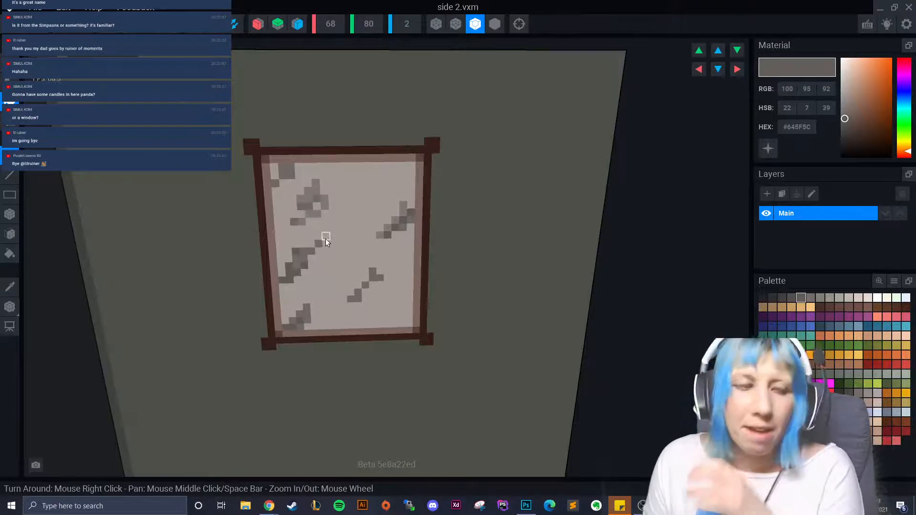
pyautogui.click(294, 197)
pyautogui.click(308, 185)
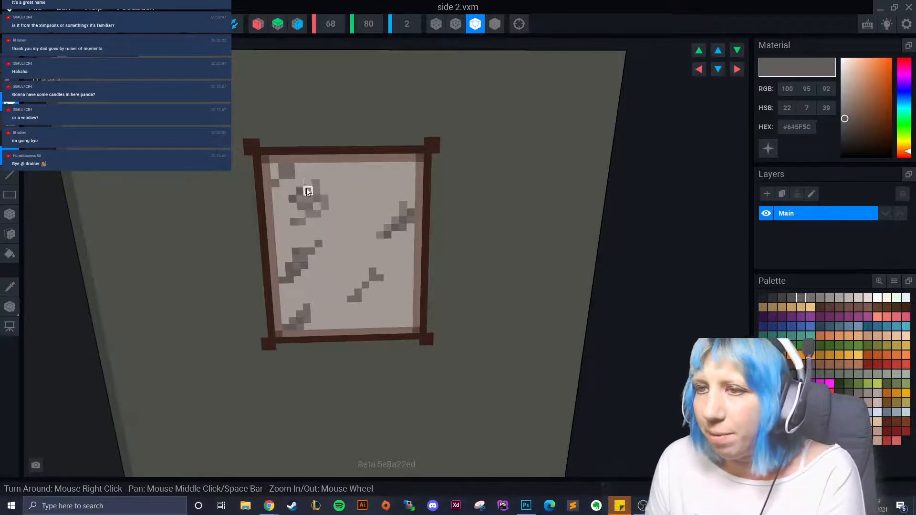
pyautogui.click(399, 219)
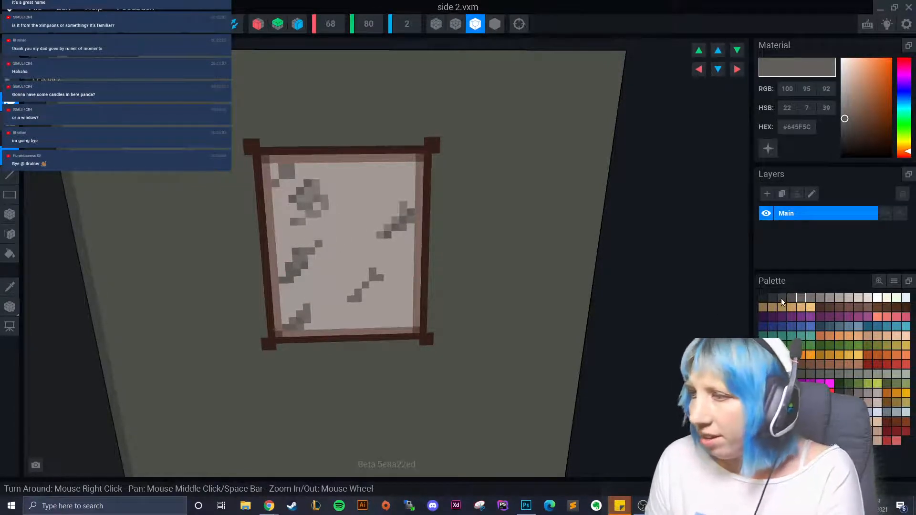
pyautogui.click(781, 298)
pyautogui.click(365, 258)
# - Replace the stray voxel with a dark diagonal stroke at the pane's top-left corner
pyautogui.hotkey('ctrl', 'z')
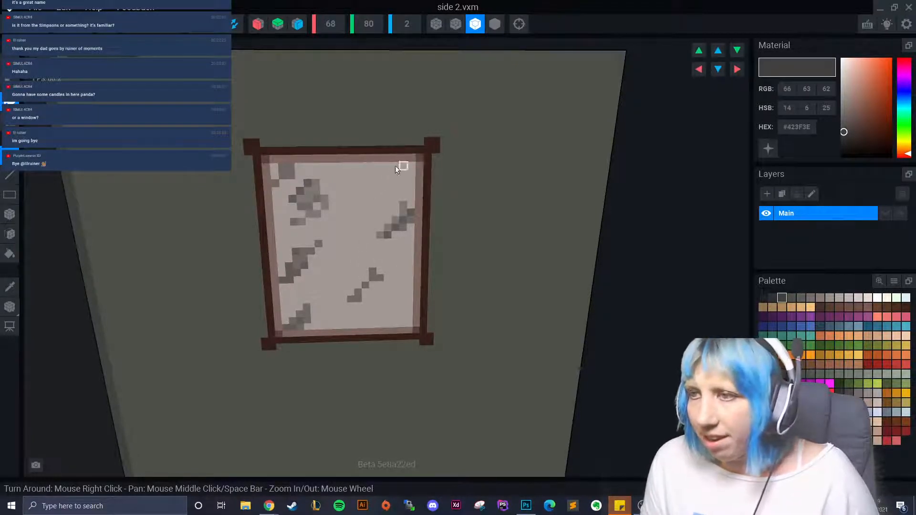
pyautogui.moveTo(273, 170); pyautogui.dragTo(282, 181)
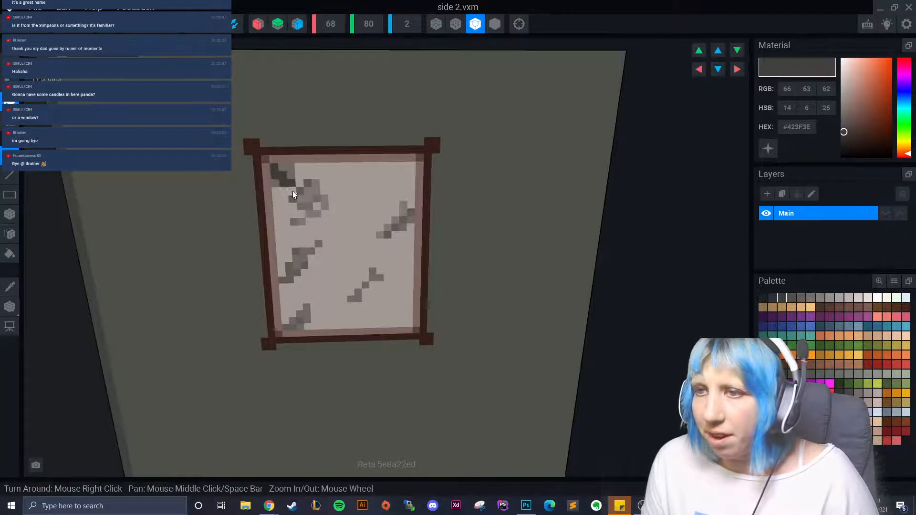
pyautogui.click(771, 297)
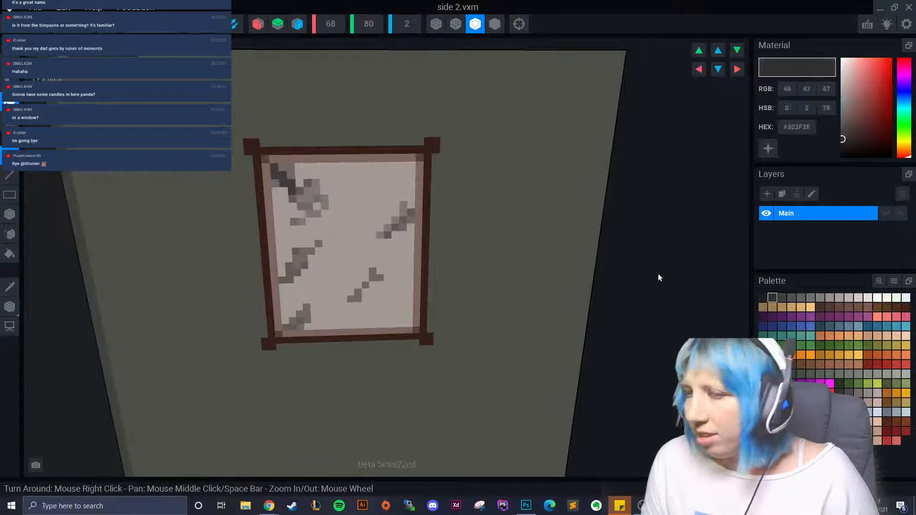
pyautogui.click(277, 179)
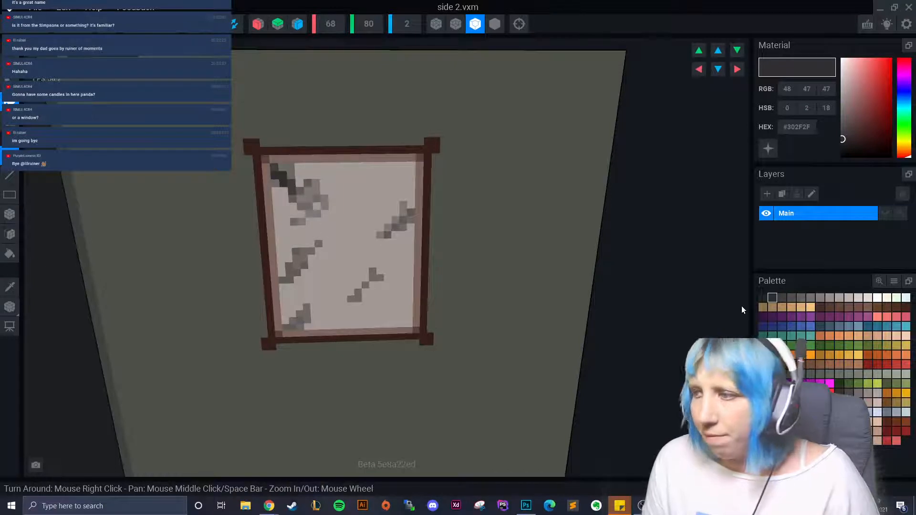
pyautogui.click(782, 298)
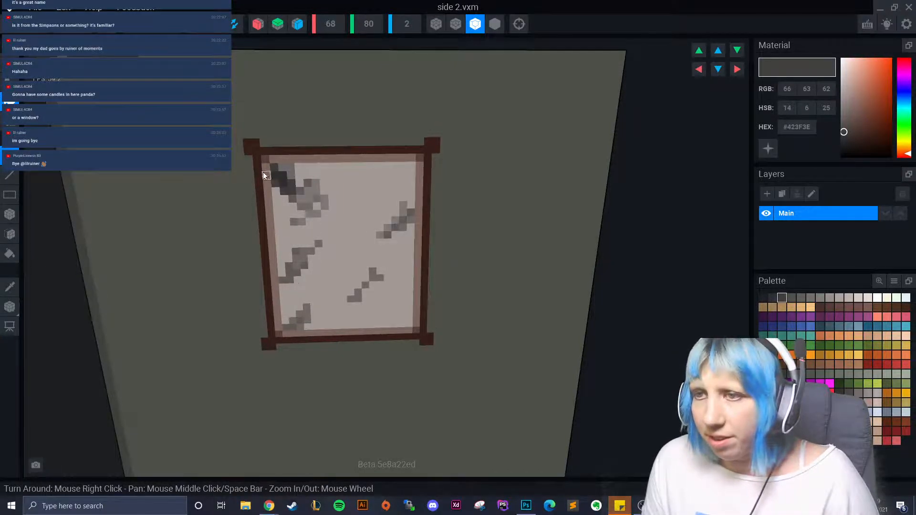
# - Zoom in on the window and choose the mid grey #746C6A as paint colour
pyautogui.scroll(-5, 343, 277)
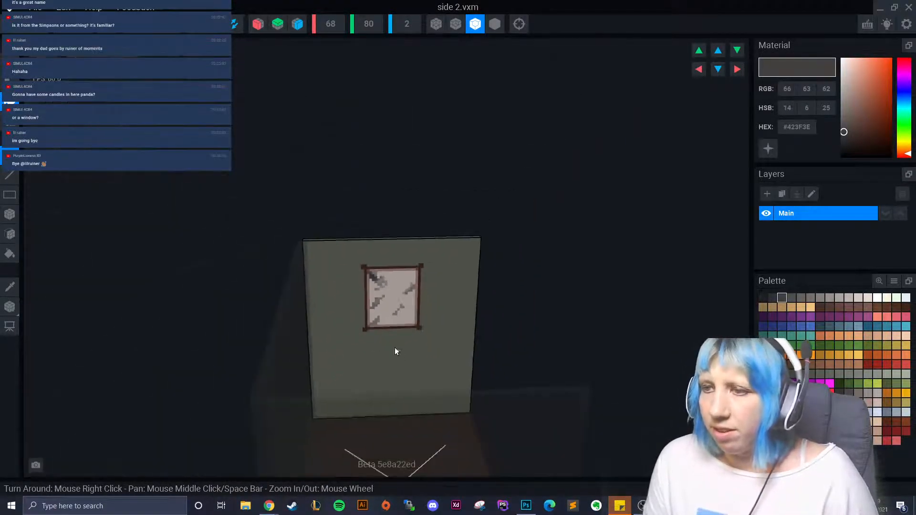
pyautogui.scroll(5, 399, 349)
pyautogui.scroll(2, 403, 340)
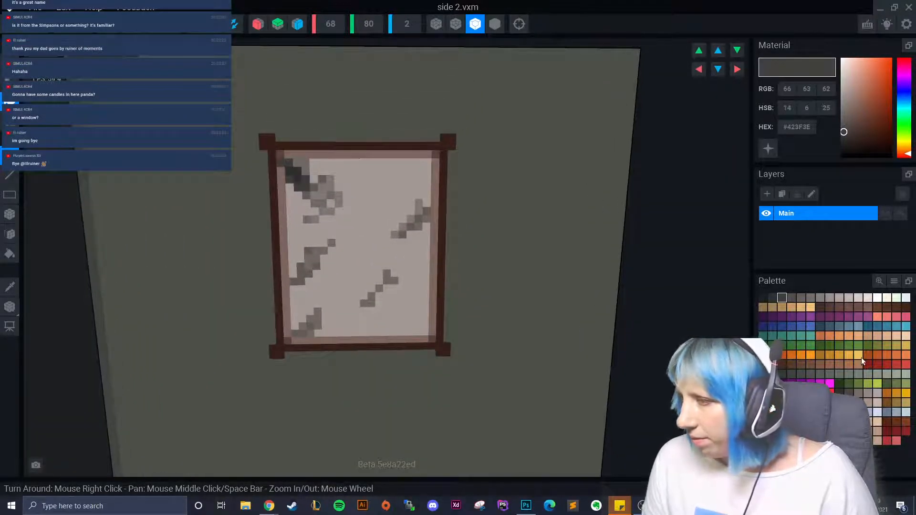
pyautogui.click(859, 393)
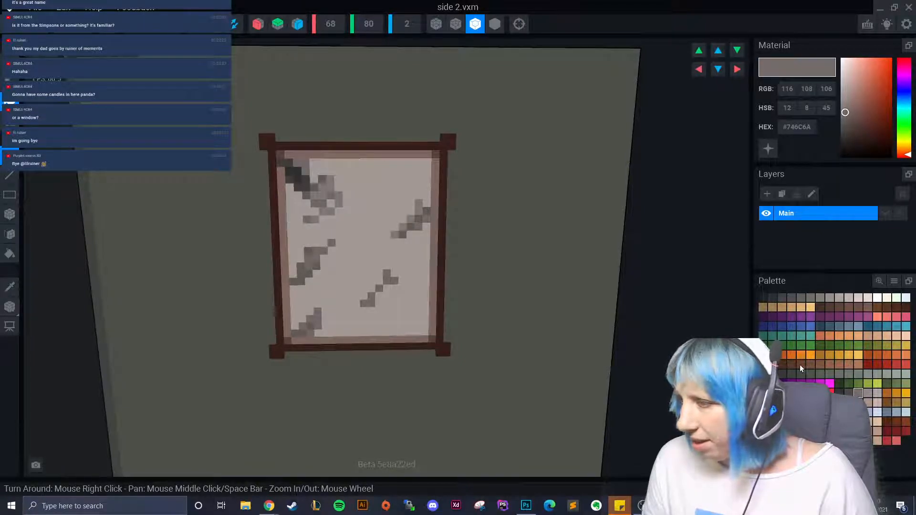
pyautogui.scroll(1, 491, 248)
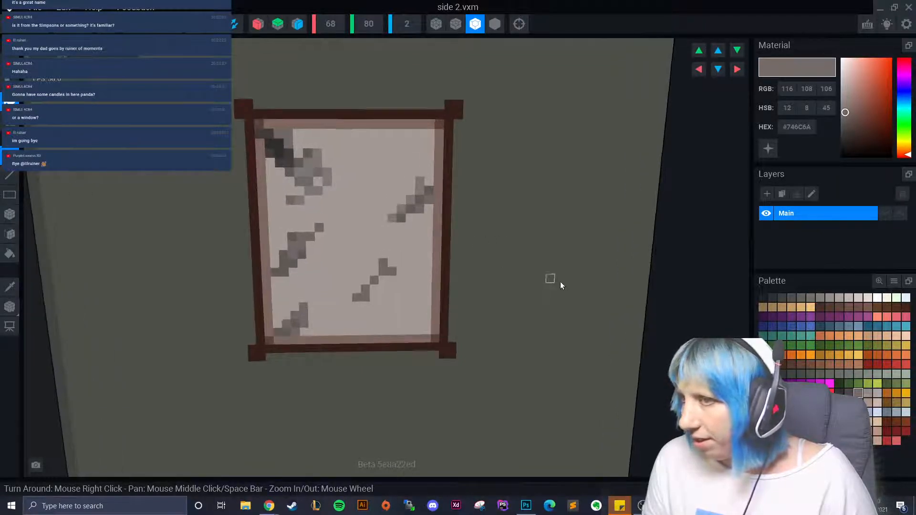
# - Pick a pale off-white swatch and dot pale voxels around the window frame's top-right corner
pyautogui.click(858, 297)
pyautogui.moveTo(542, 251); pyautogui.dragTo(477, 153, button='right')
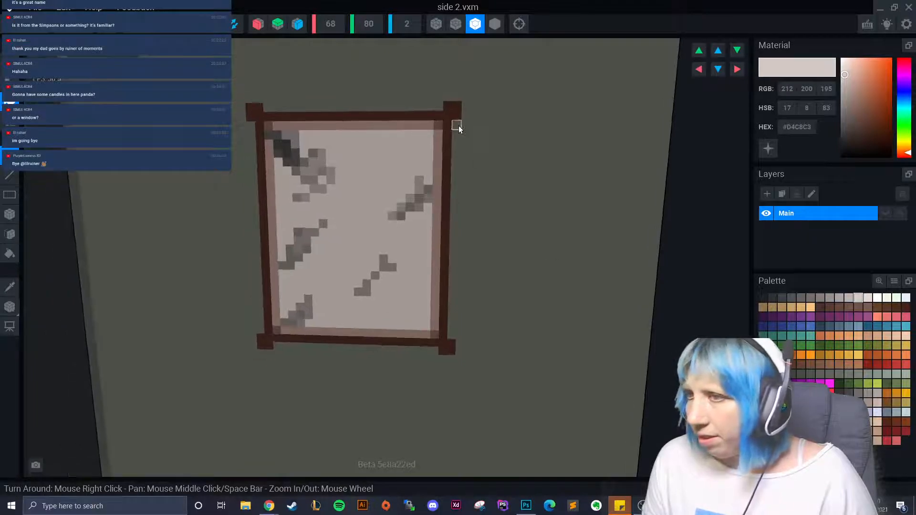
pyautogui.click(457, 125)
pyautogui.click(465, 134)
pyautogui.click(467, 116)
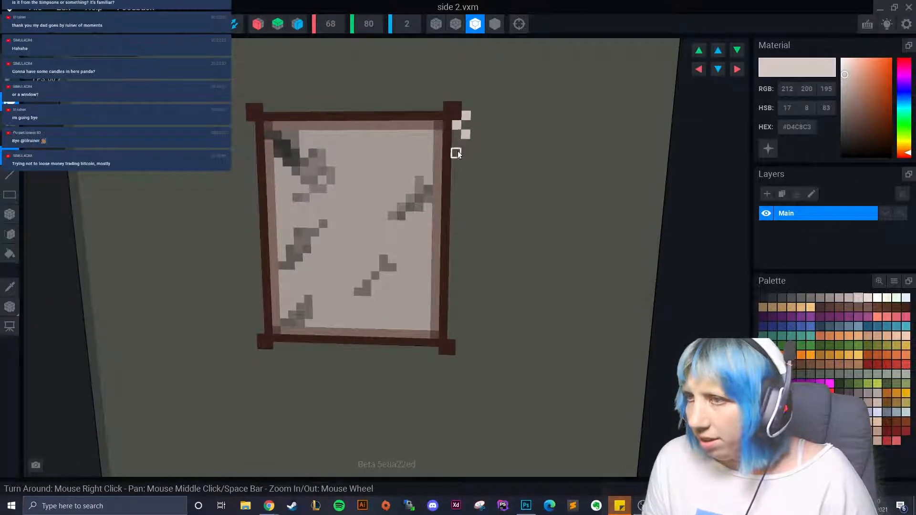
pyautogui.click(466, 155)
pyautogui.click(479, 123)
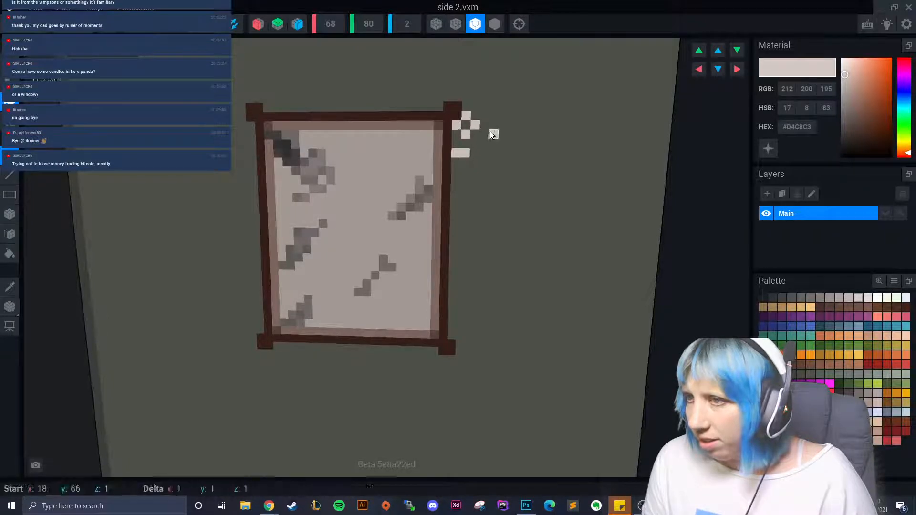
pyautogui.click(486, 126)
pyautogui.click(494, 133)
pyautogui.click(474, 164)
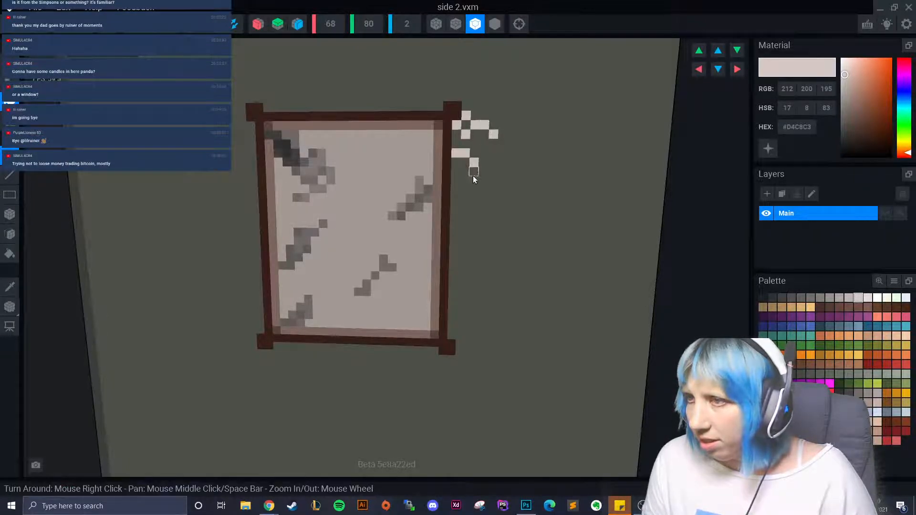
pyautogui.click(480, 175)
pyautogui.click(477, 145)
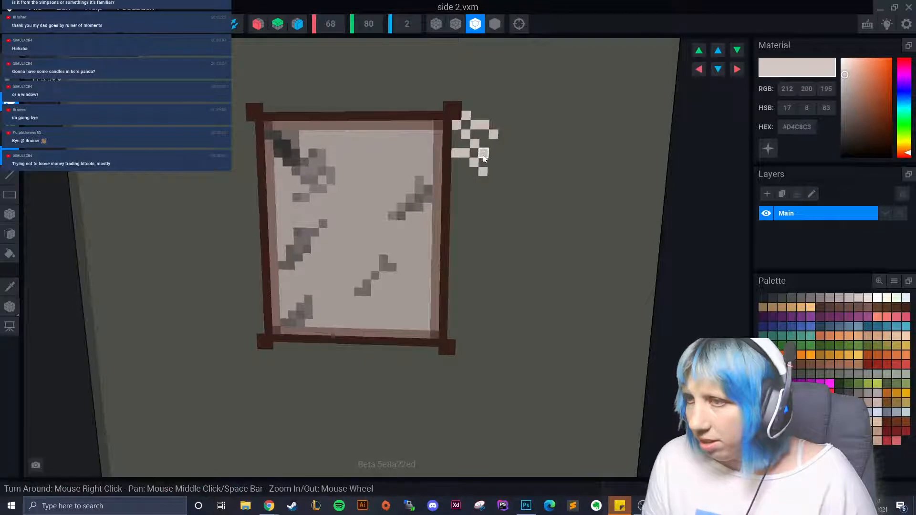
pyautogui.click(493, 145)
pyautogui.click(485, 155)
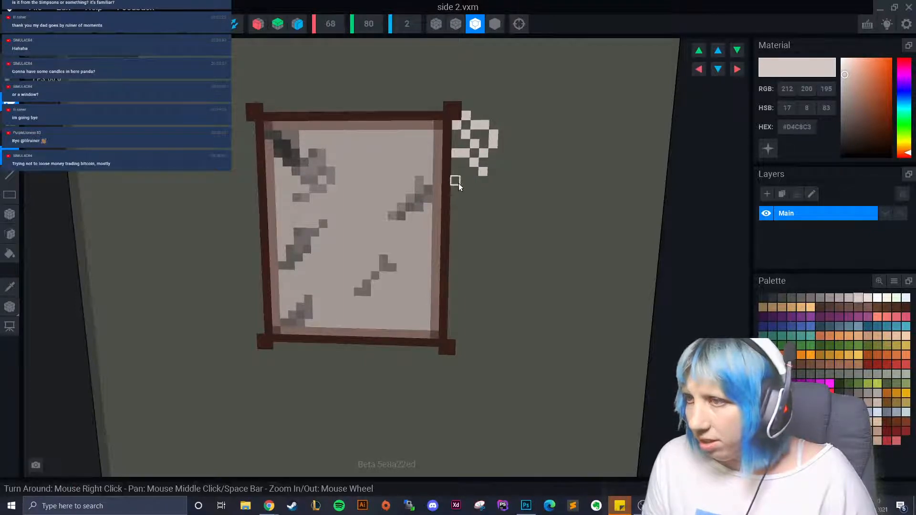
# - Extend the pale lace pattern downward and further right beside the frame
pyautogui.click(459, 183)
pyautogui.click(467, 174)
pyautogui.click(480, 182)
pyautogui.click(463, 199)
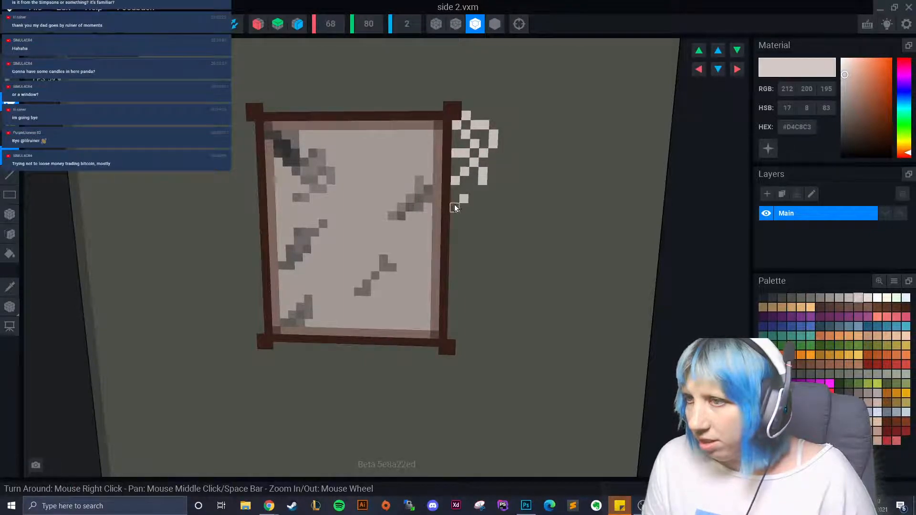
pyautogui.click(455, 205)
pyautogui.click(471, 190)
pyautogui.click(482, 202)
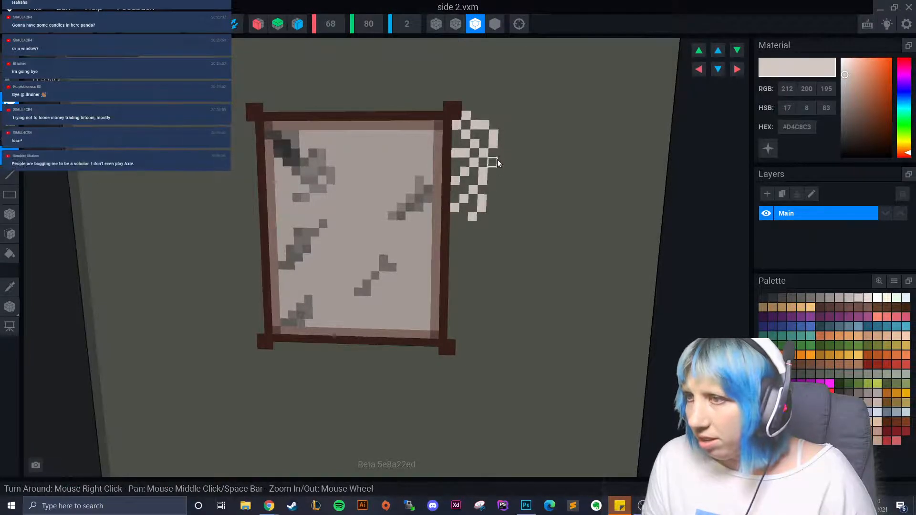
pyautogui.click(477, 108)
pyautogui.click(484, 116)
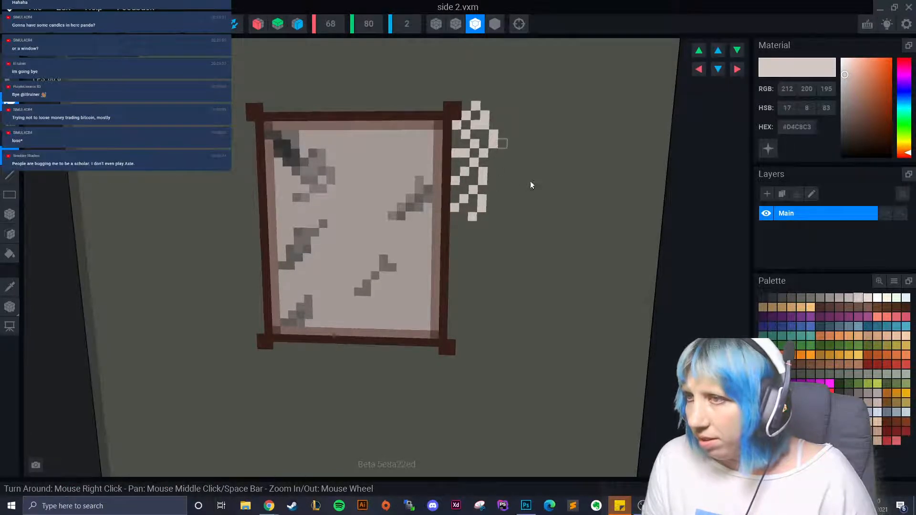
pyautogui.click(496, 176)
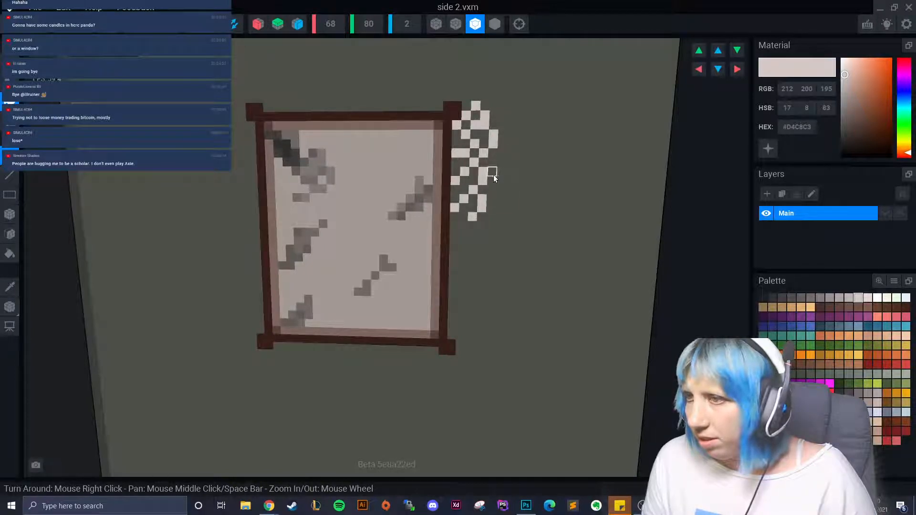
pyautogui.click(510, 163)
pyautogui.click(503, 154)
pyautogui.click(500, 181)
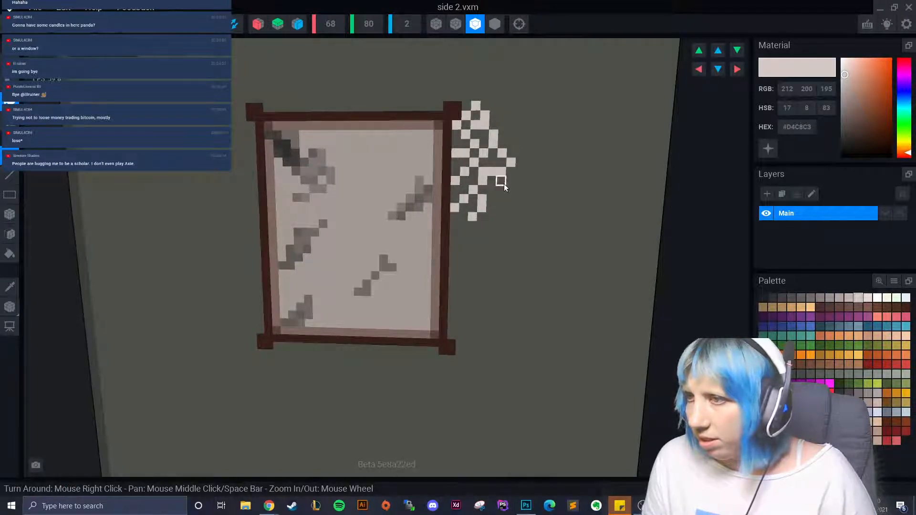
pyautogui.click(509, 196)
# - Switch to the slightly darker #BEB4AF and fill gaps at the pattern's top and lower left
pyautogui.scroll(-4, 496, 210)
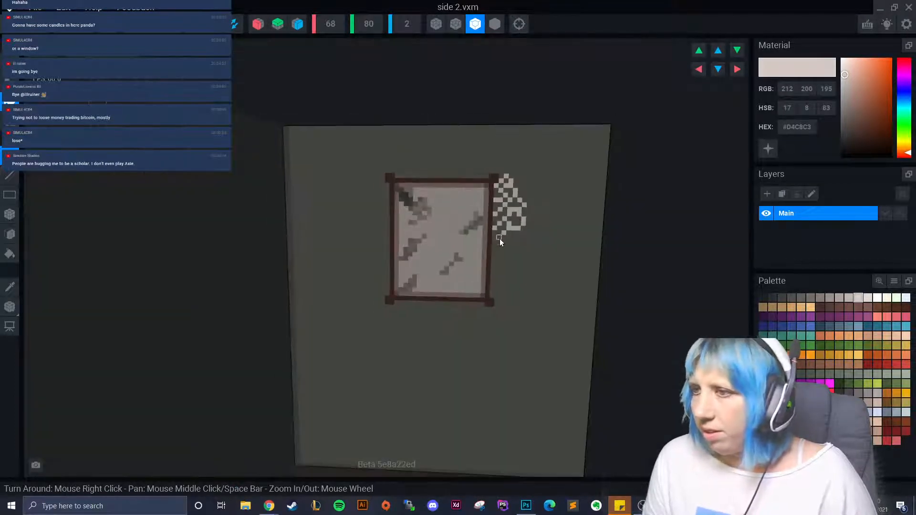
pyautogui.scroll(1, 495, 253)
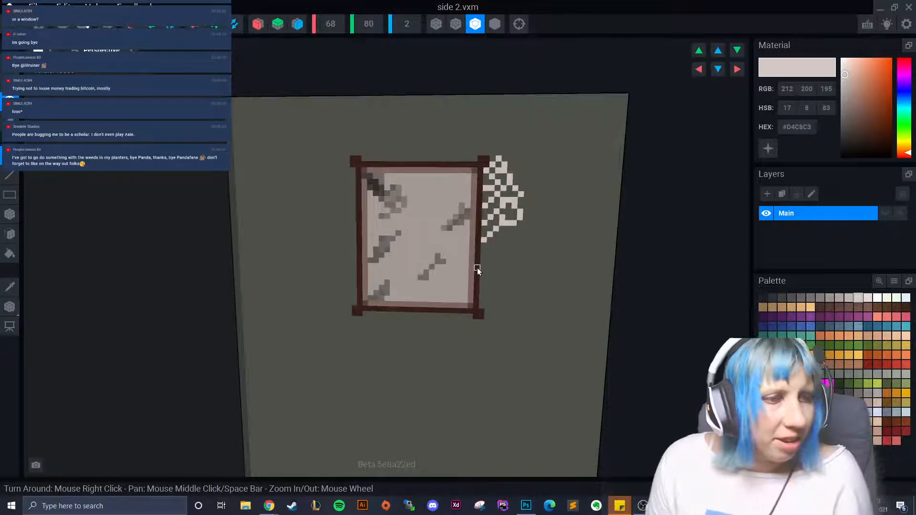
pyautogui.scroll(1, 494, 252)
pyautogui.scroll(1, 494, 252)
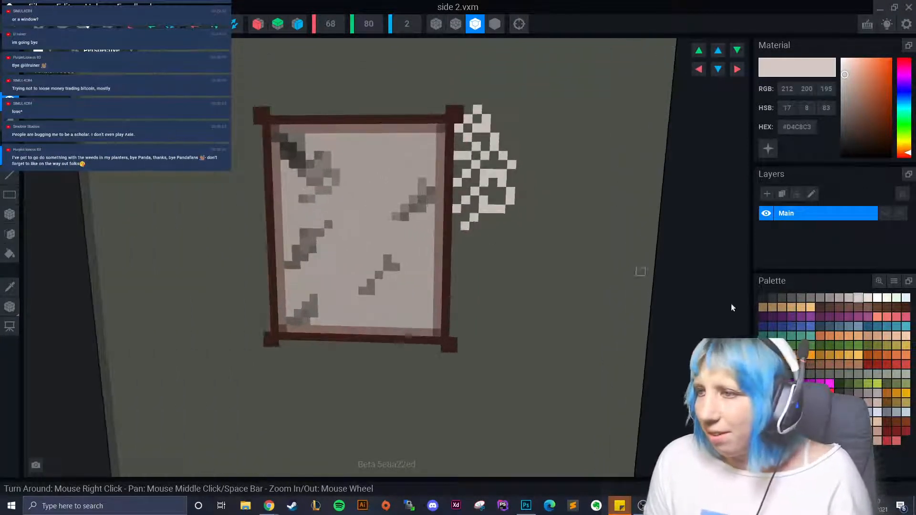
pyautogui.click(849, 298)
pyautogui.scroll(3, 456, 219)
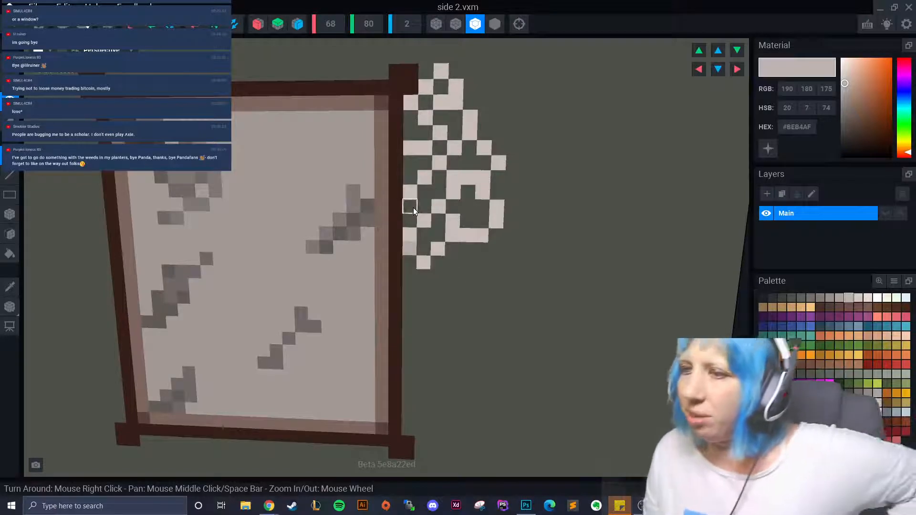
pyautogui.click(410, 220)
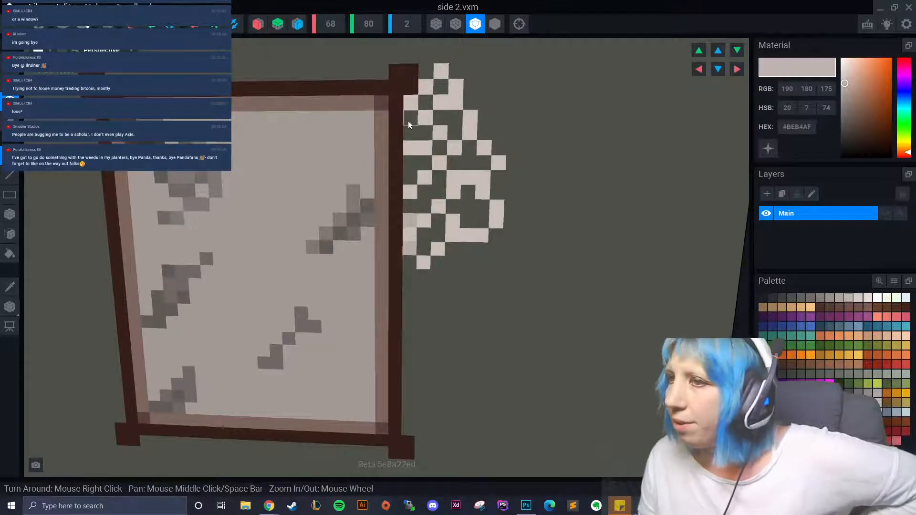
pyautogui.click(425, 75)
pyautogui.click(439, 85)
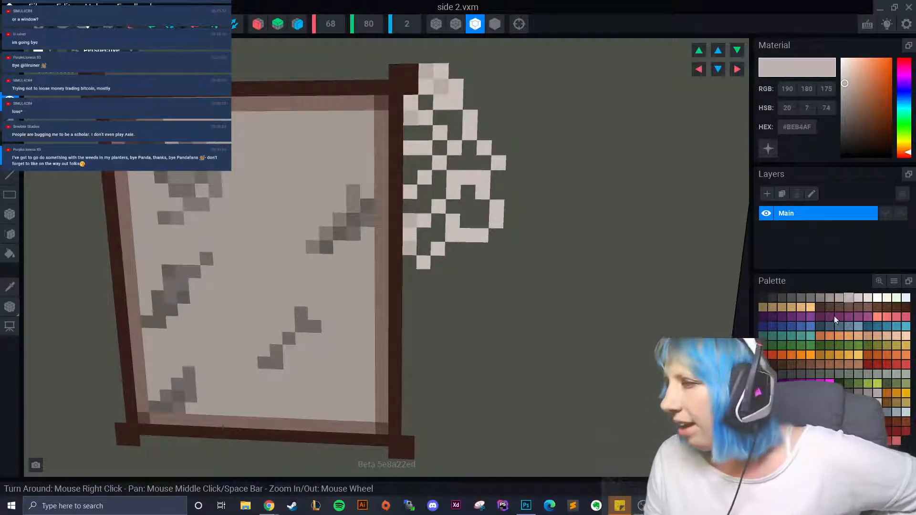
# - Paint #ABA29E grey voxels down the pattern's right edge and into its left column
pyautogui.click(839, 297)
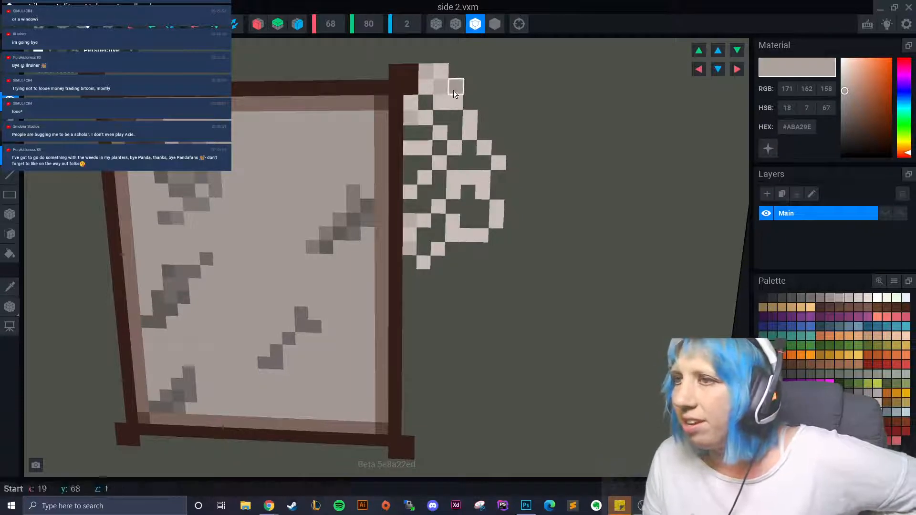
pyautogui.click(470, 104)
pyautogui.click(483, 119)
pyautogui.click(484, 132)
pyautogui.click(494, 152)
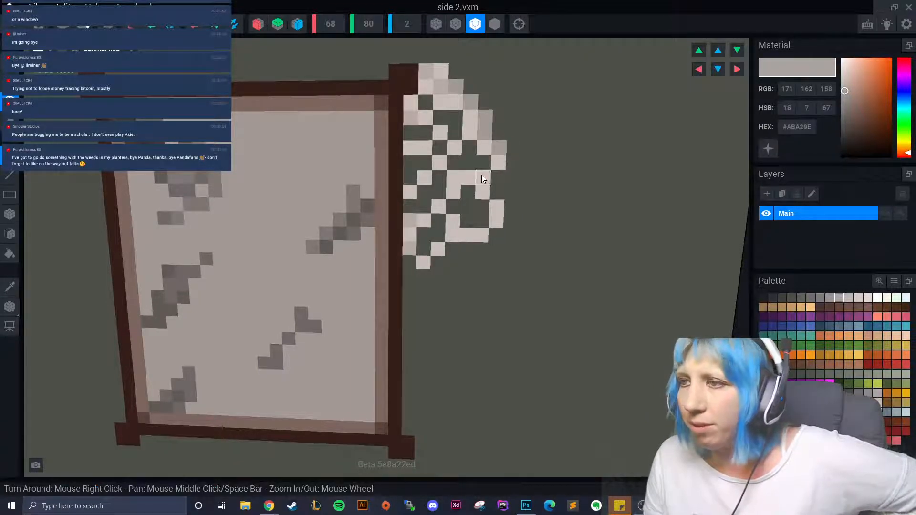
pyautogui.click(496, 176)
pyautogui.click(494, 190)
pyautogui.click(481, 207)
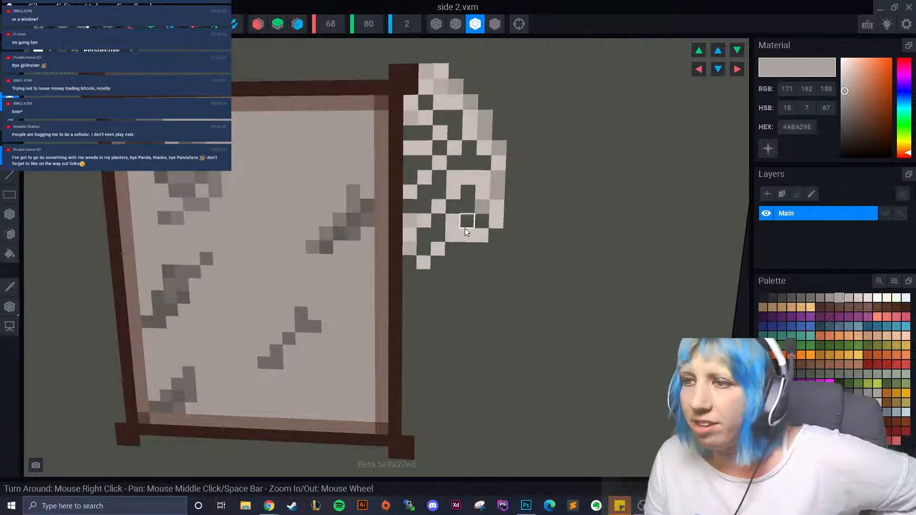
pyautogui.click(410, 263)
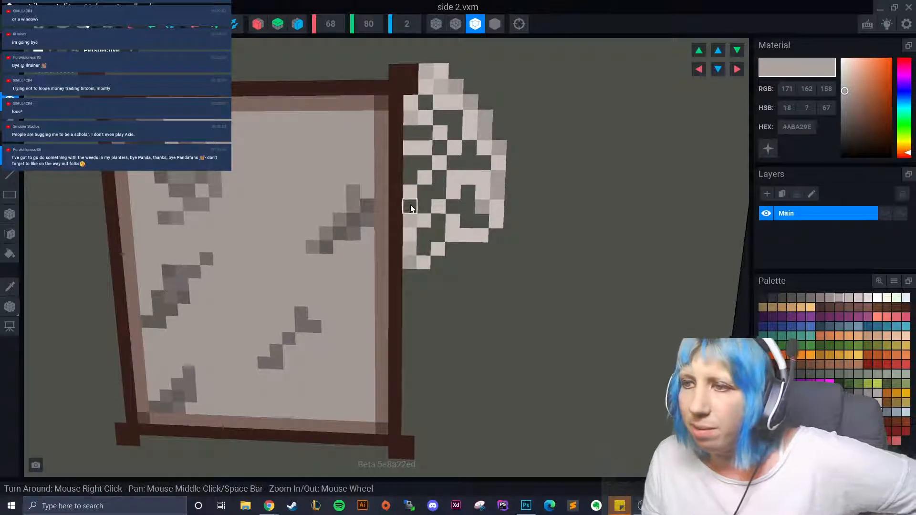
pyautogui.click(410, 206)
pyautogui.click(423, 164)
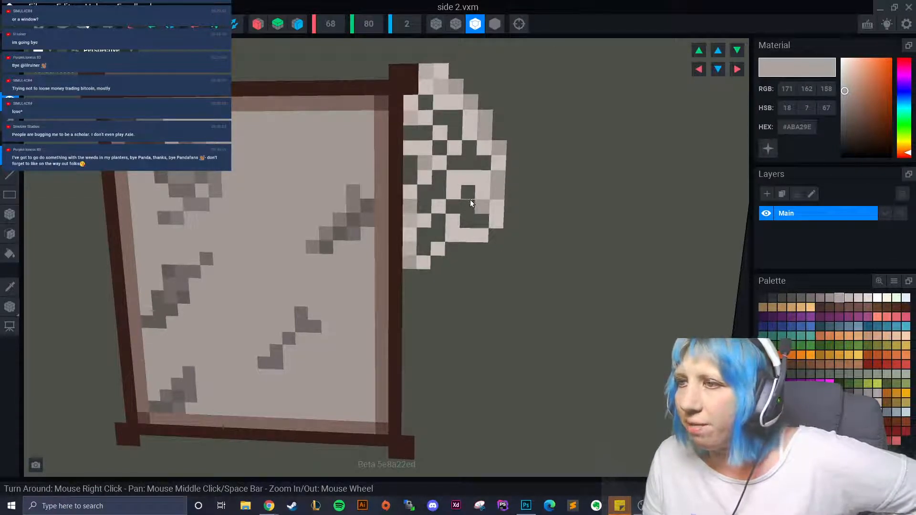
# - Paint a dark brown voxel and then a dark grey voxel on the picture
pyautogui.scroll(-2, 457, 157)
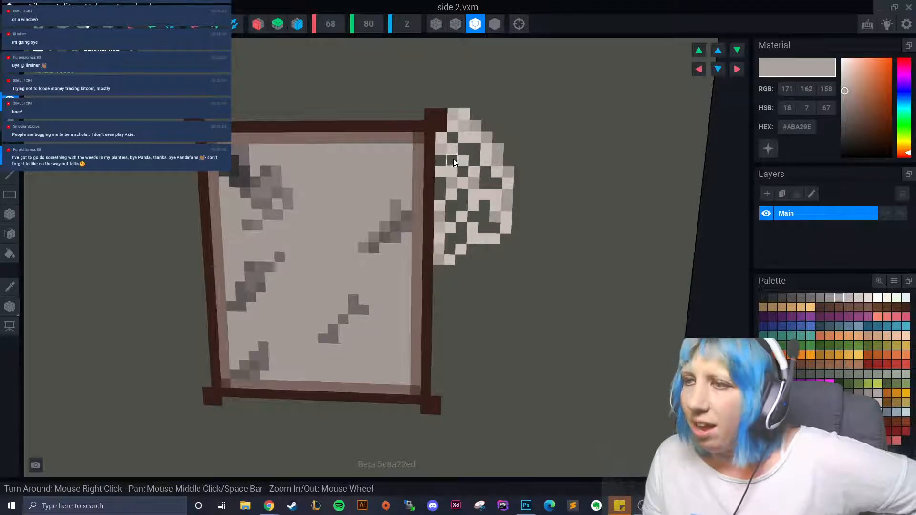
pyautogui.scroll(-2, 480, 233)
pyautogui.scroll(3, 482, 260)
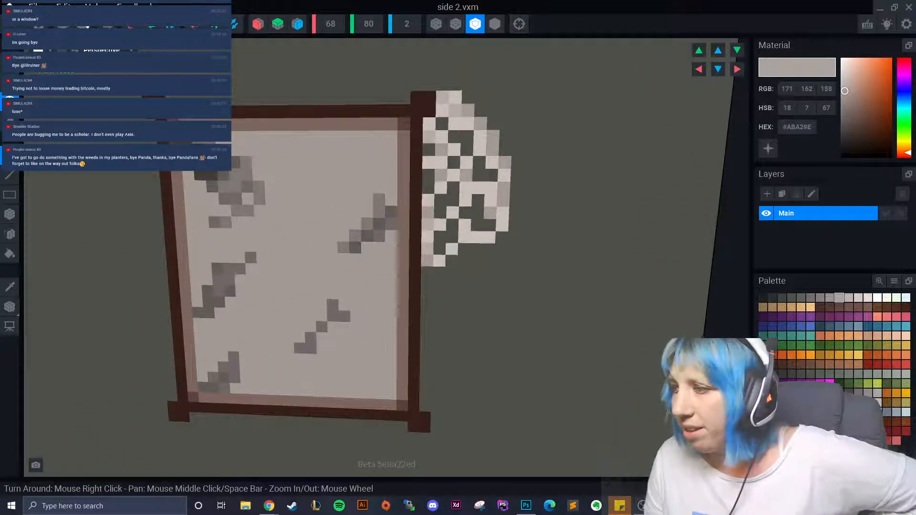
pyautogui.click(808, 365)
pyautogui.click(481, 179)
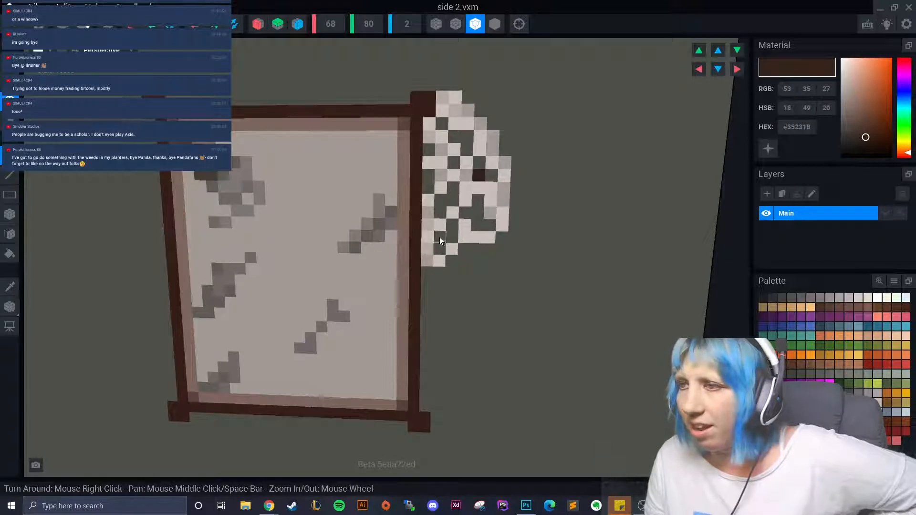
pyautogui.click(772, 299)
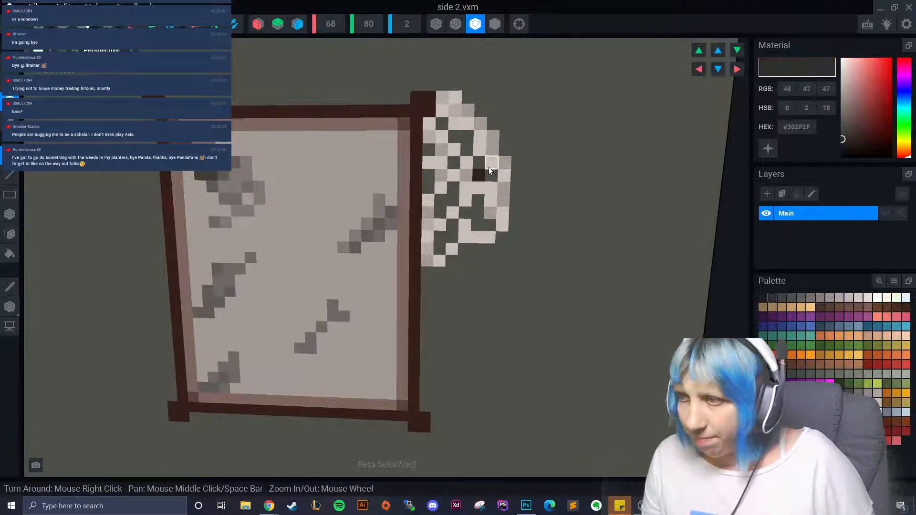
pyautogui.click(488, 179)
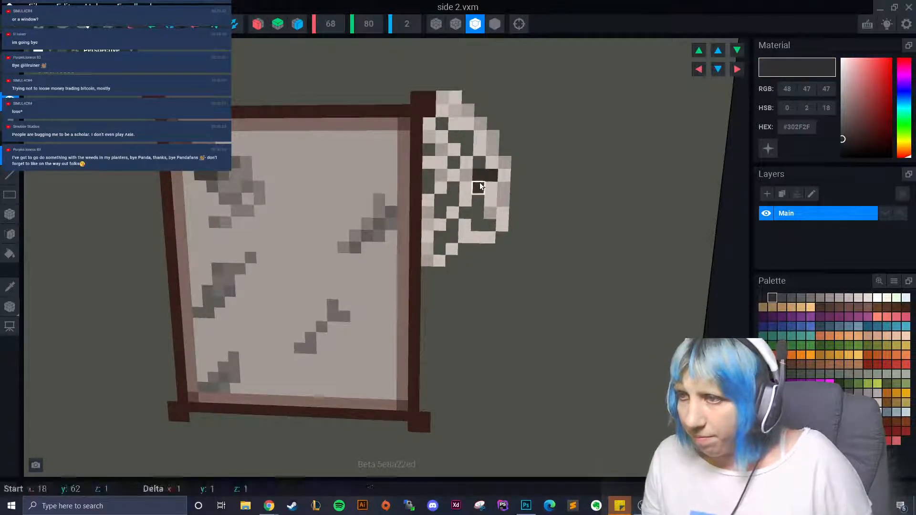
# - Add dark grey specks near the paper's top and on the frame's top edge
pyautogui.scroll(-6, 504, 279)
pyautogui.scroll(-3, 519, 277)
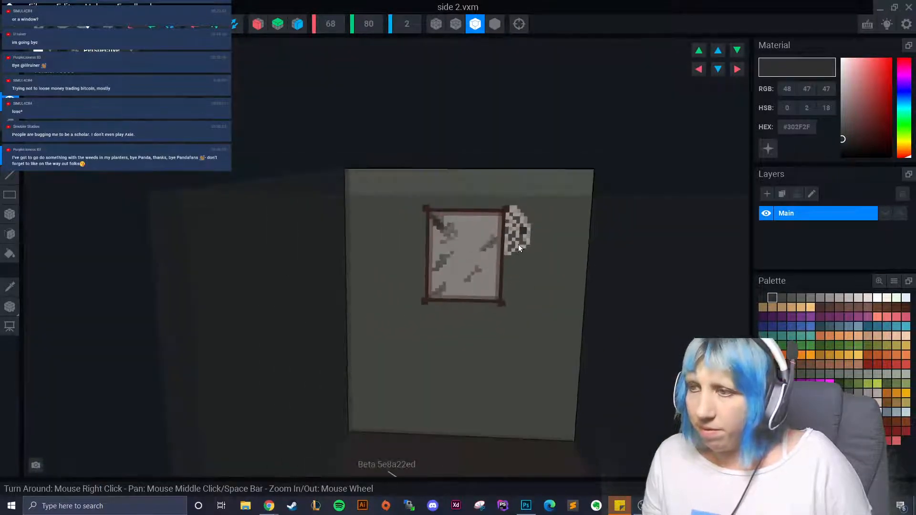
pyautogui.scroll(6, 517, 293)
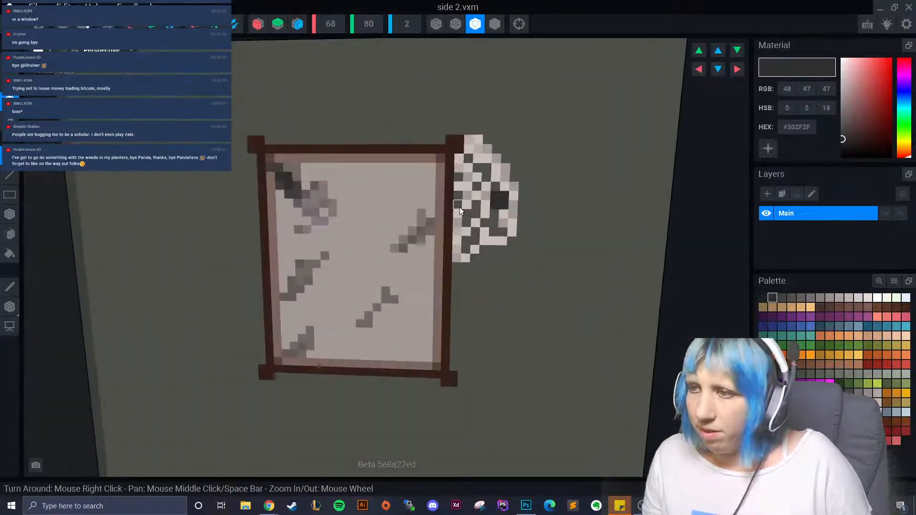
pyautogui.scroll(-5, 494, 313)
pyautogui.scroll(5, 495, 319)
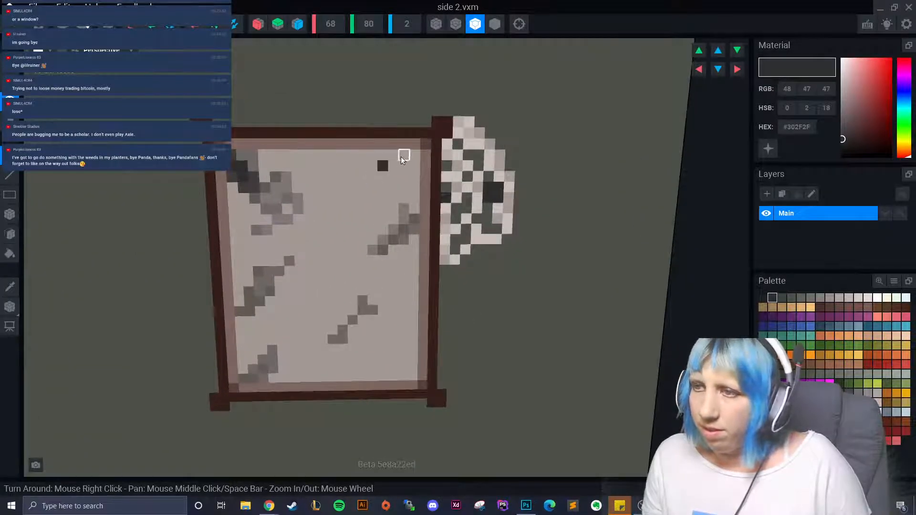
pyautogui.click(383, 166)
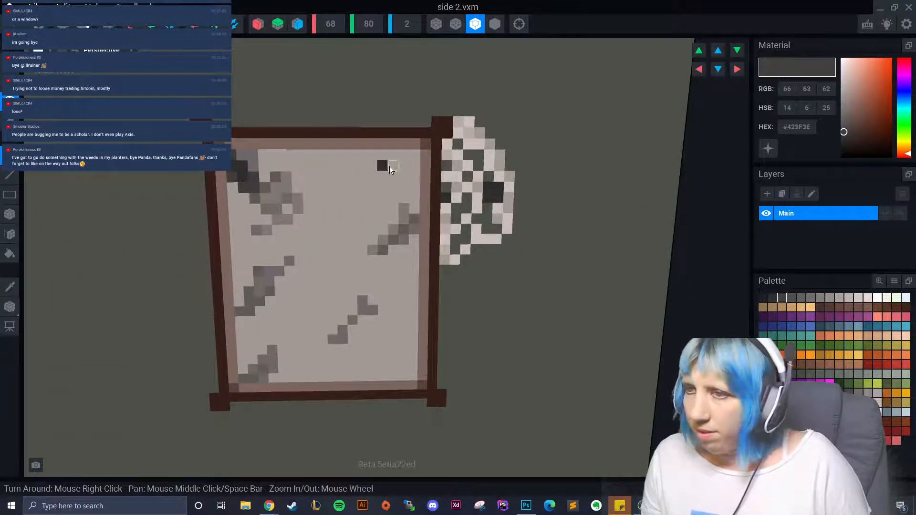
pyautogui.scroll(-3, 322, 285)
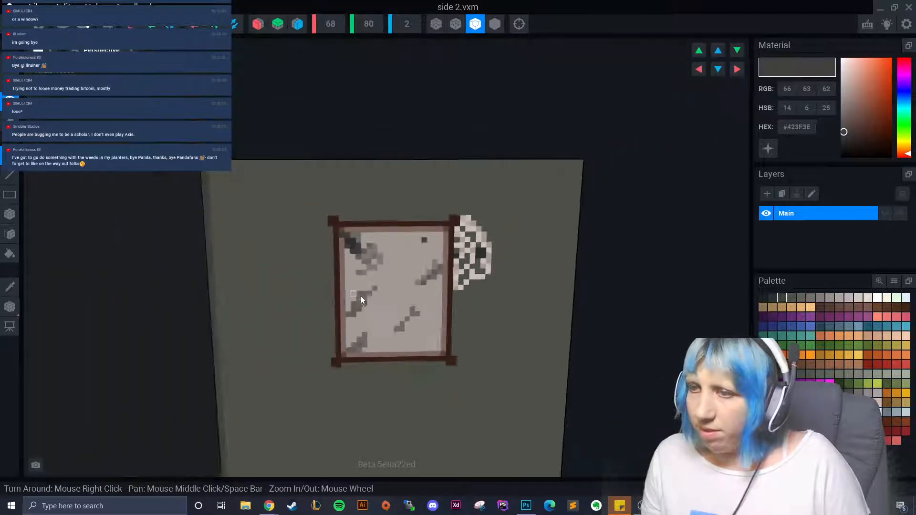
pyautogui.scroll(3, 368, 298)
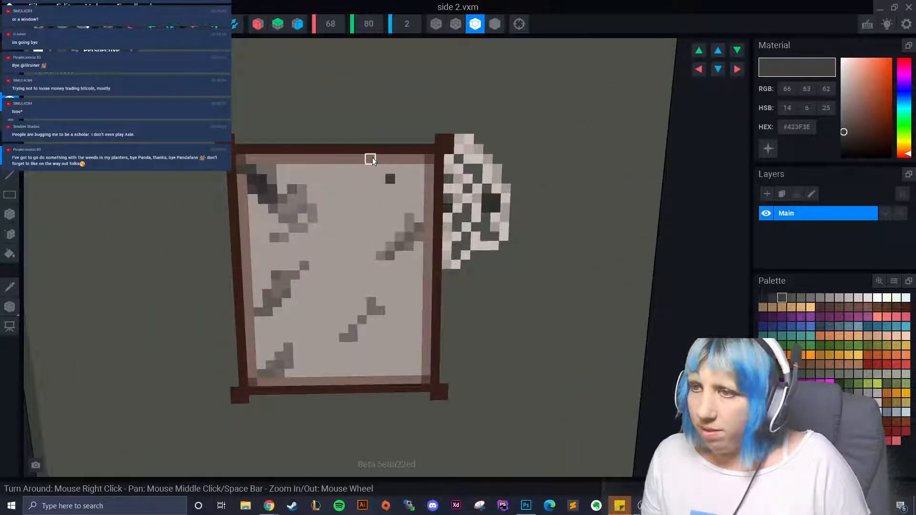
pyautogui.scroll(1, 405, 181)
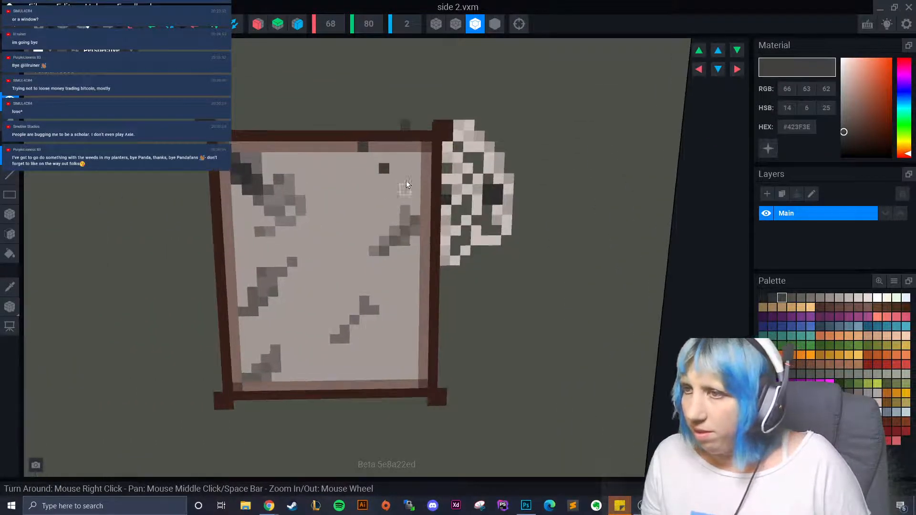
pyautogui.click(395, 144)
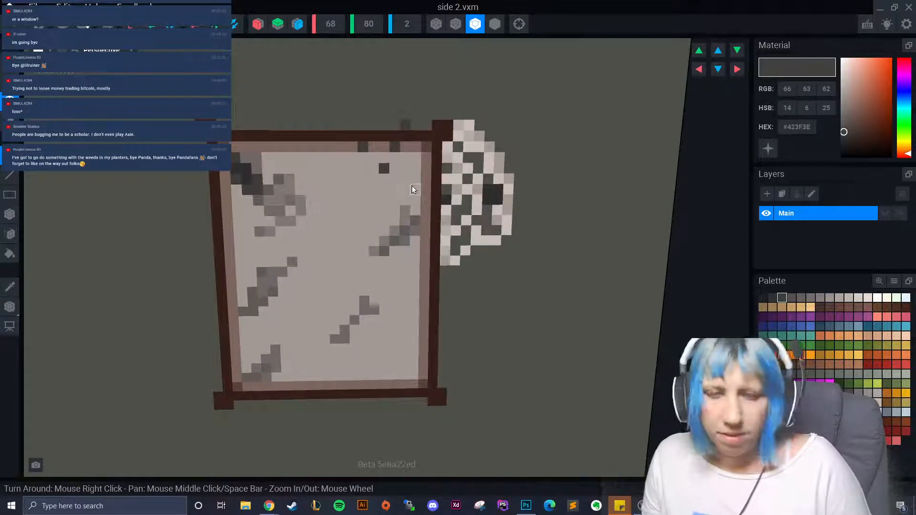
# - Switch to grey #534F4E and paint a small speck cluster in the paper's lower middle
pyautogui.scroll(-4, 465, 247)
pyautogui.moveTo(429, 312)
pyautogui.mouseDown(button='right')
pyautogui.moveTo(441, 310)
pyautogui.moveTo(430, 295)
pyautogui.moveTo(436, 298)
pyautogui.mouseUp(button='right')
pyautogui.scroll(4, 441, 310)
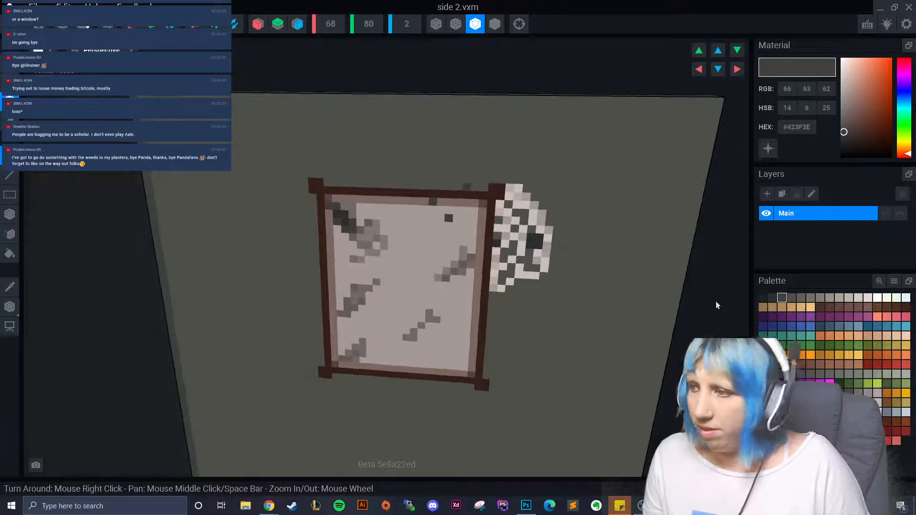
pyautogui.click(791, 298)
pyautogui.click(384, 309)
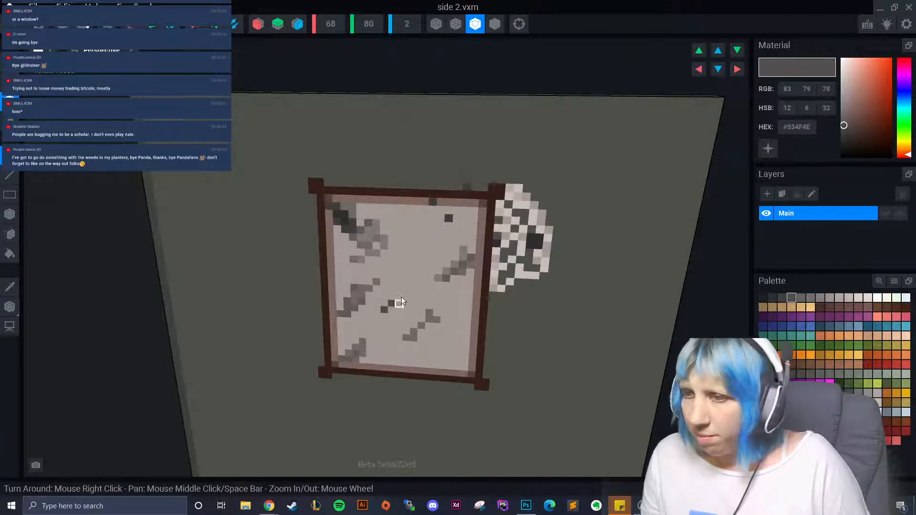
pyautogui.click(392, 304)
pyautogui.click(397, 298)
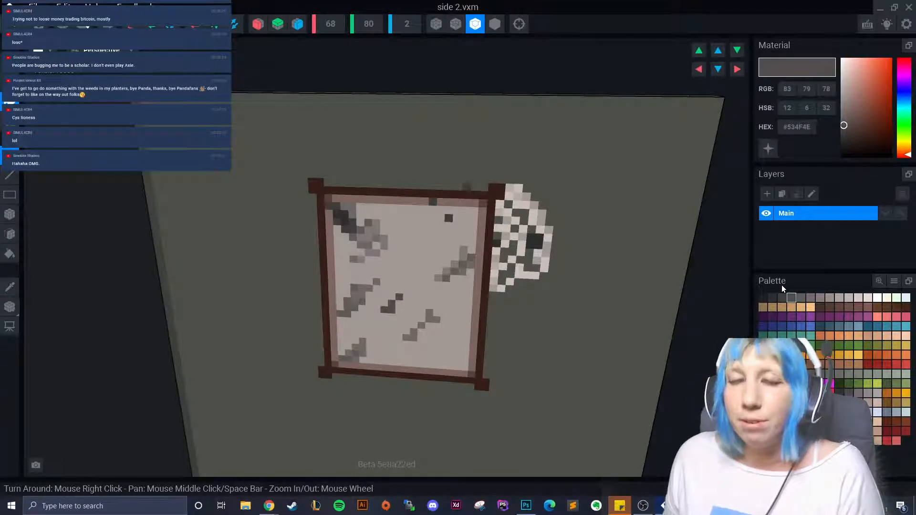
# - With grey #645F5C, add specks on the lower and upper paper and a short diagonal streak
pyautogui.moveTo(360, 311); pyautogui.dragTo(419, 338, button='right')
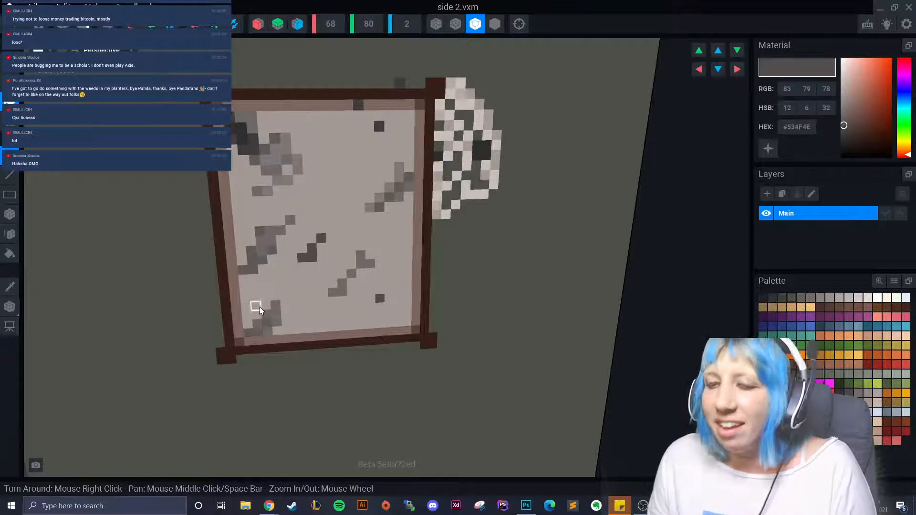
pyautogui.click(801, 298)
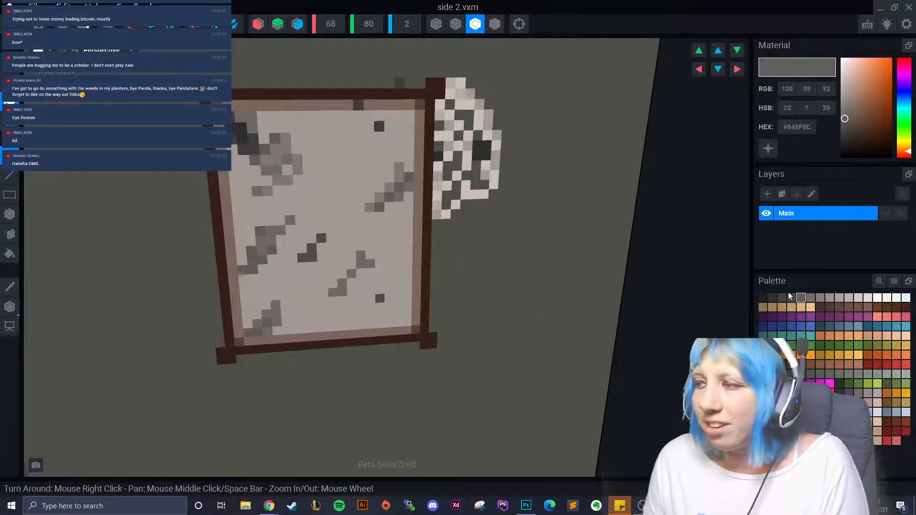
pyautogui.click(315, 320)
pyautogui.click(314, 302)
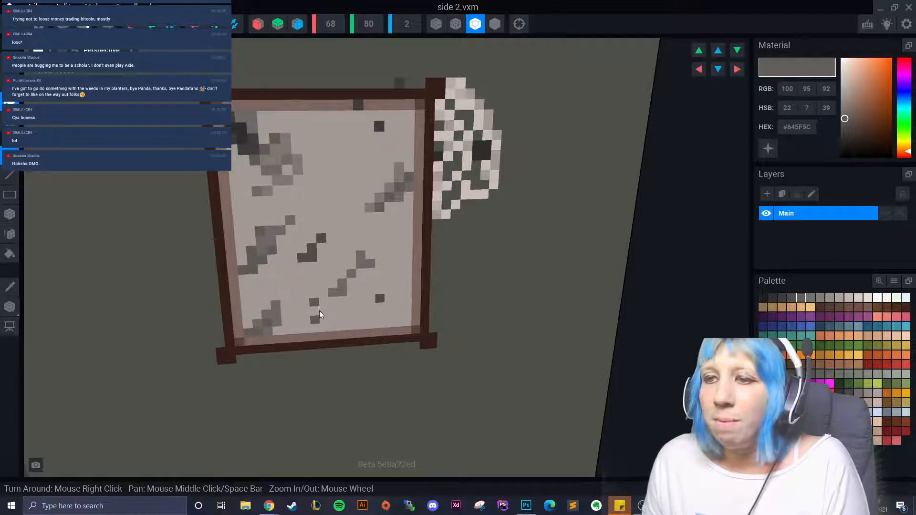
pyautogui.click(324, 310)
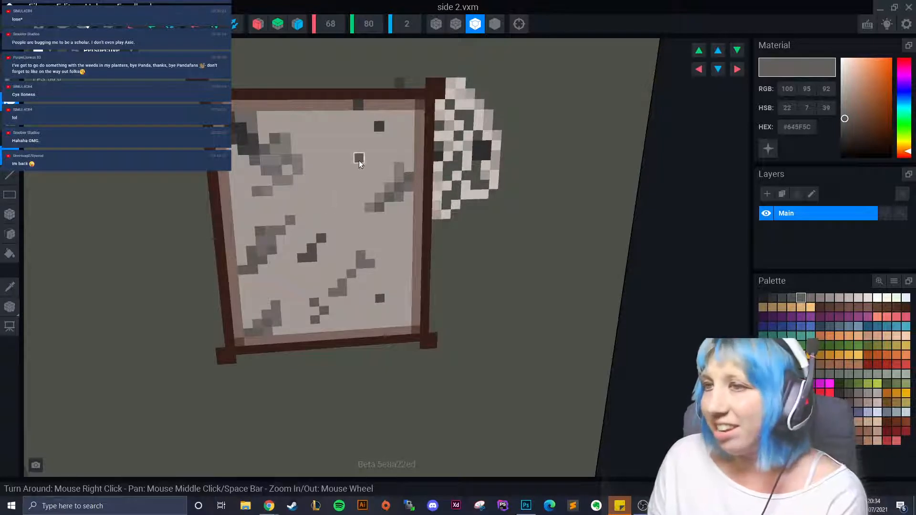
pyautogui.moveTo(359, 161); pyautogui.dragTo(354, 166)
pyautogui.click(330, 199)
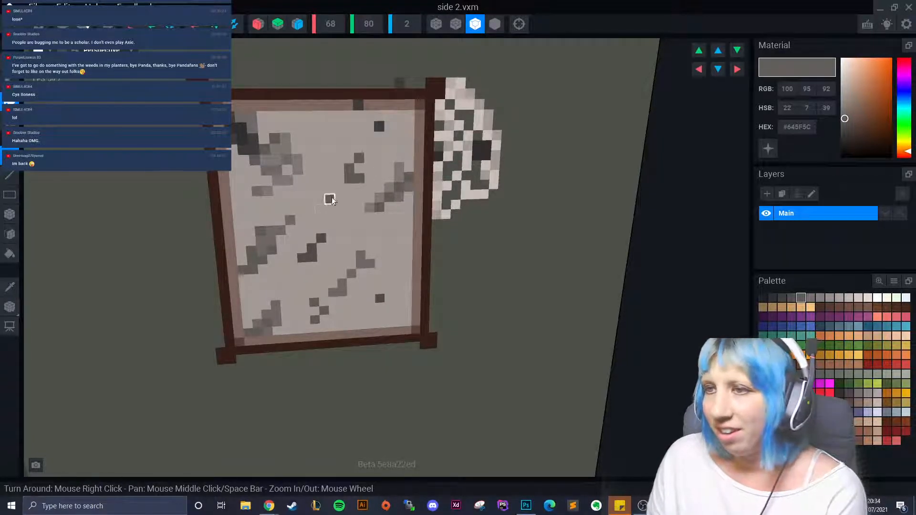
pyautogui.moveTo(405, 234); pyautogui.dragTo(399, 244)
pyautogui.click(391, 252)
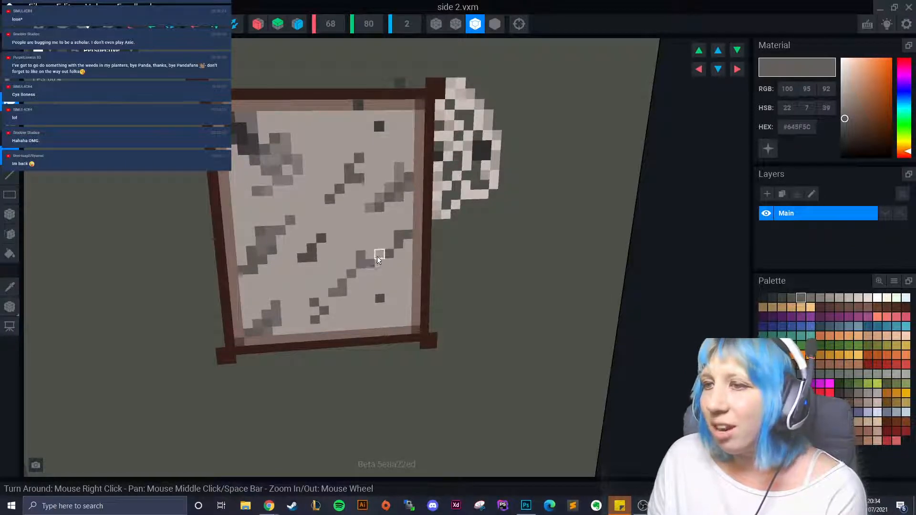
# - Switch to the lighter grey #746E6B and extend the diagonal streak
pyautogui.click(811, 297)
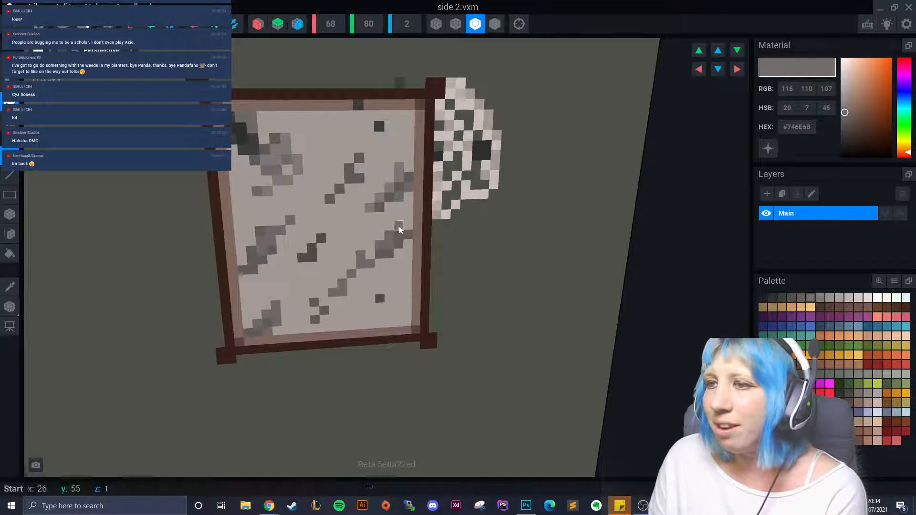
pyautogui.click(338, 178)
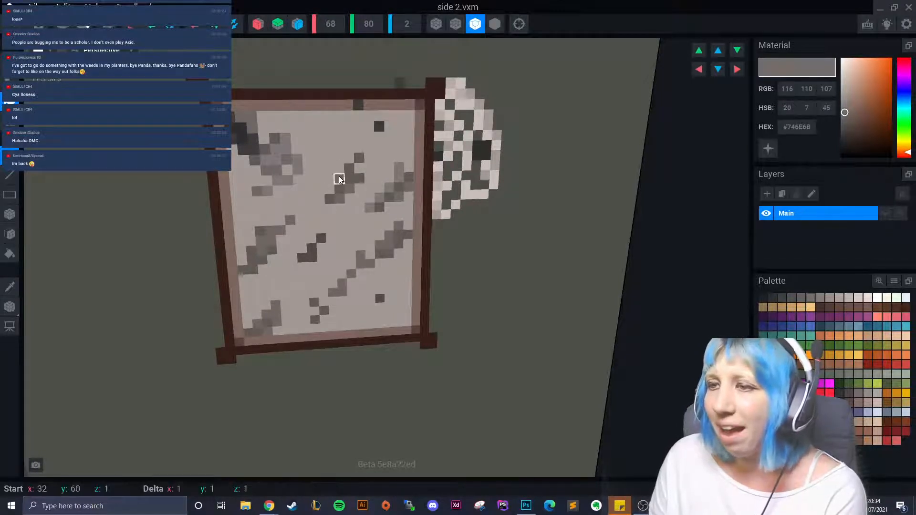
pyautogui.moveTo(278, 248); pyautogui.dragTo(331, 298, button='right')
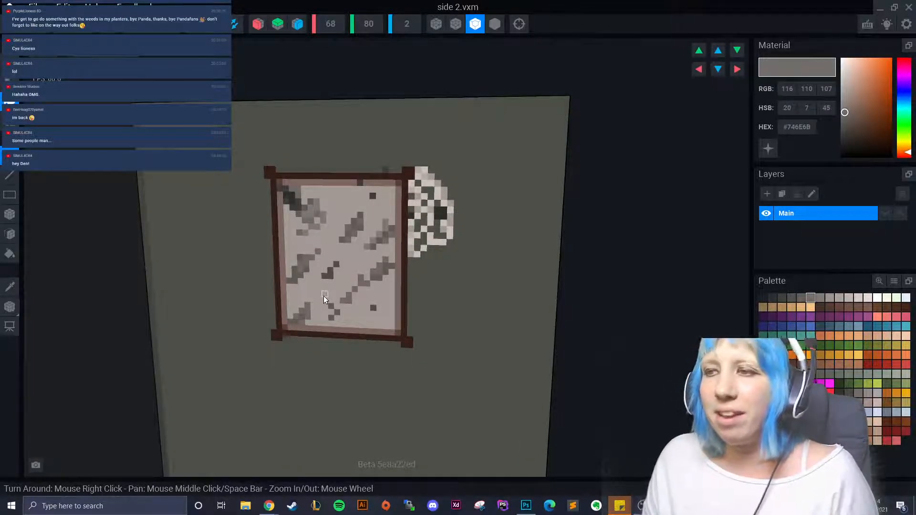
pyautogui.scroll(3, 373, 299)
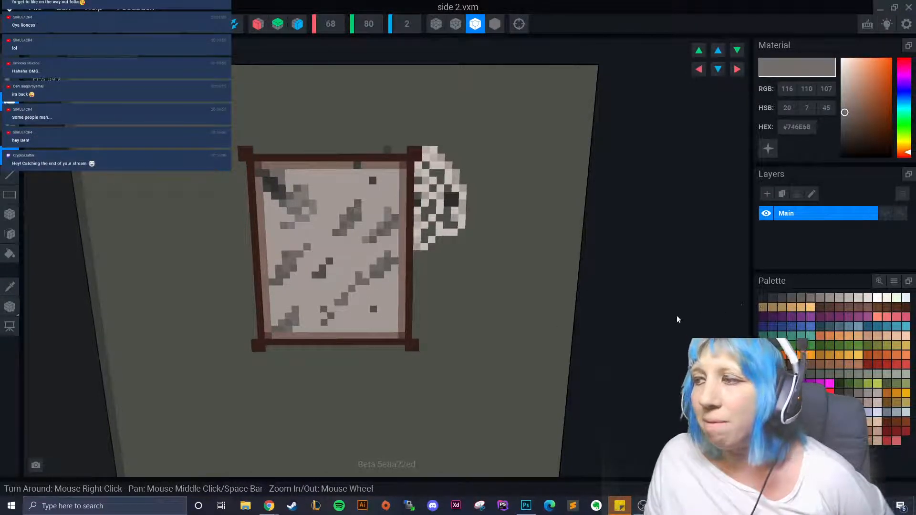
# - Darken the paper's bottom-right corner with #302F2F, #1F1F1F and #423F3E voxels
pyautogui.keyDown('alt'); pyautogui.click(414, 332); pyautogui.keyUp('alt')
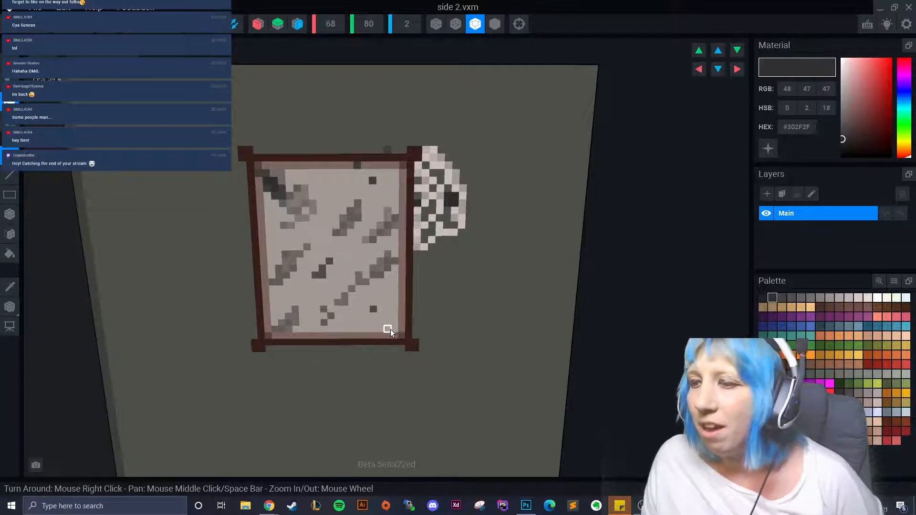
pyautogui.moveTo(390, 329); pyautogui.dragTo(372, 334)
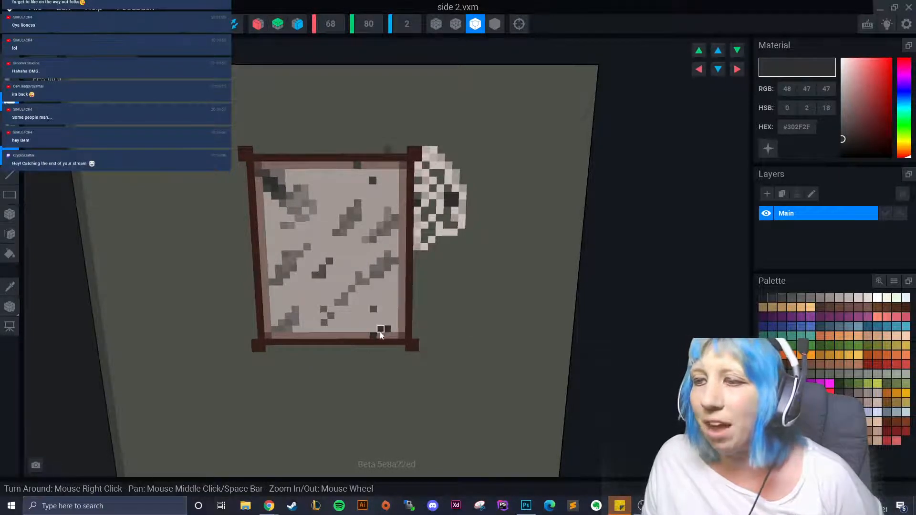
pyautogui.moveTo(391, 323); pyautogui.dragTo(384, 323)
pyautogui.click(762, 298)
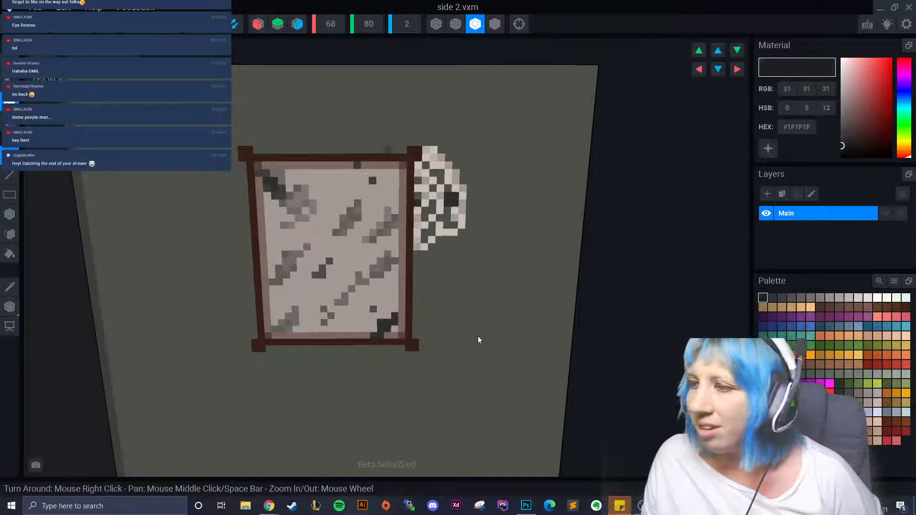
pyautogui.click(382, 331)
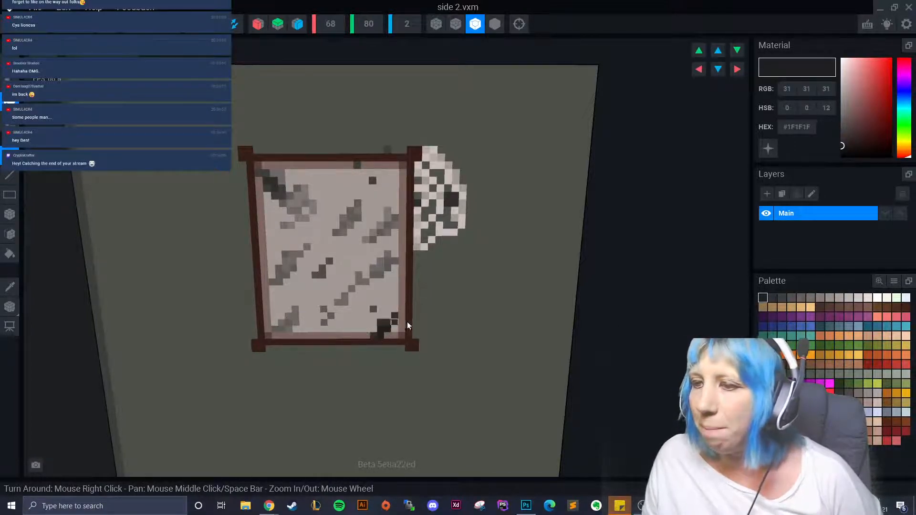
pyautogui.click(781, 298)
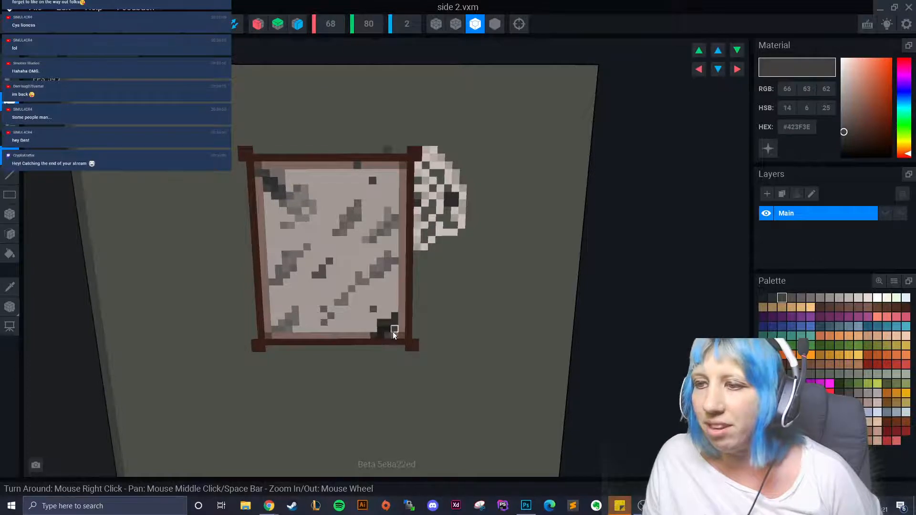
pyautogui.click(367, 331)
pyautogui.click(378, 323)
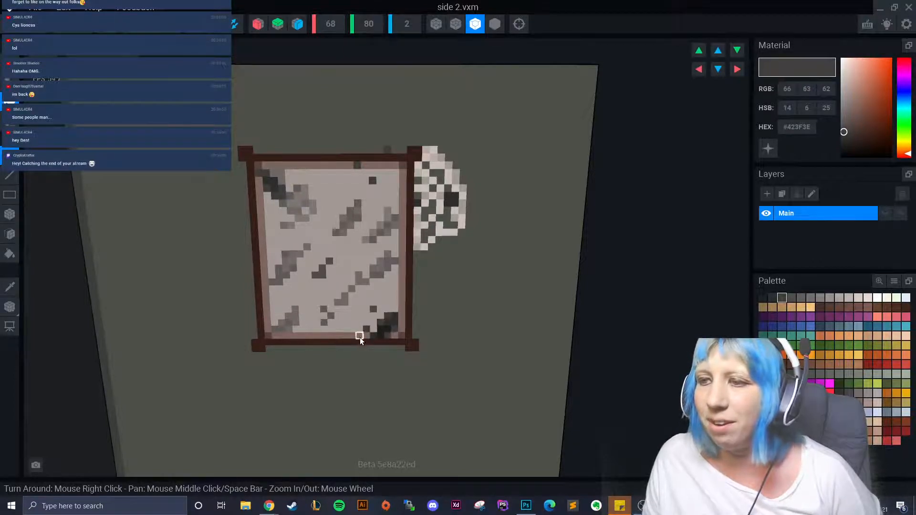
pyautogui.scroll(-5, 331, 339)
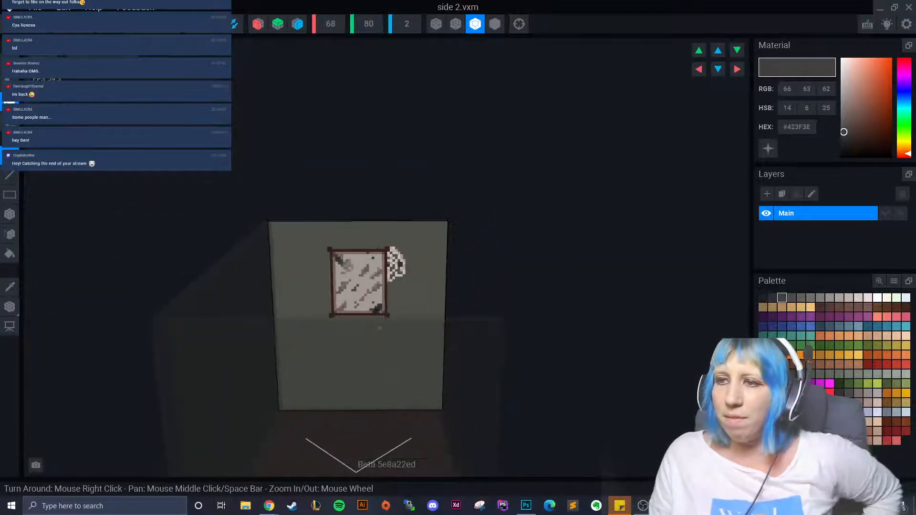
pyautogui.scroll(5, 372, 313)
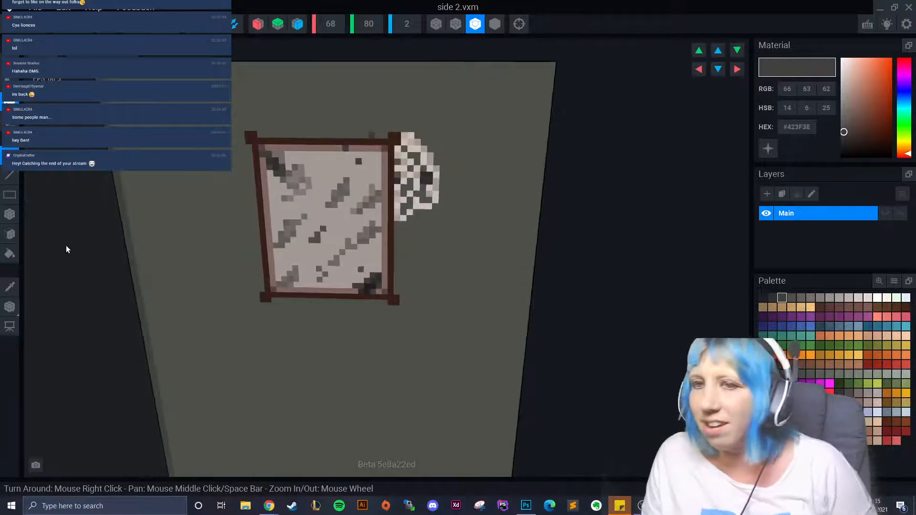
pyautogui.click(9, 286)
# - Sample the paper colour, pick lighter #D4C8C3, and paint light specks plus a short diagonal streak
pyautogui.click(315, 202)
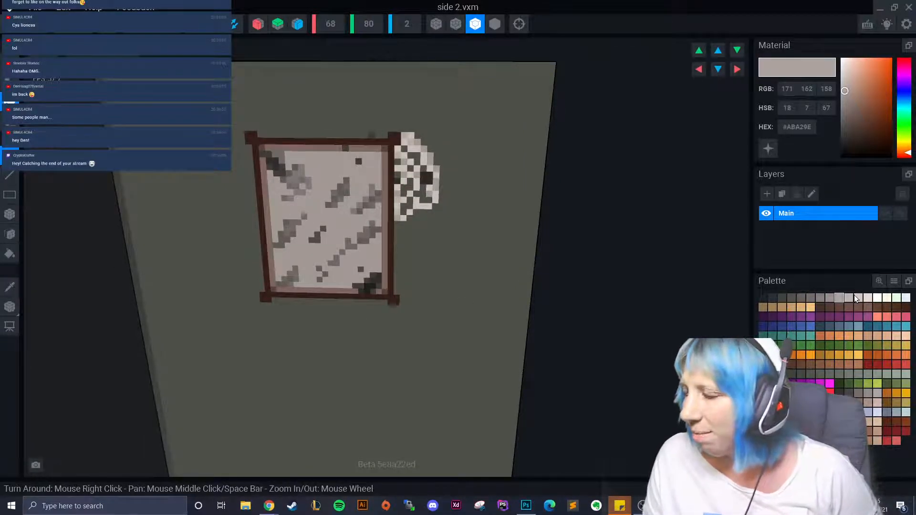
pyautogui.click(856, 297)
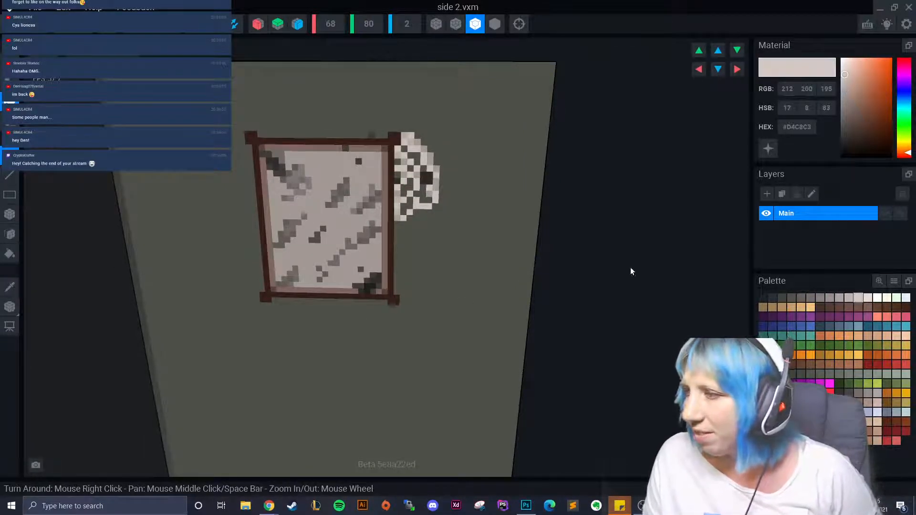
pyautogui.click(327, 174)
pyautogui.click(299, 253)
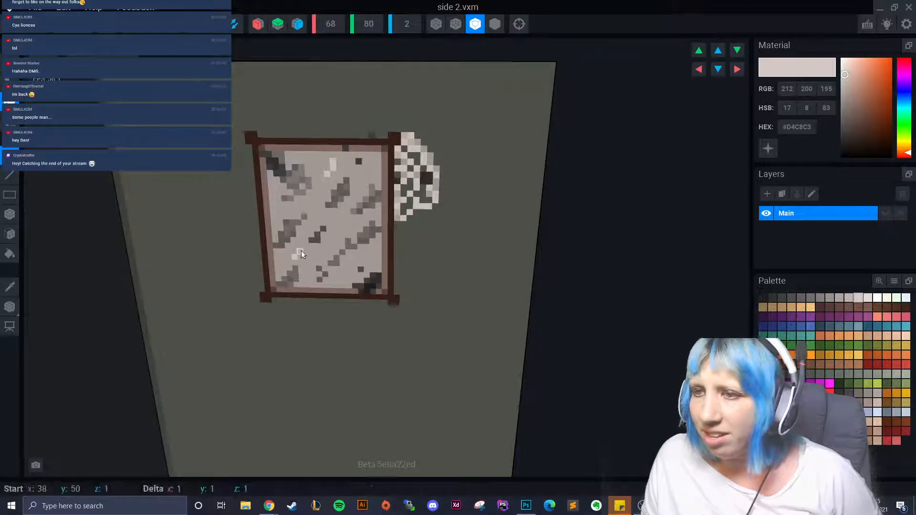
pyautogui.click(347, 224)
pyautogui.click(342, 228)
pyautogui.click(335, 234)
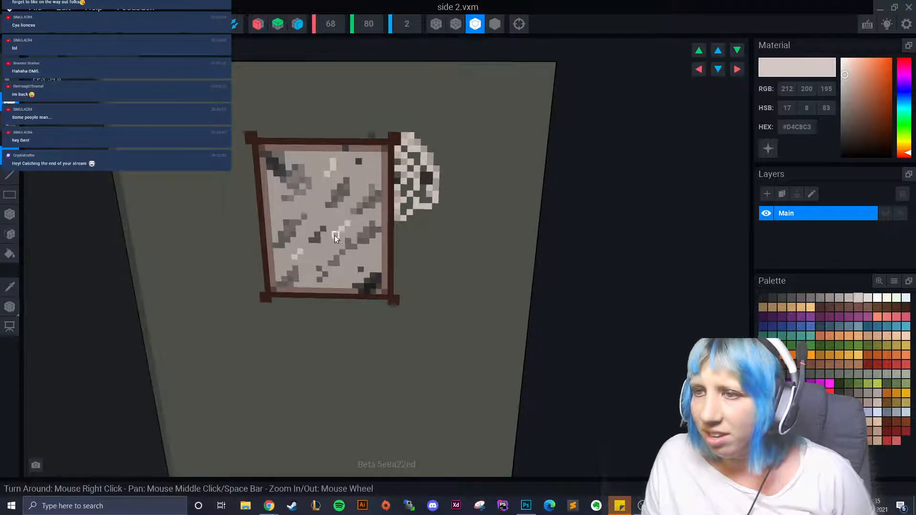
pyautogui.click(368, 255)
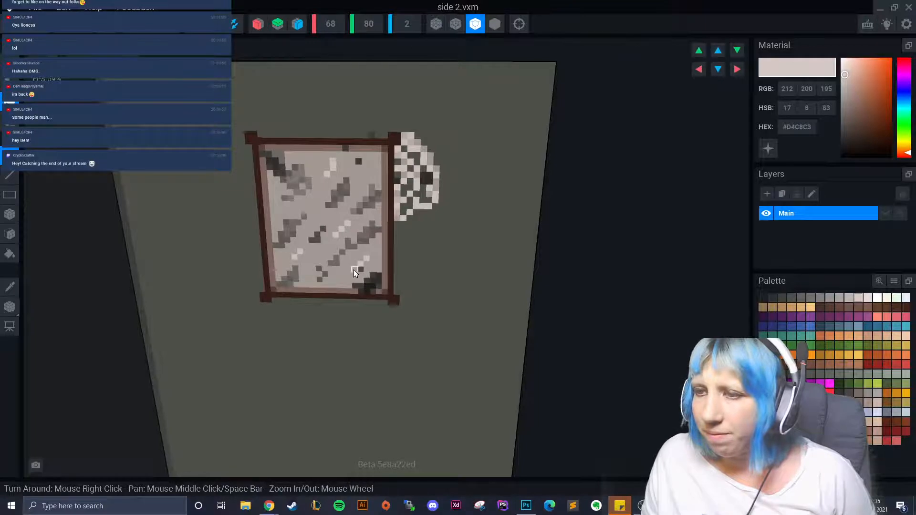
pyautogui.scroll(-3, 317, 296)
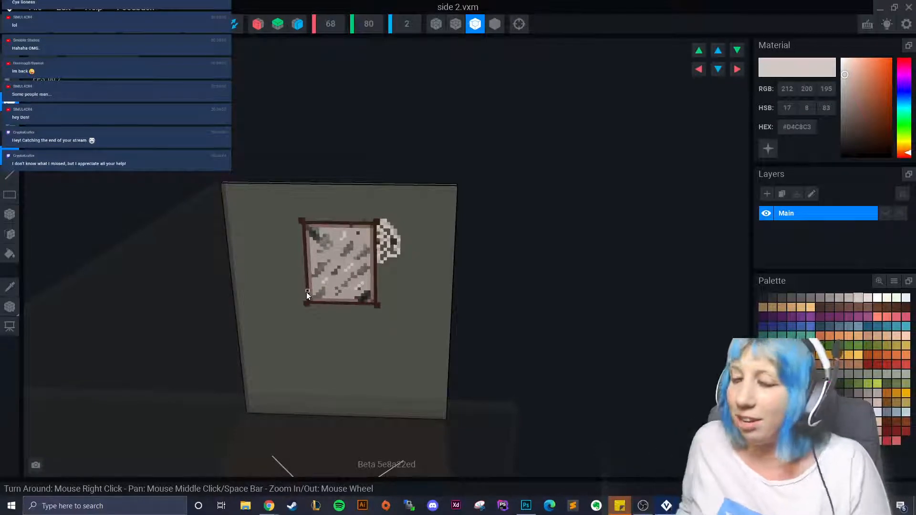
pyautogui.scroll(5, 306, 292)
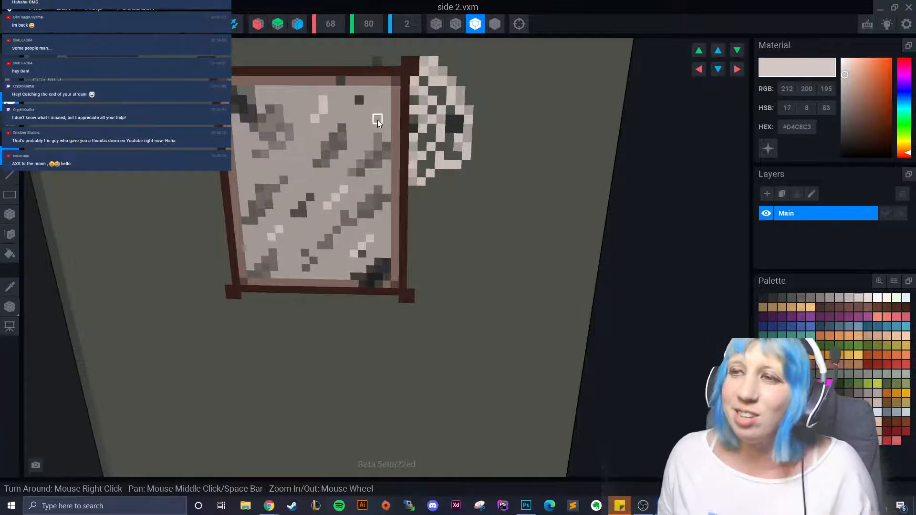
# - Orbit around the side 2 wall and switch the paint colour to #BEB4AF
pyautogui.scroll(-3, 331, 208)
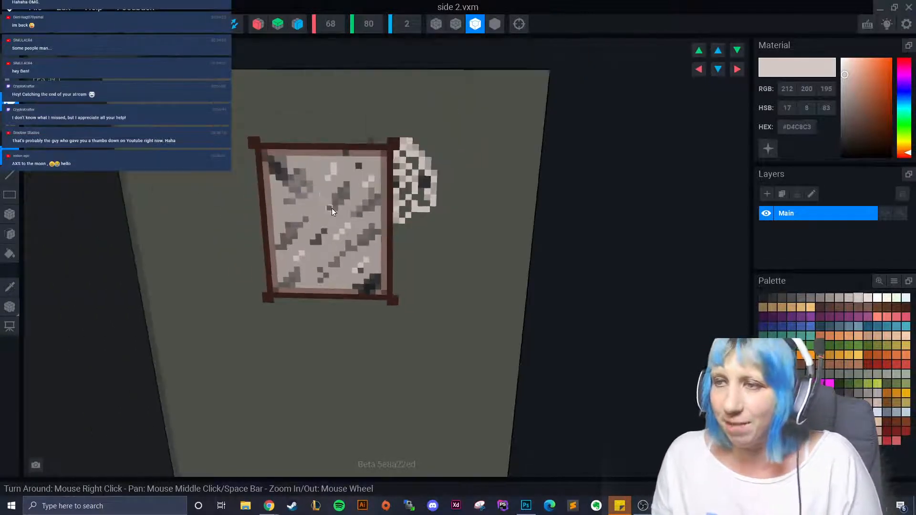
pyautogui.scroll(5, 329, 283)
pyautogui.scroll(-5, 364, 164)
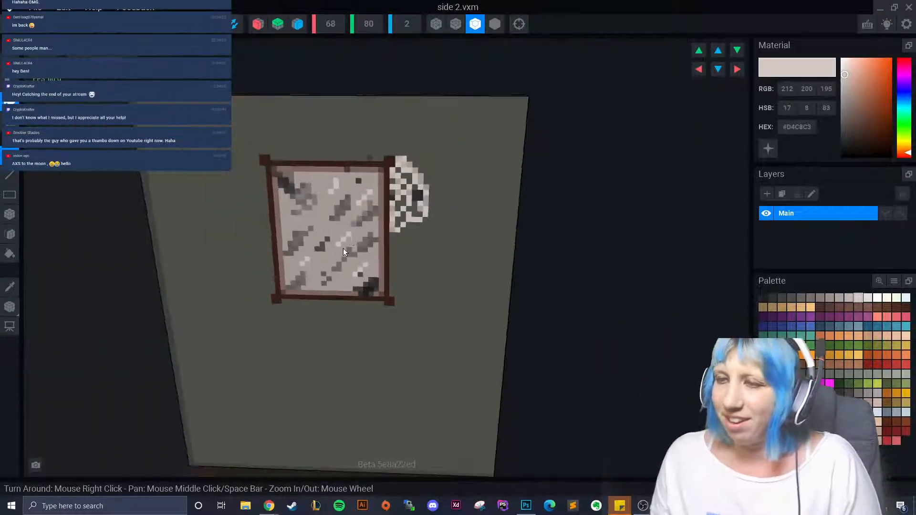
pyautogui.moveTo(342, 248)
pyautogui.mouseDown(button='right')
pyautogui.moveTo(329, 273)
pyautogui.moveTo(347, 270)
pyautogui.mouseUp(button='right')
pyautogui.scroll(3, 347, 270)
pyautogui.keyDown('alt'); pyautogui.click(393, 190); pyautogui.keyUp('alt')
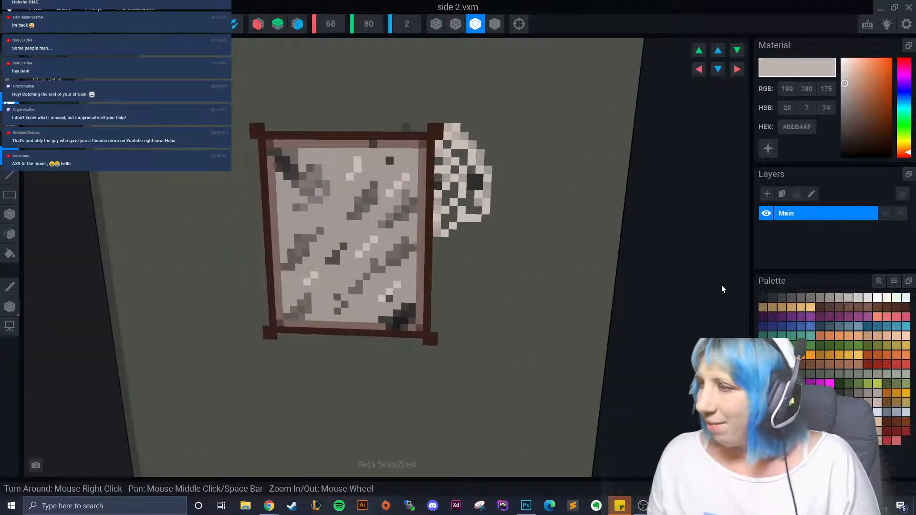
pyautogui.scroll(-5, 373, 286)
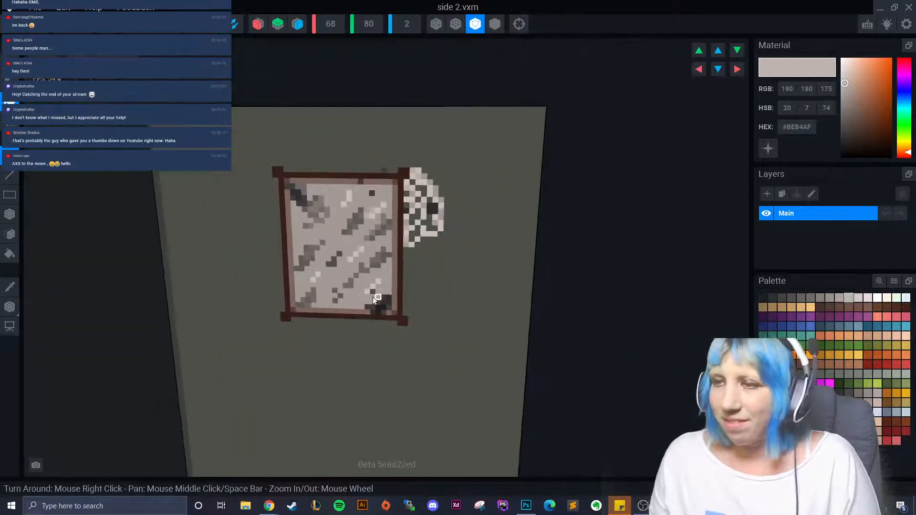
pyautogui.scroll(2, 310, 300)
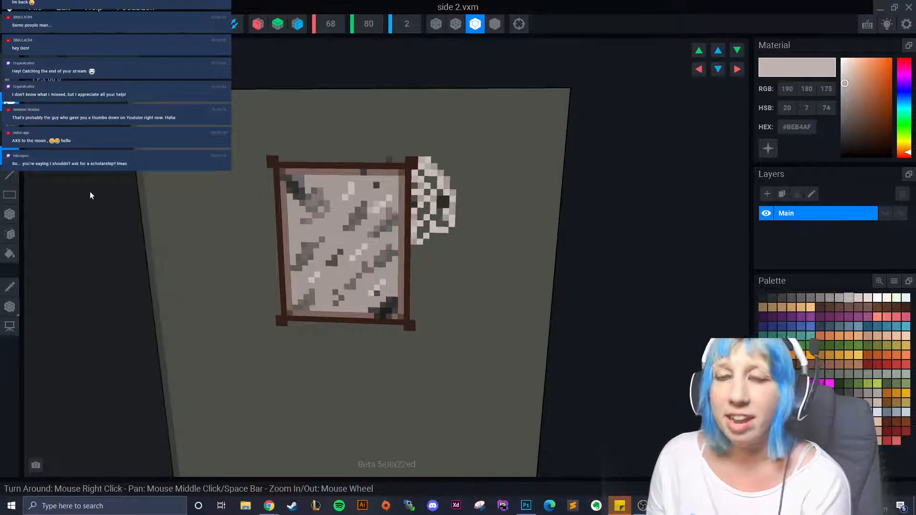
pyautogui.moveTo(107, 248)
pyautogui.mouseDown(button='right')
pyautogui.moveTo(377, 262)
pyautogui.moveTo(334, 275)
pyautogui.mouseUp(button='right')
# - Sample the wall colour and choose the darker #464A44 shade
pyautogui.click(10, 286)
pyautogui.click(210, 197)
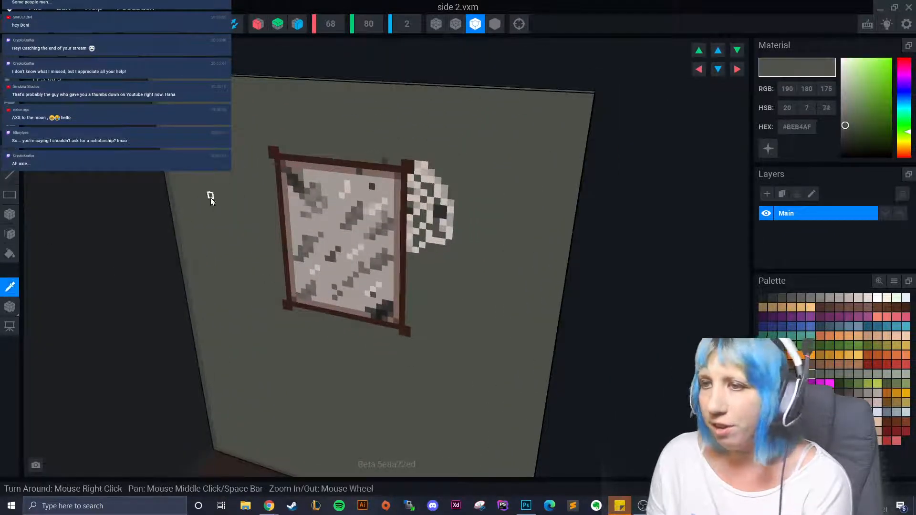
pyautogui.click(801, 370)
pyautogui.moveTo(334, 310); pyautogui.dragTo(259, 305, button='right')
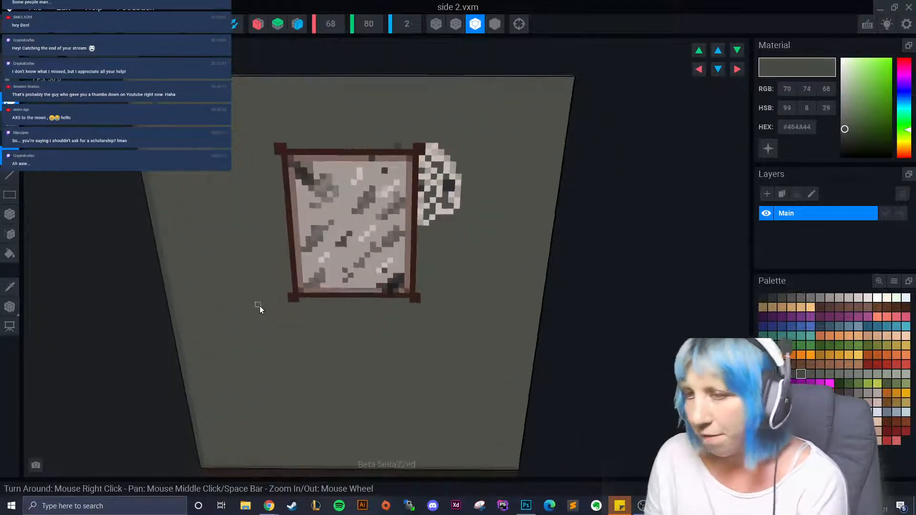
pyautogui.scroll(2, 259, 305)
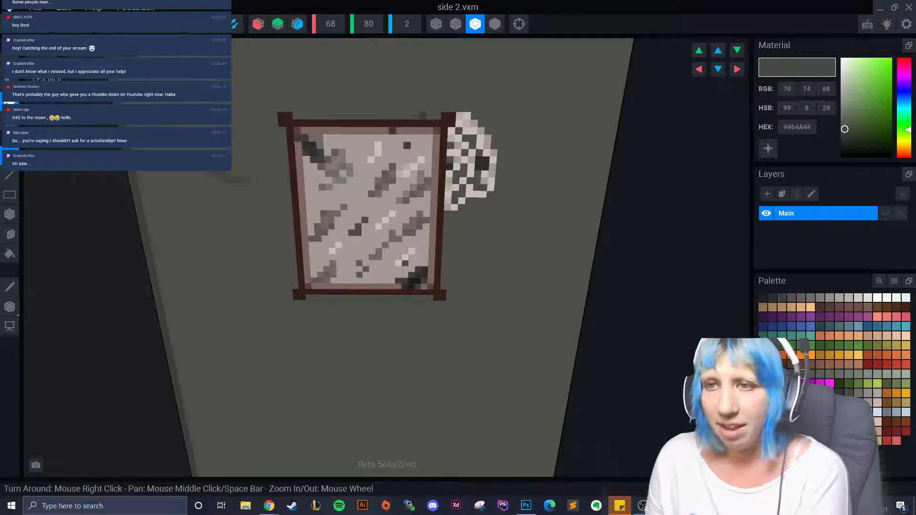
# - With Box Attach, add four darker brick-like blocks across the wall around the picture
pyautogui.press('a')
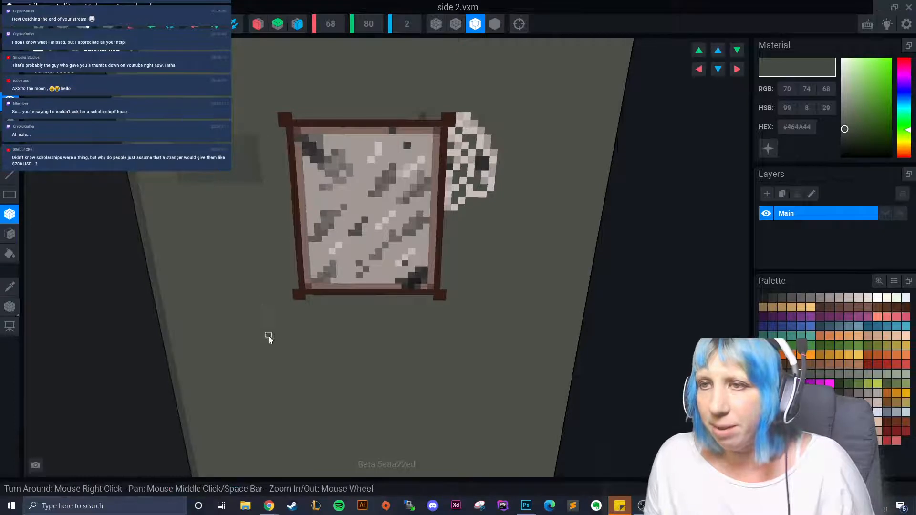
pyautogui.moveTo(265, 337); pyautogui.dragTo(222, 273, button='right')
pyautogui.moveTo(156, 225); pyautogui.dragTo(224, 250)
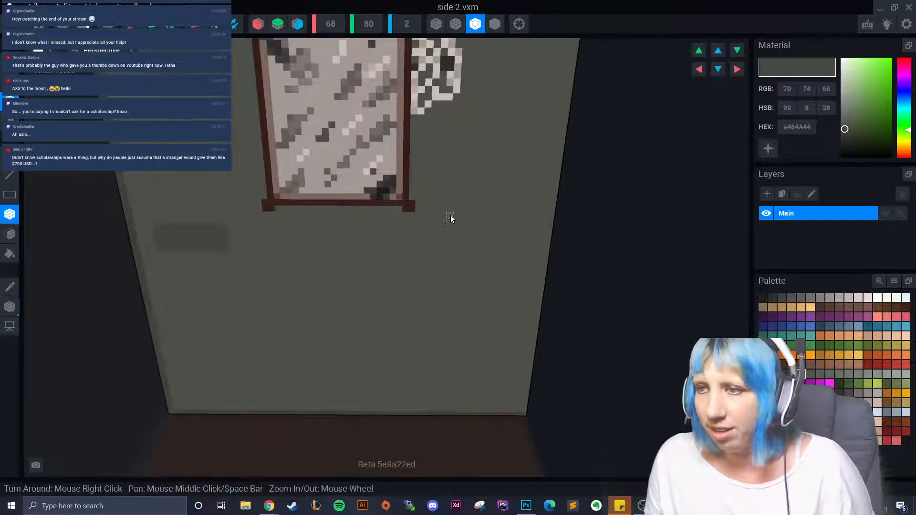
pyautogui.moveTo(195, 330); pyautogui.dragTo(348, 361)
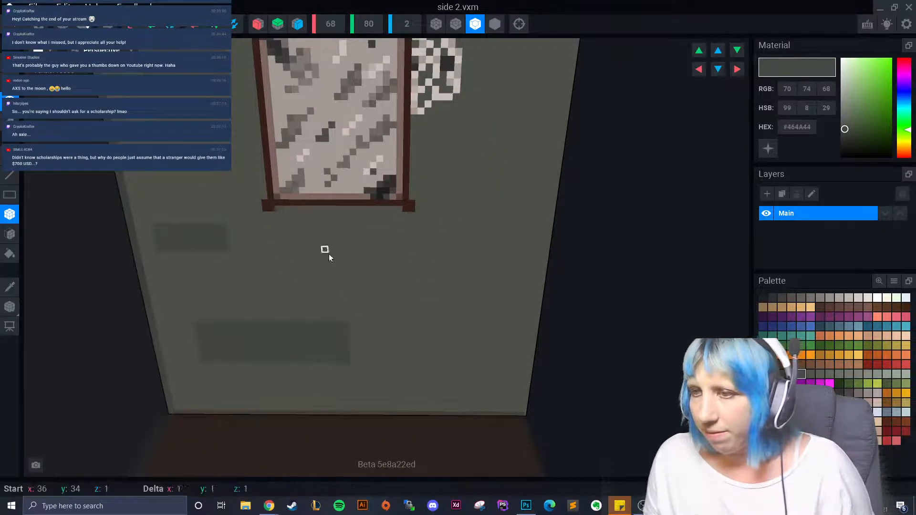
pyautogui.moveTo(322, 251); pyautogui.dragTo(447, 284)
pyautogui.moveTo(478, 199); pyautogui.dragTo(497, 247)
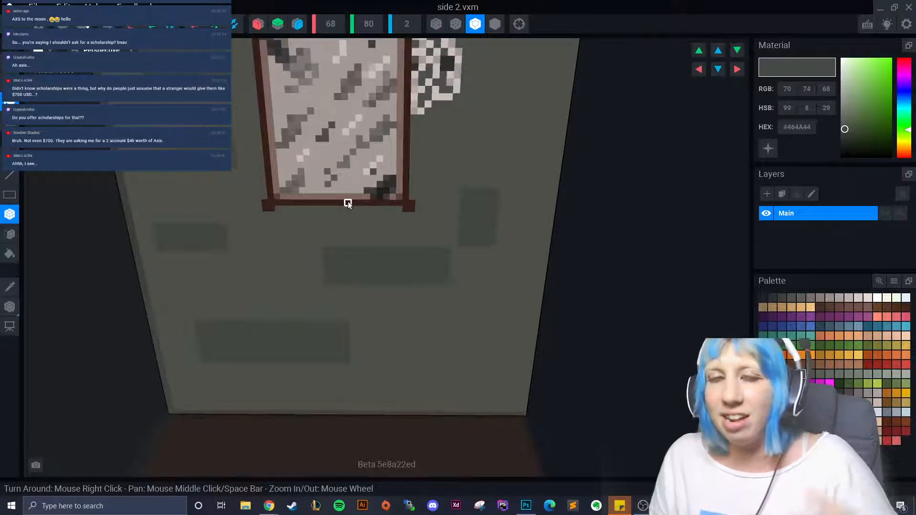
# - Add dark brick blocks across the upper wall: upper right, upper left and above the picture
pyautogui.moveTo(347, 201); pyautogui.dragTo(388, 255, button='right')
pyautogui.moveTo(388, 255); pyautogui.dragTo(386, 202, button='middle')
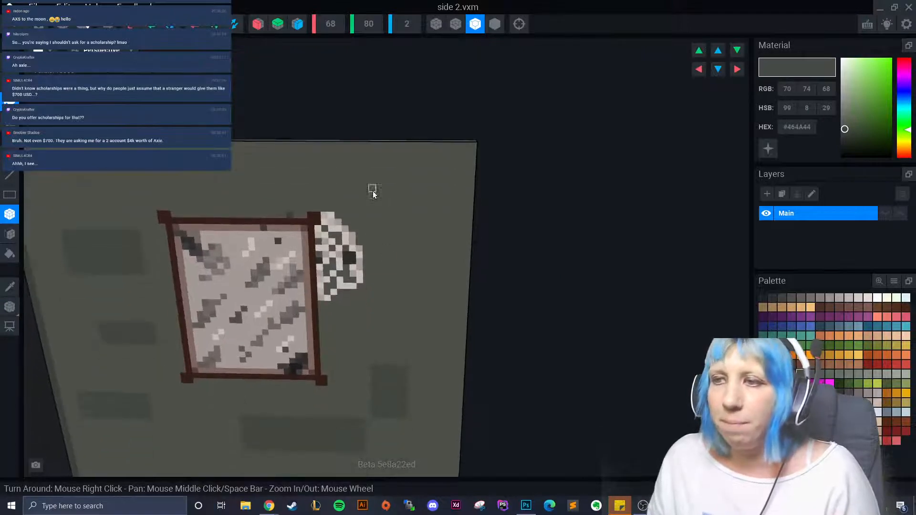
pyautogui.moveTo(338, 174)
pyautogui.mouseDown()
pyautogui.moveTo(410, 210)
pyautogui.moveTo(441, 205)
pyautogui.mouseUp()
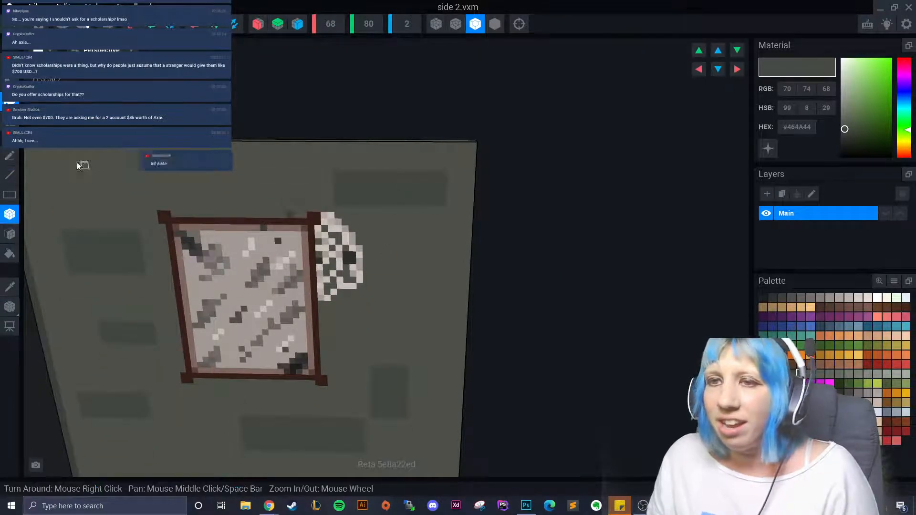
pyautogui.moveTo(80, 165); pyautogui.dragTo(185, 188)
pyautogui.scroll(-3, 239, 214)
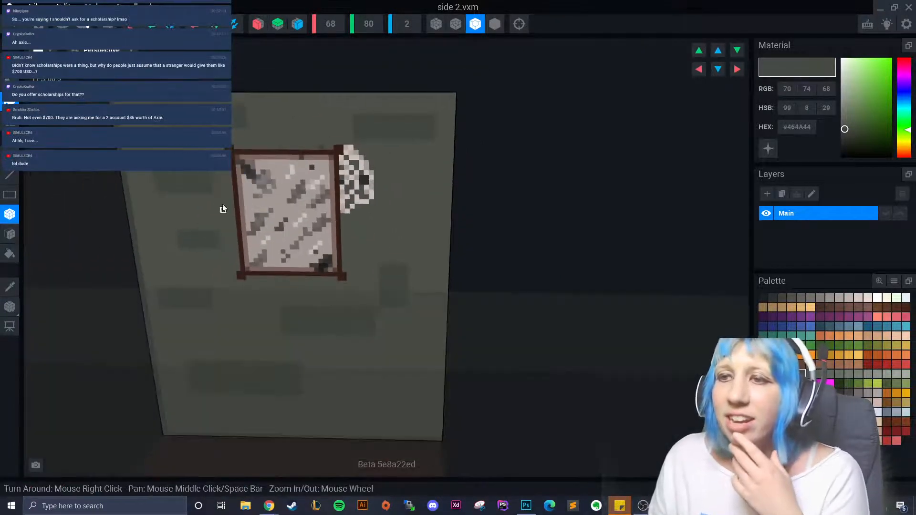
pyautogui.moveTo(284, 108)
pyautogui.mouseDown()
pyautogui.moveTo(285, 126)
pyautogui.moveTo(300, 138)
pyautogui.mouseUp()
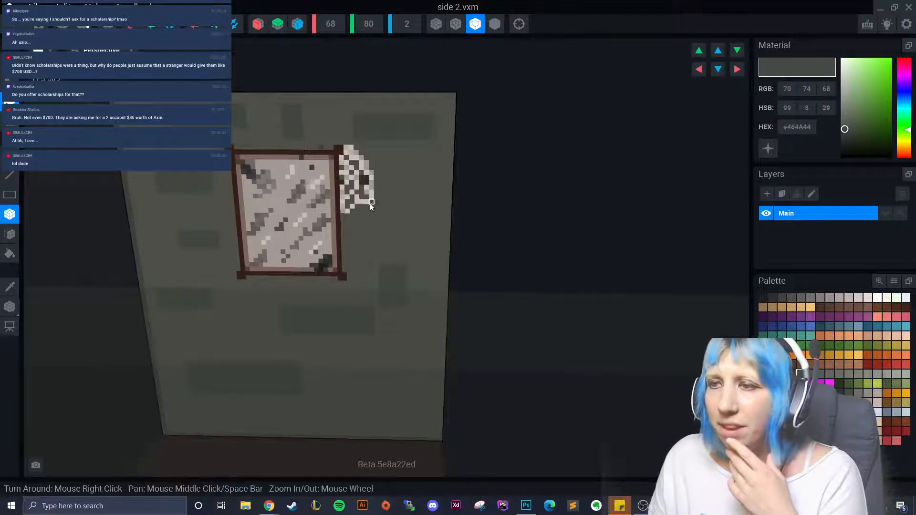
pyautogui.moveTo(370, 203); pyautogui.dragTo(357, 254, button='right')
pyautogui.moveTo(360, 269)
pyautogui.mouseDown()
pyautogui.moveTo(387, 325)
pyautogui.moveTo(382, 311)
pyautogui.mouseUp()
# - Box-attach more dark brick blocks over the rest of the face, down to its bottom edge
pyautogui.moveTo(382, 310)
pyautogui.mouseDown(button='right')
pyautogui.moveTo(339, 290)
pyautogui.moveTo(259, 286)
pyautogui.moveTo(242, 249)
pyautogui.moveTo(248, 261)
pyautogui.moveTo(191, 215)
pyautogui.mouseUp(button='right')
pyautogui.moveTo(128, 176); pyautogui.dragTo(172, 222)
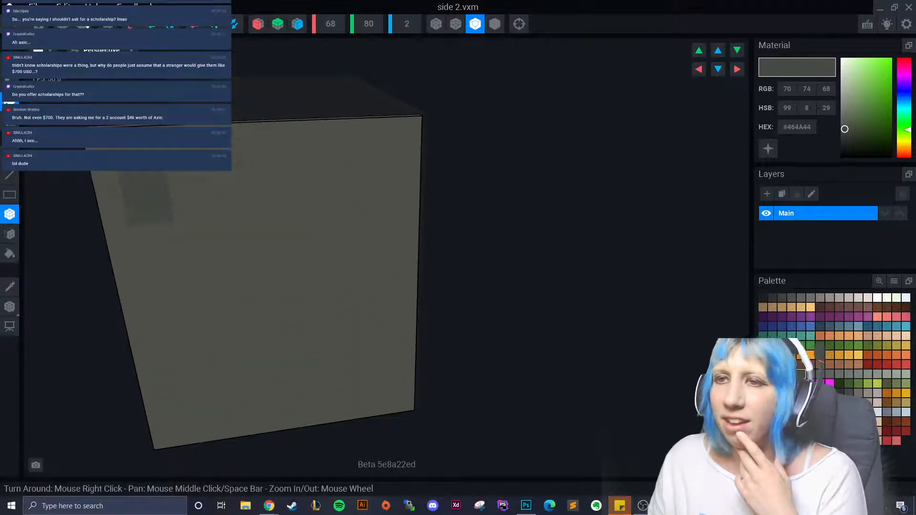
pyautogui.moveTo(210, 141); pyautogui.dragTo(335, 176)
pyautogui.moveTo(314, 206); pyautogui.dragTo(397, 232)
pyautogui.moveTo(165, 257); pyautogui.dragTo(249, 290)
pyautogui.moveTo(314, 289); pyautogui.dragTo(379, 312)
pyautogui.moveTo(207, 345); pyautogui.dragTo(371, 386)
pyautogui.moveTo(172, 410); pyautogui.dragTo(215, 418)
pyautogui.moveTo(156, 348)
pyautogui.mouseDown()
pyautogui.moveTo(150, 330)
pyautogui.moveTo(168, 355)
pyautogui.mouseUp()
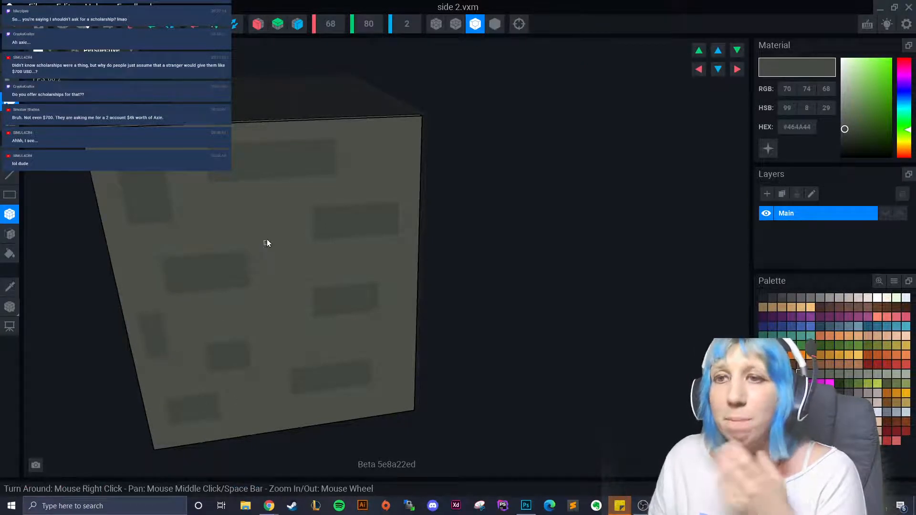
pyautogui.moveTo(267, 243)
pyautogui.mouseDown()
pyautogui.moveTo(279, 237)
pyautogui.moveTo(289, 247)
pyautogui.moveTo(280, 247)
pyautogui.mouseUp()
pyautogui.moveTo(279, 247); pyautogui.dragTo(378, 330, button='right')
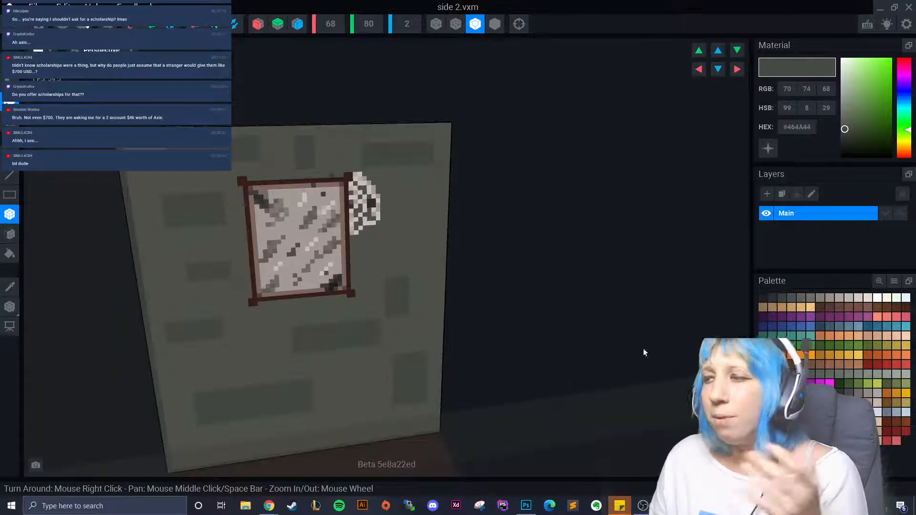
# - Switch to the #575C55 grey and draw a lighter row of blocks near the wall's bottom
pyautogui.click(820, 373)
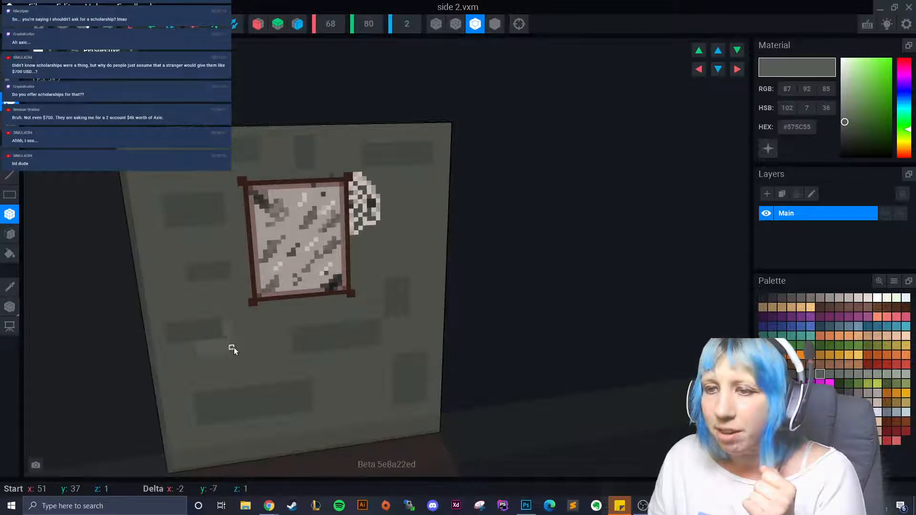
pyautogui.moveTo(293, 376); pyautogui.dragTo(262, 362, button='right')
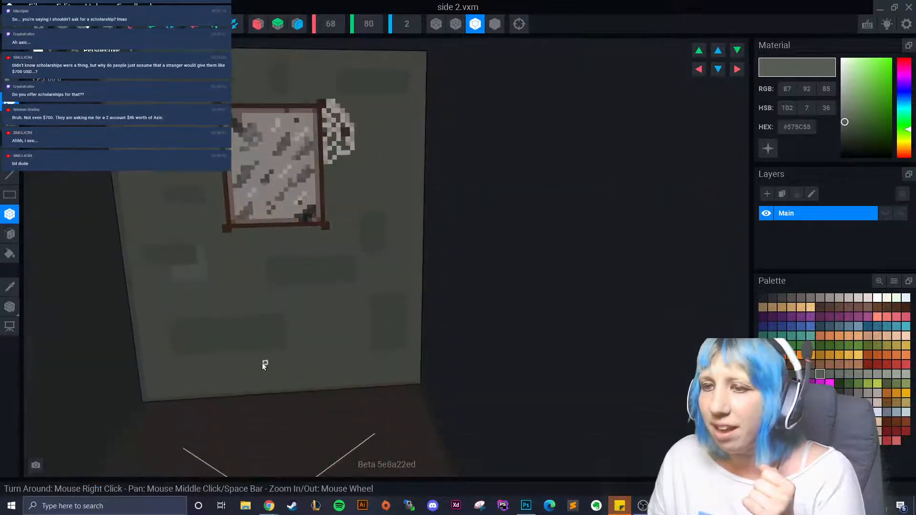
pyautogui.moveTo(201, 356)
pyautogui.mouseDown()
pyautogui.moveTo(302, 368)
pyautogui.moveTo(222, 354)
pyautogui.moveTo(292, 347)
pyautogui.moveTo(306, 369)
pyautogui.mouseUp()
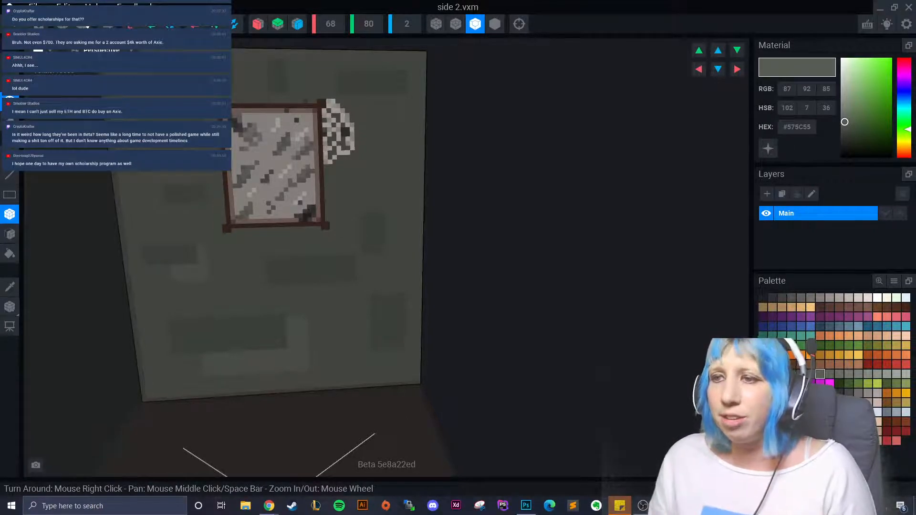
# - Pick the wall's light grey with the Picker and paint the first light strip along a brick
pyautogui.scroll(2, 213, 339)
pyautogui.click(17, 285)
pyautogui.click(300, 302)
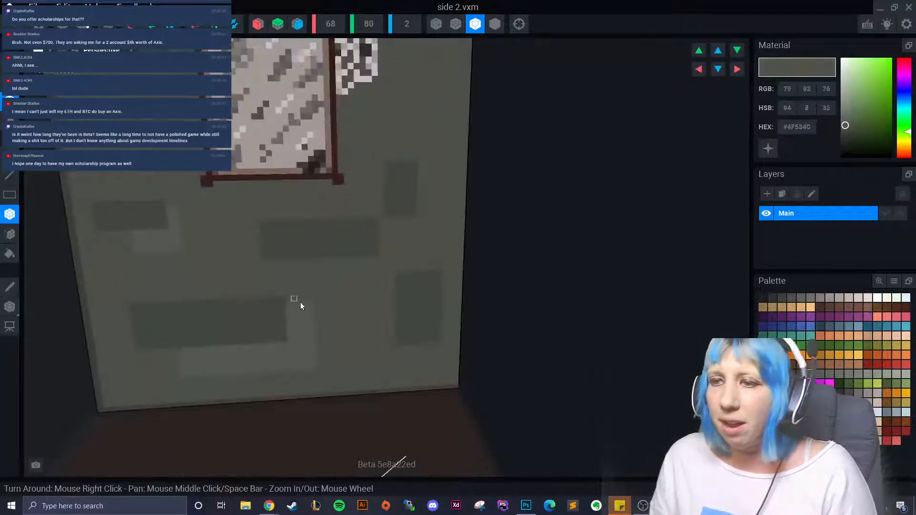
pyautogui.moveTo(291, 308); pyautogui.dragTo(310, 308)
pyautogui.click(10, 286)
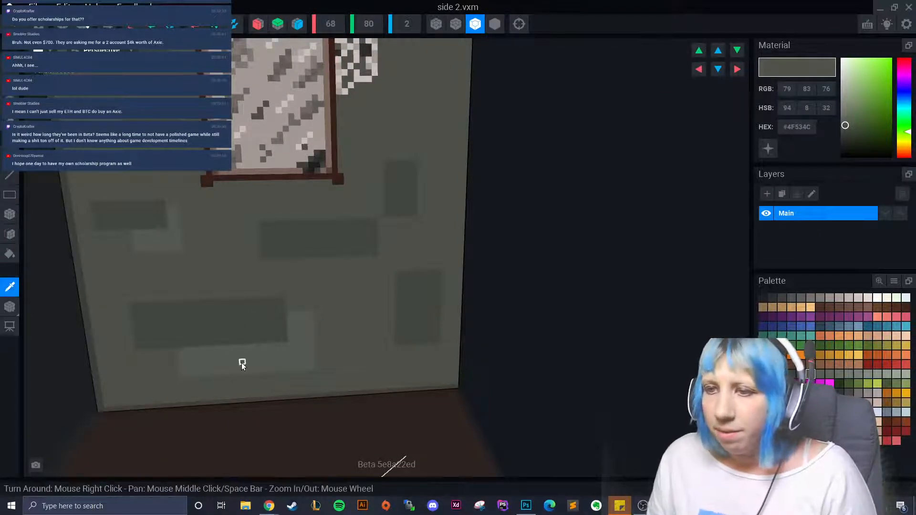
pyautogui.click(311, 262)
pyautogui.moveTo(311, 261); pyautogui.dragTo(378, 268)
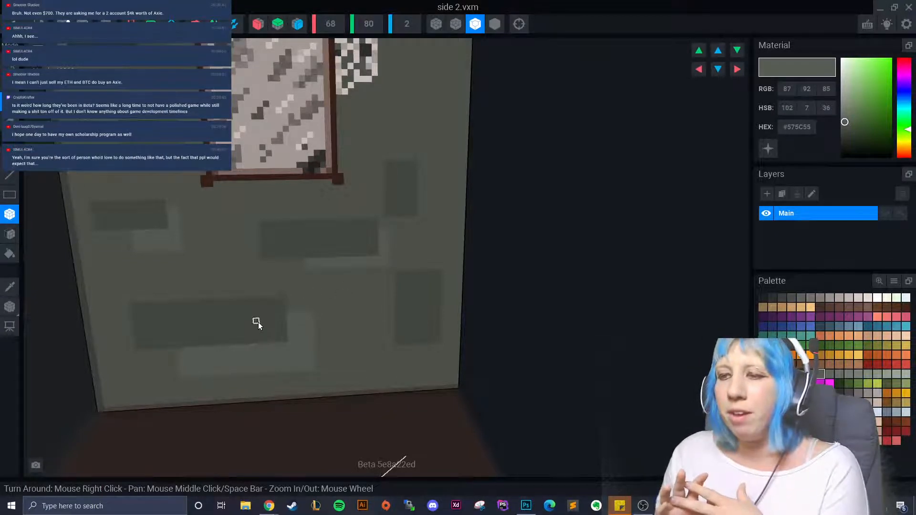
pyautogui.click(182, 350)
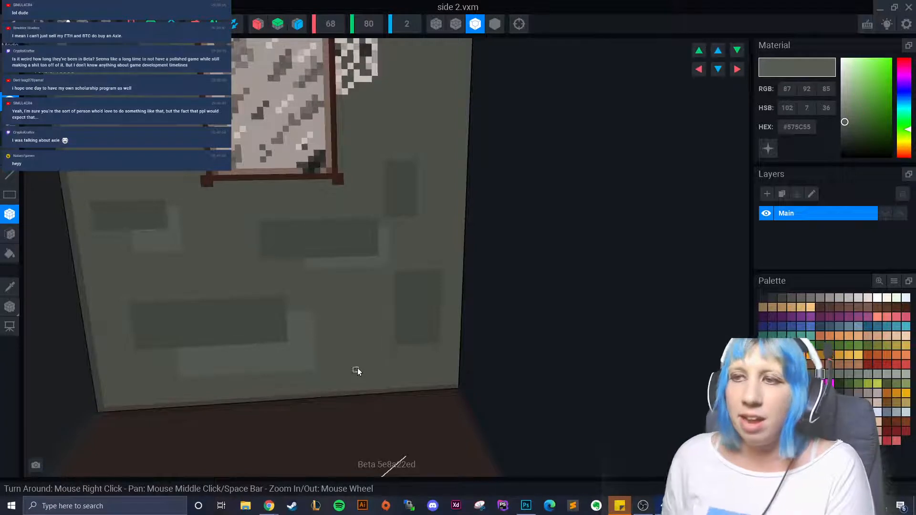
# - Paint light strips under and right of the dark bricks around the picture frame
pyautogui.moveTo(391, 342); pyautogui.dragTo(367, 340, button='right')
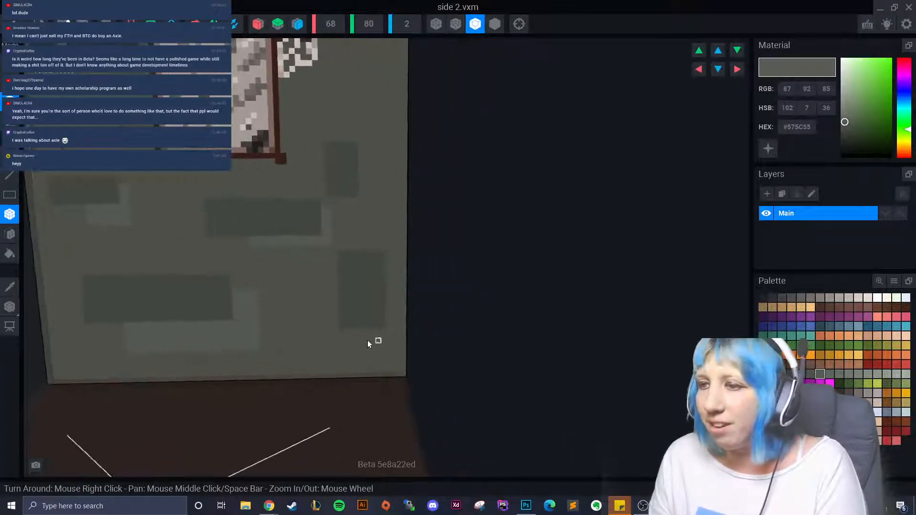
pyautogui.moveTo(362, 332); pyautogui.dragTo(390, 341)
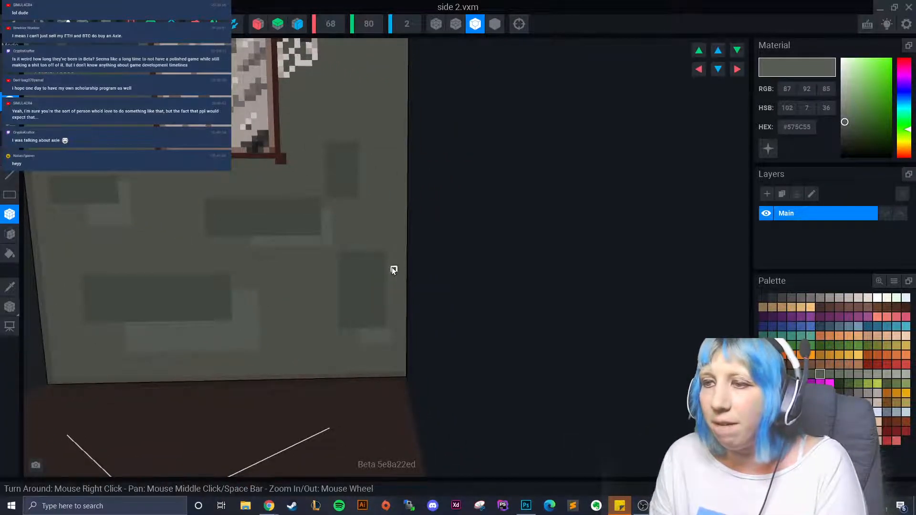
pyautogui.moveTo(391, 265); pyautogui.dragTo(394, 340)
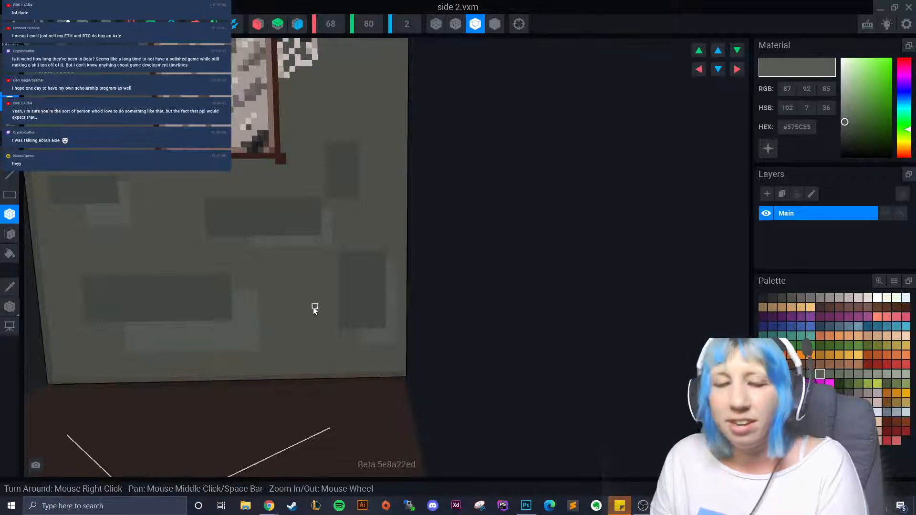
pyautogui.moveTo(315, 307); pyautogui.dragTo(190, 278, button='right')
pyautogui.moveTo(135, 230)
pyautogui.mouseDown()
pyautogui.moveTo(162, 232)
pyautogui.moveTo(164, 216)
pyautogui.moveTo(164, 234)
pyautogui.mouseUp()
pyautogui.moveTo(122, 139); pyautogui.dragTo(146, 200, button='middle')
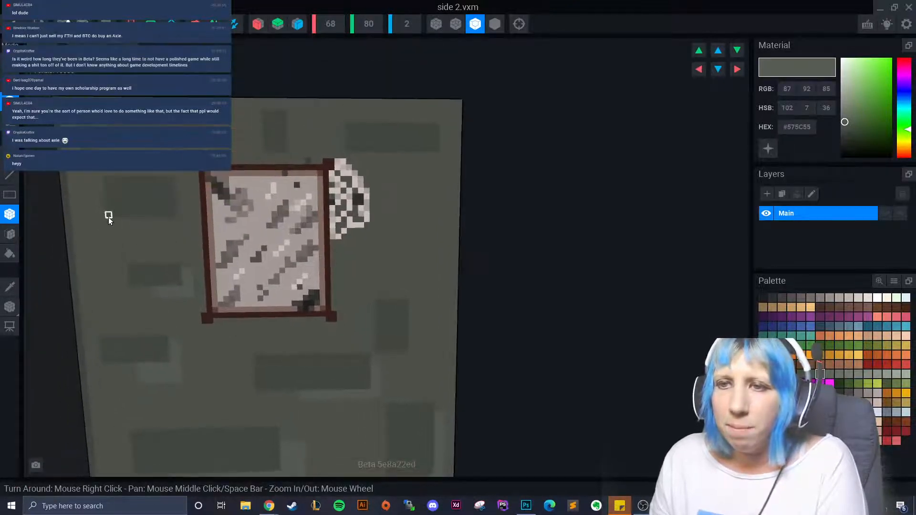
pyautogui.moveTo(108, 217); pyautogui.dragTo(174, 224)
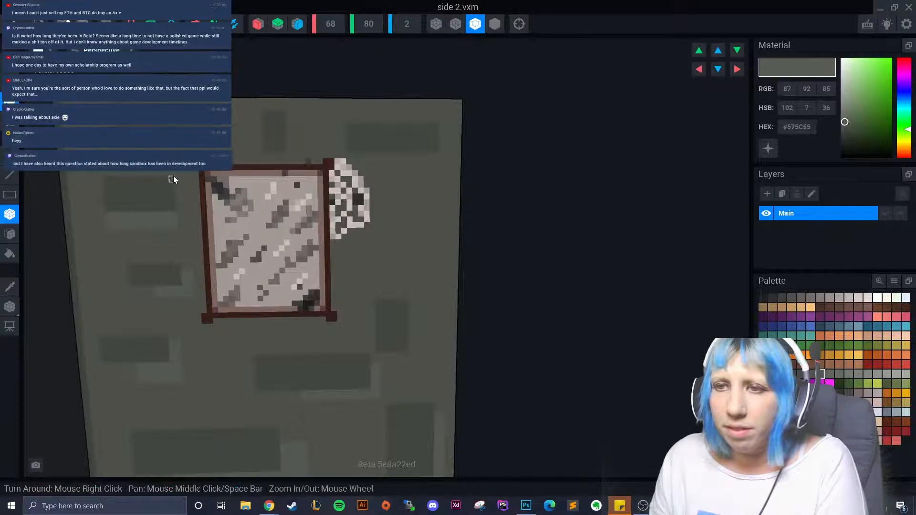
pyautogui.moveTo(174, 179); pyautogui.dragTo(190, 229)
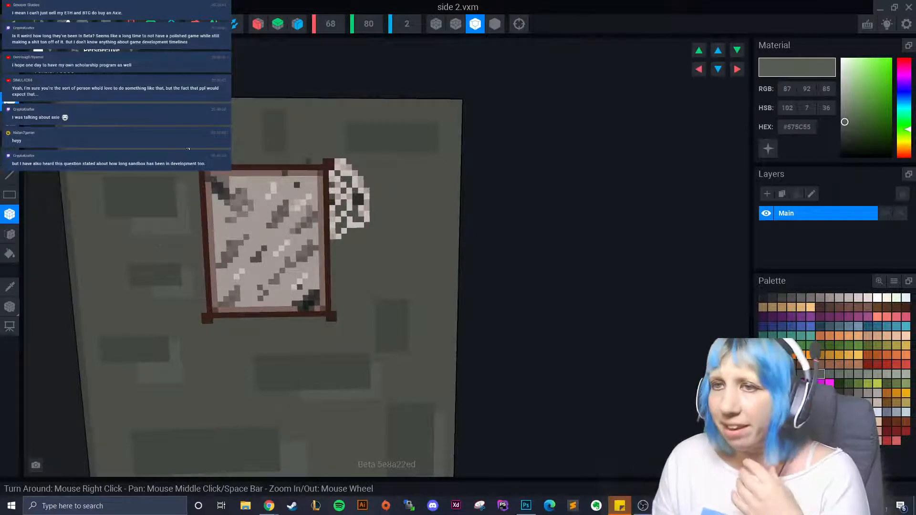
pyautogui.moveTo(188, 147); pyautogui.dragTo(230, 148)
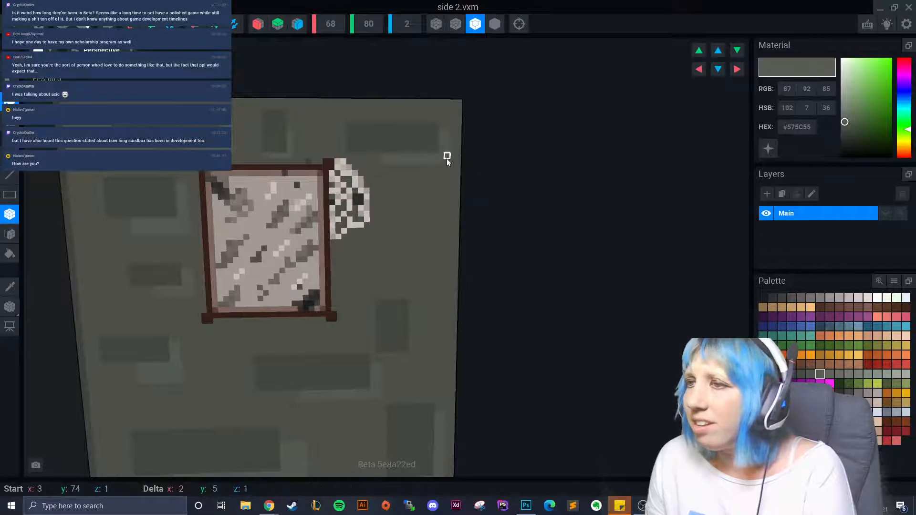
# - On the wall's back face, paint light strips below and right of the upper and lower dark bricks
pyautogui.moveTo(409, 216); pyautogui.dragTo(435, 211, button='right')
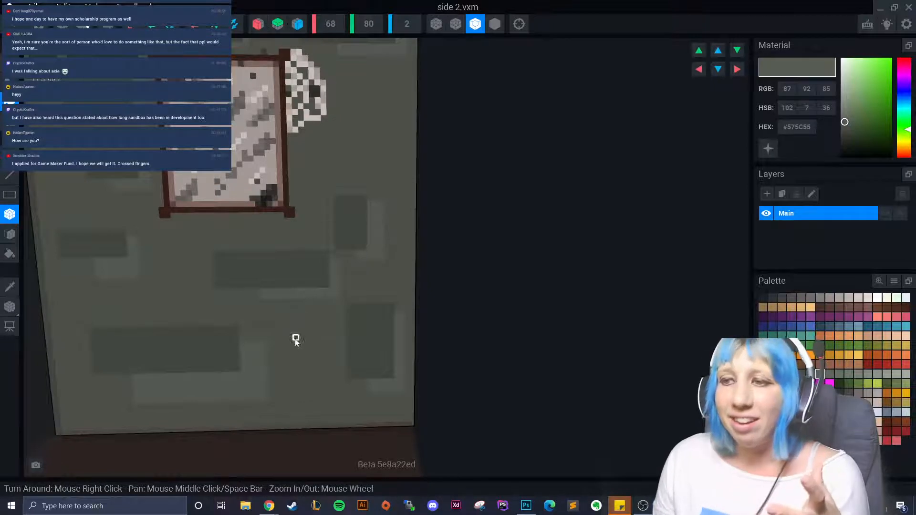
pyautogui.moveTo(297, 337); pyautogui.dragTo(289, 282, button='right')
pyautogui.moveTo(245, 209); pyautogui.dragTo(322, 219)
pyautogui.moveTo(319, 171); pyautogui.dragTo(328, 226)
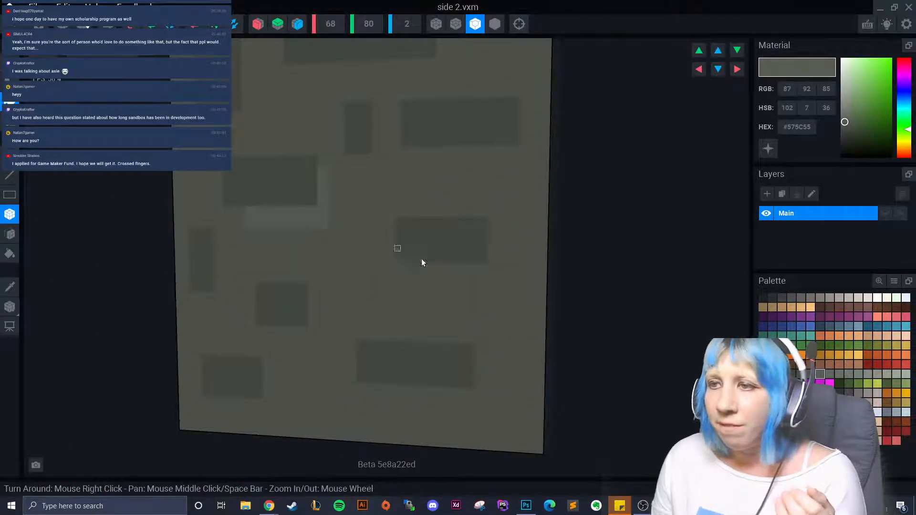
pyautogui.moveTo(398, 269)
pyautogui.mouseDown()
pyautogui.moveTo(451, 279)
pyautogui.moveTo(488, 274)
pyautogui.mouseUp()
pyautogui.moveTo(492, 233); pyautogui.dragTo(496, 271)
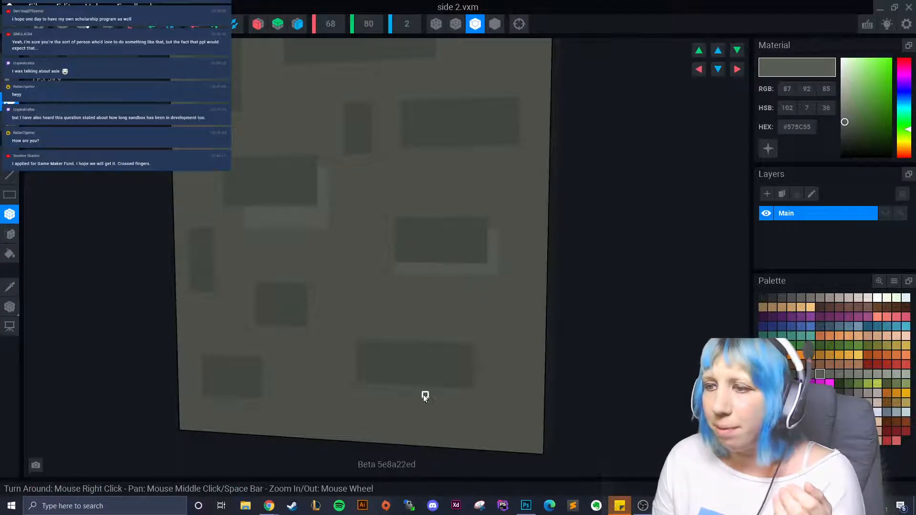
pyautogui.moveTo(403, 388)
pyautogui.mouseDown()
pyautogui.moveTo(468, 399)
pyautogui.moveTo(481, 370)
pyautogui.moveTo(481, 401)
pyautogui.mouseUp()
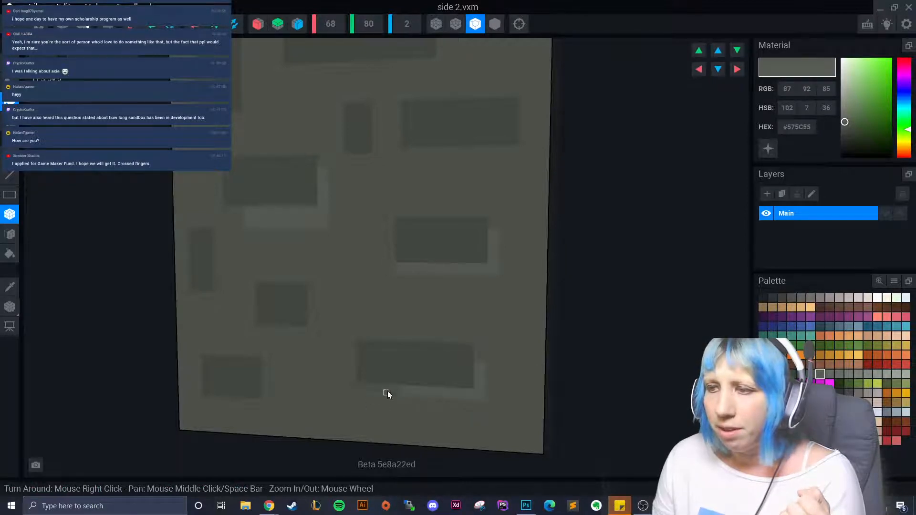
pyautogui.moveTo(388, 385); pyautogui.dragTo(399, 394)
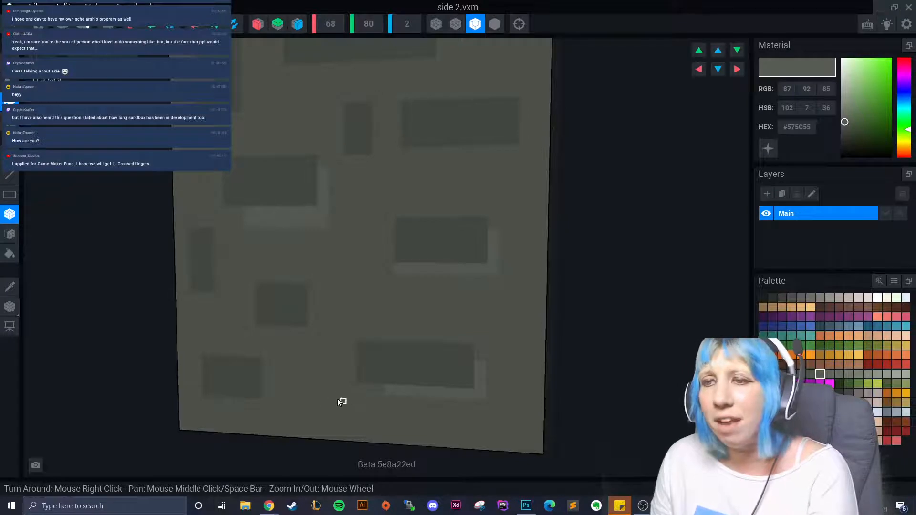
# - Add light edging below and right of the lower-left, middle and left dark bricks
pyautogui.moveTo(255, 400); pyautogui.dragTo(266, 397, button='right')
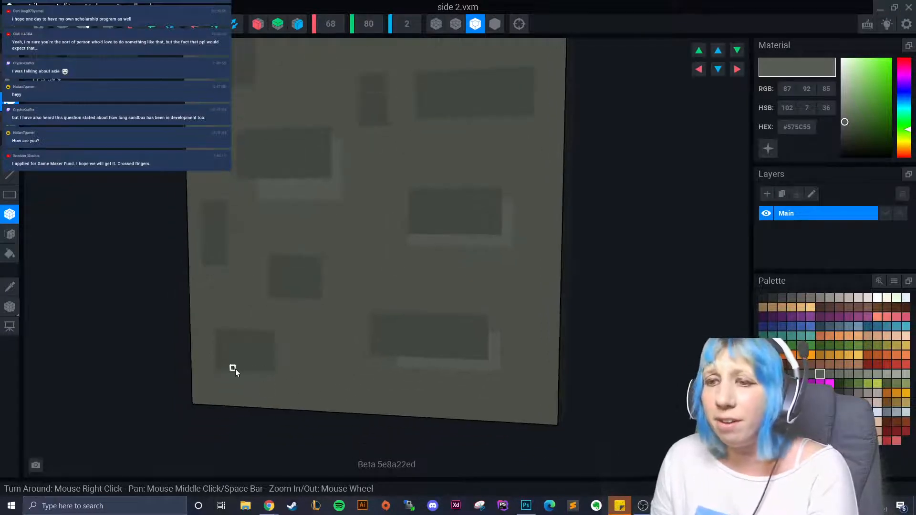
pyautogui.moveTo(236, 371); pyautogui.dragTo(276, 382)
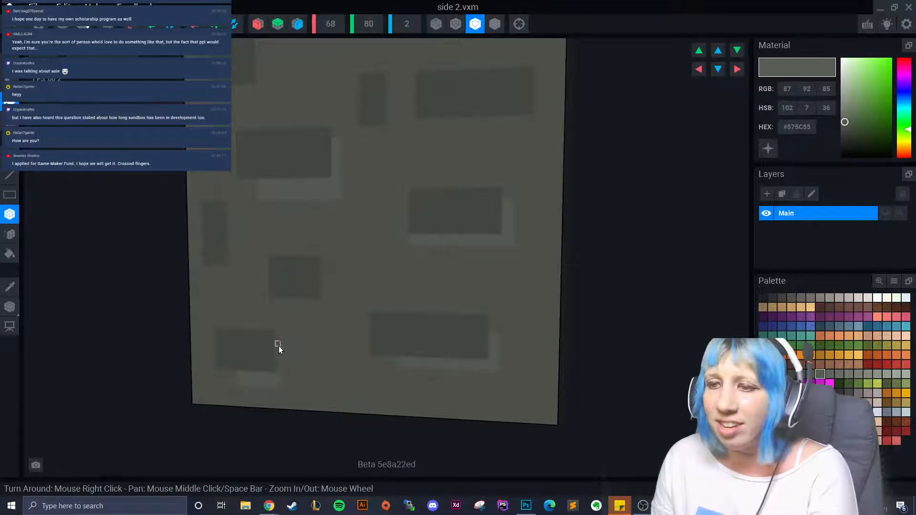
pyautogui.moveTo(278, 346); pyautogui.dragTo(283, 384)
pyautogui.moveTo(295, 303); pyautogui.dragTo(323, 307)
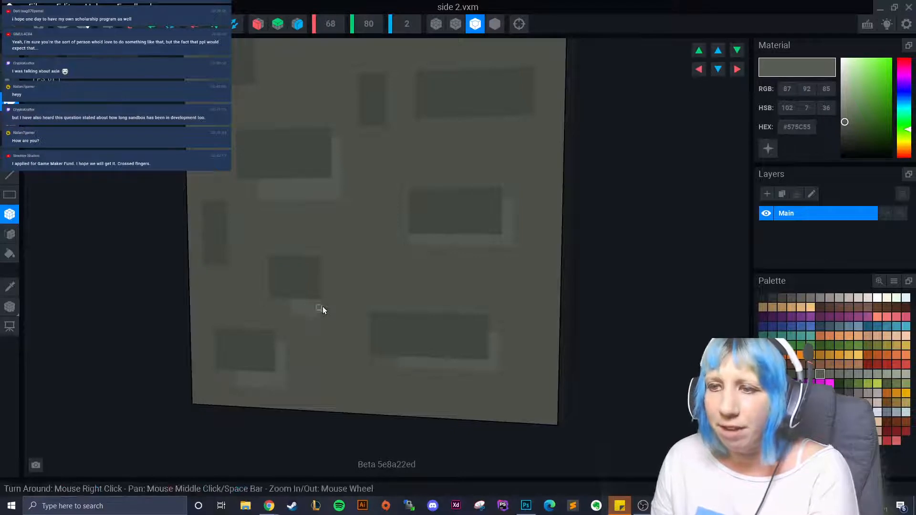
pyautogui.moveTo(326, 272); pyautogui.dragTo(334, 314)
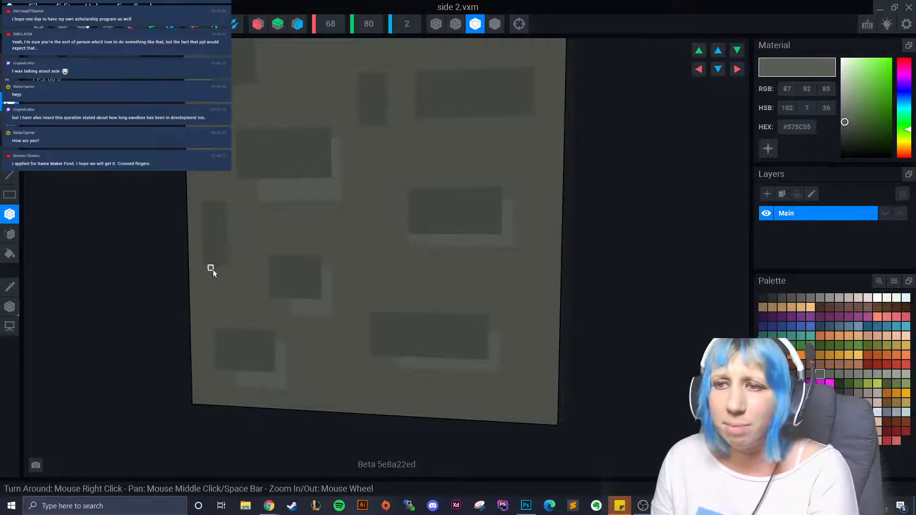
pyautogui.moveTo(213, 270); pyautogui.dragTo(230, 273)
pyautogui.moveTo(237, 233); pyautogui.dragTo(241, 281)
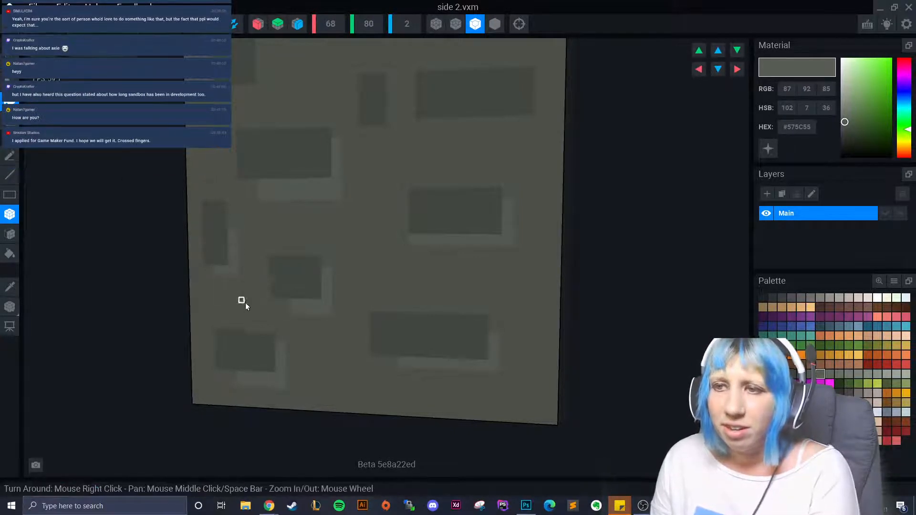
pyautogui.moveTo(245, 302); pyautogui.dragTo(407, 226, button='right')
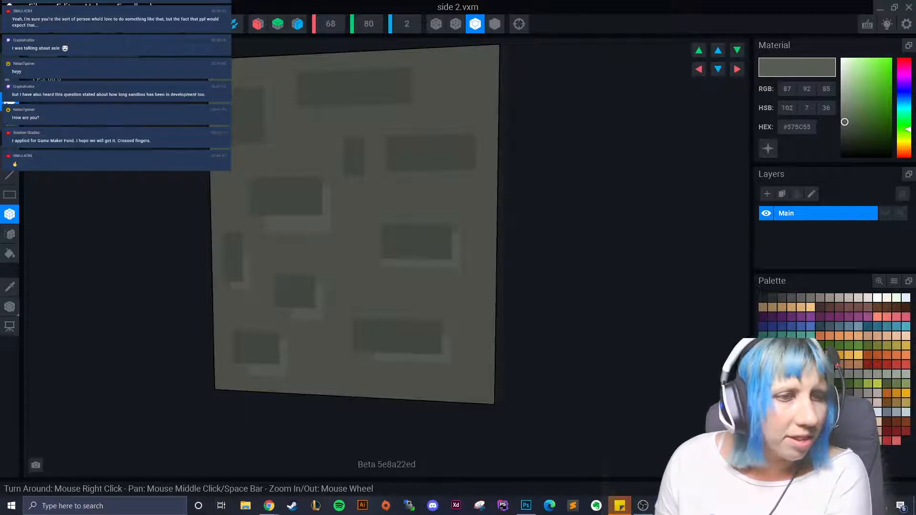
# - Edge the upper and top dark bricks with light strips, redoing the overhanging top strip
pyautogui.moveTo(242, 149); pyautogui.dragTo(262, 102)
pyautogui.moveTo(266, 142); pyautogui.dragTo(282, 151)
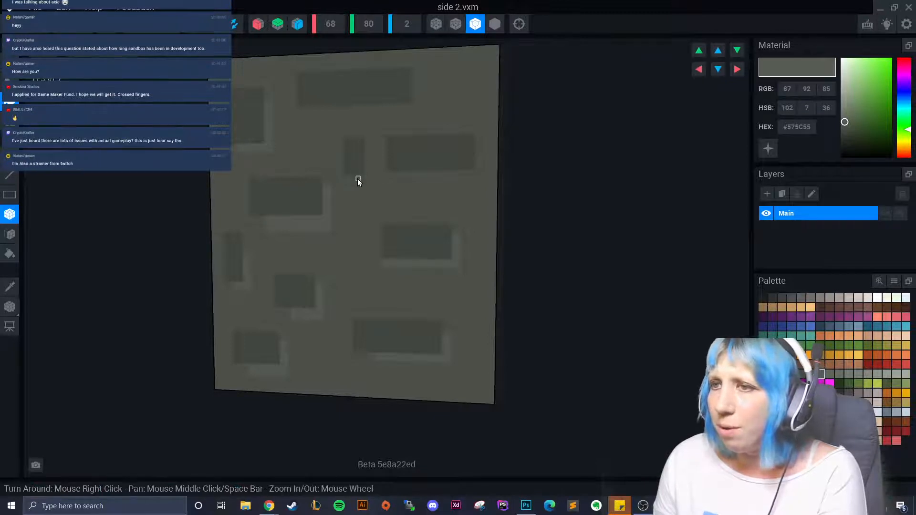
pyautogui.moveTo(358, 180)
pyautogui.mouseDown()
pyautogui.moveTo(364, 145)
pyautogui.moveTo(367, 184)
pyautogui.mouseUp()
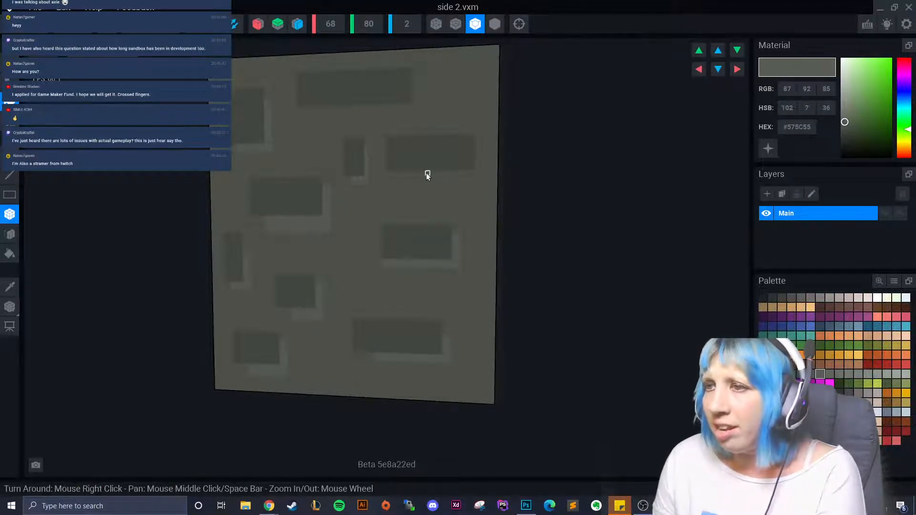
pyautogui.moveTo(427, 175); pyautogui.dragTo(476, 179)
pyautogui.moveTo(479, 142); pyautogui.dragTo(482, 182)
pyautogui.moveTo(446, 178); pyautogui.dragTo(401, 182)
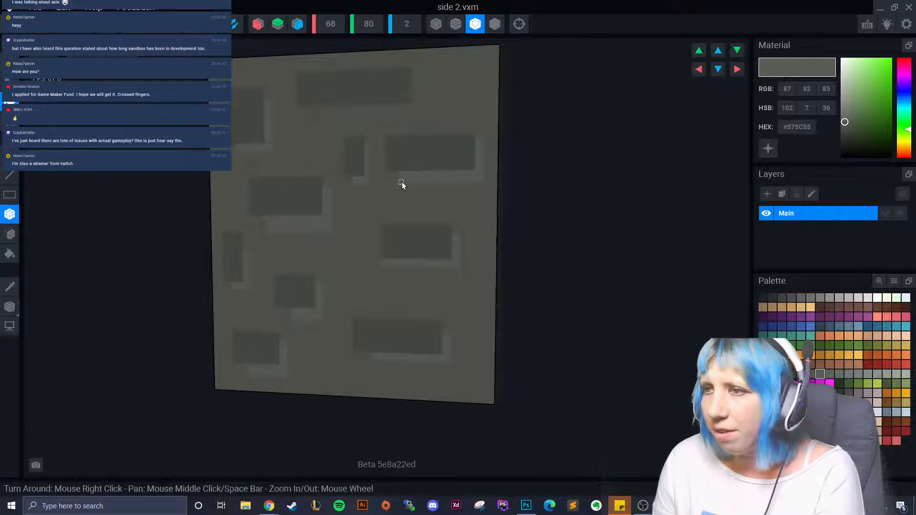
pyautogui.moveTo(347, 109); pyautogui.dragTo(411, 102)
pyautogui.hotkey('ctrl', 'z')
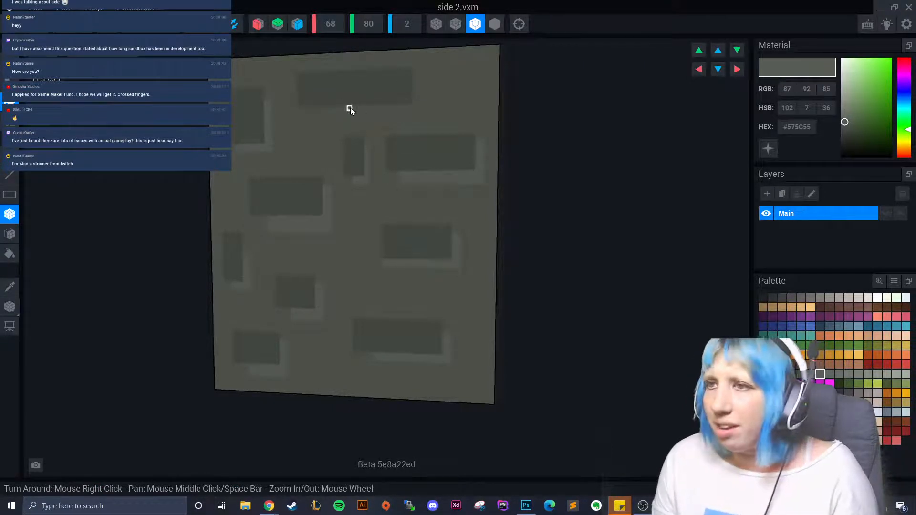
pyautogui.moveTo(350, 108); pyautogui.dragTo(417, 105)
pyautogui.moveTo(417, 73); pyautogui.dragTo(424, 115)
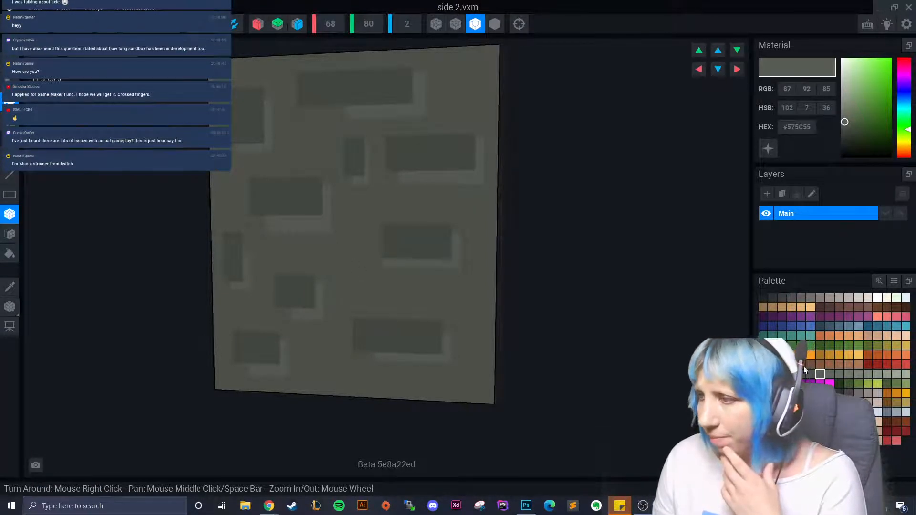
pyautogui.click(792, 375)
# - Paint a dark column on the wall and add small dark marks on the lower-right brick
pyautogui.moveTo(351, 253); pyautogui.dragTo(353, 297)
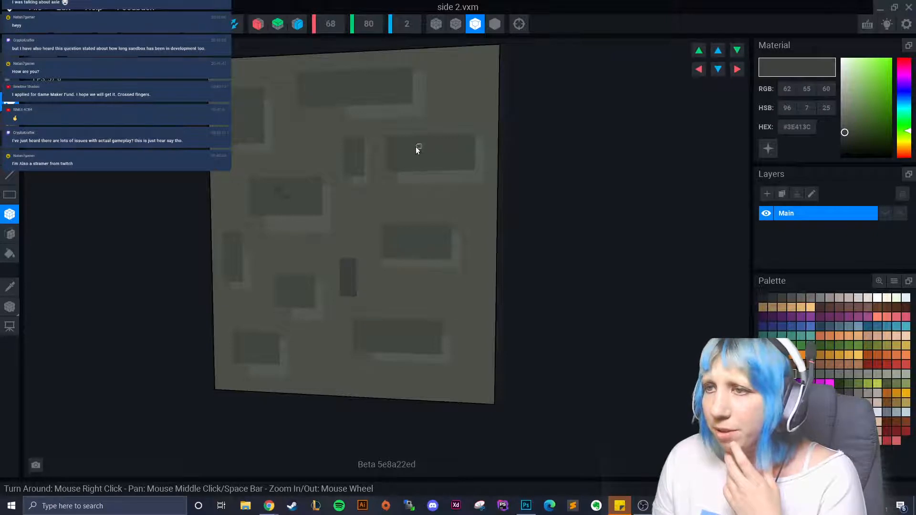
pyautogui.moveTo(376, 86)
pyautogui.mouseDown()
pyautogui.moveTo(360, 89)
pyautogui.moveTo(377, 88)
pyautogui.mouseUp()
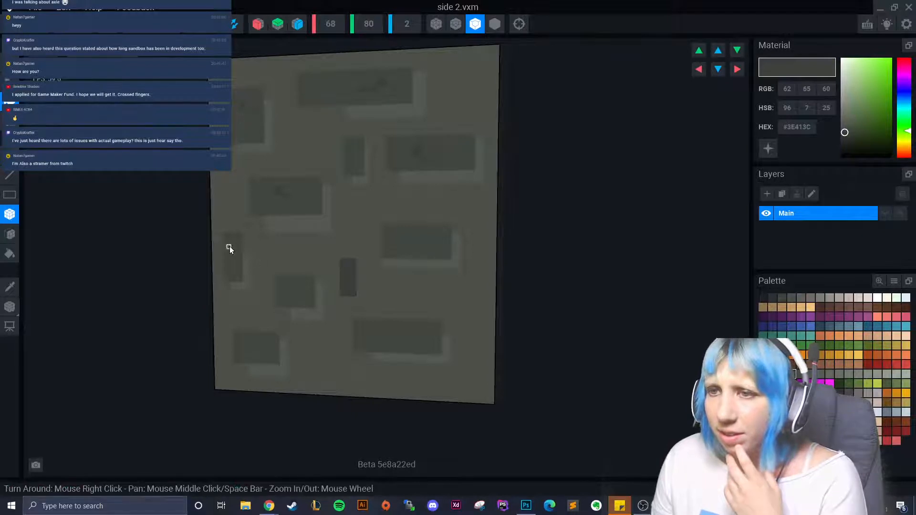
pyautogui.moveTo(284, 290); pyautogui.dragTo(296, 293)
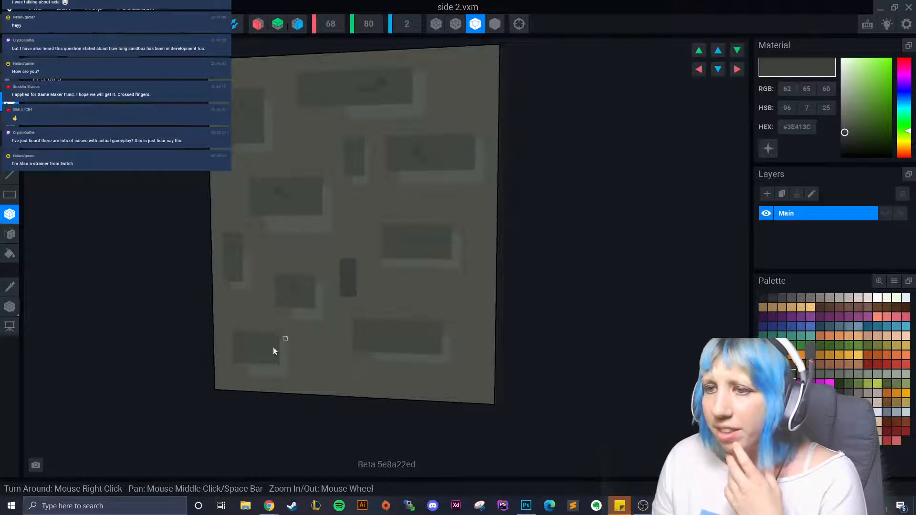
pyautogui.click(252, 347)
pyautogui.click(384, 333)
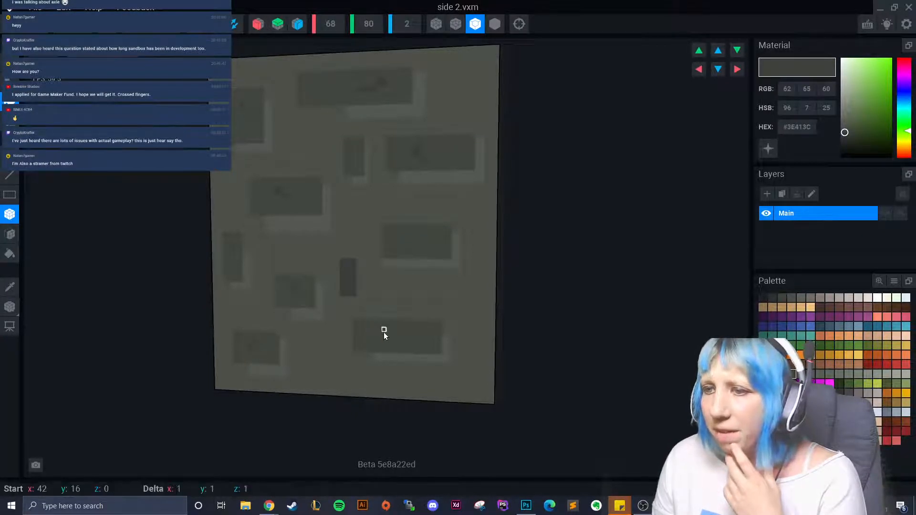
pyautogui.click(391, 336)
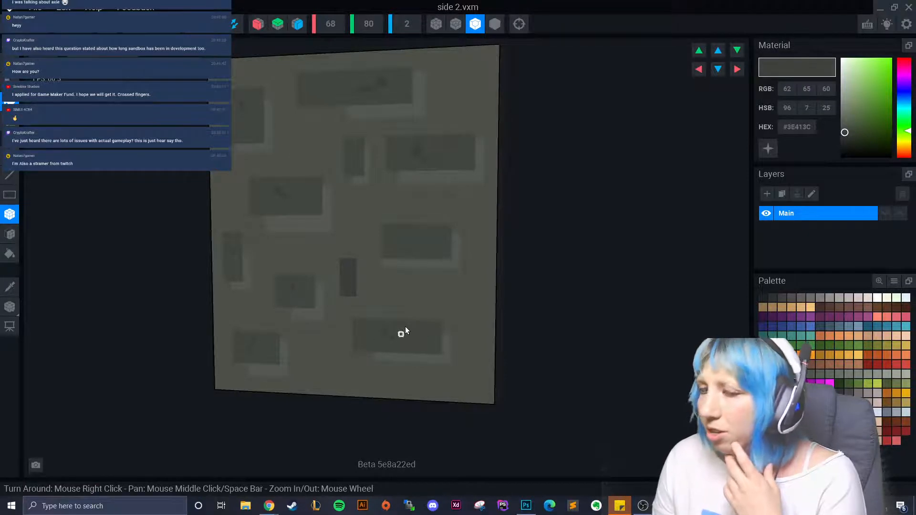
# - On the framed-window side, add small dark voxels scattered up the wall
pyautogui.moveTo(405, 327); pyautogui.dragTo(432, 325, button='right')
pyautogui.click(436, 331)
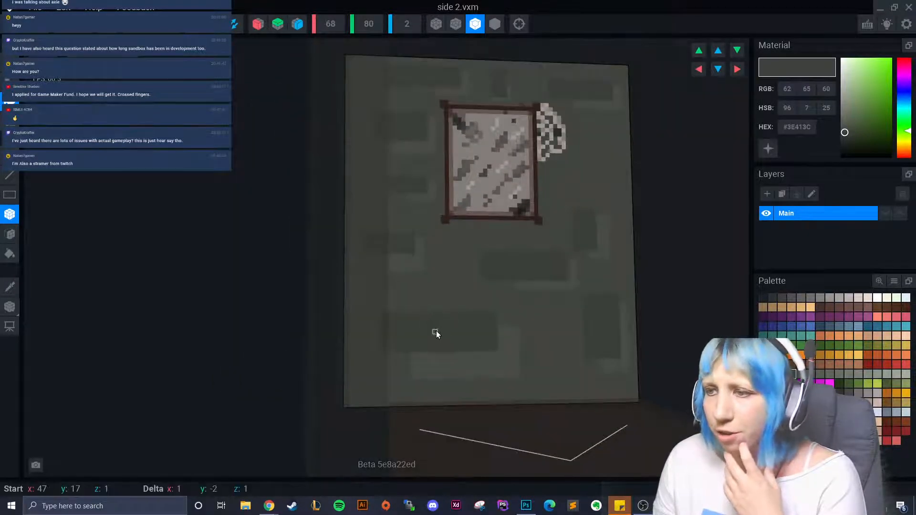
pyautogui.click(445, 336)
pyautogui.click(513, 264)
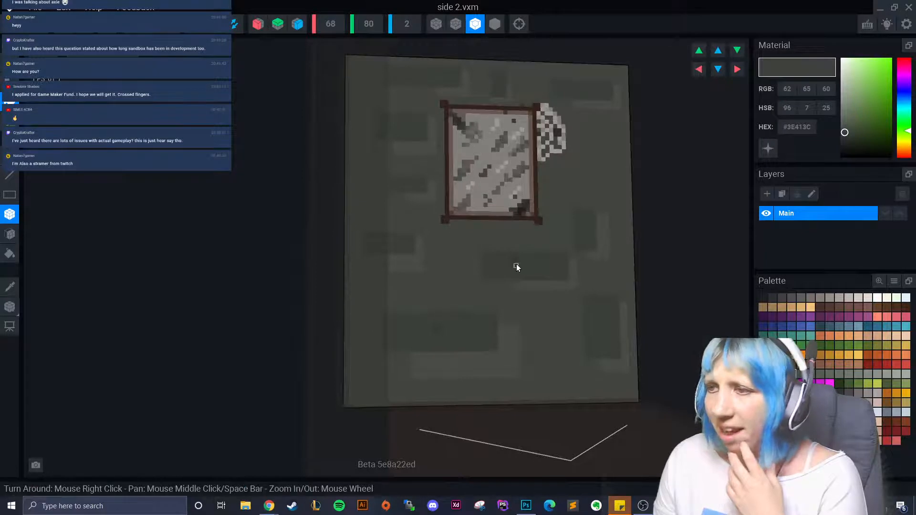
pyautogui.click(378, 242)
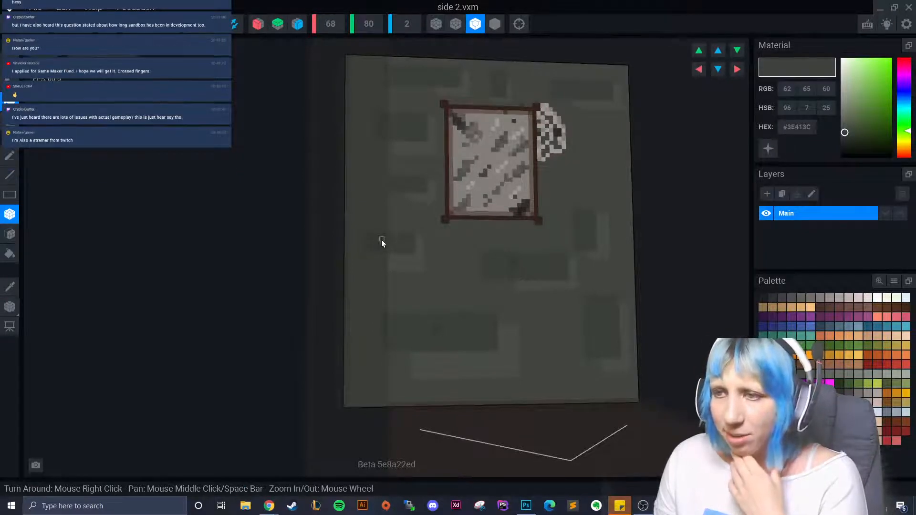
pyautogui.click(397, 181)
pyautogui.click(400, 114)
pyautogui.click(398, 125)
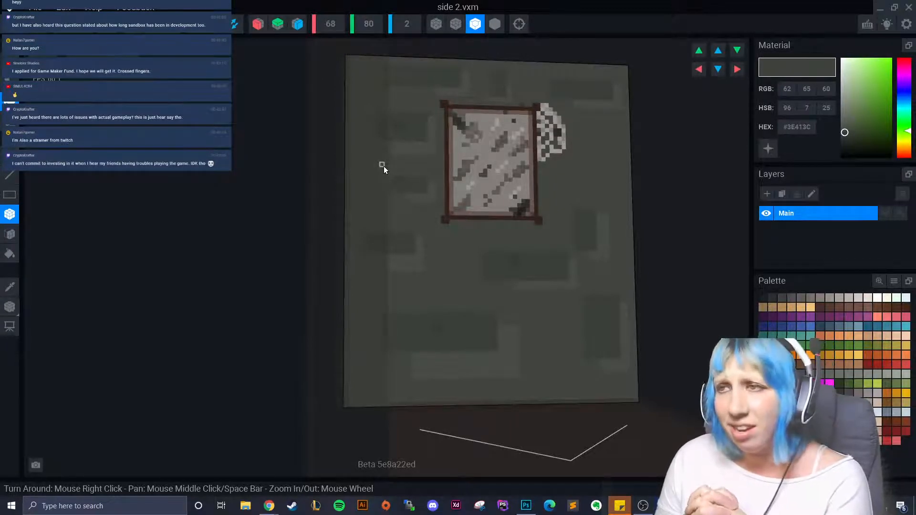
# - Place #464A44 dark grey voxels beside and below the window, plus a stone block right of it
pyautogui.moveTo(383, 166)
pyautogui.mouseDown(button='right')
pyautogui.moveTo(505, 323)
pyautogui.moveTo(519, 321)
pyautogui.moveTo(422, 290)
pyautogui.mouseUp(button='right')
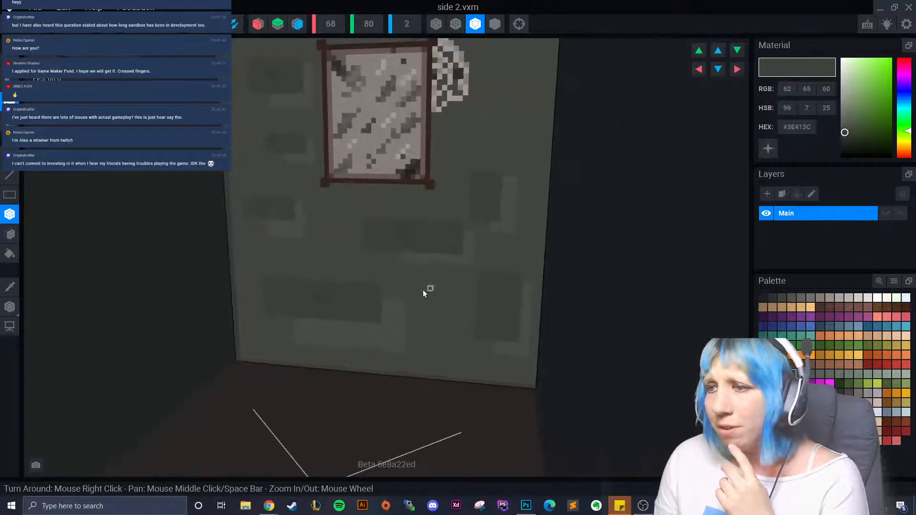
pyautogui.moveTo(274, 289); pyautogui.dragTo(288, 298)
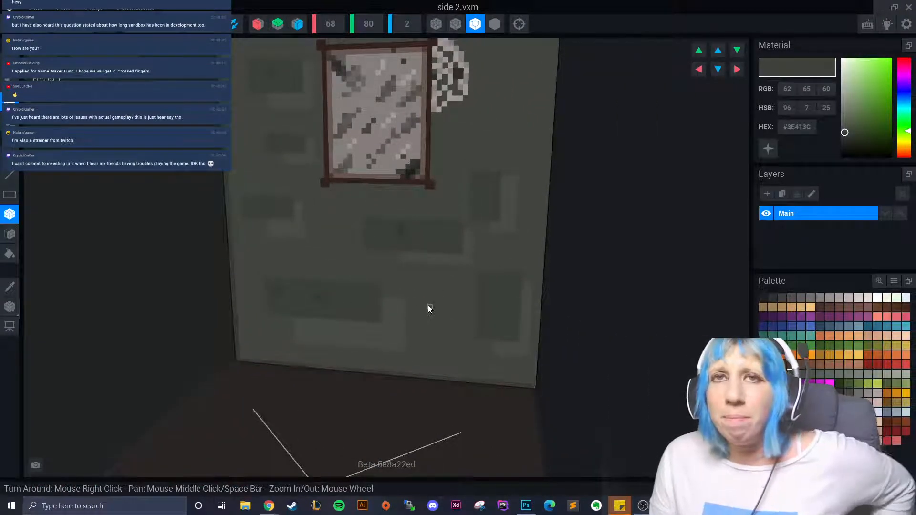
pyautogui.moveTo(499, 297); pyautogui.dragTo(496, 304)
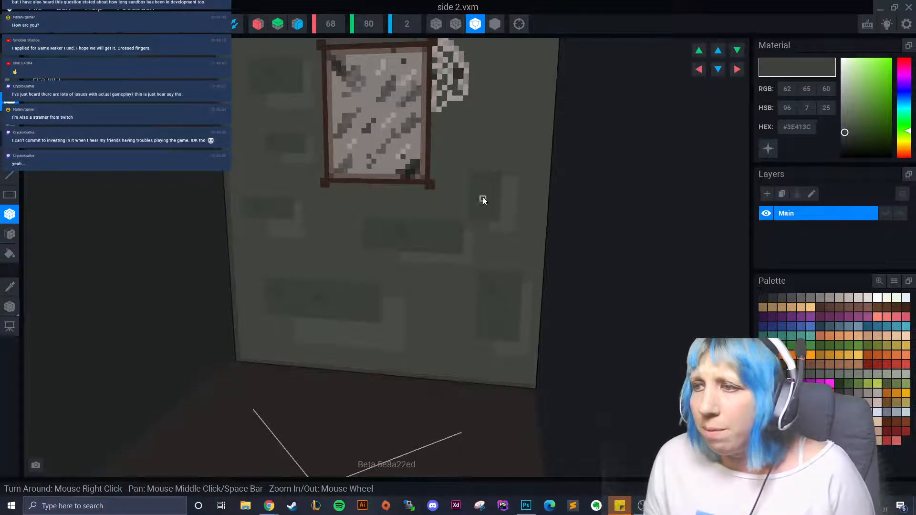
pyautogui.moveTo(491, 205); pyautogui.dragTo(466, 170, button='right')
pyautogui.moveTo(440, 146); pyautogui.dragTo(442, 145)
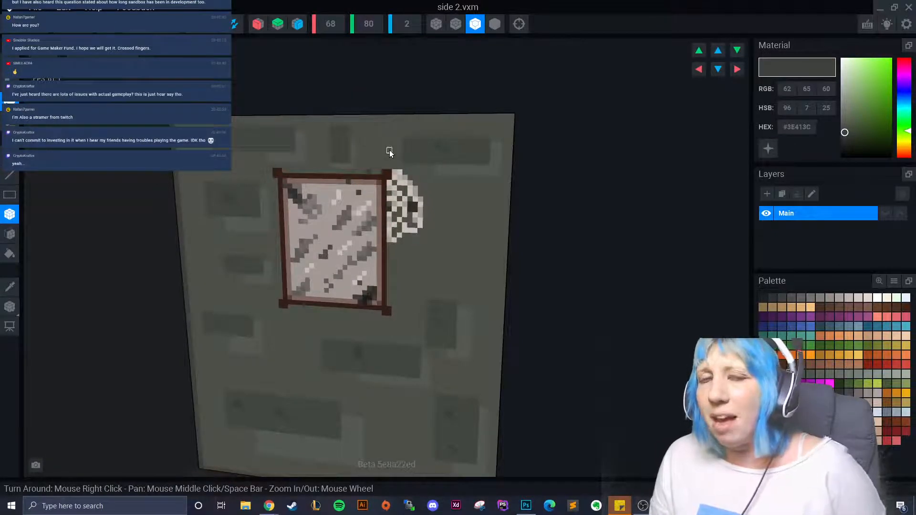
pyautogui.moveTo(346, 137); pyautogui.dragTo(310, 136)
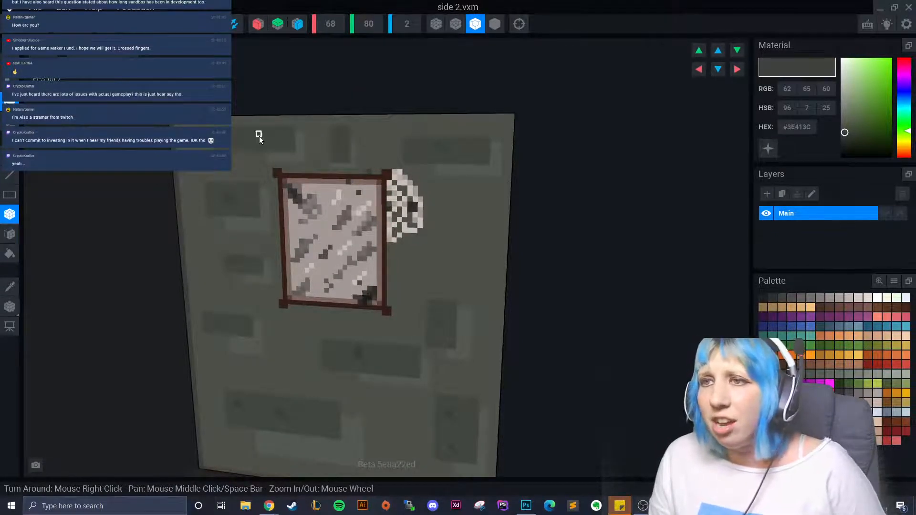
pyautogui.click(253, 140)
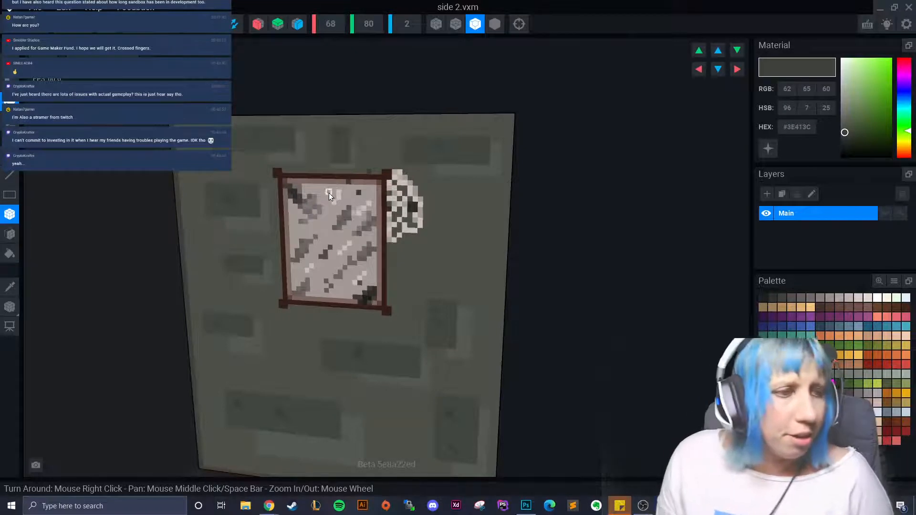
pyautogui.moveTo(455, 221); pyautogui.dragTo(473, 239)
pyautogui.click(797, 373)
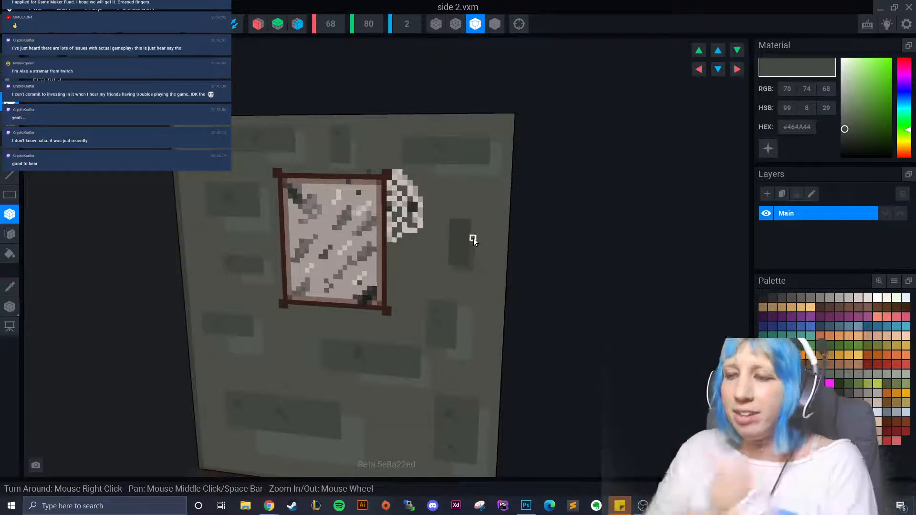
# - Sample the light grey and dot pale highlight voxels and blocks over the wall's back face
pyautogui.moveTo(338, 235); pyautogui.dragTo(329, 132, button='middle')
pyautogui.click(9, 288)
pyautogui.click(306, 359)
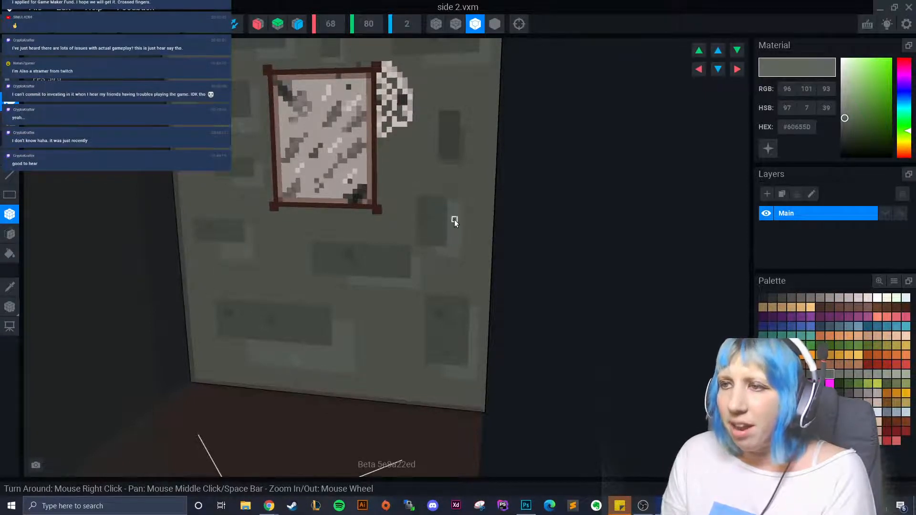
pyautogui.click(382, 340)
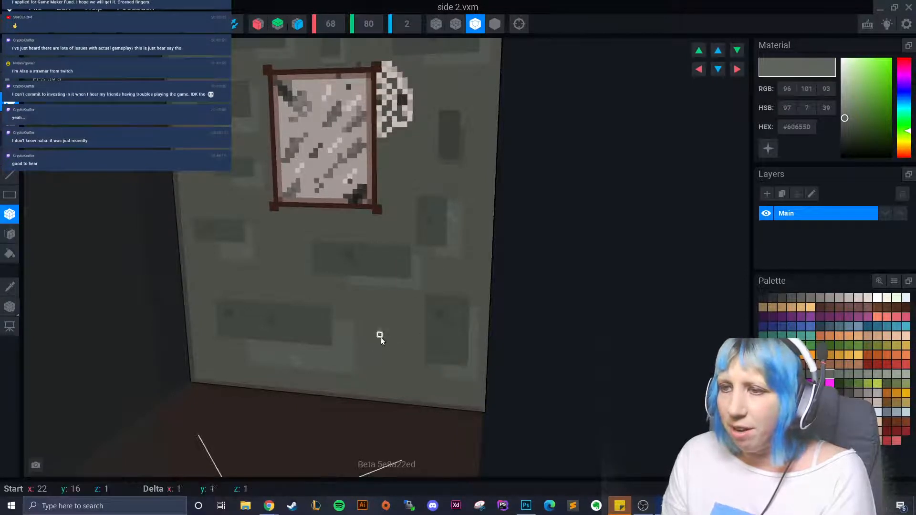
pyautogui.scroll(-5, 309, 258)
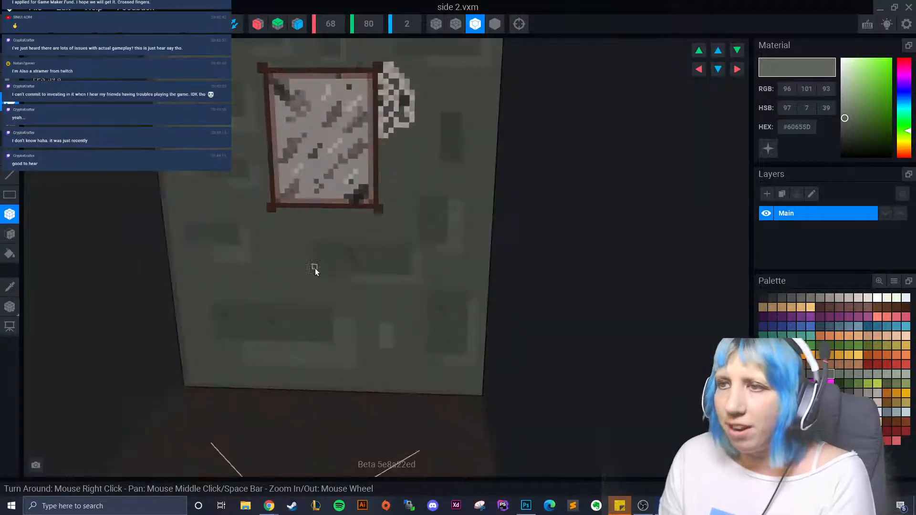
pyautogui.moveTo(337, 313); pyautogui.dragTo(331, 306, button='right')
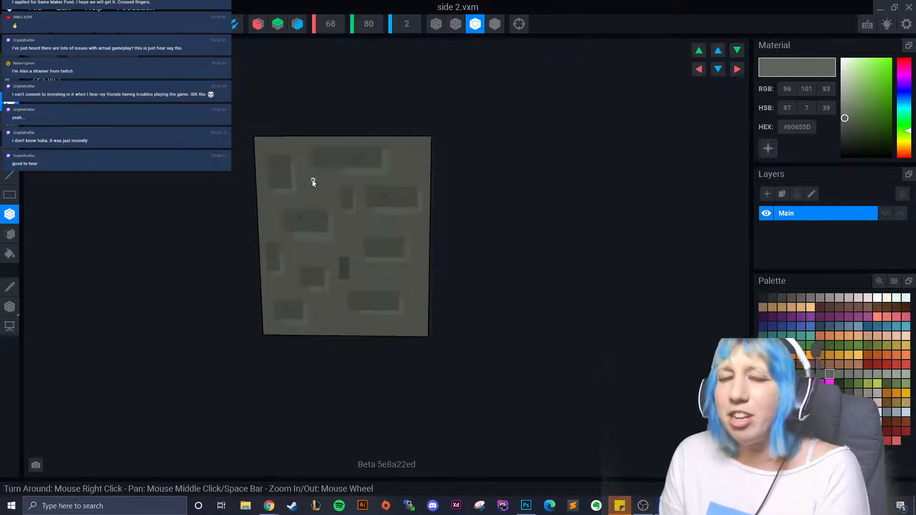
pyautogui.scroll(2, 313, 182)
pyautogui.click(307, 153)
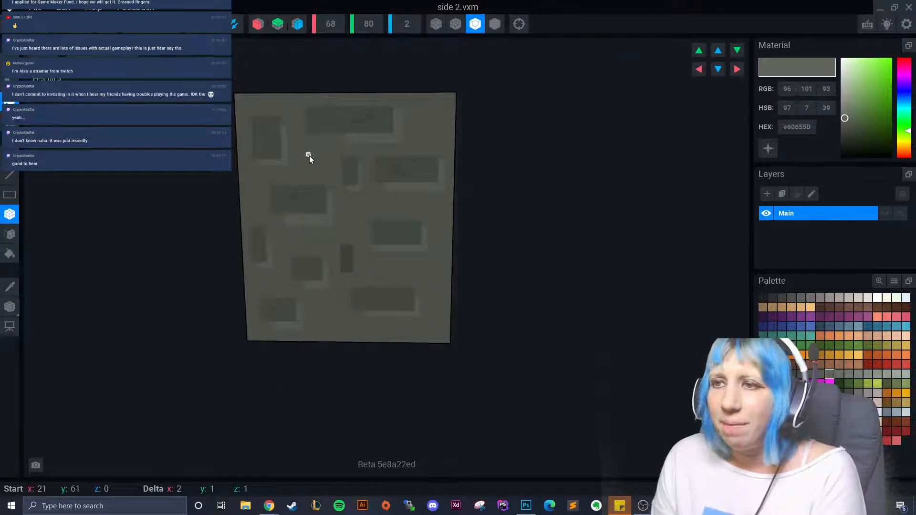
pyautogui.moveTo(315, 168); pyautogui.dragTo(318, 172)
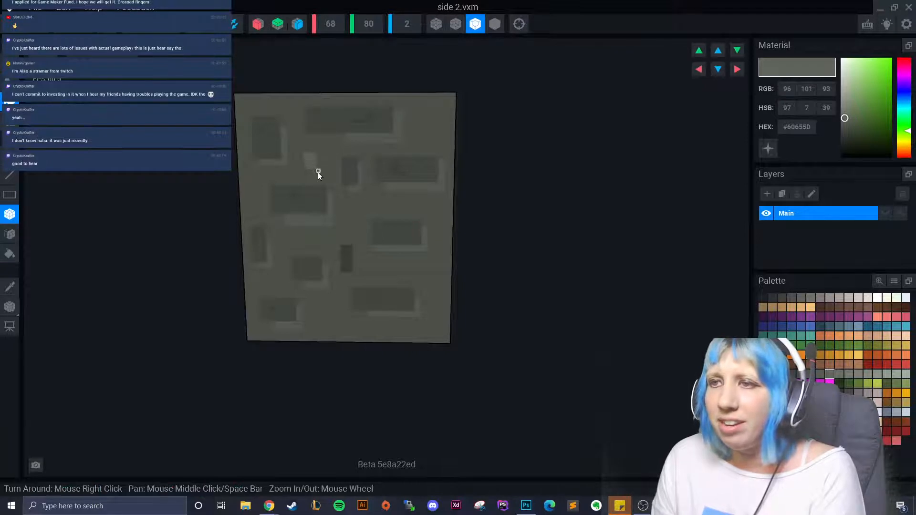
pyautogui.moveTo(354, 210); pyautogui.dragTo(356, 296)
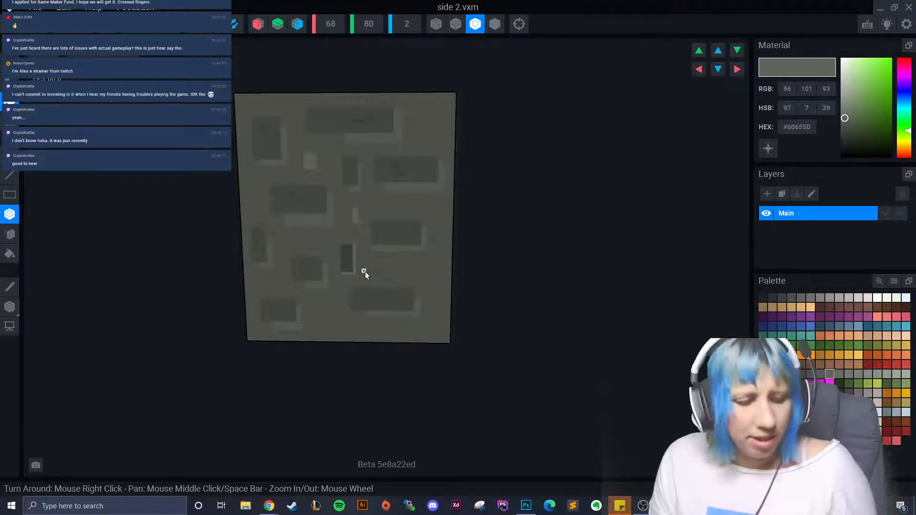
pyautogui.moveTo(352, 275)
pyautogui.mouseDown()
pyautogui.moveTo(354, 268)
pyautogui.moveTo(344, 274)
pyautogui.moveTo(358, 273)
pyautogui.mouseUp()
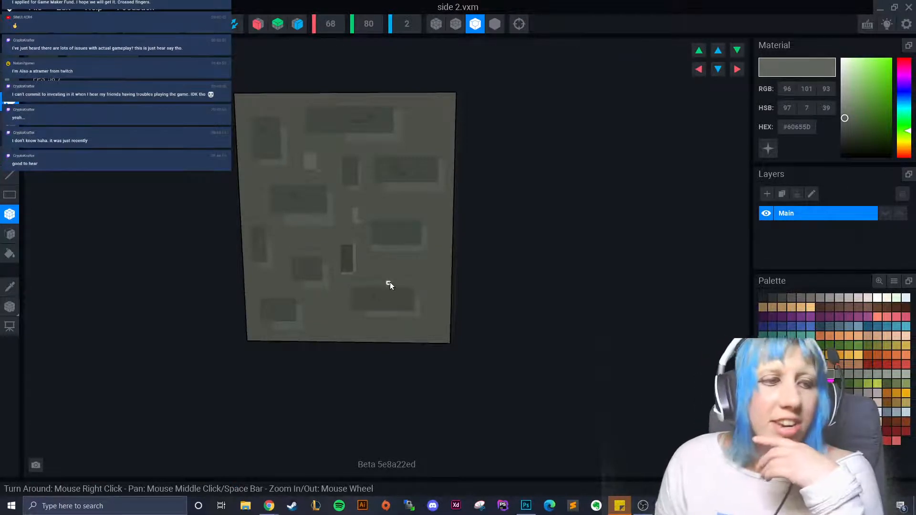
# - Re-sample the dark grey stone colour, then close the side 2 wall model with Alt+F4
pyautogui.moveTo(390, 284); pyautogui.dragTo(323, 288, button='right')
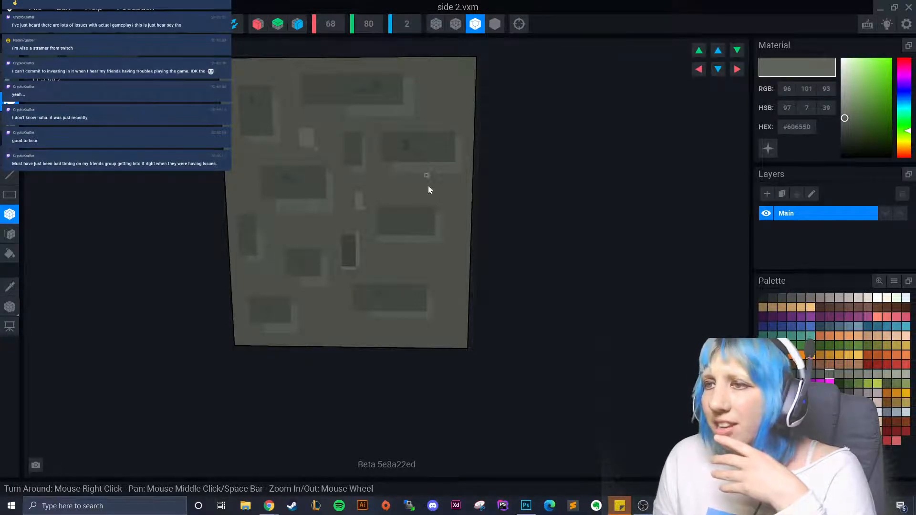
pyautogui.click(10, 286)
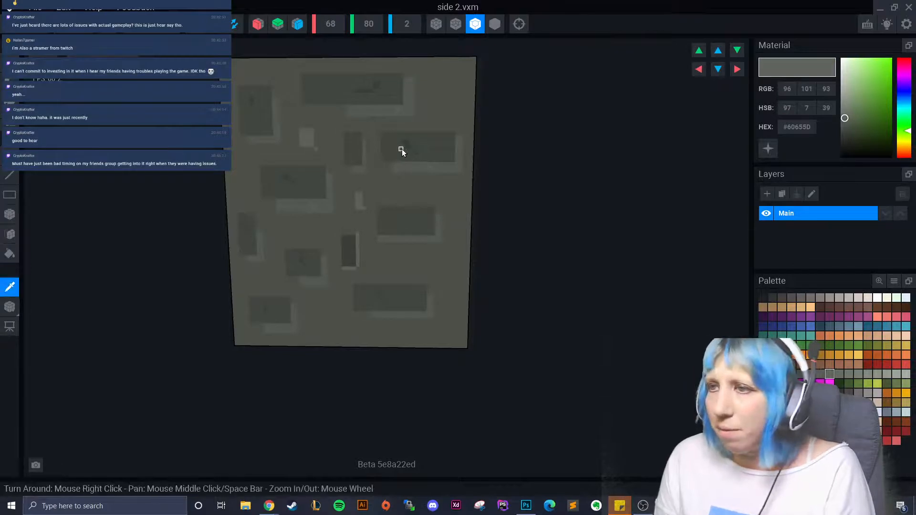
pyautogui.click(439, 141)
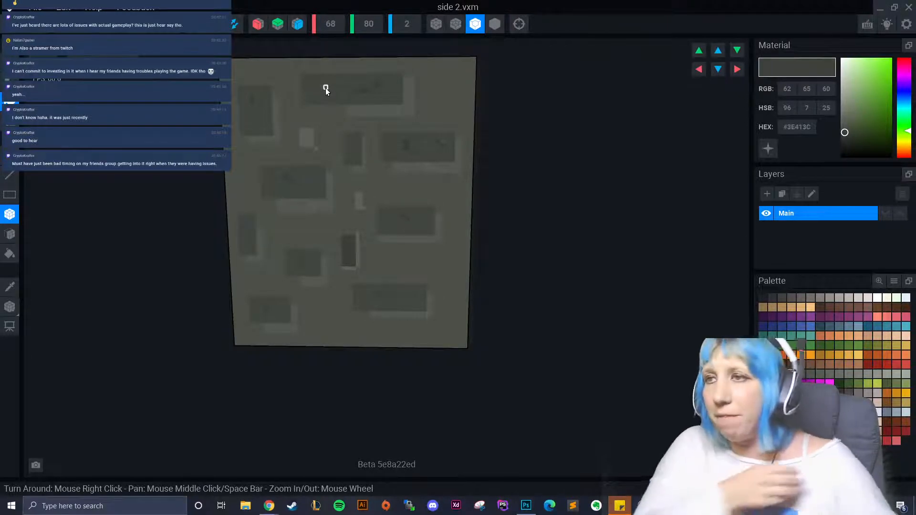
pyautogui.moveTo(341, 94); pyautogui.dragTo(143, 271, button='right')
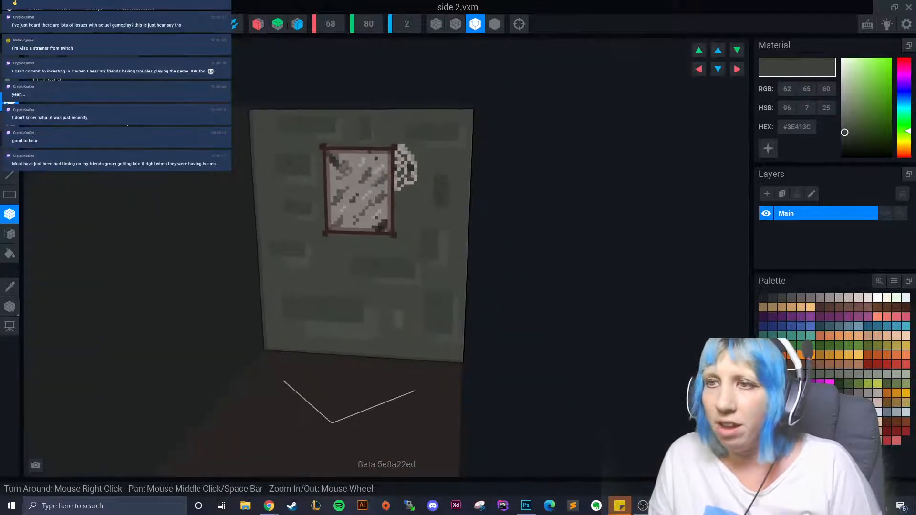
pyautogui.hotkey('alt', 'F4')
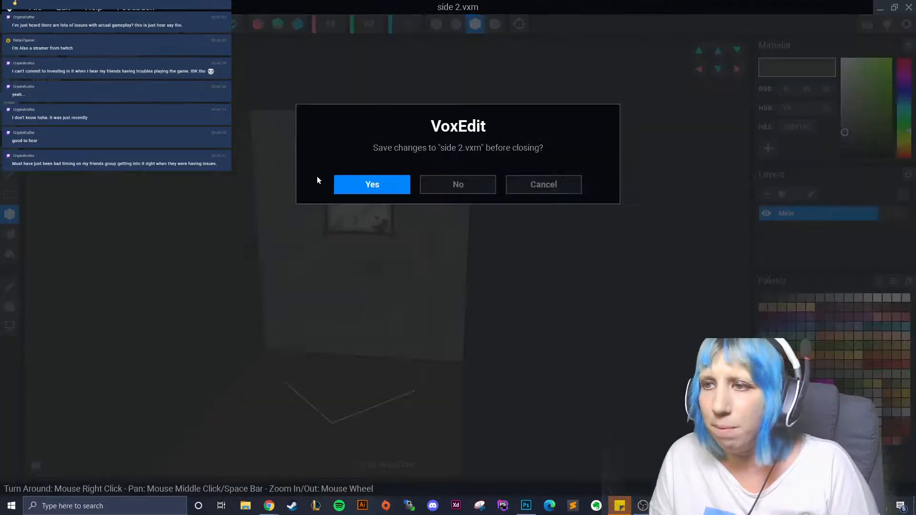
# - Save side 2.vxm, then add a skeleton node named 'sink' and attach the sink model to it
pyautogui.click(363, 188)
pyautogui.moveTo(475, 184); pyautogui.dragTo(487, 217, button='right')
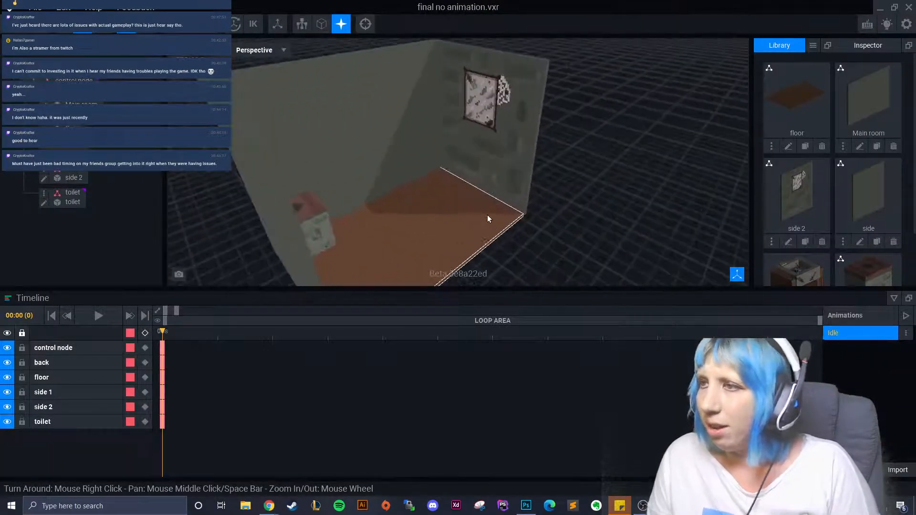
pyautogui.click(33, 81)
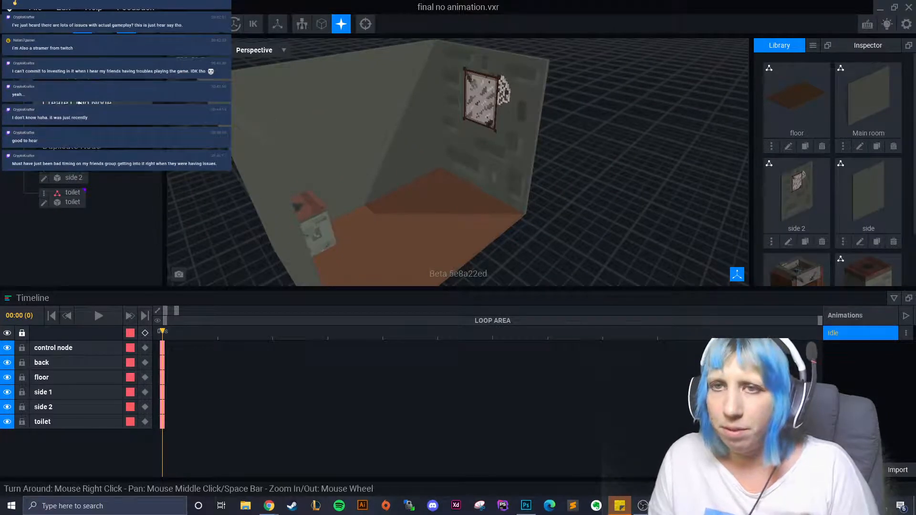
pyautogui.click(91, 98)
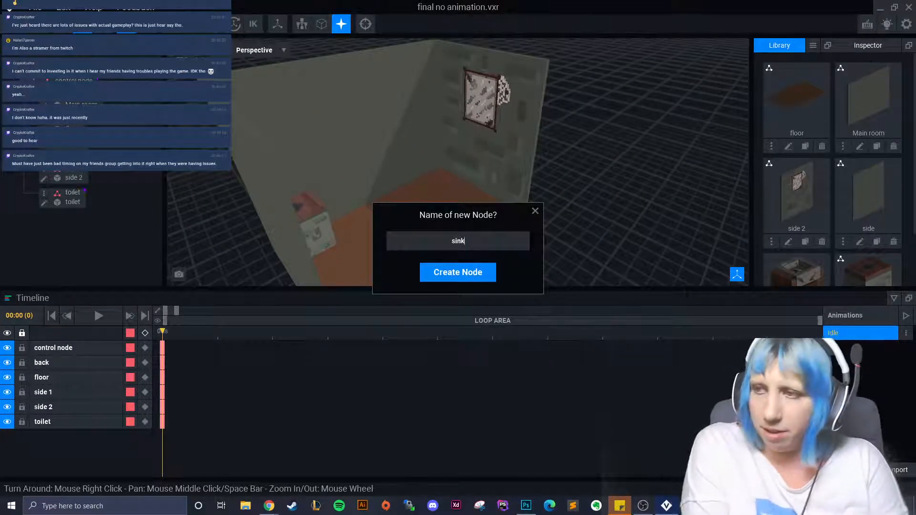
pyautogui.write('sink')
pyautogui.press('Return')
pyautogui.scroll(-2, 753, 220)
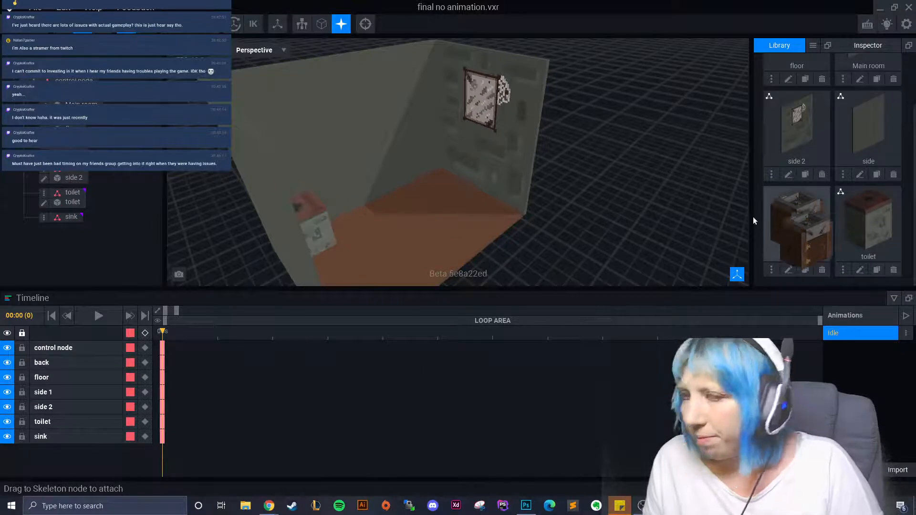
pyautogui.moveTo(795, 224); pyautogui.dragTo(72, 217)
# - Rotate the sink 90 degrees and slide it into place in the room
pyautogui.moveTo(373, 204); pyautogui.dragTo(388, 257)
pyautogui.press('e')
pyautogui.moveTo(388, 257)
pyautogui.mouseDown(button='right')
pyautogui.moveTo(409, 251)
pyautogui.moveTo(406, 261)
pyautogui.mouseUp(button='right')
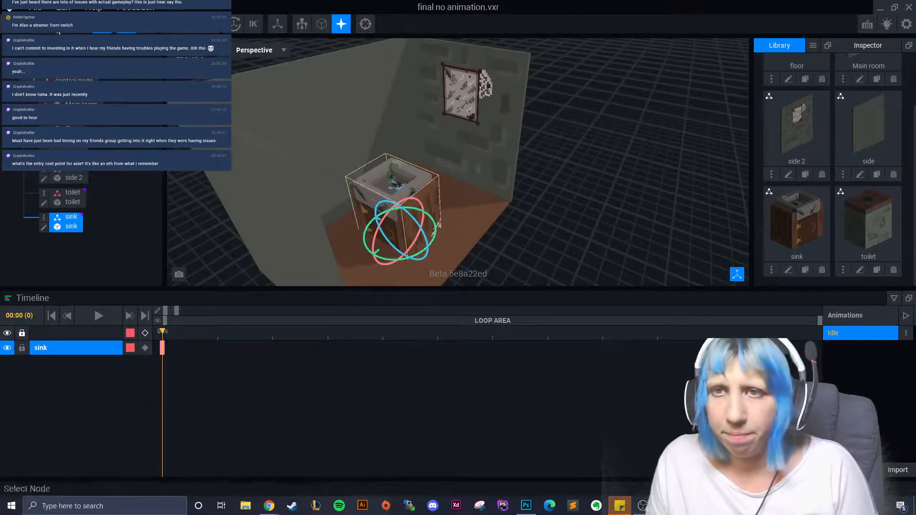
pyautogui.click(83, 24)
pyautogui.moveTo(370, 260); pyautogui.dragTo(425, 217)
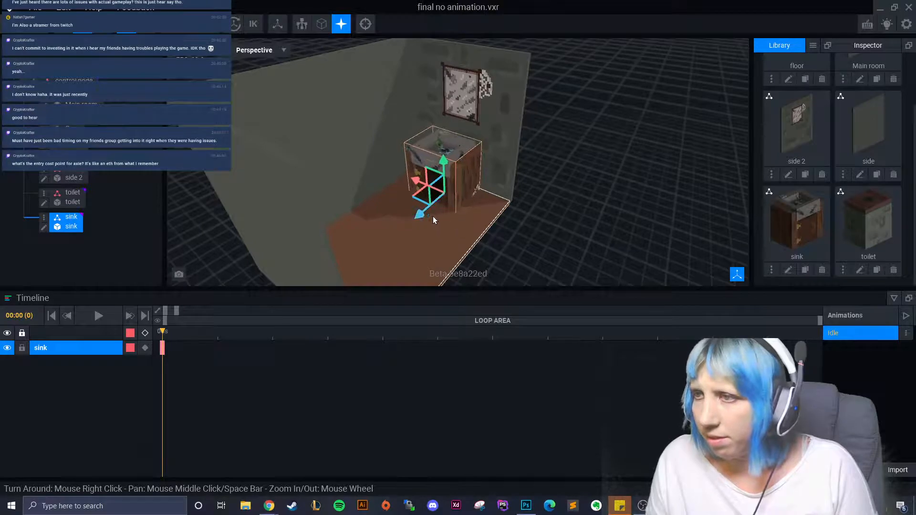
pyautogui.moveTo(433, 216); pyautogui.dragTo(479, 183, button='right')
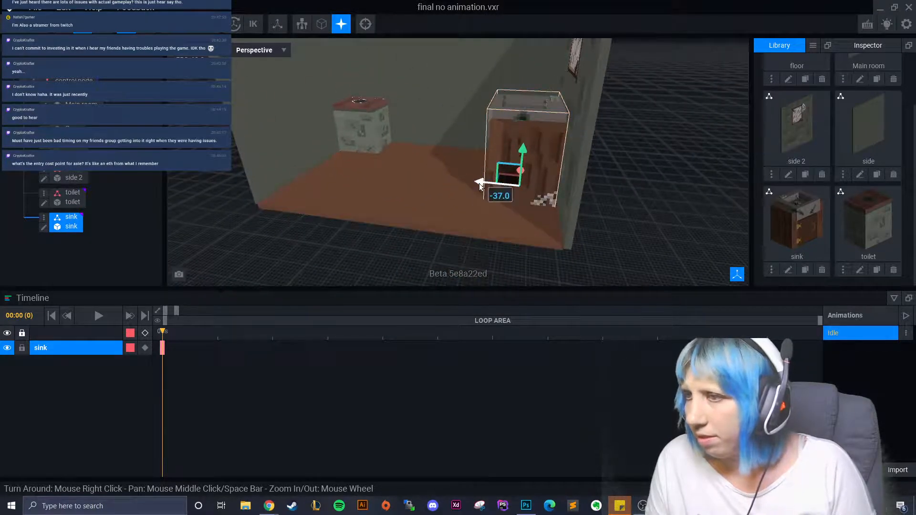
pyautogui.moveTo(479, 183); pyautogui.dragTo(479, 184)
# - Nudge the sink along X against the side wall below the picture, then orbit to check it
pyautogui.click(646, 222)
pyautogui.scroll(5, 646, 220)
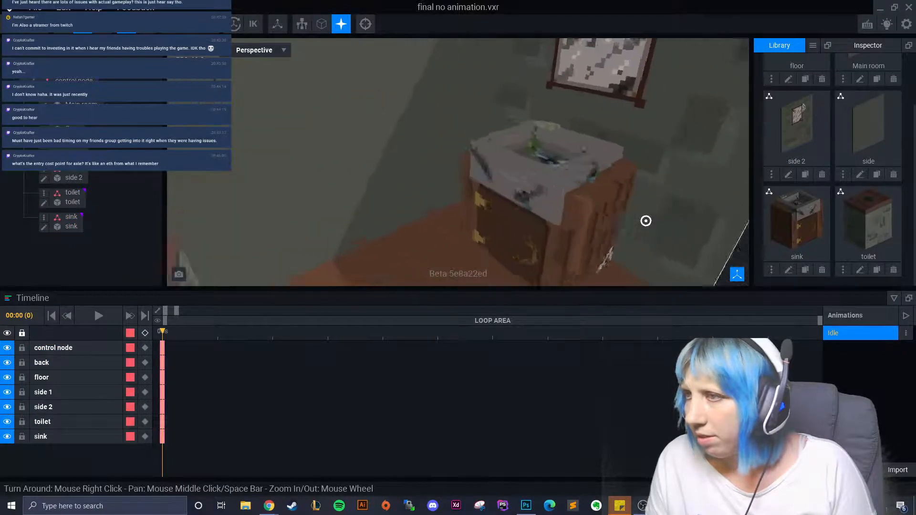
pyautogui.scroll(-5, 646, 221)
pyautogui.moveTo(642, 229); pyautogui.dragTo(577, 229, button='right')
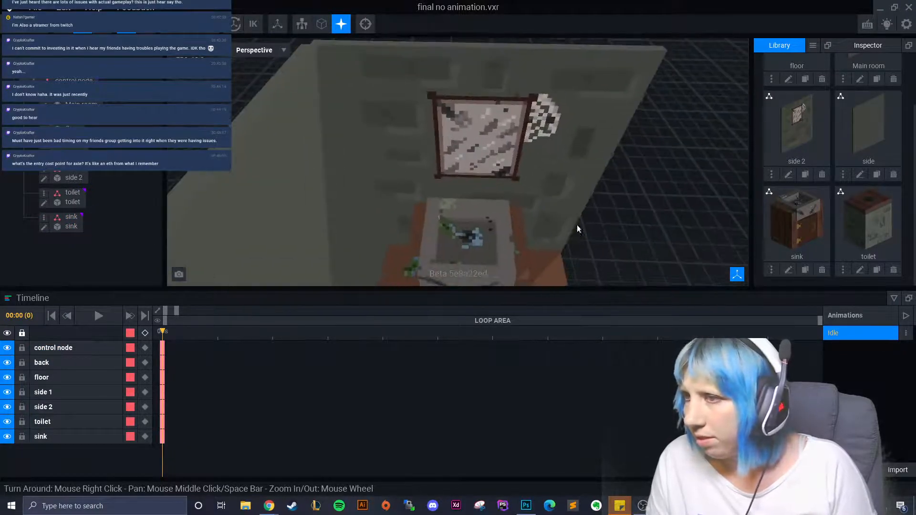
pyautogui.click(465, 236)
pyautogui.moveTo(466, 236); pyautogui.dragTo(466, 219, button='right')
pyautogui.moveTo(409, 224); pyautogui.dragTo(414, 224)
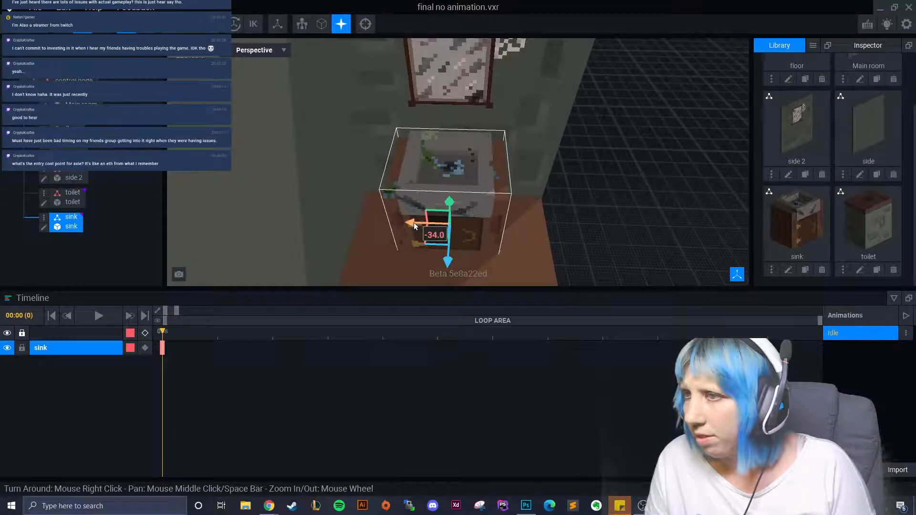
pyautogui.click(647, 223)
pyautogui.moveTo(647, 223); pyautogui.dragTo(606, 226, button='right')
pyautogui.scroll(3, 602, 228)
pyautogui.moveTo(606, 226); pyautogui.dragTo(607, 234, button='middle')
pyautogui.moveTo(606, 233); pyautogui.dragTo(606, 231, button='right')
pyautogui.scroll(-4, 605, 230)
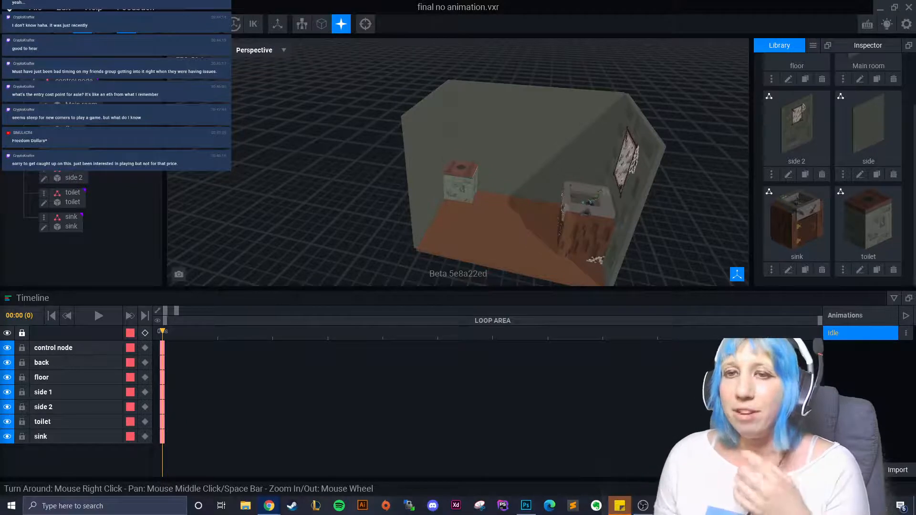
# - Open Calculator from Windows search and compute 100 × 7 × 4 = 2,800
pyautogui.click(57, 505)
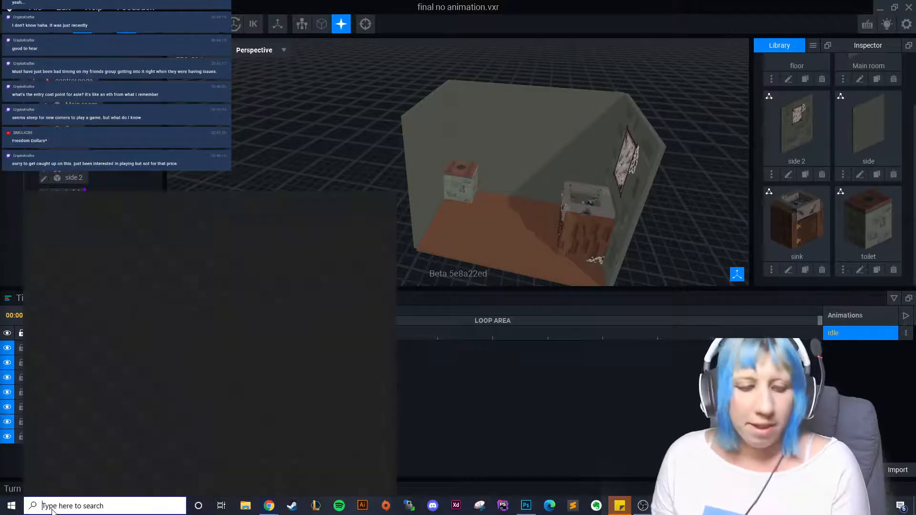
pyautogui.write('ca')
pyautogui.click(86, 251)
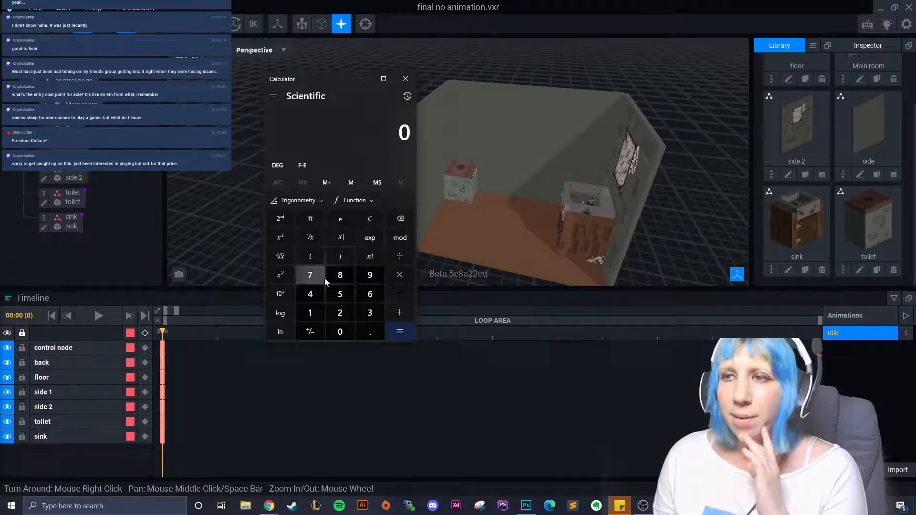
pyautogui.click(313, 308)
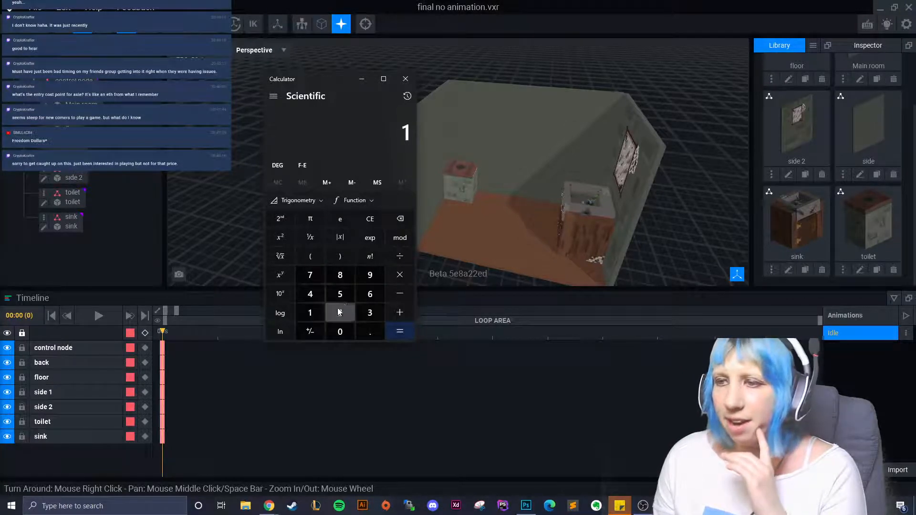
pyautogui.click(341, 331)
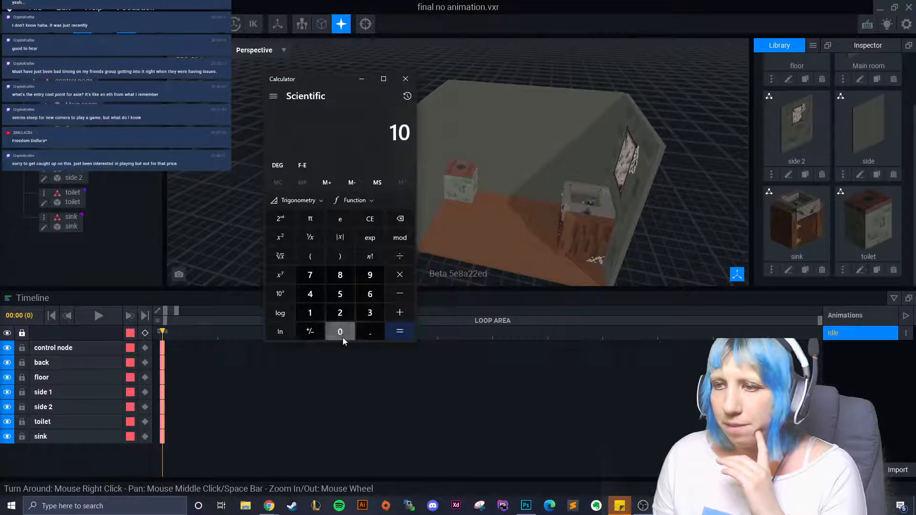
pyautogui.click(343, 334)
pyautogui.click(399, 276)
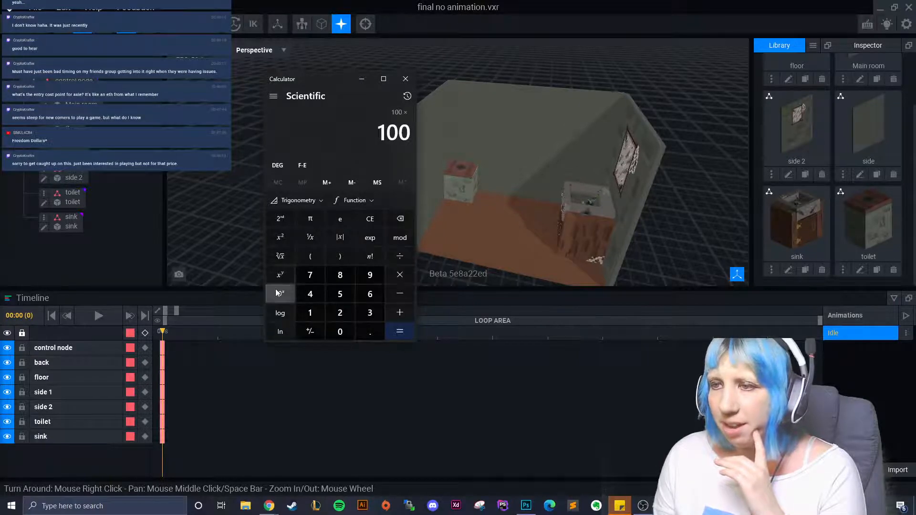
pyautogui.click(310, 275)
pyautogui.click(395, 281)
pyautogui.click(307, 293)
pyautogui.click(399, 330)
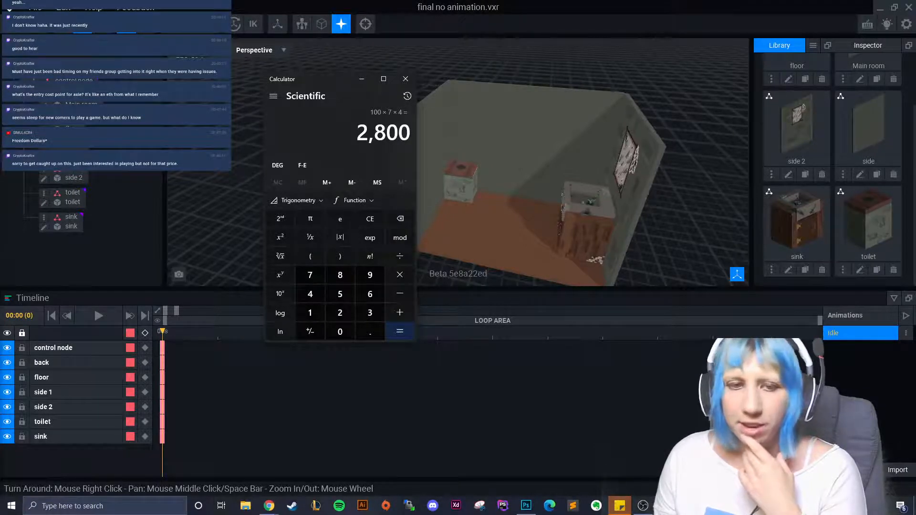
# - Open a second Calculator window and arrange both calculators on screen
pyautogui.click(97, 511)
pyautogui.write('calc')
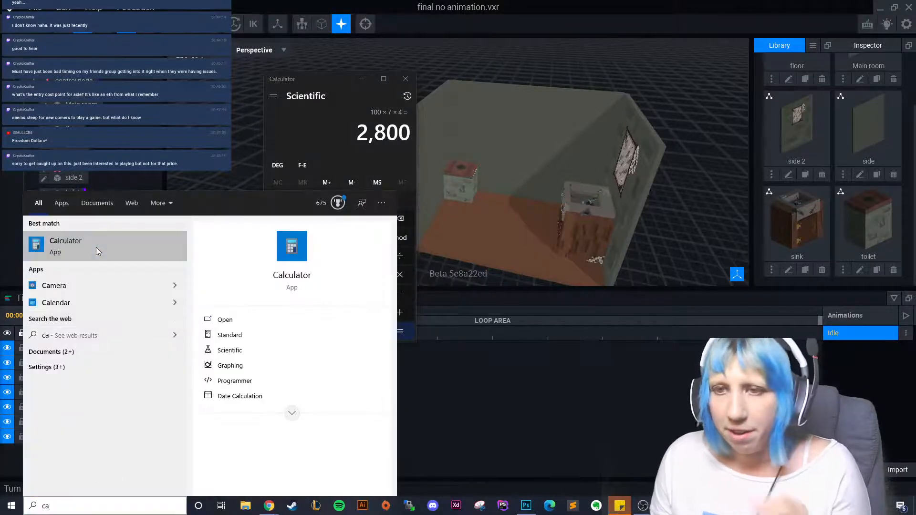
pyautogui.click(96, 247)
pyautogui.moveTo(333, 80); pyautogui.dragTo(503, 188)
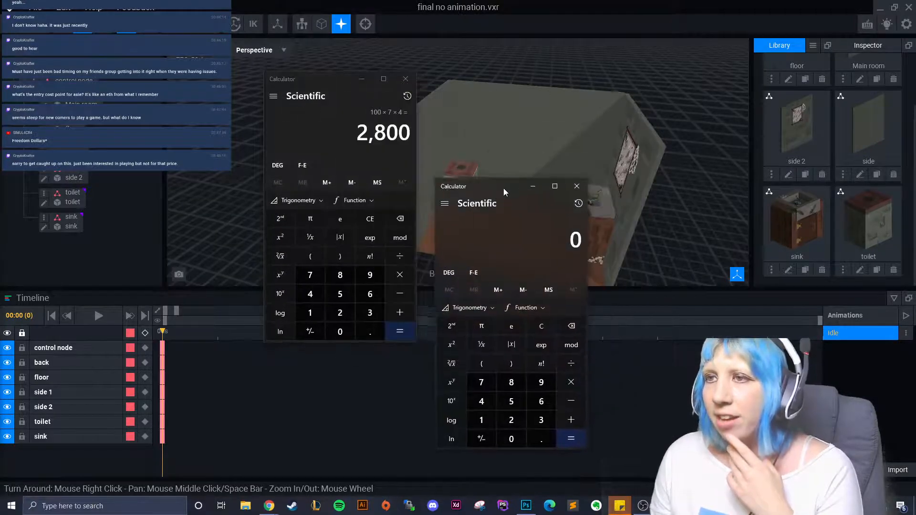
pyautogui.moveTo(353, 91); pyautogui.dragTo(113, 45)
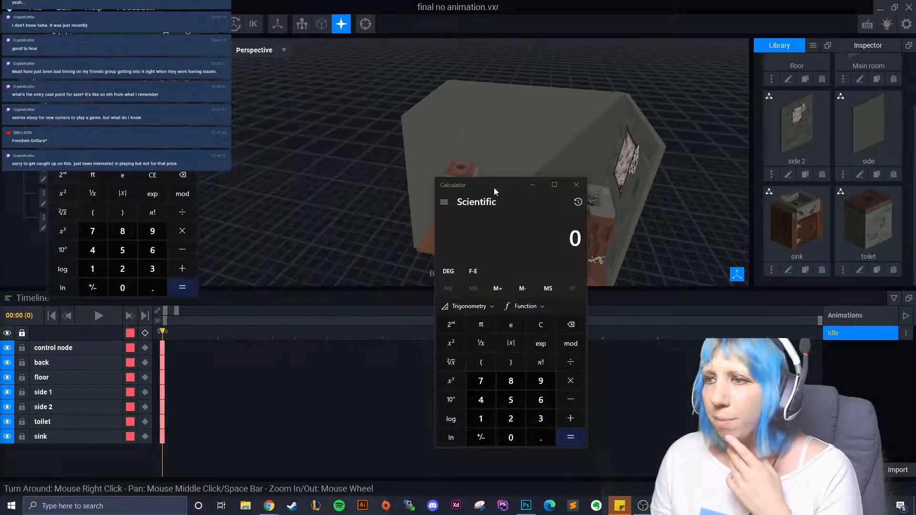
pyautogui.moveTo(494, 188); pyautogui.dragTo(300, 100)
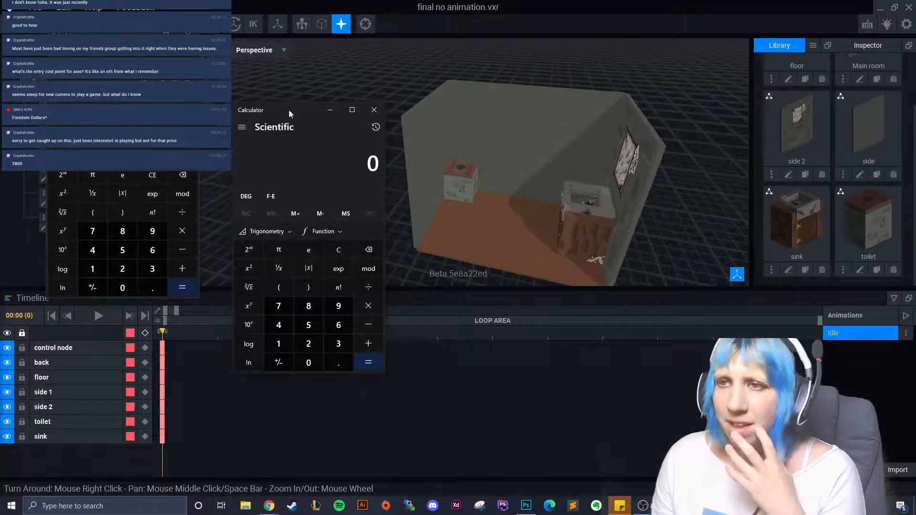
pyautogui.moveTo(288, 110); pyautogui.dragTo(287, 69)
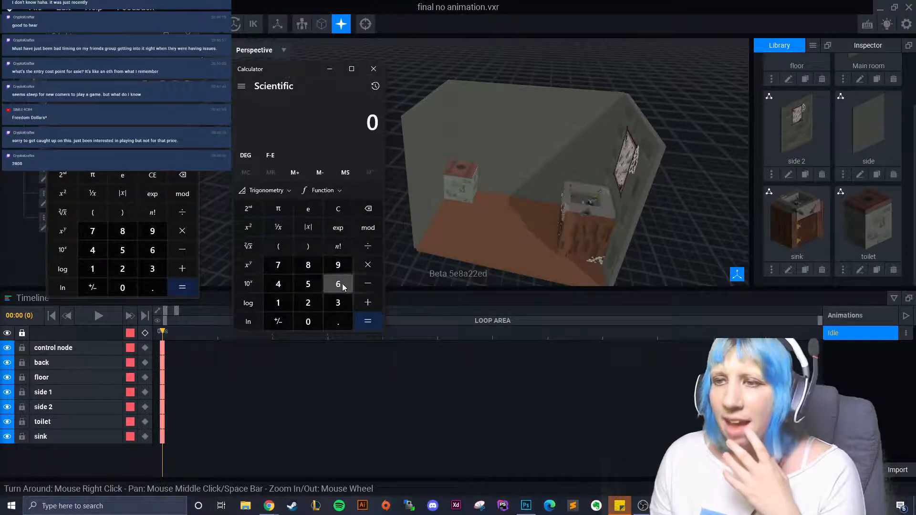
# - In the second calculator, compute 175 × 7 × 4 = 4,900
pyautogui.click(282, 302)
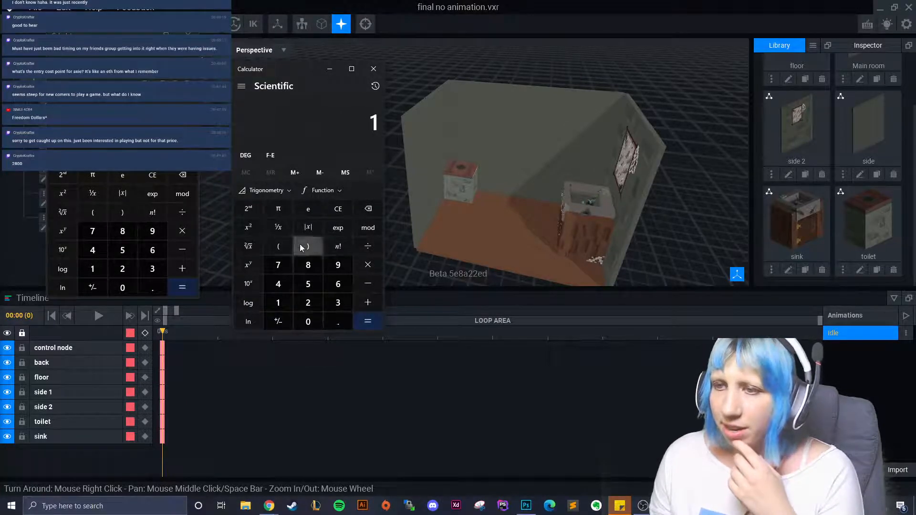
pyautogui.click(338, 208)
pyautogui.press('1')
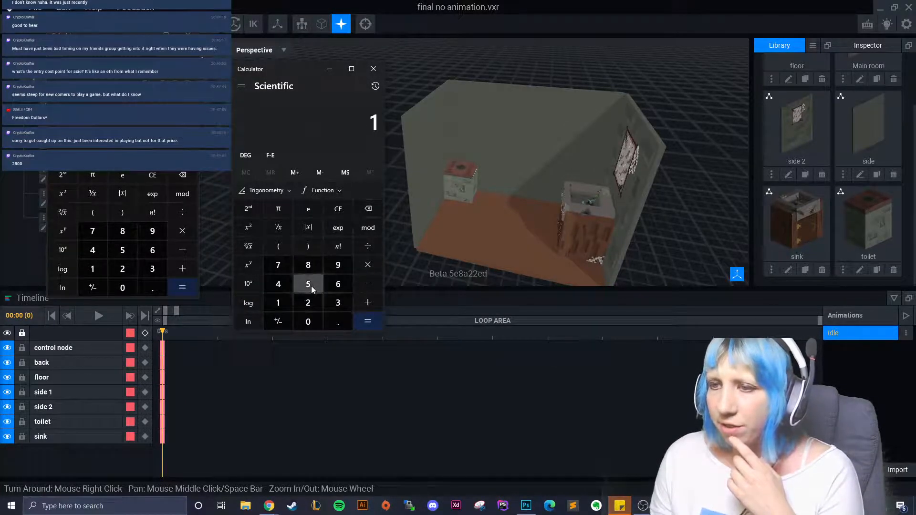
pyautogui.write('75')
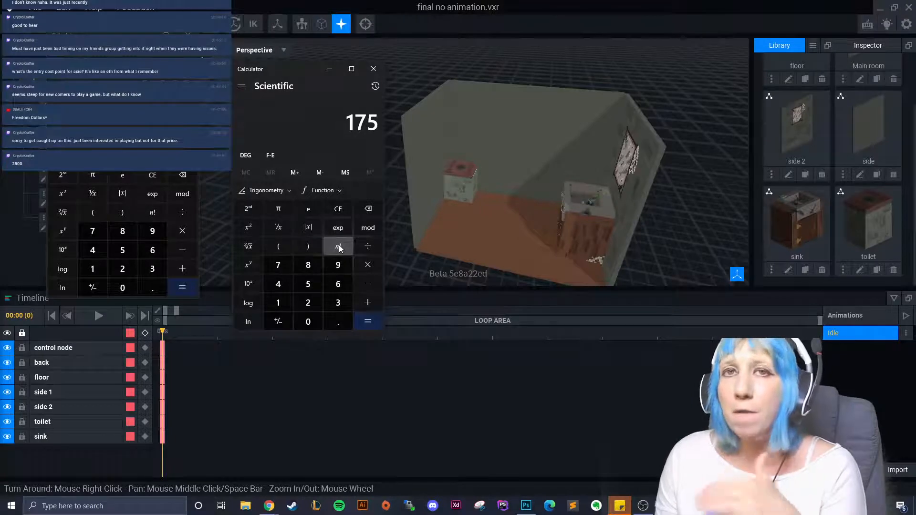
pyautogui.click(368, 266)
pyautogui.write('7')
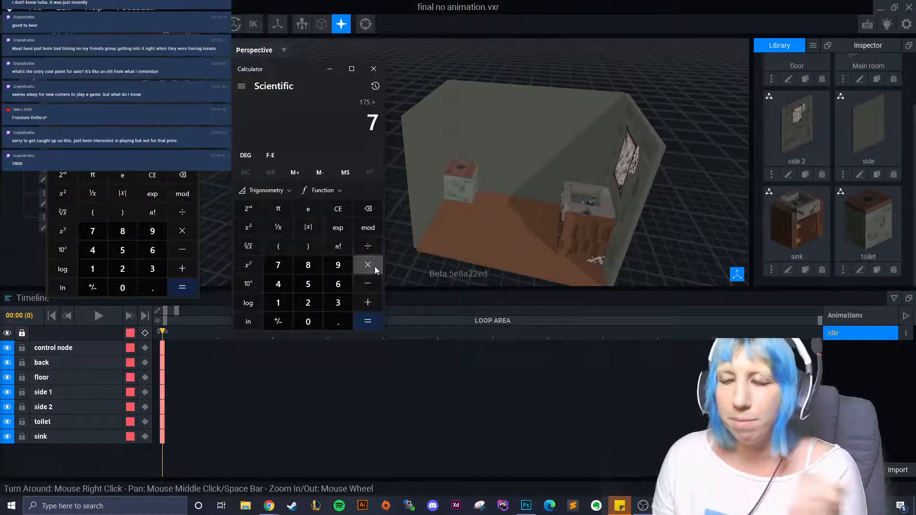
pyautogui.click(374, 266)
pyautogui.write('4')
pyautogui.click(374, 323)
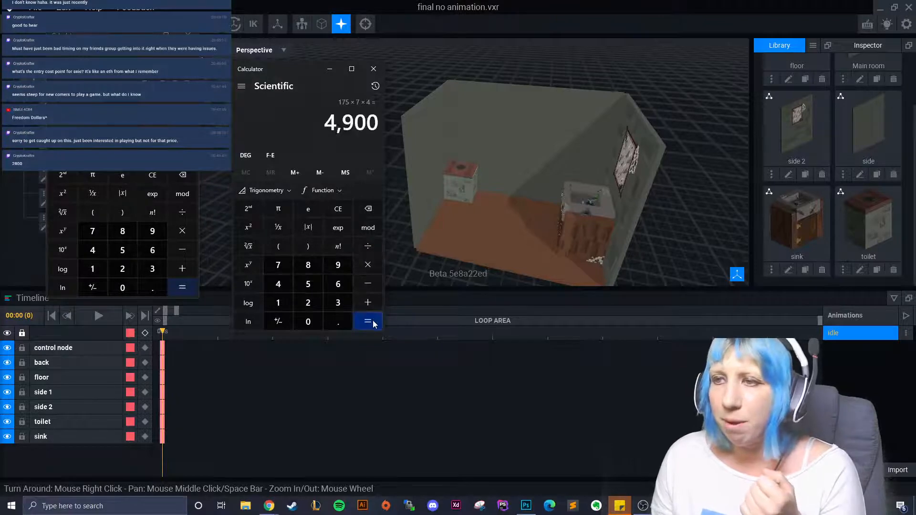
# - Add 2,800 to 4,900 for a 7,700 total, start a multiplication, then minimize the browser
pyautogui.click(368, 303)
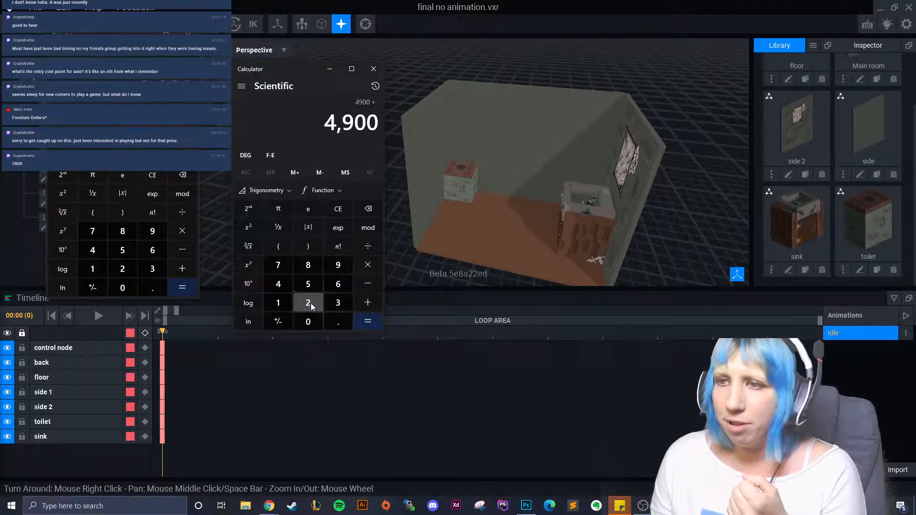
pyautogui.click(308, 303)
pyautogui.click(307, 265)
pyautogui.doubleClick(308, 322)
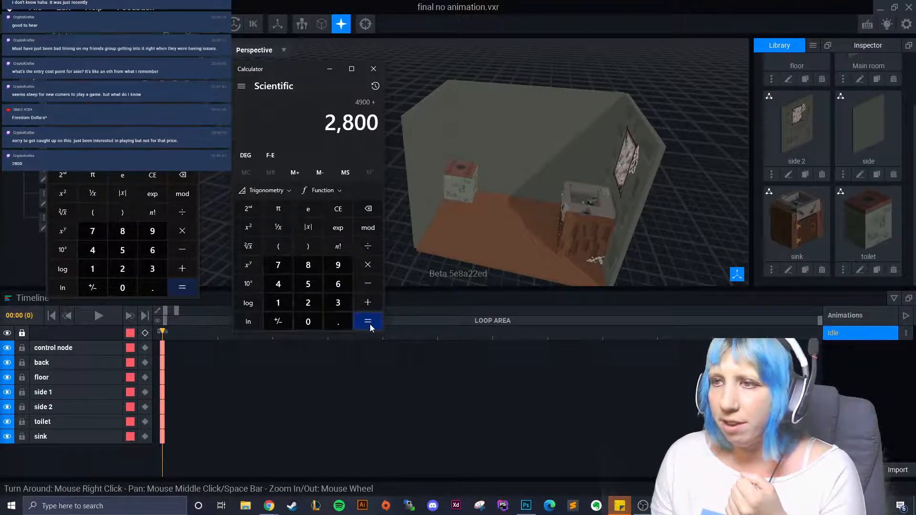
pyautogui.click(367, 321)
pyautogui.click(368, 265)
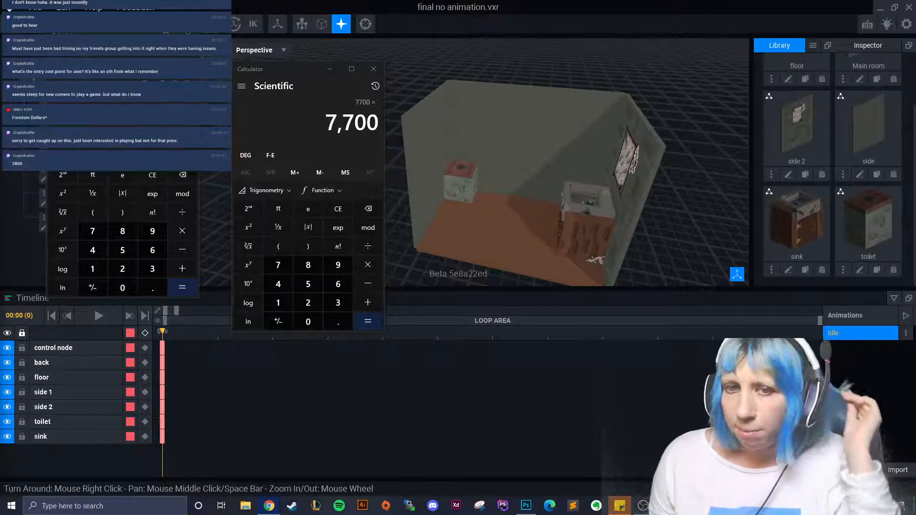
pyautogui.moveTo(915, 23); pyautogui.dragTo(426, 23)
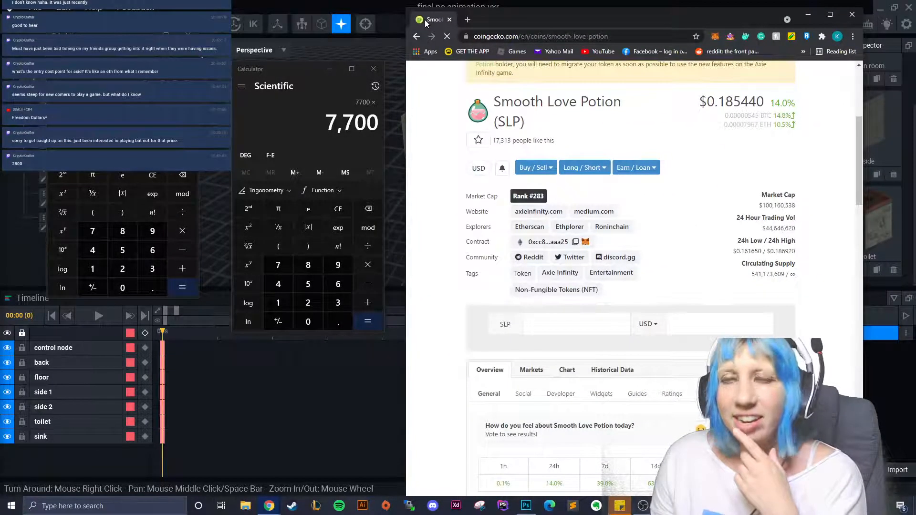
pyautogui.click(807, 15)
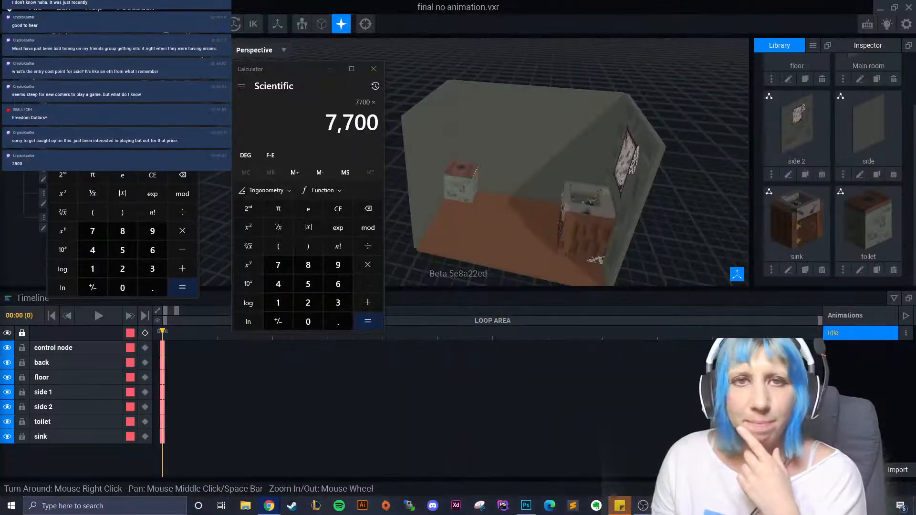
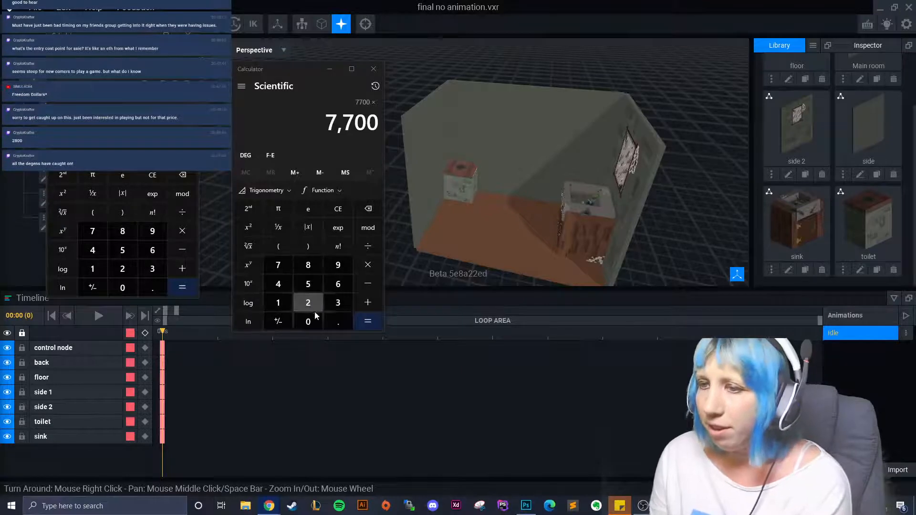
# - Multiply 7,700 by 0.13 in Calculator to get 1,001
pyautogui.click(318, 319)
pyautogui.click(336, 321)
pyautogui.click(285, 305)
pyautogui.click(330, 304)
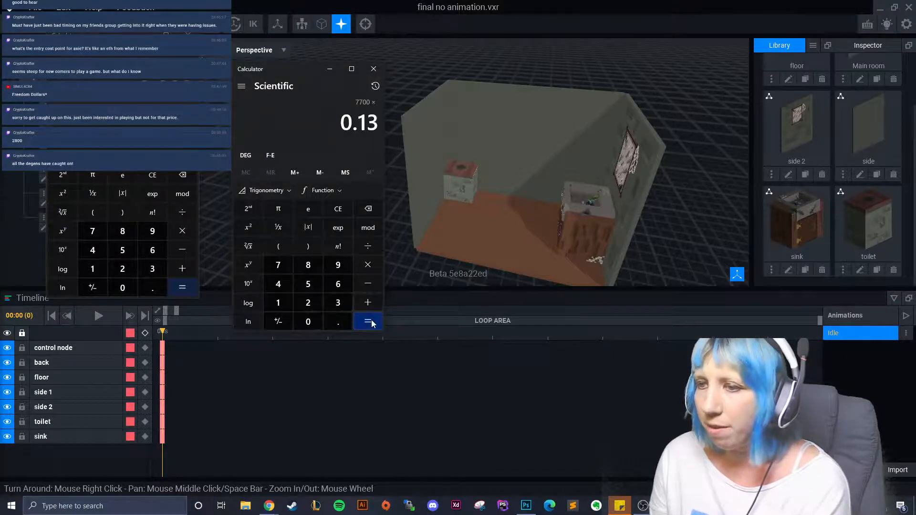
pyautogui.click(371, 323)
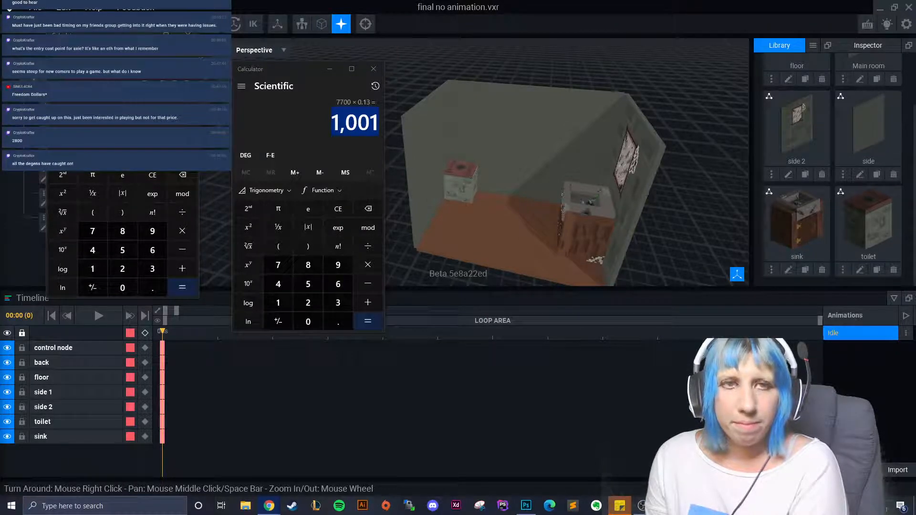
pyautogui.click(252, 117)
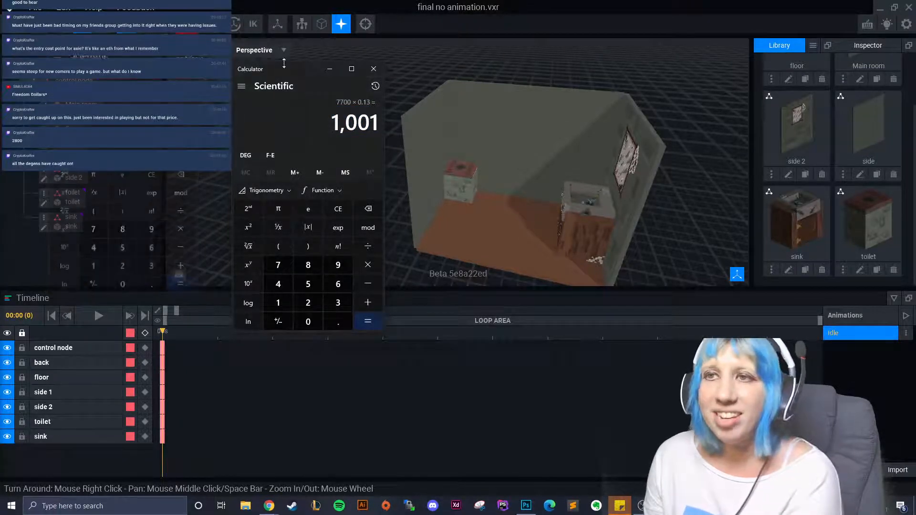
# - Close Calculator and duplicate the toilet as 'toilet 2', placed beside the original
pyautogui.click(374, 69)
pyautogui.scroll(5, 422, 175)
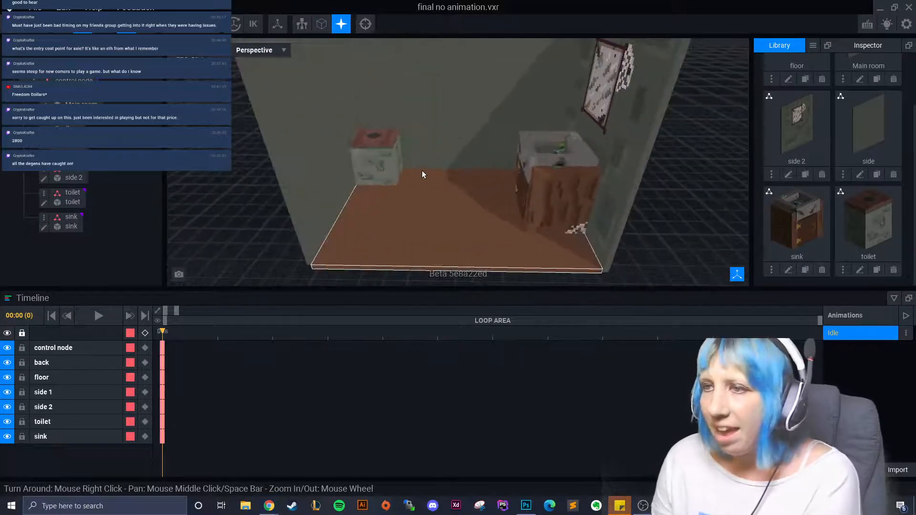
pyautogui.click(43, 193)
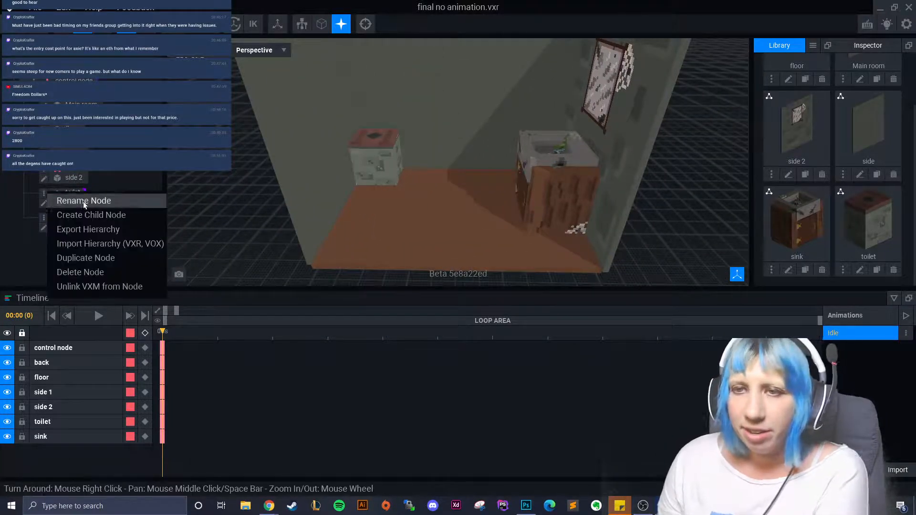
pyautogui.click(101, 258)
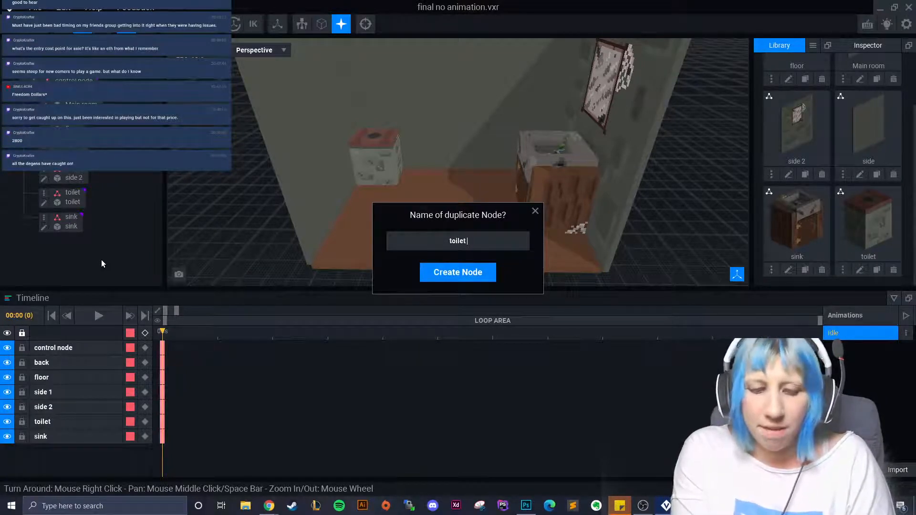
pyautogui.write('2')
pyautogui.press('Return')
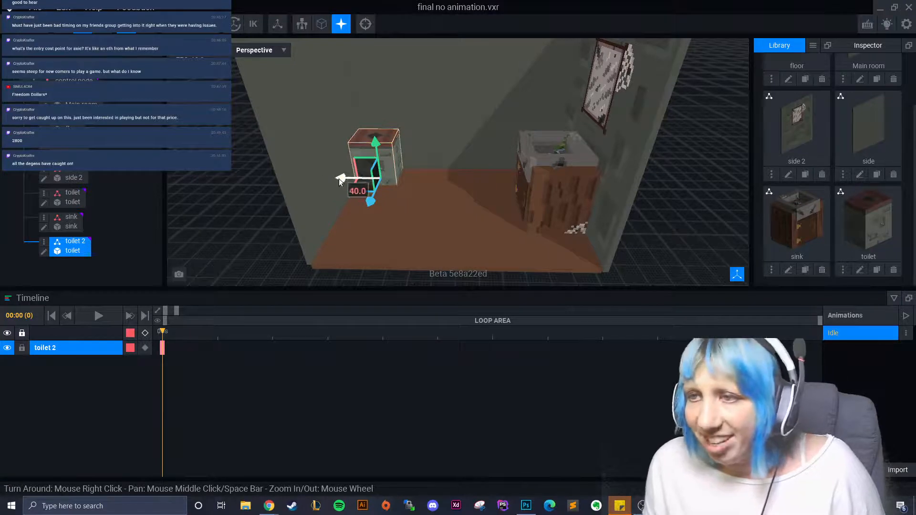
pyautogui.moveTo(342, 178); pyautogui.dragTo(395, 180)
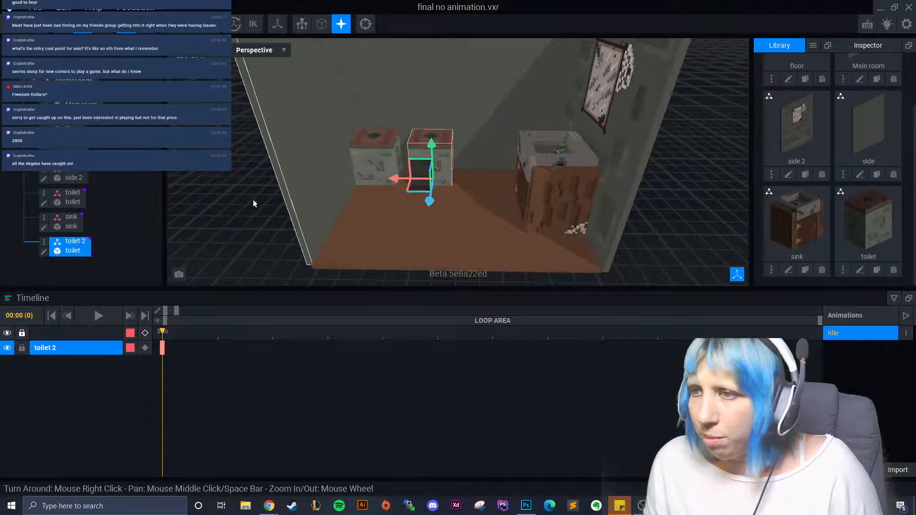
pyautogui.click(253, 199)
# - Orbit the room, select the back wall, and open then close the Main room model
pyautogui.moveTo(389, 226); pyautogui.dragTo(401, 226, button='right')
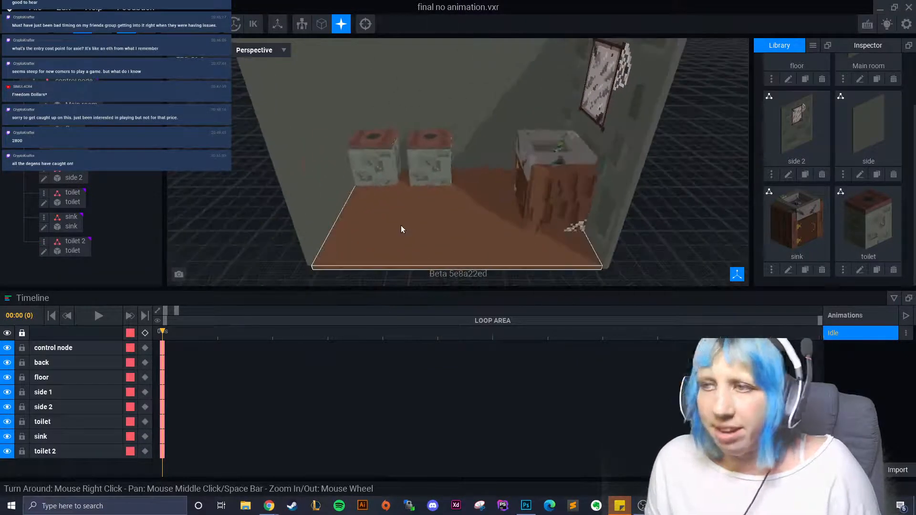
pyautogui.moveTo(469, 187); pyautogui.dragTo(378, 135, button='right')
pyautogui.scroll(3, 425, 206)
pyautogui.scroll(-3, 426, 199)
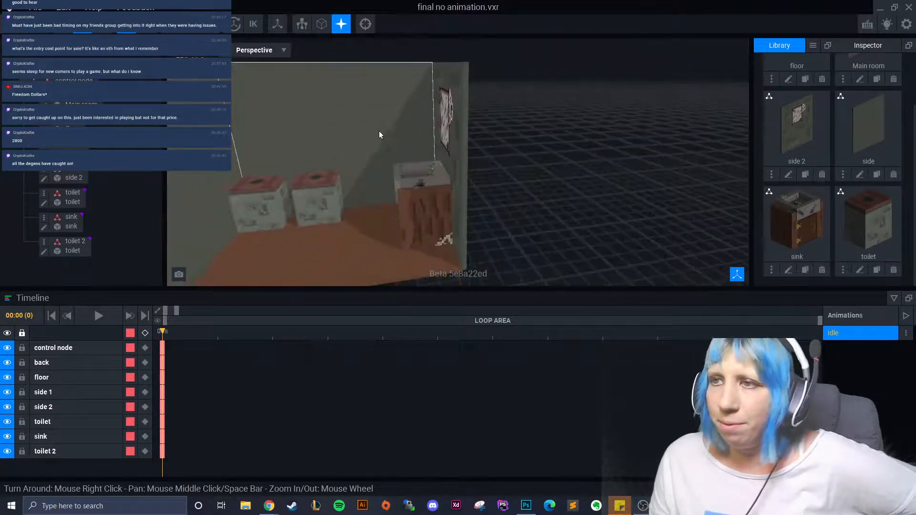
pyautogui.click(377, 130)
pyautogui.click(44, 105)
pyautogui.moveTo(352, 226); pyautogui.dragTo(411, 266, button='right')
pyautogui.scroll(3, 410, 260)
pyautogui.click(9, 8)
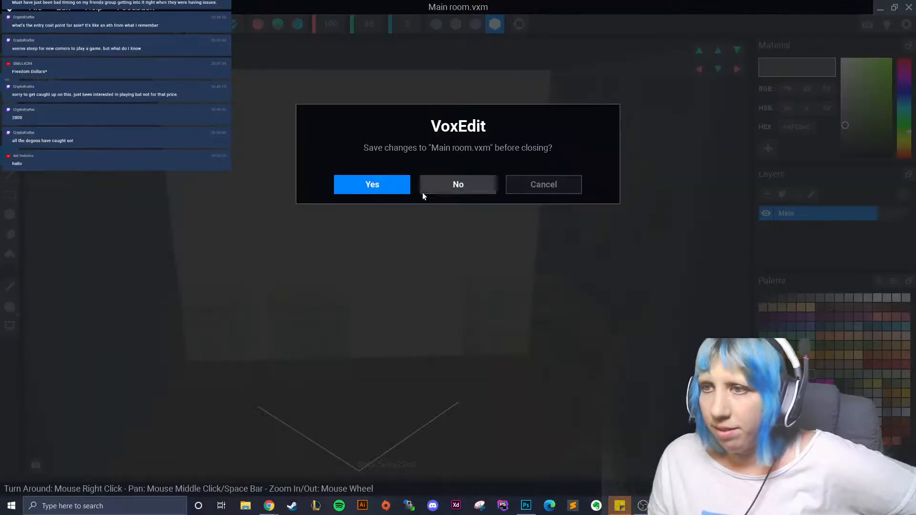
# - Discard the Main room changes and open the side 2 wall for voxel editing
pyautogui.click(486, 188)
pyautogui.click(500, 102)
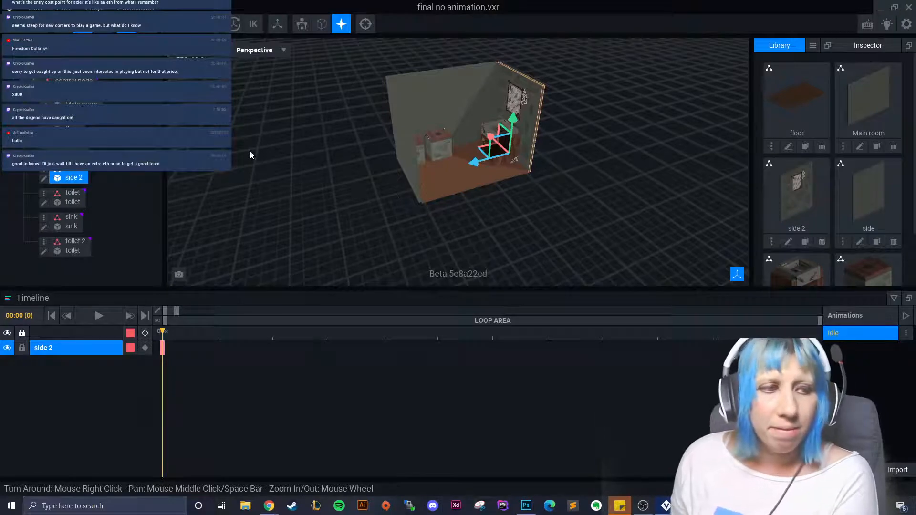
pyautogui.scroll(5, 454, 168)
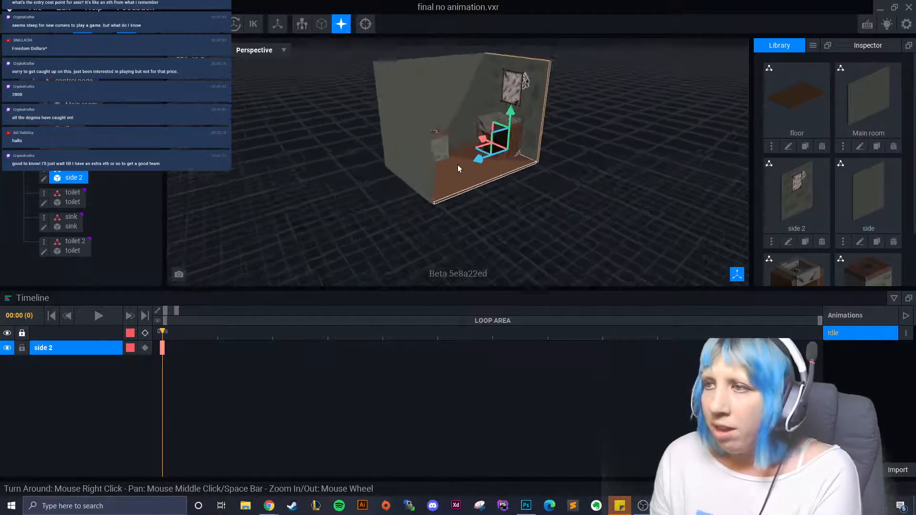
pyautogui.click(43, 178)
# - Pick grey #464A44 from side 2, save and close it, then select the back wall
pyautogui.scroll(3, 370, 248)
pyautogui.click(10, 286)
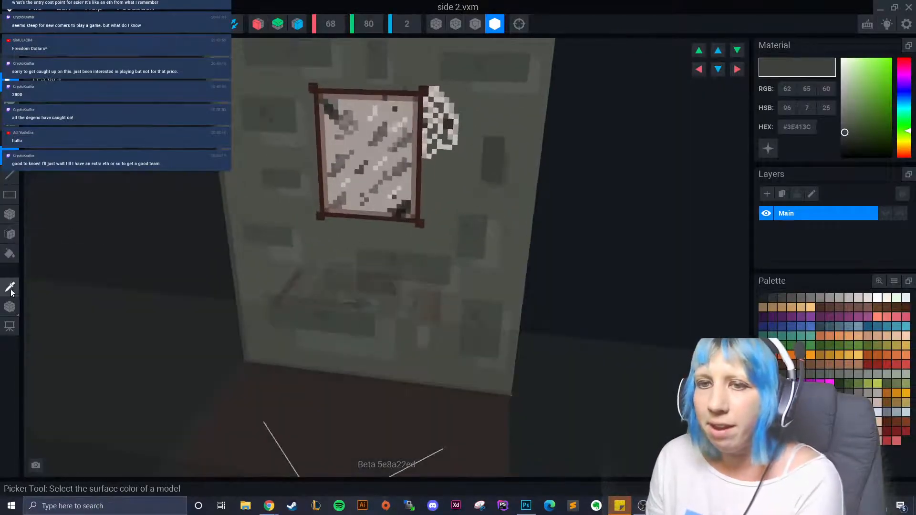
pyautogui.click(278, 116)
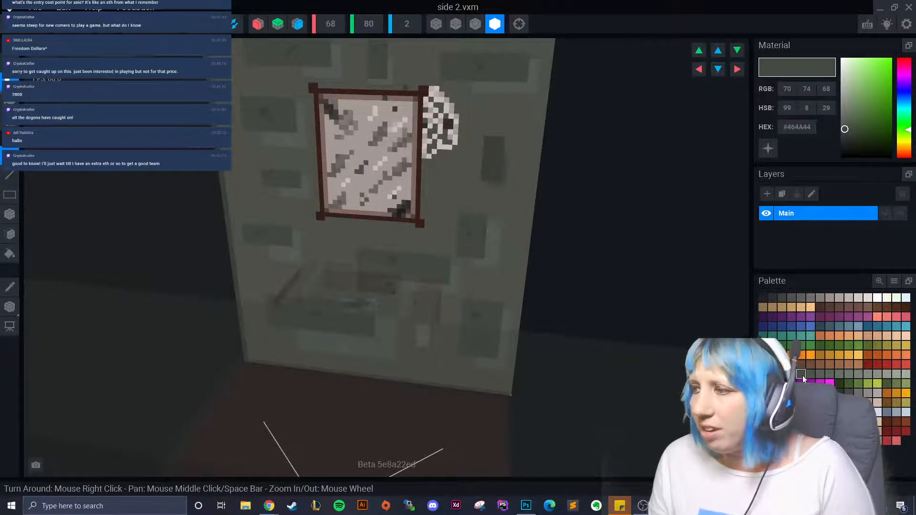
pyautogui.click(26, 34)
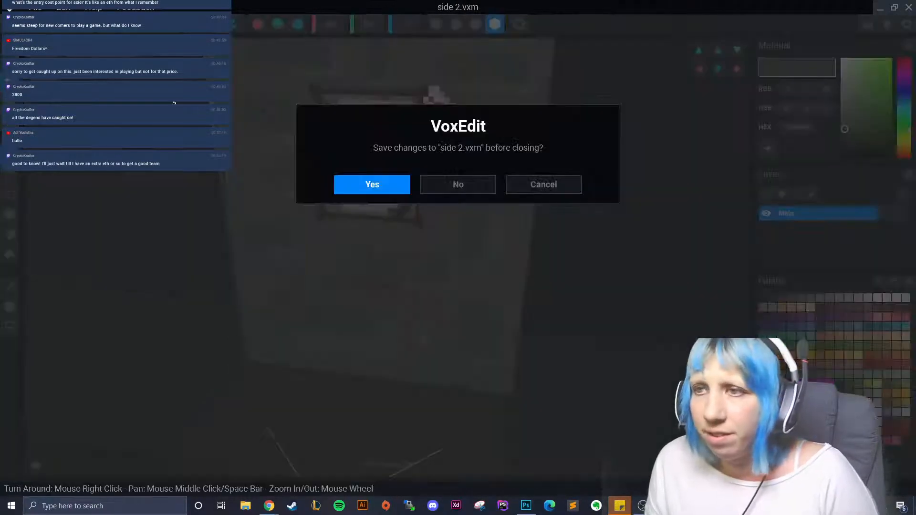
pyautogui.click(347, 180)
pyautogui.click(377, 151)
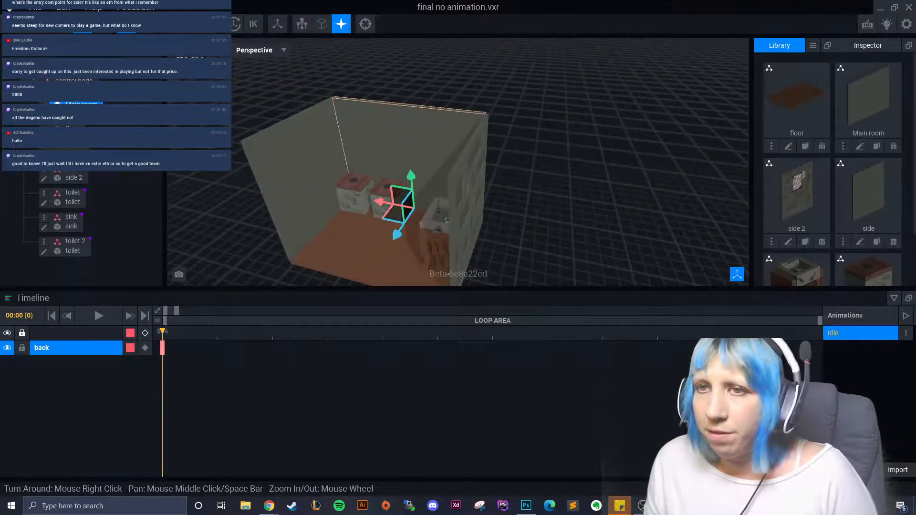
# - Open Main room and box-draw the first grey #464A44 tiles on the back wall
pyautogui.doubleClick(377, 150)
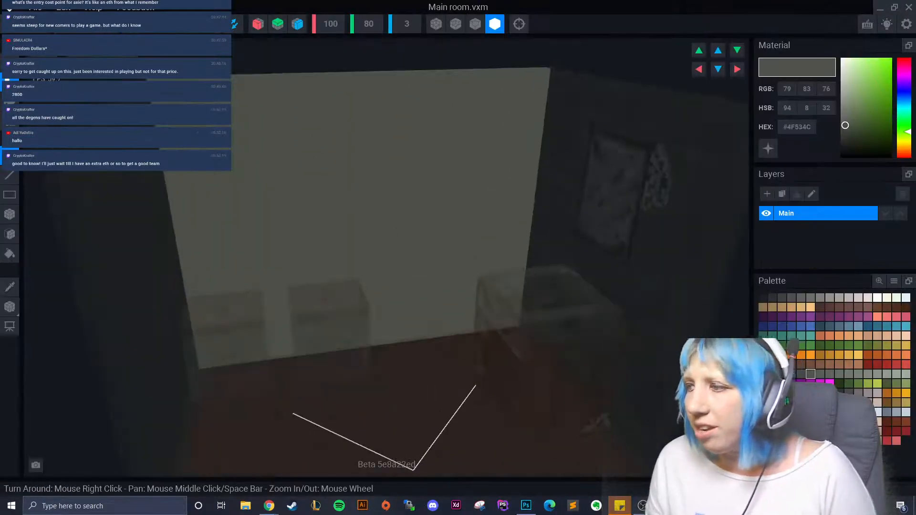
pyautogui.click(800, 373)
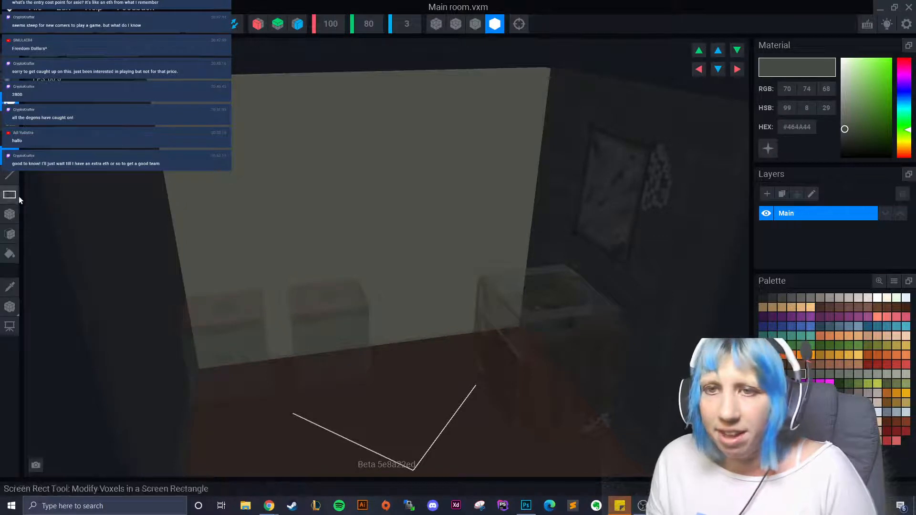
pyautogui.click(9, 214)
pyautogui.moveTo(257, 177); pyautogui.dragTo(258, 160)
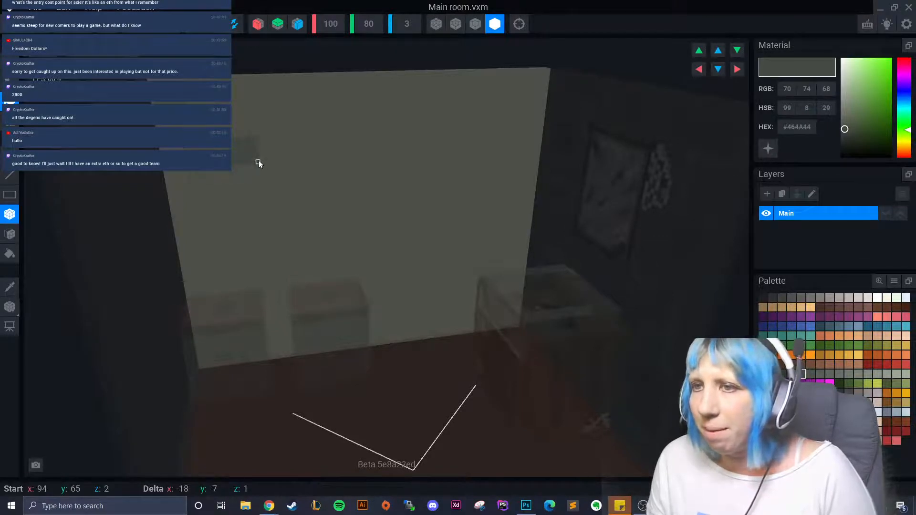
pyautogui.moveTo(293, 193); pyautogui.dragTo(394, 219)
pyautogui.moveTo(347, 107); pyautogui.dragTo(413, 125)
pyautogui.moveTo(297, 137); pyautogui.dragTo(312, 174)
# - Add more #464A44 rectangular tiles across the left, right and lower wall
pyautogui.moveTo(235, 195); pyautogui.dragTo(256, 239)
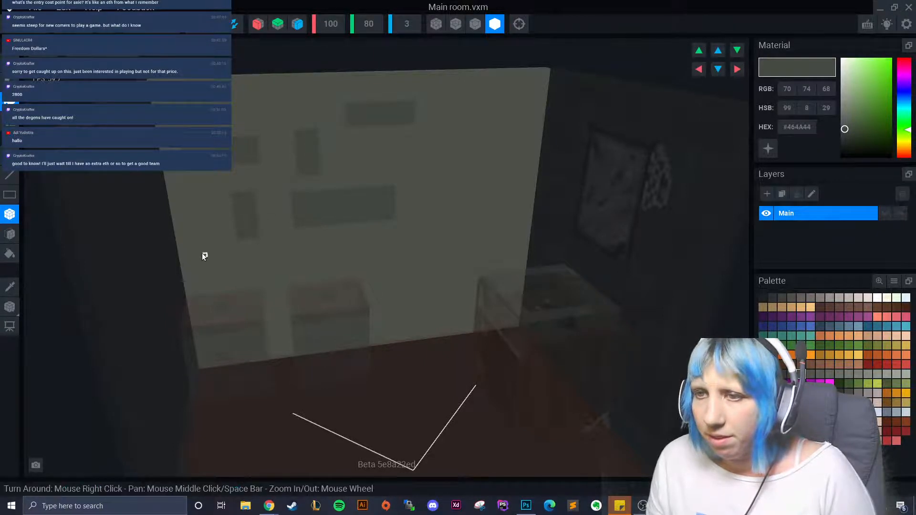
pyautogui.moveTo(202, 256); pyautogui.dragTo(259, 268)
pyautogui.moveTo(406, 147); pyautogui.dragTo(471, 180)
pyautogui.moveTo(474, 85); pyautogui.dragTo(527, 107)
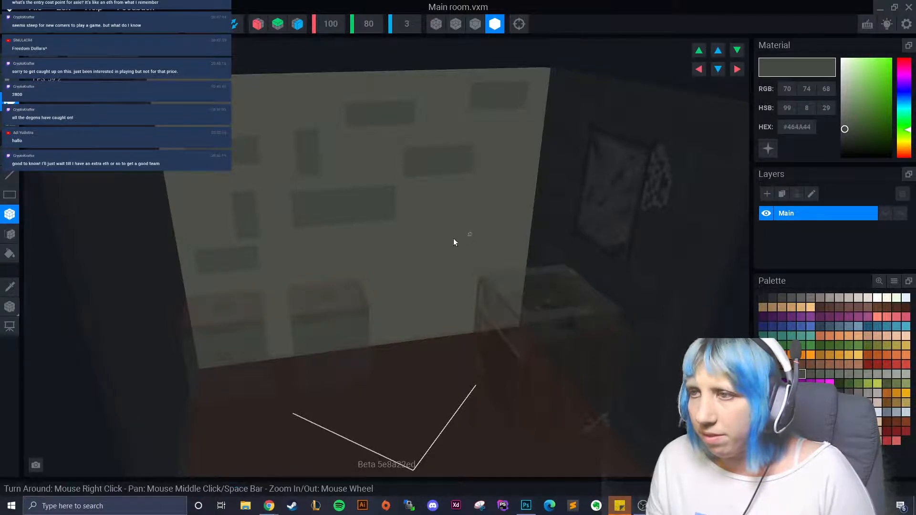
pyautogui.moveTo(432, 210); pyautogui.dragTo(508, 245)
pyautogui.moveTo(375, 268)
pyautogui.mouseDown()
pyautogui.moveTo(417, 281)
pyautogui.moveTo(403, 309)
pyautogui.moveTo(419, 307)
pyautogui.mouseUp()
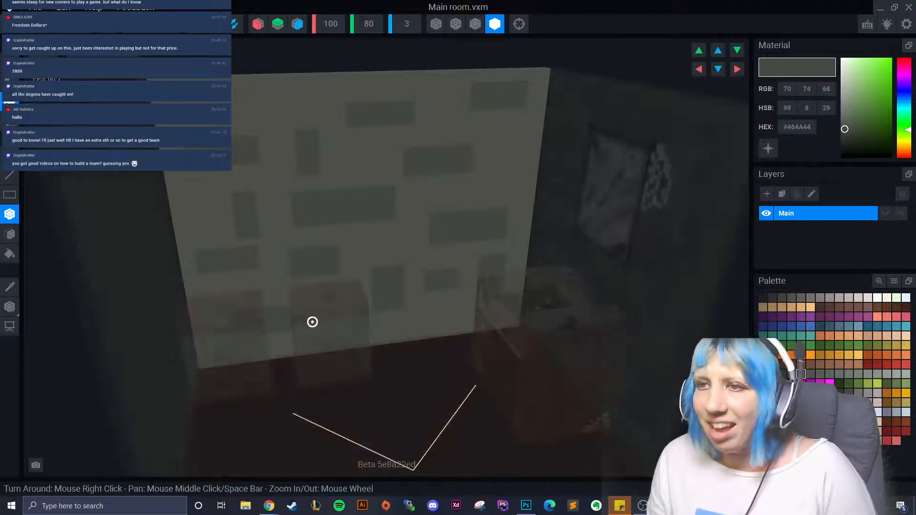
pyautogui.moveTo(364, 318); pyautogui.dragTo(358, 310, button='right')
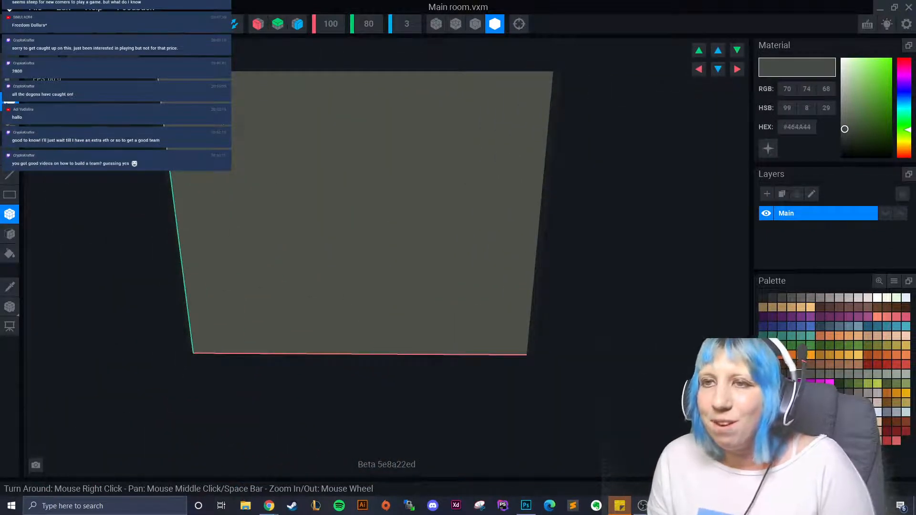
# - Draw eight more dark grey tiles across the upper, middle and left wall
pyautogui.moveTo(218, 113); pyautogui.dragTo(286, 145)
pyautogui.moveTo(370, 95); pyautogui.dragTo(442, 115)
pyautogui.moveTo(197, 172); pyautogui.dragTo(263, 206)
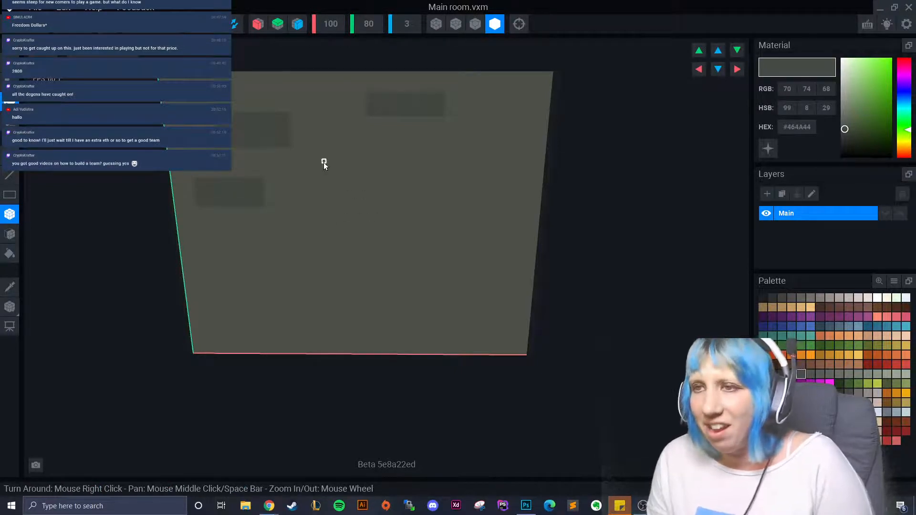
pyautogui.moveTo(323, 162); pyautogui.dragTo(414, 188)
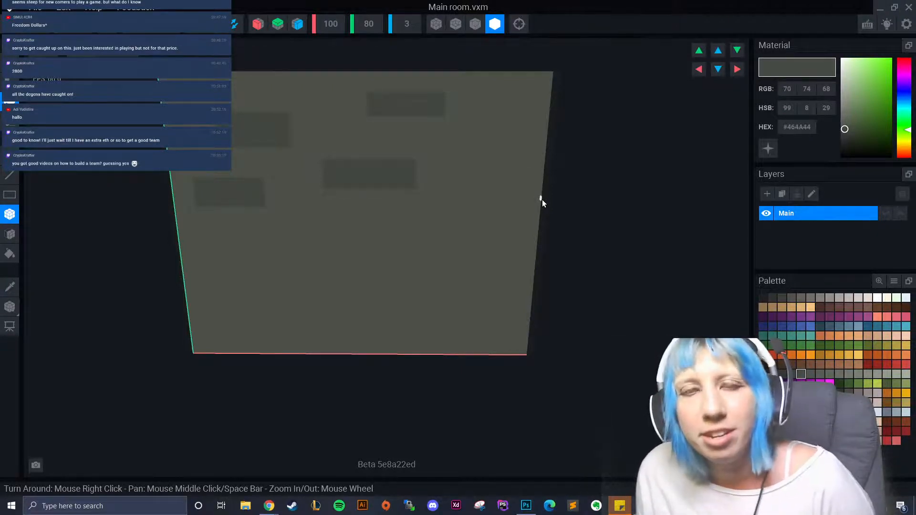
pyautogui.moveTo(455, 136); pyautogui.dragTo(494, 161)
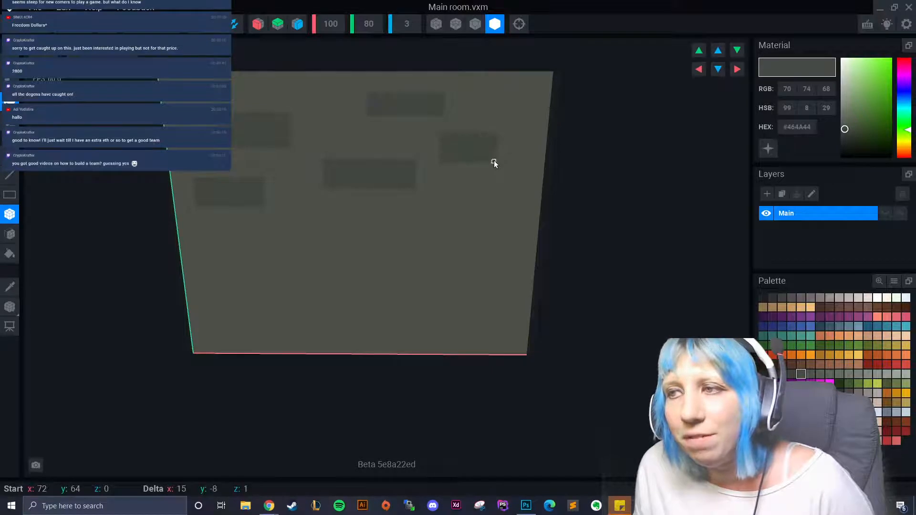
pyautogui.moveTo(478, 193); pyautogui.dragTo(505, 249)
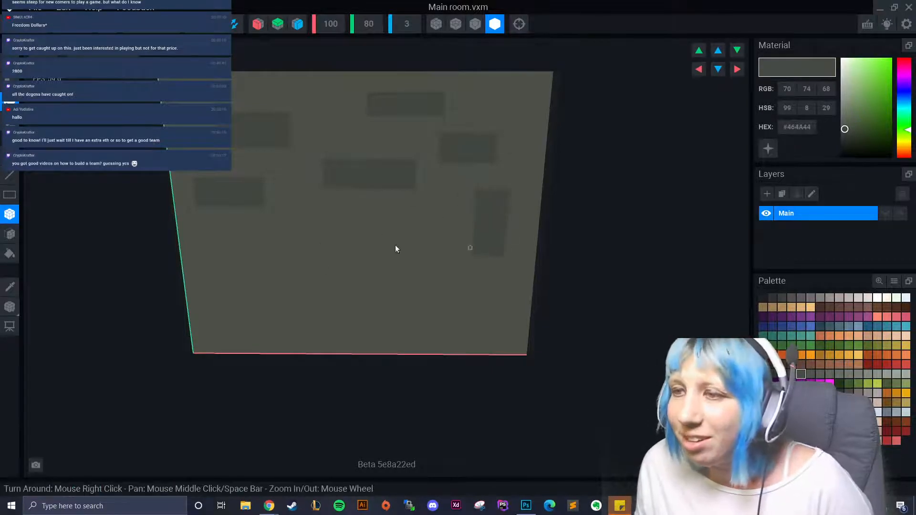
pyautogui.moveTo(222, 231); pyautogui.dragTo(249, 282)
pyautogui.moveTo(322, 216); pyautogui.dragTo(407, 241)
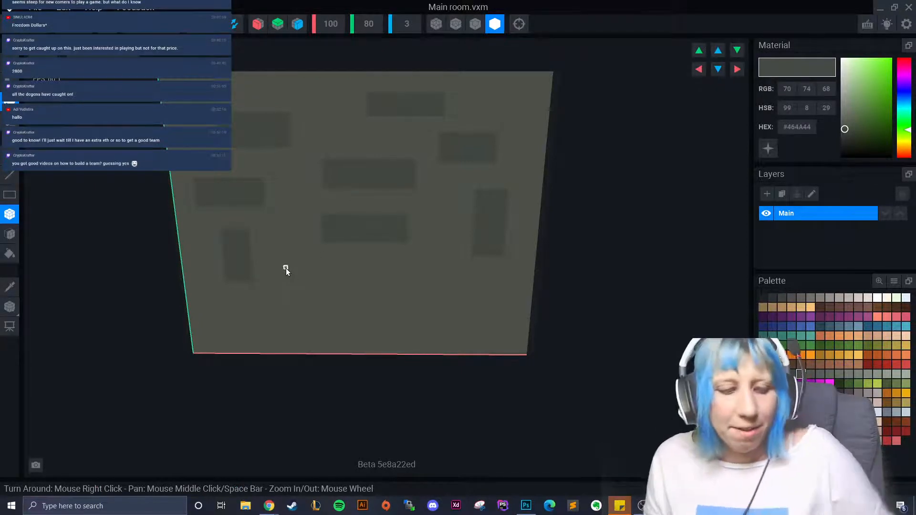
# - Undo the last wide tile and add smaller dark tiles along the lower wall
pyautogui.hotkey('ctrl', 'z')
pyautogui.moveTo(310, 225); pyautogui.dragTo(351, 250)
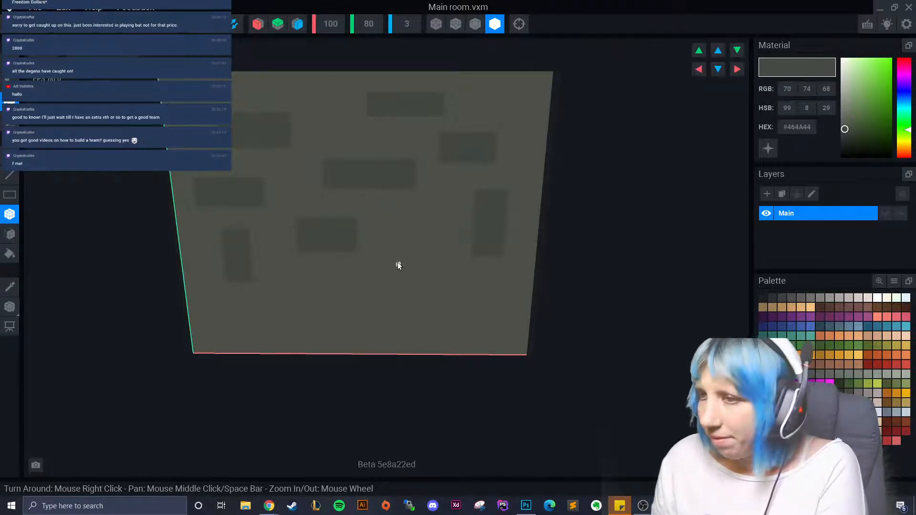
pyautogui.moveTo(397, 262); pyautogui.dragTo(443, 279)
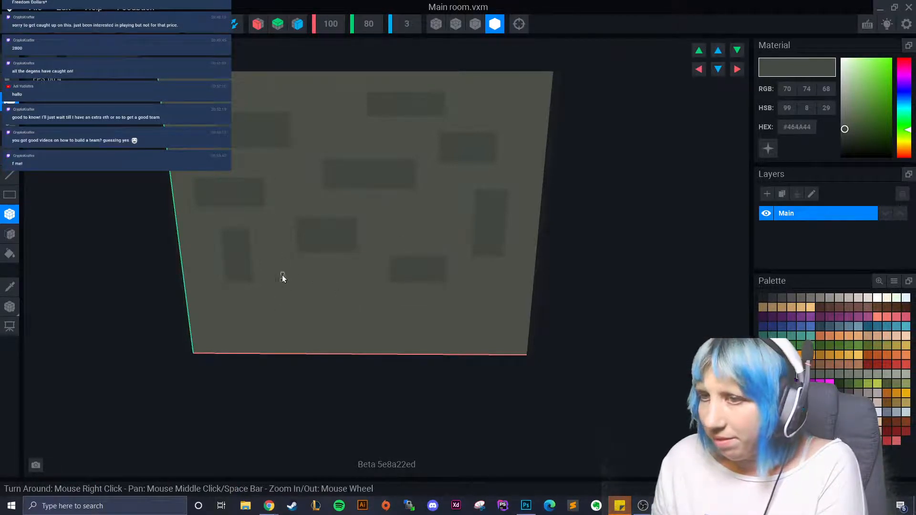
pyautogui.moveTo(282, 276); pyautogui.dragTo(310, 324)
pyautogui.moveTo(361, 307); pyautogui.dragTo(448, 330)
pyautogui.moveTo(200, 314); pyautogui.dragTo(244, 334)
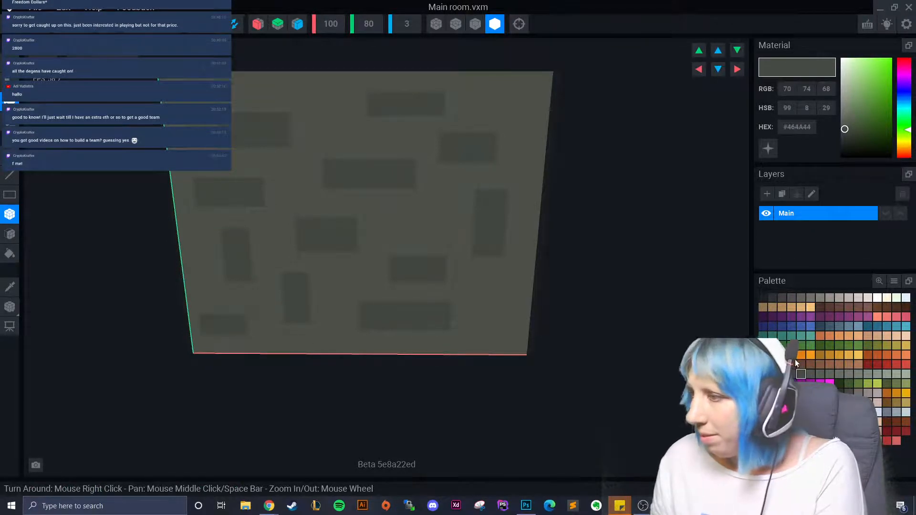
# - Switch to lighter grey #575C55 and draw thin border strips along the right and lower tiles
pyautogui.click(816, 373)
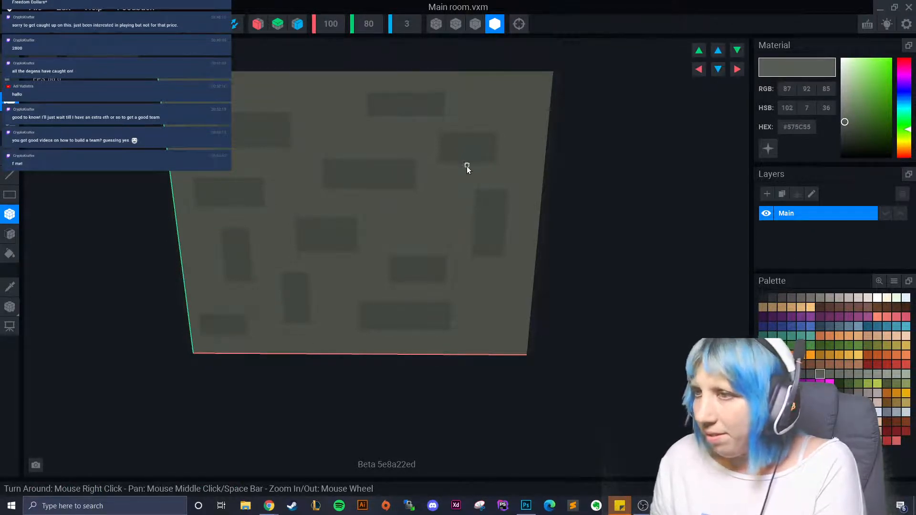
pyautogui.moveTo(466, 167); pyautogui.dragTo(501, 176)
pyautogui.moveTo(500, 138); pyautogui.dragTo(507, 175)
pyautogui.moveTo(485, 264); pyautogui.dragTo(517, 223)
pyautogui.moveTo(417, 285); pyautogui.dragTo(453, 287)
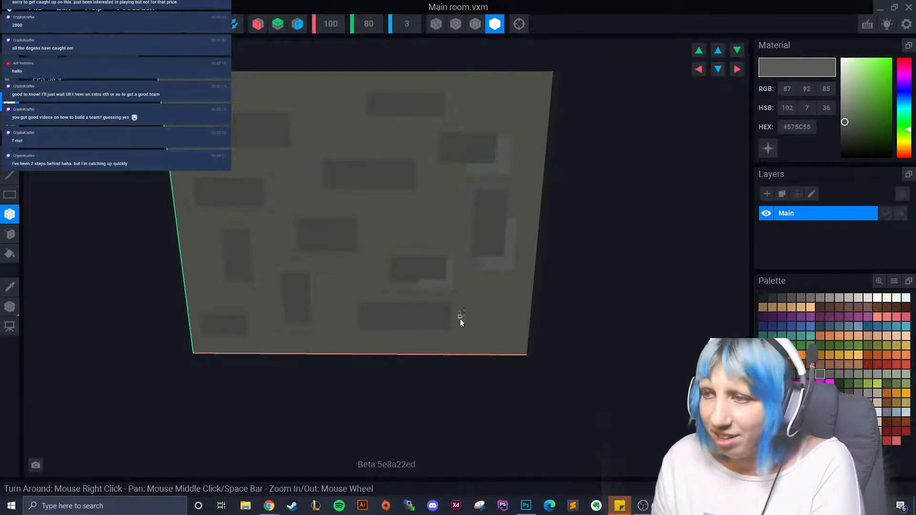
pyautogui.moveTo(409, 331); pyautogui.dragTo(452, 313)
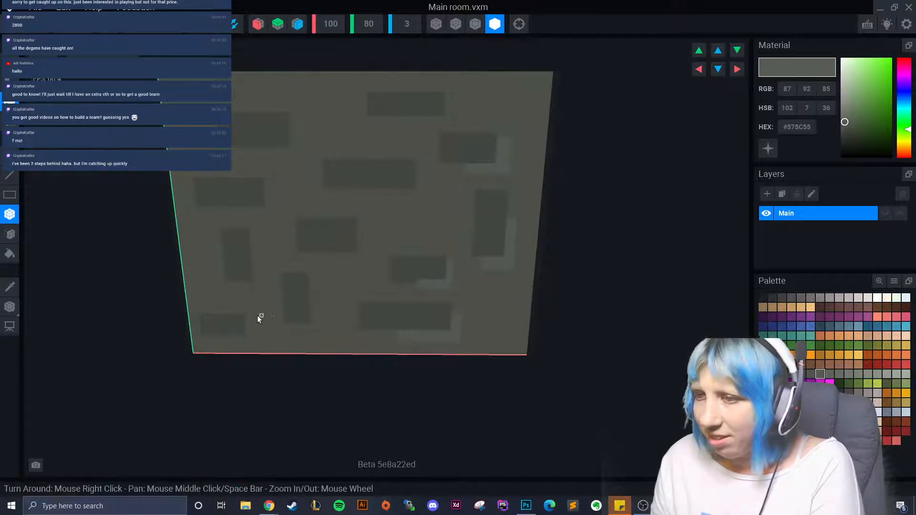
pyautogui.moveTo(290, 323); pyautogui.dragTo(316, 327)
pyautogui.moveTo(316, 326); pyautogui.dragTo(316, 323)
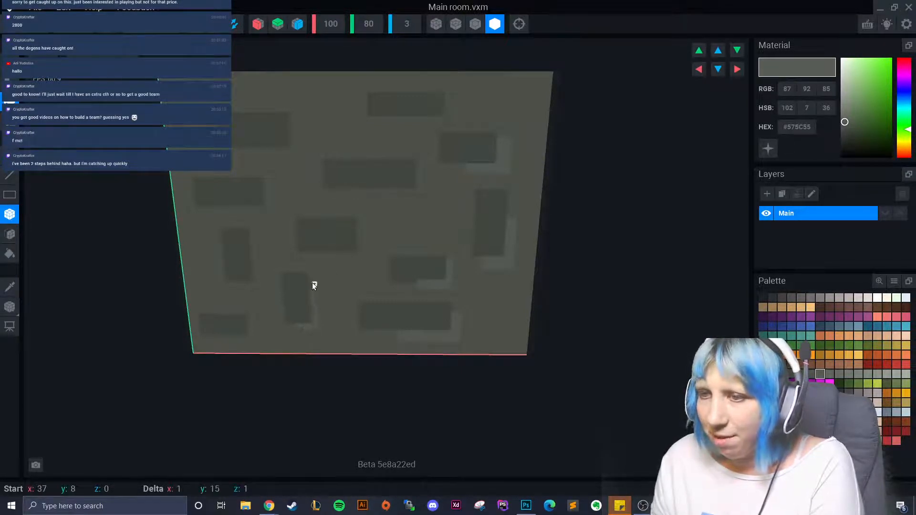
pyautogui.moveTo(313, 283); pyautogui.dragTo(361, 262)
pyautogui.moveTo(361, 262); pyautogui.dragTo(358, 226)
# - Add #575C55 borders on the left and top tiles, then switch to #3E413C for a dark streak
pyautogui.moveTo(234, 213); pyautogui.dragTo(272, 218)
pyautogui.moveTo(271, 216); pyautogui.dragTo(265, 185)
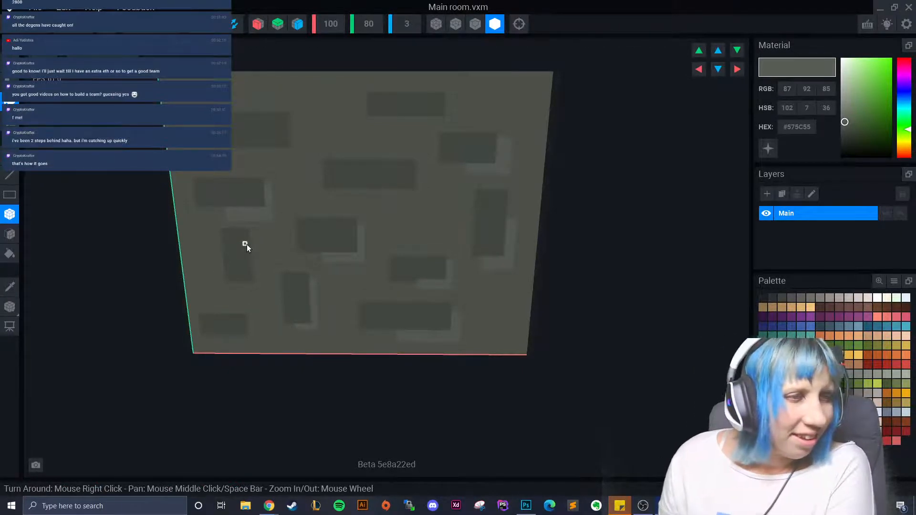
pyautogui.moveTo(248, 150); pyautogui.dragTo(300, 125)
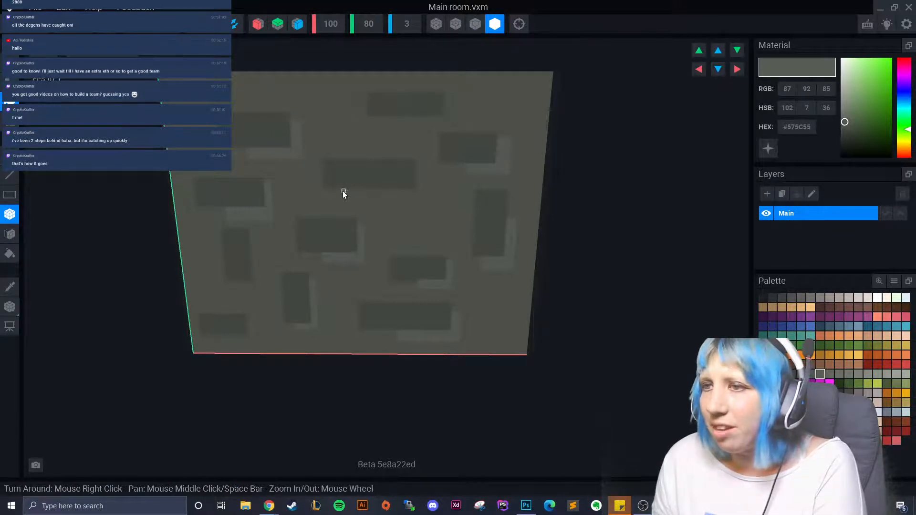
pyautogui.moveTo(343, 191); pyautogui.dragTo(422, 198)
pyautogui.moveTo(422, 198); pyautogui.dragTo(418, 167)
pyautogui.moveTo(429, 122); pyautogui.dragTo(450, 102)
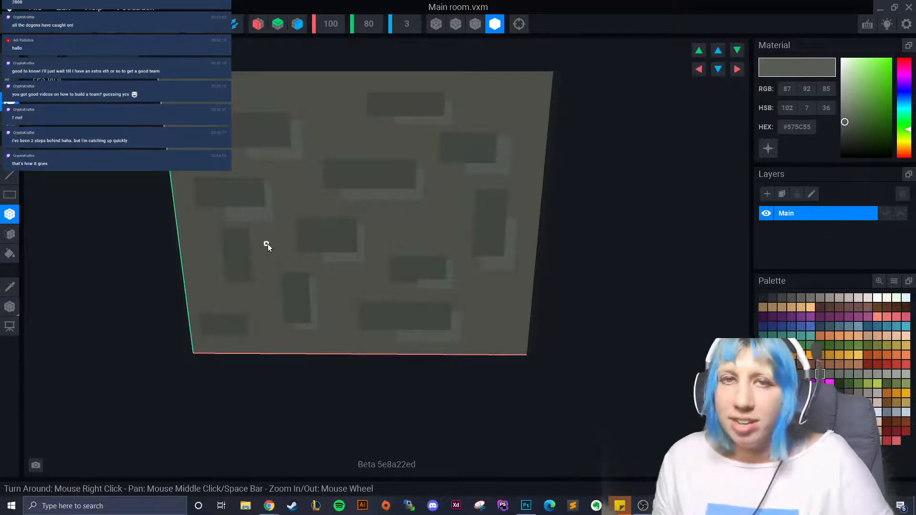
pyautogui.moveTo(250, 251); pyautogui.dragTo(254, 337)
pyautogui.moveTo(254, 337)
pyautogui.mouseDown()
pyautogui.moveTo(247, 319)
pyautogui.moveTo(253, 350)
pyautogui.mouseUp()
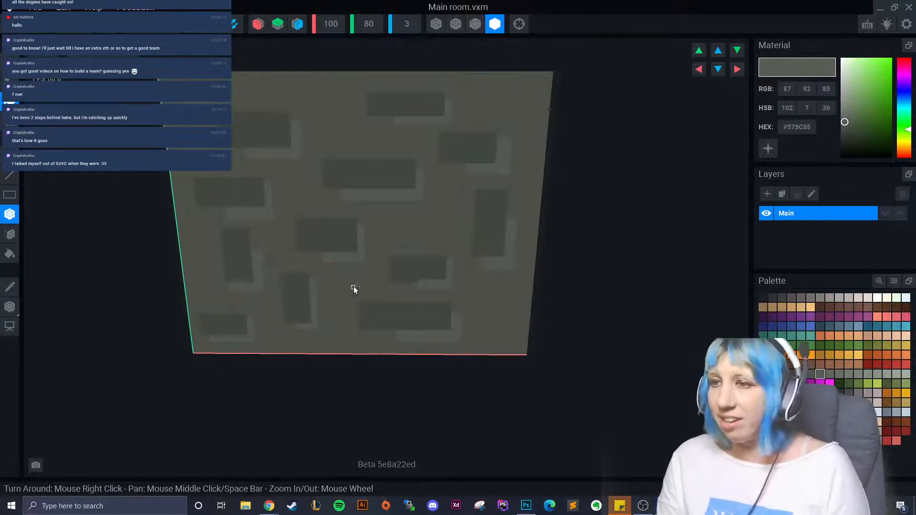
pyautogui.click(791, 374)
pyautogui.moveTo(329, 110); pyautogui.dragTo(341, 139)
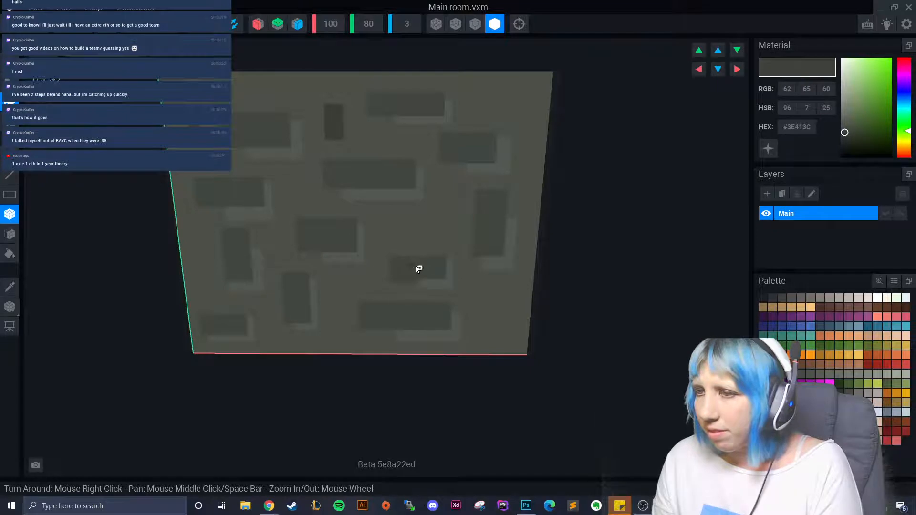
# - Add thin #3E413C shading streaks along the edges of the middle and left tiles
pyautogui.moveTo(315, 232); pyautogui.dragTo(326, 233)
pyautogui.moveTo(327, 235); pyautogui.dragTo(333, 236)
pyautogui.moveTo(363, 176); pyautogui.dragTo(408, 157)
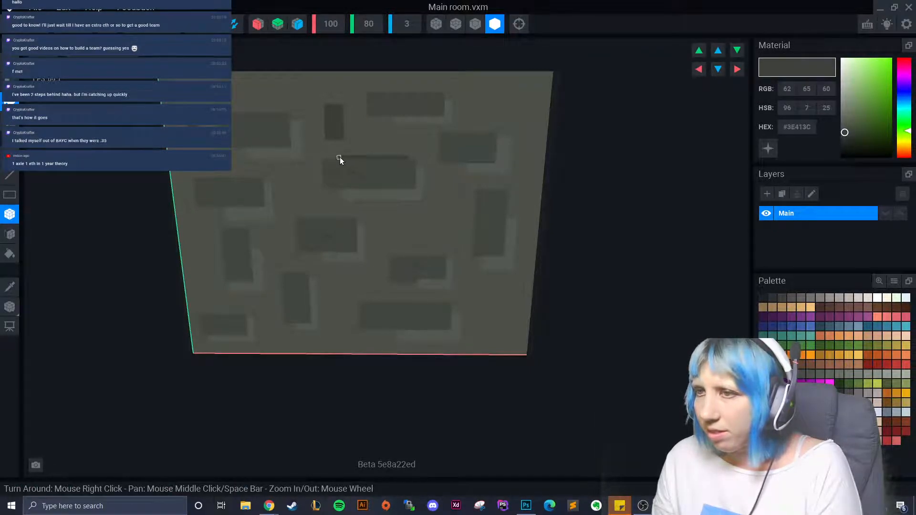
pyautogui.moveTo(323, 156); pyautogui.dragTo(325, 180)
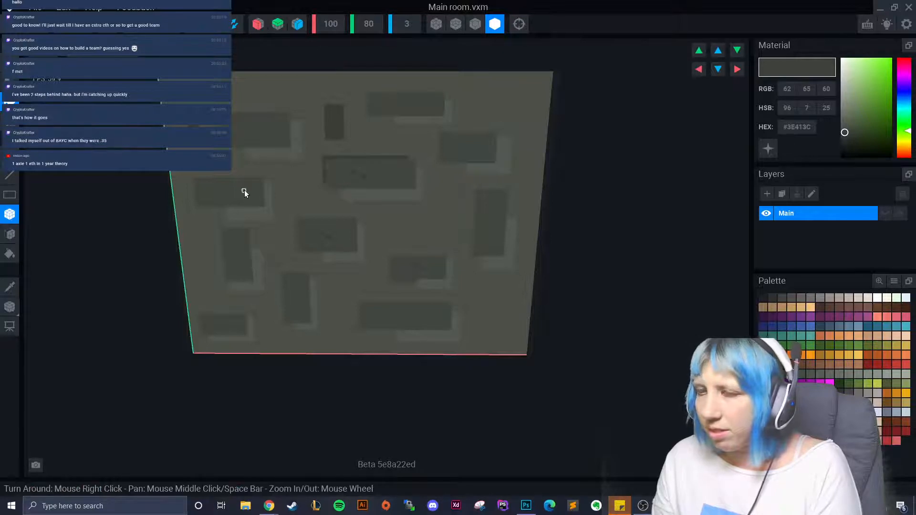
pyautogui.moveTo(255, 175); pyautogui.dragTo(197, 215)
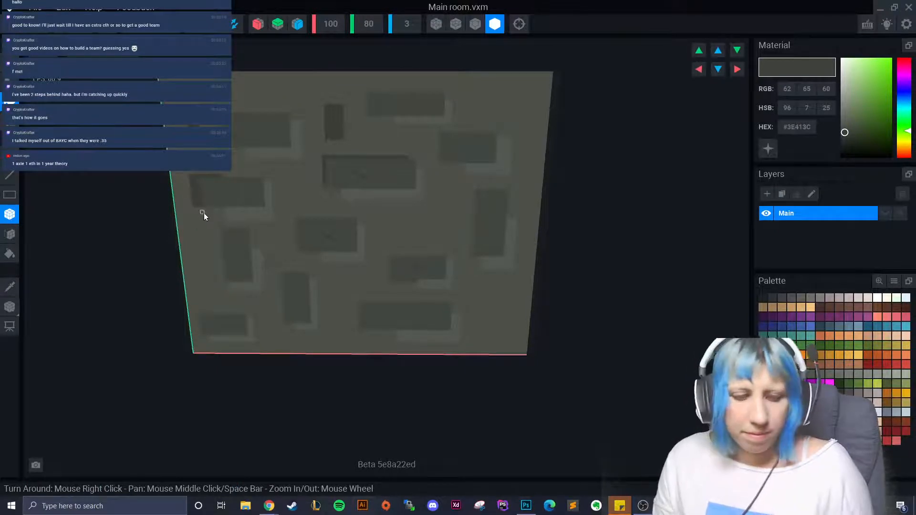
pyautogui.moveTo(196, 183); pyautogui.dragTo(193, 205)
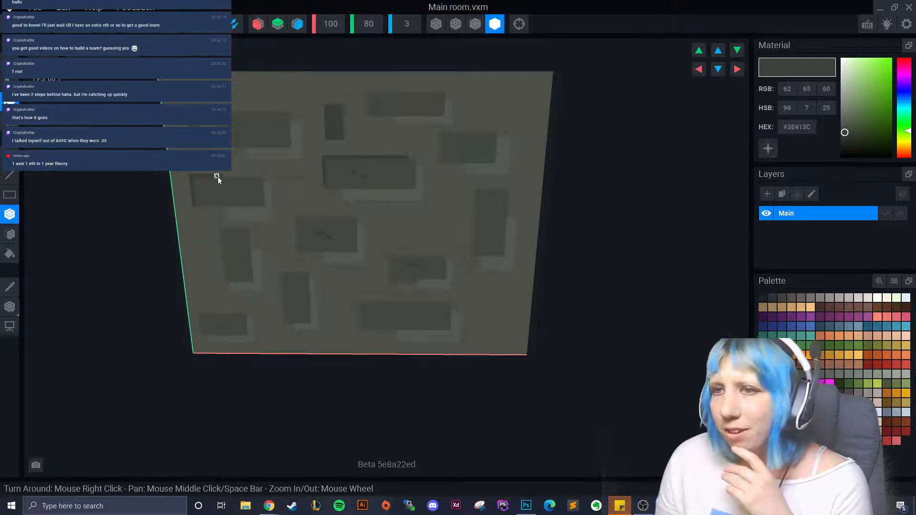
pyautogui.moveTo(221, 228); pyautogui.dragTo(225, 279)
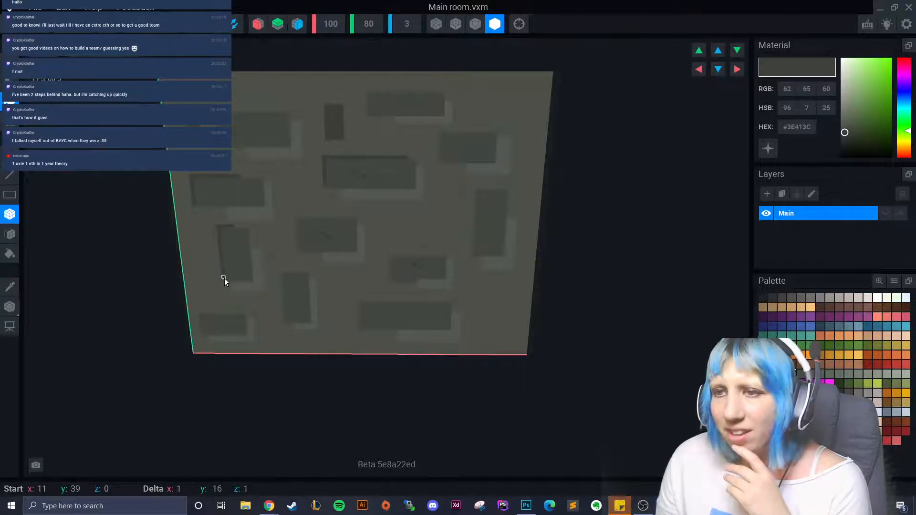
pyautogui.moveTo(226, 311); pyautogui.dragTo(195, 311)
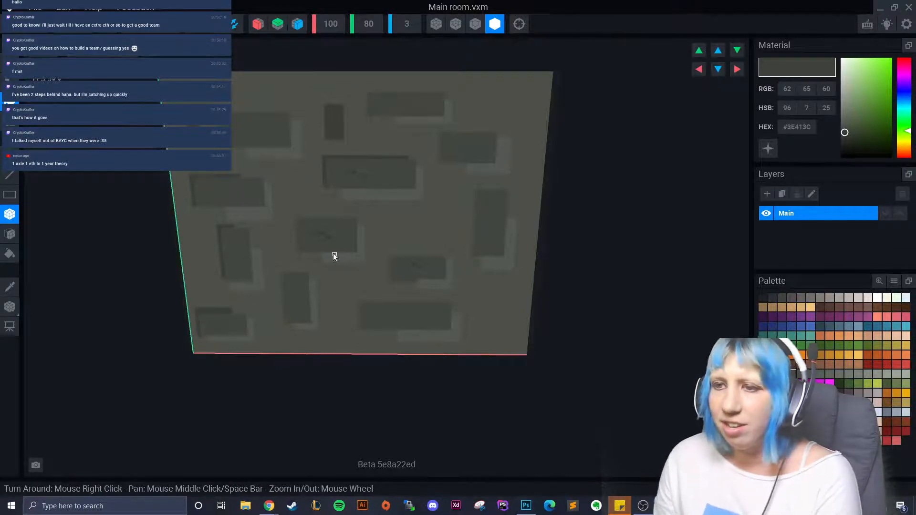
# - Resample #3E413C, redraw a strip on the lower tile, and dot small dark blocks on the wall
pyautogui.keyDown('alt'); pyautogui.click(205, 334); pyautogui.keyUp('alt')
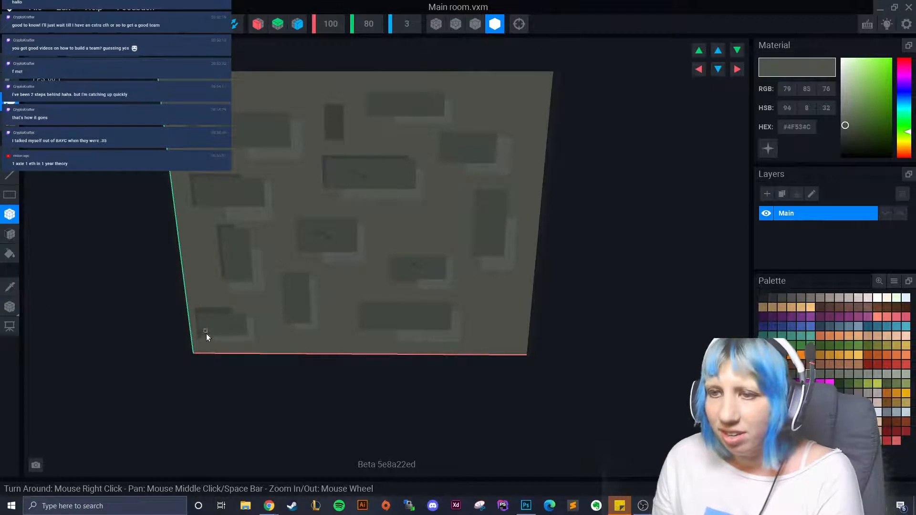
pyautogui.moveTo(205, 334); pyautogui.dragTo(198, 338)
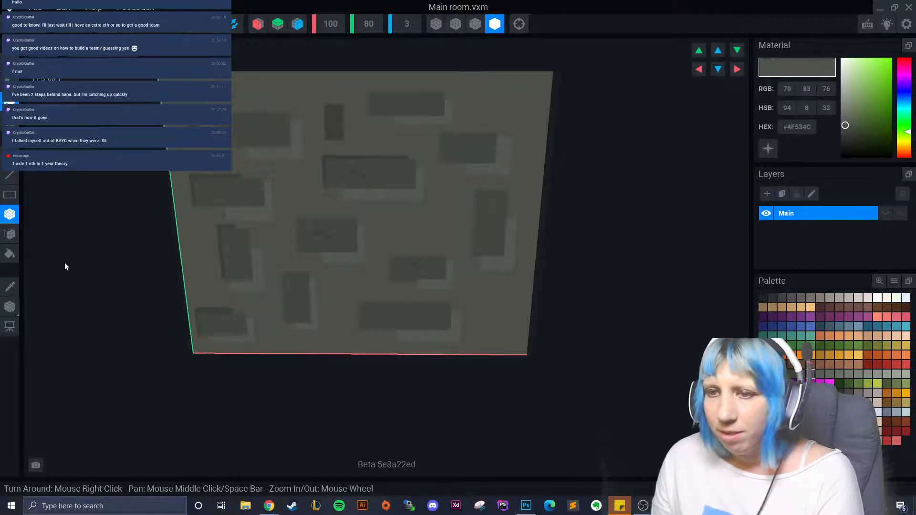
pyautogui.click(11, 285)
pyautogui.click(207, 310)
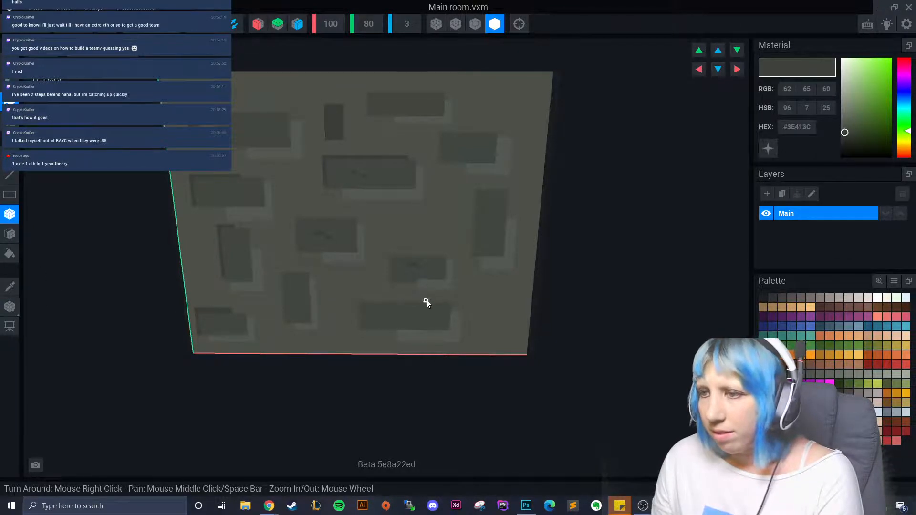
pyautogui.moveTo(426, 299); pyautogui.dragTo(354, 331)
pyautogui.hotkey('ctrl', 'z')
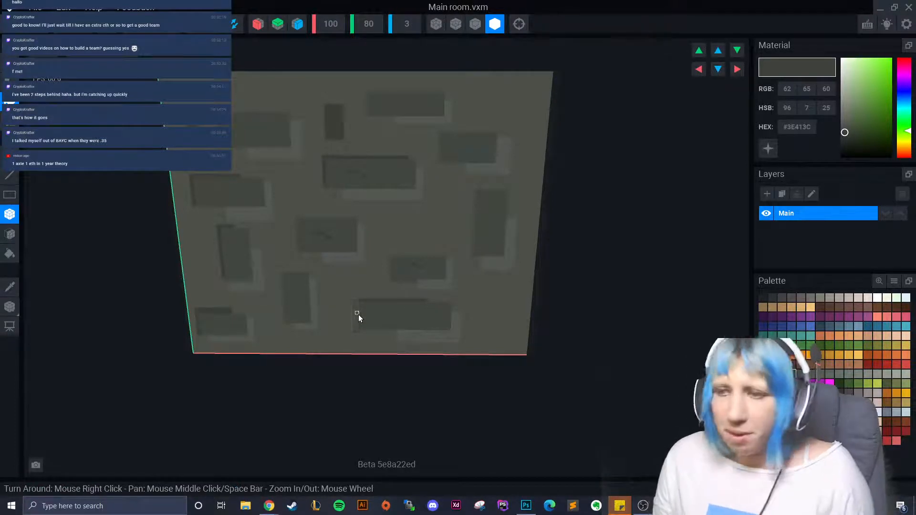
pyautogui.moveTo(355, 301); pyautogui.dragTo(354, 328)
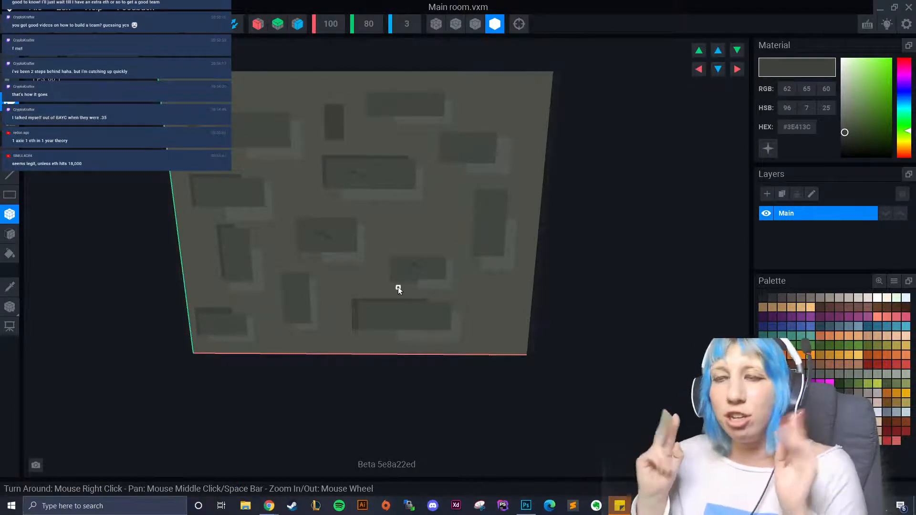
pyautogui.click(251, 125)
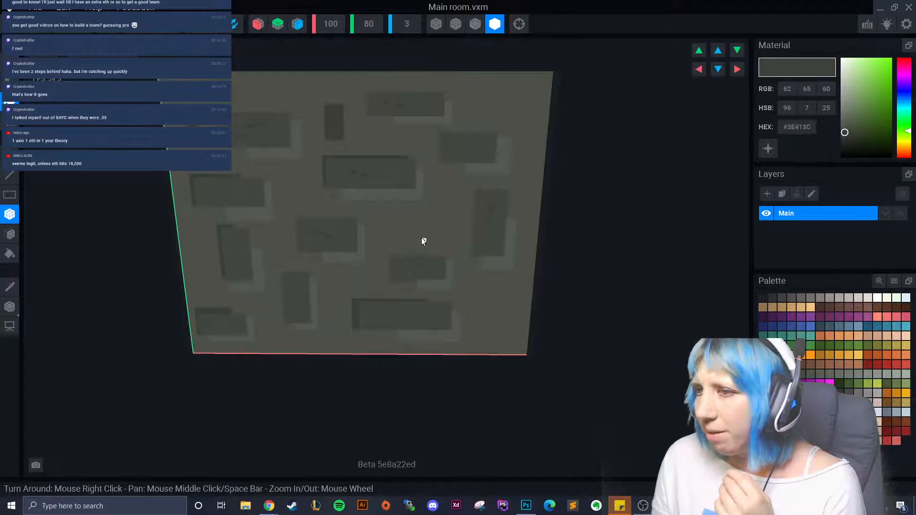
pyautogui.click(410, 230)
pyautogui.click(496, 311)
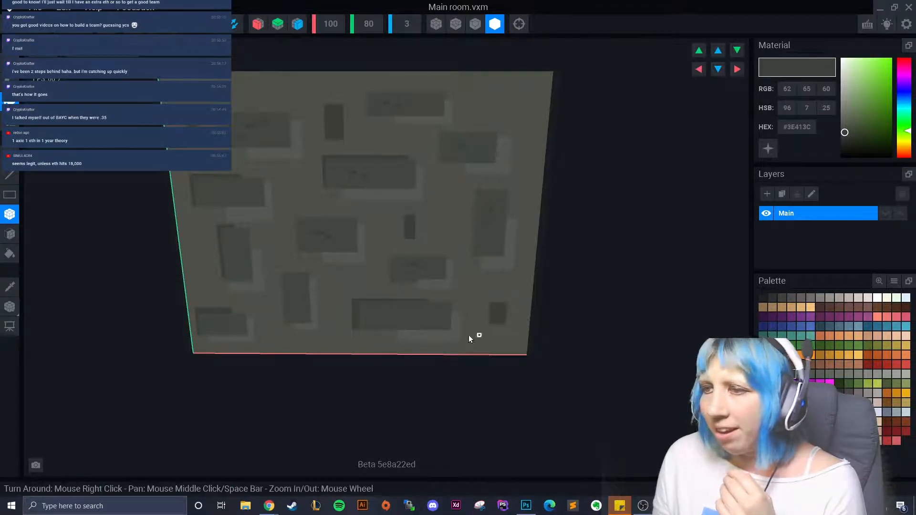
pyautogui.click(10, 286)
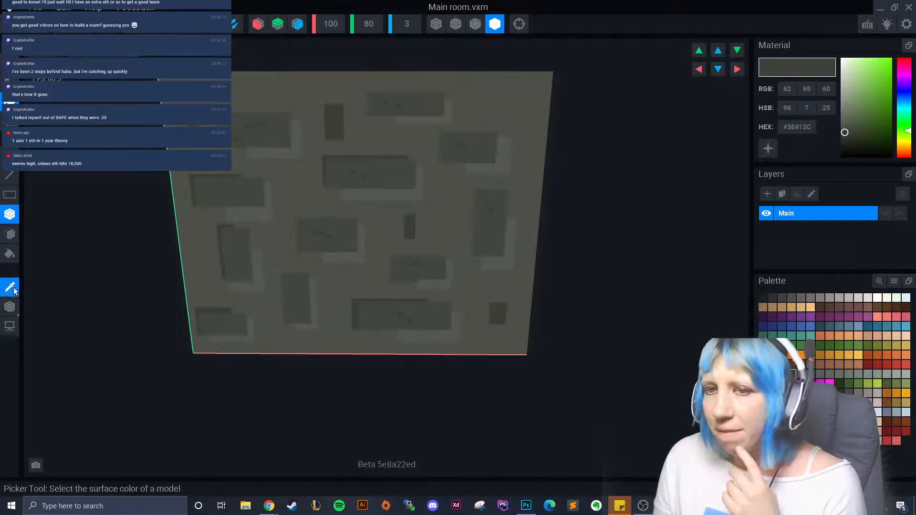
# - Dot light #686D65 specks across the back wall
pyautogui.click(409, 333)
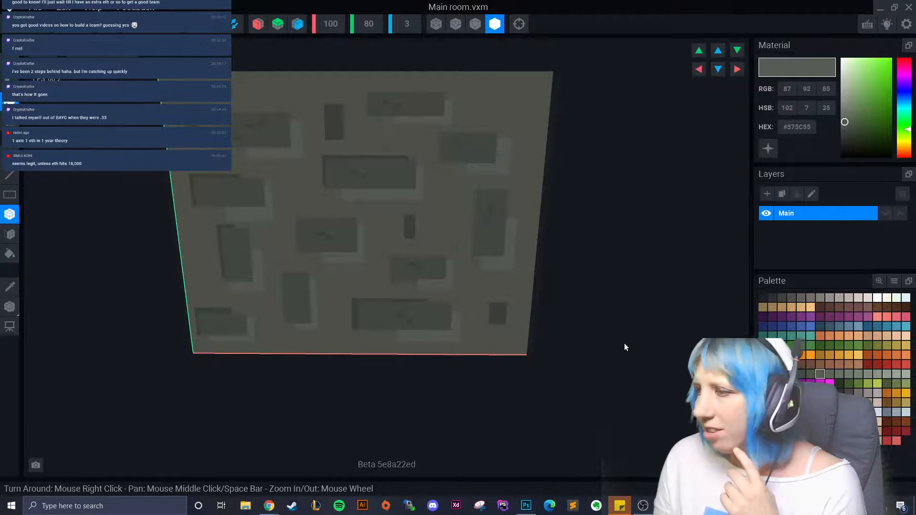
pyautogui.click(838, 374)
pyautogui.click(452, 339)
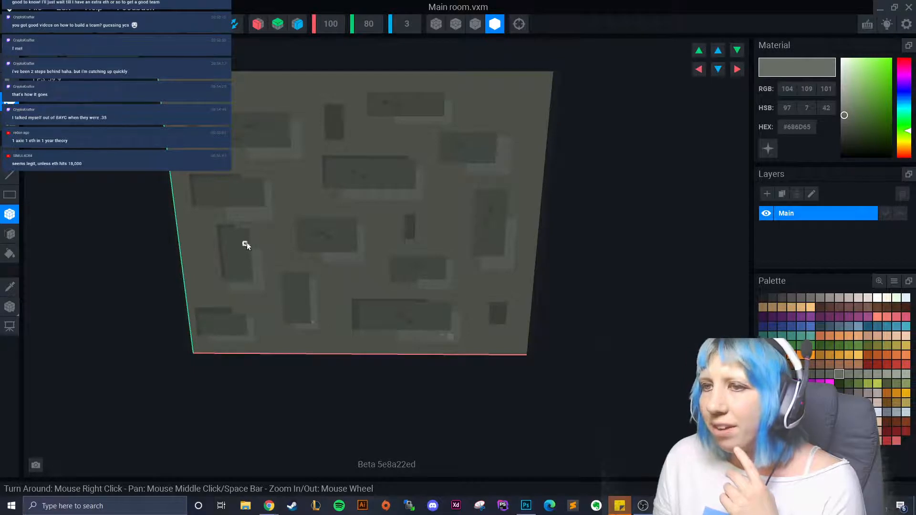
pyautogui.click(253, 216)
pyautogui.click(304, 186)
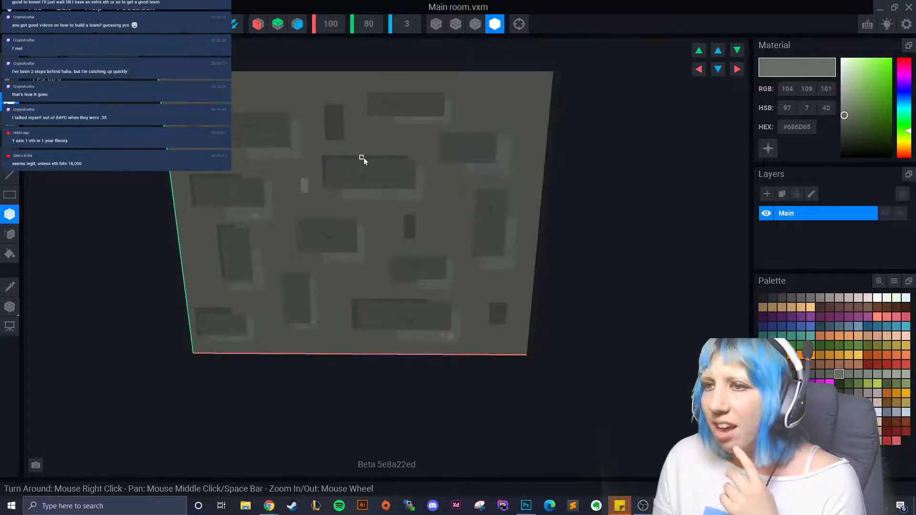
pyautogui.click(264, 98)
pyautogui.click(491, 103)
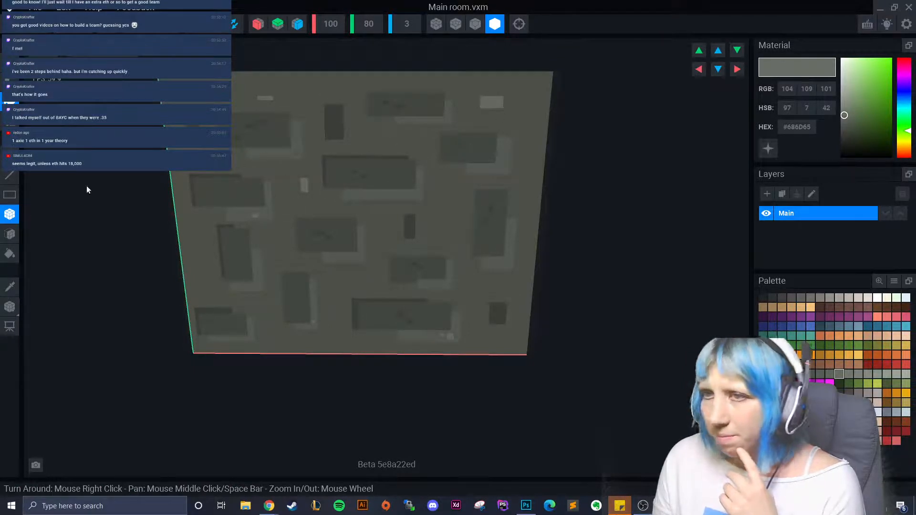
# - Resample the wall's base grey and set the current colour to #60655D
pyautogui.click(11, 286)
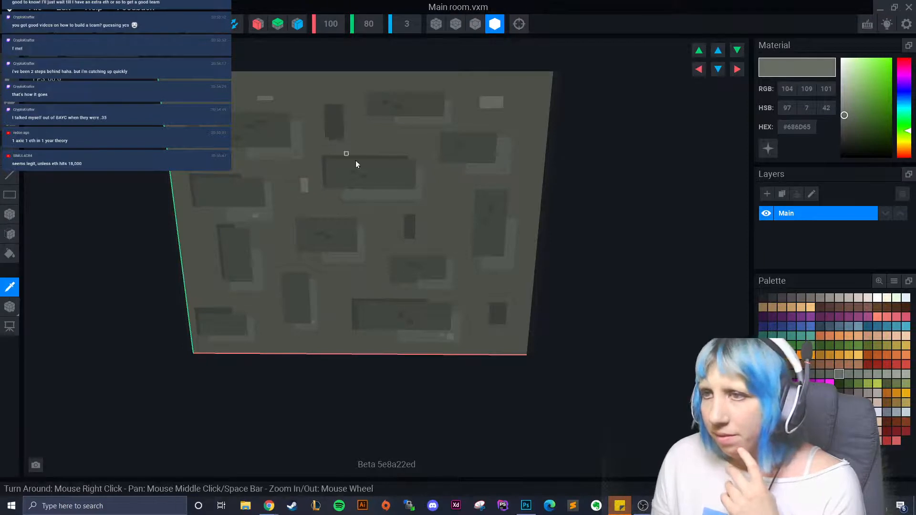
pyautogui.click(829, 374)
pyautogui.click(393, 196)
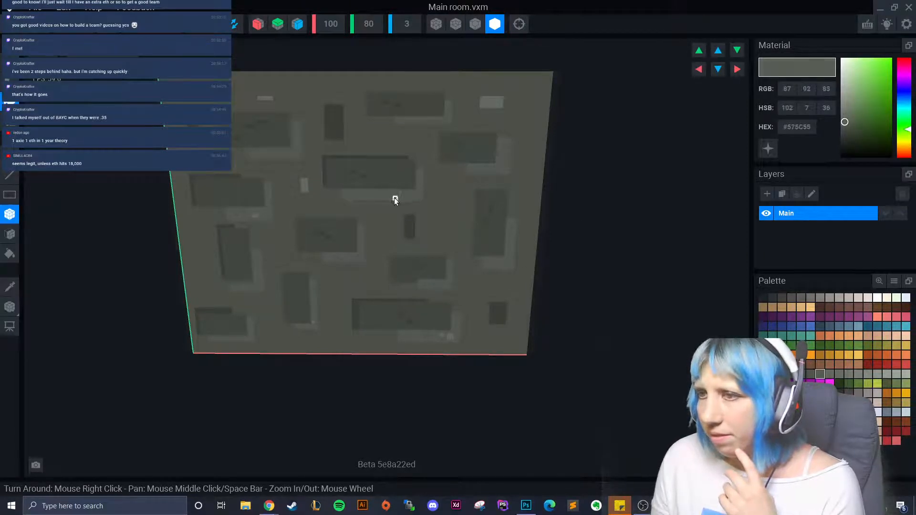
pyautogui.click(832, 374)
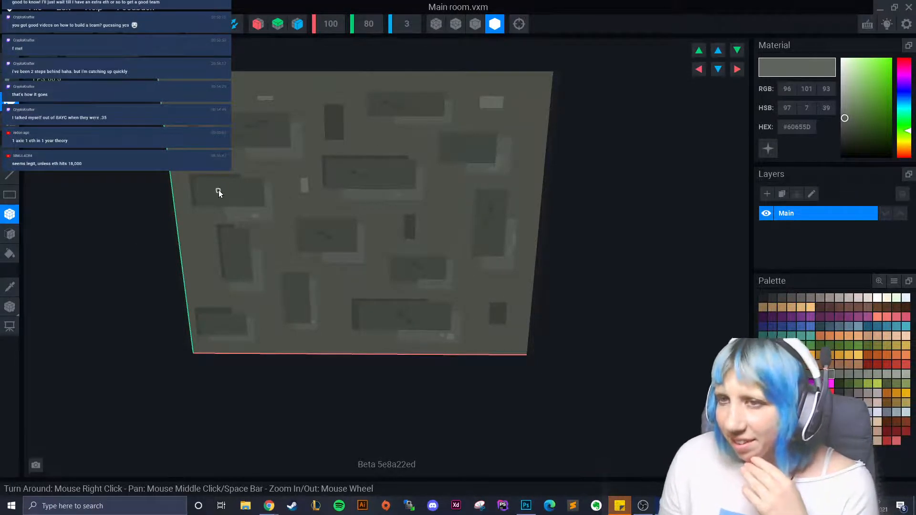
# - Orbit the view and sample the dark tile and lighter border colours from the wall
pyautogui.moveTo(163, 215); pyautogui.dragTo(323, 247, button='right')
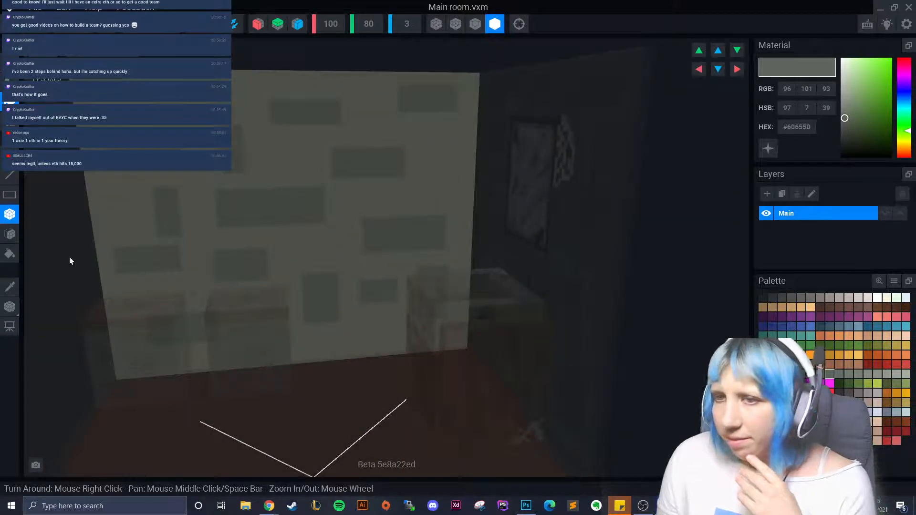
pyautogui.click(10, 287)
pyautogui.click(285, 217)
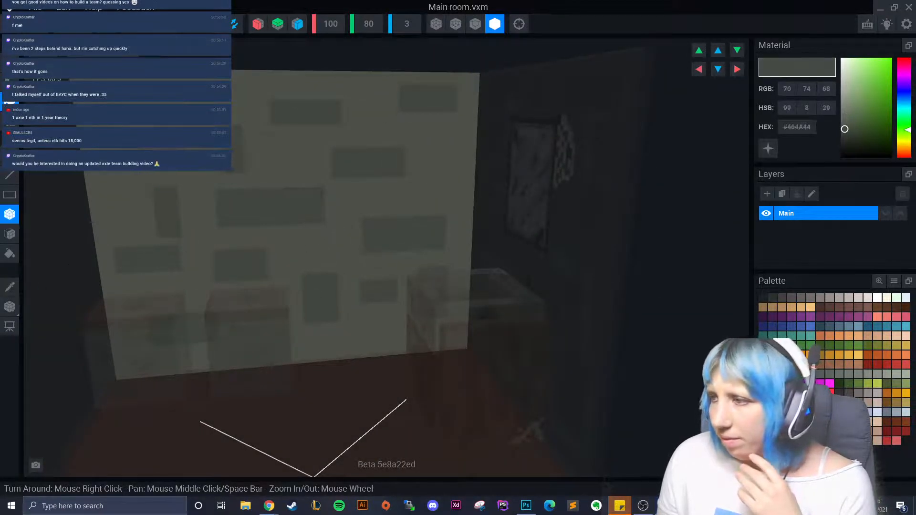
pyautogui.keyDown('alt'); pyautogui.click(406, 265); pyautogui.keyUp('alt')
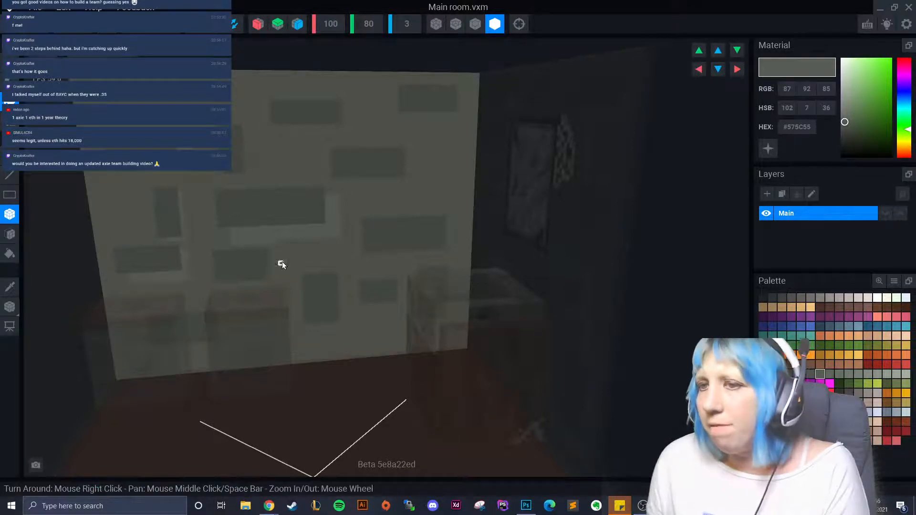
# - Box-draw lighter border strips around the dark tiles across the upper and lower wall
pyautogui.moveTo(292, 124)
pyautogui.mouseDown()
pyautogui.moveTo(342, 132)
pyautogui.moveTo(351, 105)
pyautogui.mouseUp()
pyautogui.moveTo(415, 115); pyautogui.dragTo(465, 121)
pyautogui.moveTo(457, 120); pyautogui.dragTo(465, 96)
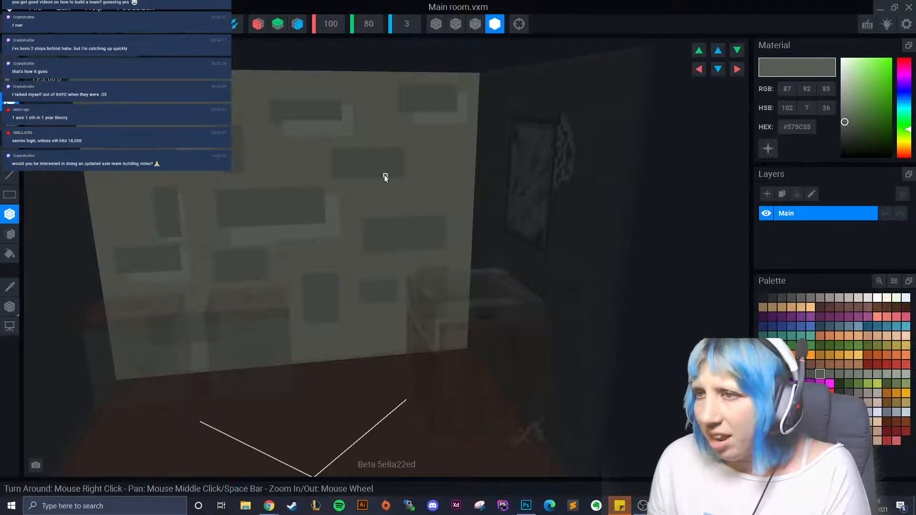
pyautogui.moveTo(370, 181)
pyautogui.mouseDown()
pyautogui.moveTo(406, 184)
pyautogui.moveTo(410, 152)
pyautogui.moveTo(417, 188)
pyautogui.moveTo(373, 193)
pyautogui.mouseUp()
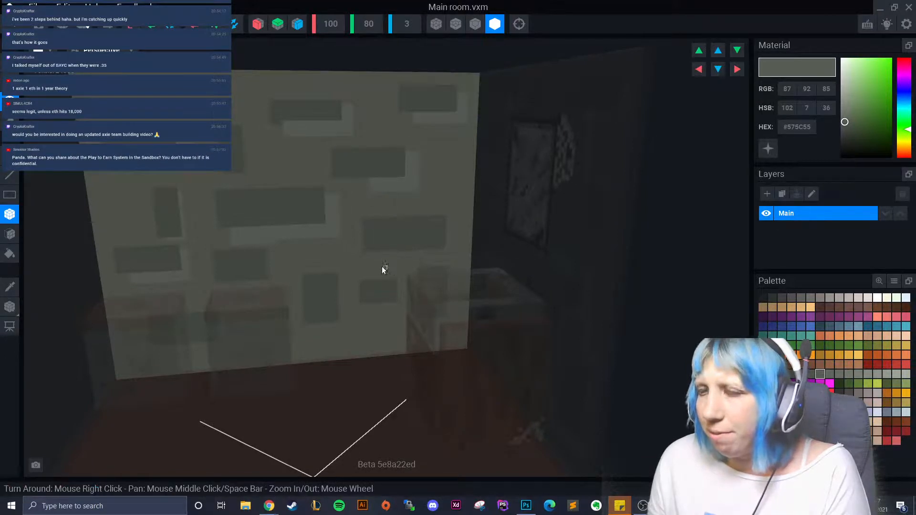
pyautogui.moveTo(369, 255); pyautogui.dragTo(449, 222)
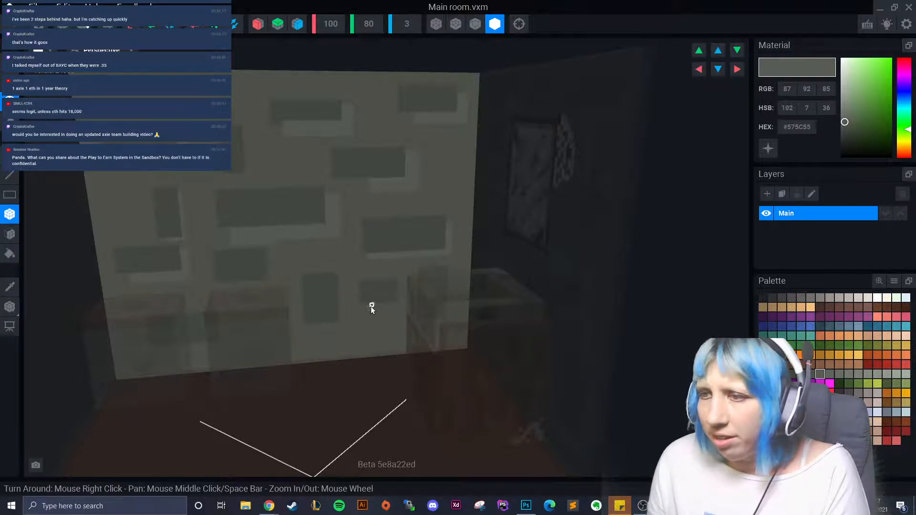
pyautogui.moveTo(372, 308); pyautogui.dragTo(400, 287)
pyautogui.moveTo(434, 326); pyautogui.dragTo(450, 282)
pyautogui.moveTo(347, 337); pyautogui.dragTo(334, 289)
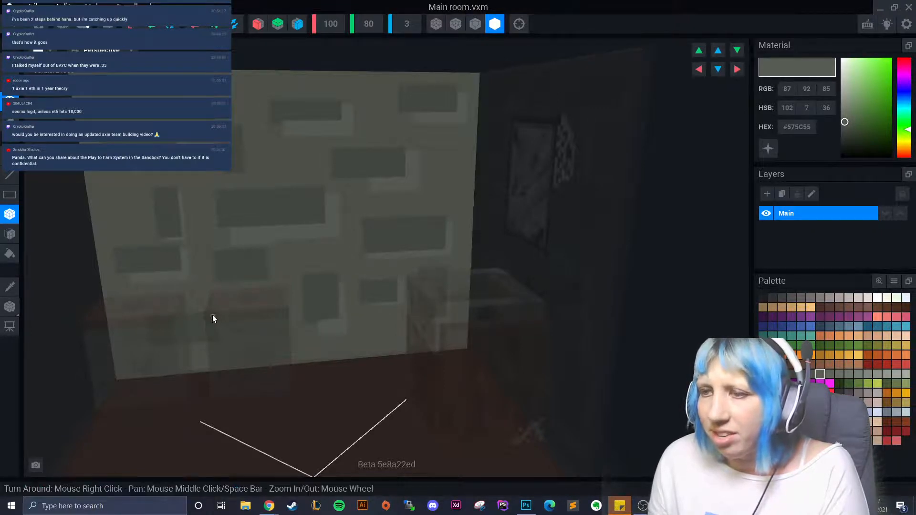
pyautogui.moveTo(180, 347); pyautogui.dragTo(232, 336)
pyautogui.moveTo(265, 328); pyautogui.dragTo(267, 324, button='right')
pyautogui.moveTo(264, 314); pyautogui.dragTo(271, 334)
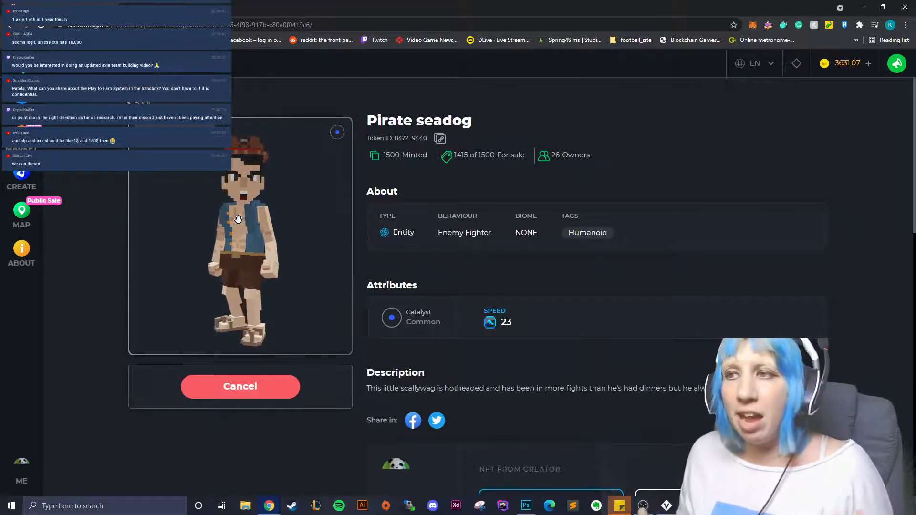
# - Rotate the Pirate seadog preview to a side view
pyautogui.moveTo(238, 219); pyautogui.dragTo(292, 228)
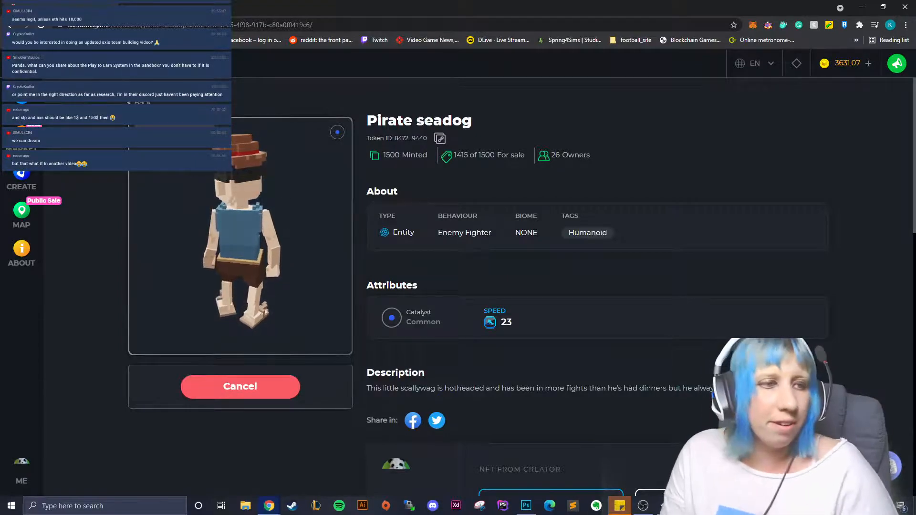
# - Return to the VoxEdit room scene and launch Windows Calculator through a 'cal' search
pyautogui.hotkey('alt', 'Tab')
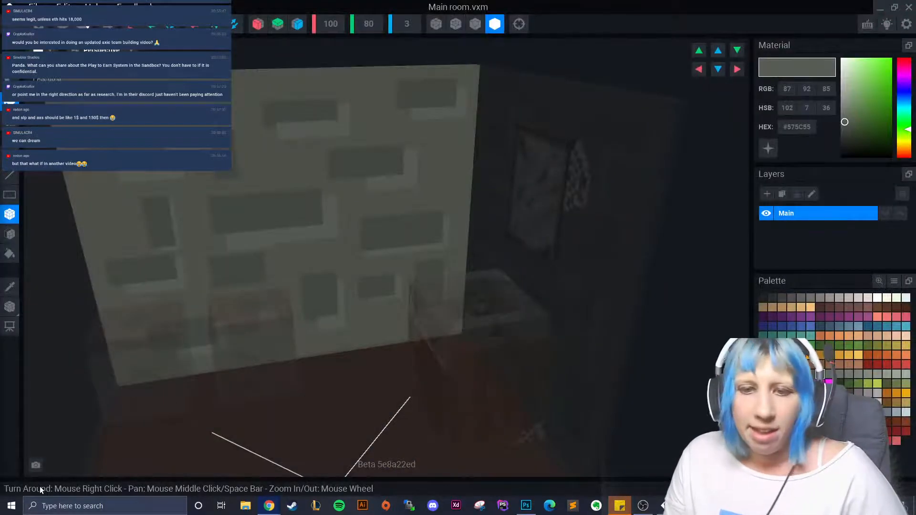
pyautogui.click(48, 506)
pyautogui.write('cal')
pyautogui.click(81, 248)
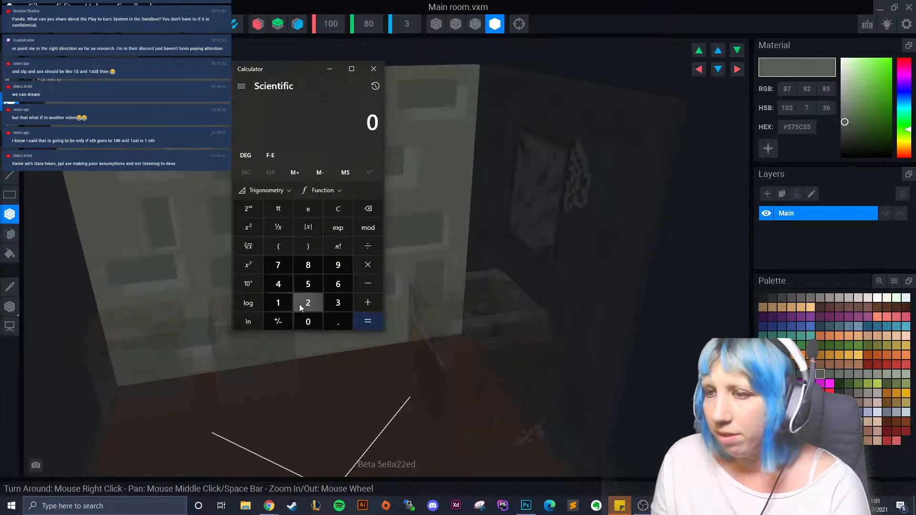
# - Work out 2.5 × 300 = 750 in Calculator, then close it
pyautogui.click(299, 305)
pyautogui.press('.')
pyautogui.click(311, 285)
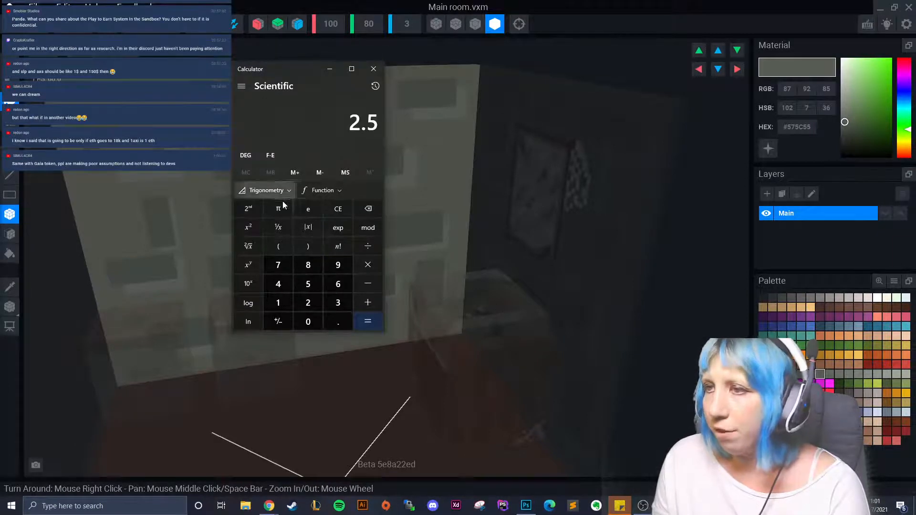
pyautogui.click(369, 266)
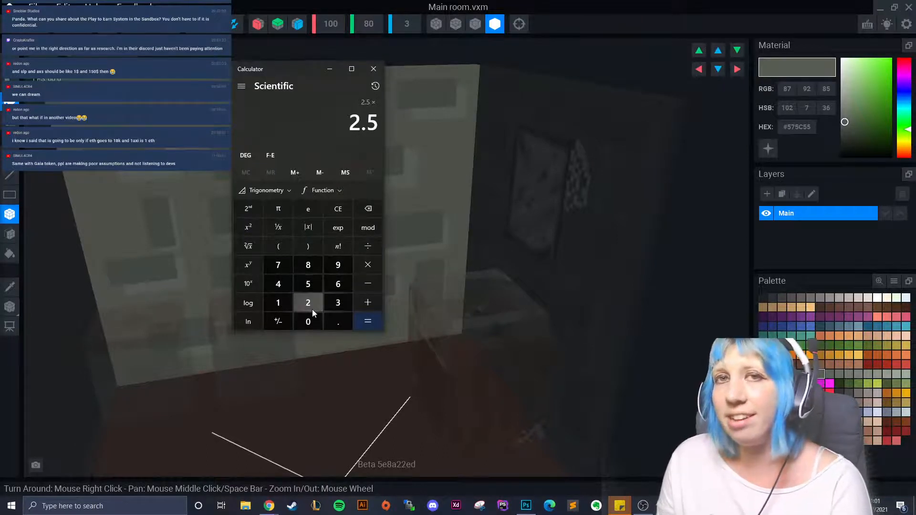
pyautogui.click(338, 303)
pyautogui.doubleClick(308, 322)
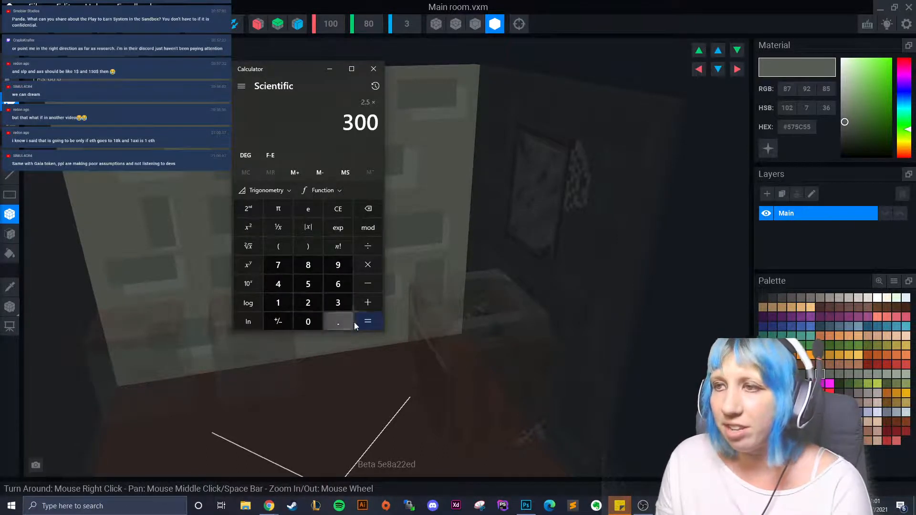
pyautogui.click(358, 322)
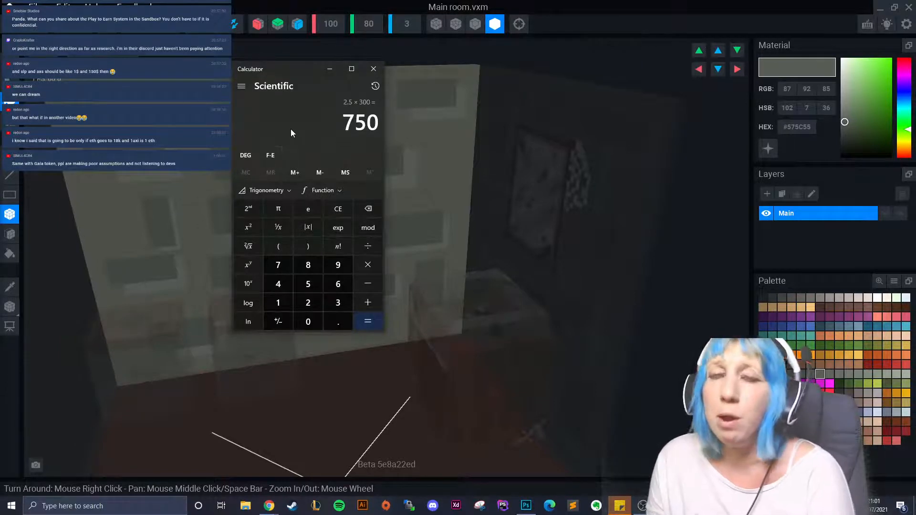
pyautogui.click(374, 68)
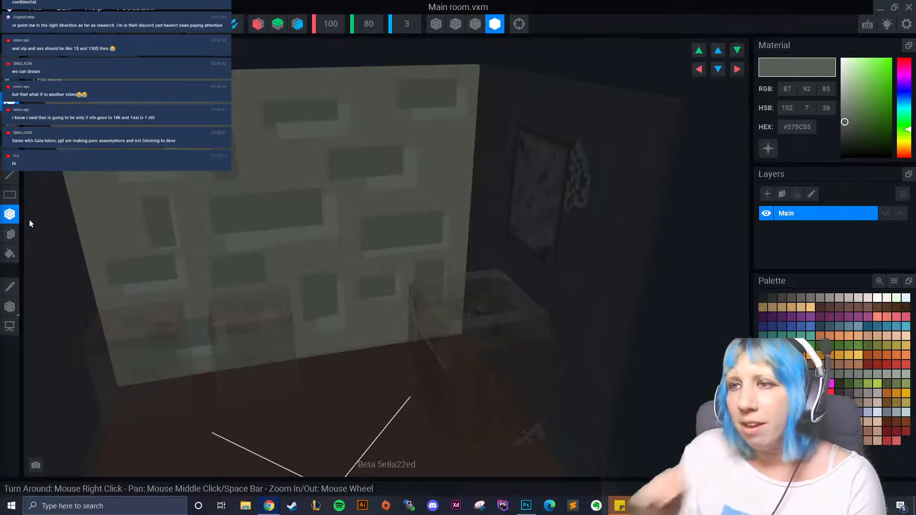
# - Sample the dark tile colour and draw dark tiles along the back wall
pyautogui.moveTo(285, 215); pyautogui.dragTo(250, 214, button='right')
pyautogui.click(13, 290)
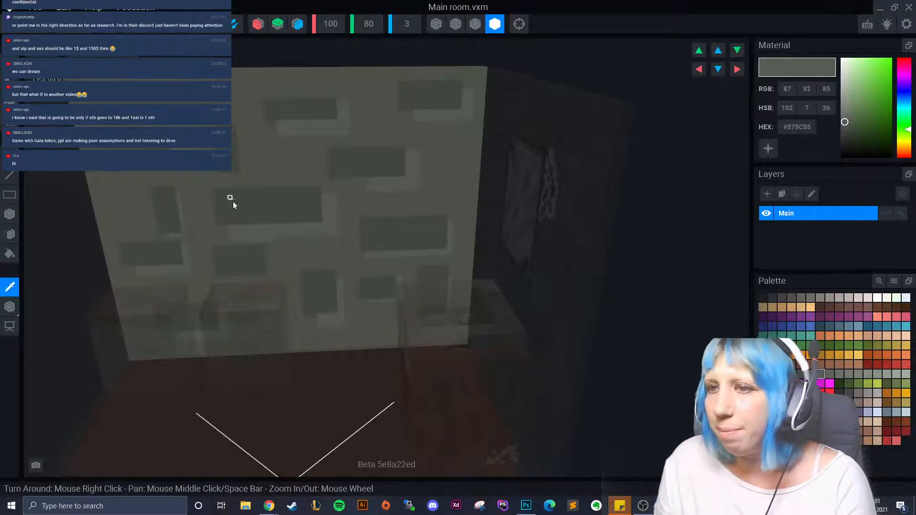
pyautogui.click(233, 202)
pyautogui.scroll(2, 207, 220)
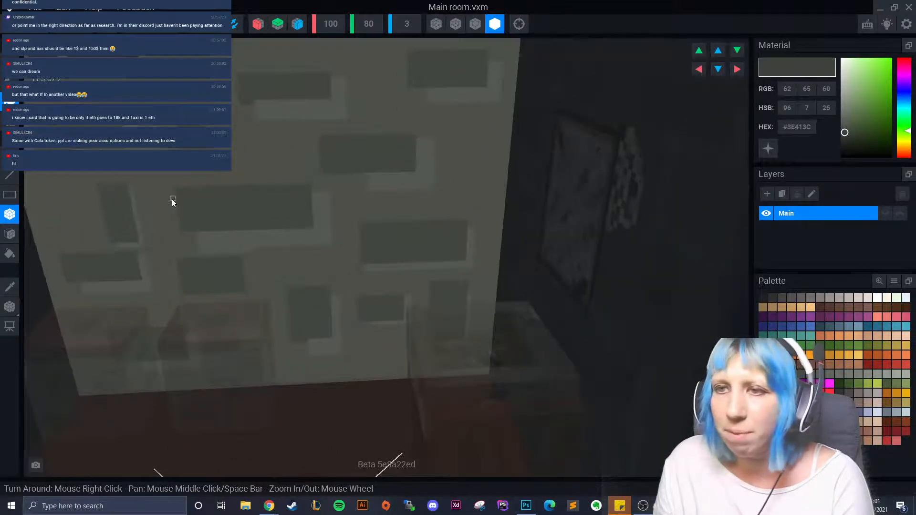
pyautogui.moveTo(172, 201); pyautogui.dragTo(104, 231)
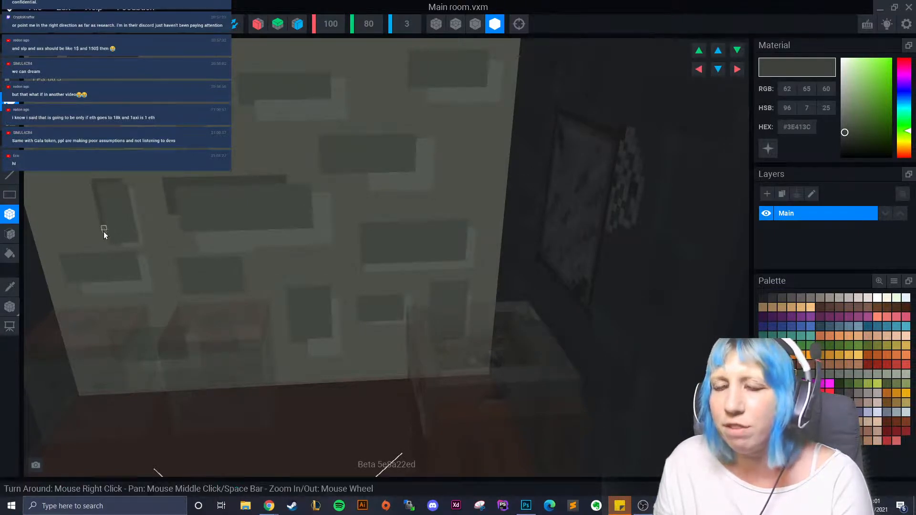
pyautogui.moveTo(104, 230); pyautogui.dragTo(77, 224, button='right')
pyautogui.moveTo(215, 123); pyautogui.dragTo(139, 127)
pyautogui.moveTo(138, 127); pyautogui.dragTo(143, 159)
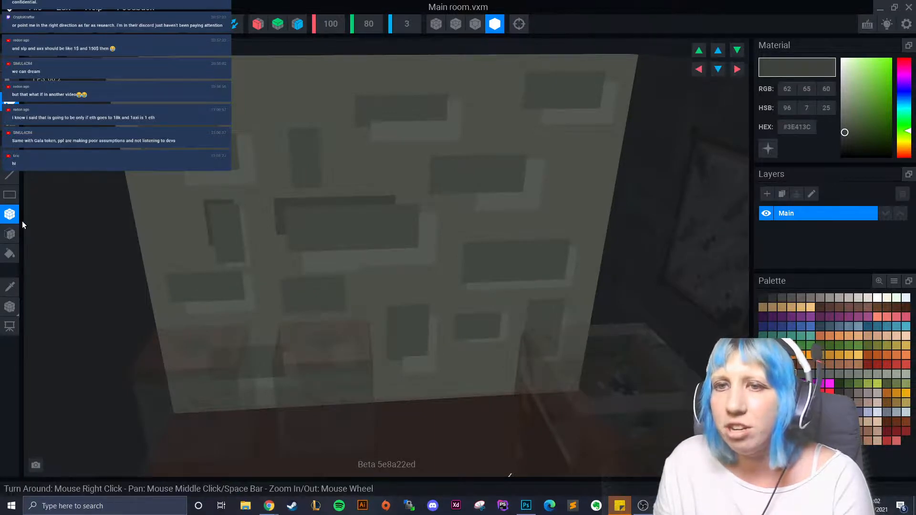
# - Sample the lighter wall colour for a strip, then resample the darker tile colour for another tile and box
pyautogui.click(10, 286)
pyautogui.click(242, 139)
pyautogui.moveTo(241, 138); pyautogui.dragTo(250, 144)
pyautogui.click(9, 286)
pyautogui.click(304, 125)
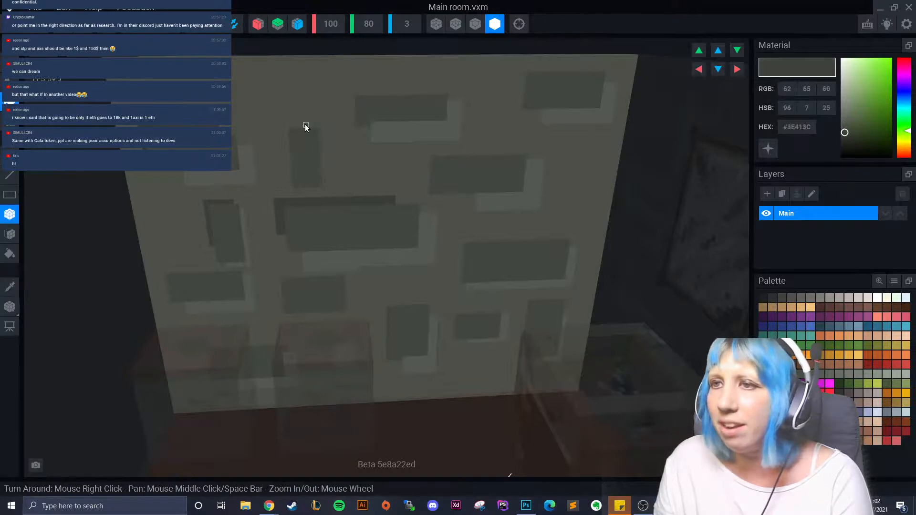
pyautogui.moveTo(305, 124); pyautogui.dragTo(285, 158)
pyautogui.moveTo(317, 93); pyautogui.dragTo(401, 150)
pyautogui.moveTo(401, 150); pyautogui.dragTo(379, 218, button='right')
# - Add small dark speckles across the back wall
pyautogui.moveTo(335, 262); pyautogui.dragTo(325, 250)
pyautogui.moveTo(213, 188); pyautogui.dragTo(221, 193)
pyautogui.moveTo(224, 191); pyautogui.dragTo(230, 194)
pyautogui.moveTo(329, 137); pyautogui.dragTo(351, 139)
pyautogui.click(374, 227)
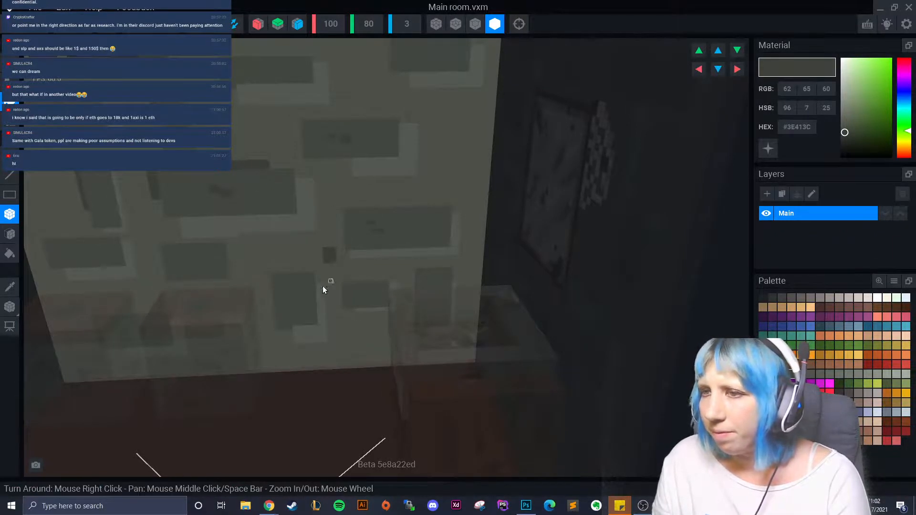
pyautogui.click(430, 287)
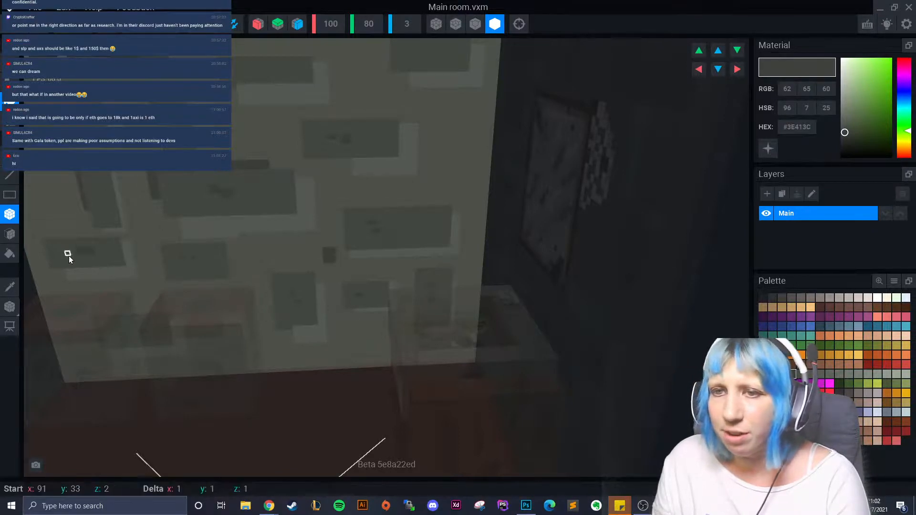
# - Lay dark boxes of voxels across the wall, then sample the light gray #575C55
pyautogui.moveTo(180, 232); pyautogui.dragTo(231, 139, button='right')
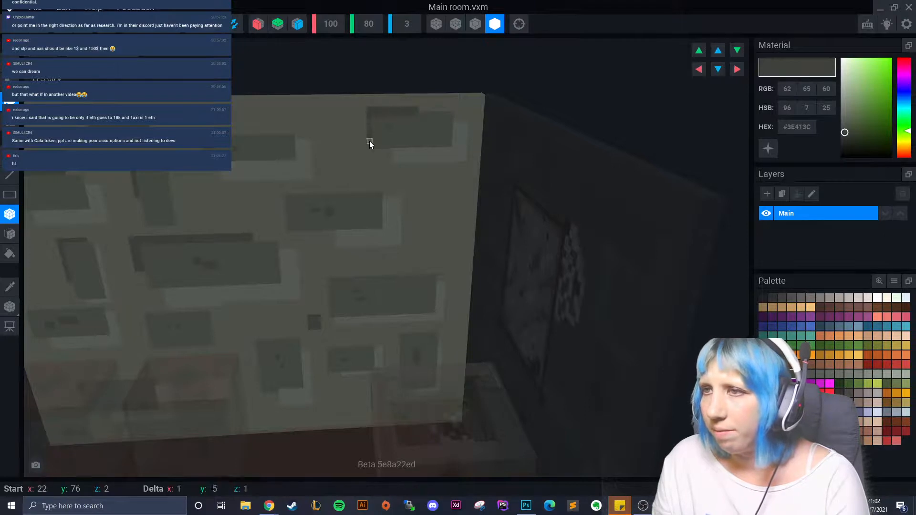
pyautogui.moveTo(350, 213); pyautogui.dragTo(371, 147, button='right')
pyautogui.scroll(4, 371, 149)
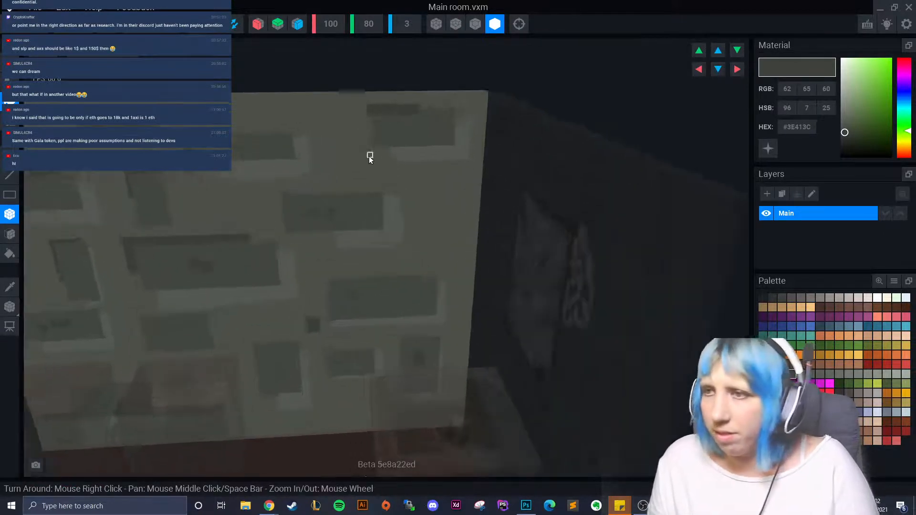
pyautogui.moveTo(408, 94); pyautogui.dragTo(372, 139)
pyautogui.scroll(-5, 365, 177)
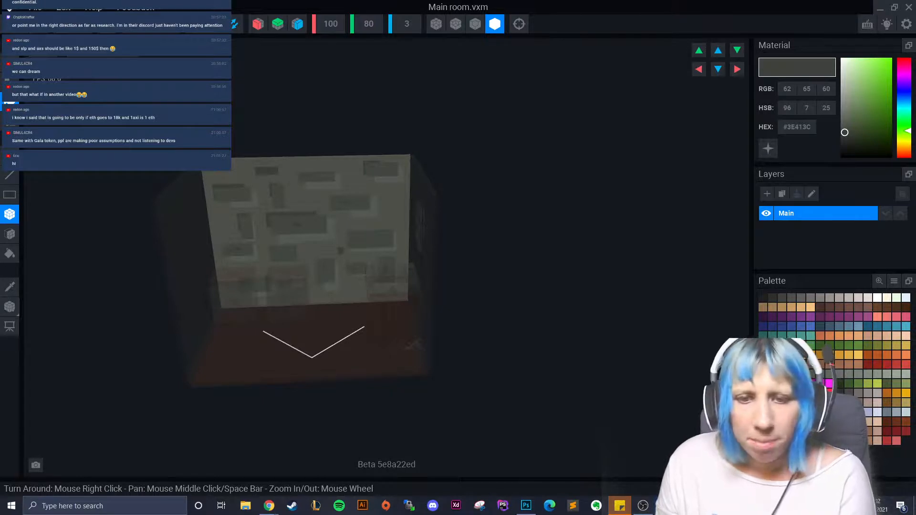
pyautogui.scroll(6, 315, 272)
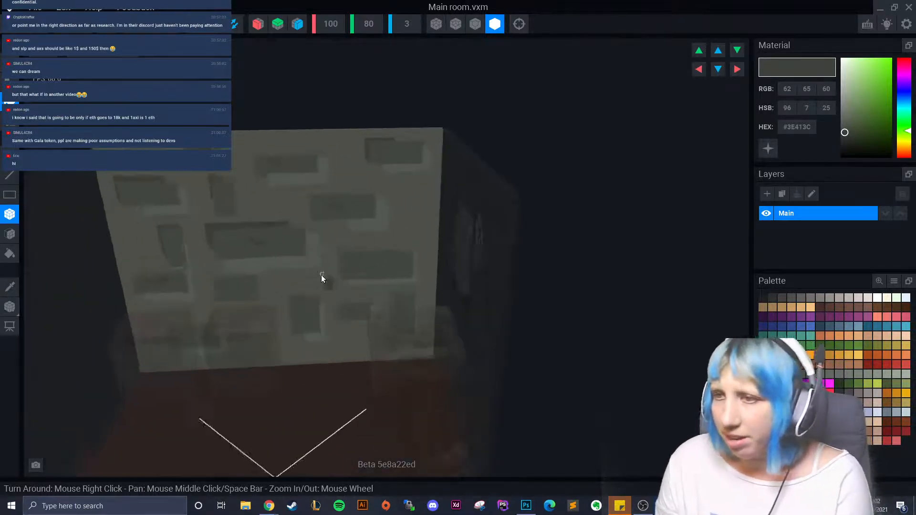
pyautogui.moveTo(335, 187); pyautogui.dragTo(288, 227)
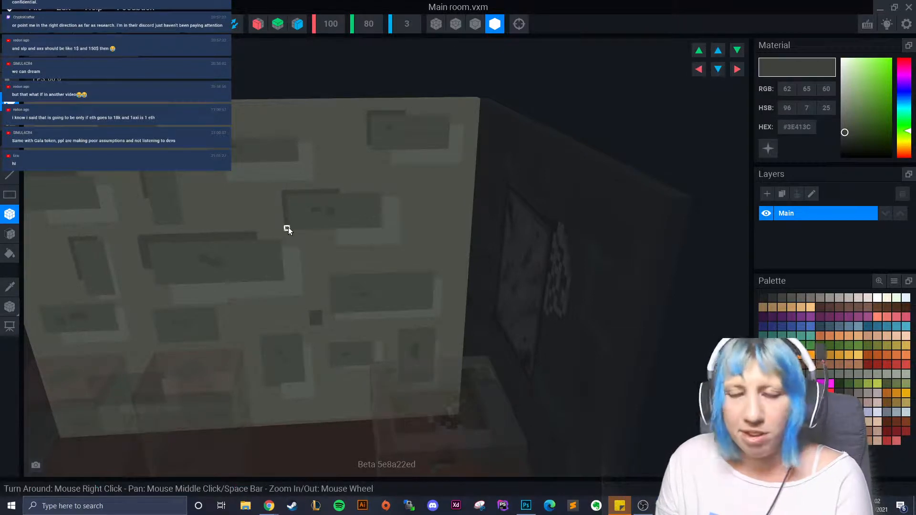
pyautogui.click(9, 286)
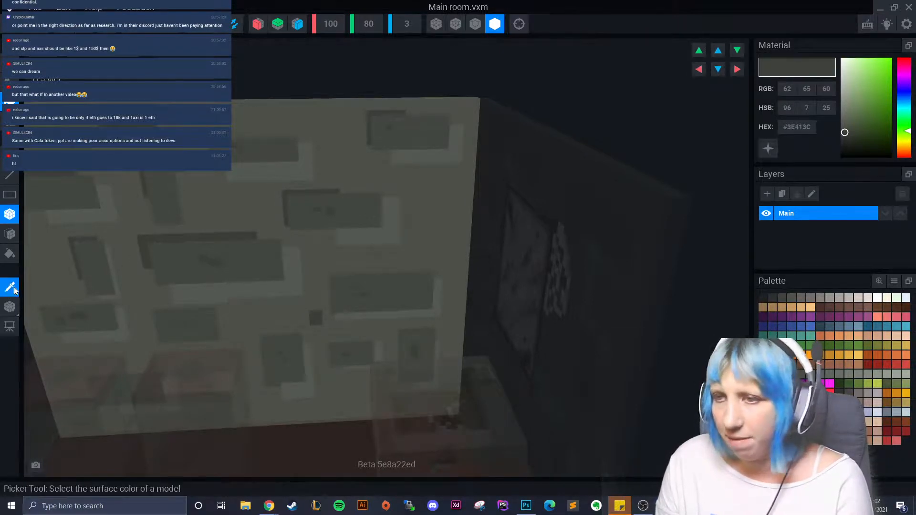
pyautogui.click(389, 242)
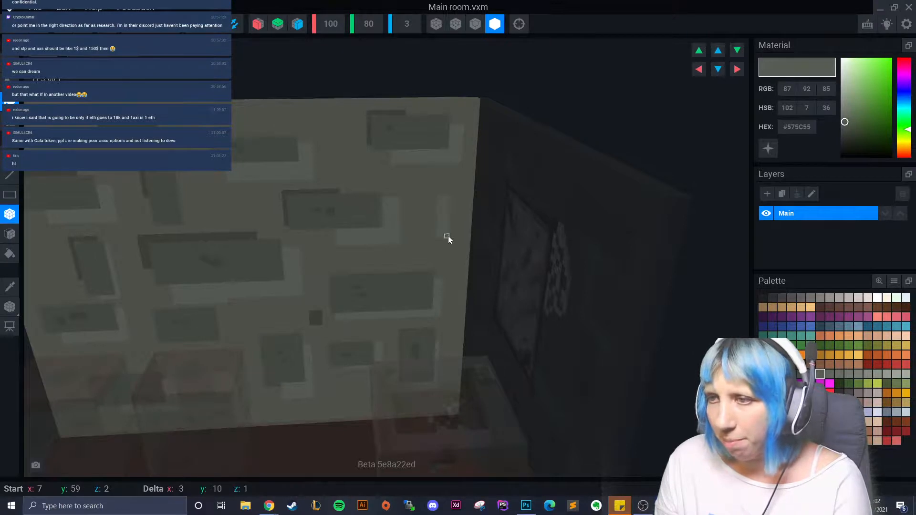
# - Pick the #60655D palette swatch and bring the tiled back wall head-on into view
pyautogui.moveTo(448, 237); pyautogui.dragTo(243, 204, button='right')
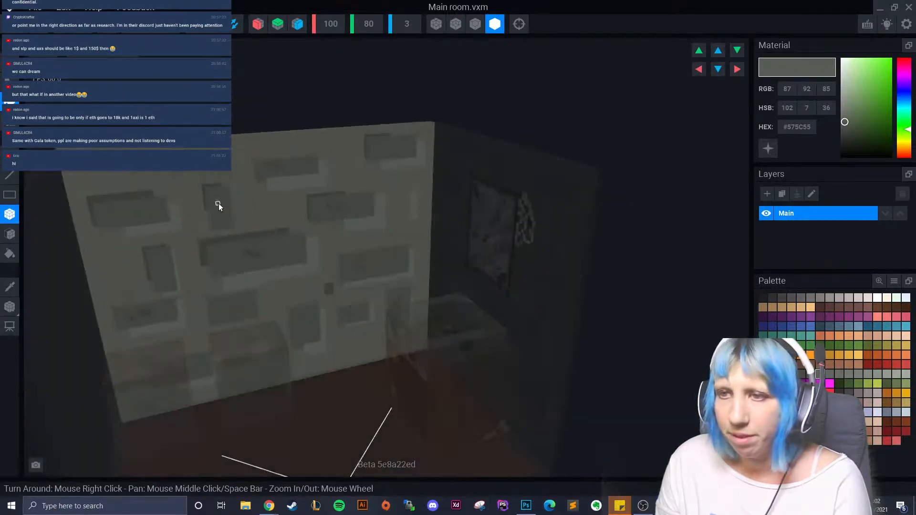
pyautogui.click(828, 374)
pyautogui.click(291, 270)
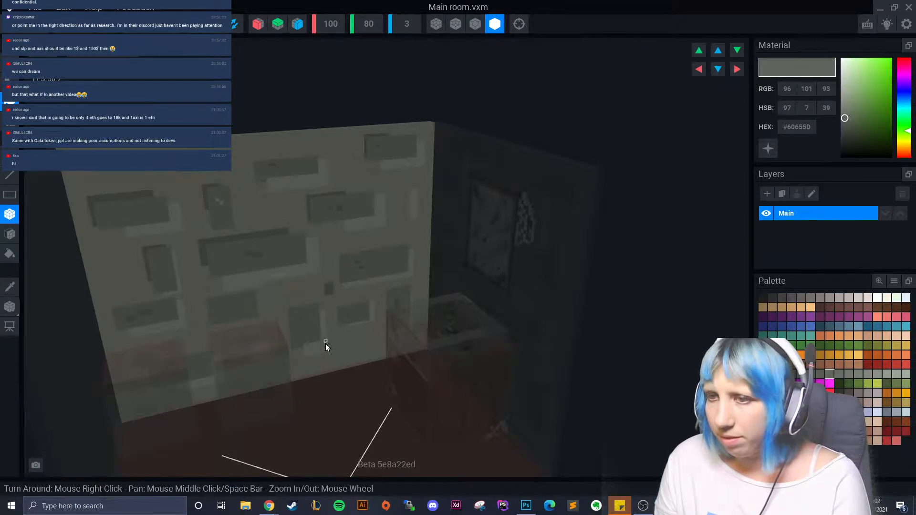
pyautogui.moveTo(375, 241); pyautogui.dragTo(377, 215)
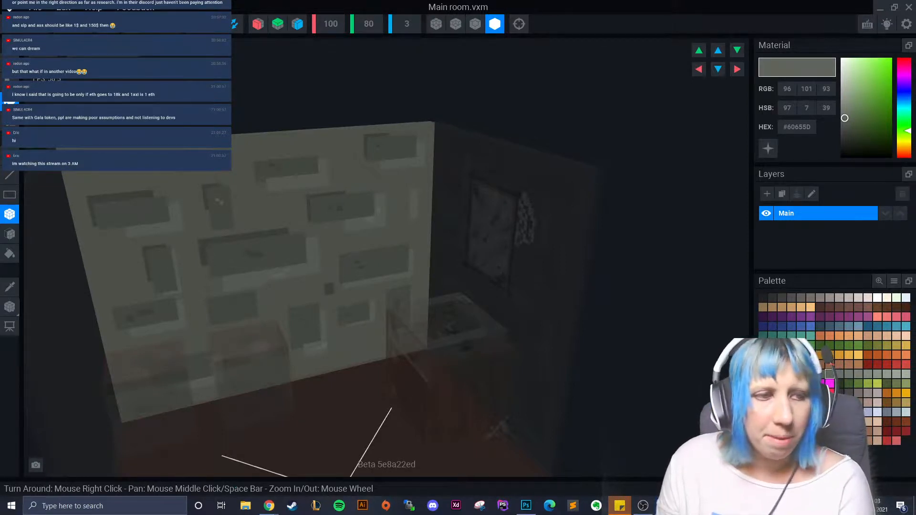
pyautogui.moveTo(145, 284); pyautogui.dragTo(229, 311, button='right')
pyautogui.scroll(5, 229, 310)
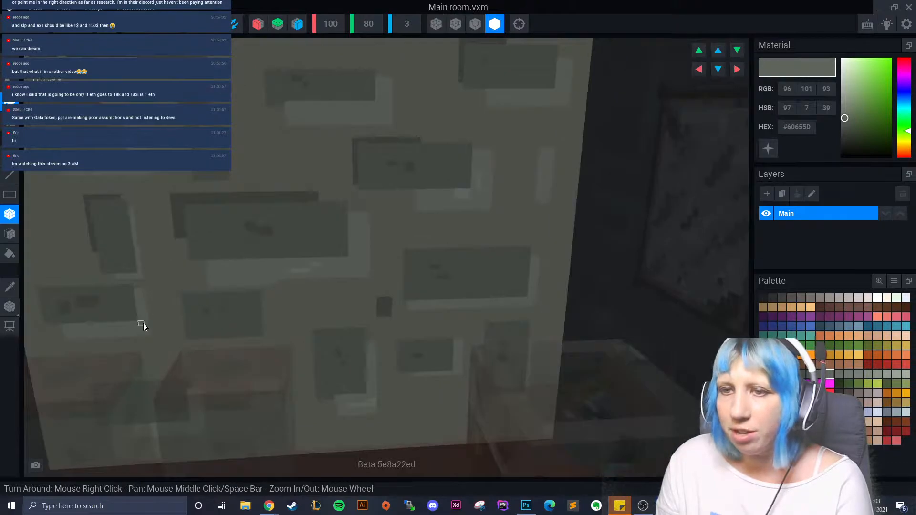
pyautogui.scroll(-5, 152, 320)
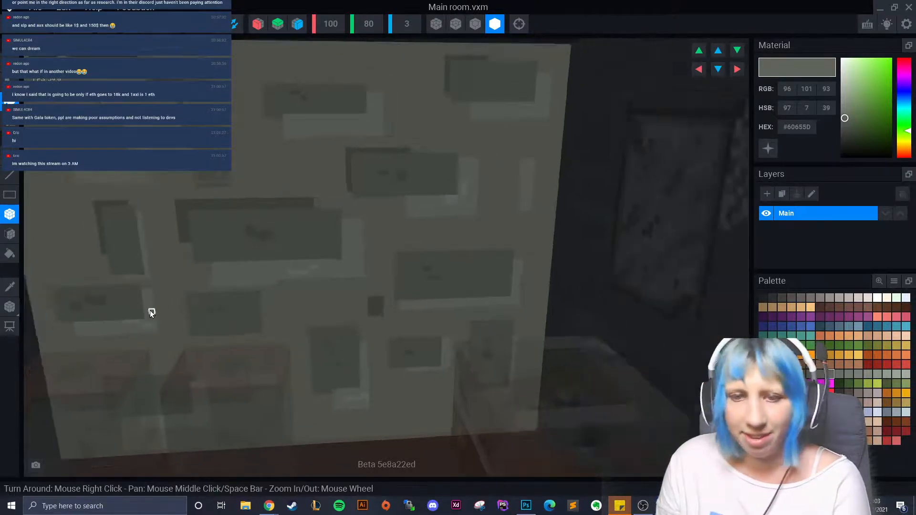
pyautogui.moveTo(230, 293); pyautogui.dragTo(213, 287, button='right')
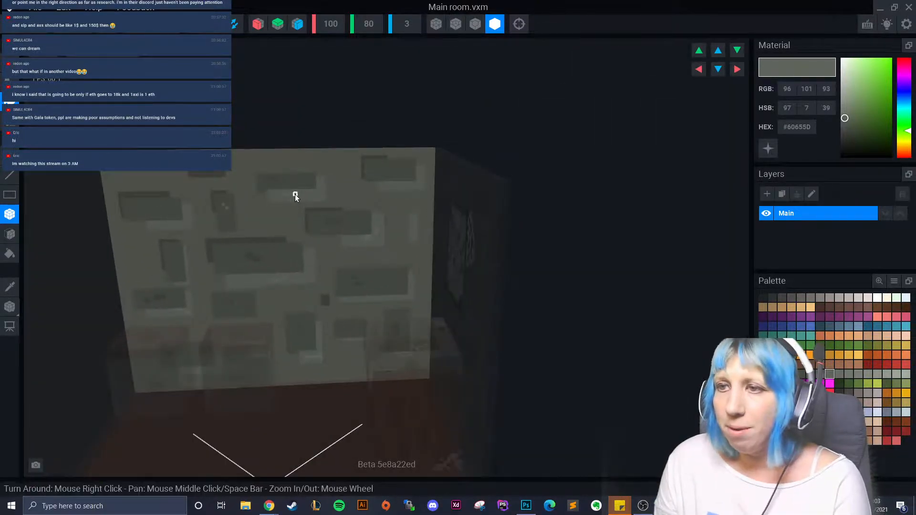
pyautogui.scroll(3, 247, 288)
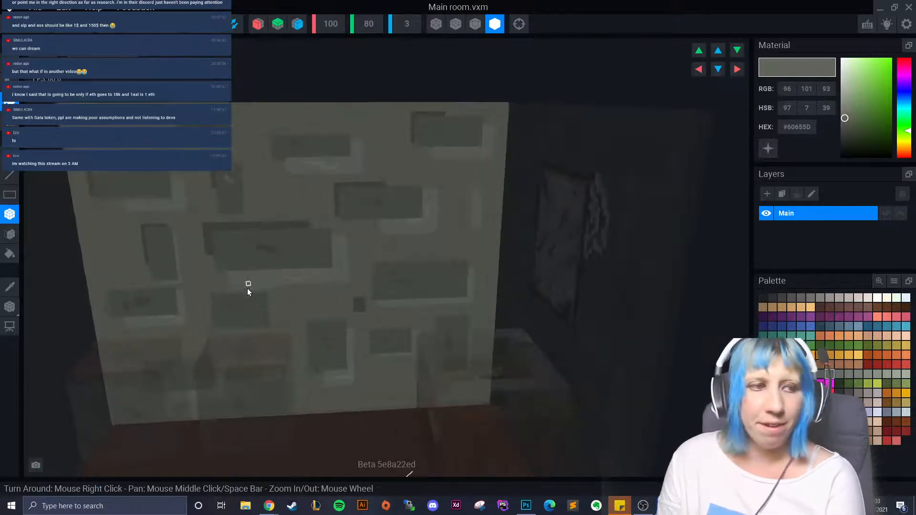
pyautogui.moveTo(247, 289); pyautogui.dragTo(331, 302, button='right')
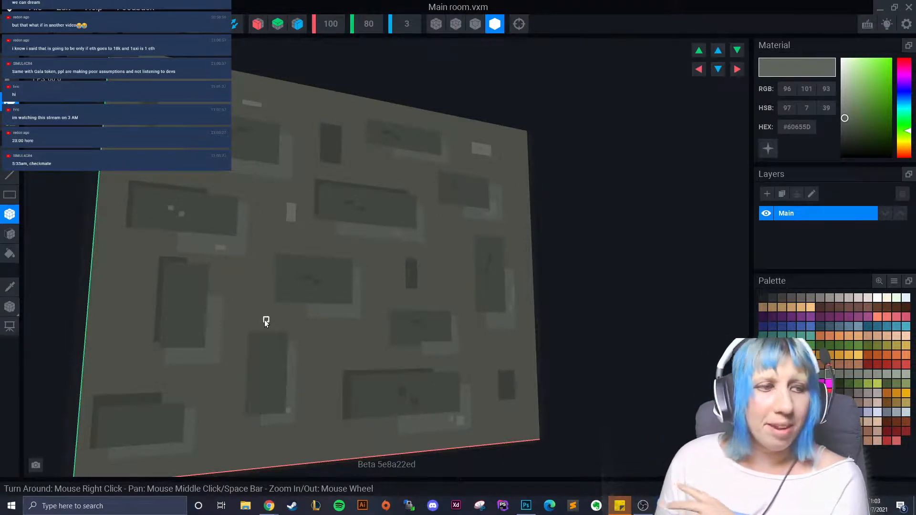
# - Paint light grey #BEB4AF speckles in the back wall's top-left corner
pyautogui.moveTo(173, 318); pyautogui.dragTo(316, 284, button='right')
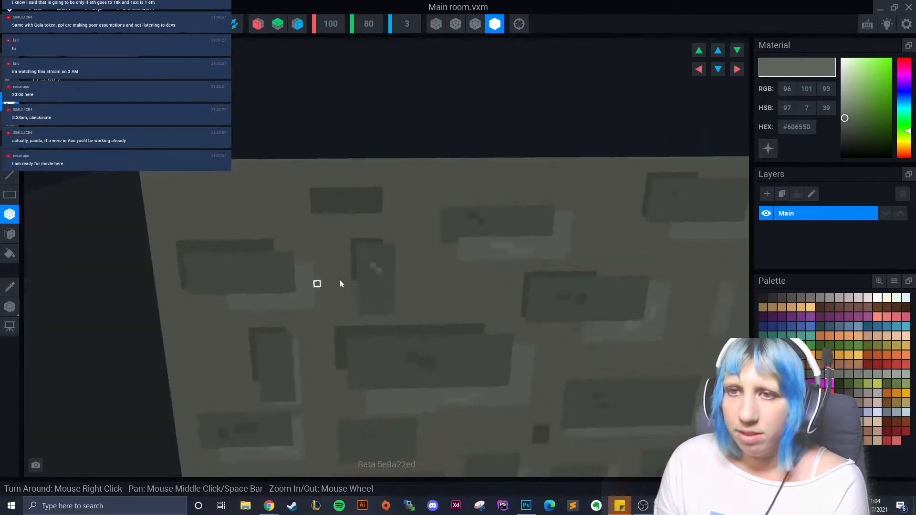
pyautogui.click(848, 298)
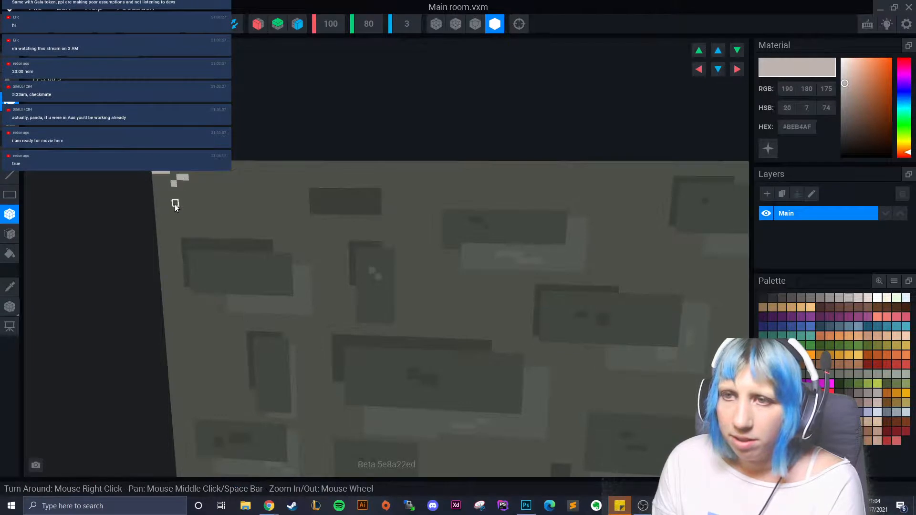
pyautogui.moveTo(184, 211)
pyautogui.mouseDown()
pyautogui.moveTo(173, 211)
pyautogui.moveTo(193, 207)
pyautogui.moveTo(212, 178)
pyautogui.moveTo(187, 168)
pyautogui.moveTo(157, 199)
pyautogui.moveTo(159, 211)
pyautogui.moveTo(201, 223)
pyautogui.mouseUp()
pyautogui.click(212, 210)
pyautogui.click(223, 197)
pyautogui.moveTo(228, 178); pyautogui.dragTo(230, 183)
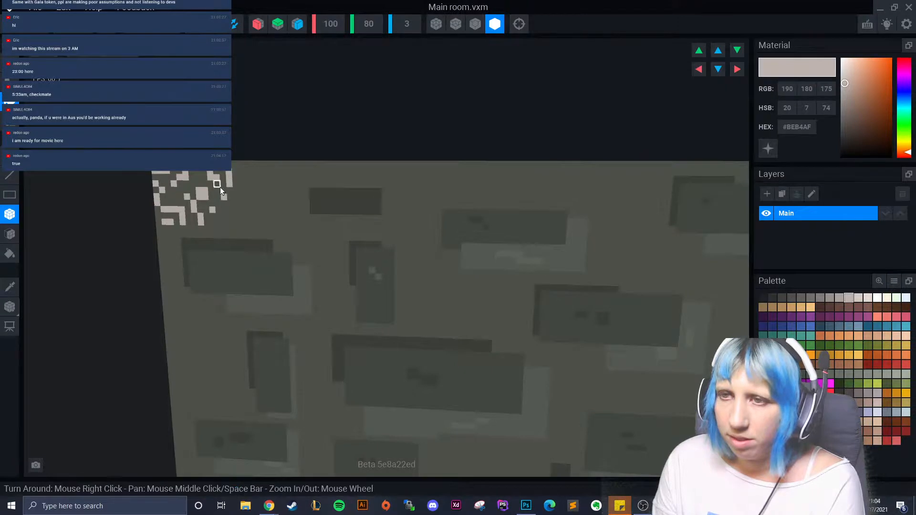
pyautogui.click(219, 224)
pyautogui.click(189, 233)
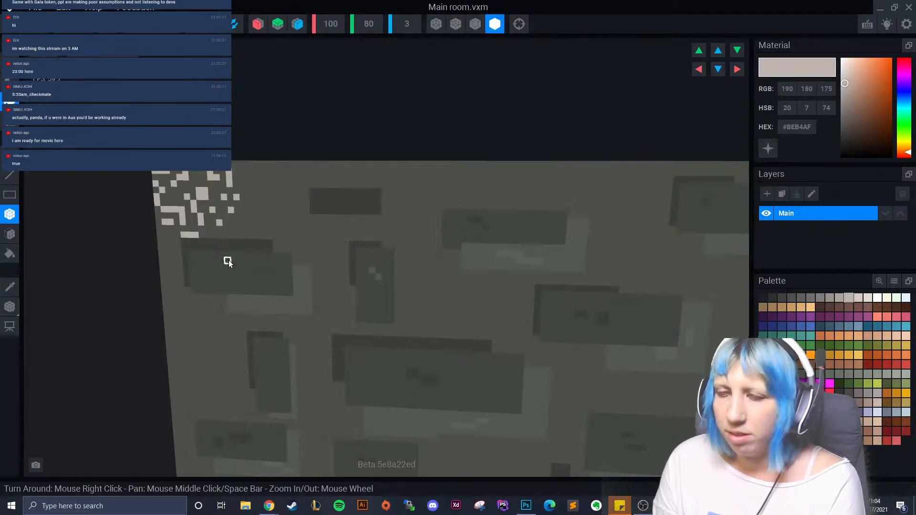
pyautogui.scroll(-1, 228, 264)
pyautogui.scroll(1, 224, 270)
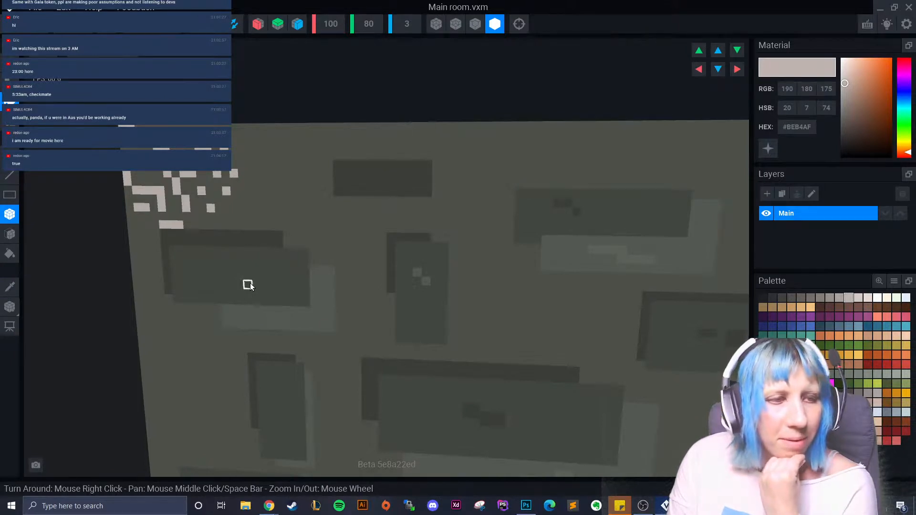
# - Add #ABA29E grey voxels below the light speckles
pyautogui.click(838, 297)
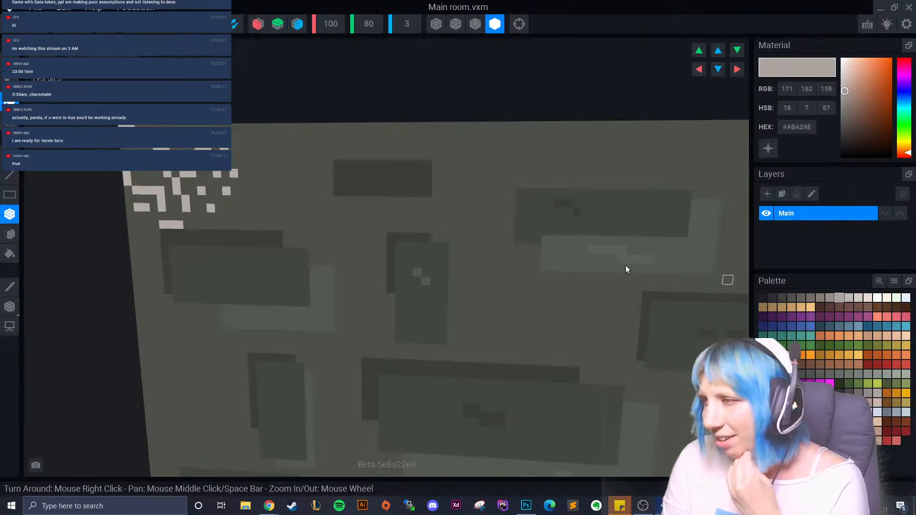
pyautogui.scroll(2, 240, 264)
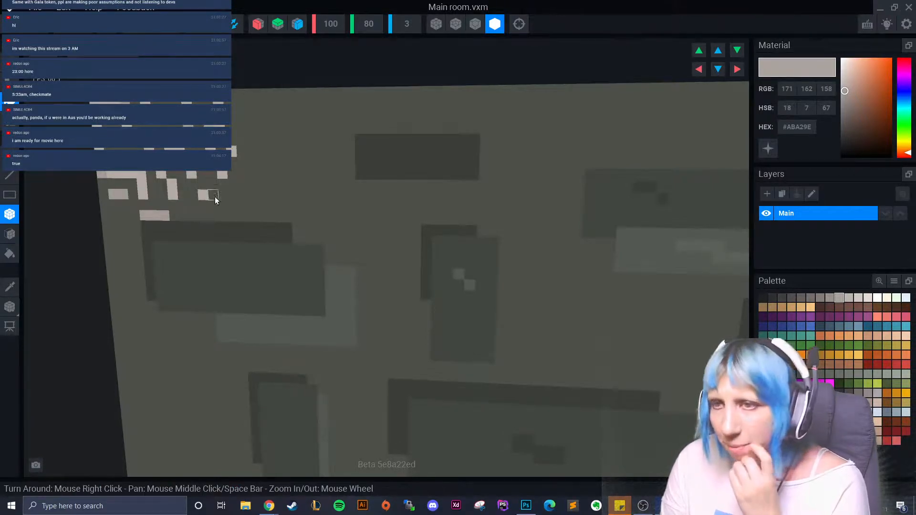
pyautogui.moveTo(174, 204); pyautogui.dragTo(161, 205)
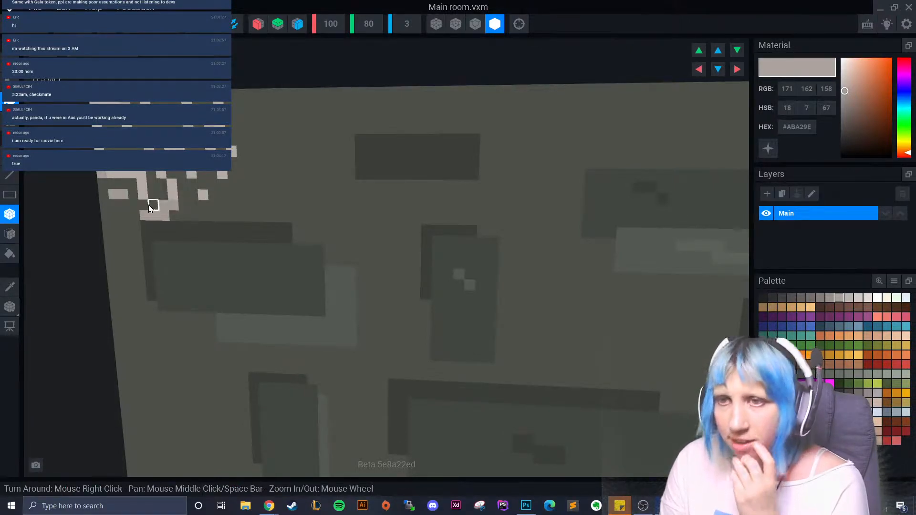
pyautogui.click(130, 184)
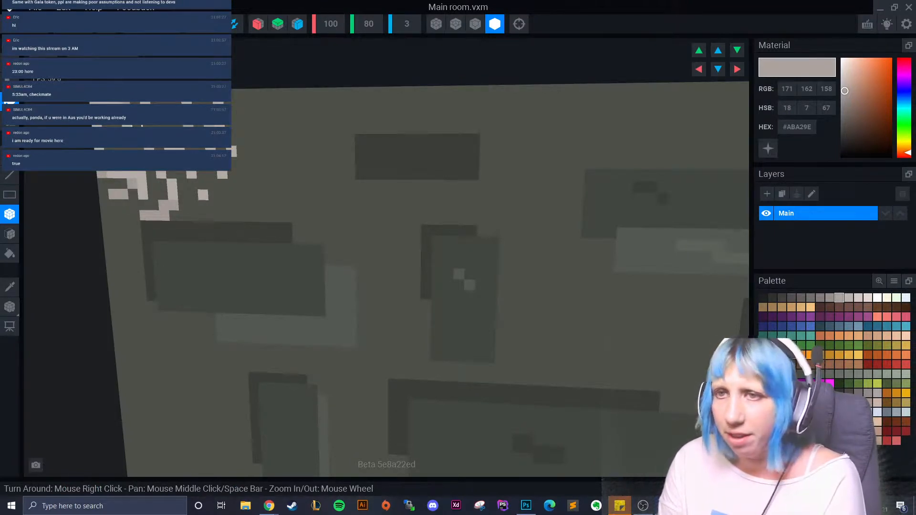
# - Scatter darker grey #98908C speckles through the corner cluster
pyautogui.click(830, 296)
pyautogui.click(161, 183)
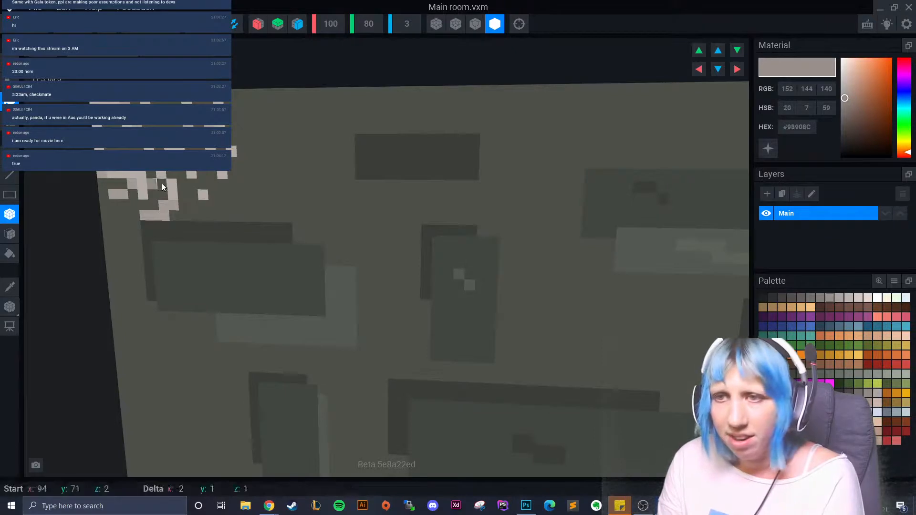
pyautogui.click(123, 194)
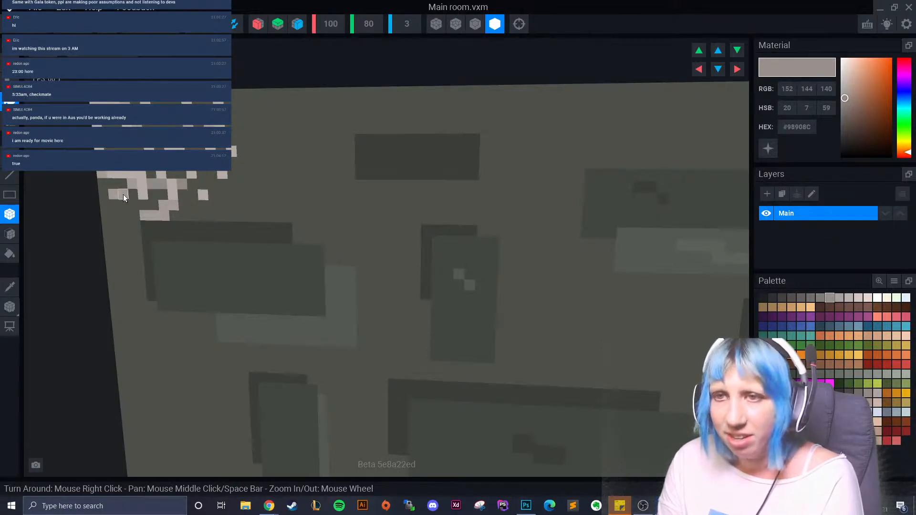
pyautogui.click(137, 214)
pyautogui.click(119, 149)
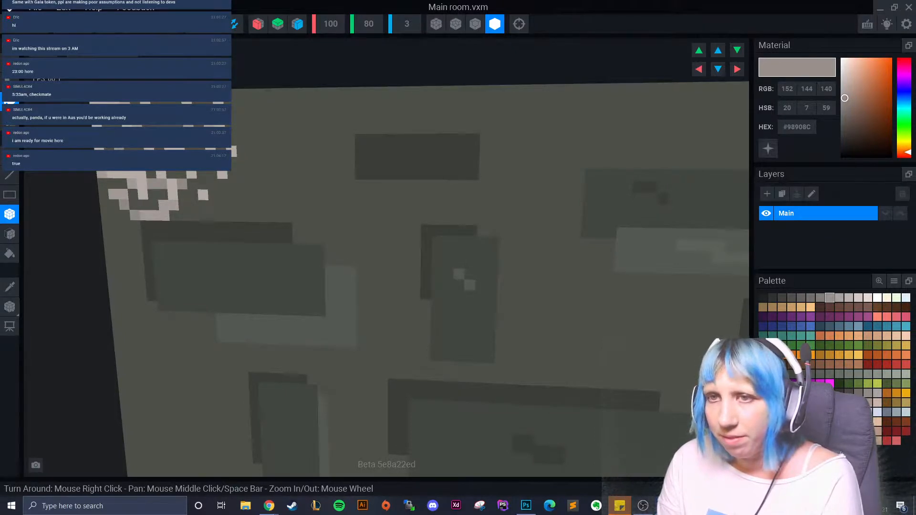
pyautogui.click(138, 148)
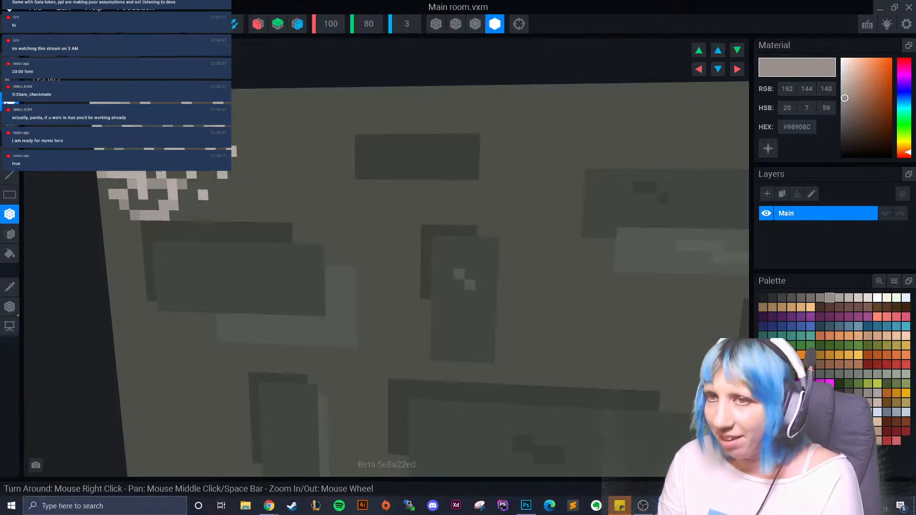
pyautogui.click(165, 107)
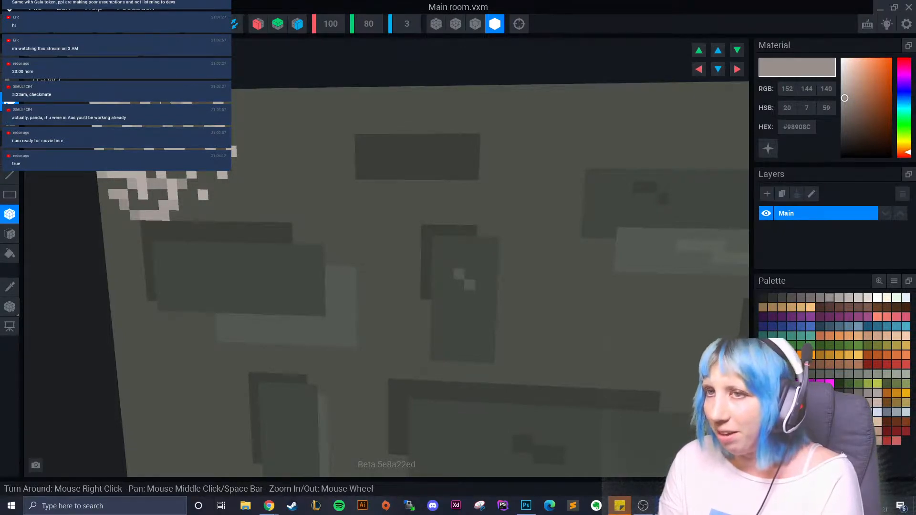
pyautogui.click(207, 107)
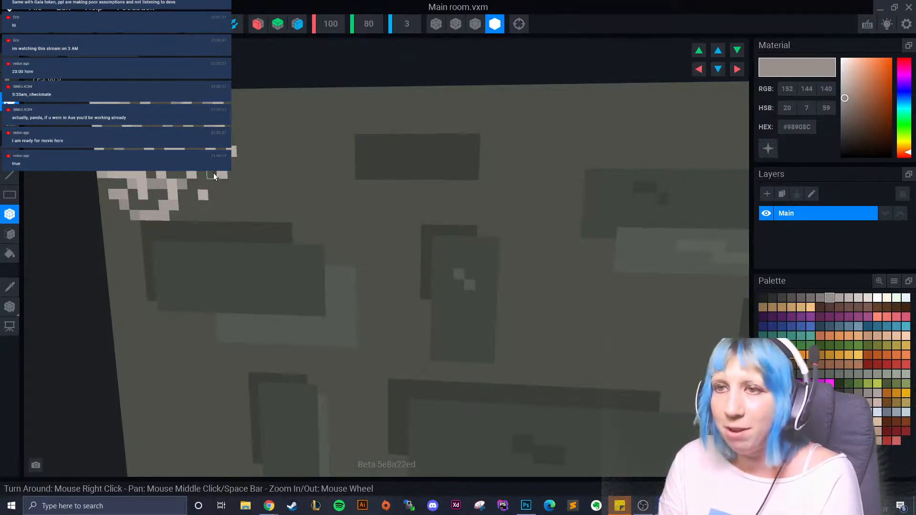
pyautogui.click(225, 185)
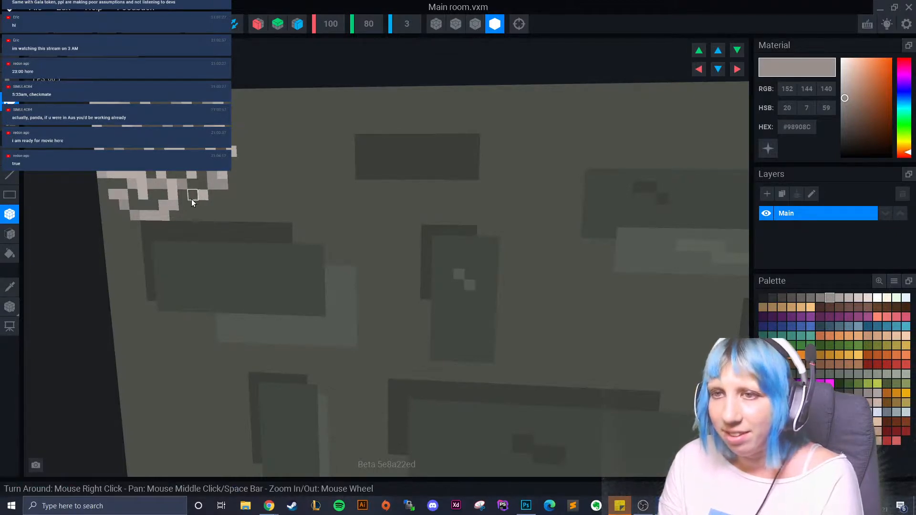
pyautogui.click(236, 168)
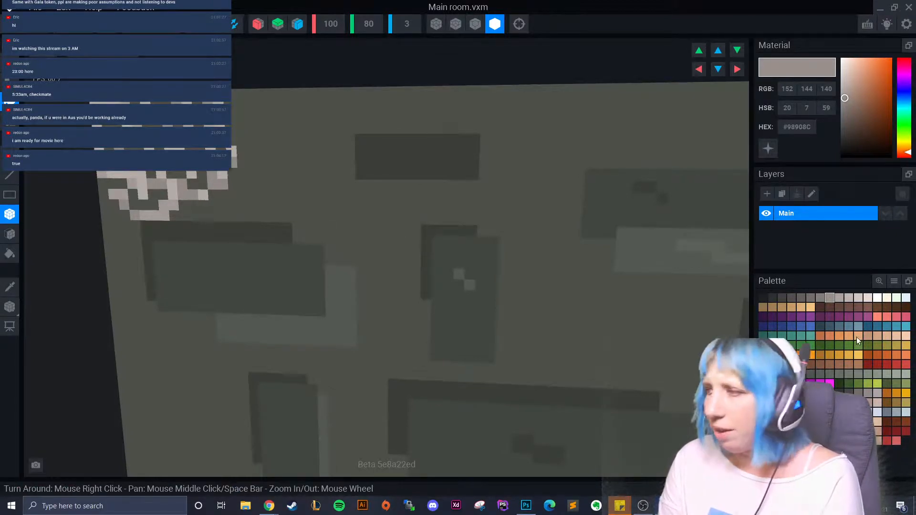
# - Add more #BEB4AF voxels and a short light column down the left edge, then select #98908C
pyautogui.click(848, 298)
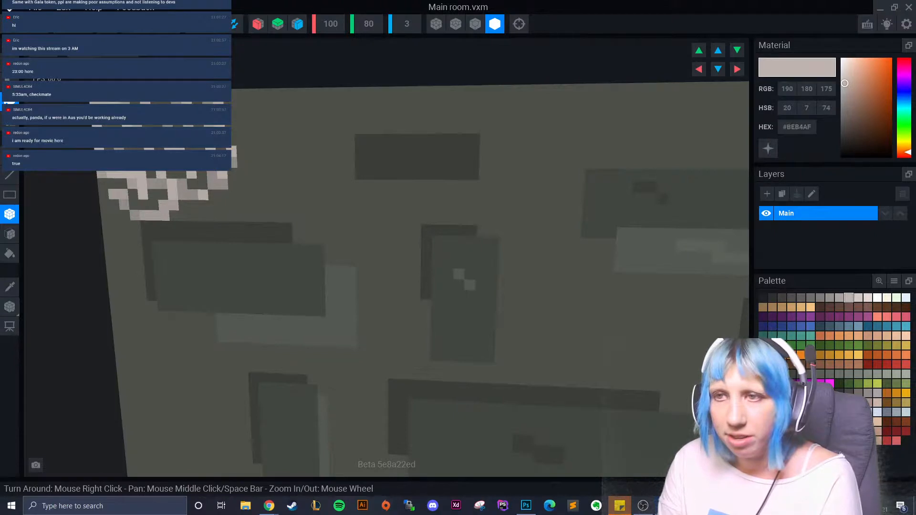
pyautogui.click(185, 214)
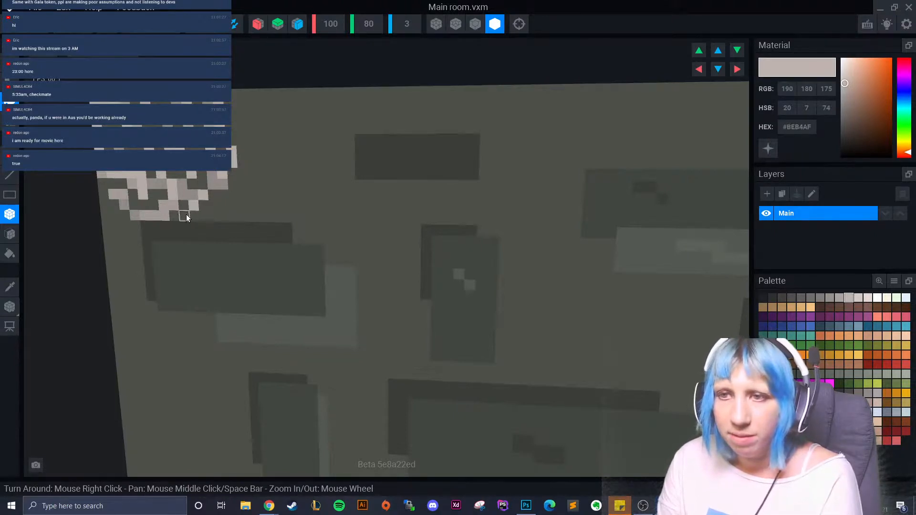
pyautogui.click(233, 197)
pyautogui.click(215, 206)
pyautogui.moveTo(214, 206); pyautogui.dragTo(181, 247, button='right')
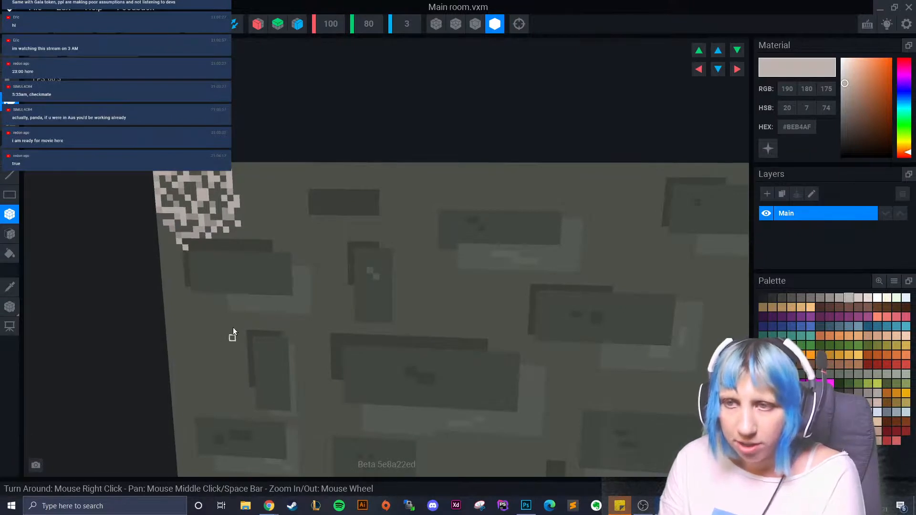
pyautogui.scroll(-3, 232, 327)
pyautogui.scroll(3, 244, 331)
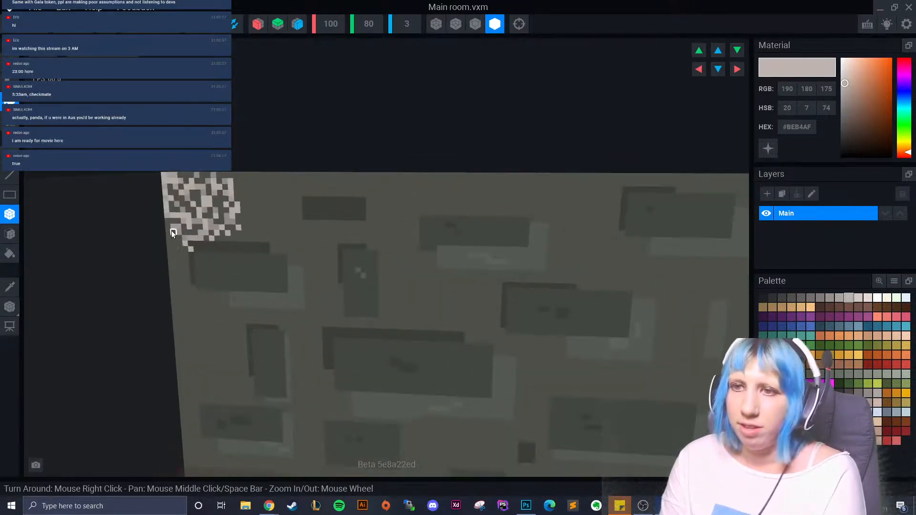
pyautogui.moveTo(173, 248); pyautogui.dragTo(176, 266)
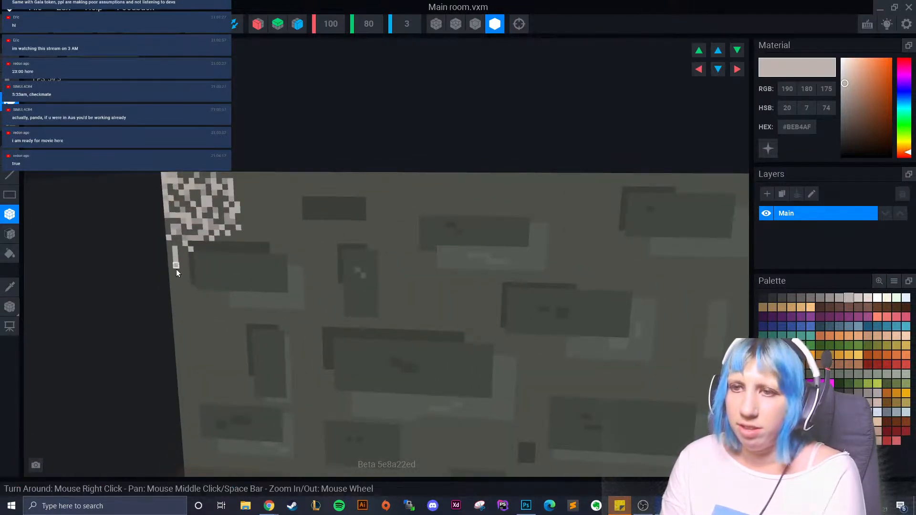
pyautogui.click(830, 298)
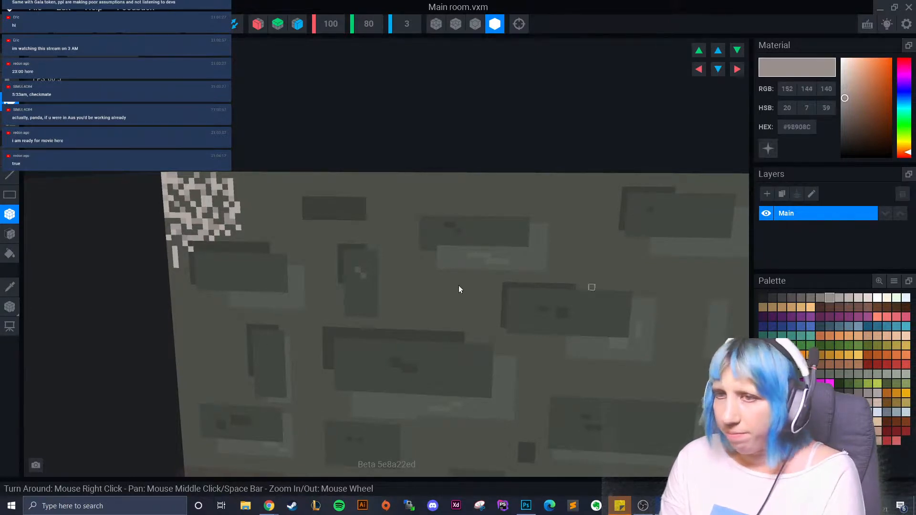
pyautogui.moveTo(180, 253); pyautogui.dragTo(178, 253)
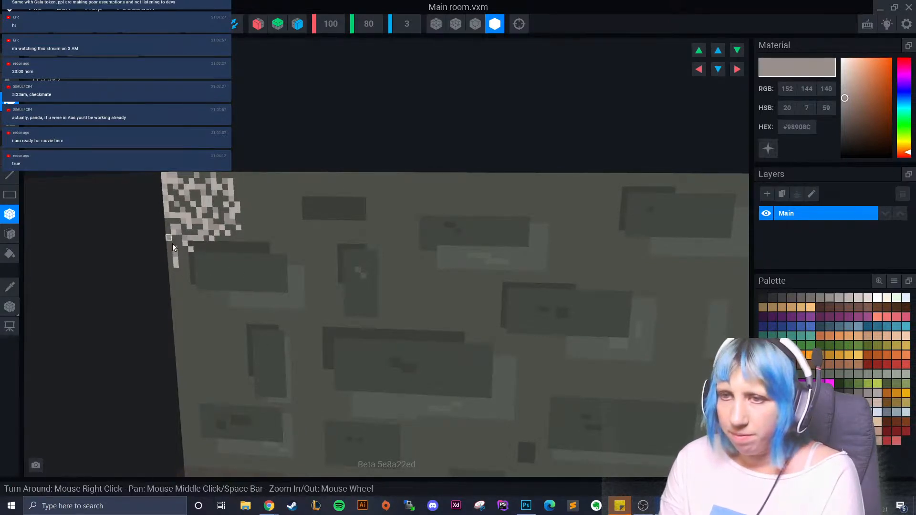
# - Add dark grey voxels below and onto the speckled patch
pyautogui.click(782, 298)
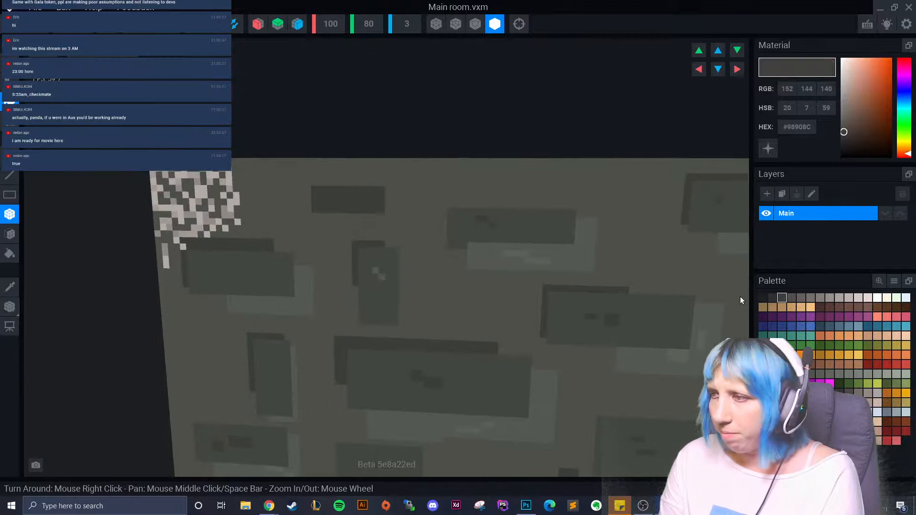
pyautogui.click(168, 273)
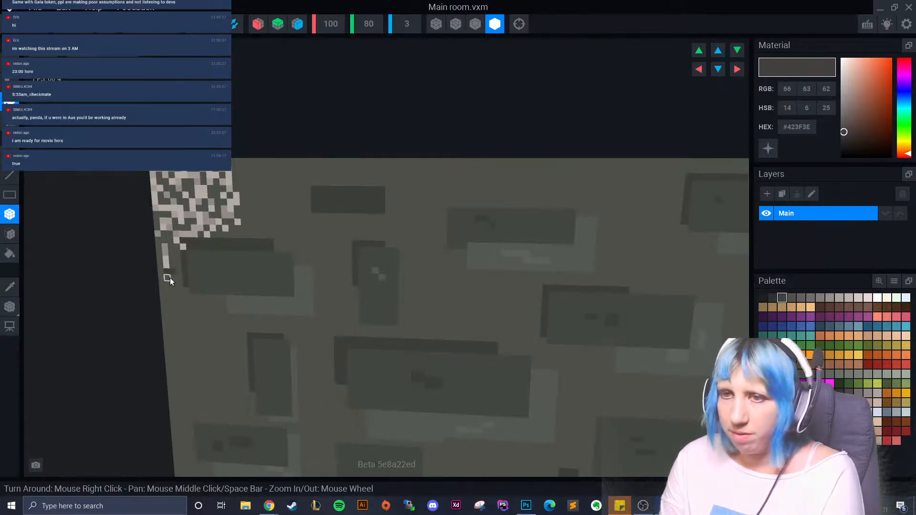
pyautogui.moveTo(194, 332); pyautogui.dragTo(231, 301, button='right')
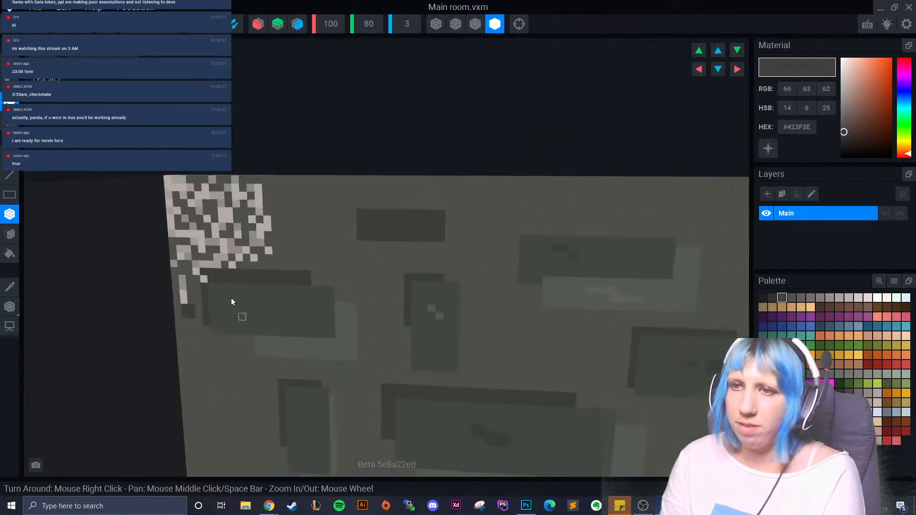
pyautogui.click(186, 218)
pyautogui.moveTo(190, 218); pyautogui.dragTo(176, 208)
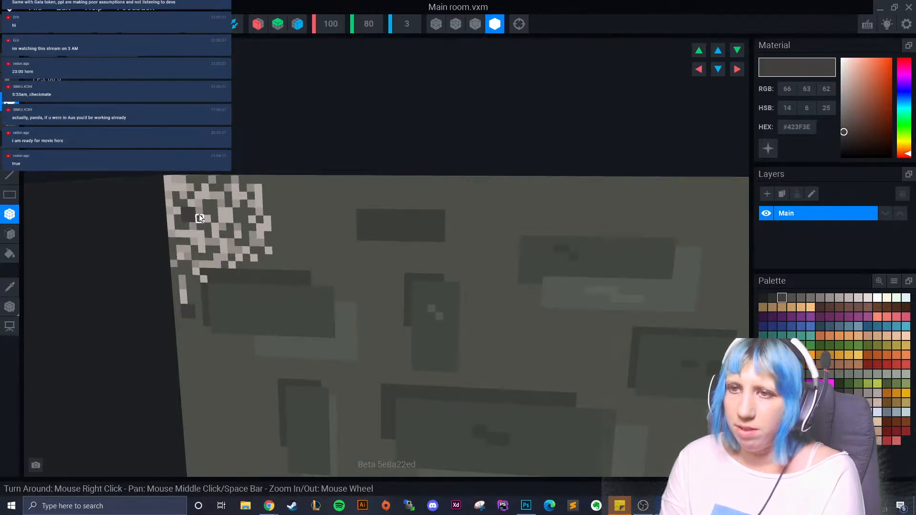
pyautogui.scroll(-5, 264, 326)
pyautogui.scroll(5, 262, 313)
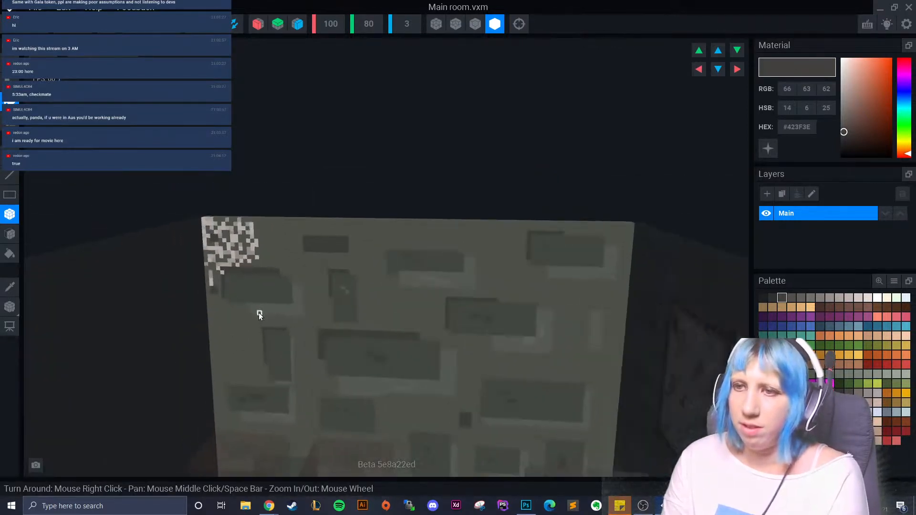
# - Place a near-black voxel, paint the patch's top-left voxel dark brown, and select brown #4B2E1B
pyautogui.click(762, 297)
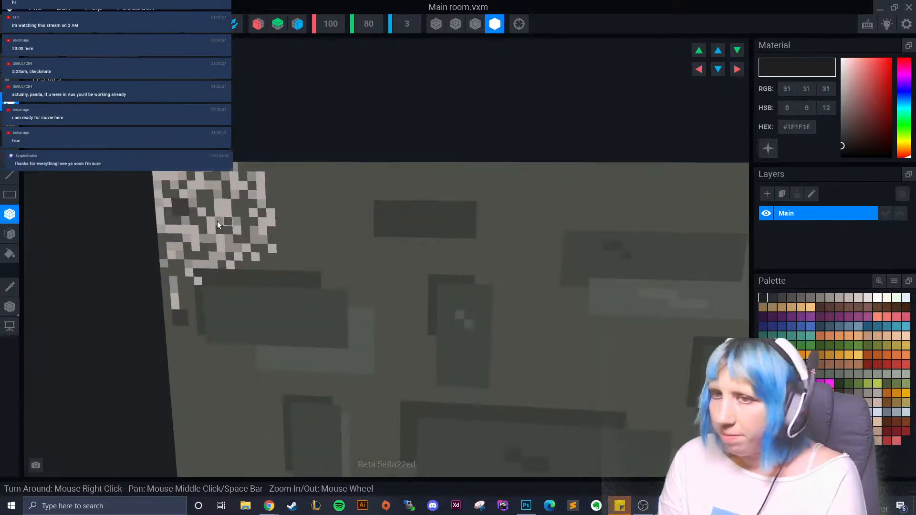
pyautogui.moveTo(180, 205); pyautogui.dragTo(179, 202)
pyautogui.scroll(-1, 246, 311)
pyautogui.scroll(-2, 253, 334)
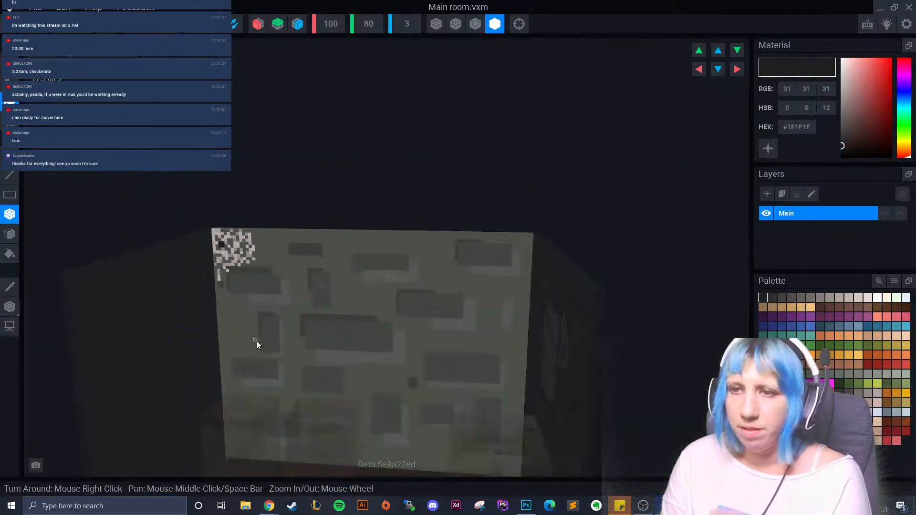
pyautogui.scroll(2, 251, 334)
pyautogui.click(772, 298)
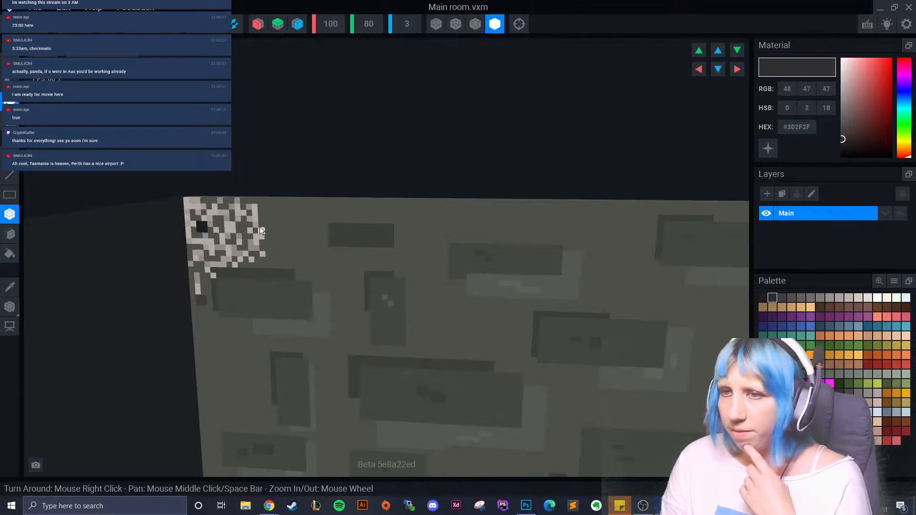
pyautogui.click(820, 308)
pyautogui.click(897, 308)
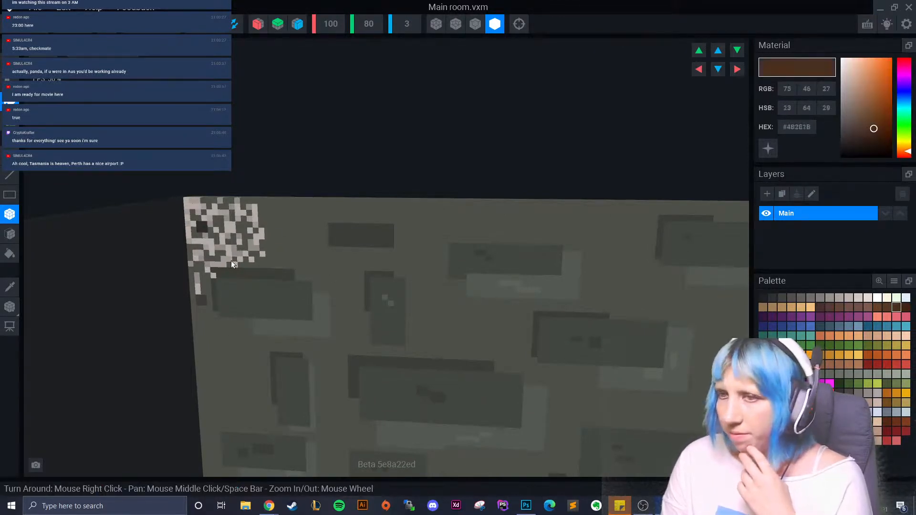
pyautogui.click(202, 227)
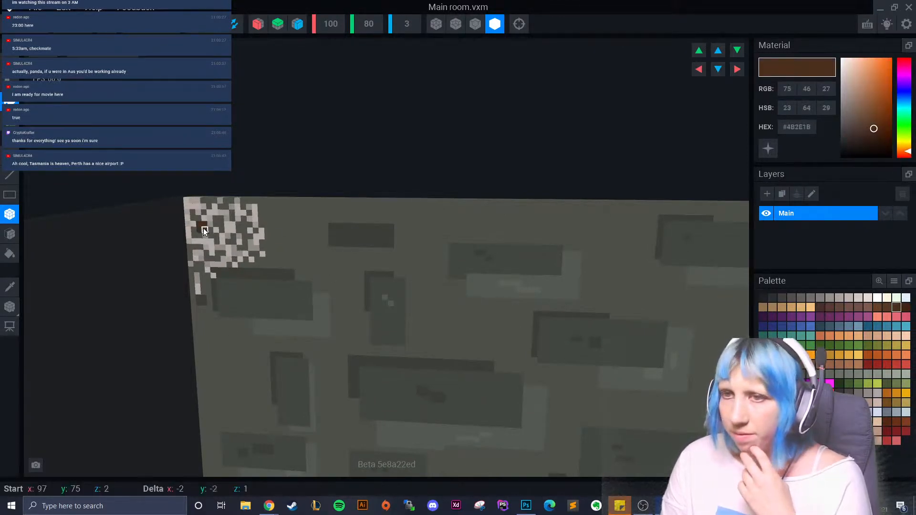
pyautogui.click(906, 307)
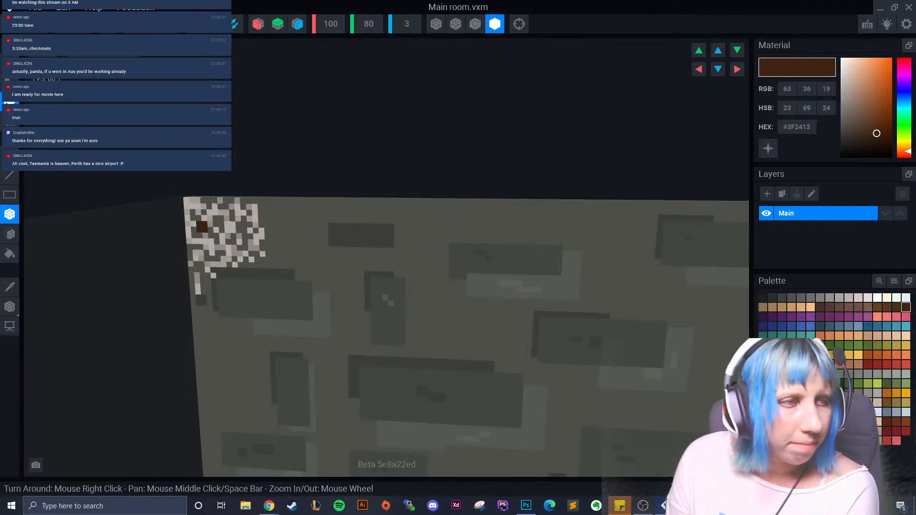
# - Attach a dark brown voxel at the bottom of the speckled strip and zoom to check it
pyautogui.scroll(2, 238, 295)
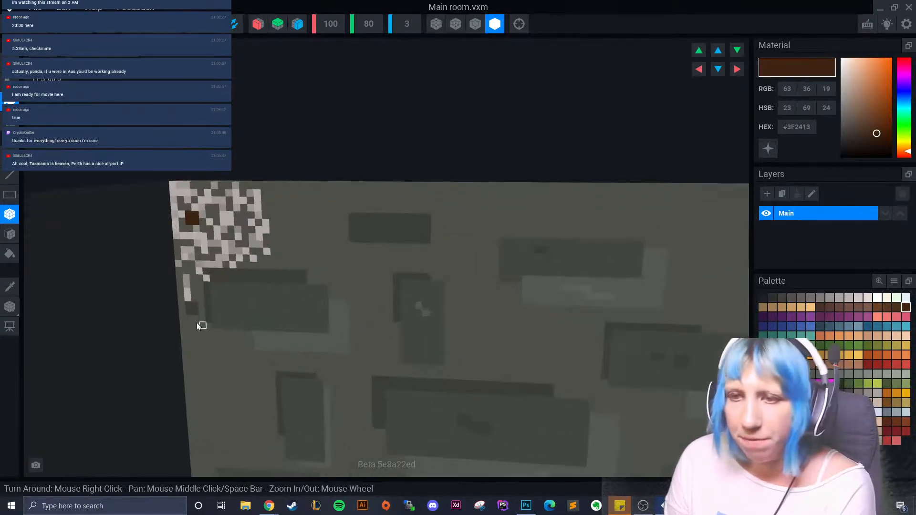
pyautogui.click(187, 306)
pyautogui.scroll(-2, 364, 353)
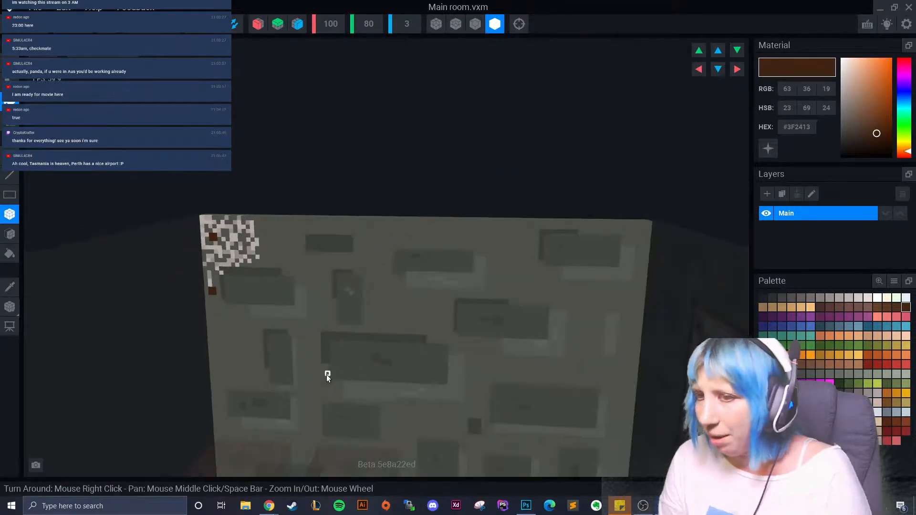
pyautogui.scroll(2, 327, 375)
pyautogui.scroll(-6, 233, 363)
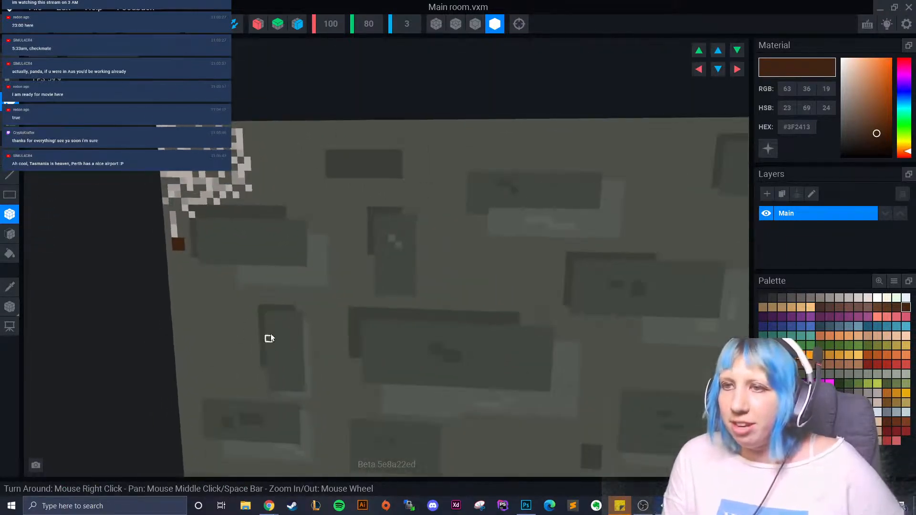
pyautogui.scroll(-3, 317, 345)
pyautogui.scroll(2, 326, 374)
pyautogui.scroll(-3, 324, 377)
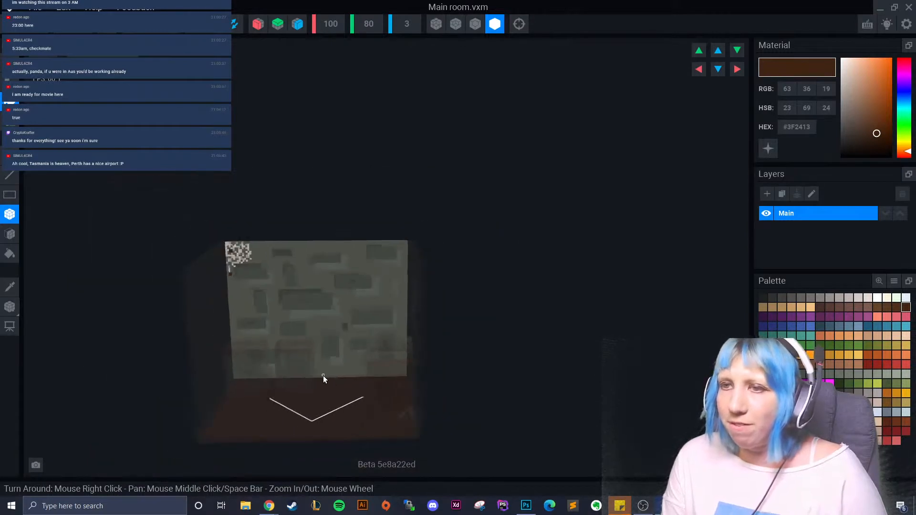
pyautogui.scroll(5, 245, 327)
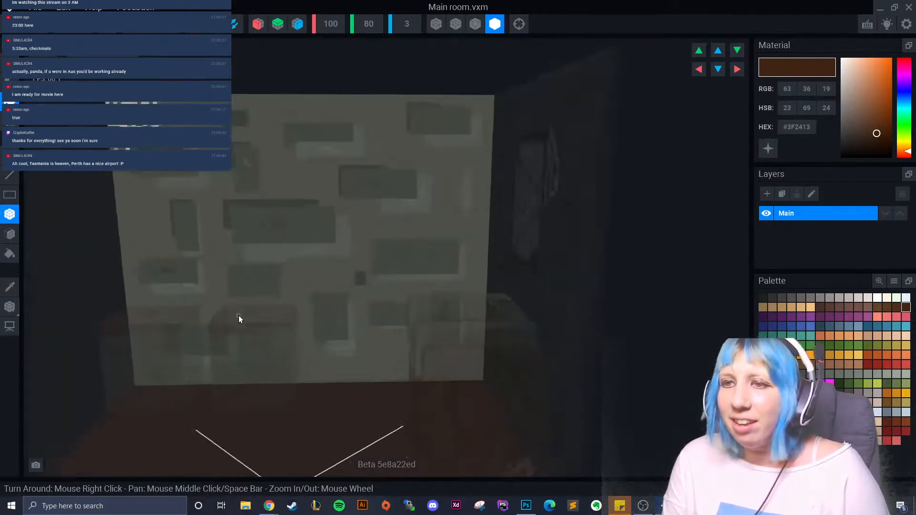
pyautogui.scroll(-4, 252, 317)
pyautogui.scroll(4, 324, 364)
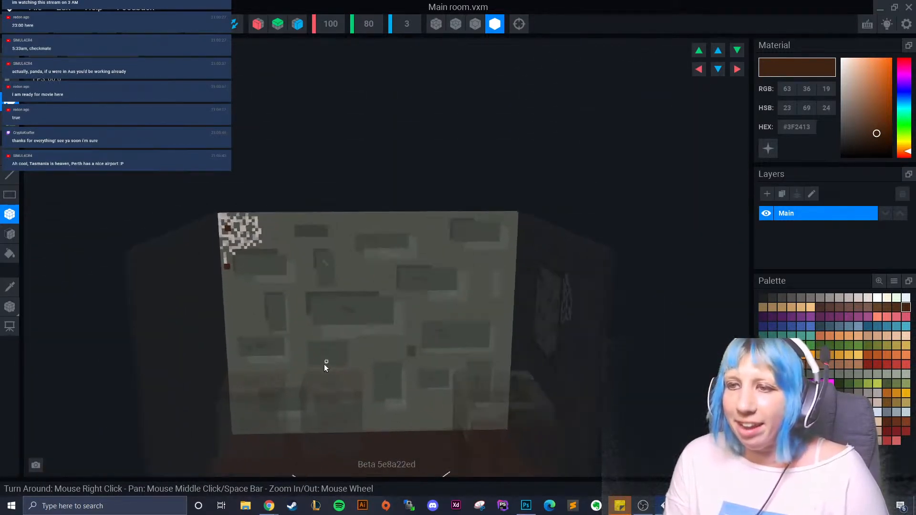
pyautogui.scroll(2, 322, 365)
pyautogui.scroll(-4, 297, 353)
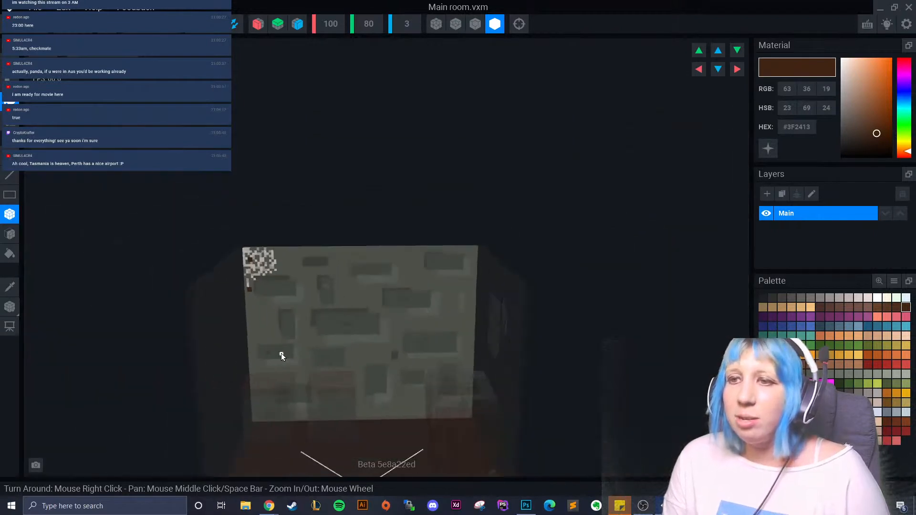
pyautogui.scroll(4, 282, 353)
pyautogui.scroll(2, 286, 334)
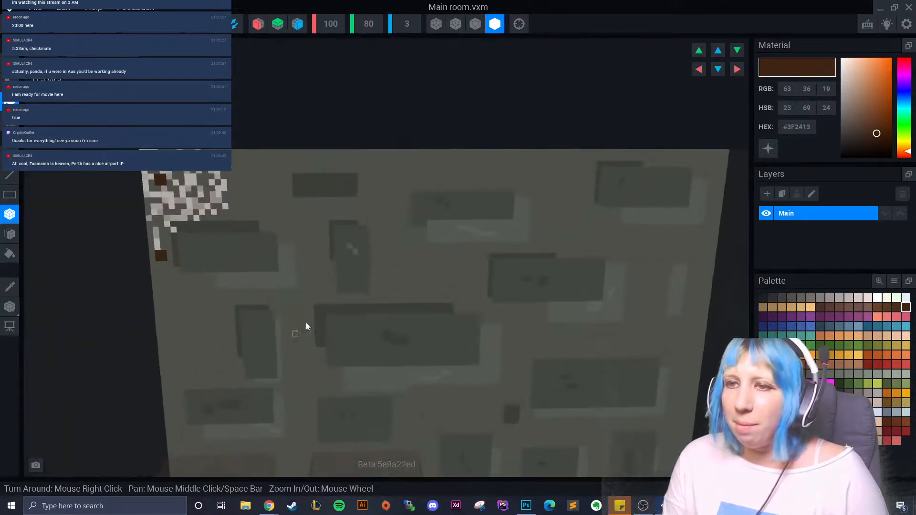
# - Select the near-black charcoal #302F2F and orbit around the back wall
pyautogui.click(772, 297)
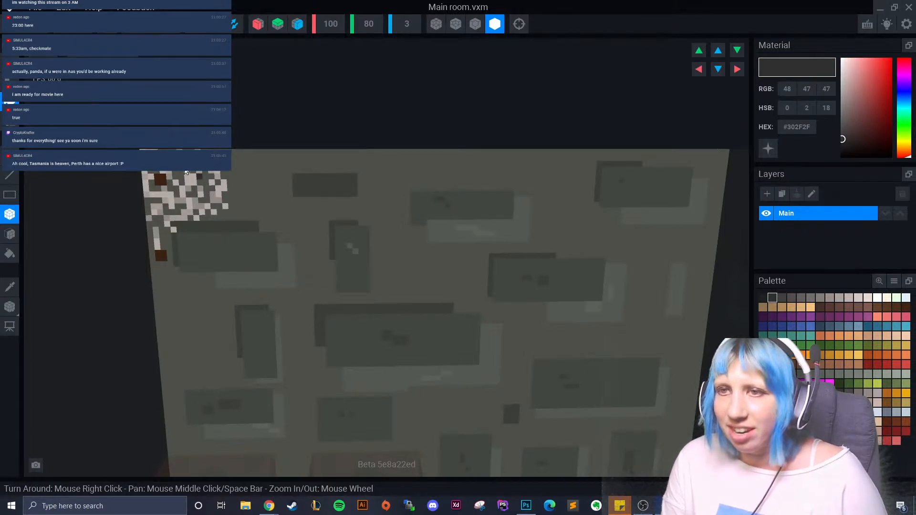
pyautogui.scroll(-5, 340, 340)
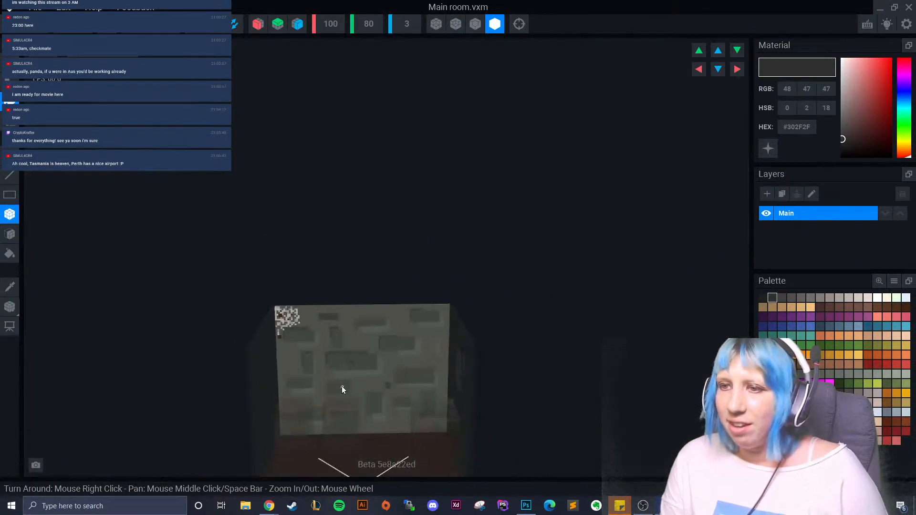
pyautogui.moveTo(339, 382); pyautogui.dragTo(350, 396, button='right')
pyautogui.scroll(5, 351, 402)
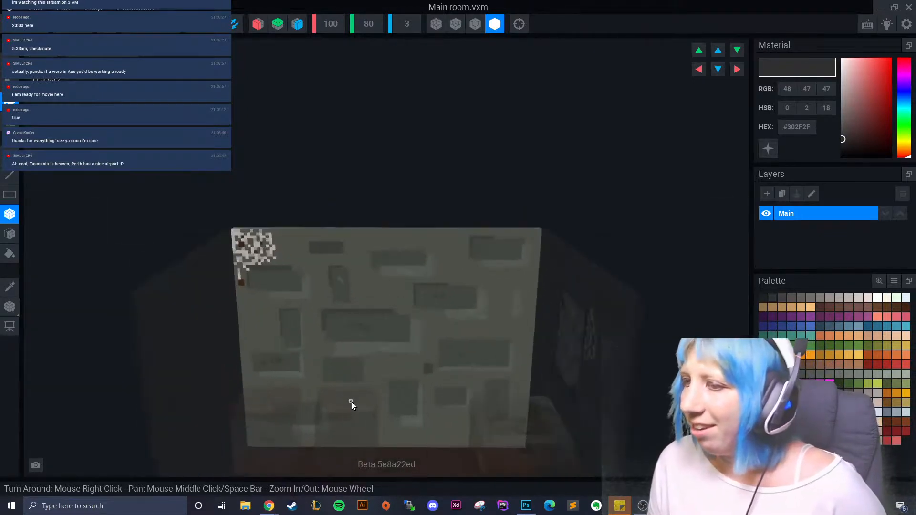
pyautogui.scroll(-3, 292, 227)
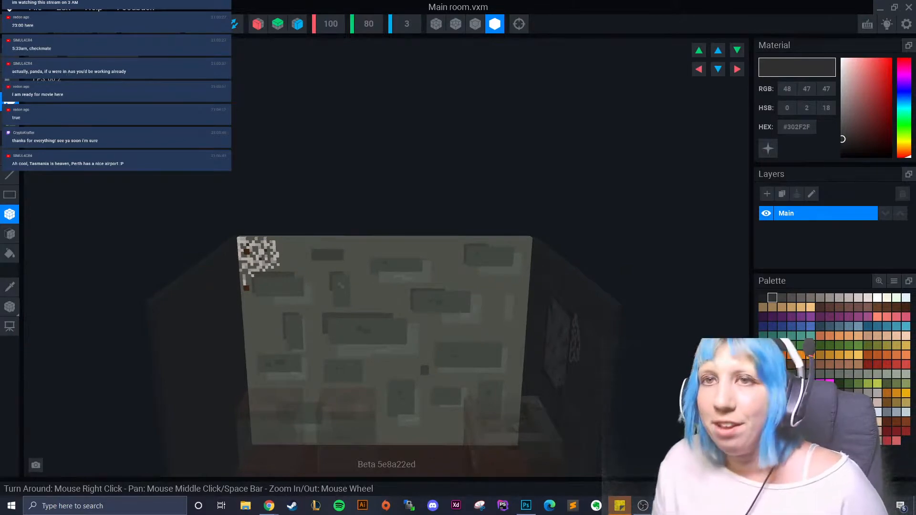
# - Save the wall model and return to the 'final no animation.vxr' scene
pyautogui.click(18, 32)
pyautogui.click(382, 189)
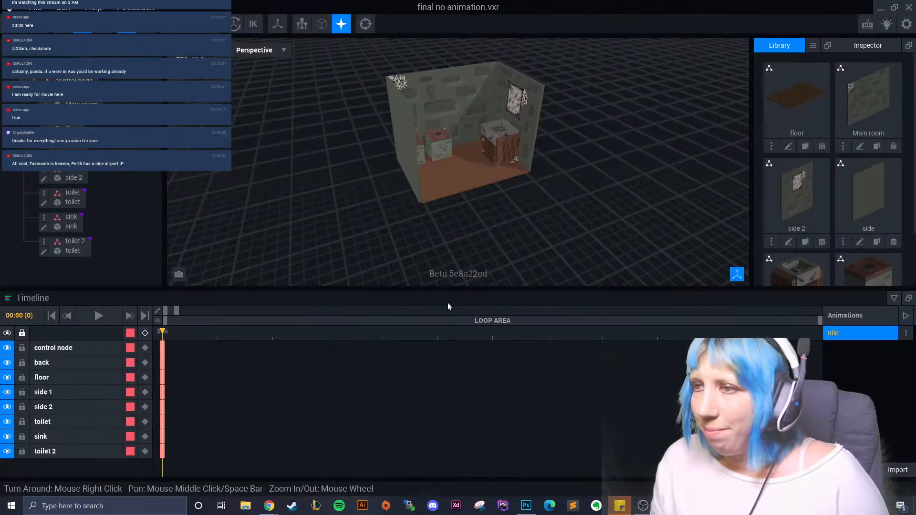
pyautogui.moveTo(447, 303); pyautogui.dragTo(529, 204, button='right')
pyautogui.scroll(4, 523, 206)
# - Orbit and zoom the assembled room to inspect the toilets and sink cabinet
pyautogui.scroll(5, 535, 206)
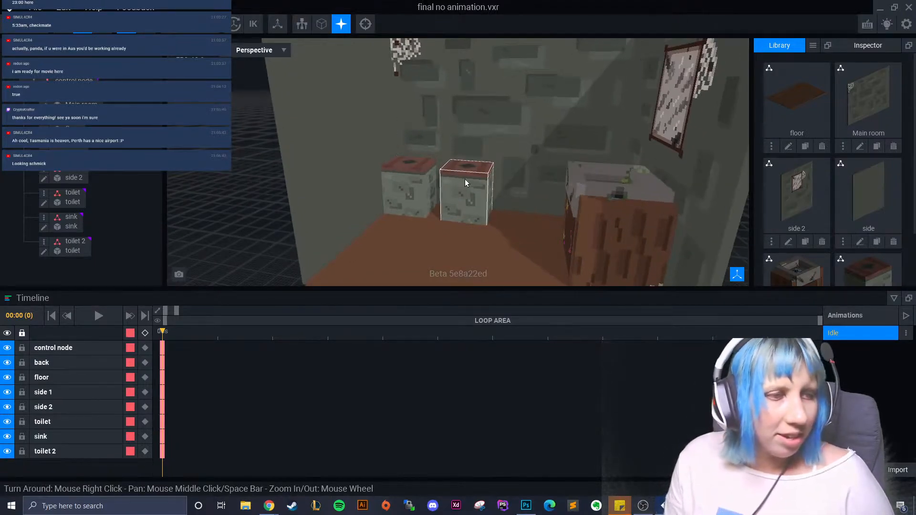
pyautogui.click(606, 191)
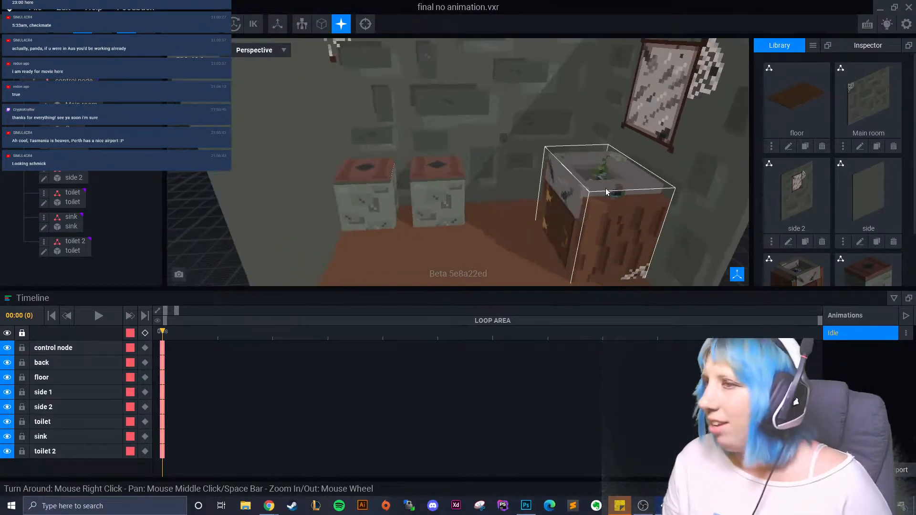
pyautogui.moveTo(606, 191); pyautogui.dragTo(483, 193, button='right')
pyautogui.moveTo(525, 160); pyautogui.dragTo(528, 159, button='right')
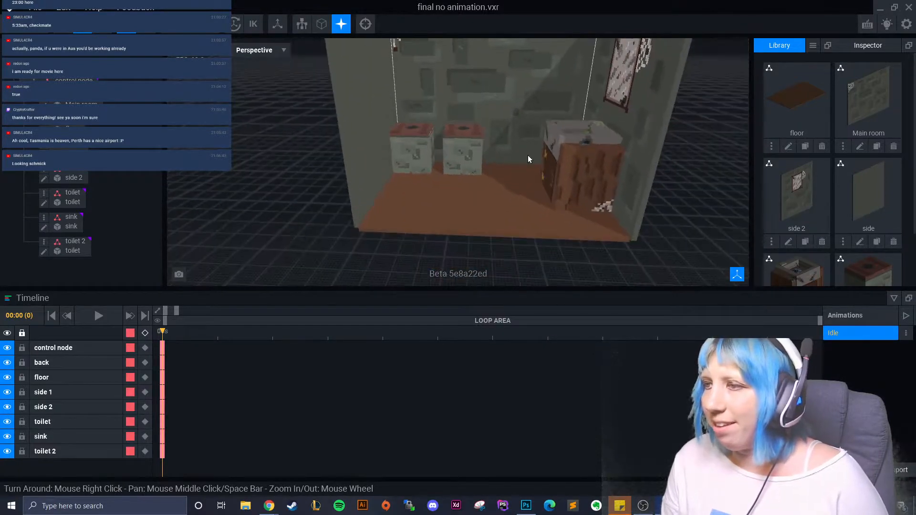